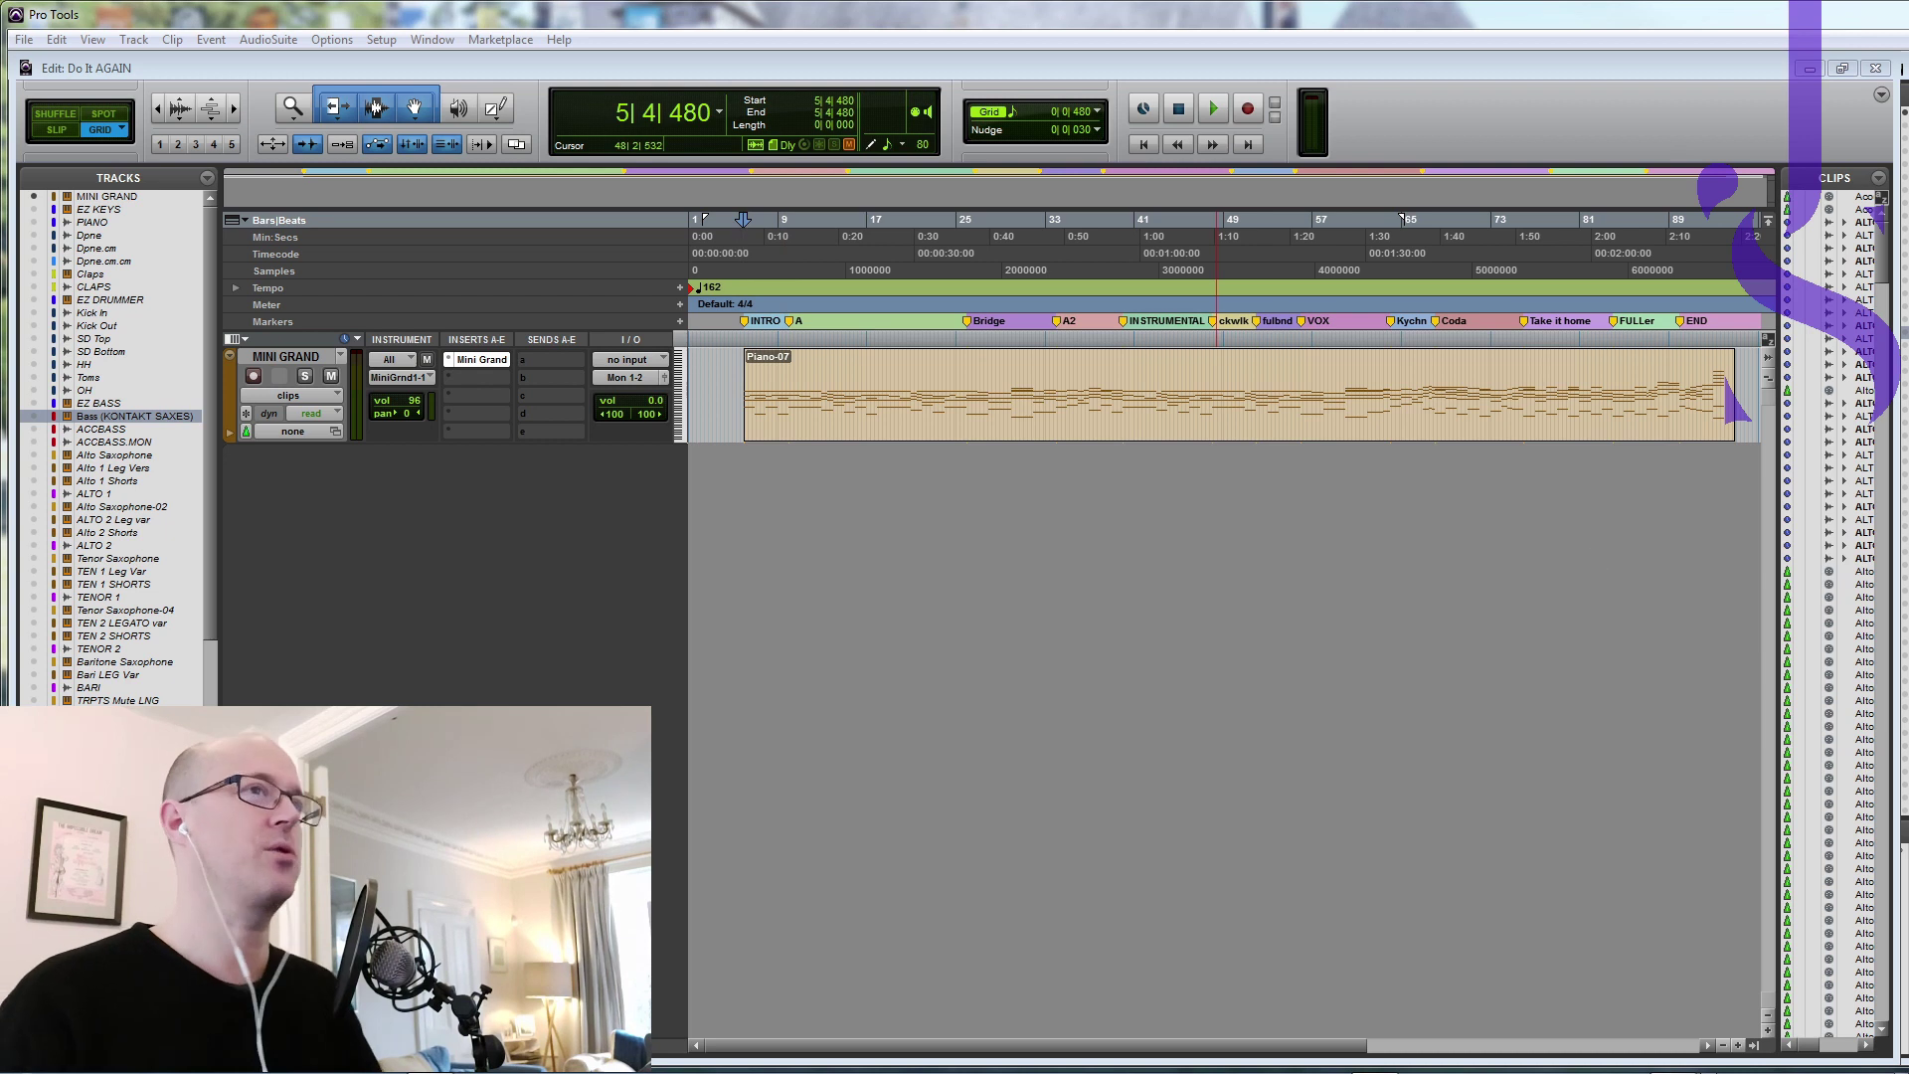
Step: Open the Mini Grand instrument on the MINI GRAND track and play the Piano-07 clip from bar 6
click(863, 422)
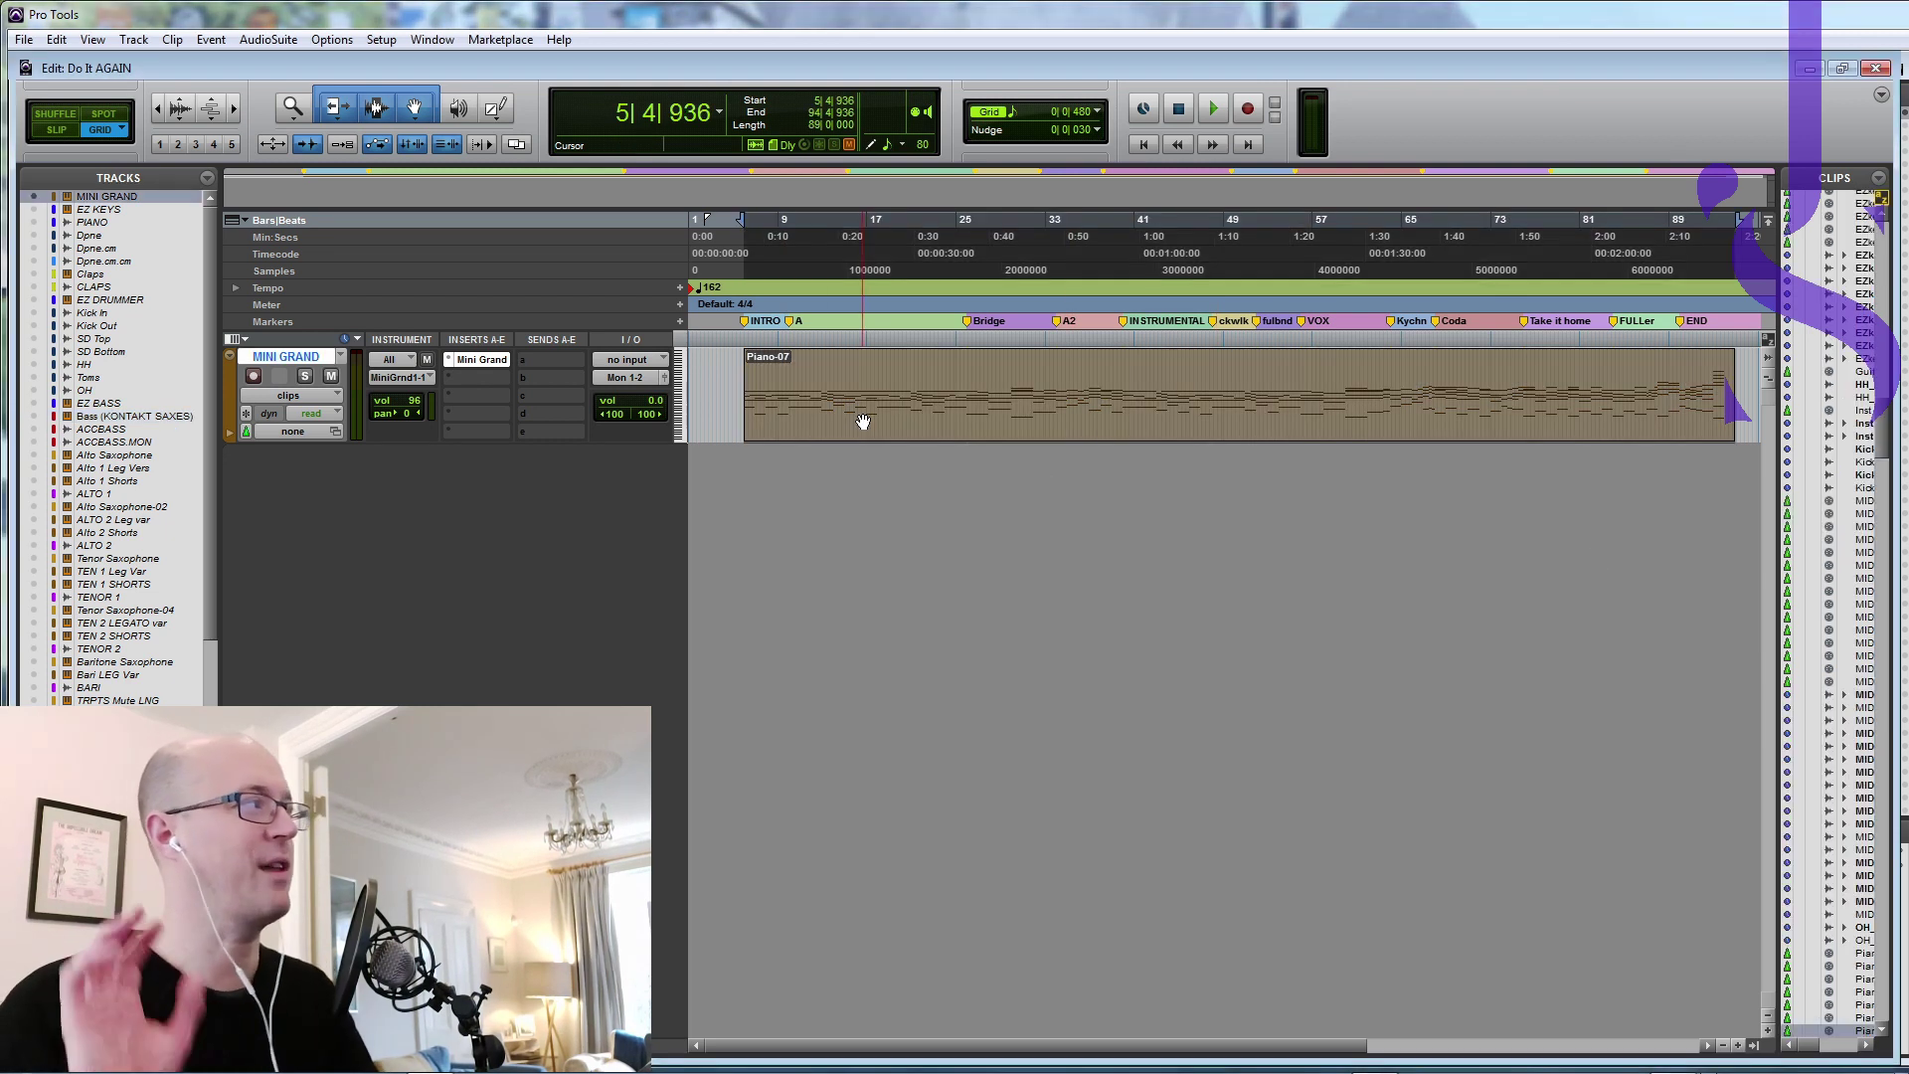
click(481, 359)
drag(1886, 378, 832, 469)
click(744, 341)
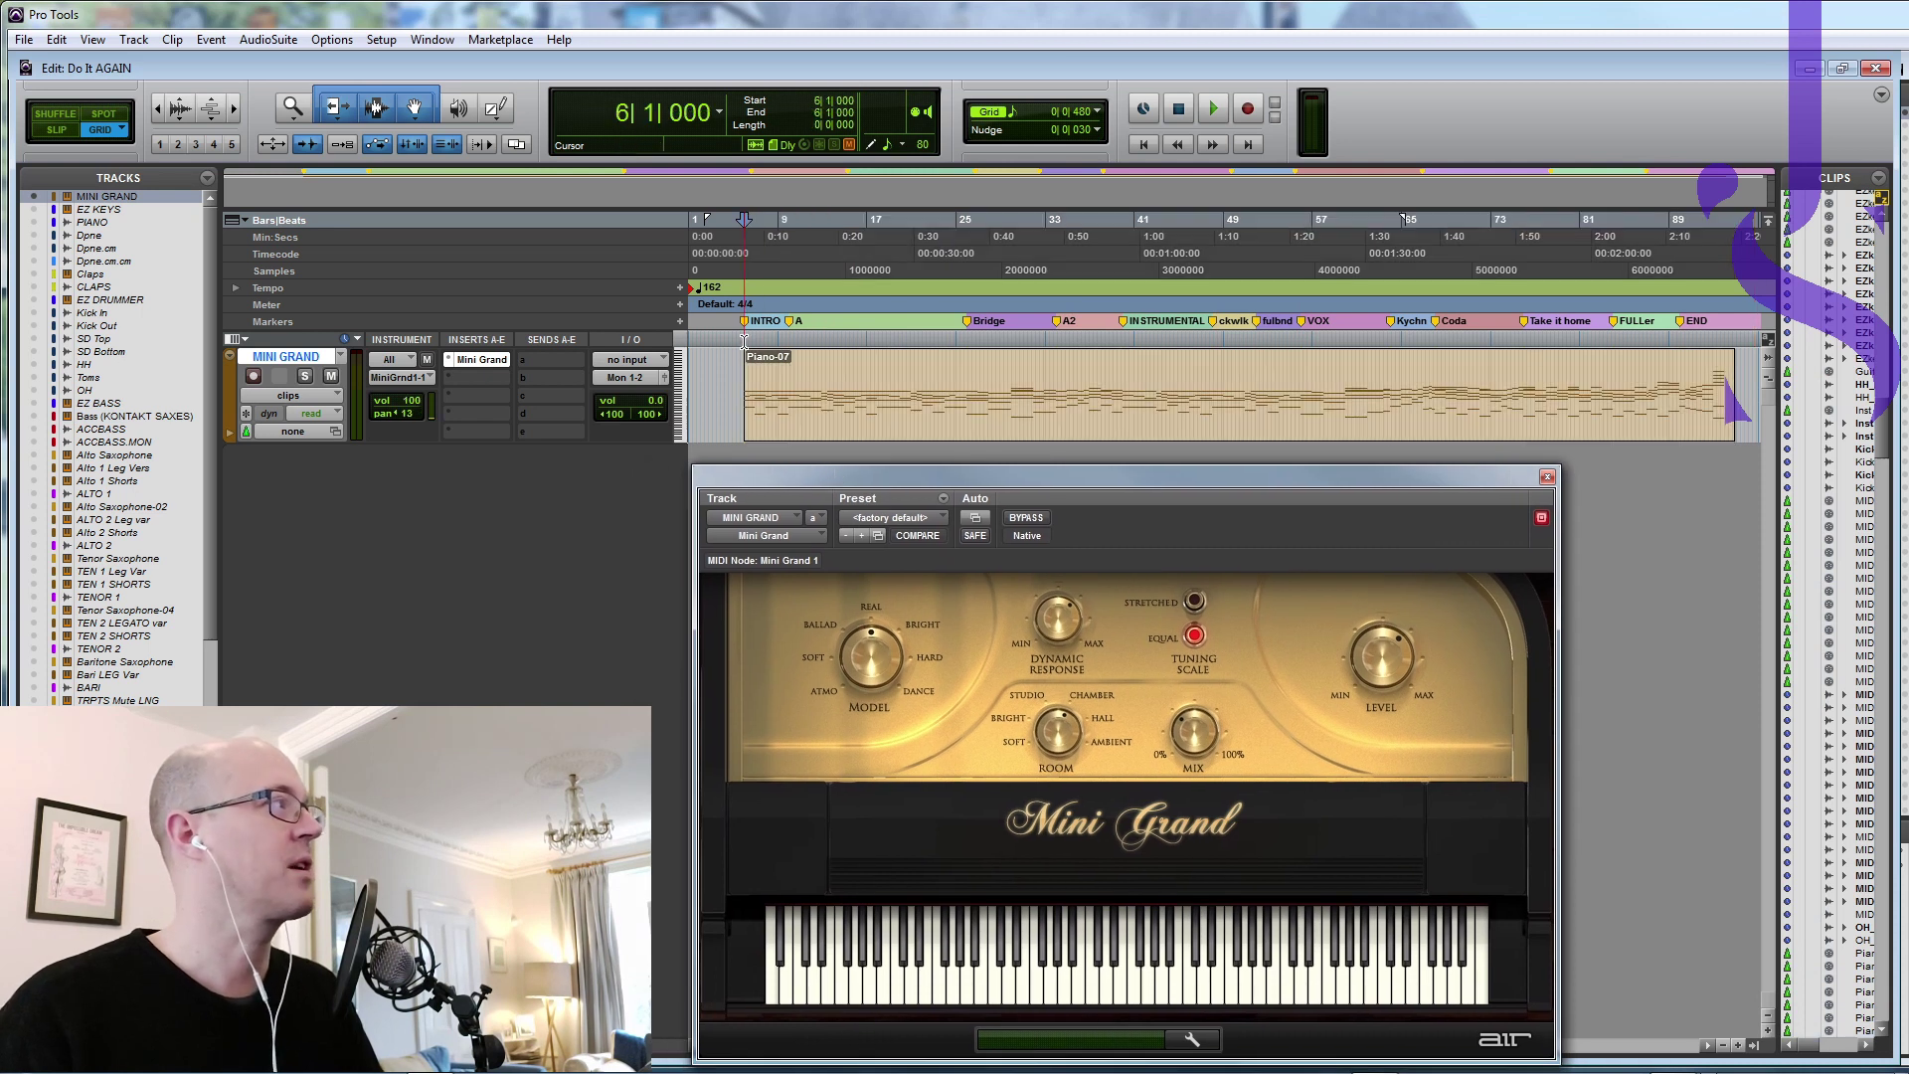
key(space)
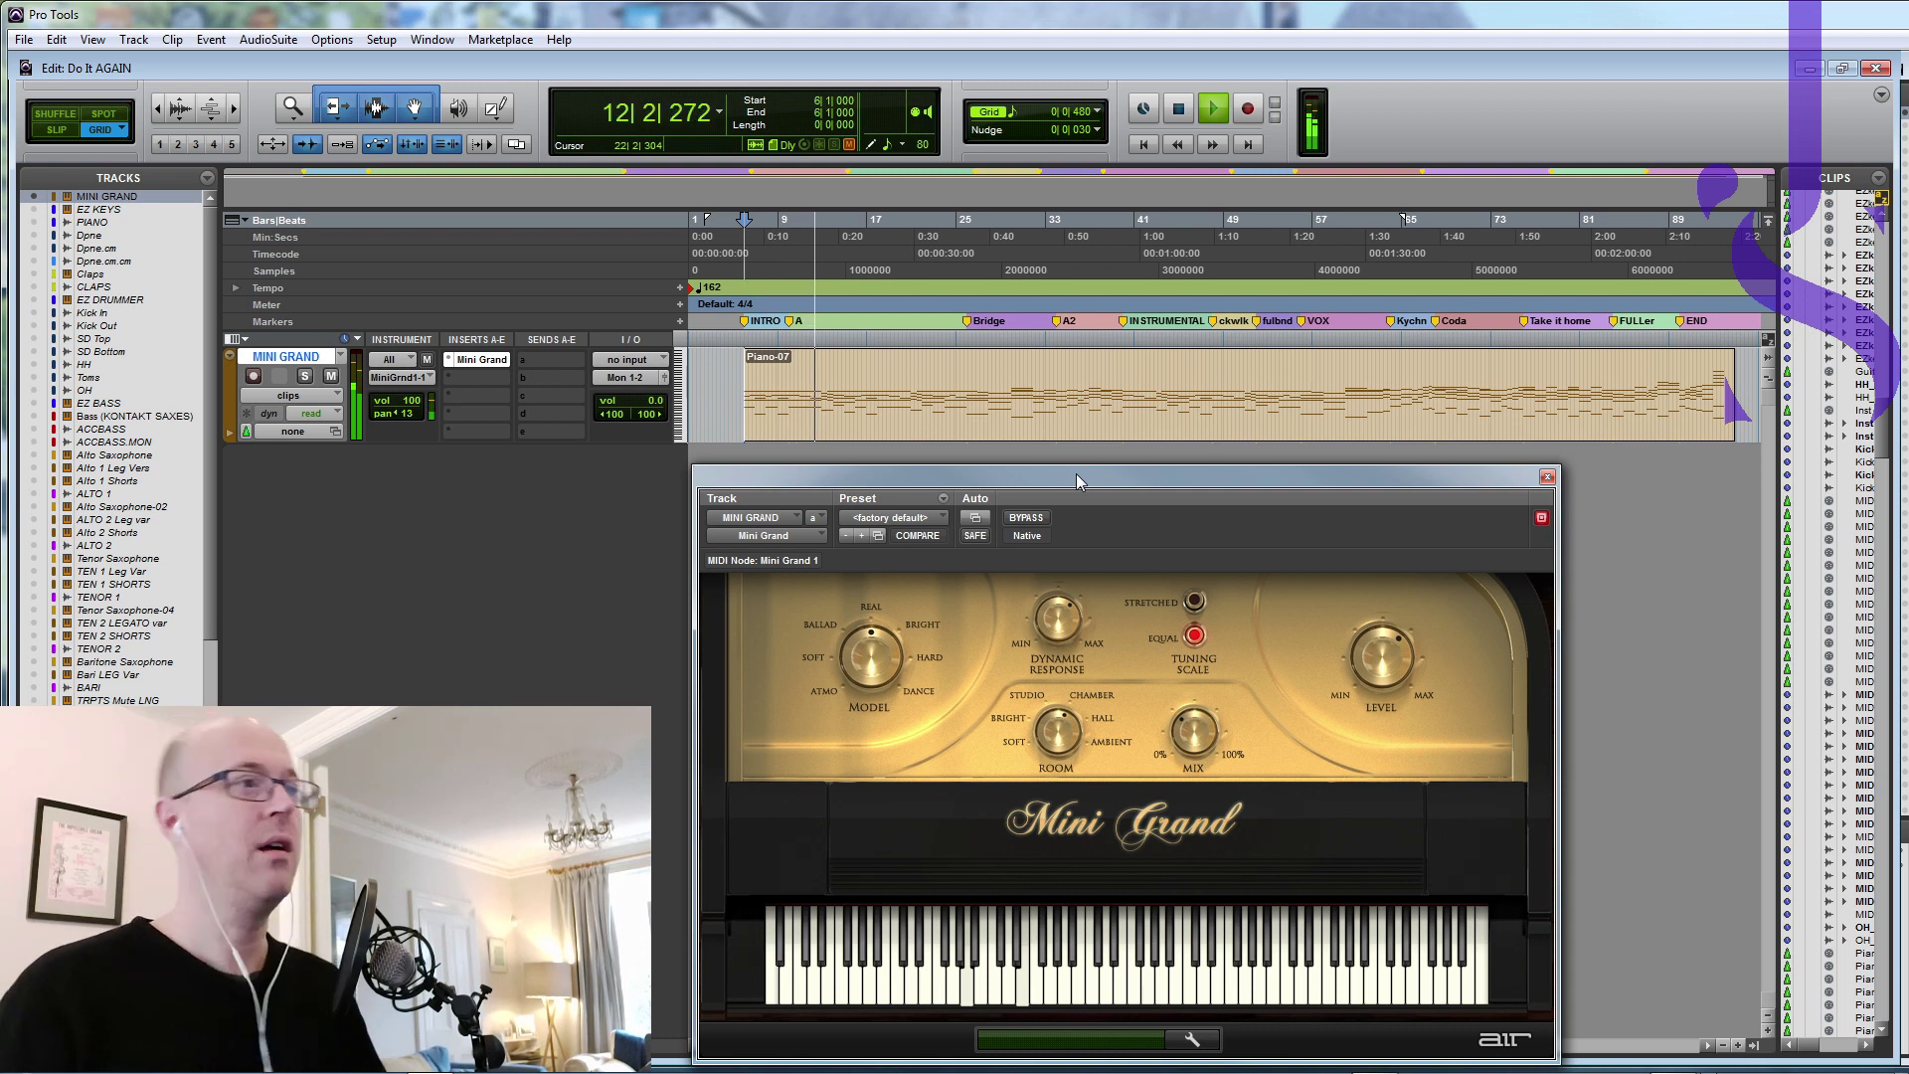
key(space)
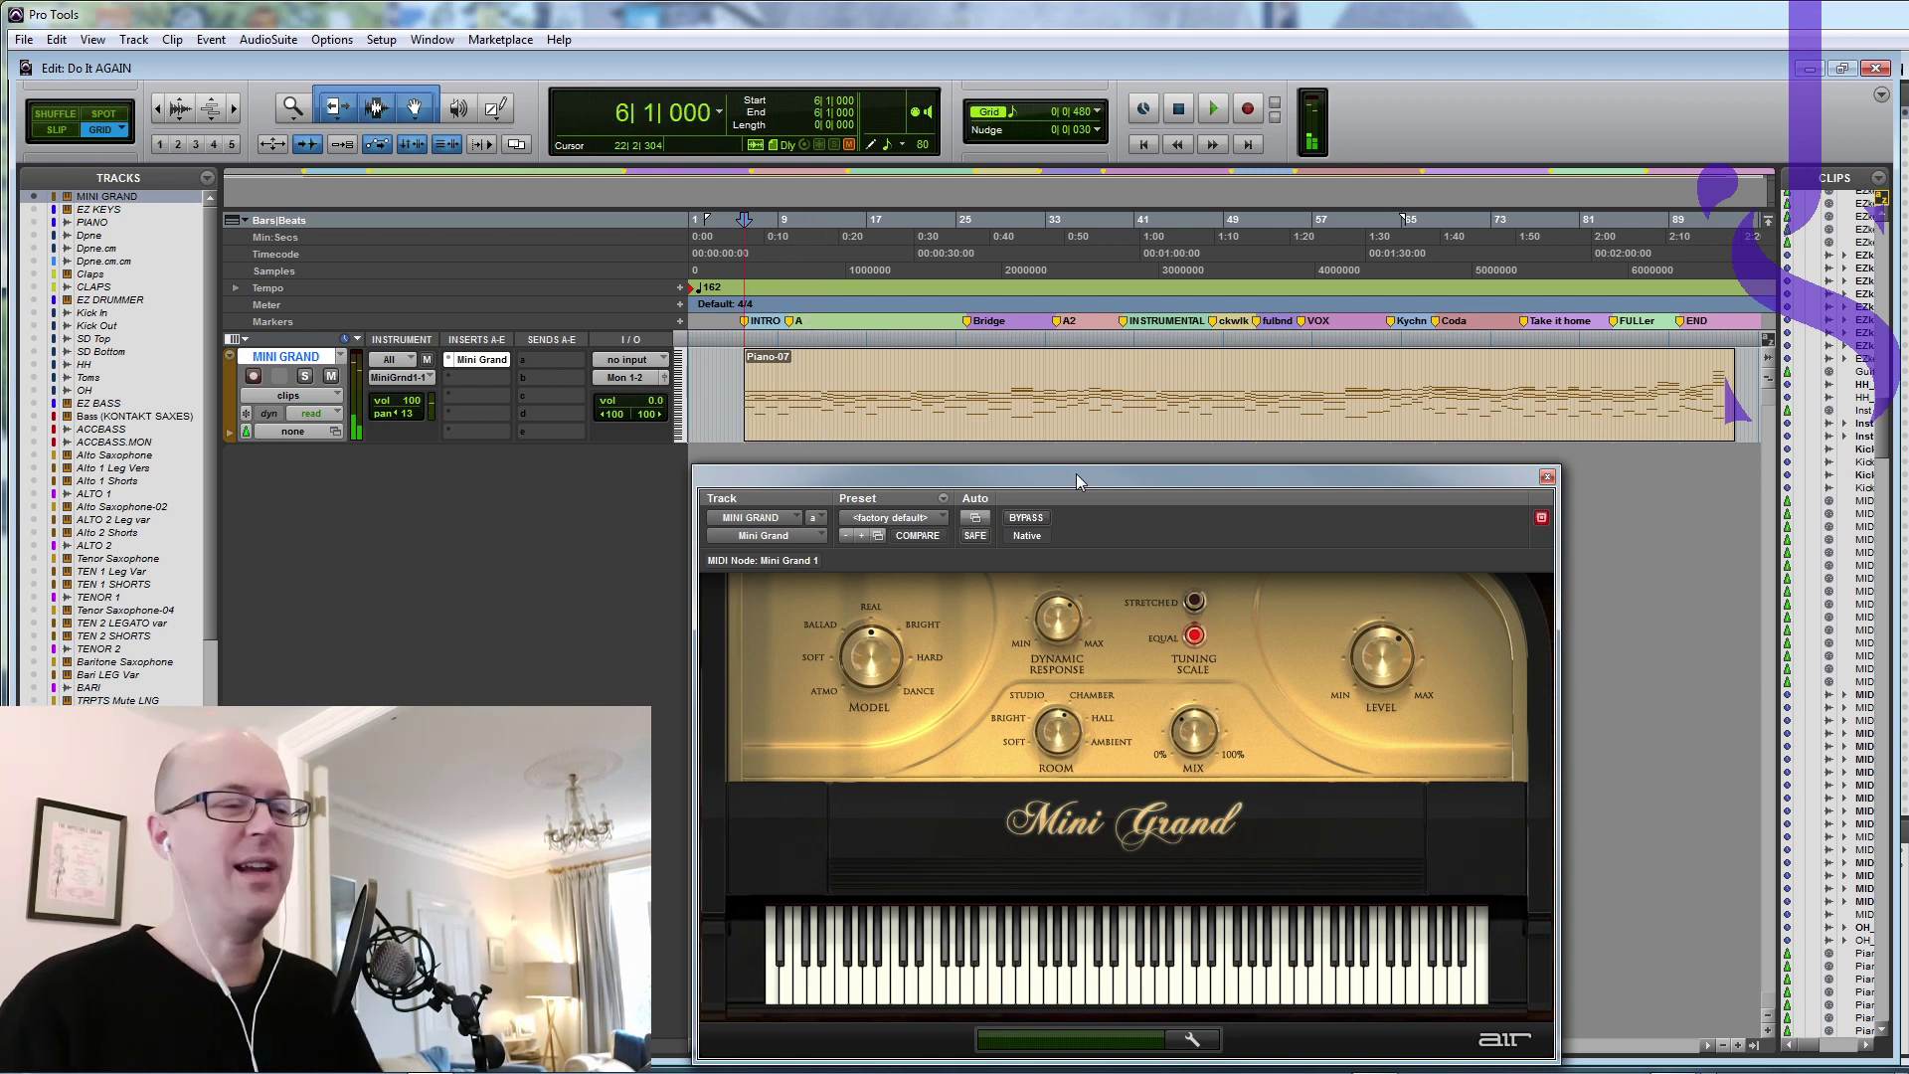
drag(1076, 474, 1104, 457)
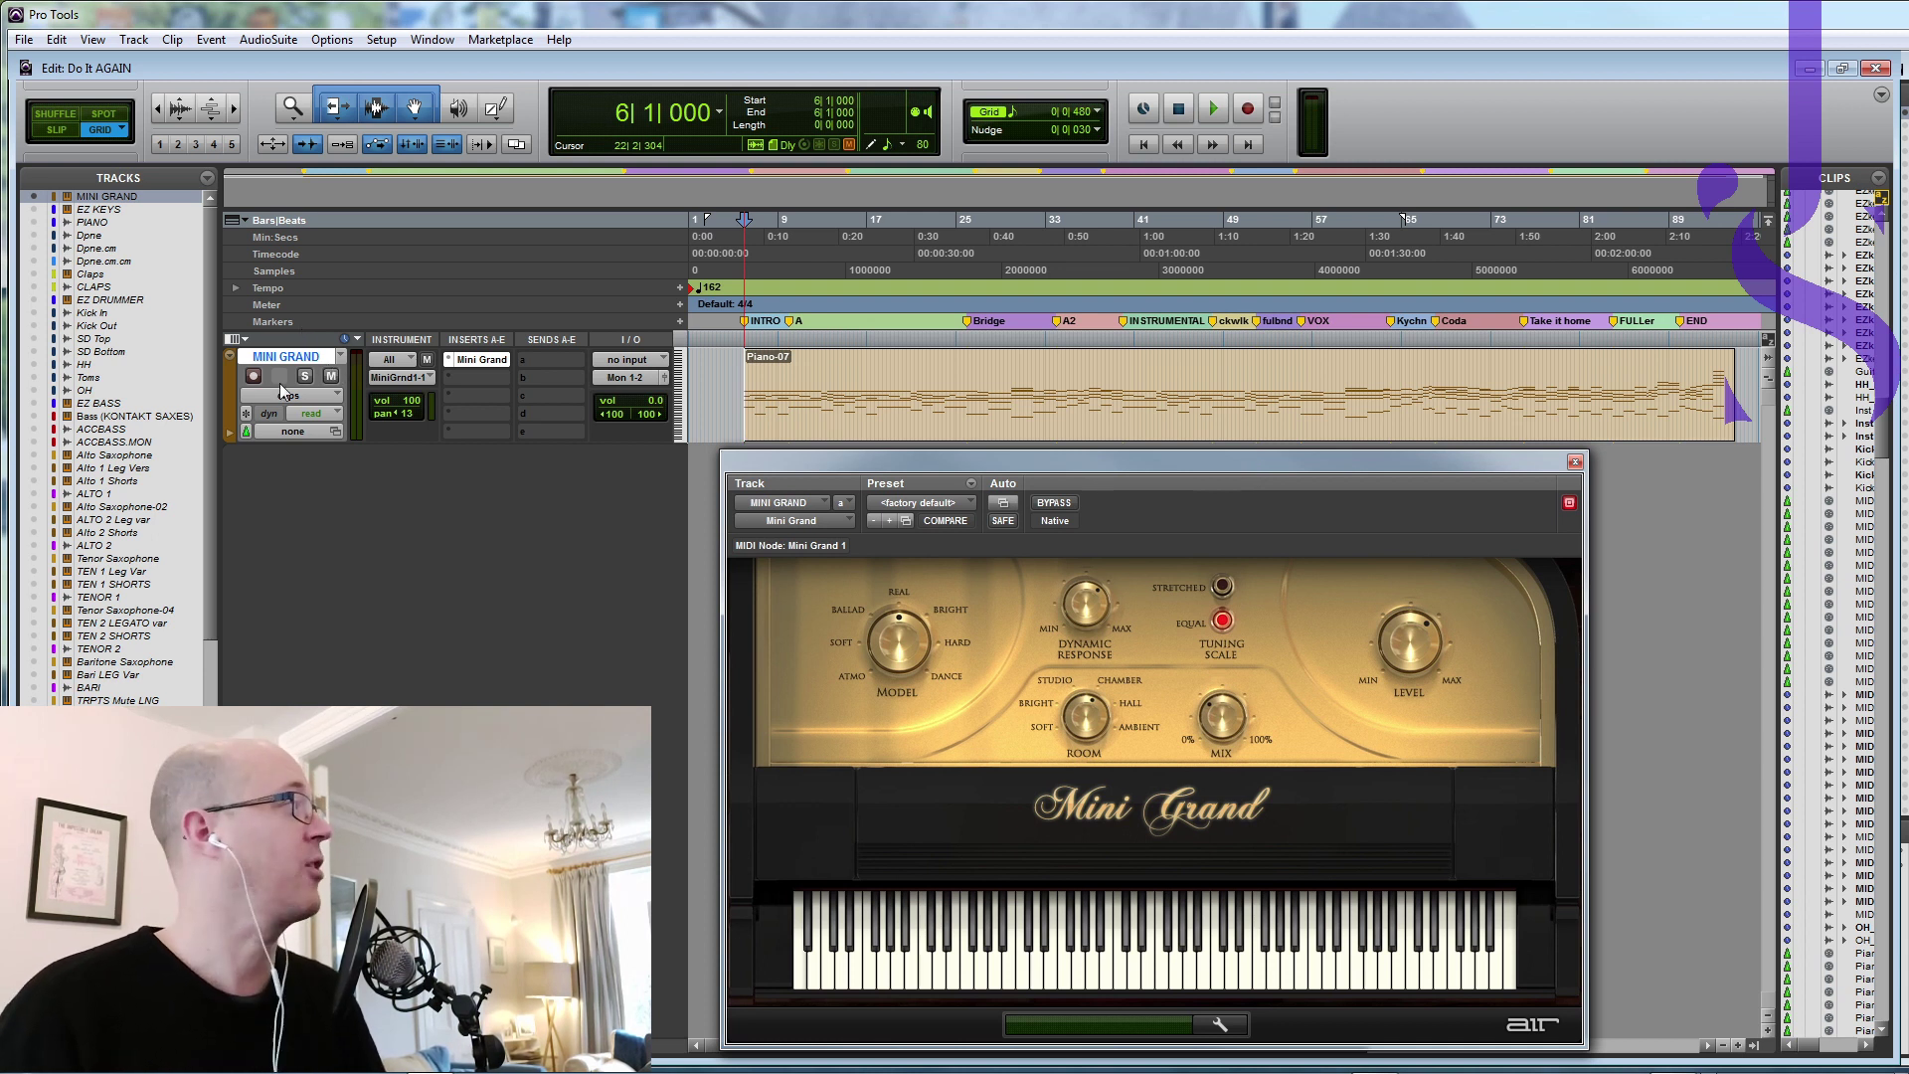
Step: Show the EZ BASS track and make it active, and close the Mini Grand plug-in window
right_click(104, 408)
click(159, 429)
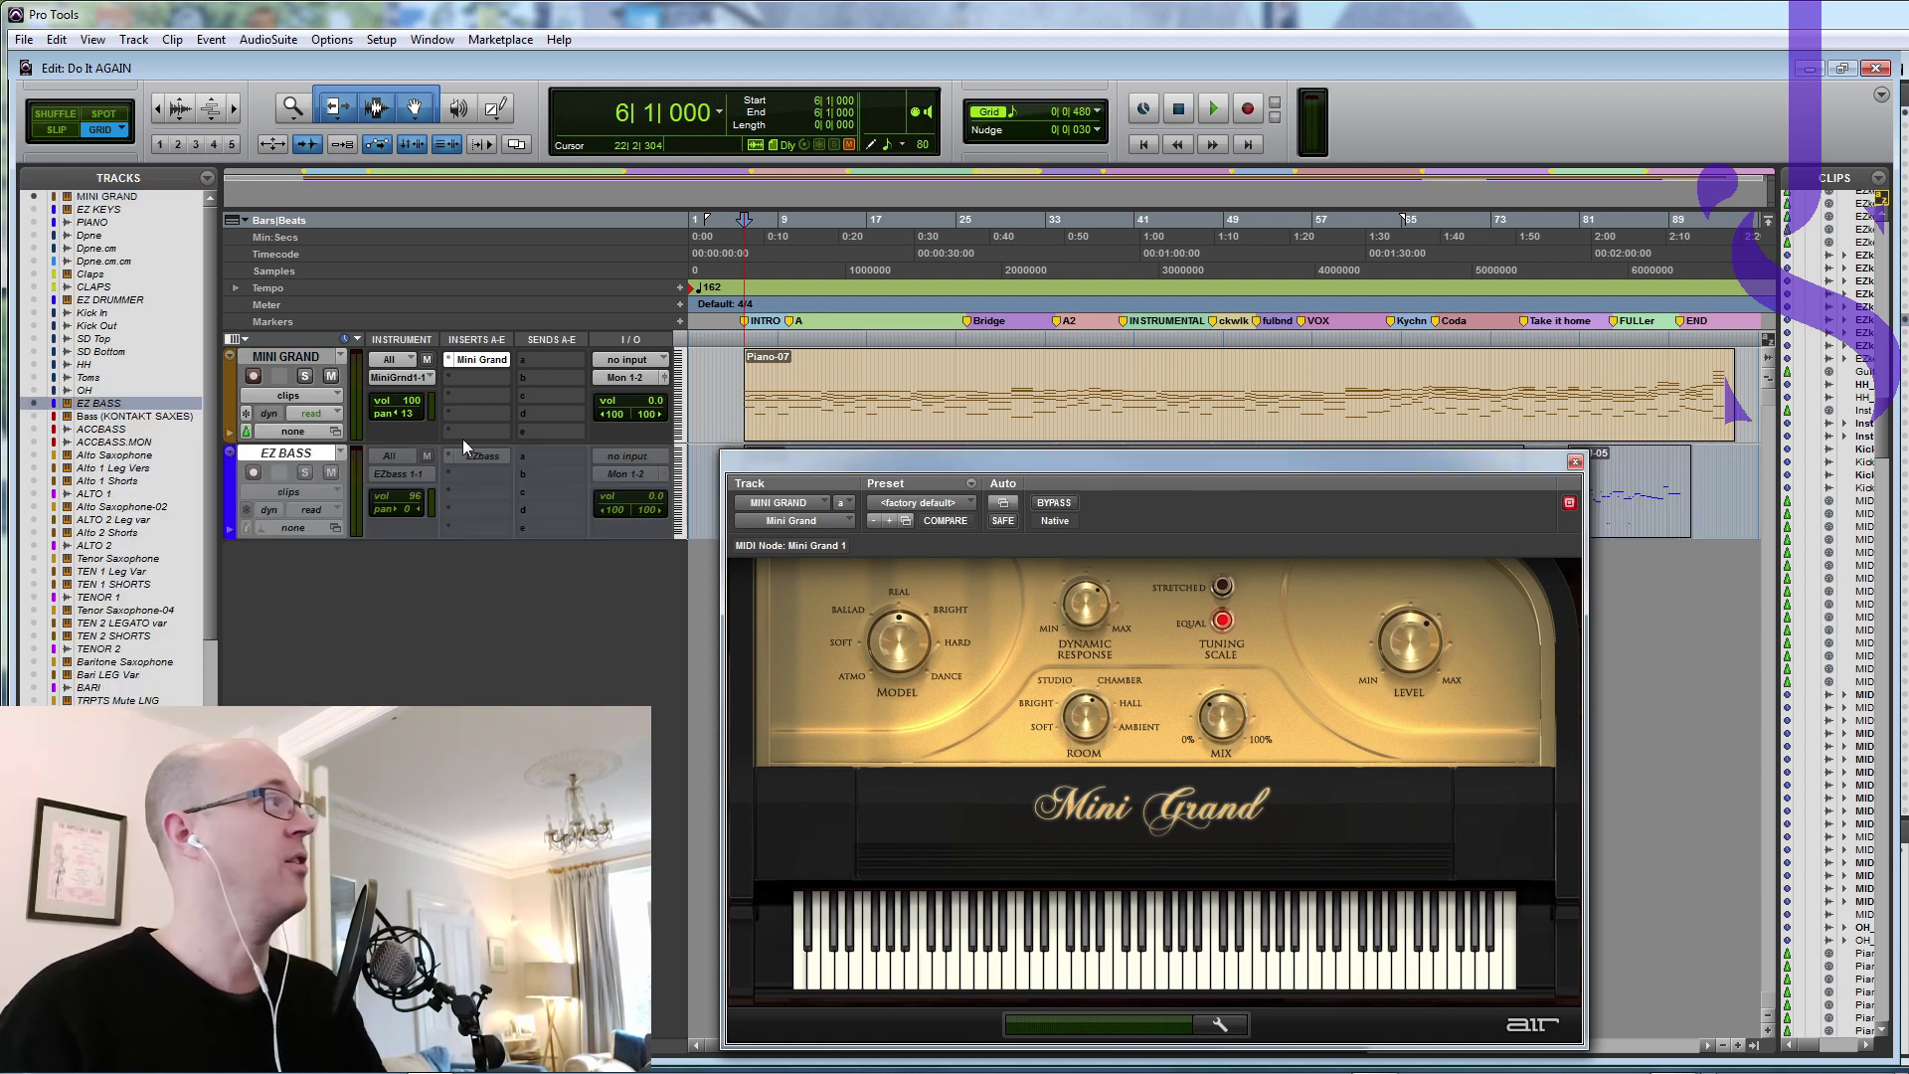
click(1576, 461)
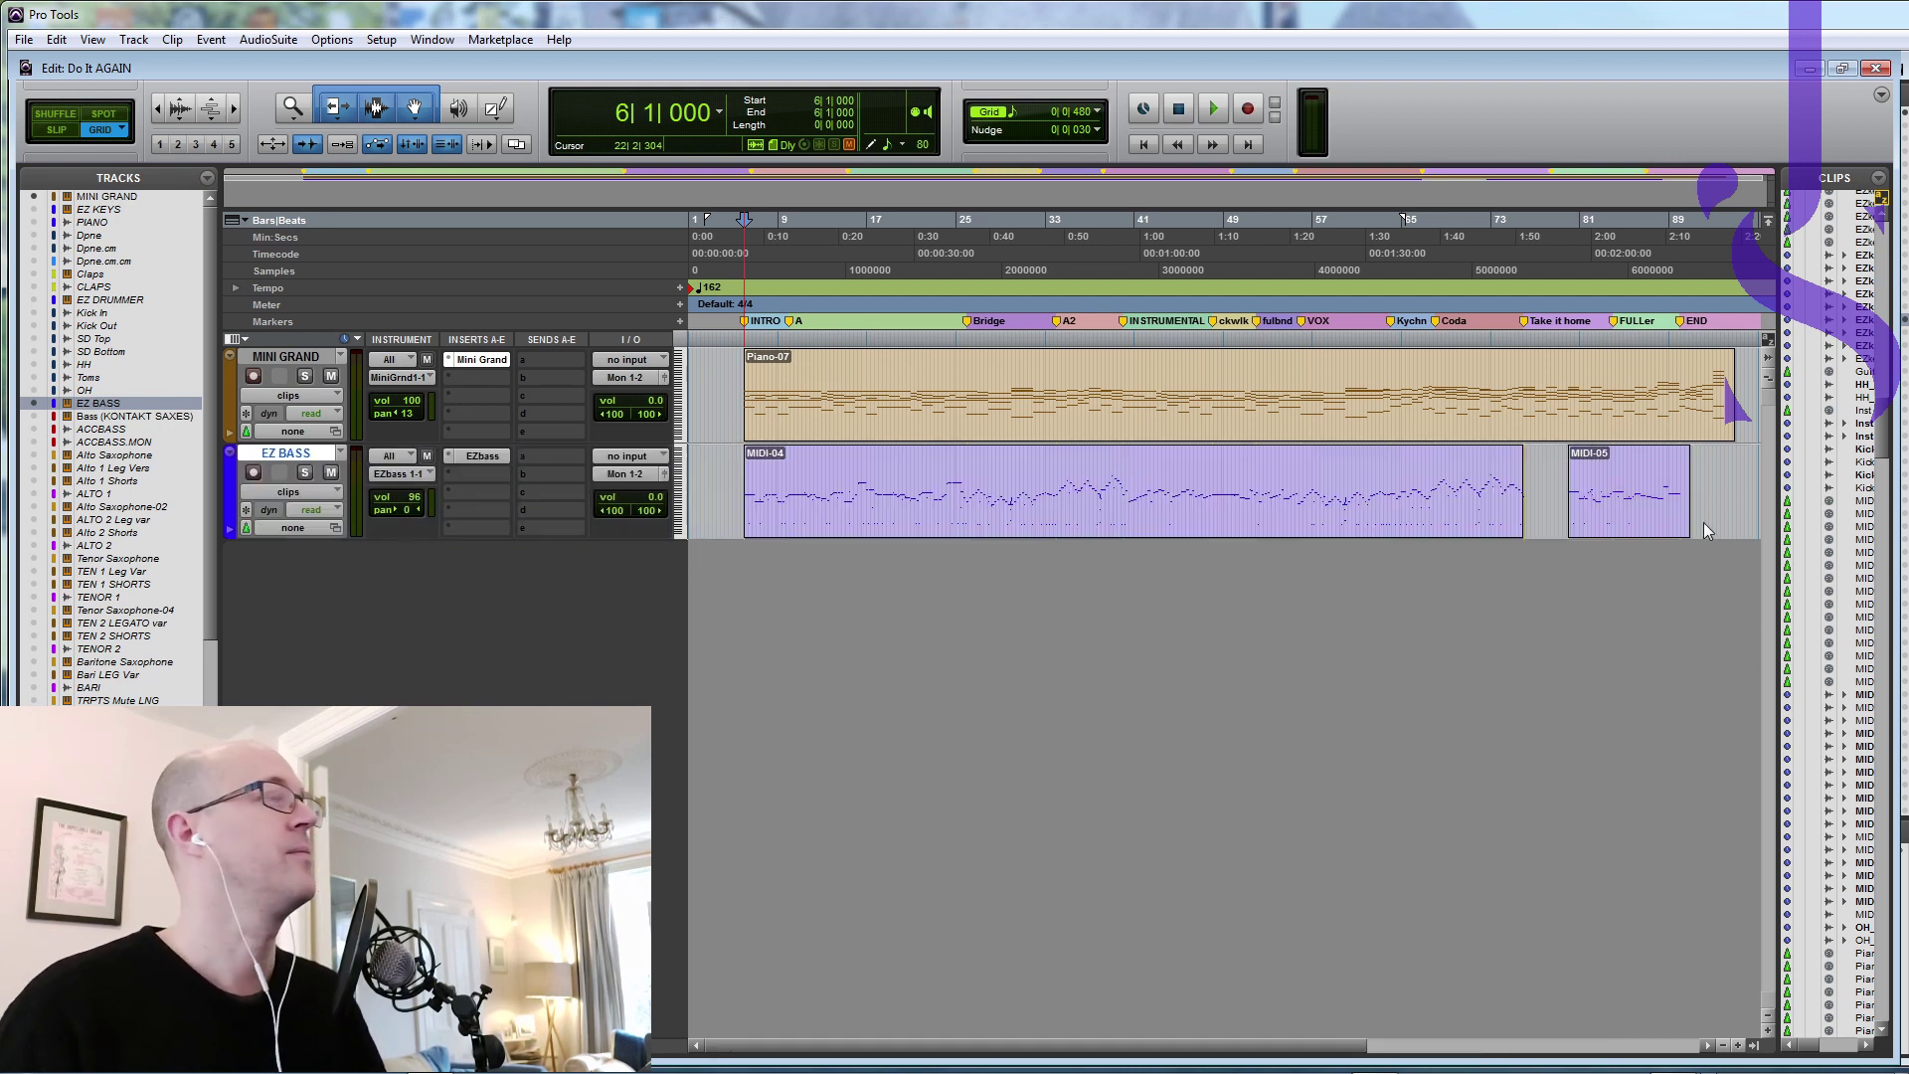
Step: Open the EZbass instrument, show its Bass view, and zoom out its song track to fit more of the arrangement
click(482, 455)
drag(1298, 332, 959, 195)
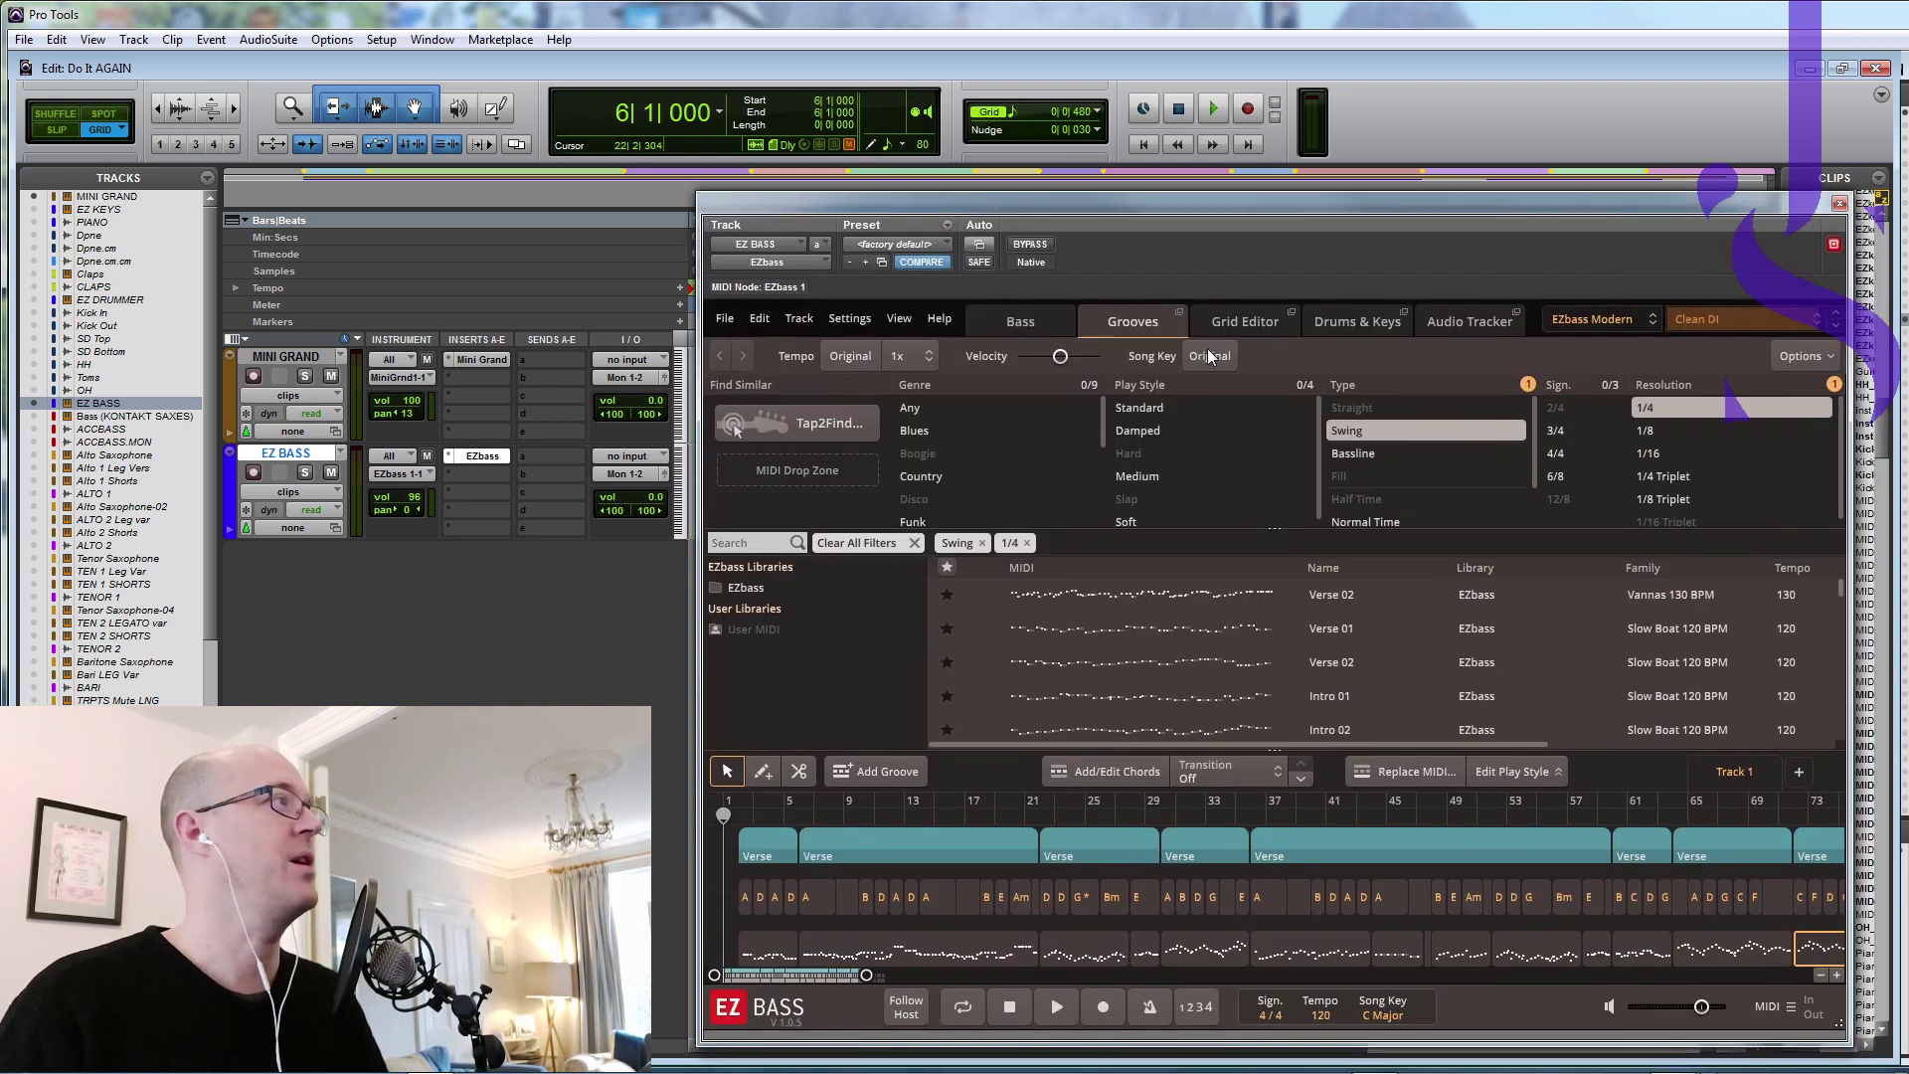
click(1025, 322)
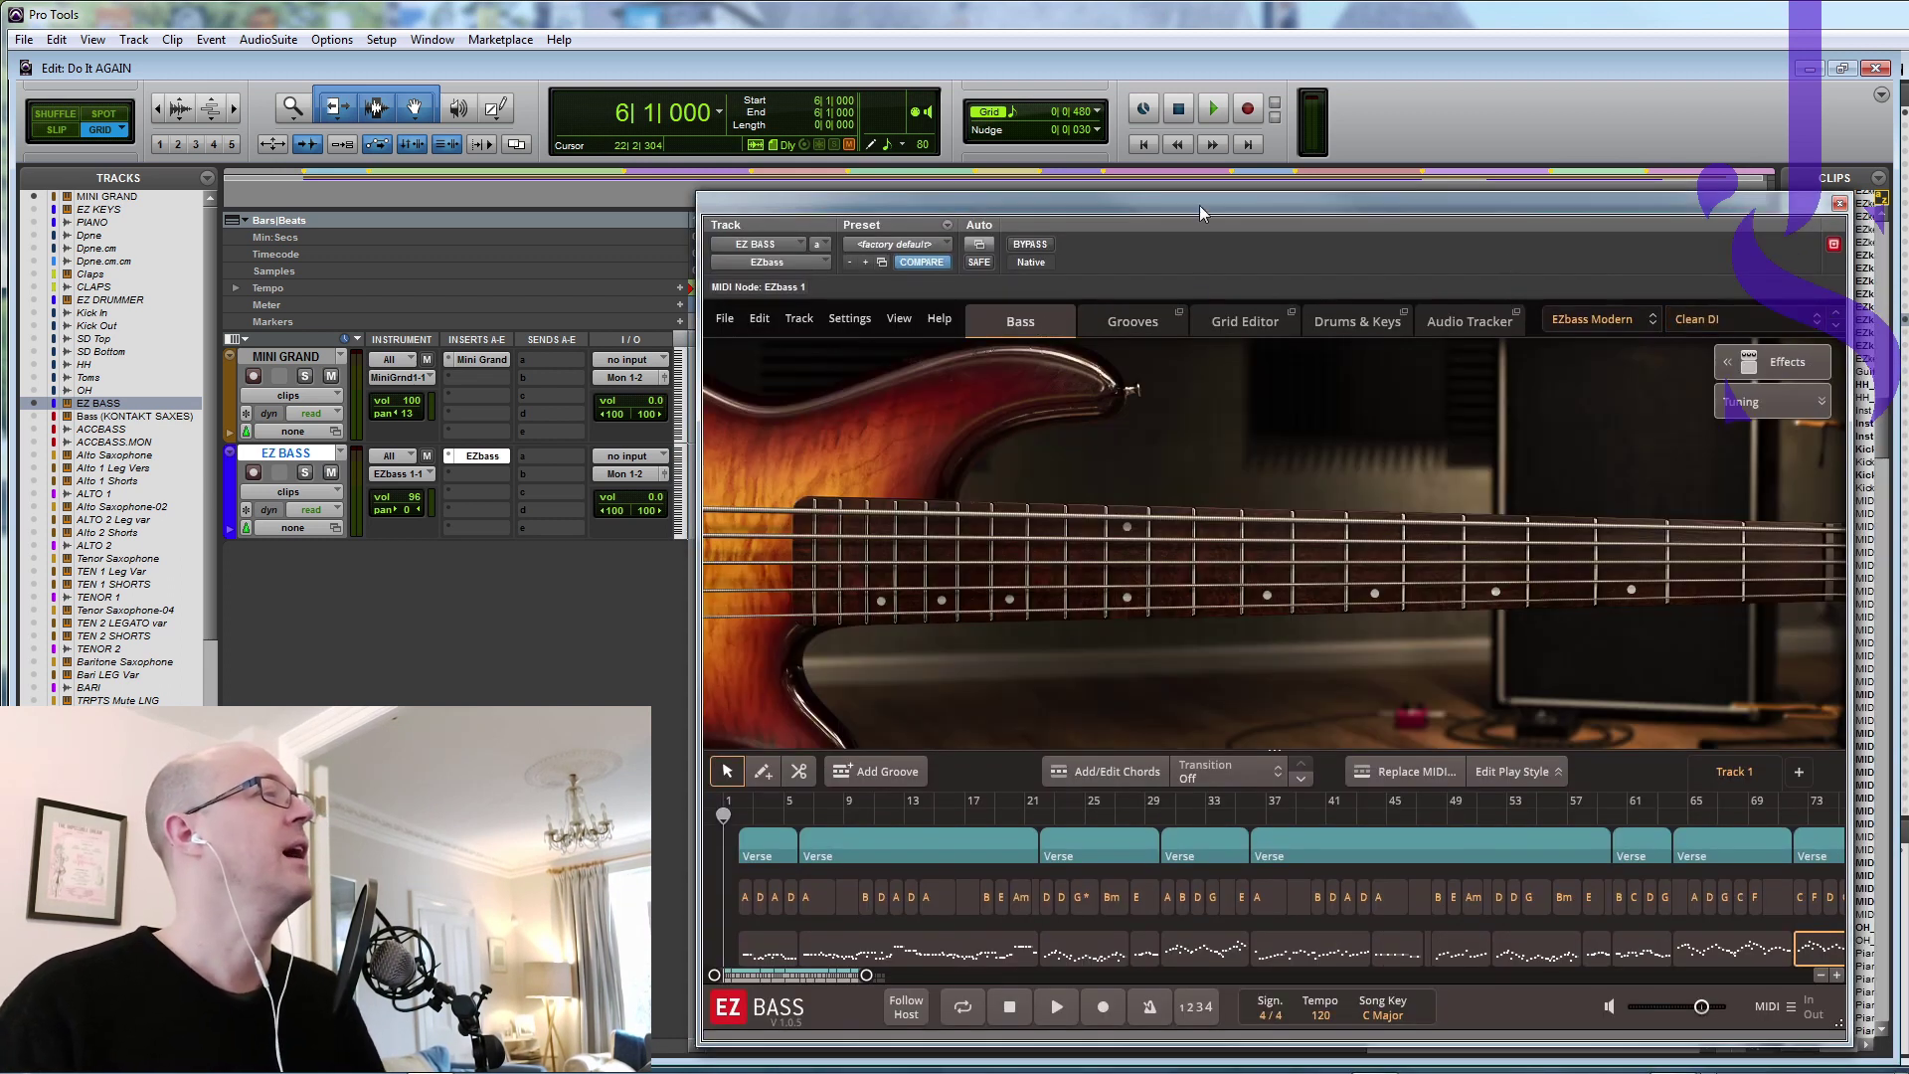
drag(1200, 205, 1155, 215)
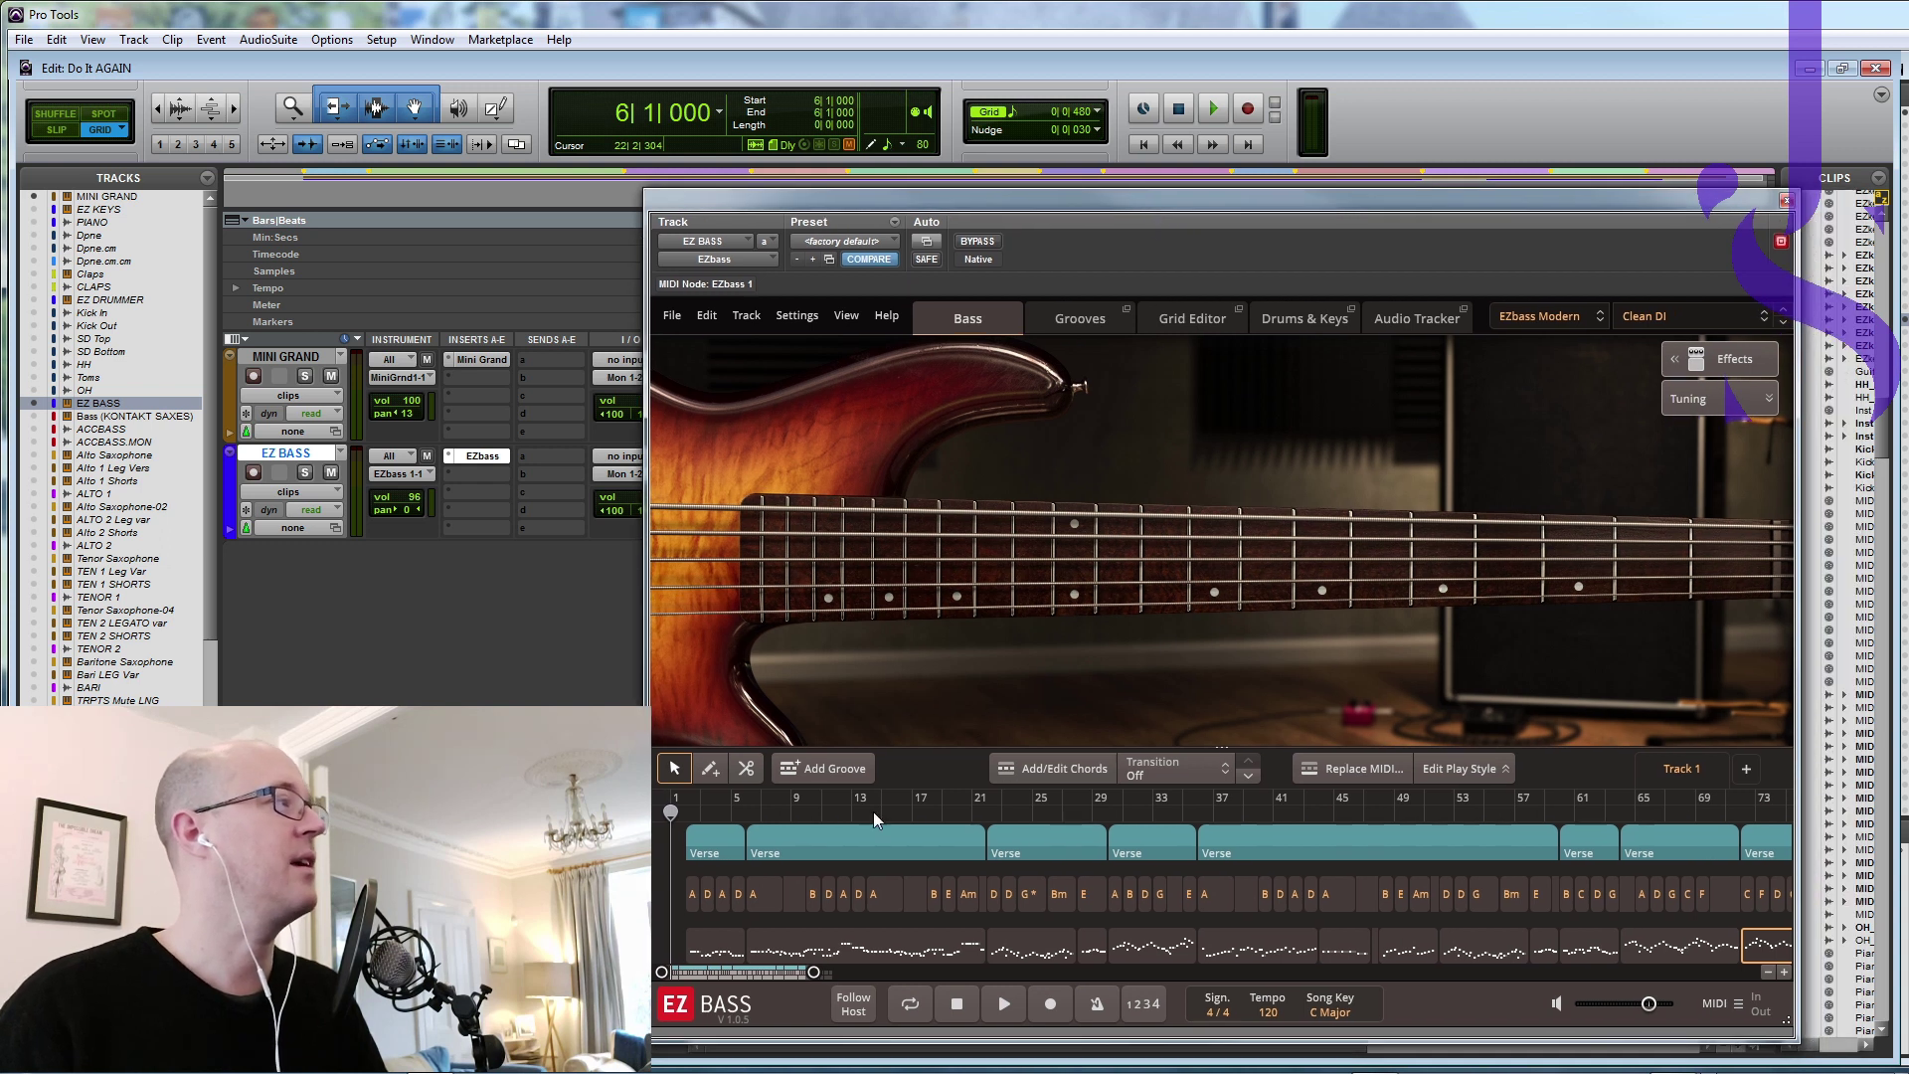
drag(813, 971, 841, 971)
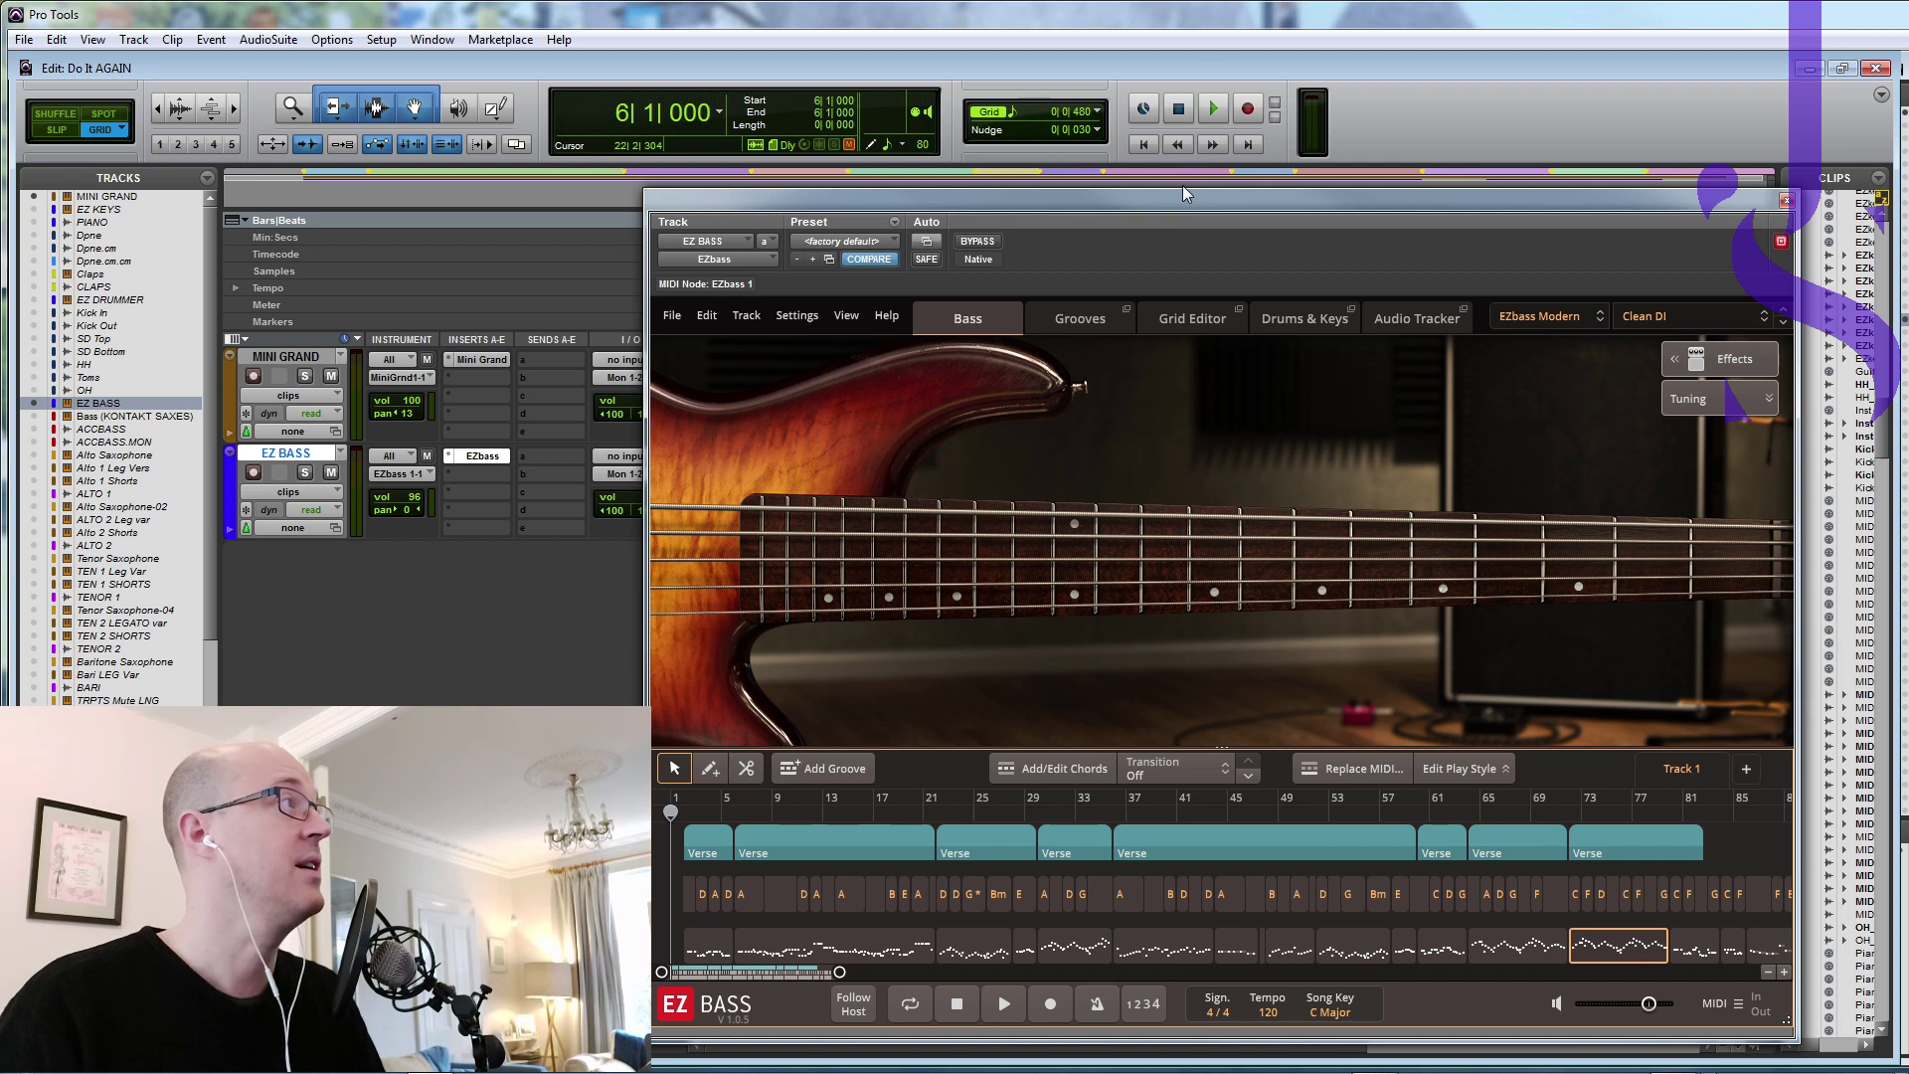
Step: Look at the EZ BASS clips behind the plug-in, examine EZbass's Audio Tracker, and return to its Bass view
drag(1184, 197, 1908, 196)
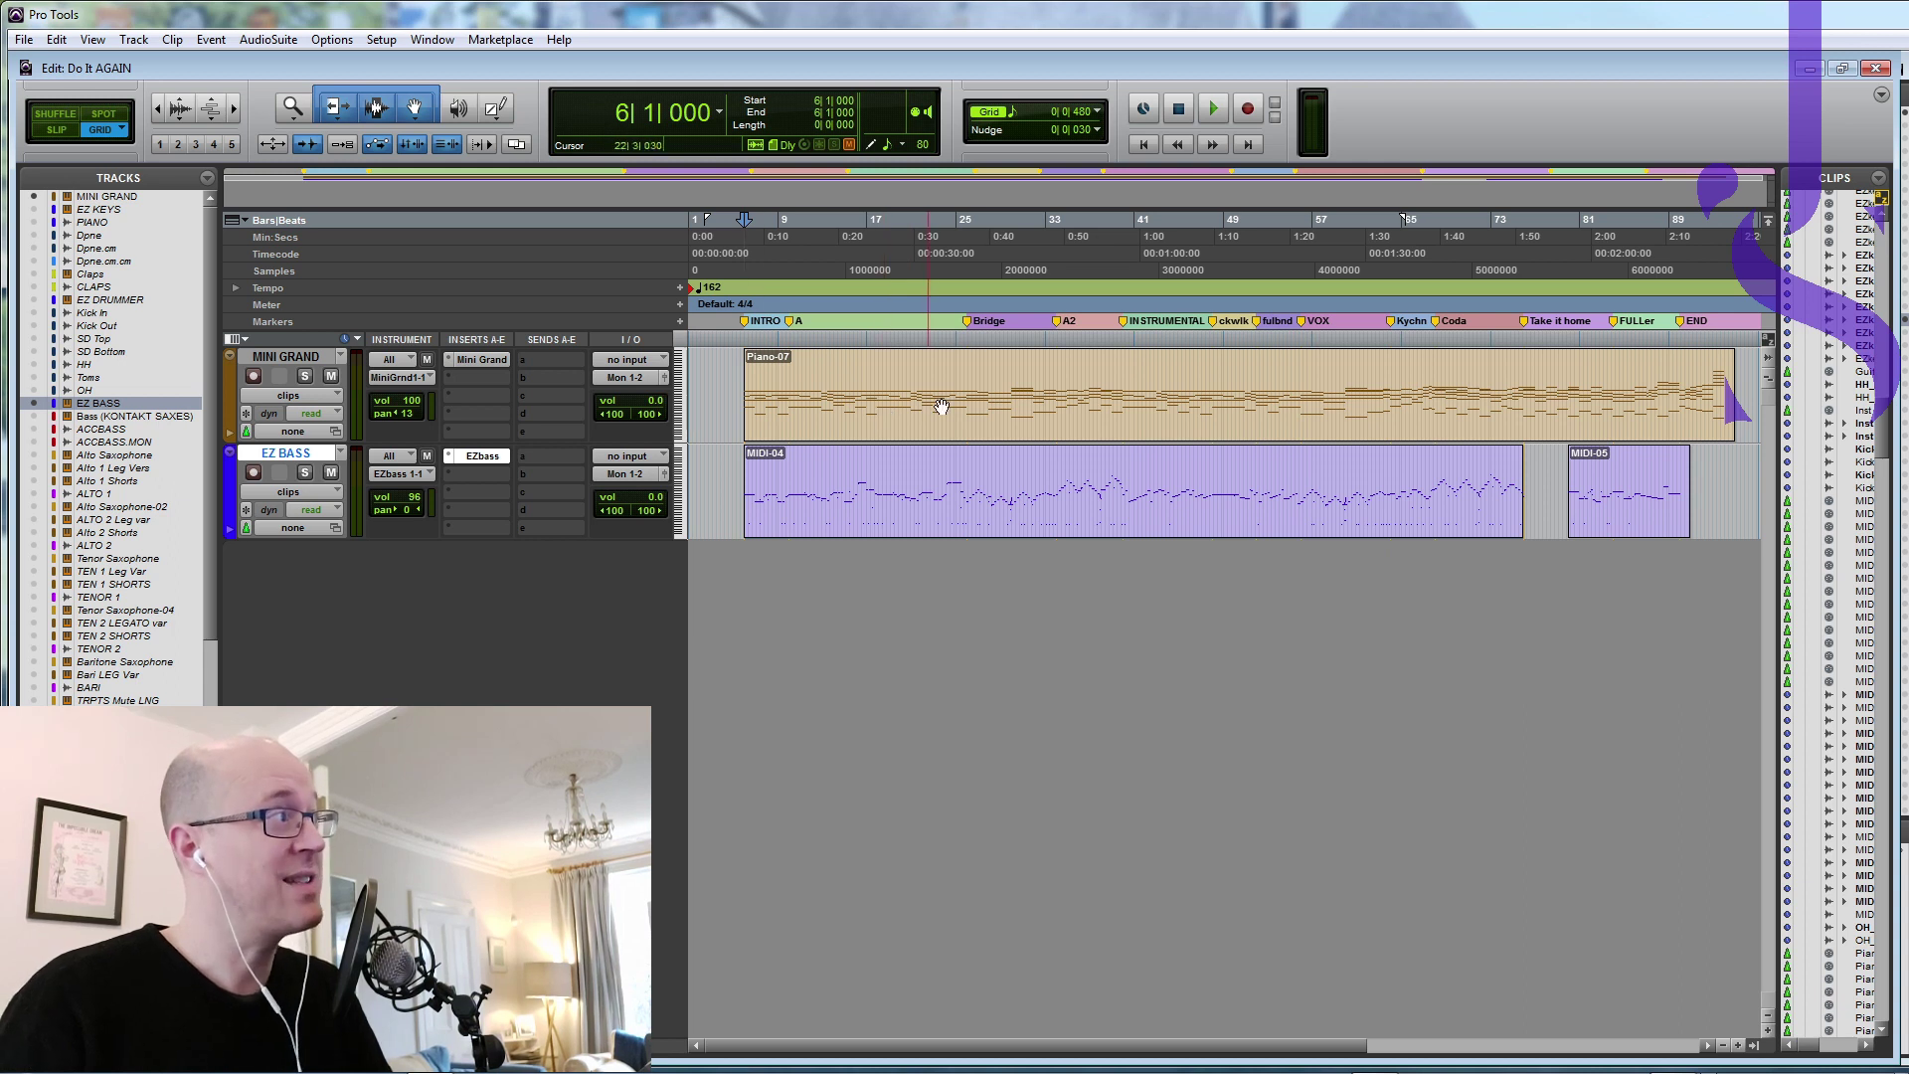
drag(1908, 145, 1092, 145)
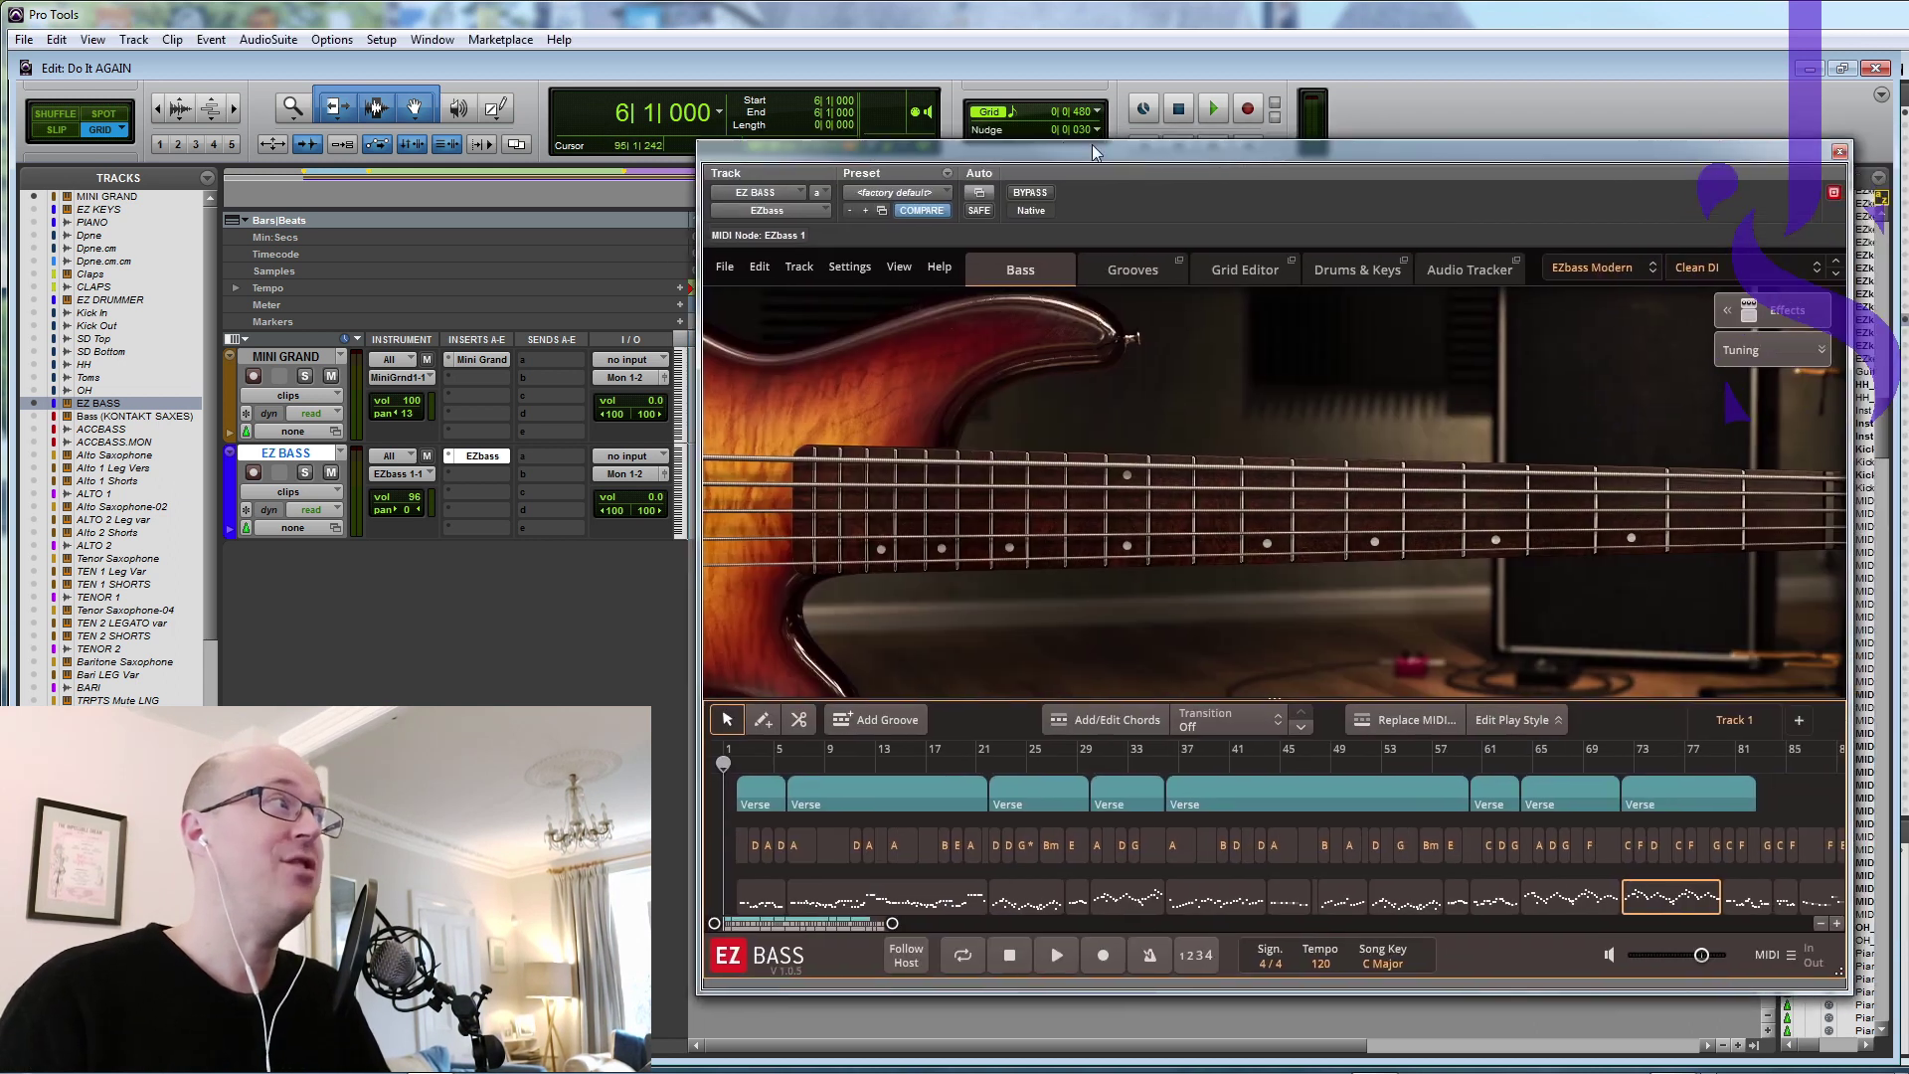
click(1444, 270)
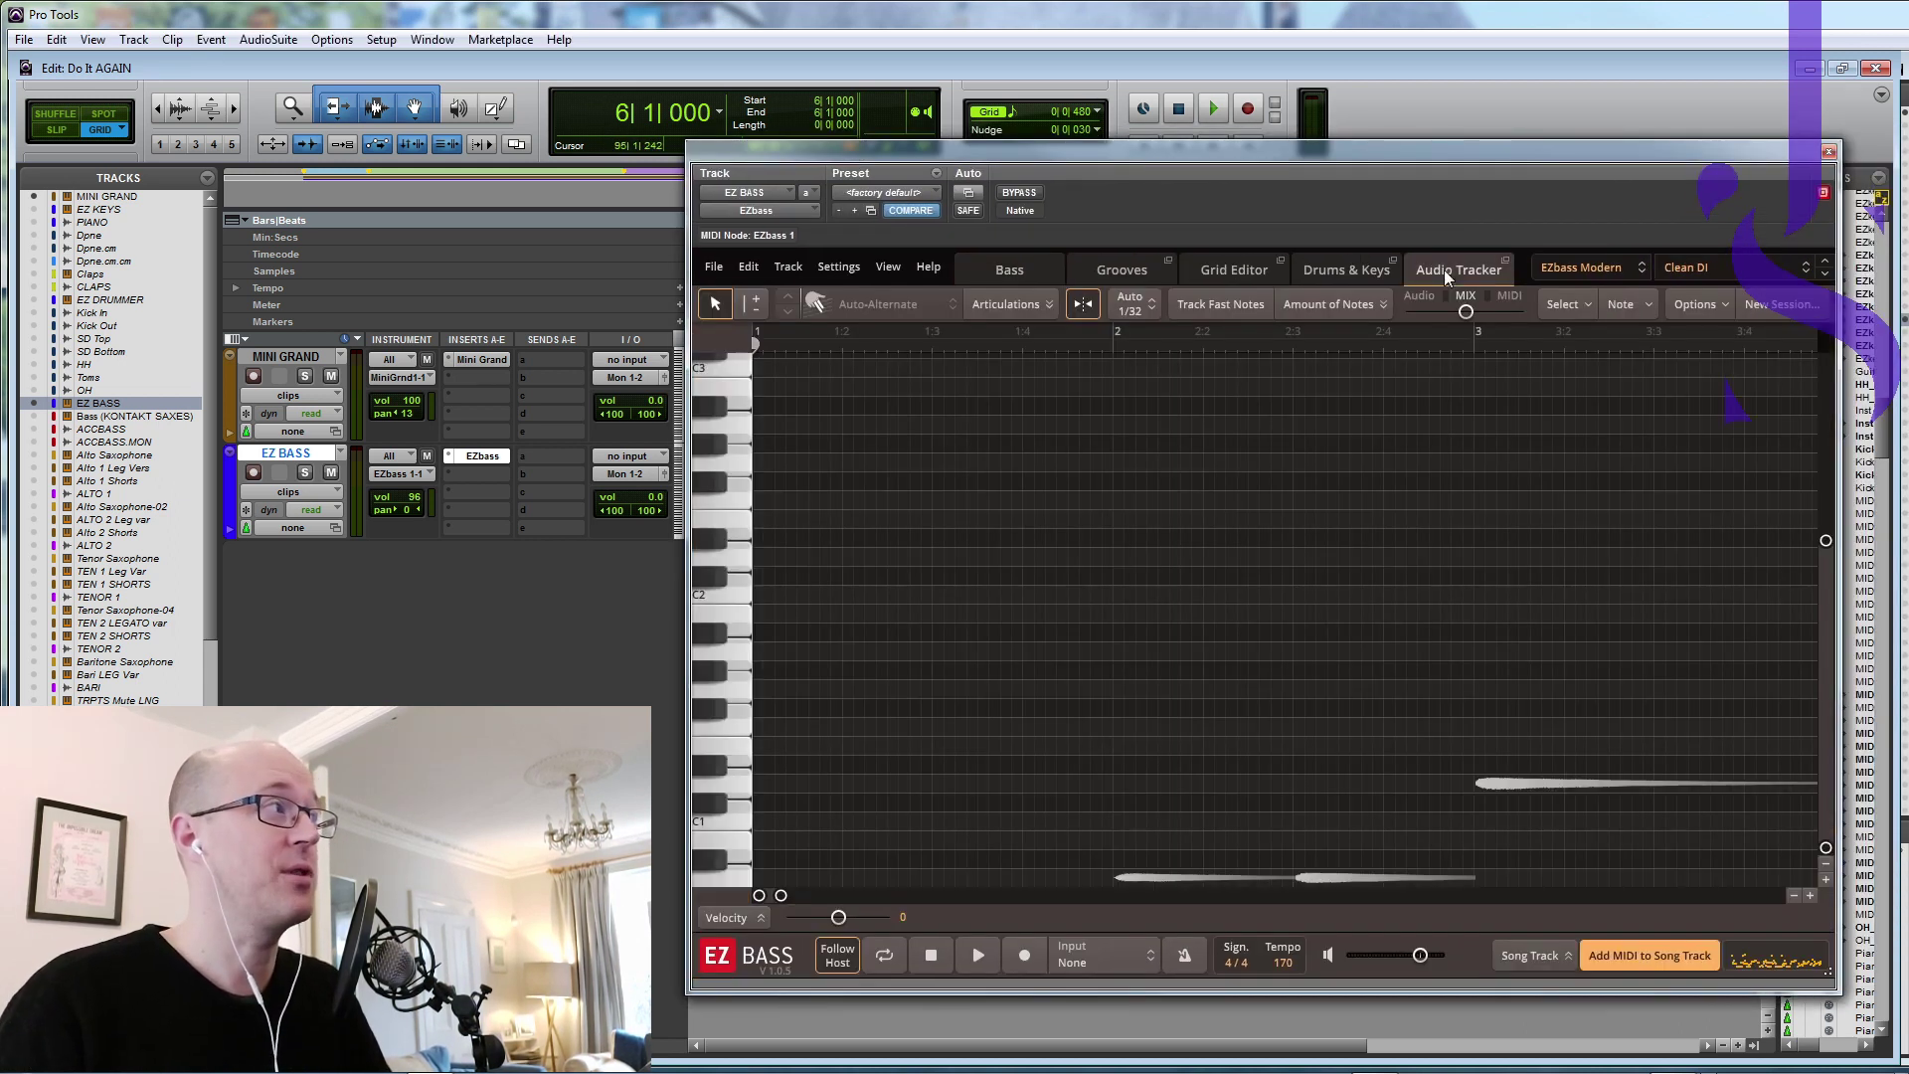
click(1007, 274)
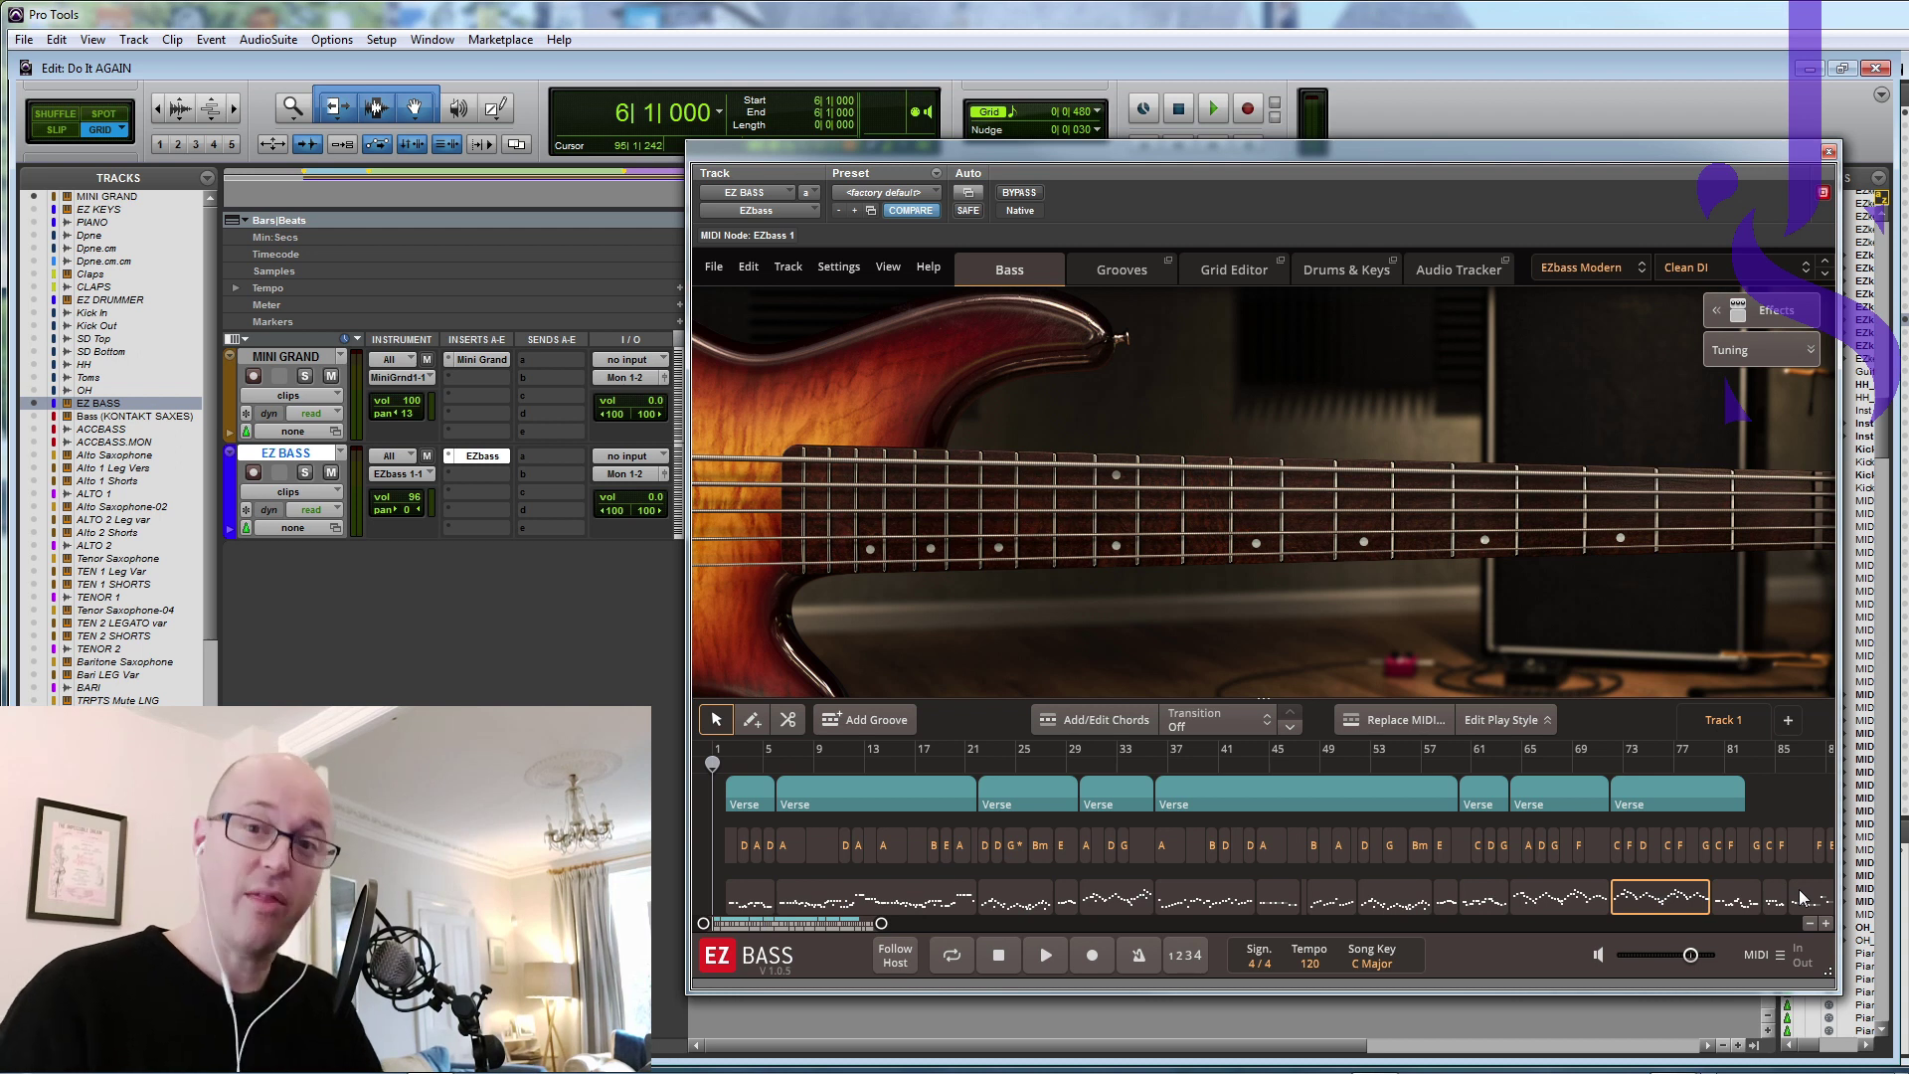
Step: Audition Swing 1/4 replacement grooves for the first MIDI block in EZbass, including Verse 02 and Intro 01, and close the plug-in
click(762, 905)
click(1400, 730)
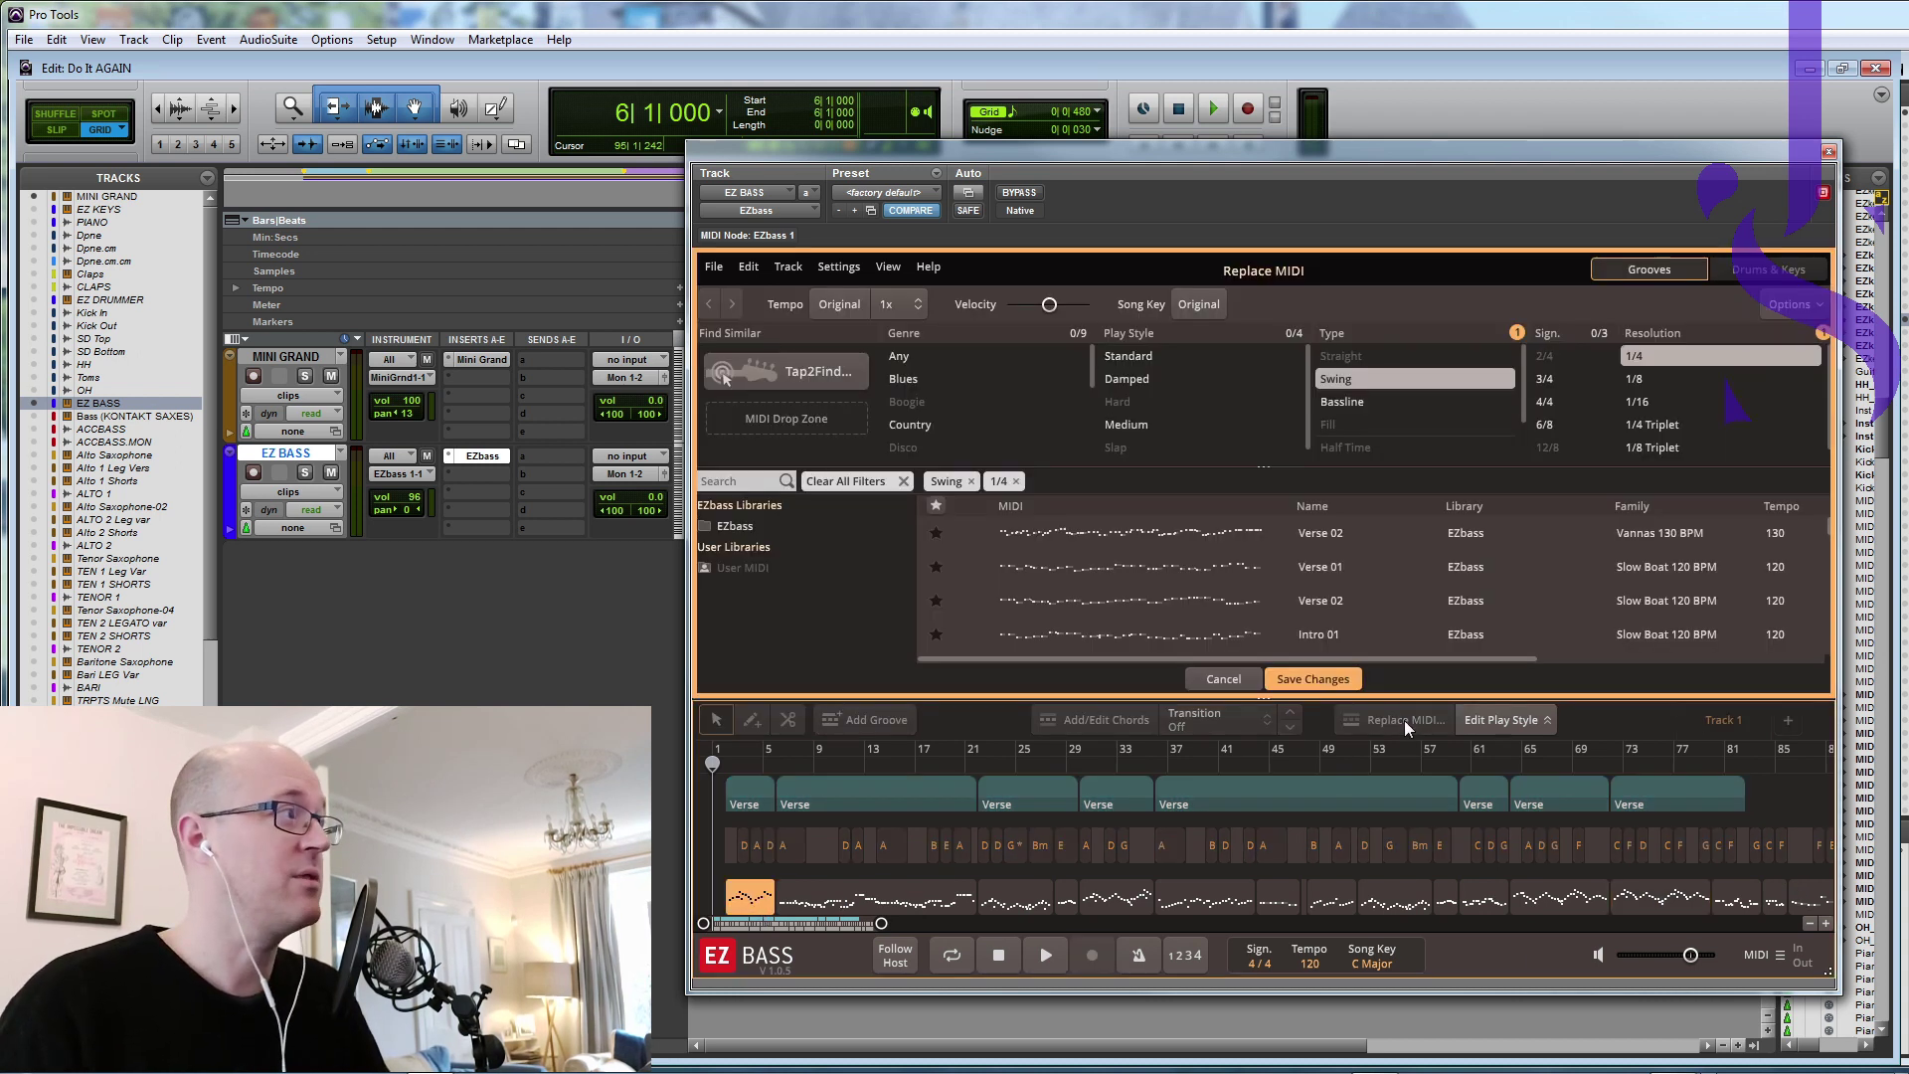
click(974, 533)
click(974, 601)
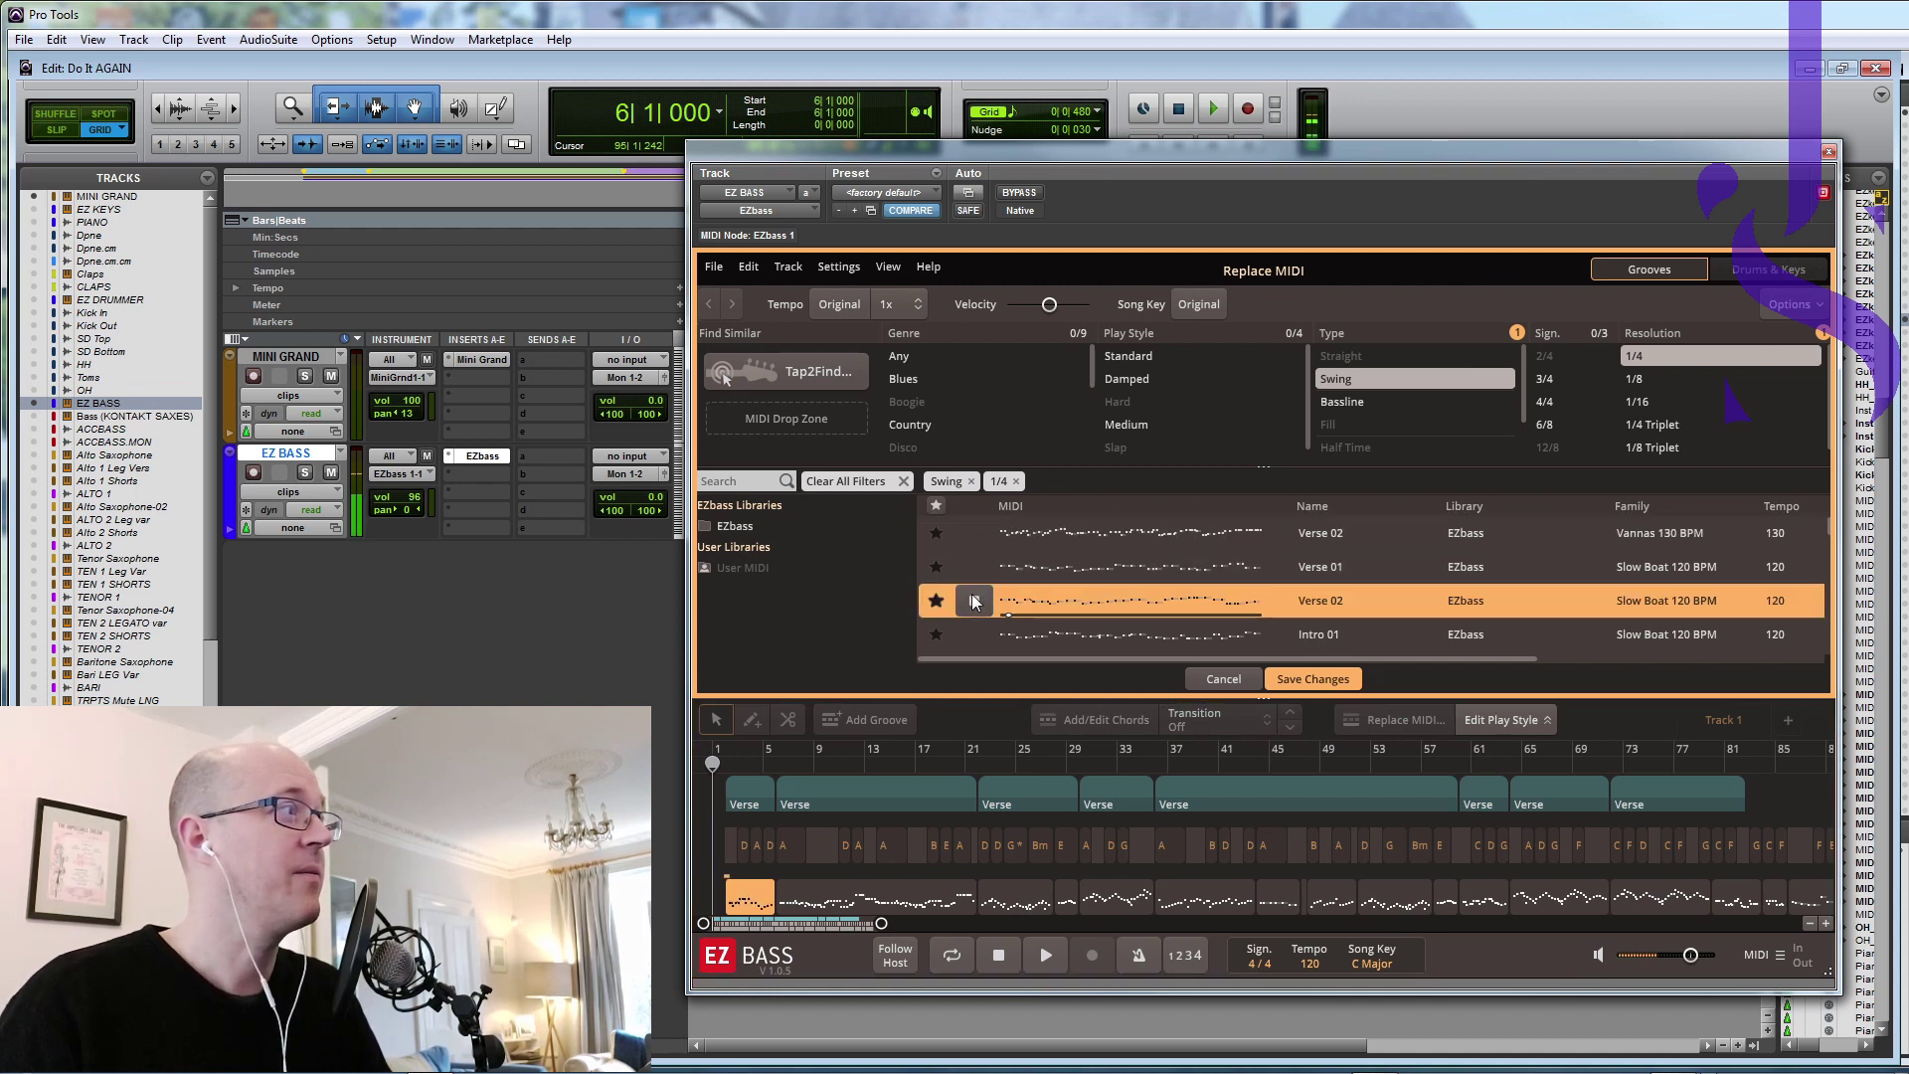
click(974, 634)
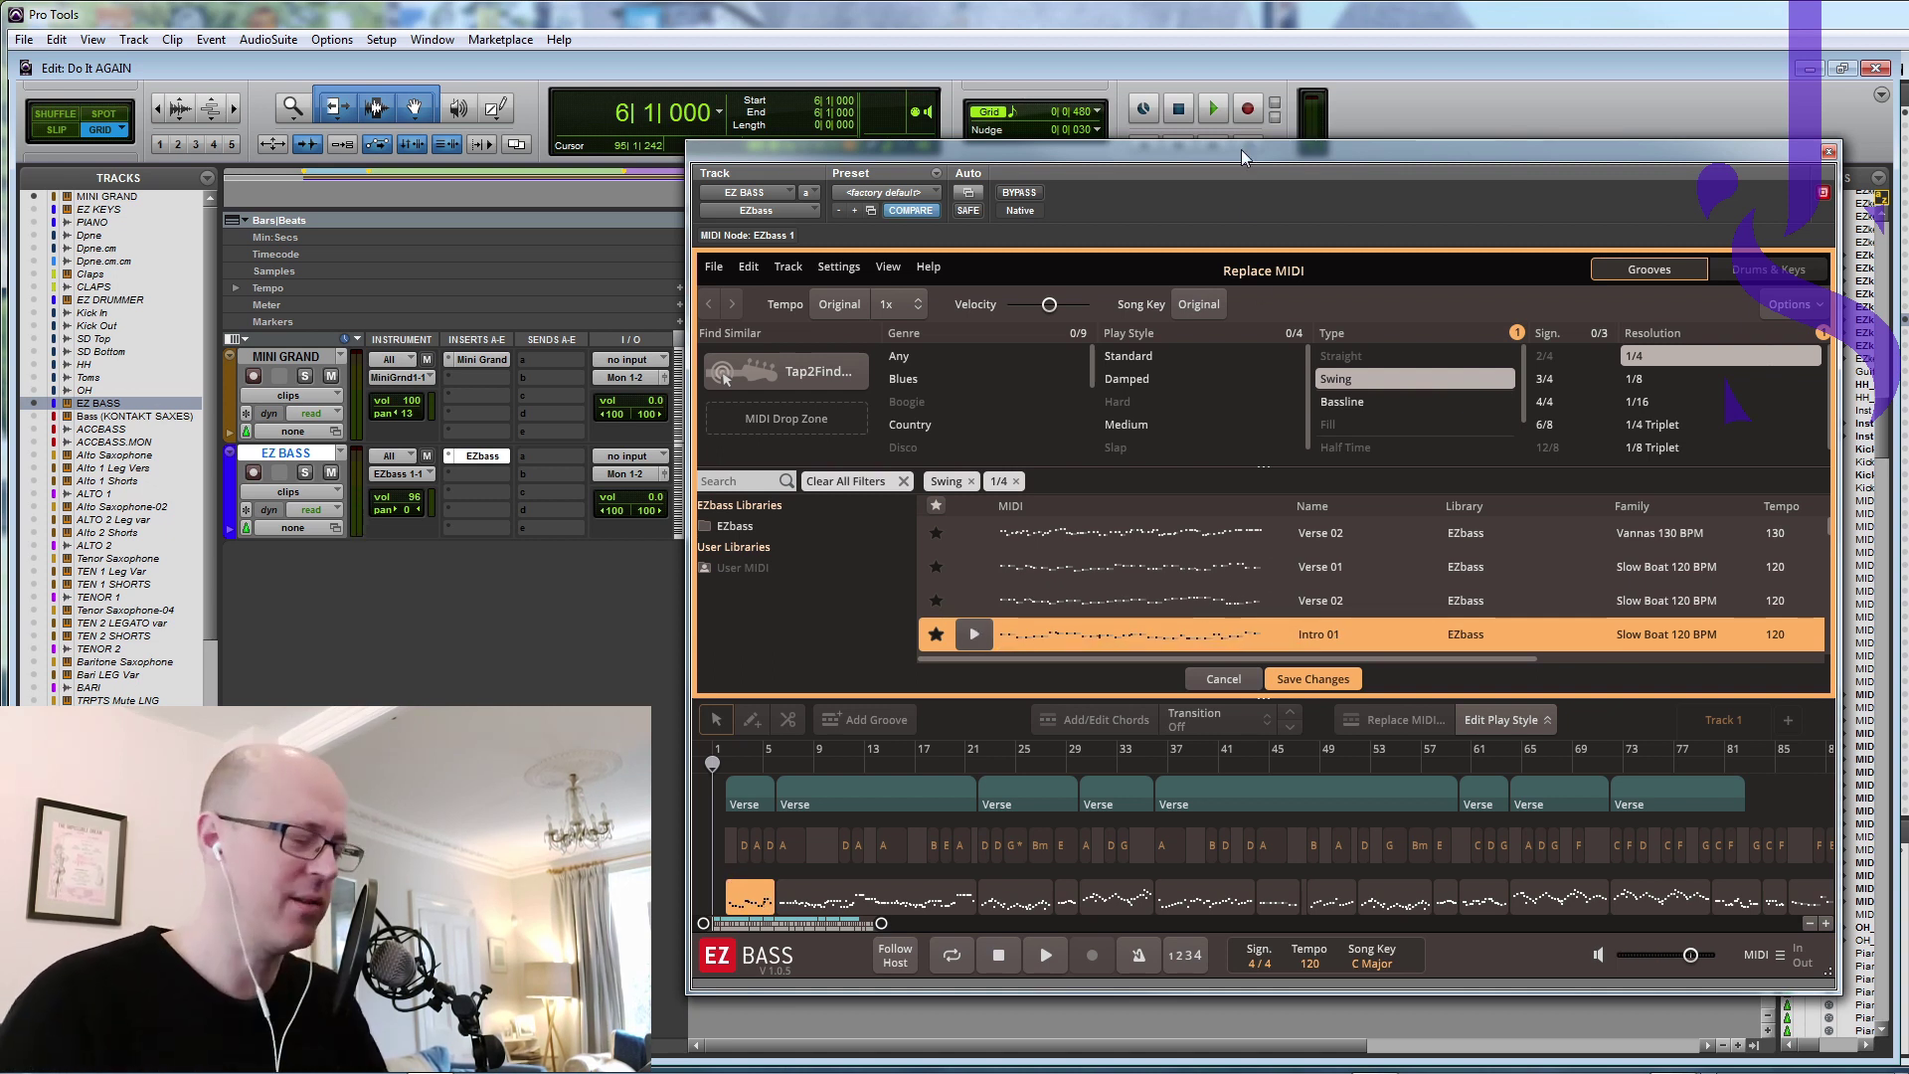
key(ctrl+w)
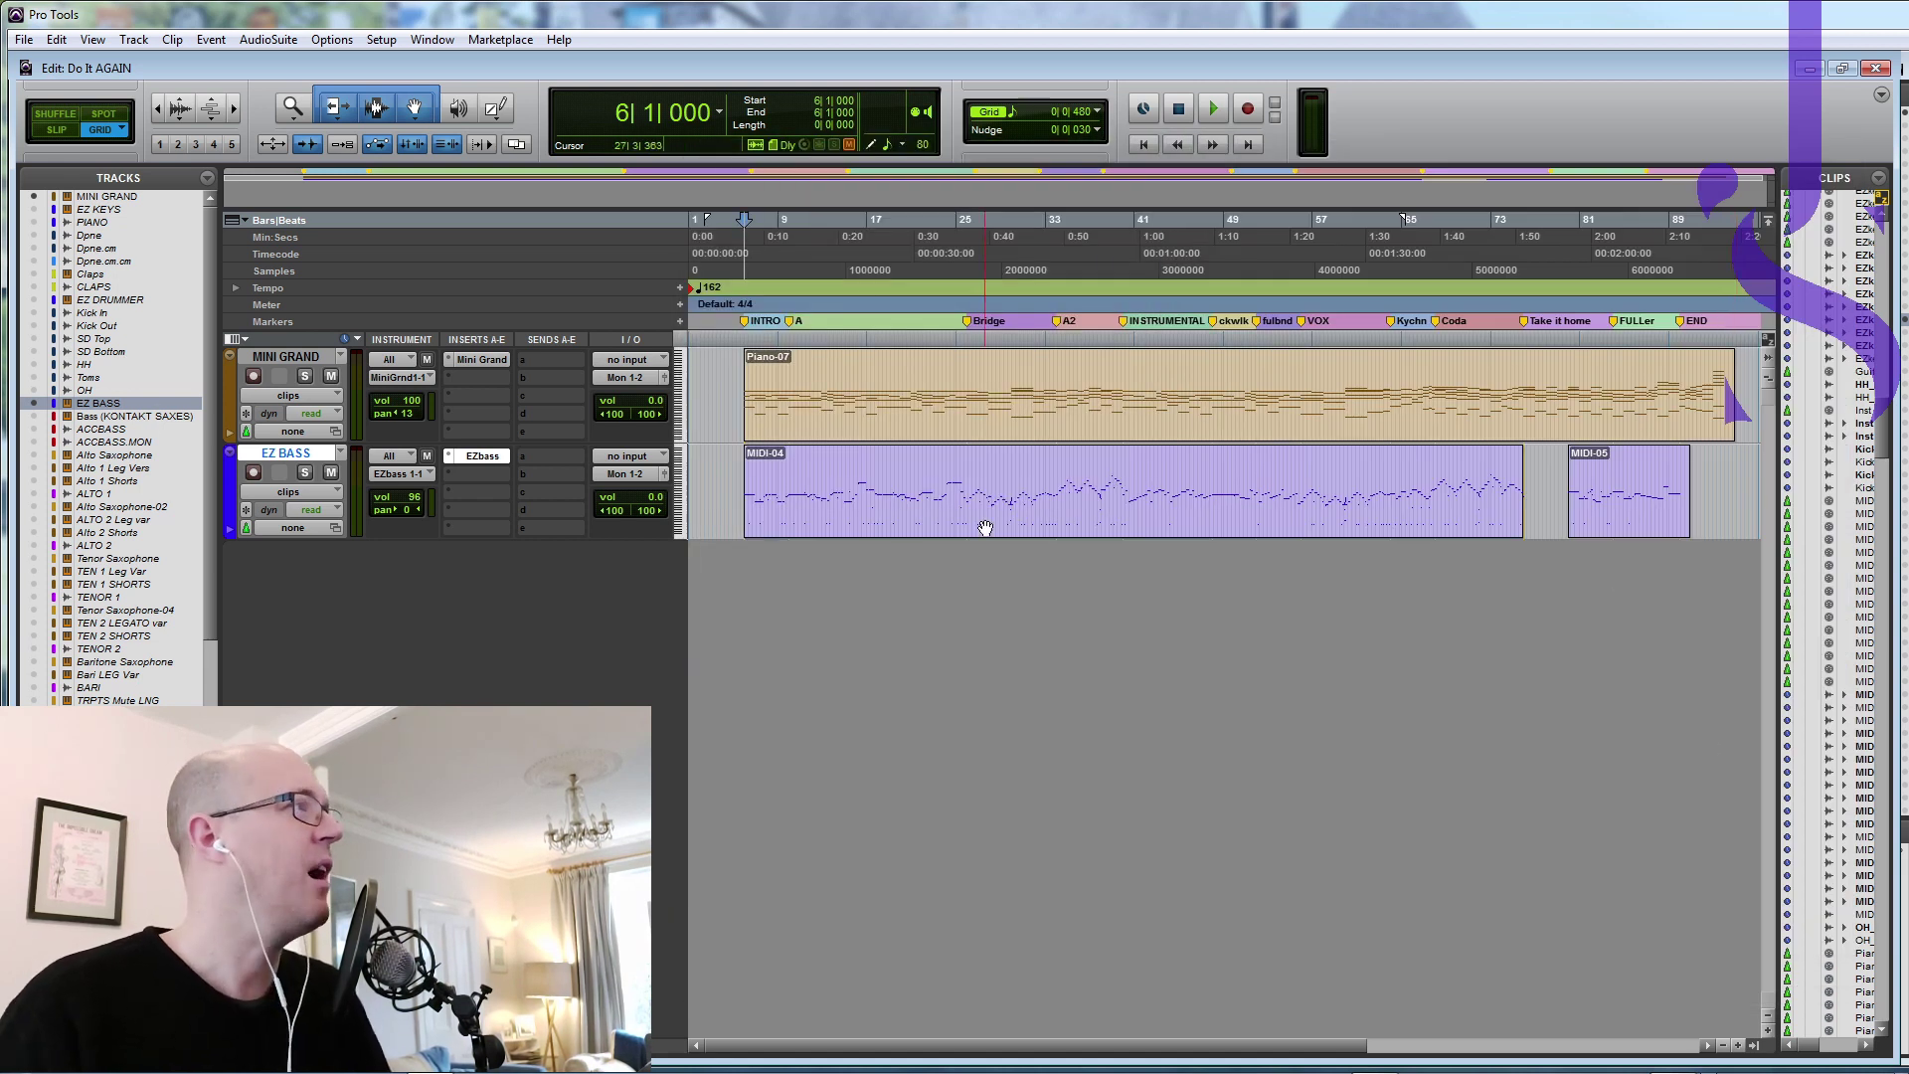
Step: Play the piano and bass tracks together from bar 6 and raise the EZ BASS output volume to +4.2 dB
shift+click(745, 342)
key(space)
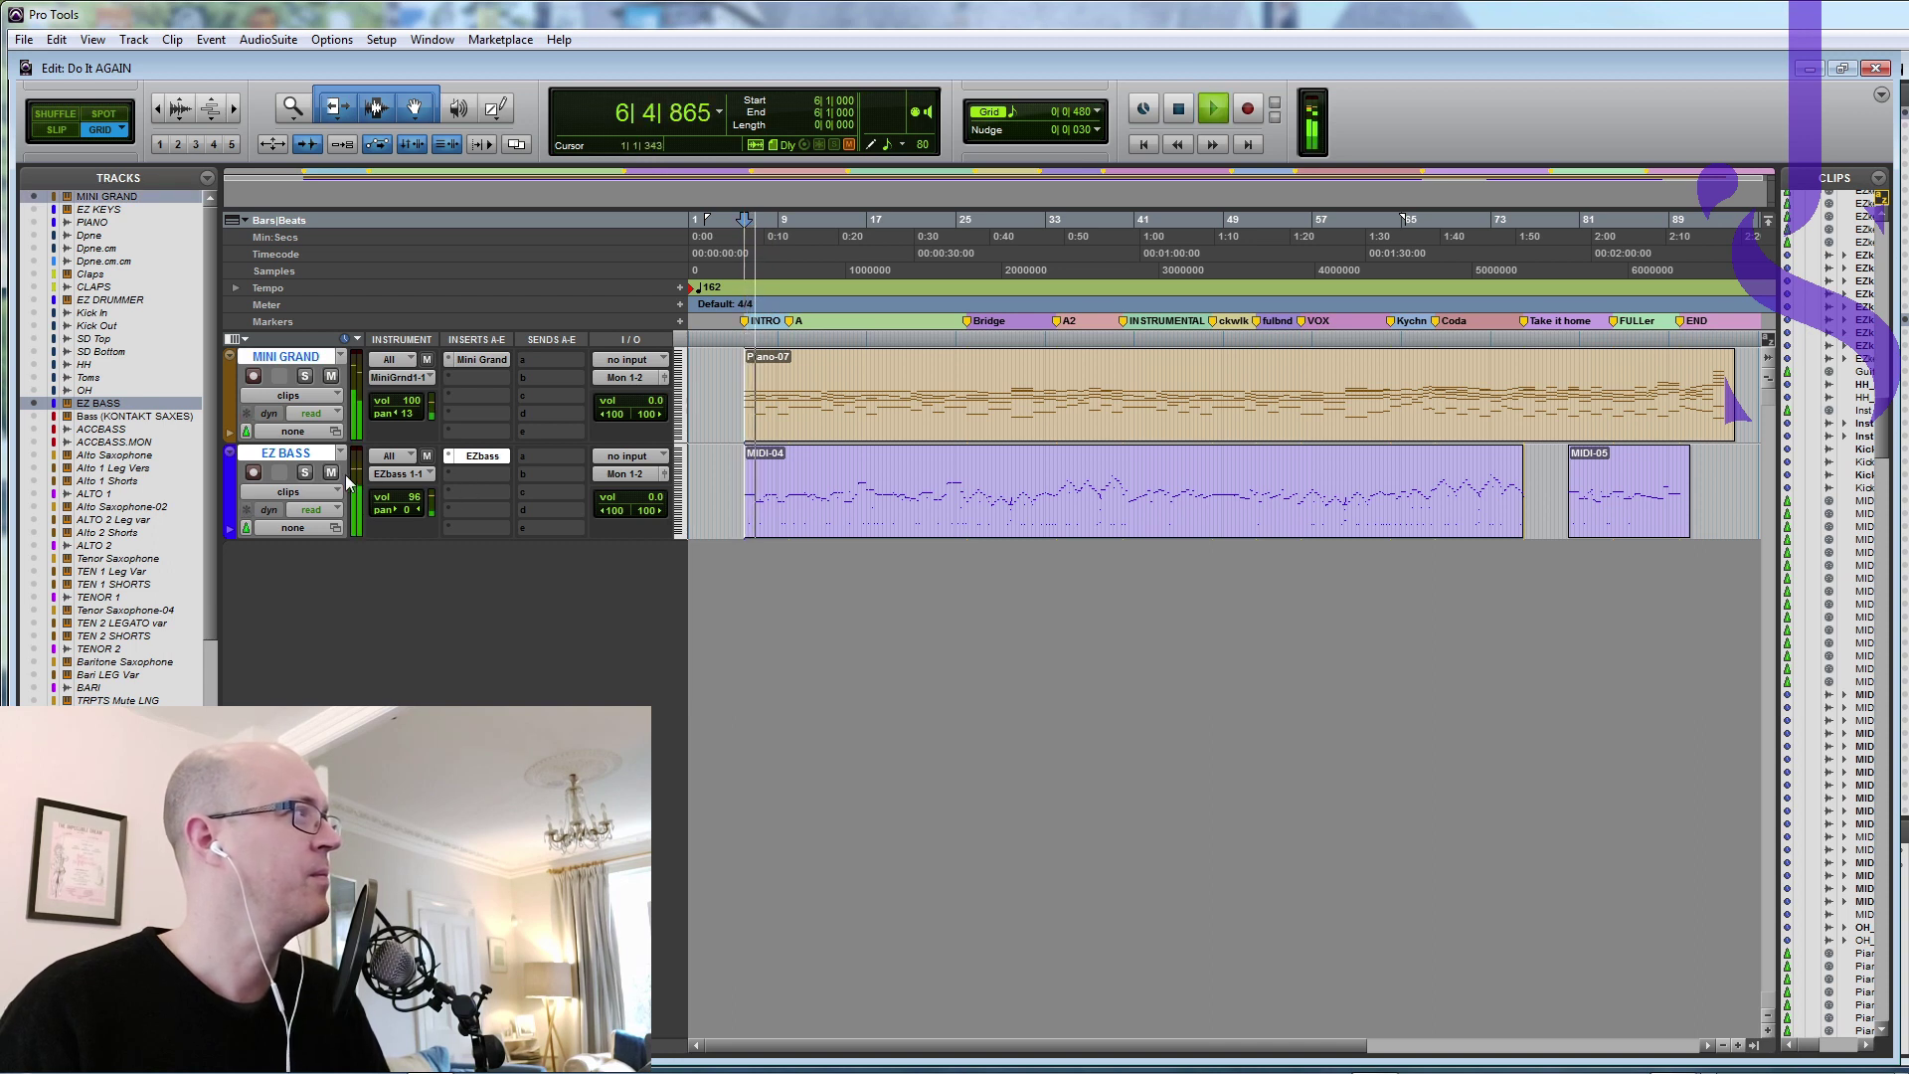
drag(630, 498, 635, 487)
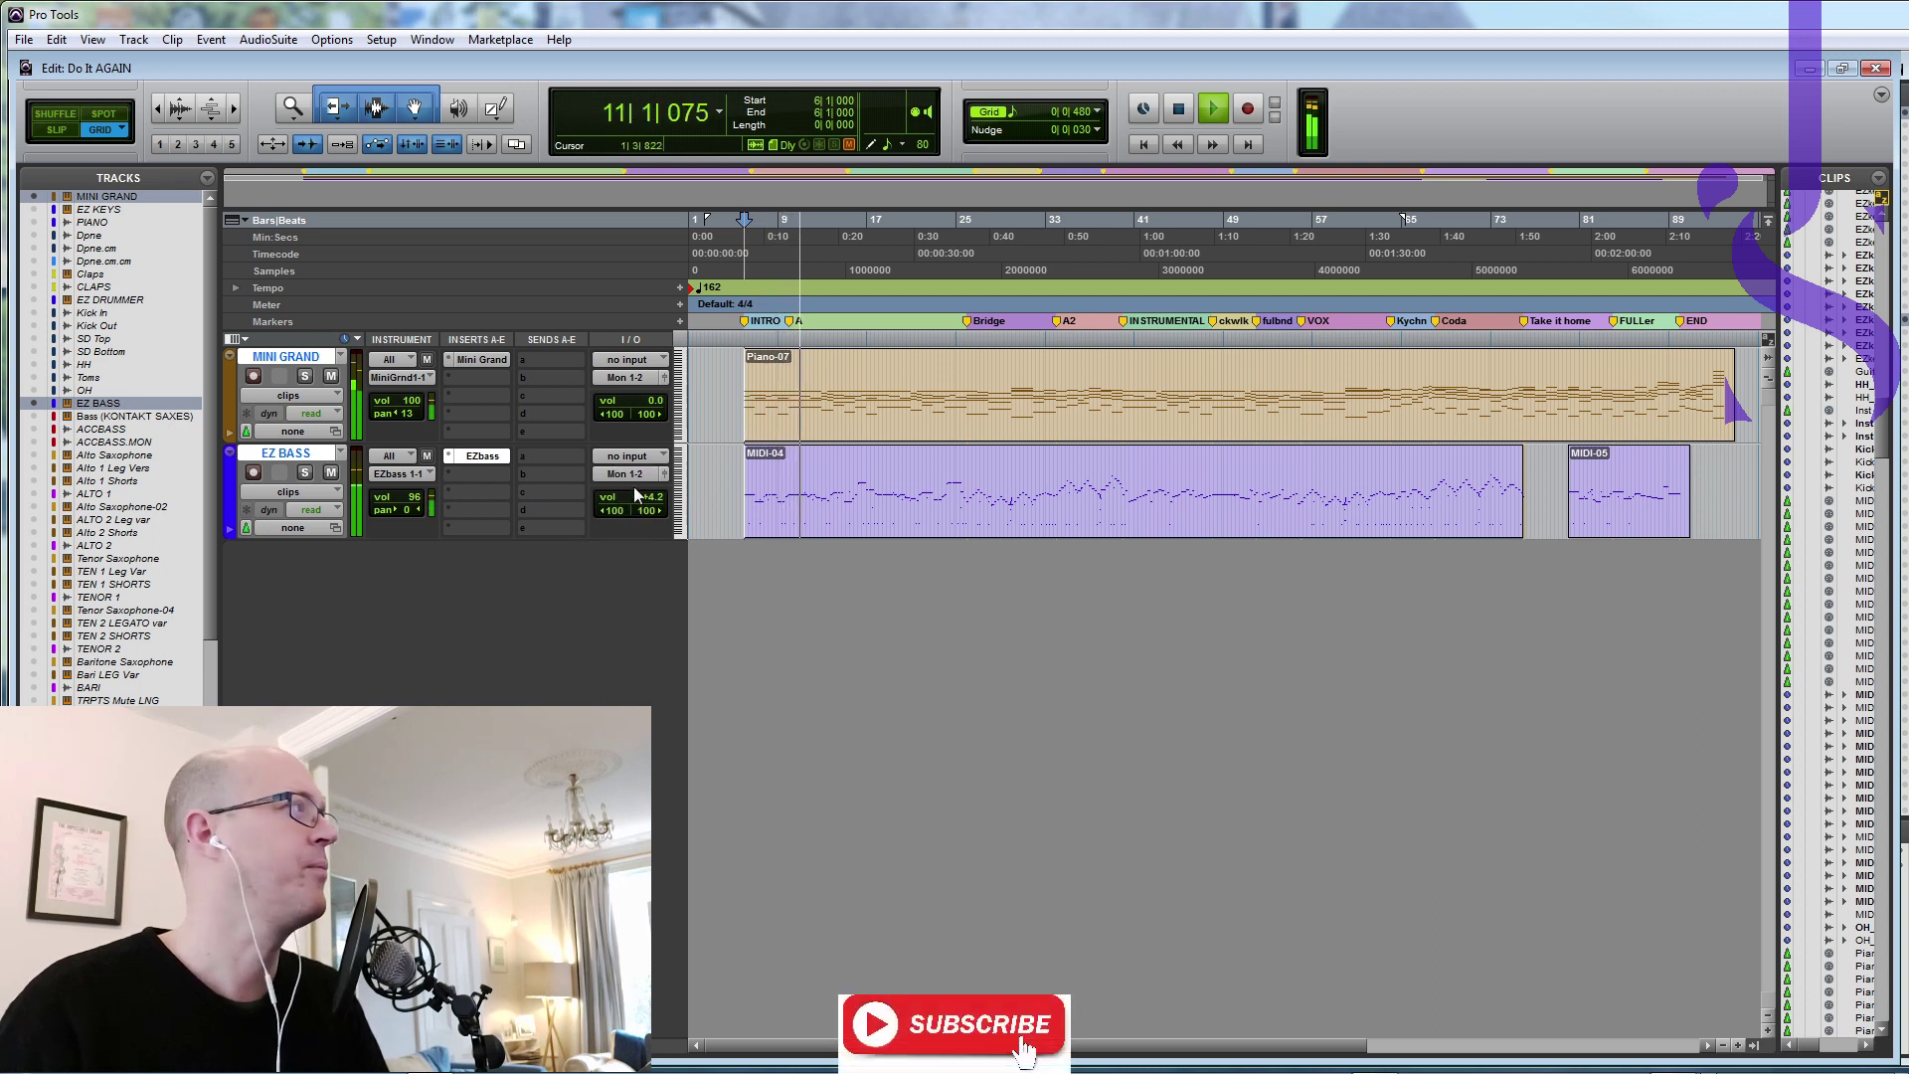
click(1180, 111)
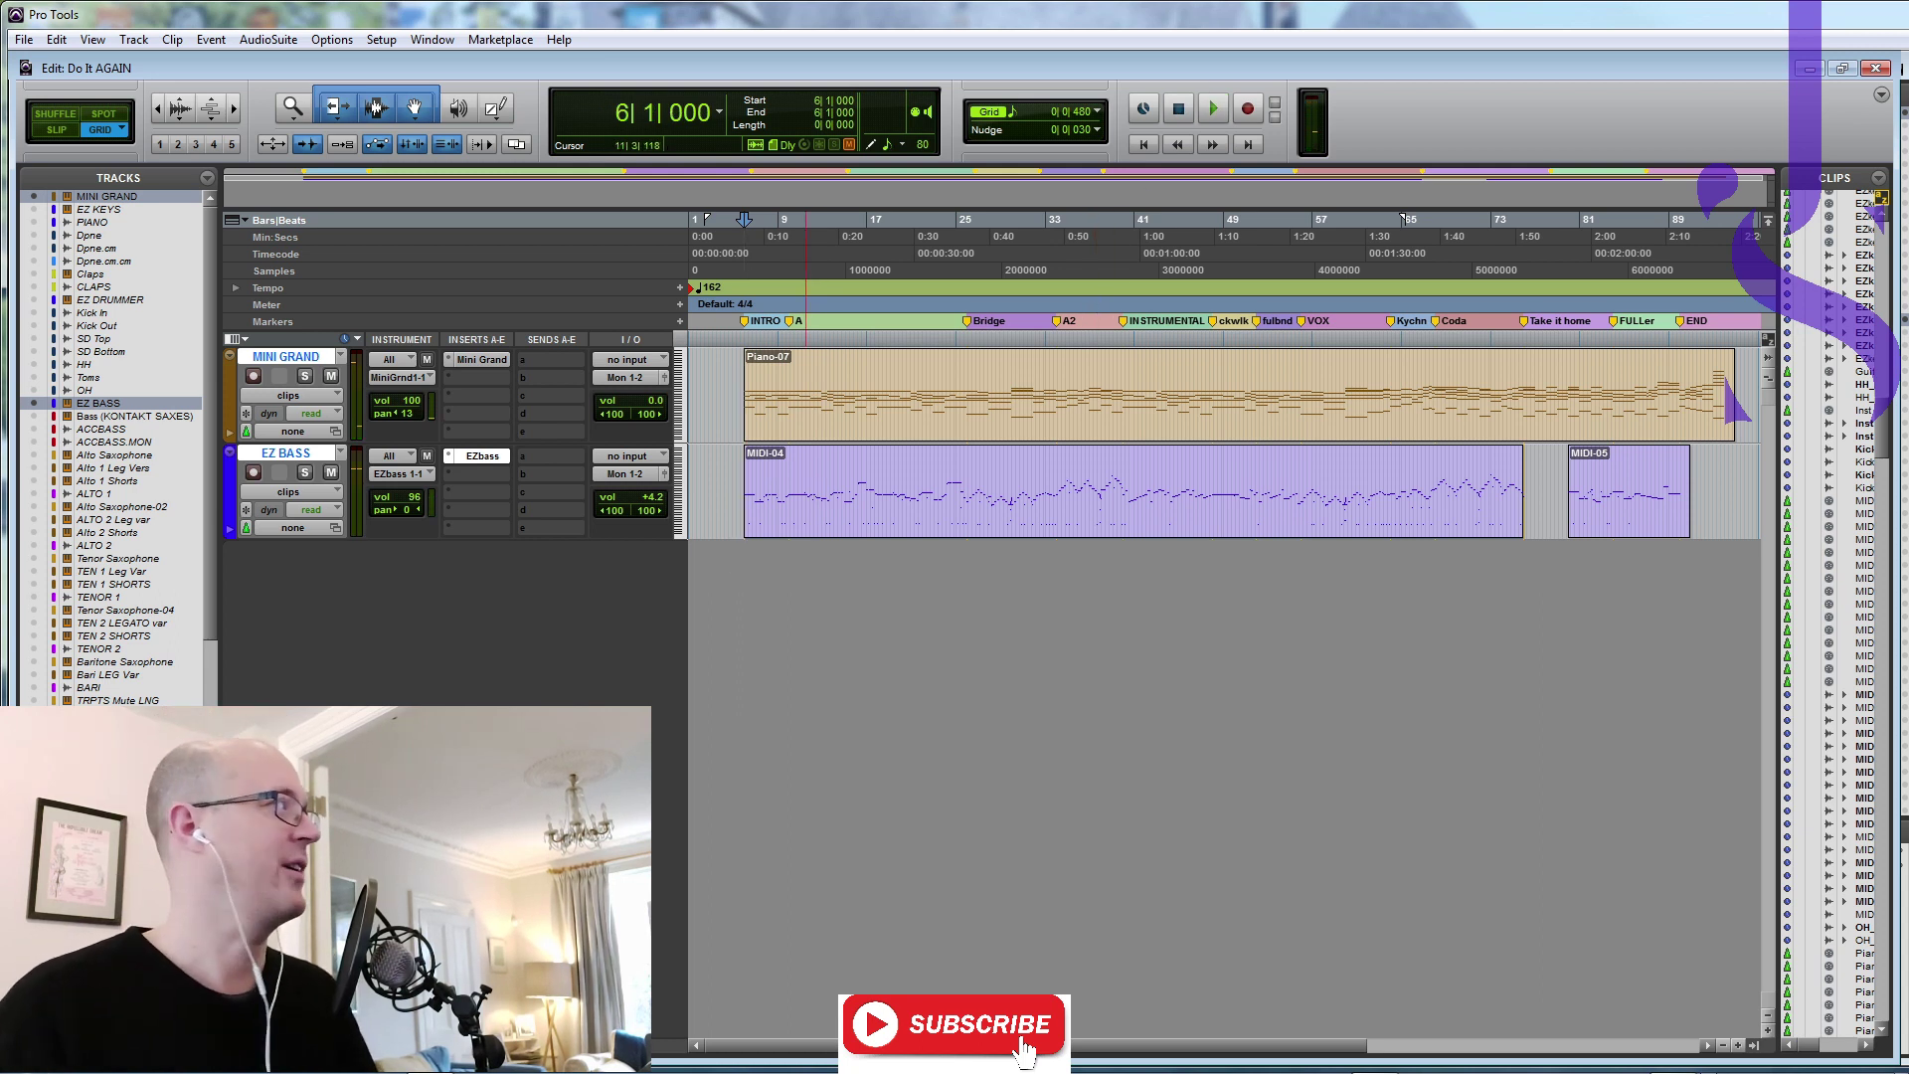
Step: Show the EZ KEYS track and make it active
click(109, 211)
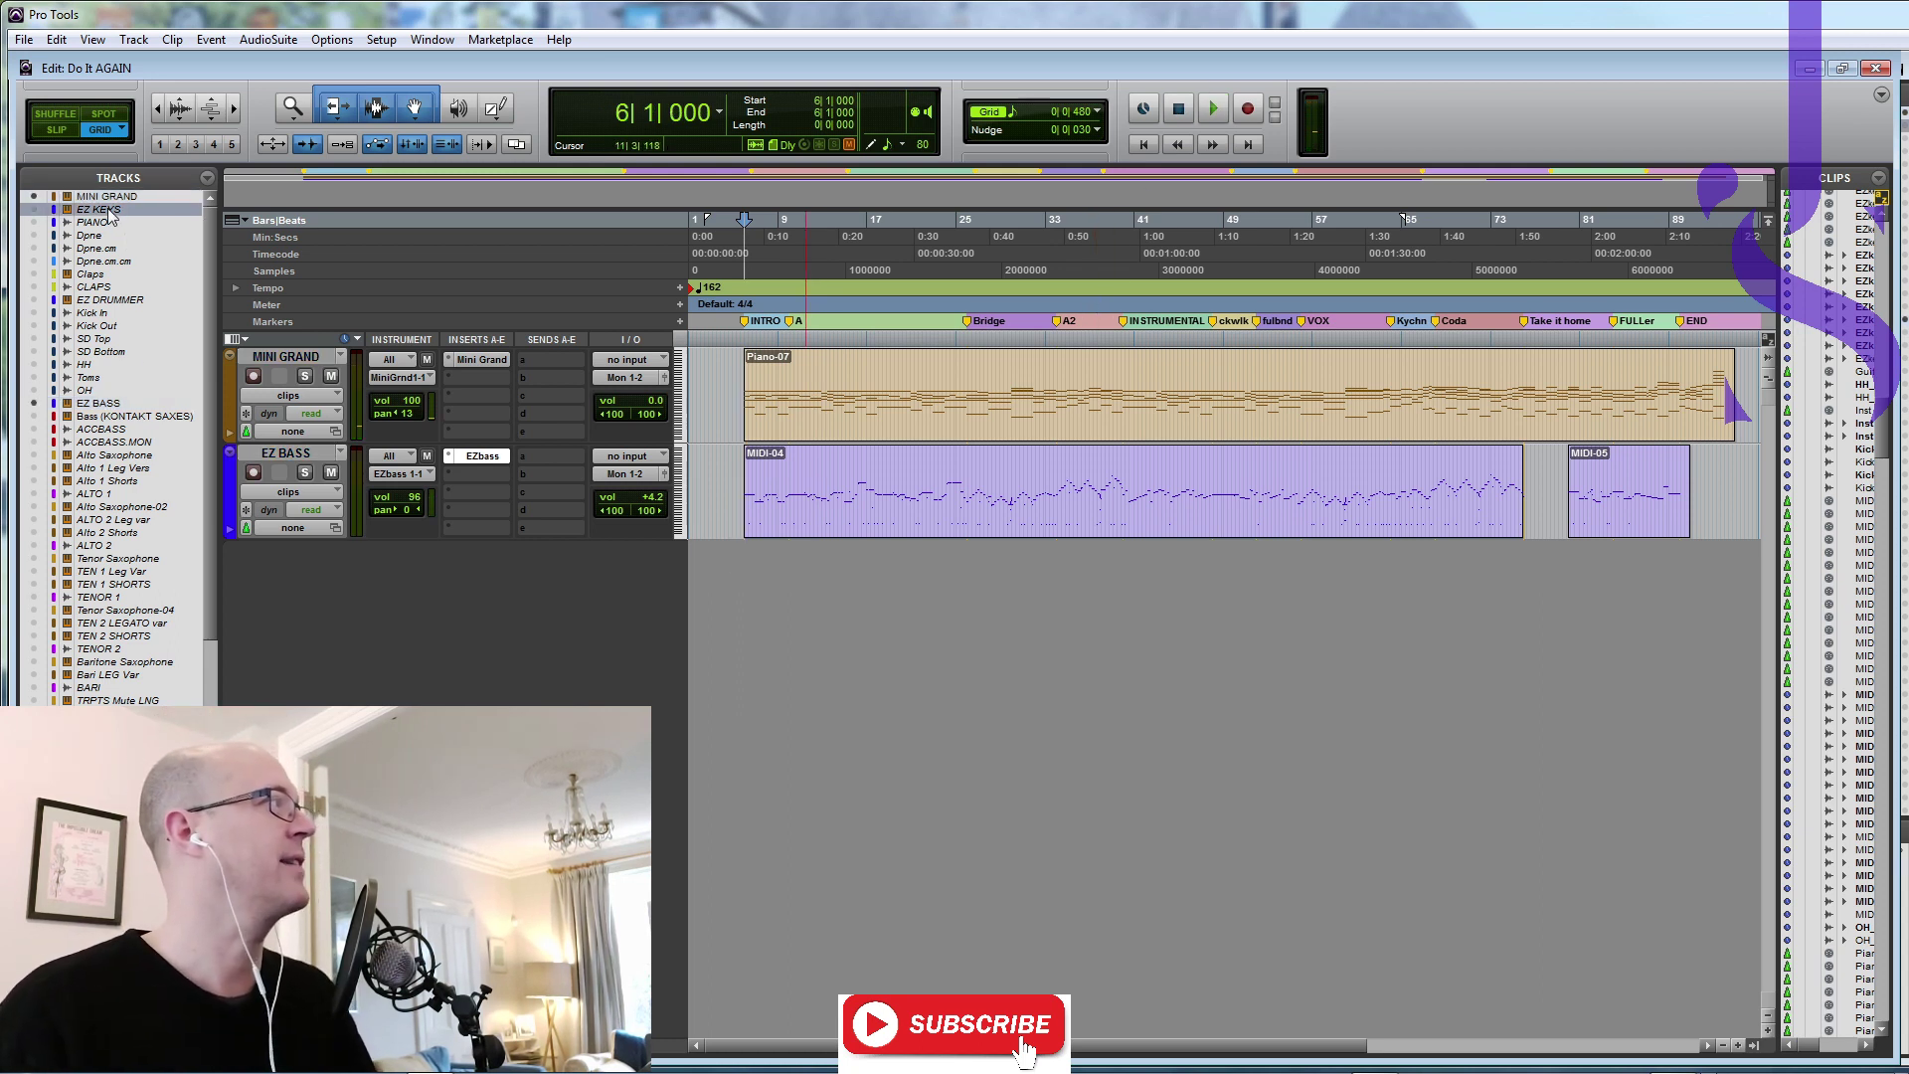
right_click(108, 213)
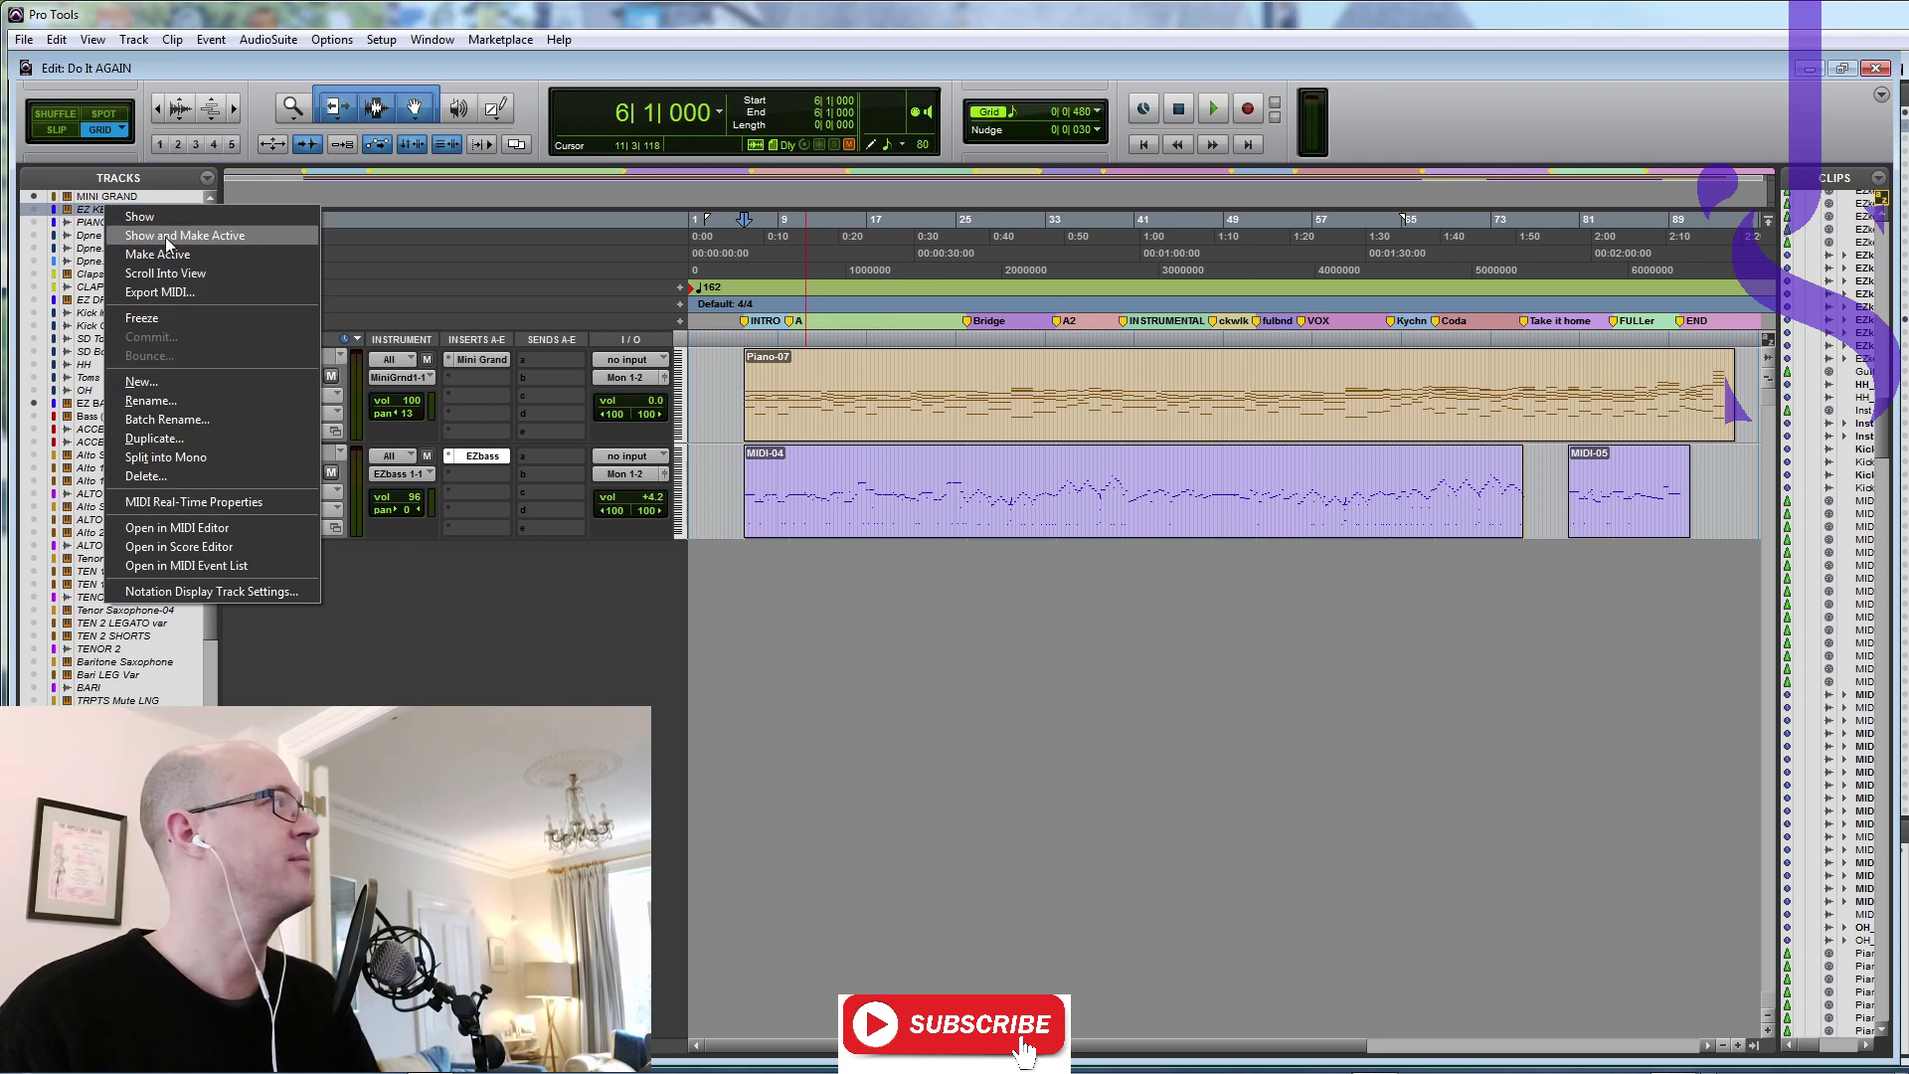
click(165, 236)
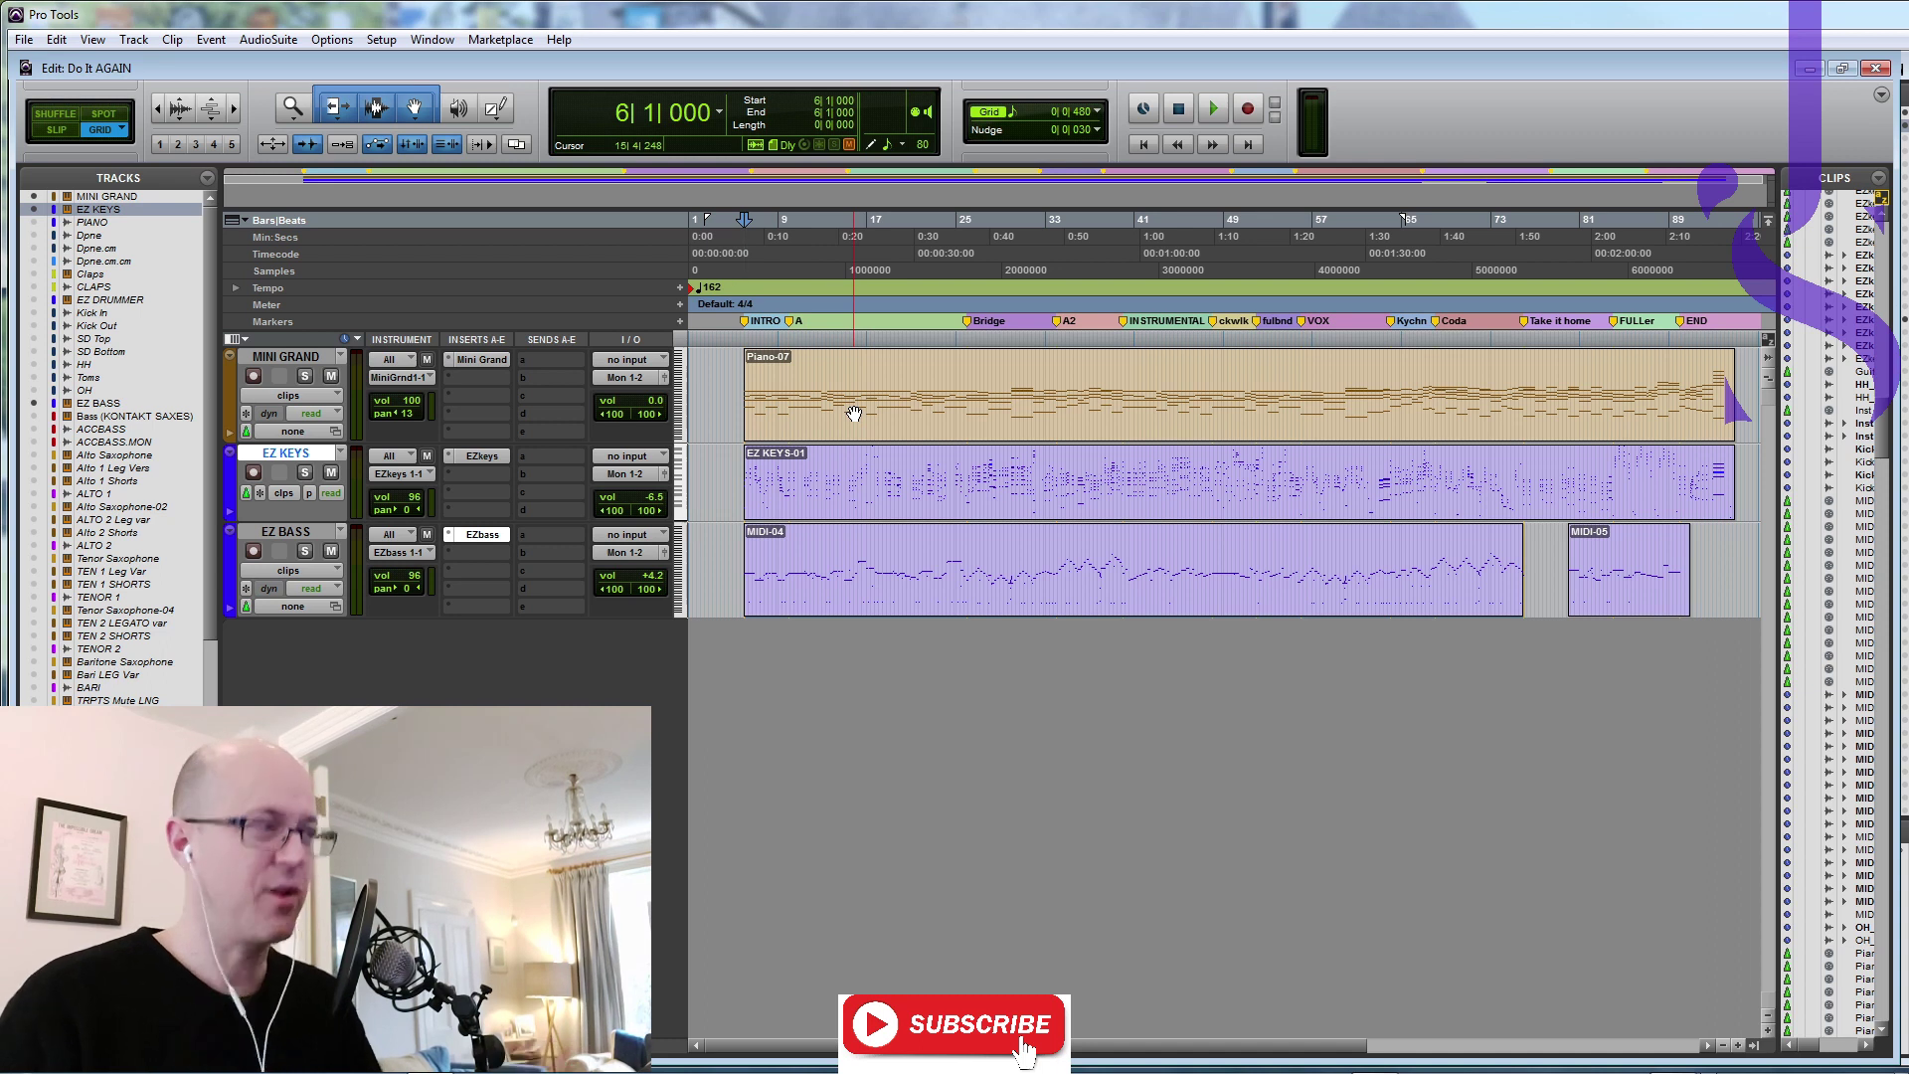
Step: Open the EZkeys instrument and browse its MIDI library to the Jazz add-on pack's Straight 4/4 grooves
click(480, 457)
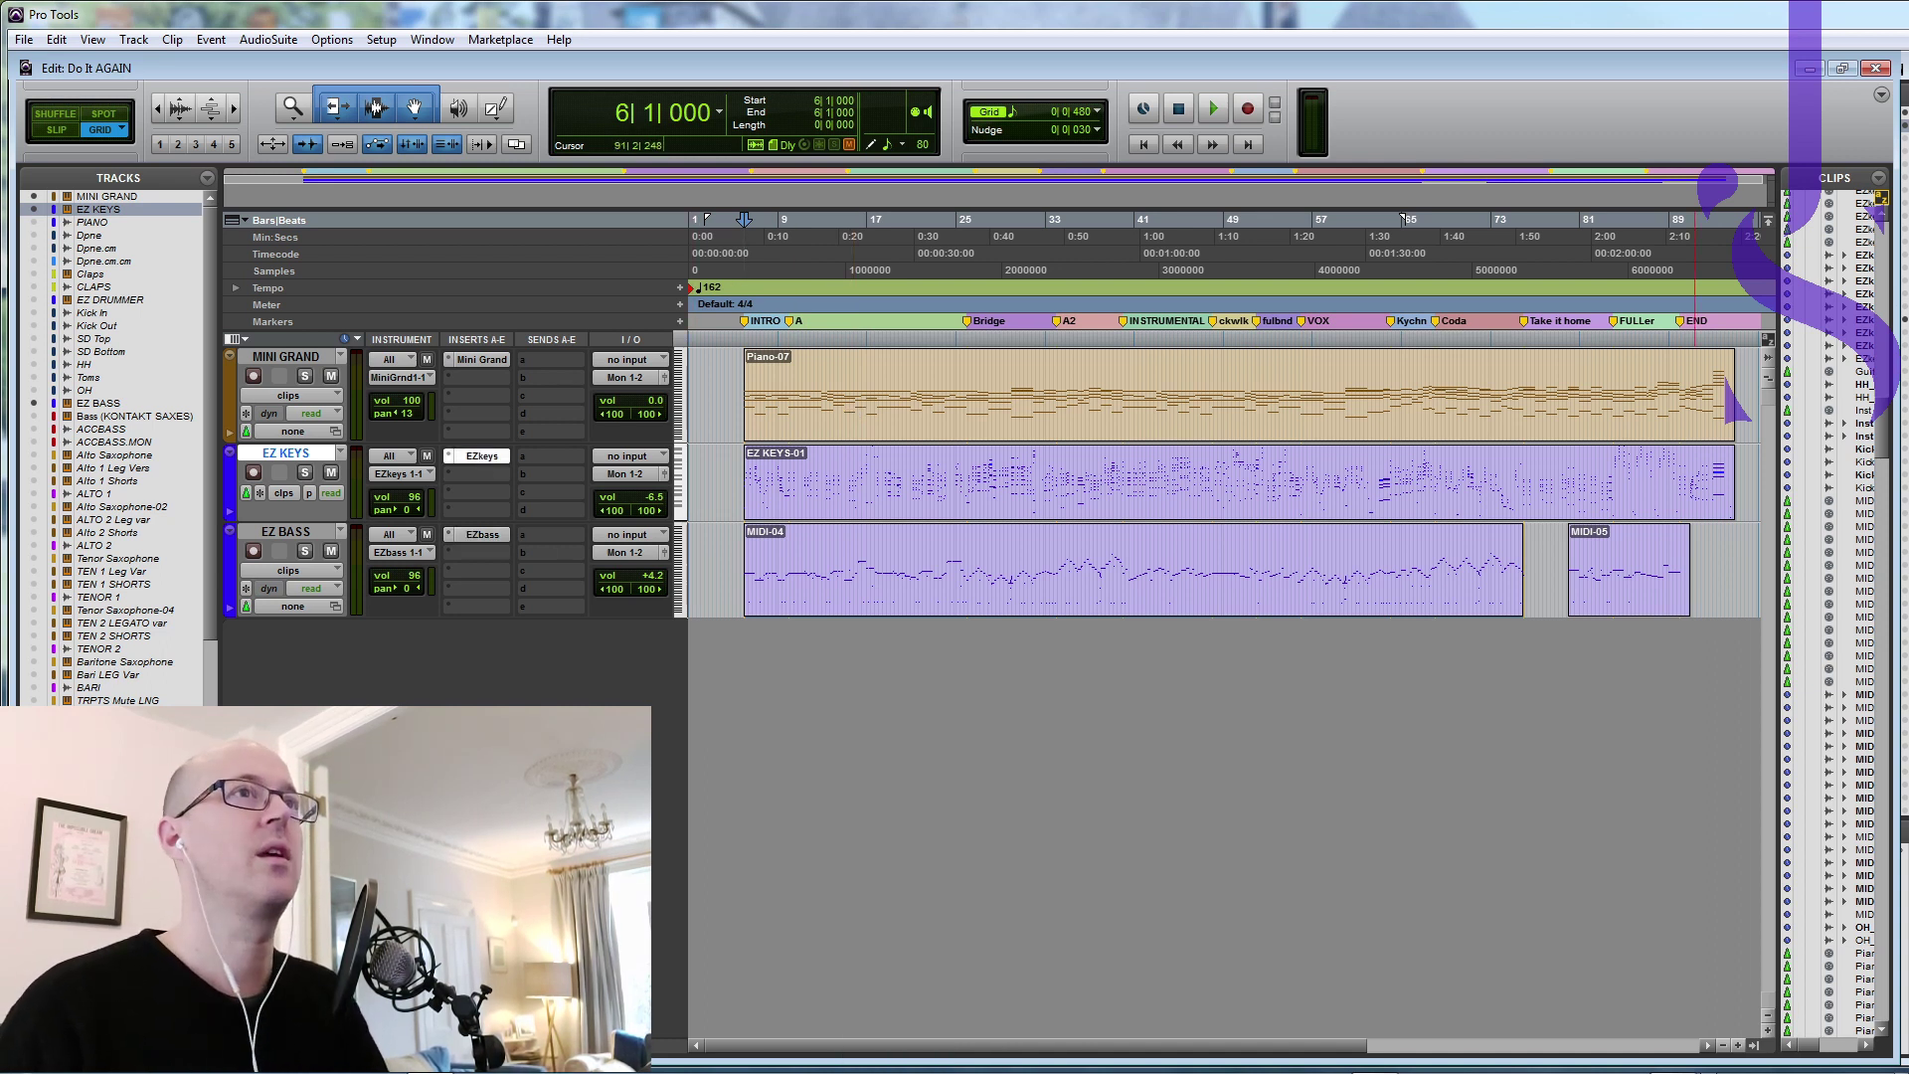
drag(1322, 348, 1030, 310)
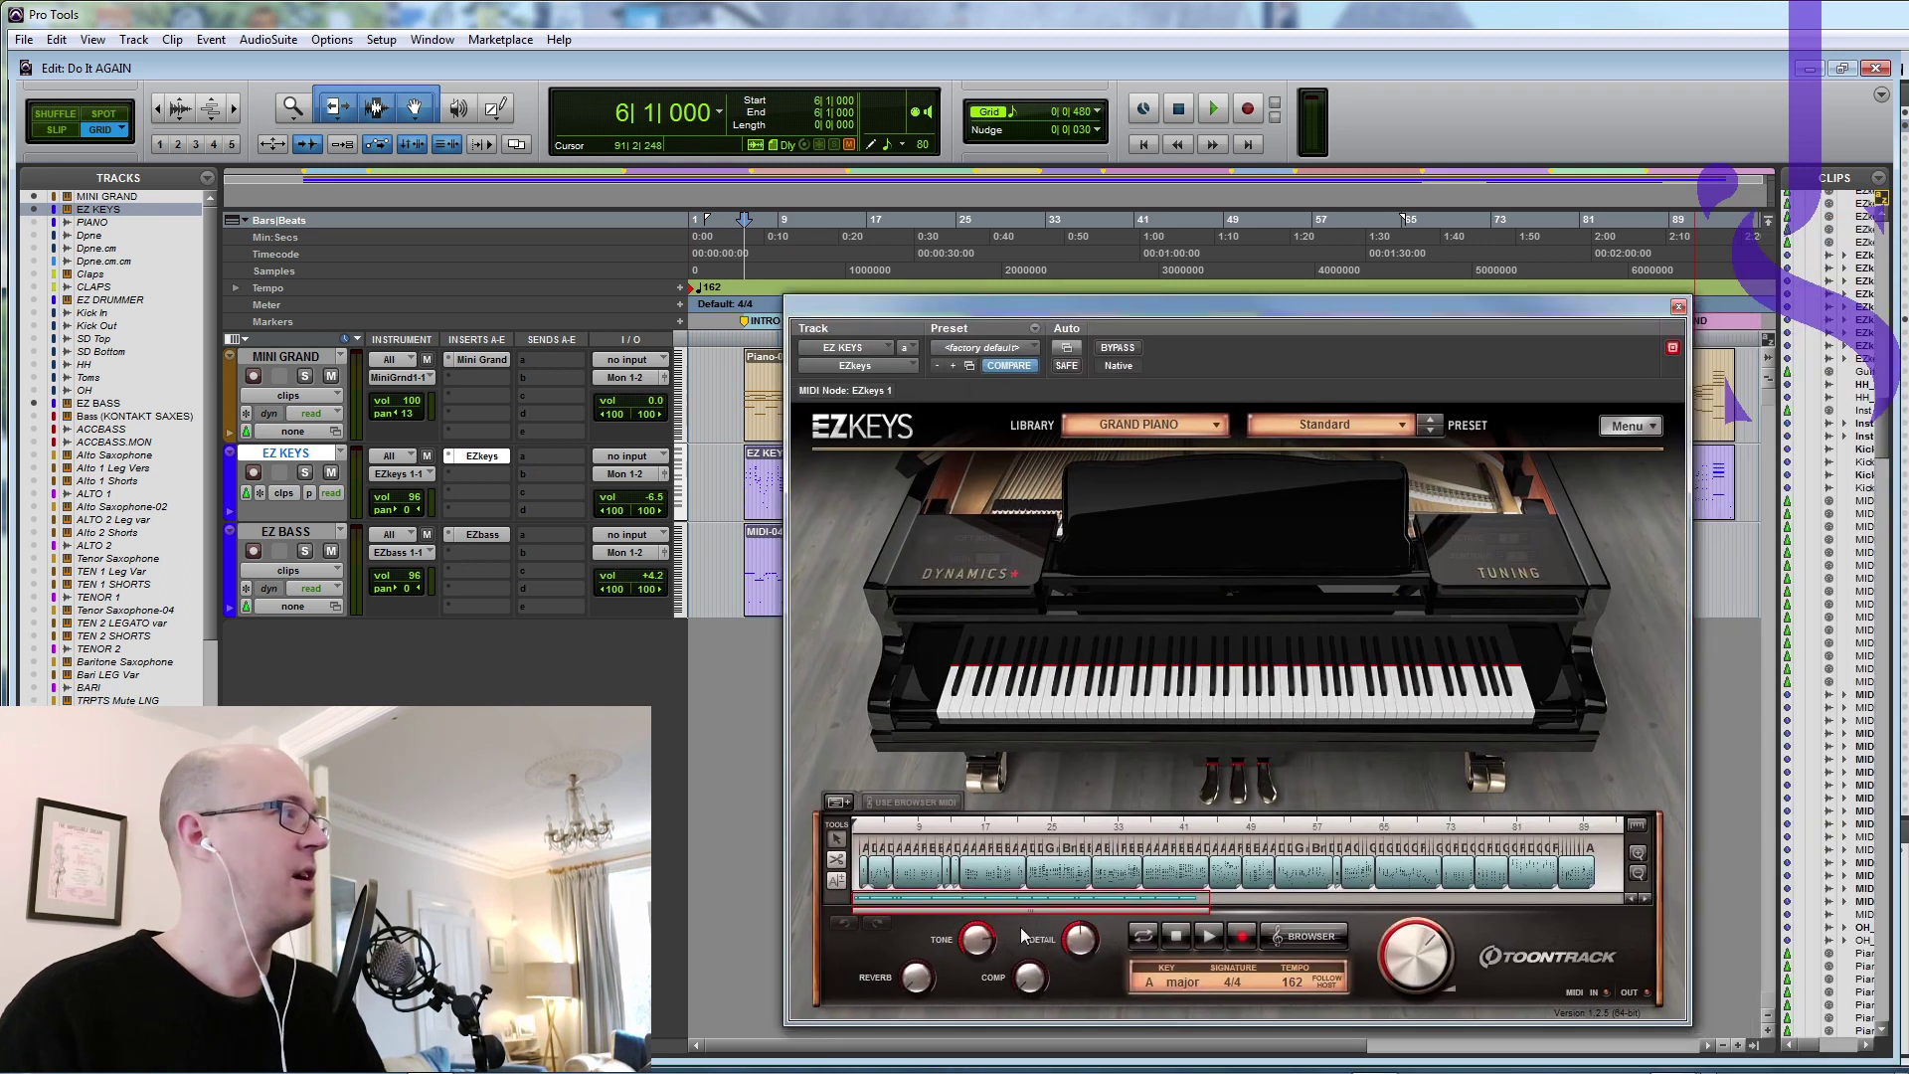
drag(1261, 311, 1430, 266)
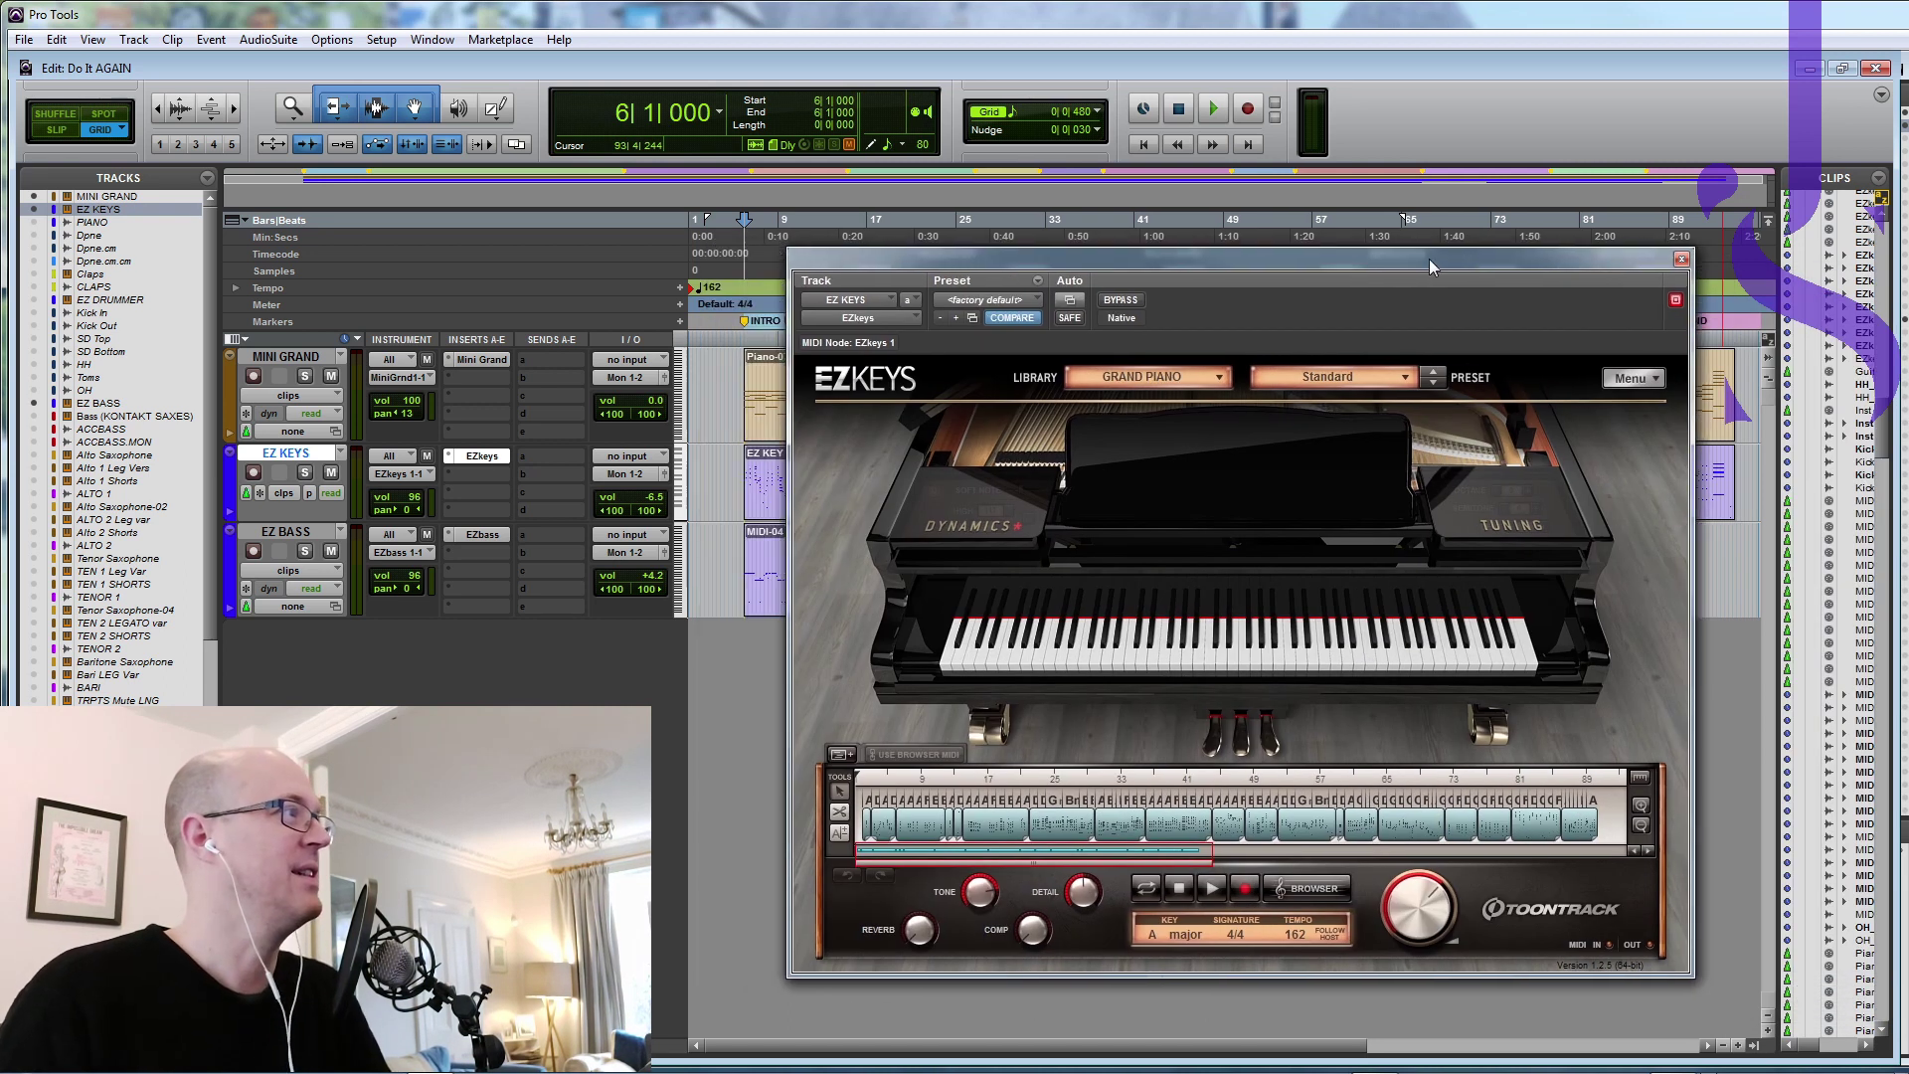
click(1322, 887)
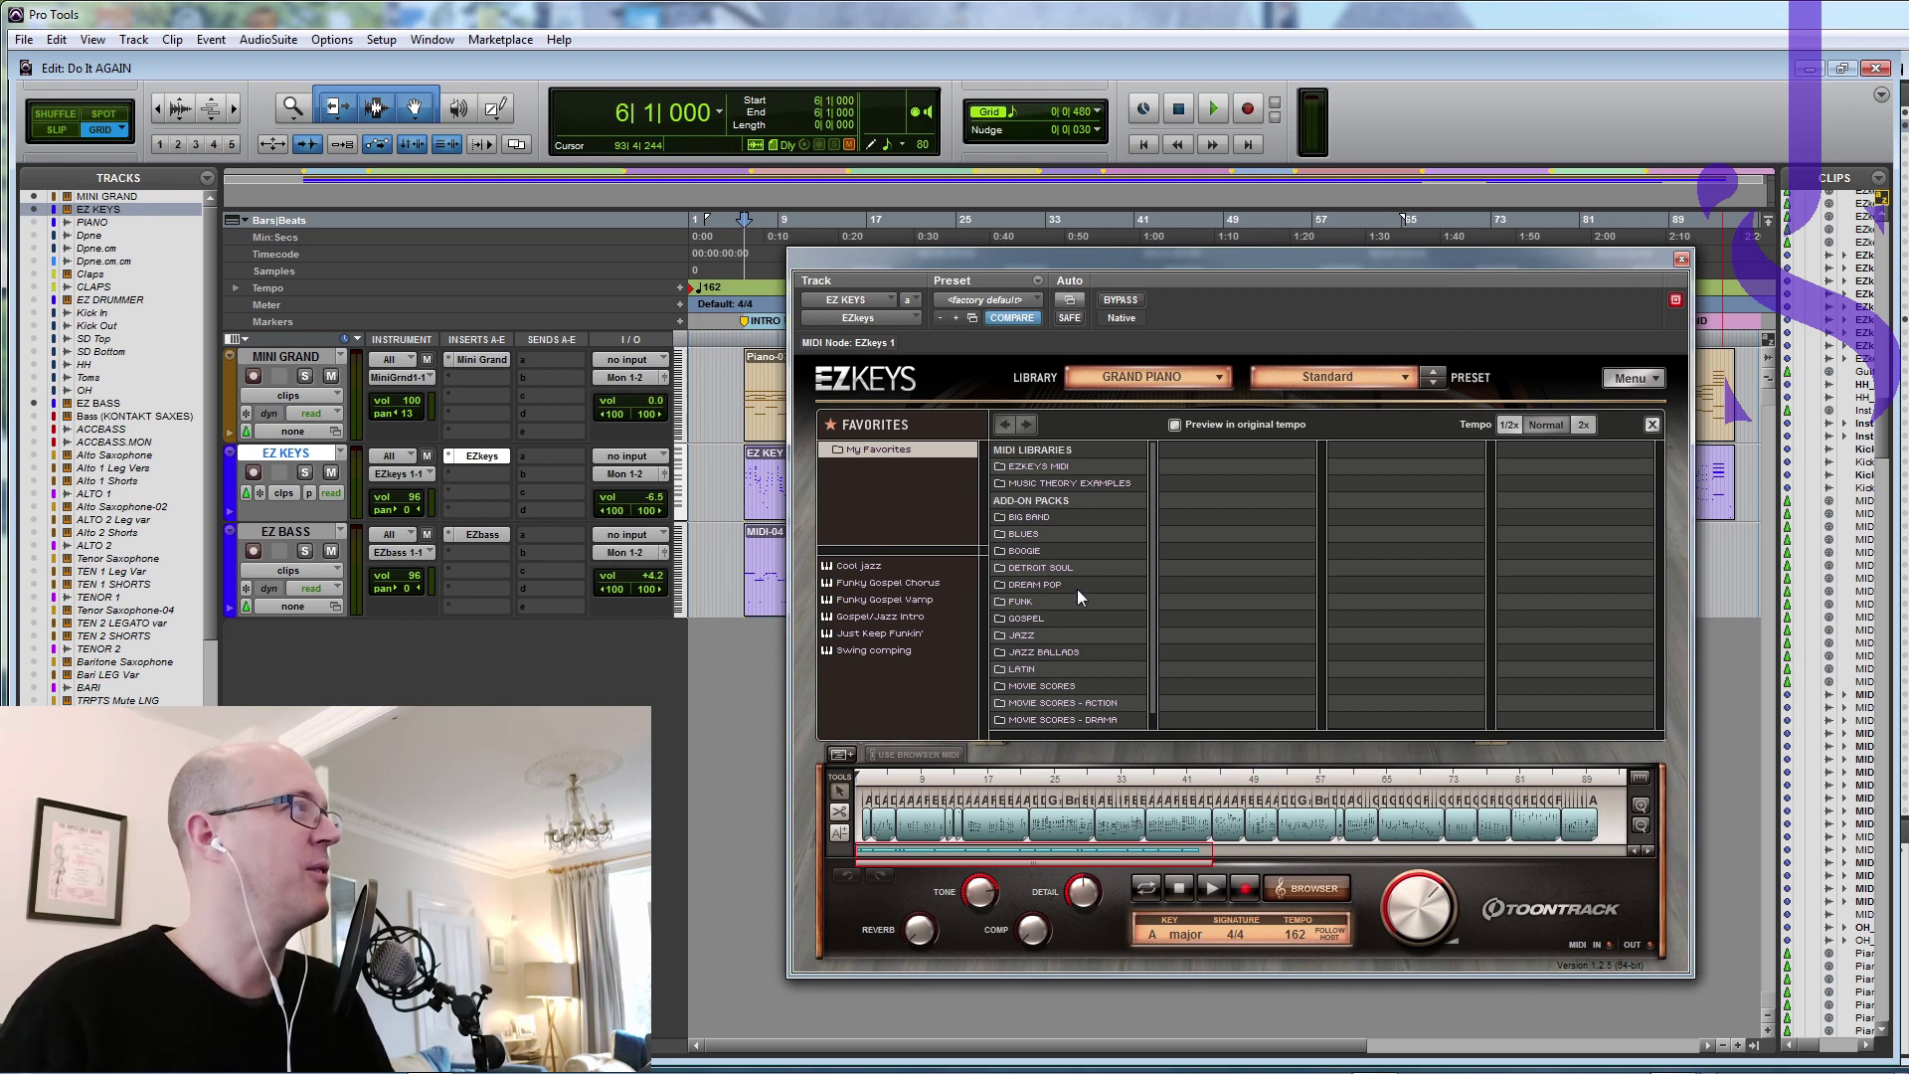
click(1024, 636)
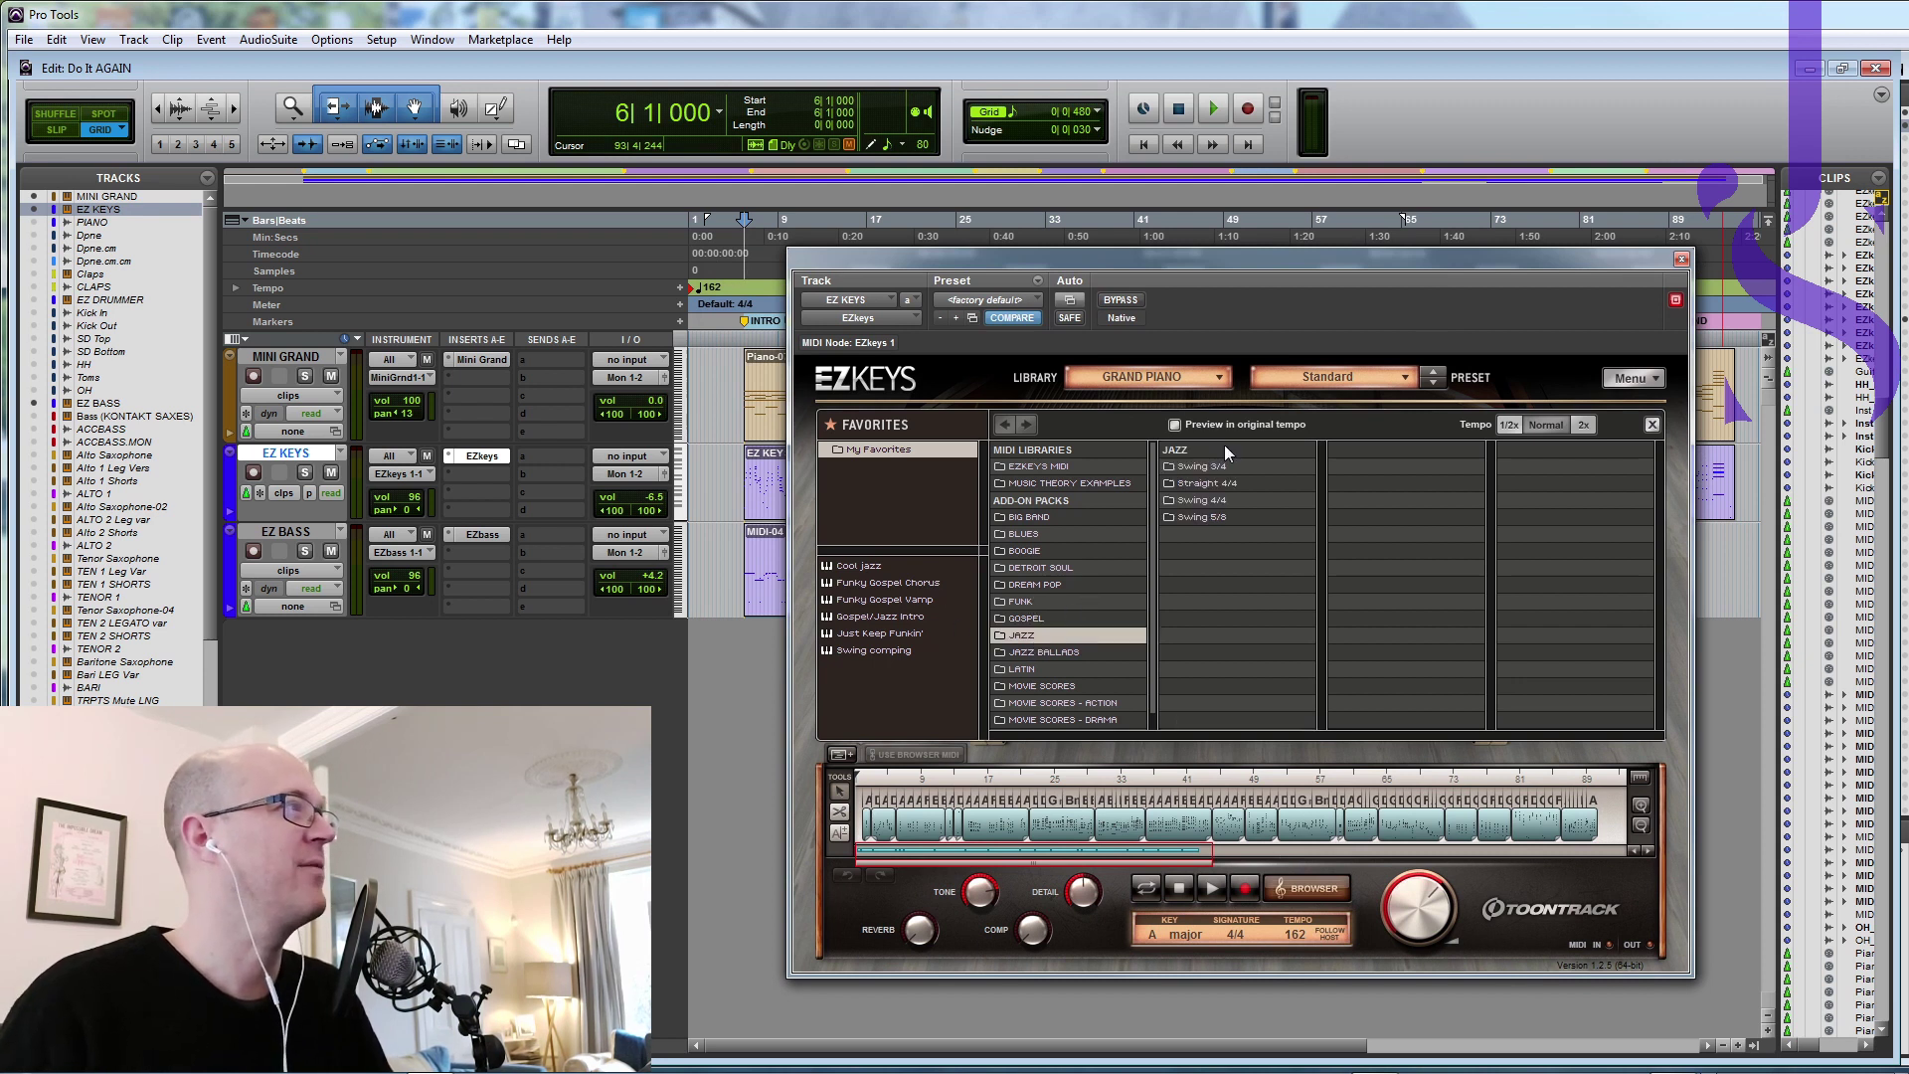
click(1203, 482)
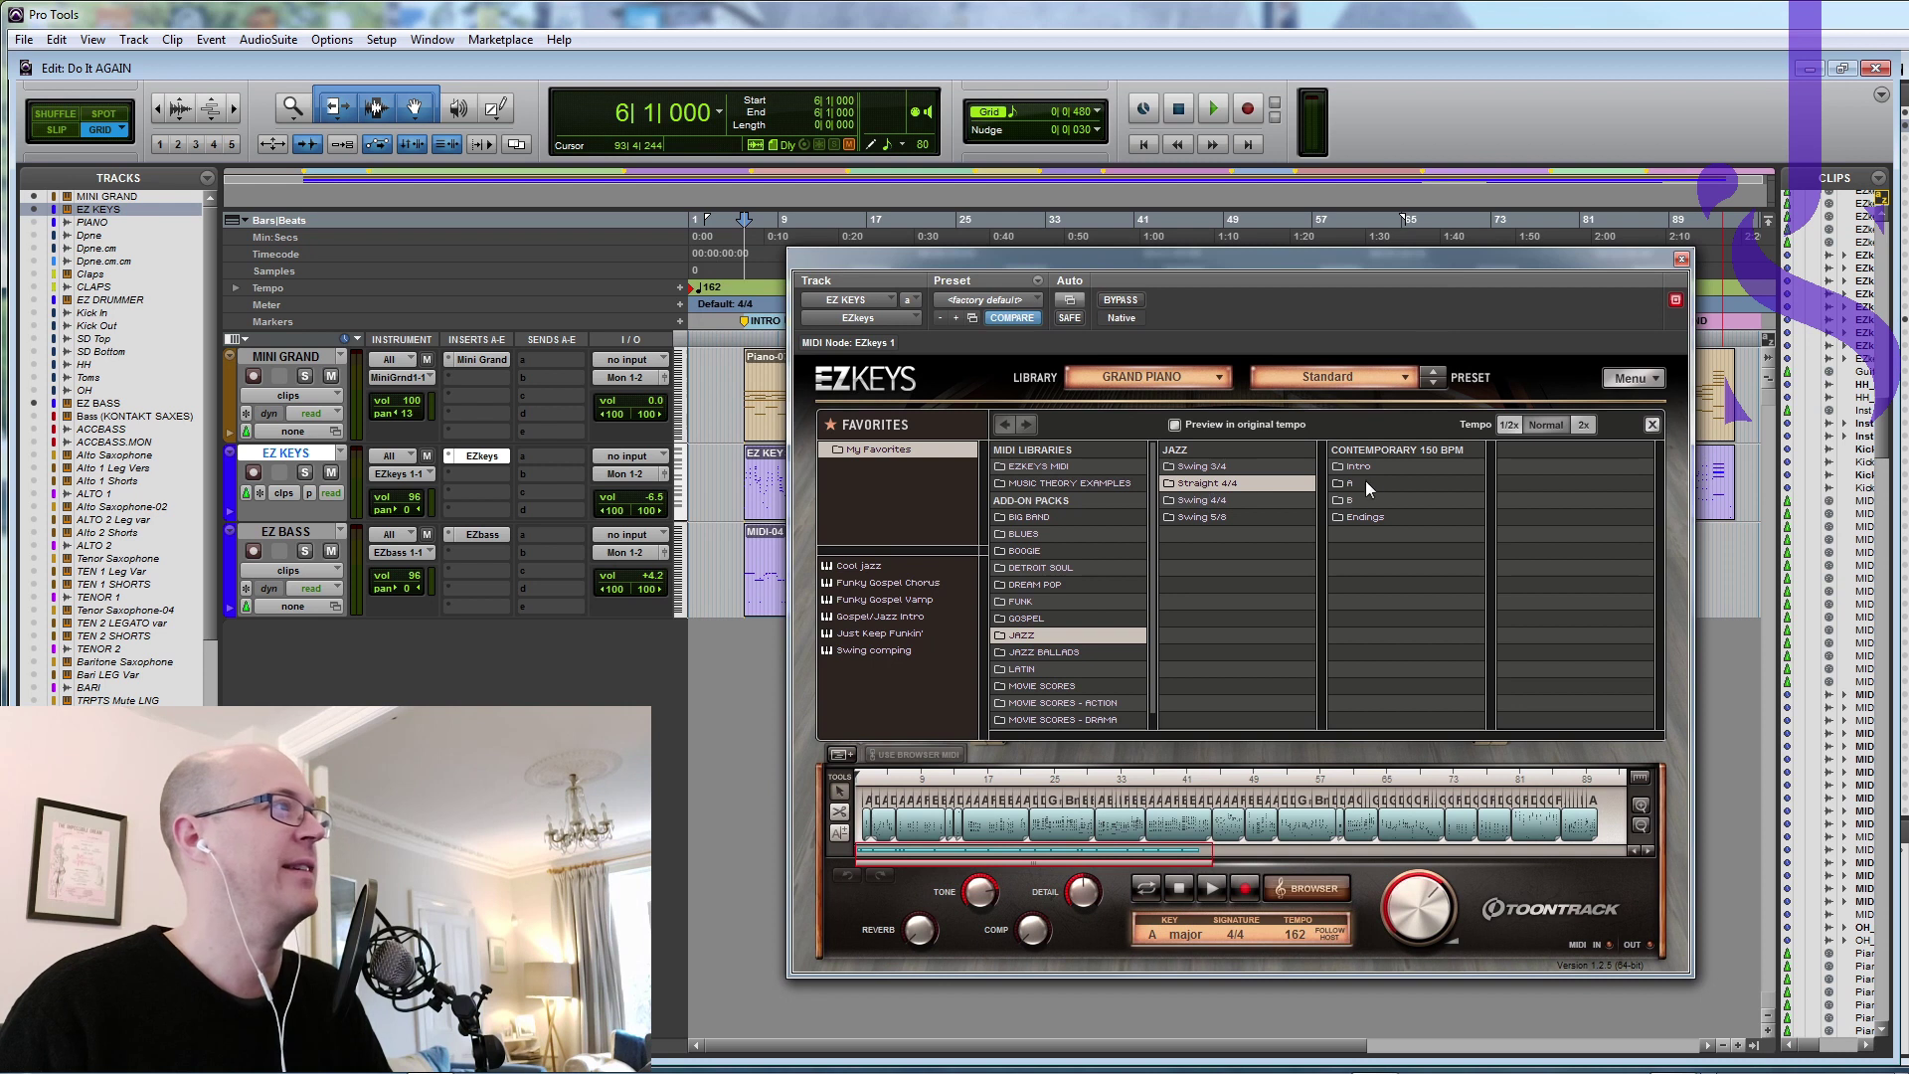
Step: Audition the Contemporary 150 BPM Intro variations with the EZ KEYS output volume set to 0.0 dB, and close the EZkeys window
click(1361, 467)
click(1507, 470)
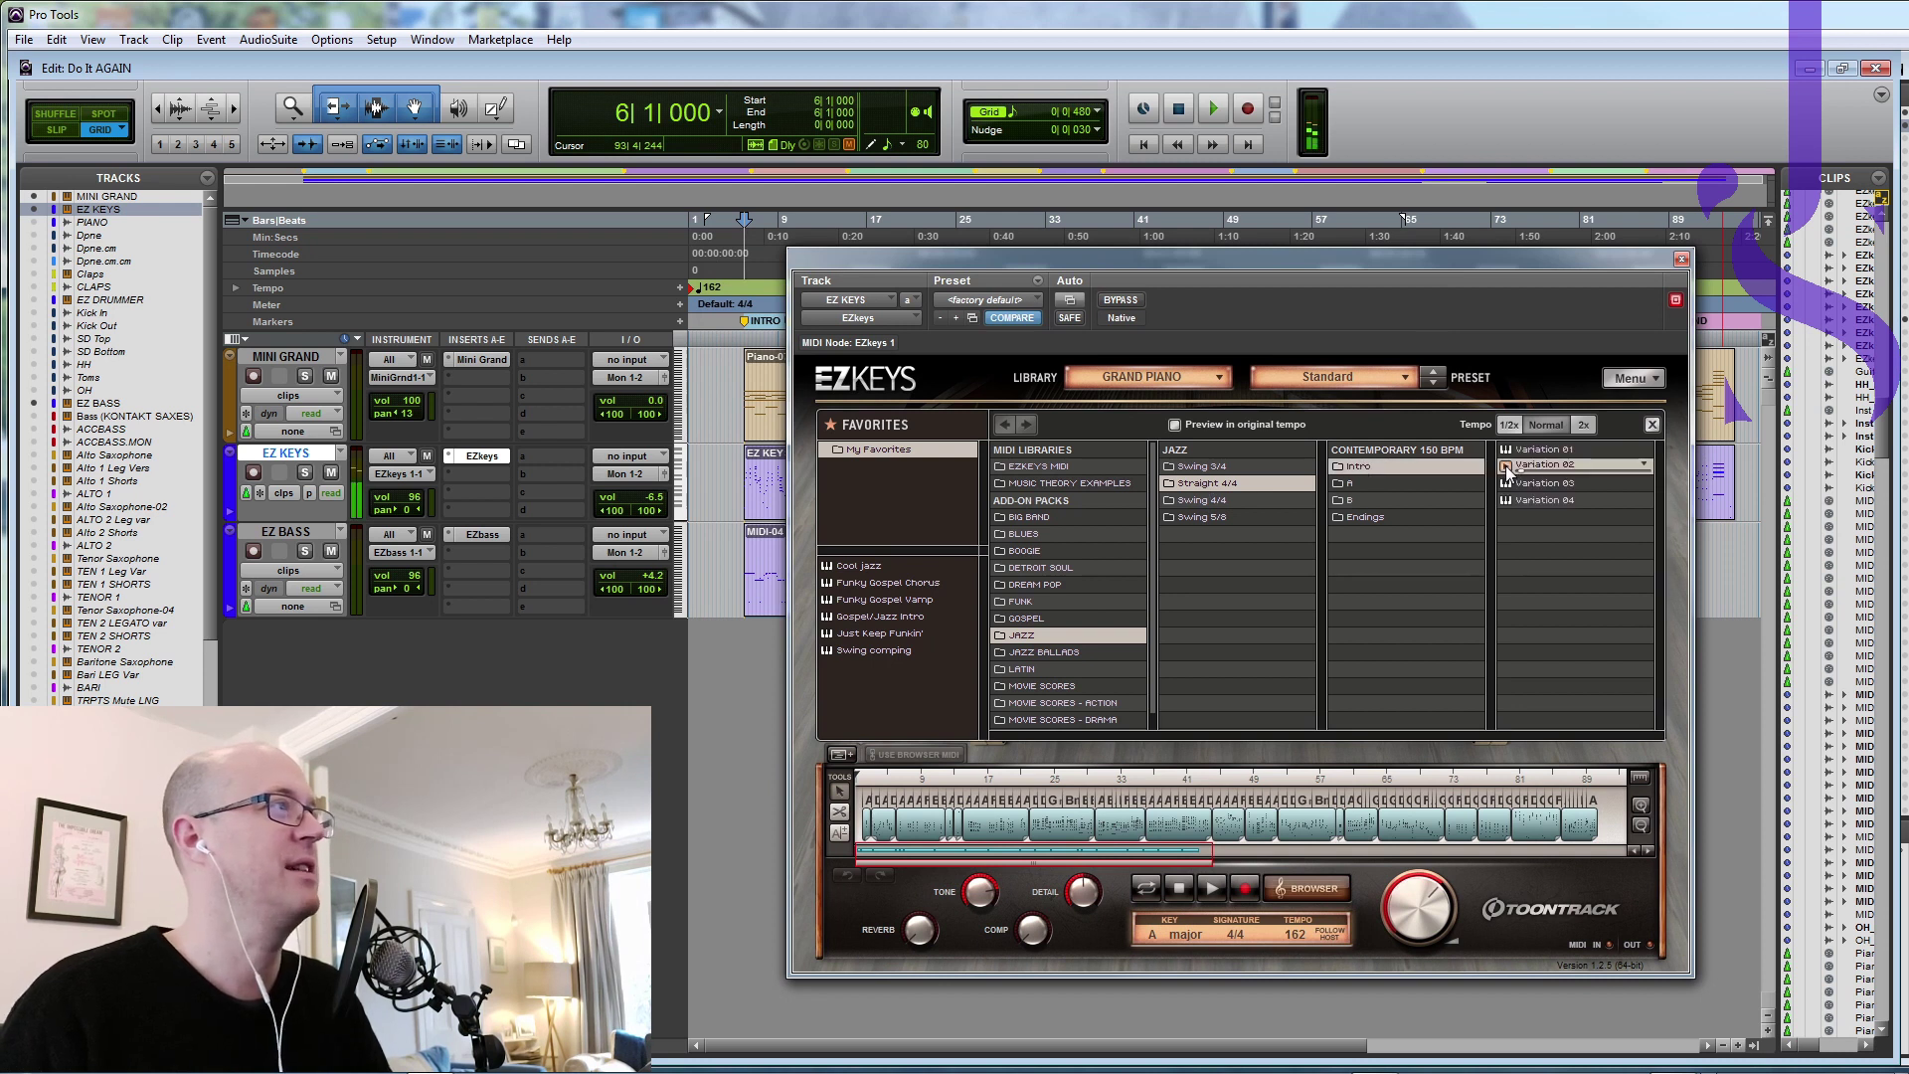
click(1506, 484)
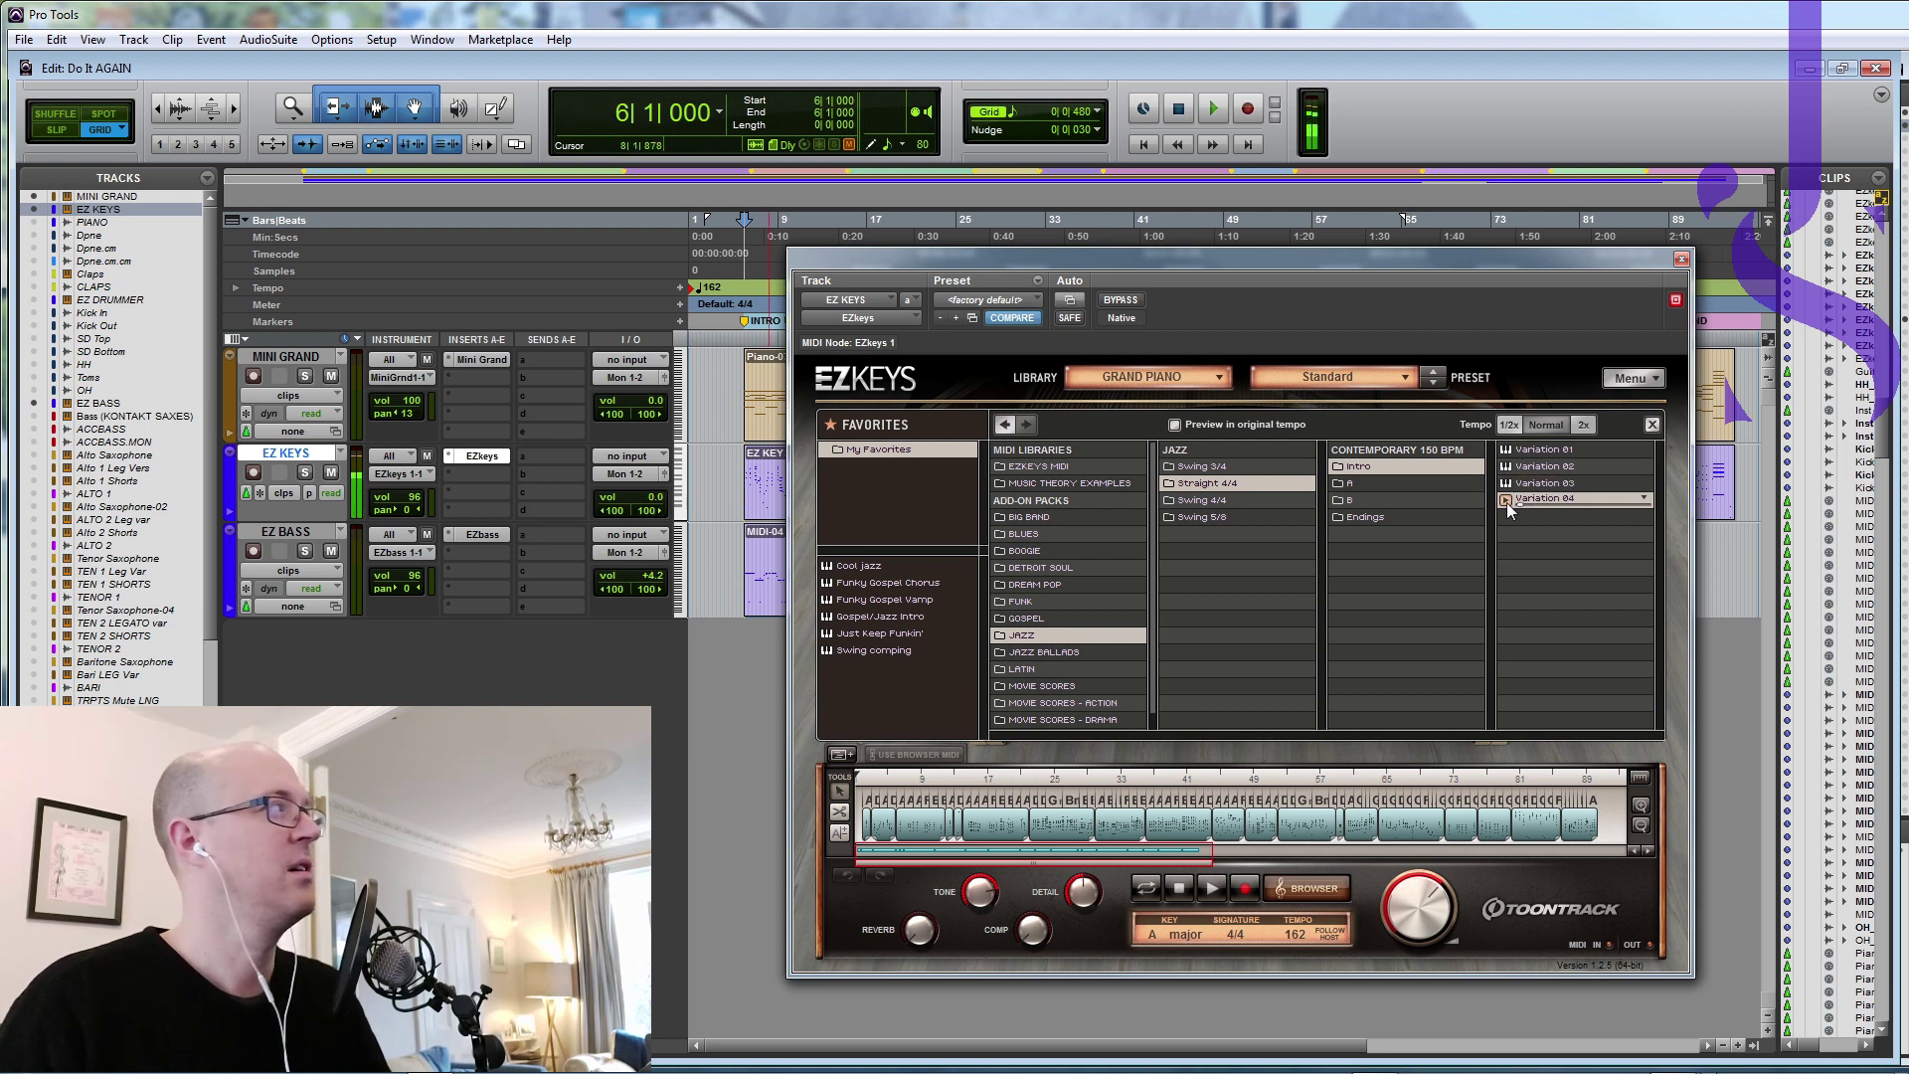
click(1504, 468)
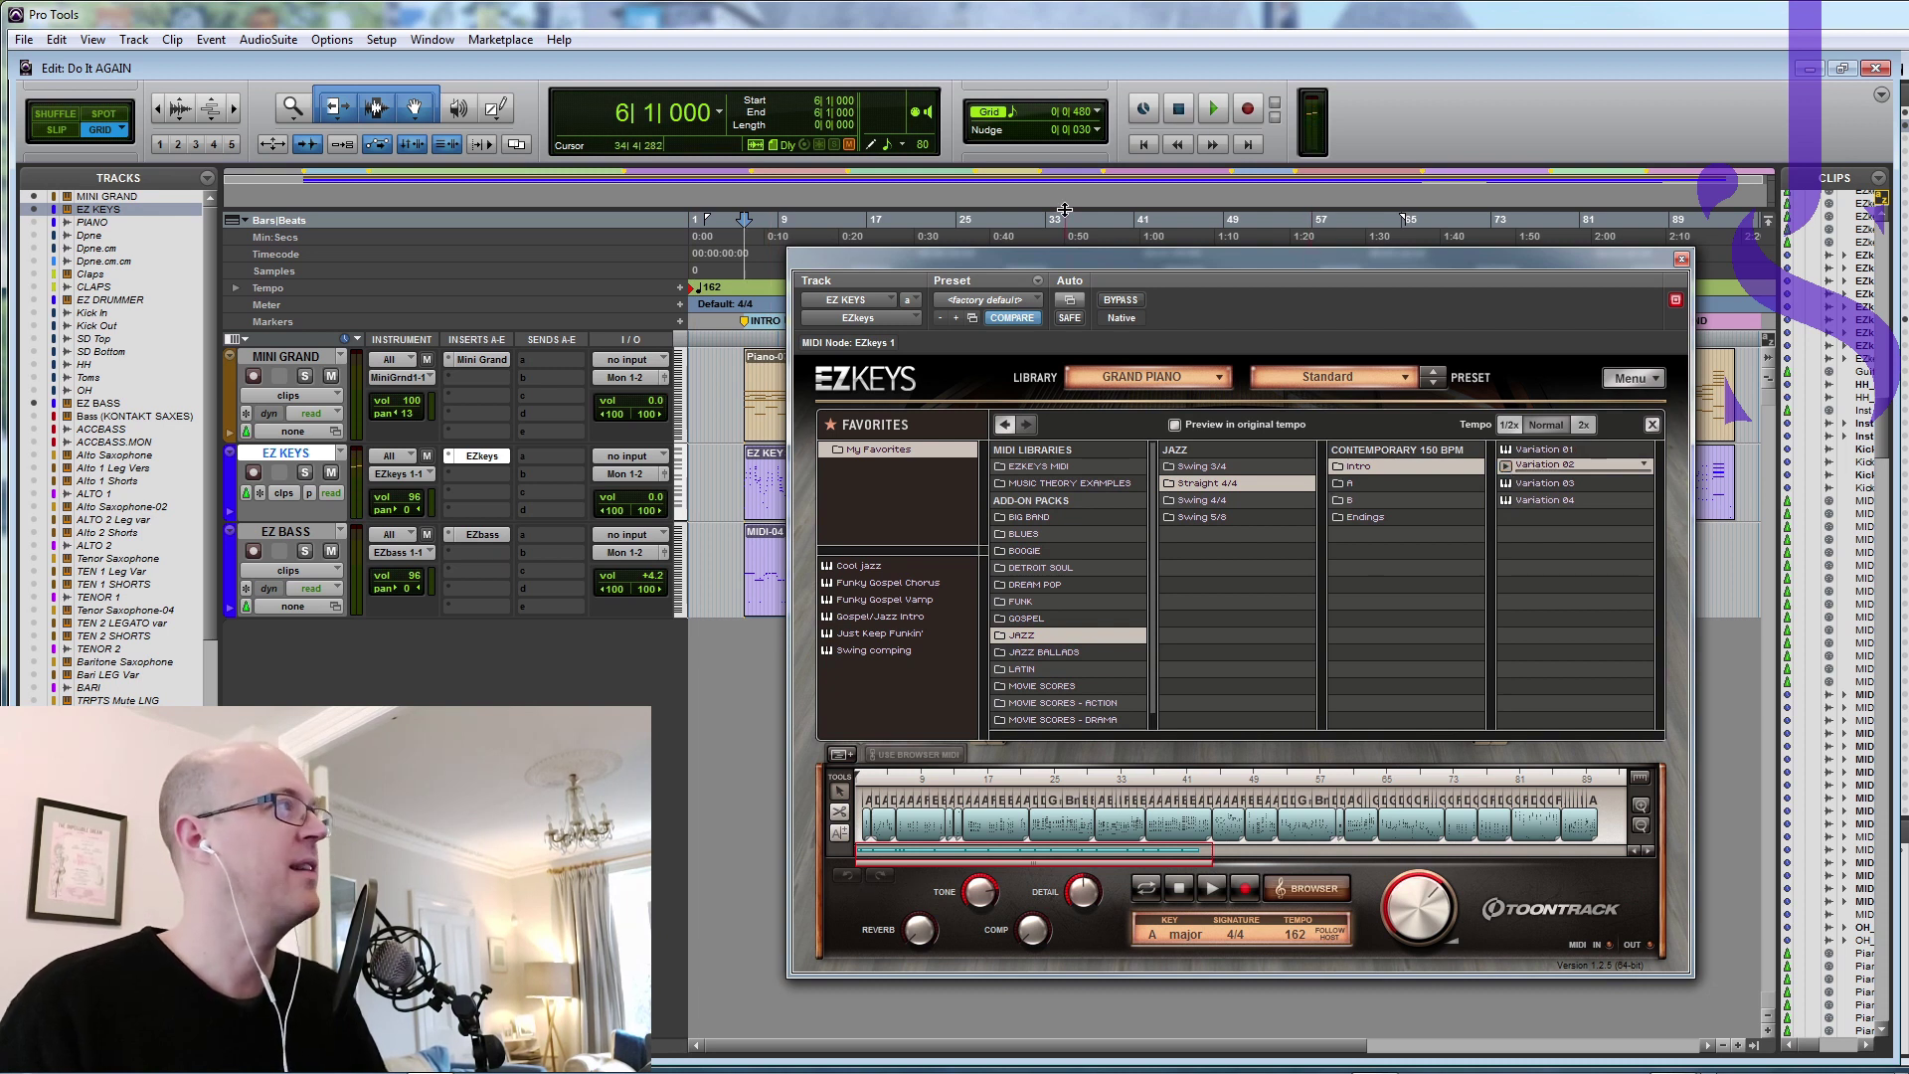
drag(1070, 267, 1201, 271)
click(1812, 263)
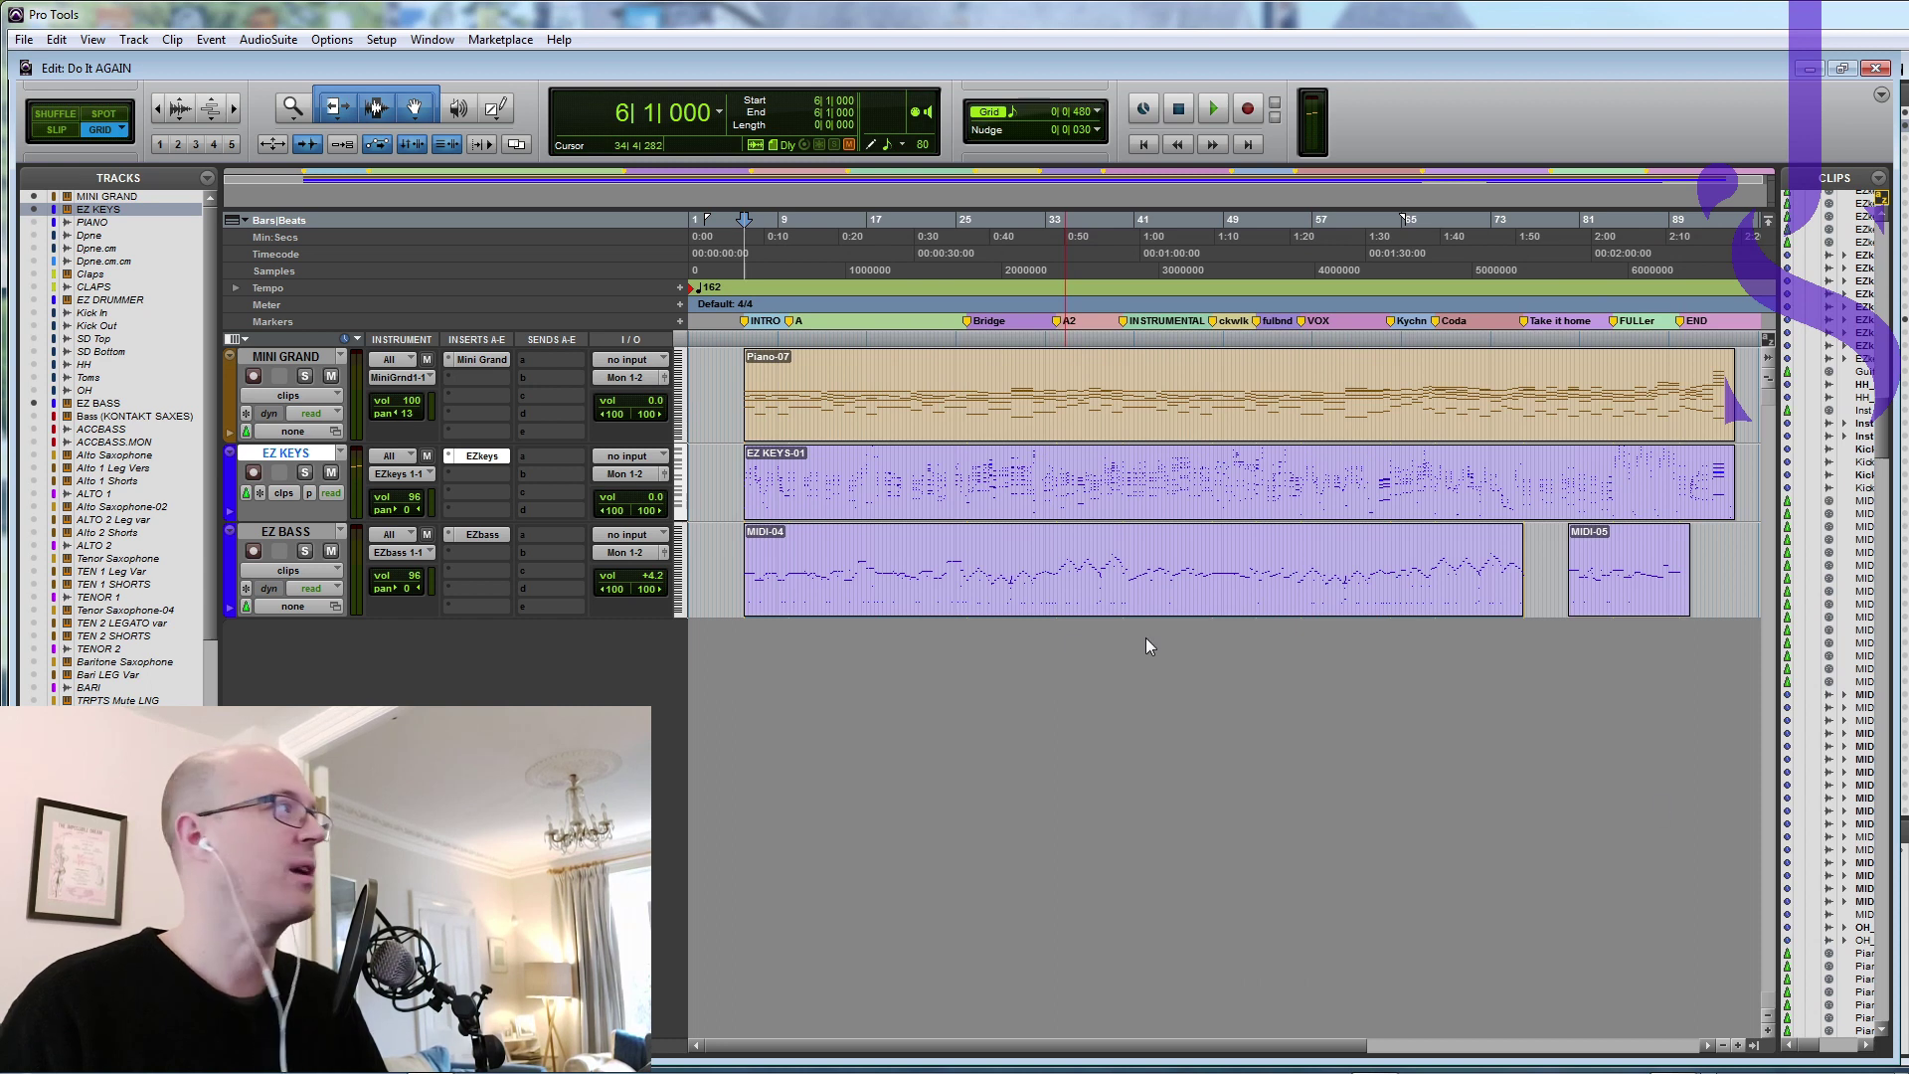
Step: Play the piano, EZ KEYS and EZ BASS tracks together from bar 6 and stop playback
click(748, 340)
key(space)
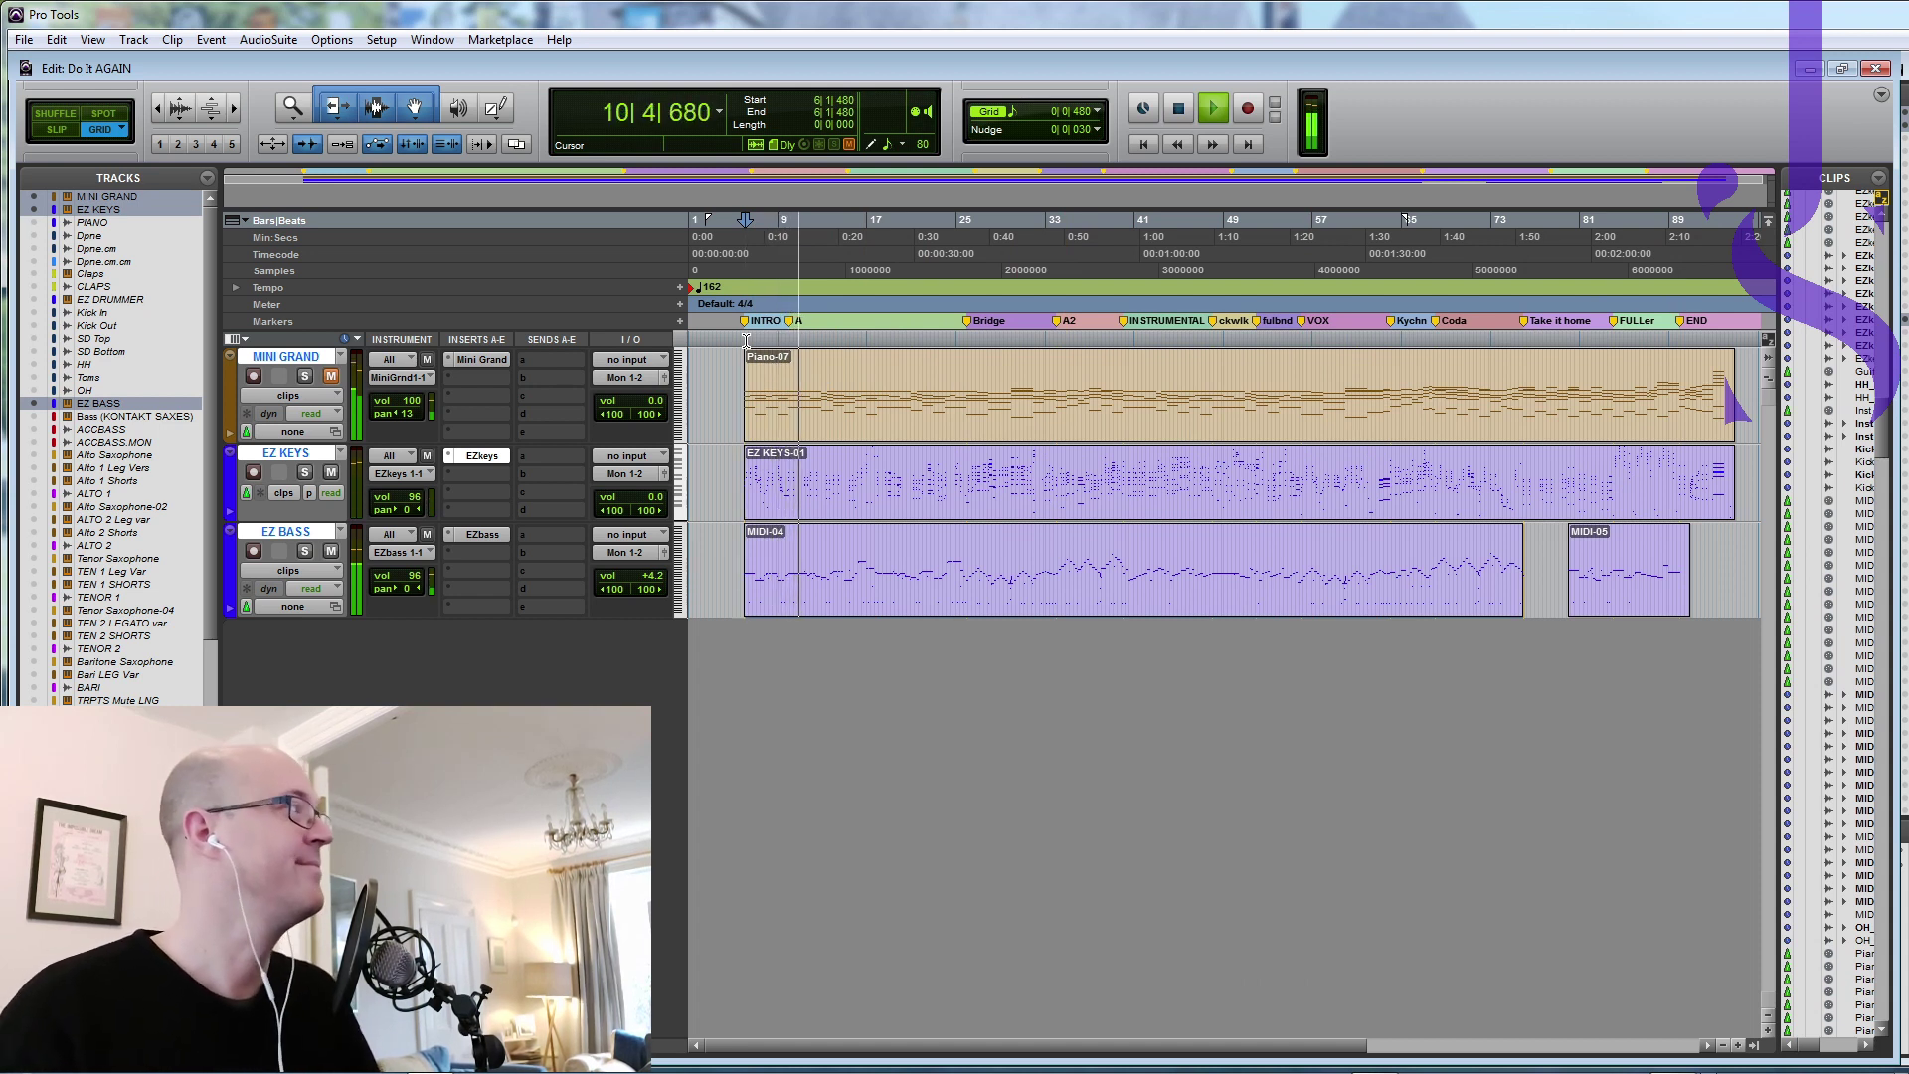
click(1178, 110)
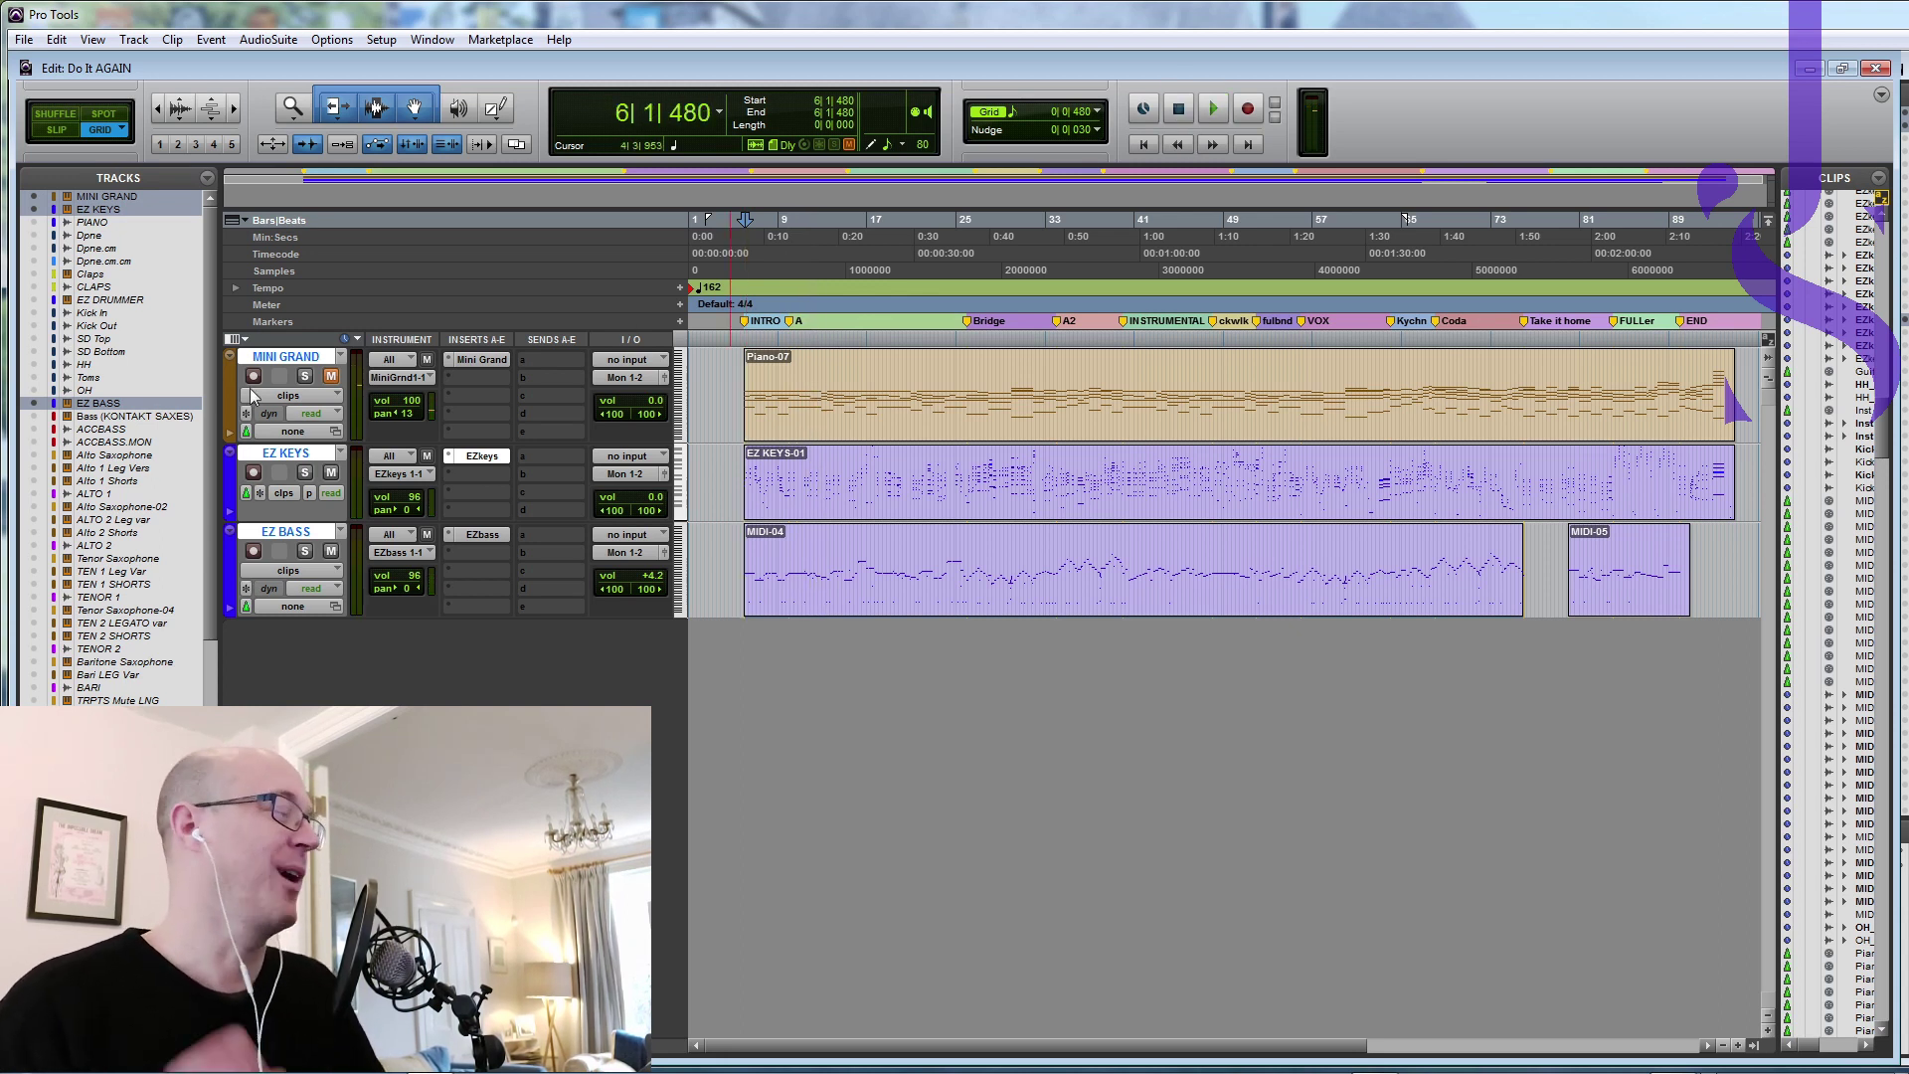
Step: Hide the MINI GRAND track and make it inactive
alt+click(306, 362)
right_click(306, 360)
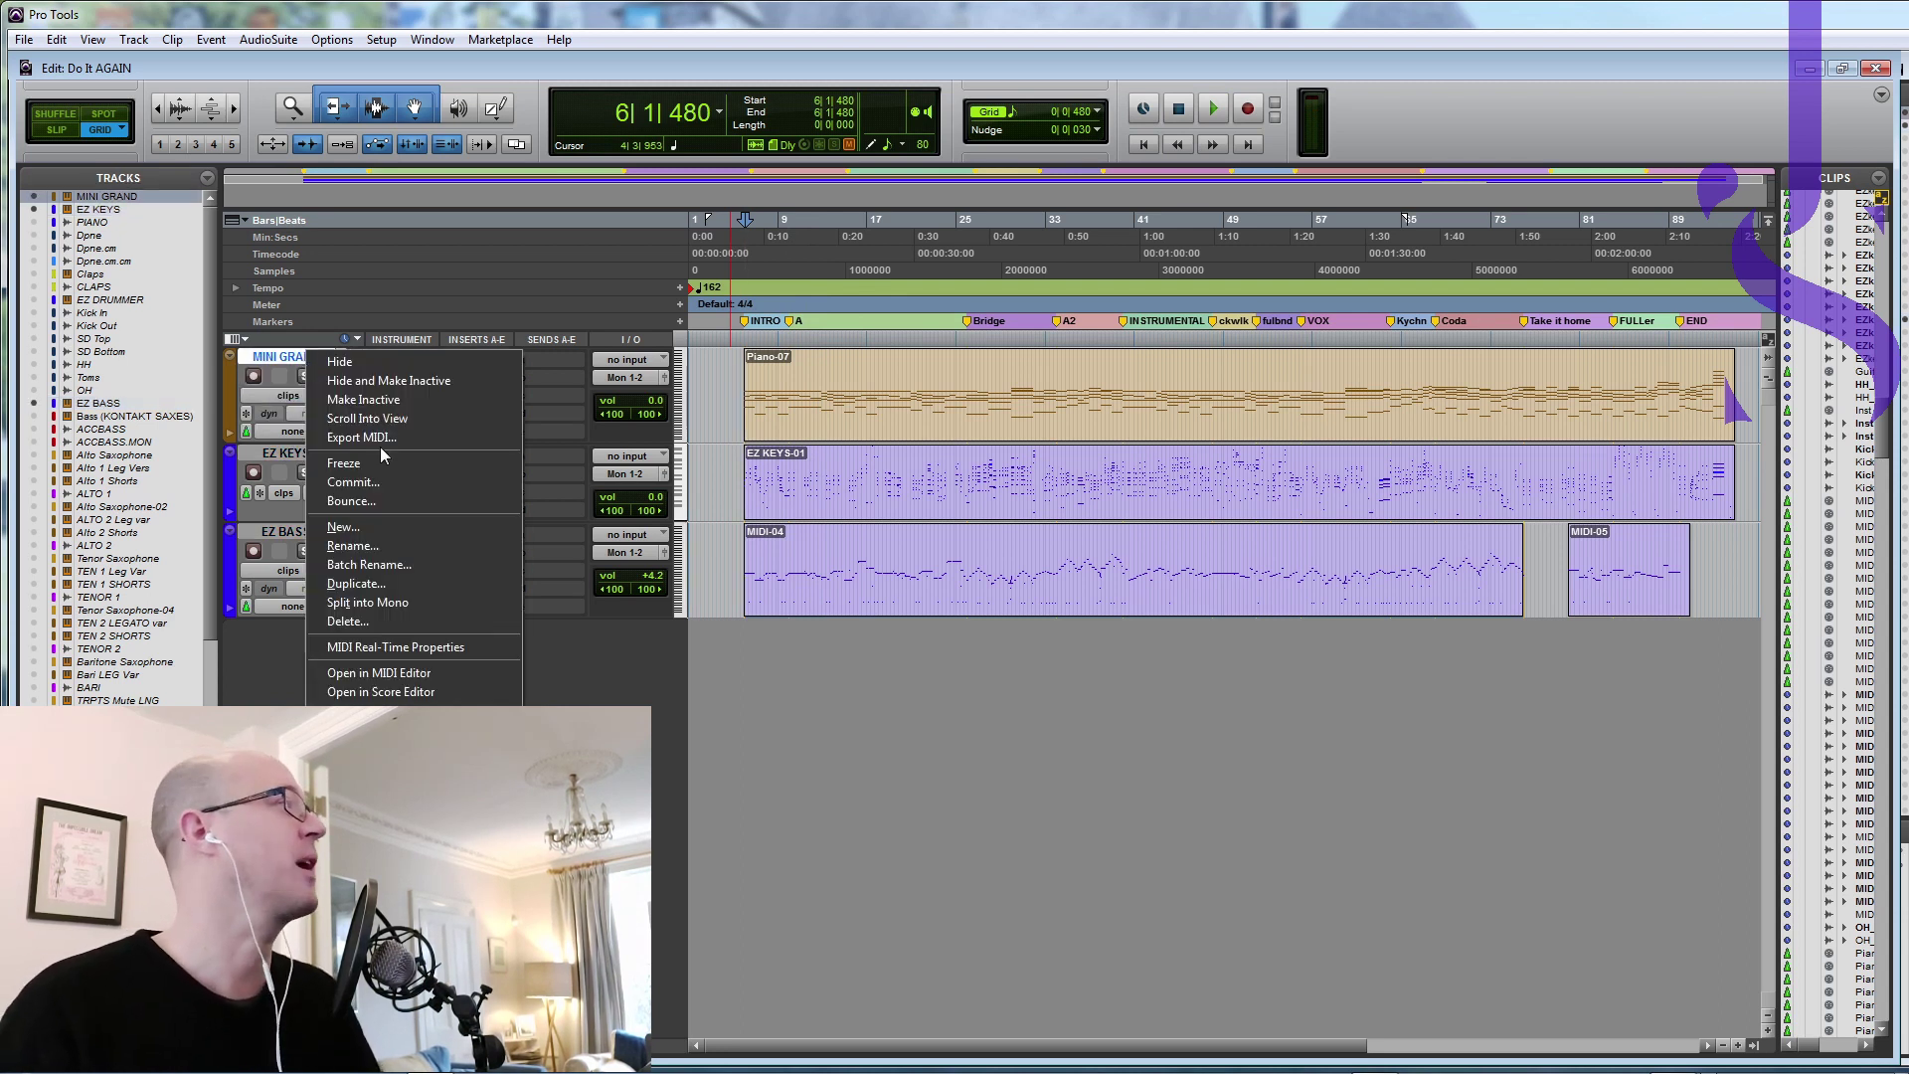
click(368, 387)
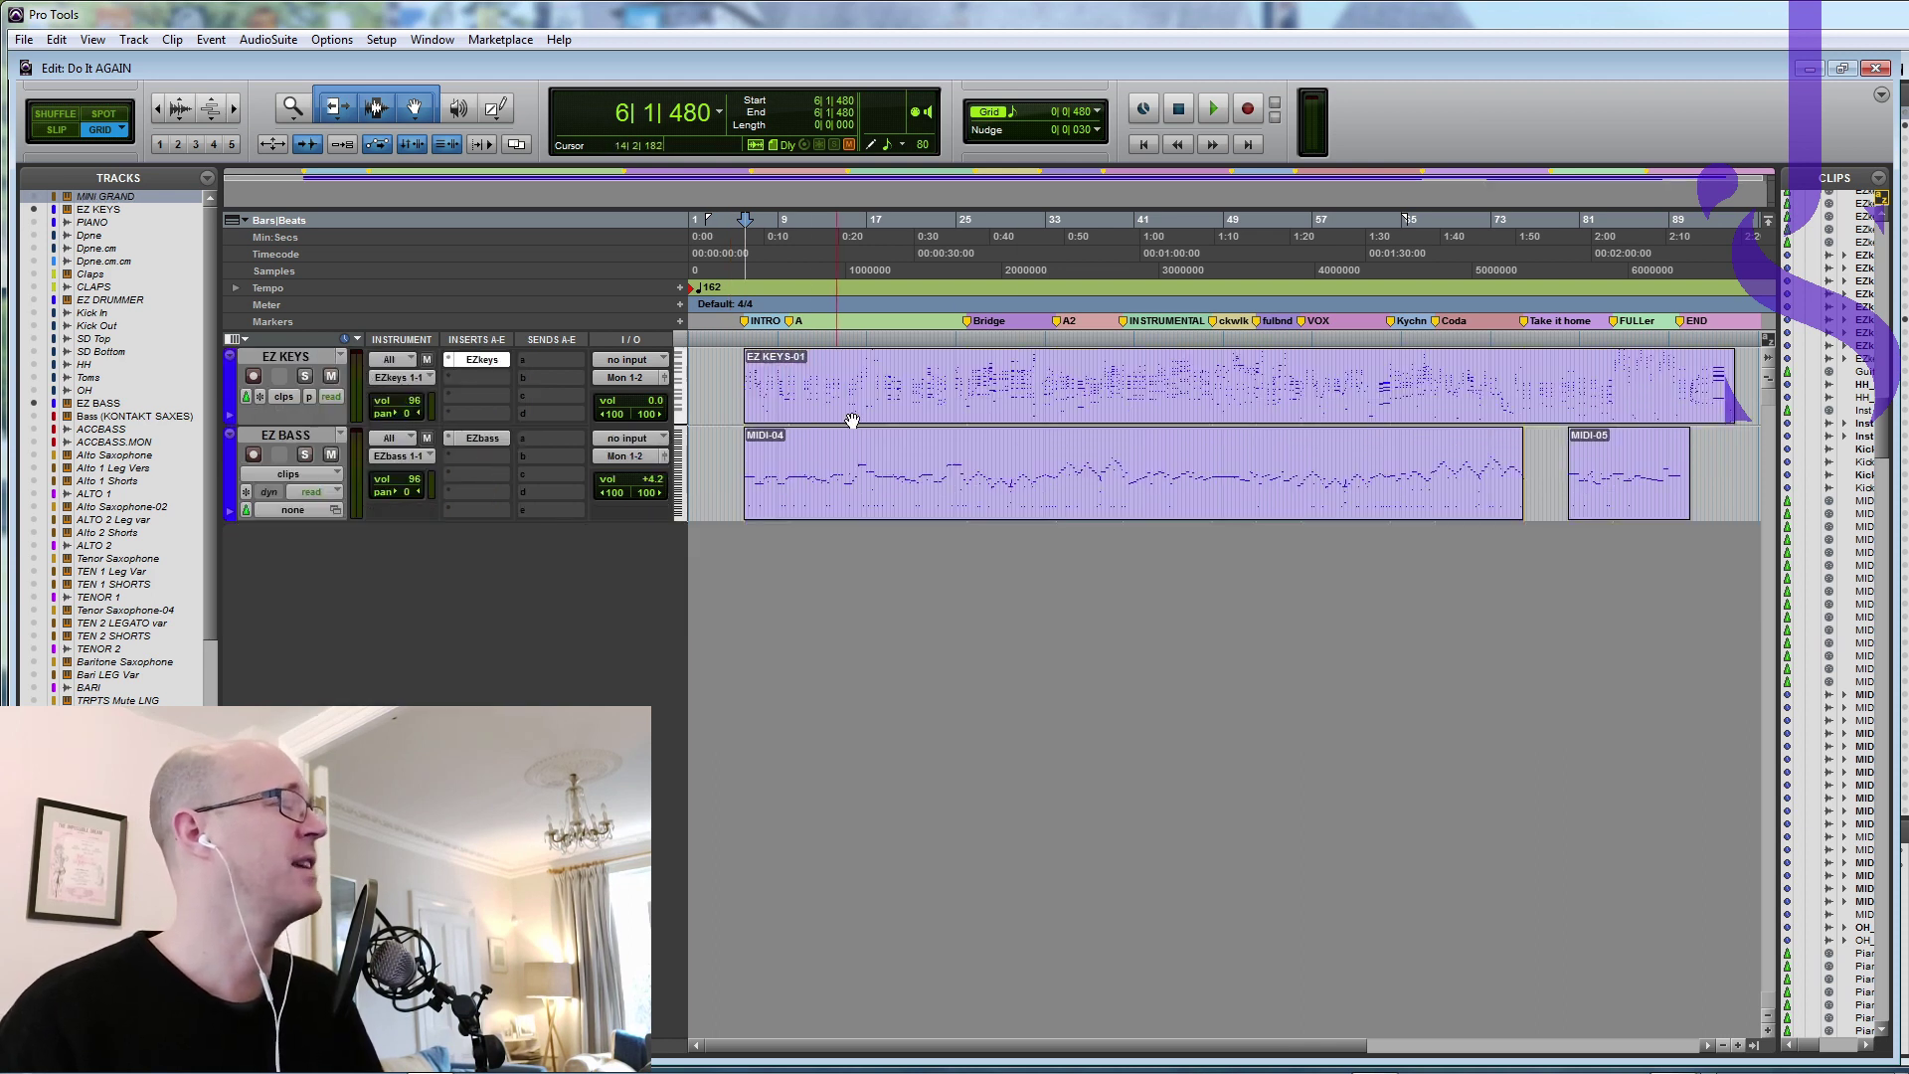
Step: Show the EZ DRUMMER track, make it active and open its EZdrummer instrument
right_click(128, 302)
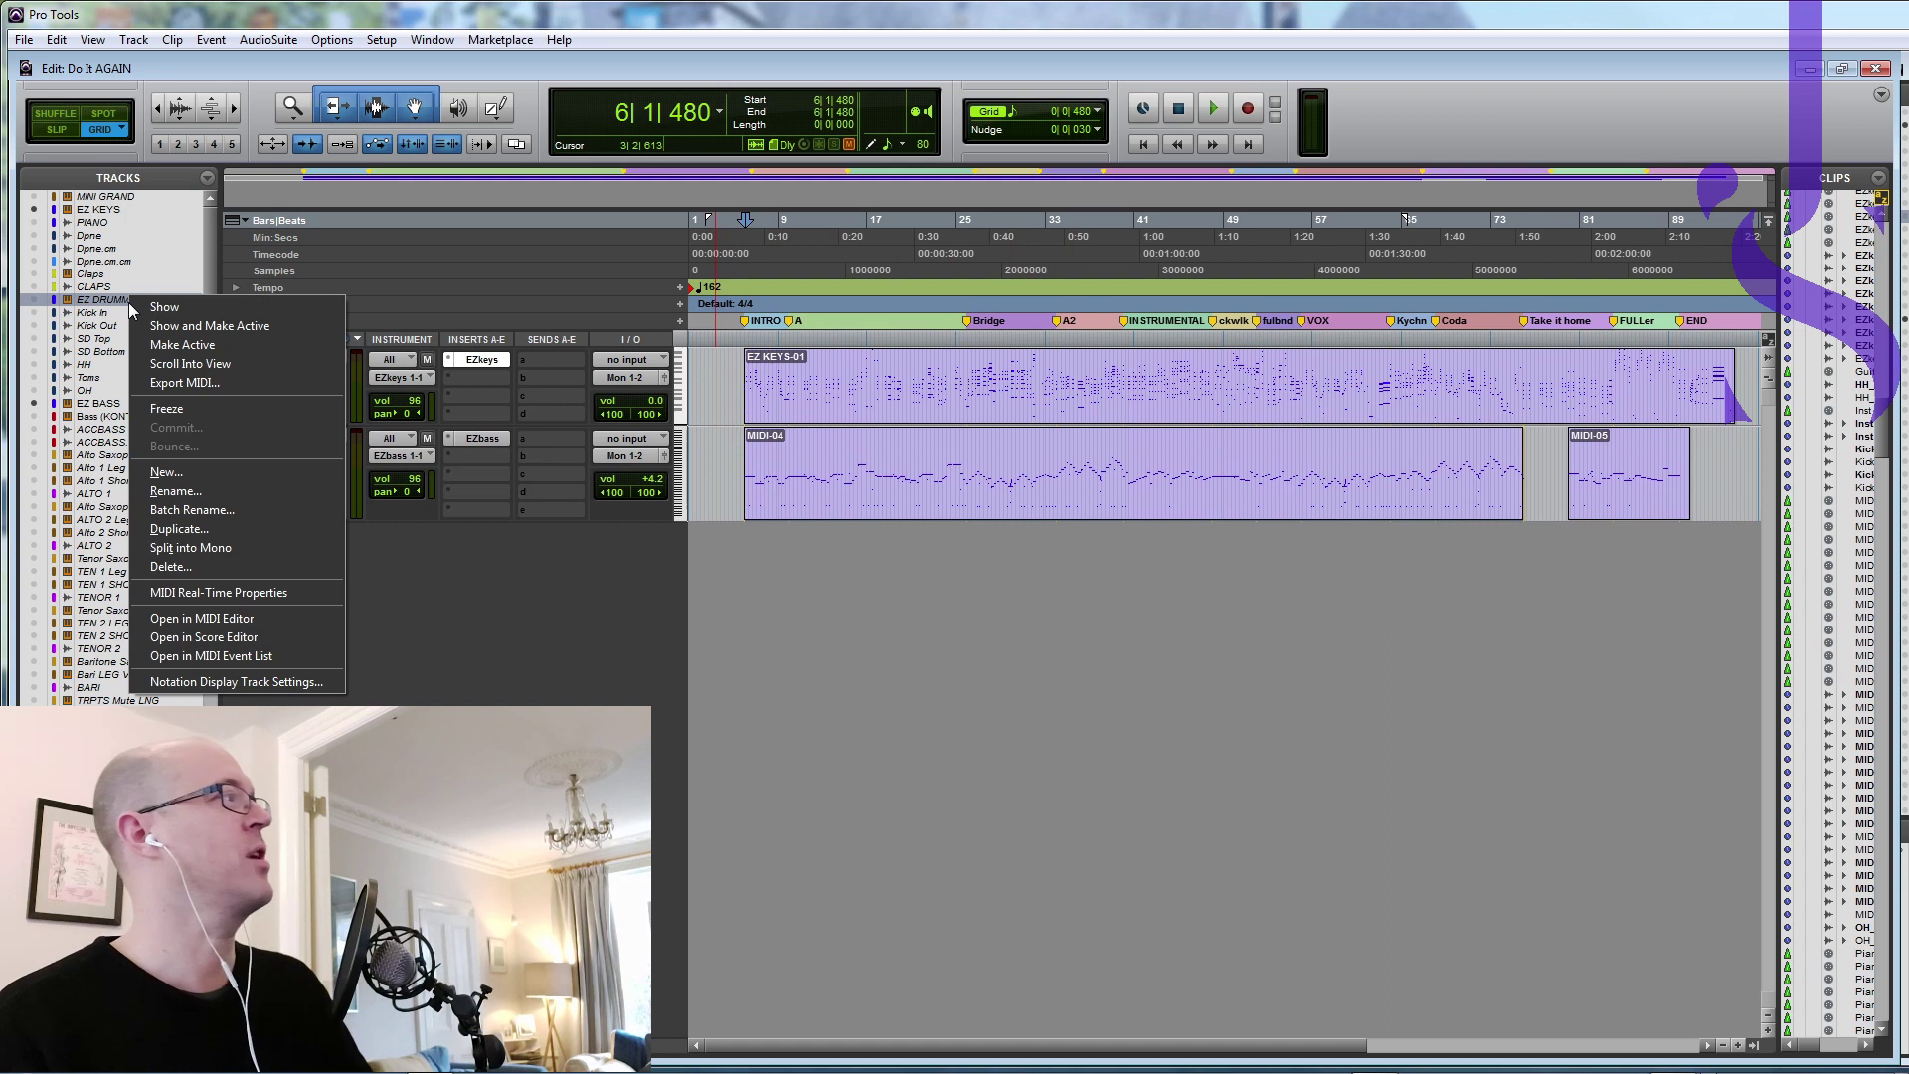
click(175, 327)
click(481, 438)
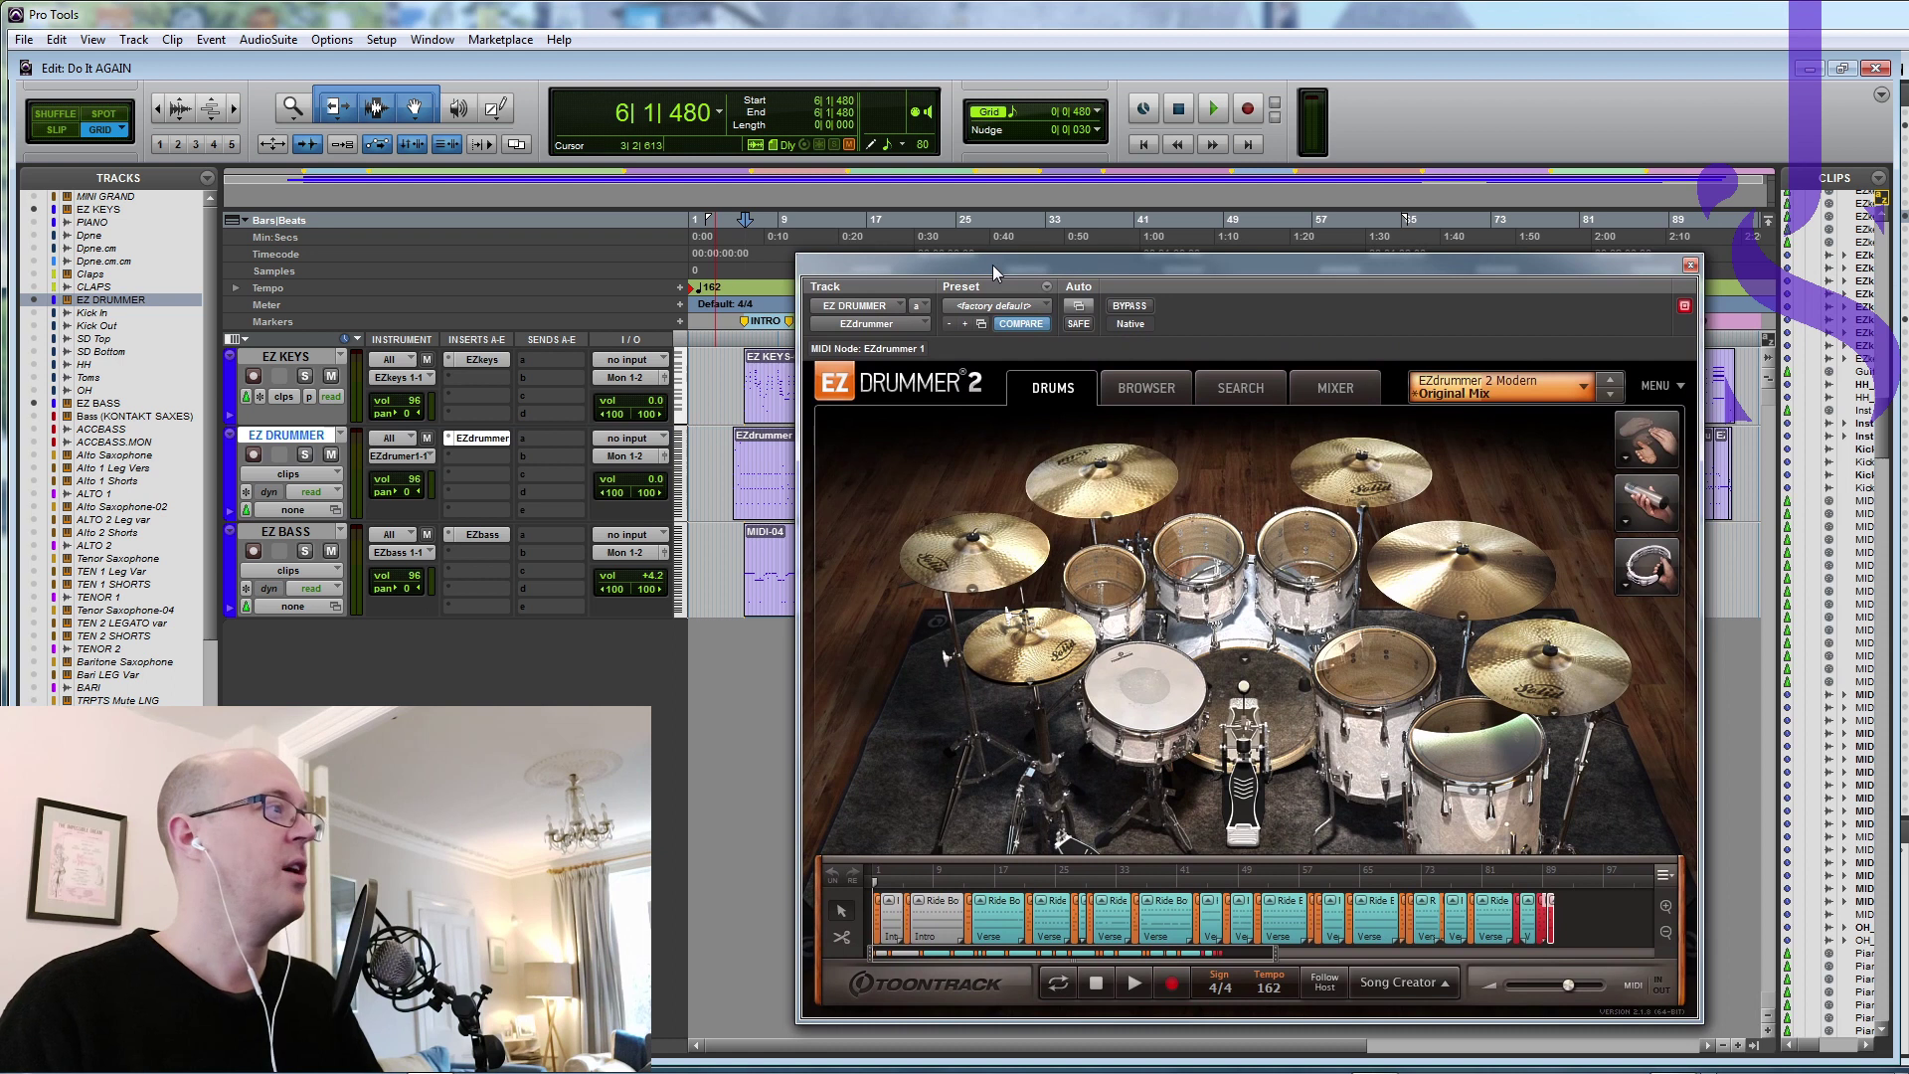
drag(992, 265, 1059, 267)
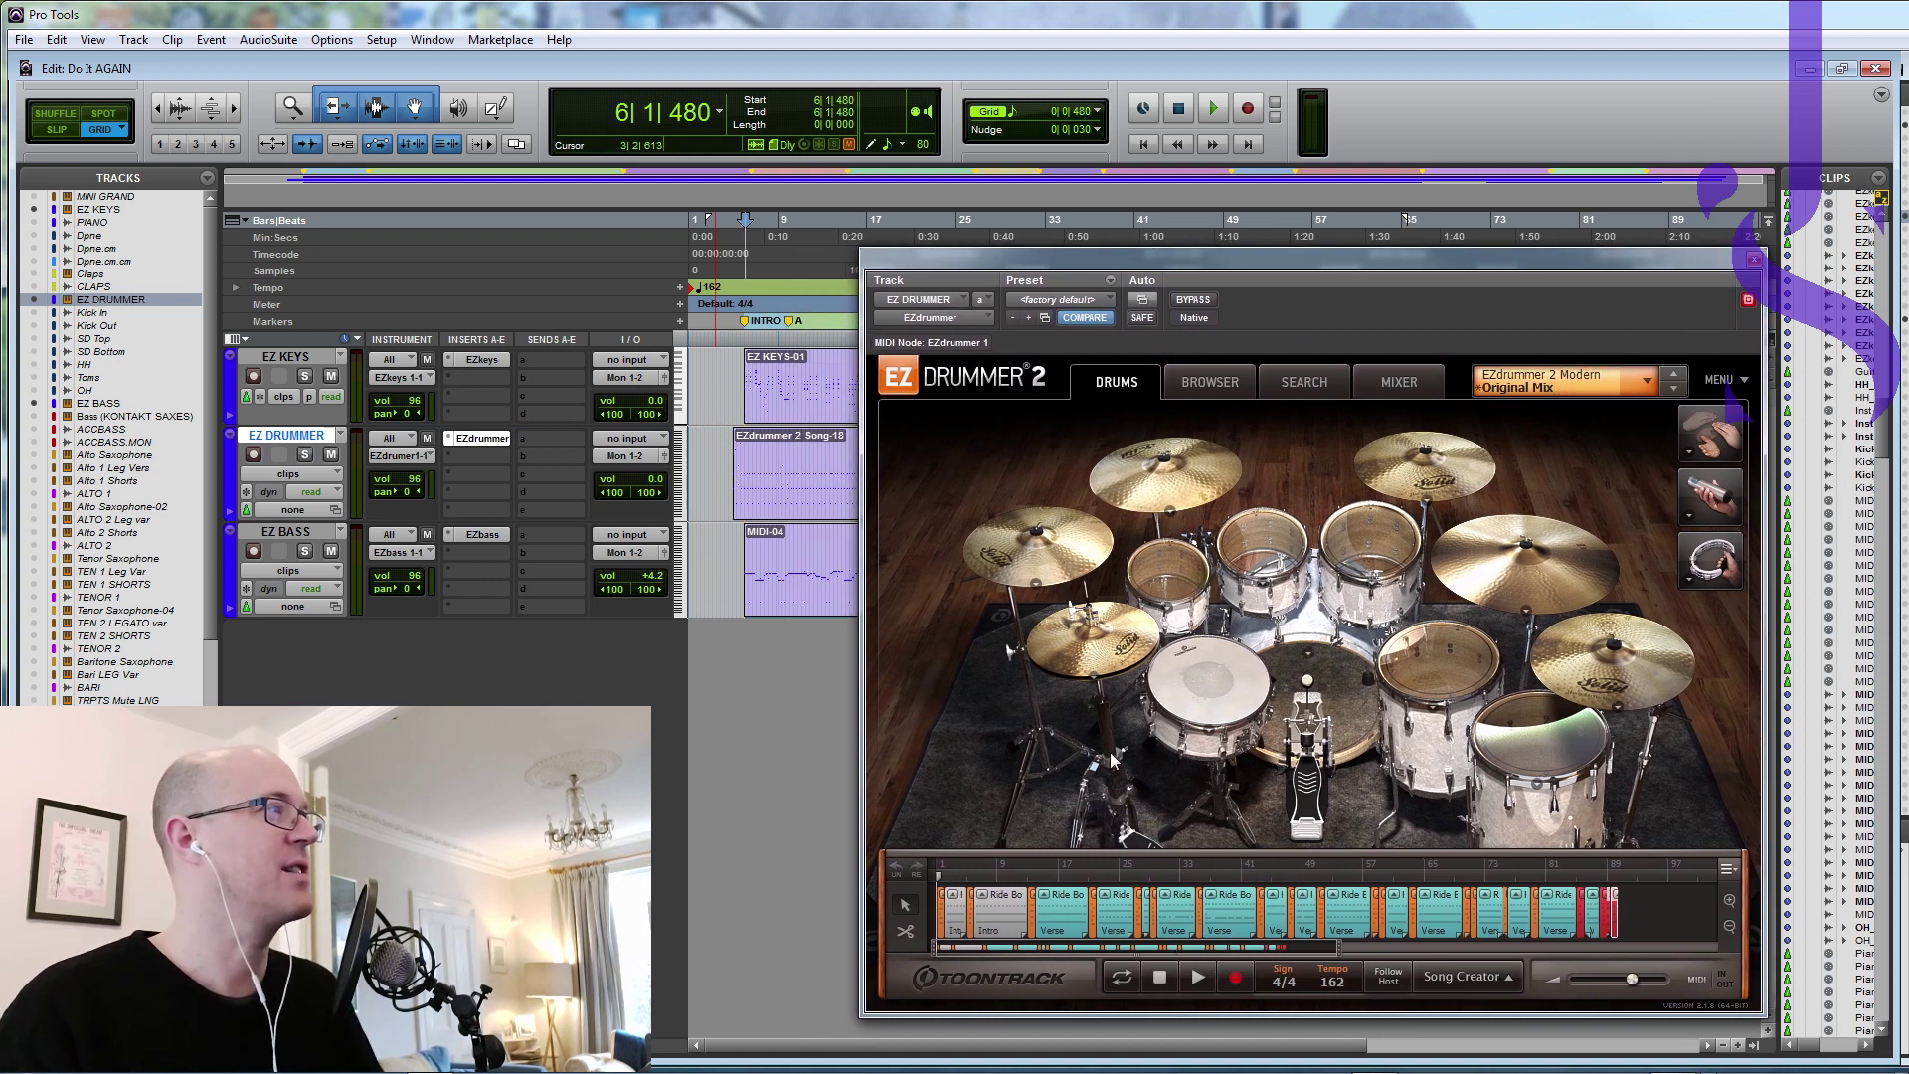
Step: Open EZdrummer's Song Creator, audition grooves including Verse 2 and Verse 3, and close the instrument window
click(1462, 977)
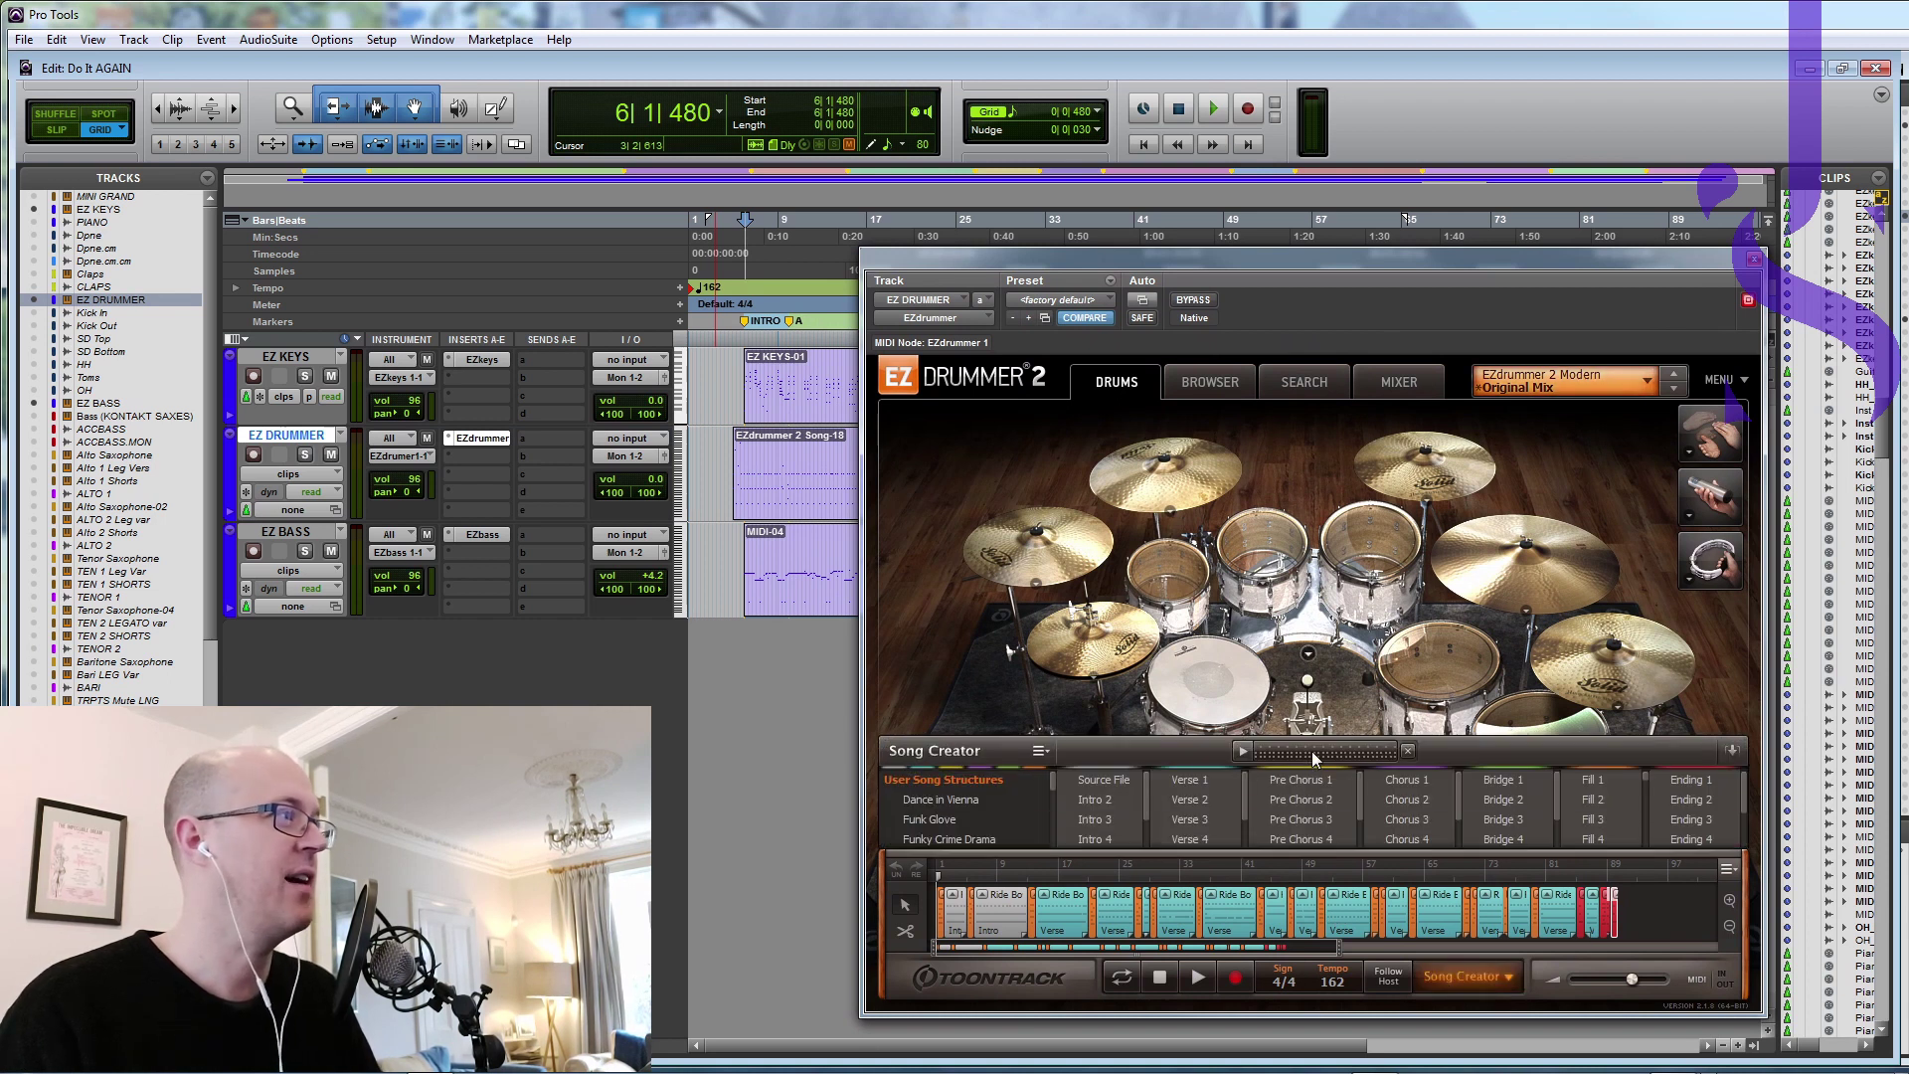
click(1162, 801)
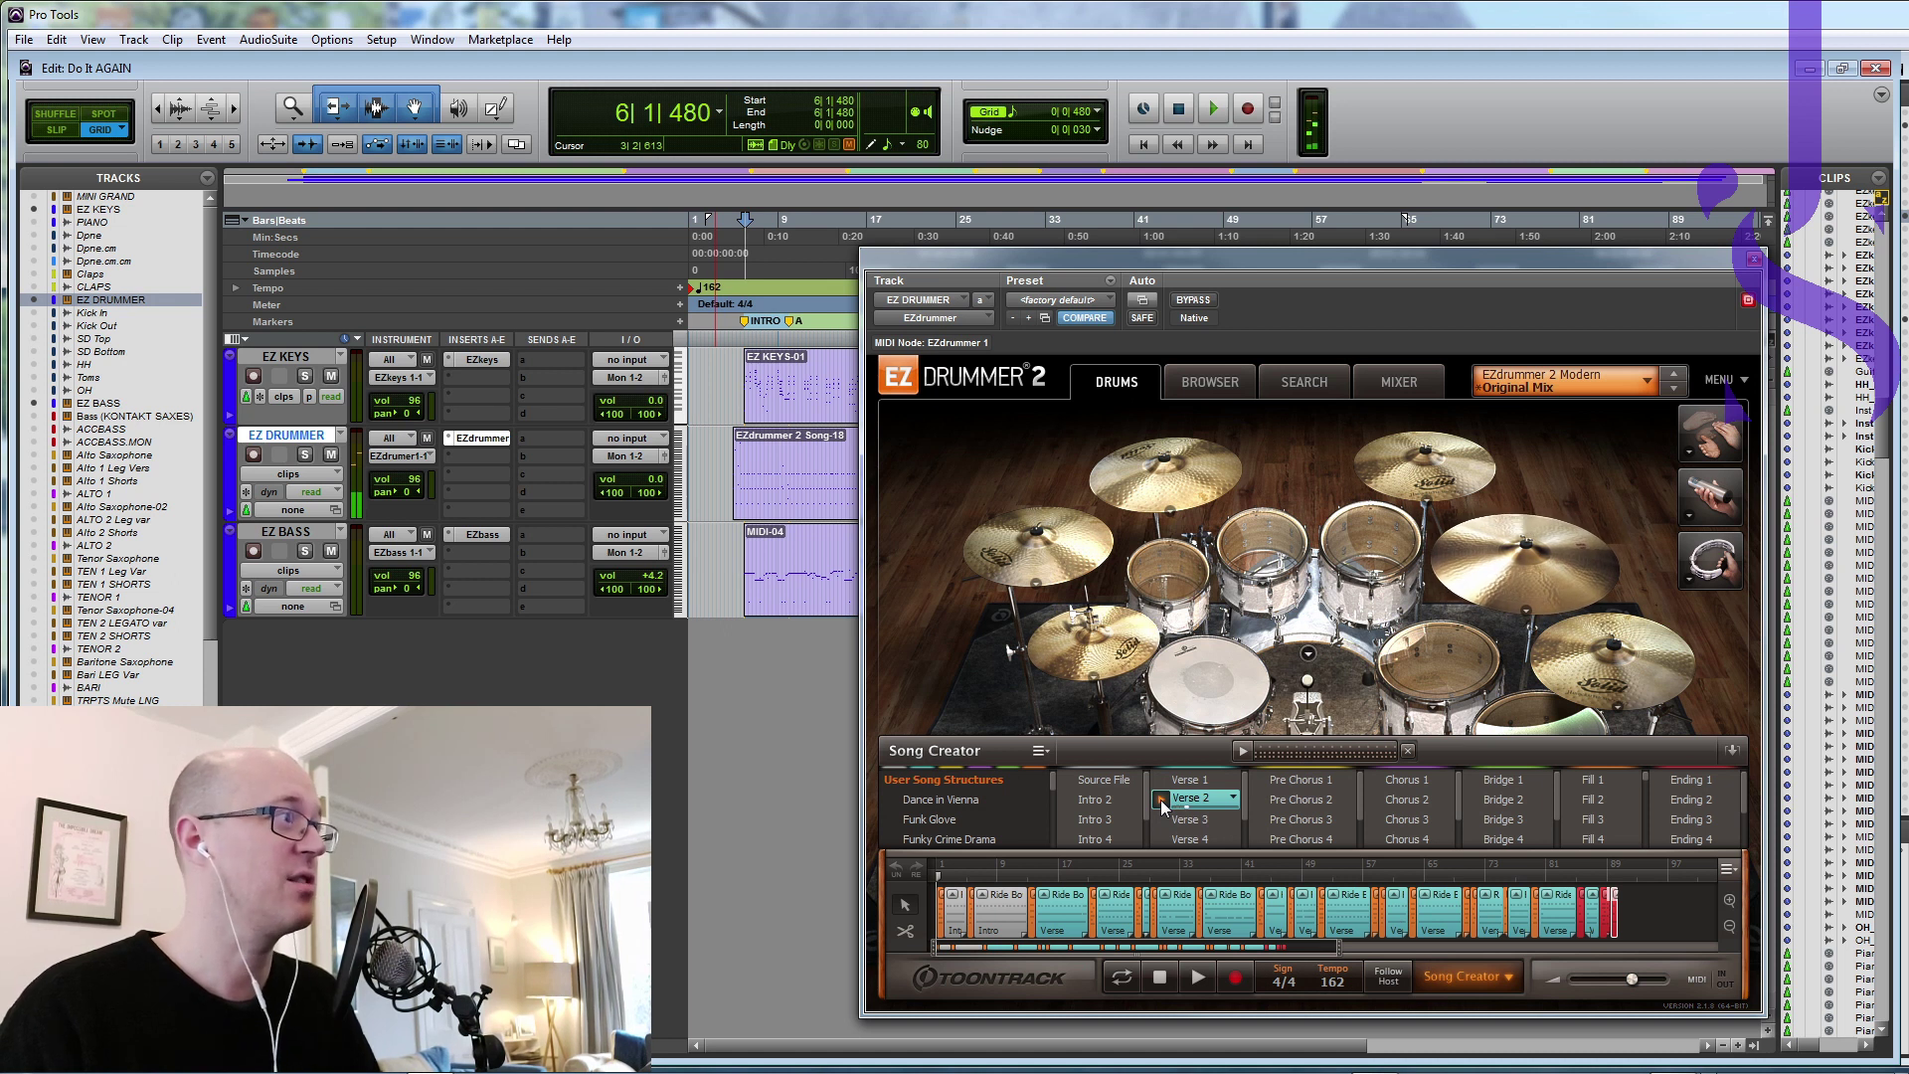
click(1161, 819)
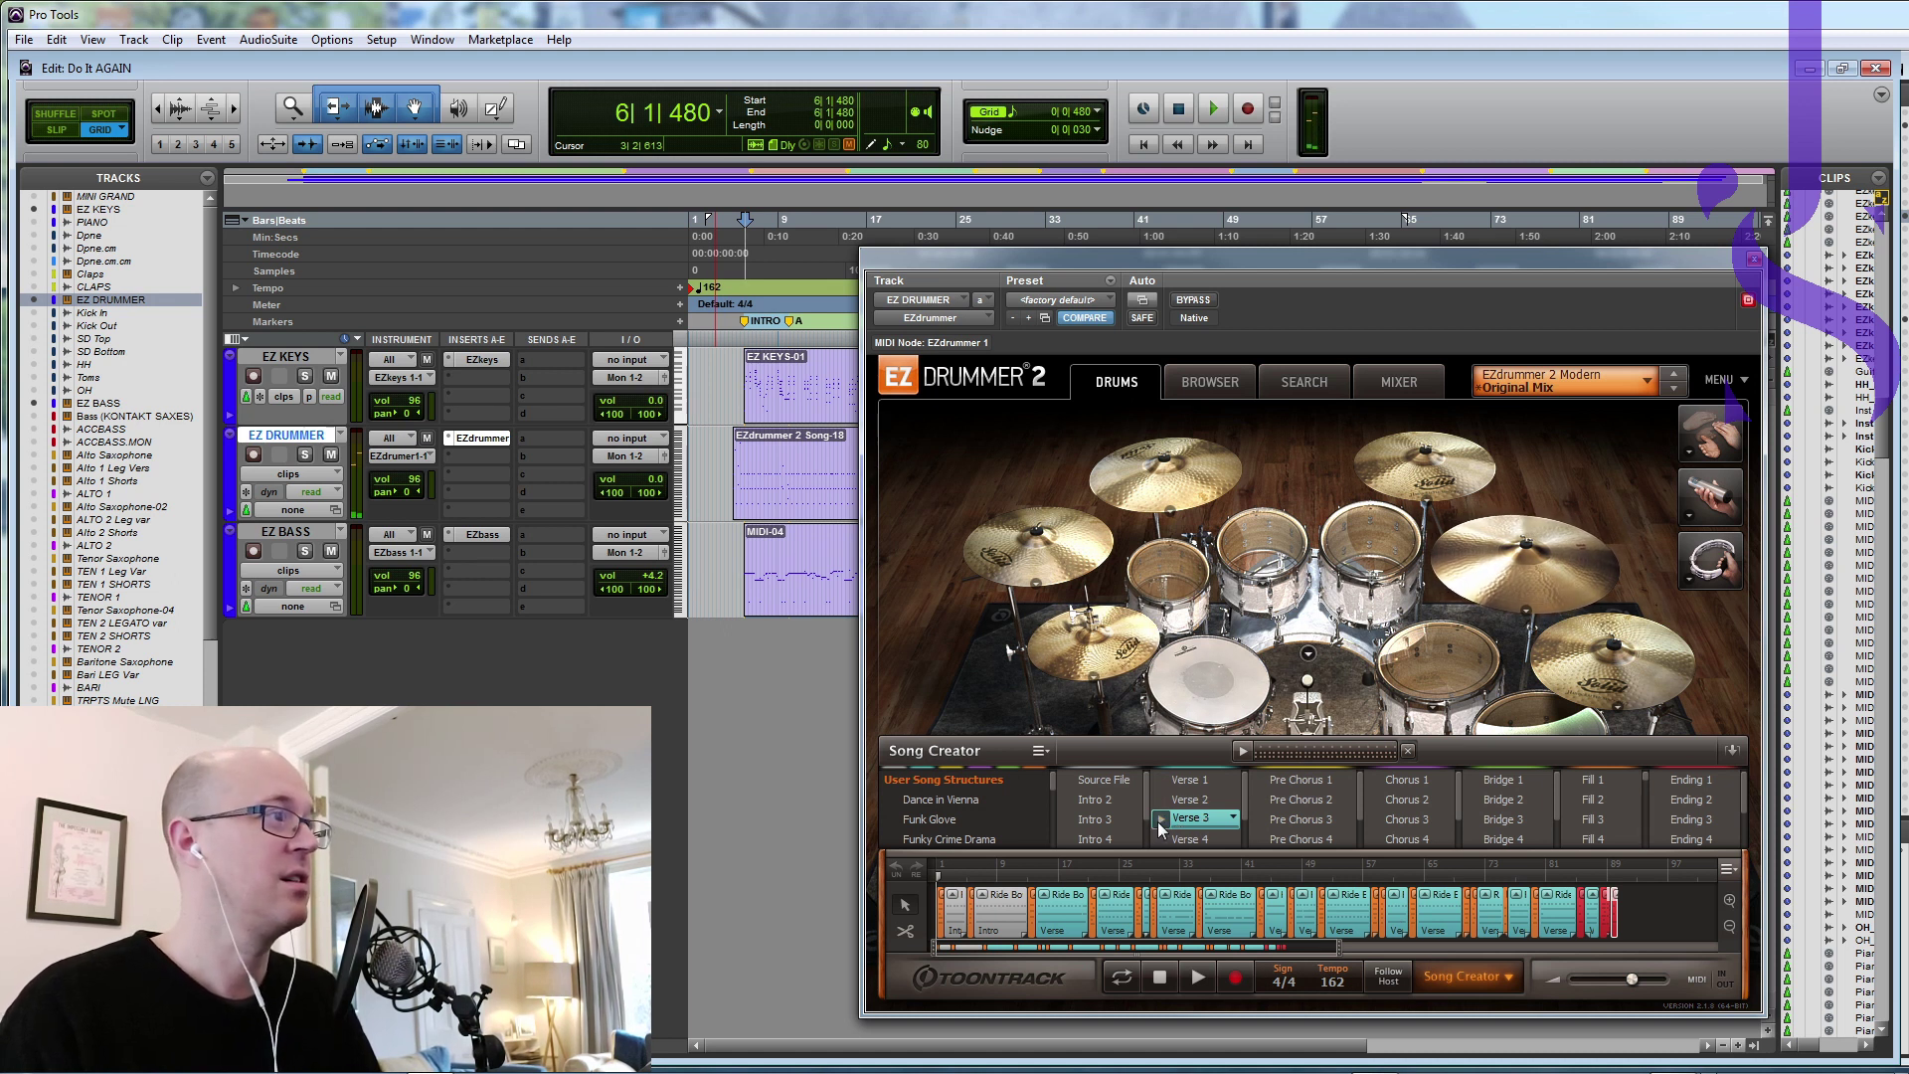
click(1577, 802)
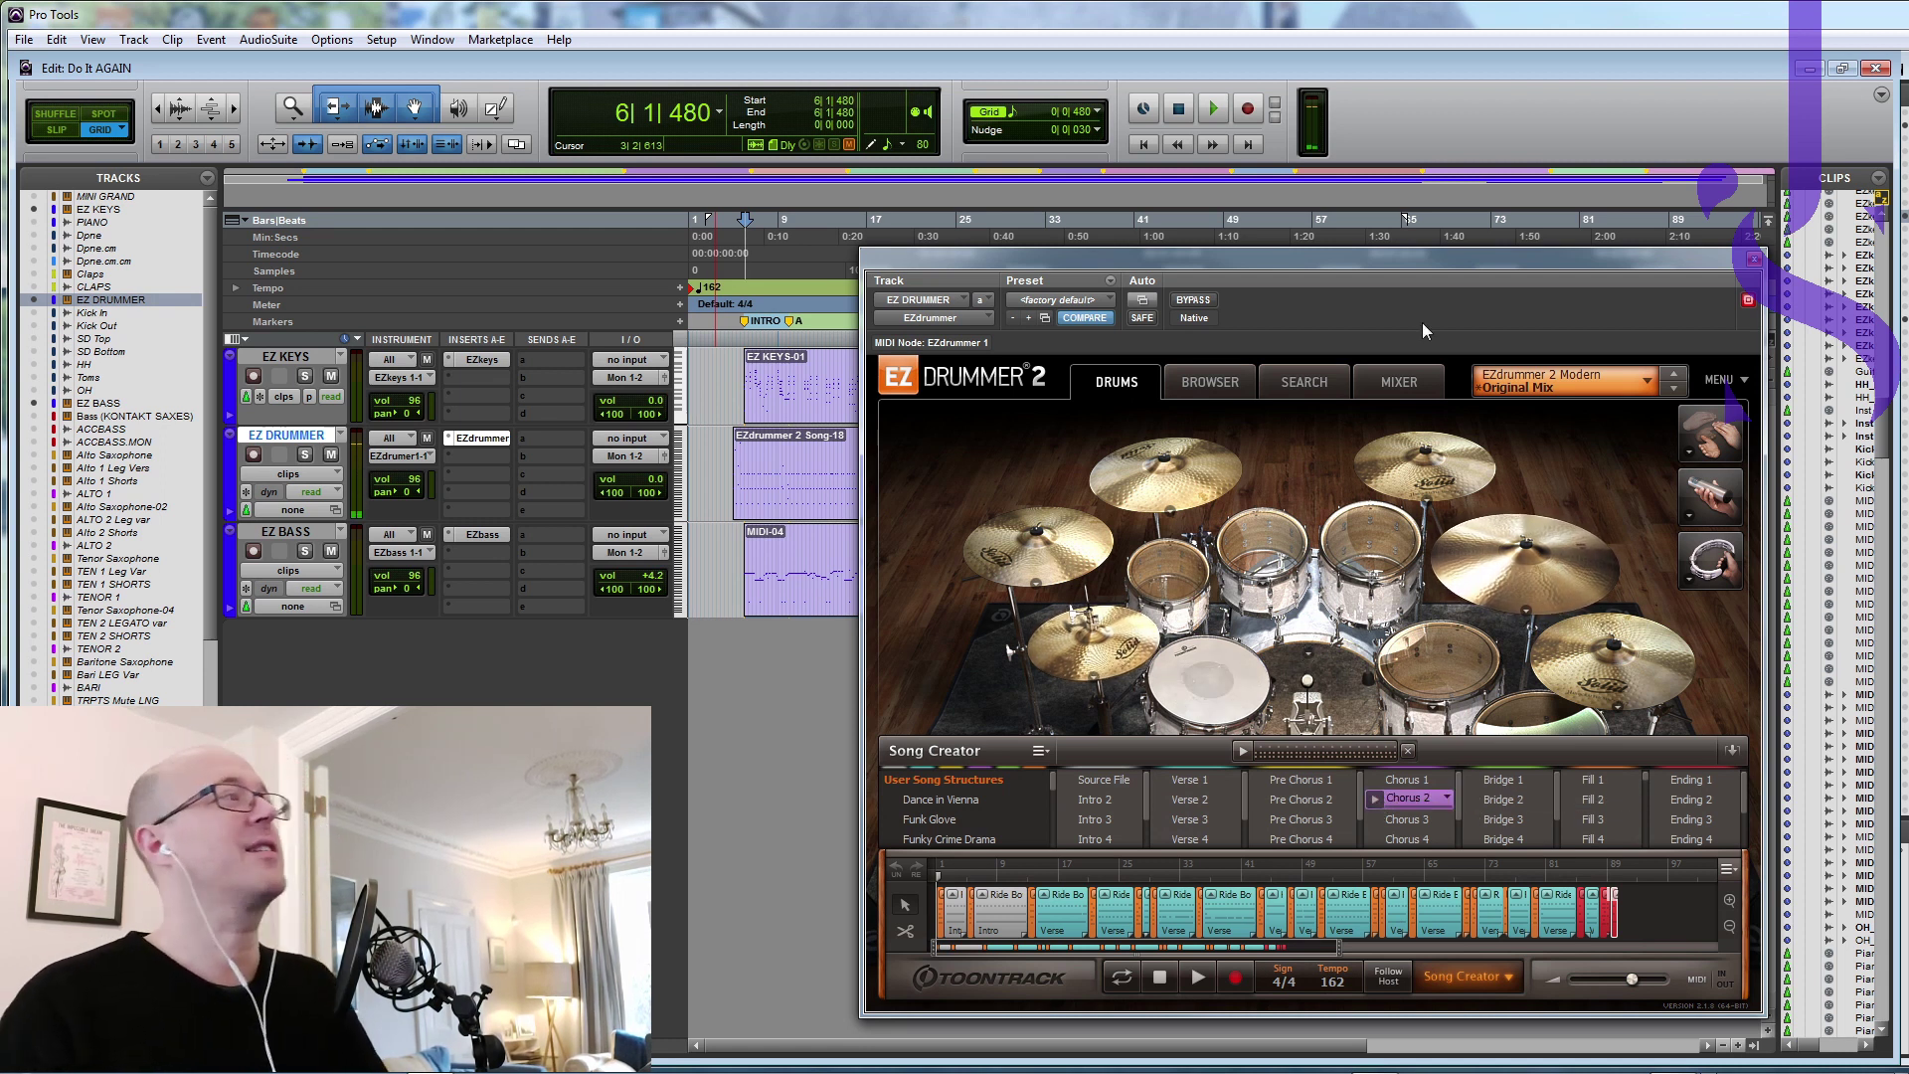
click(1754, 259)
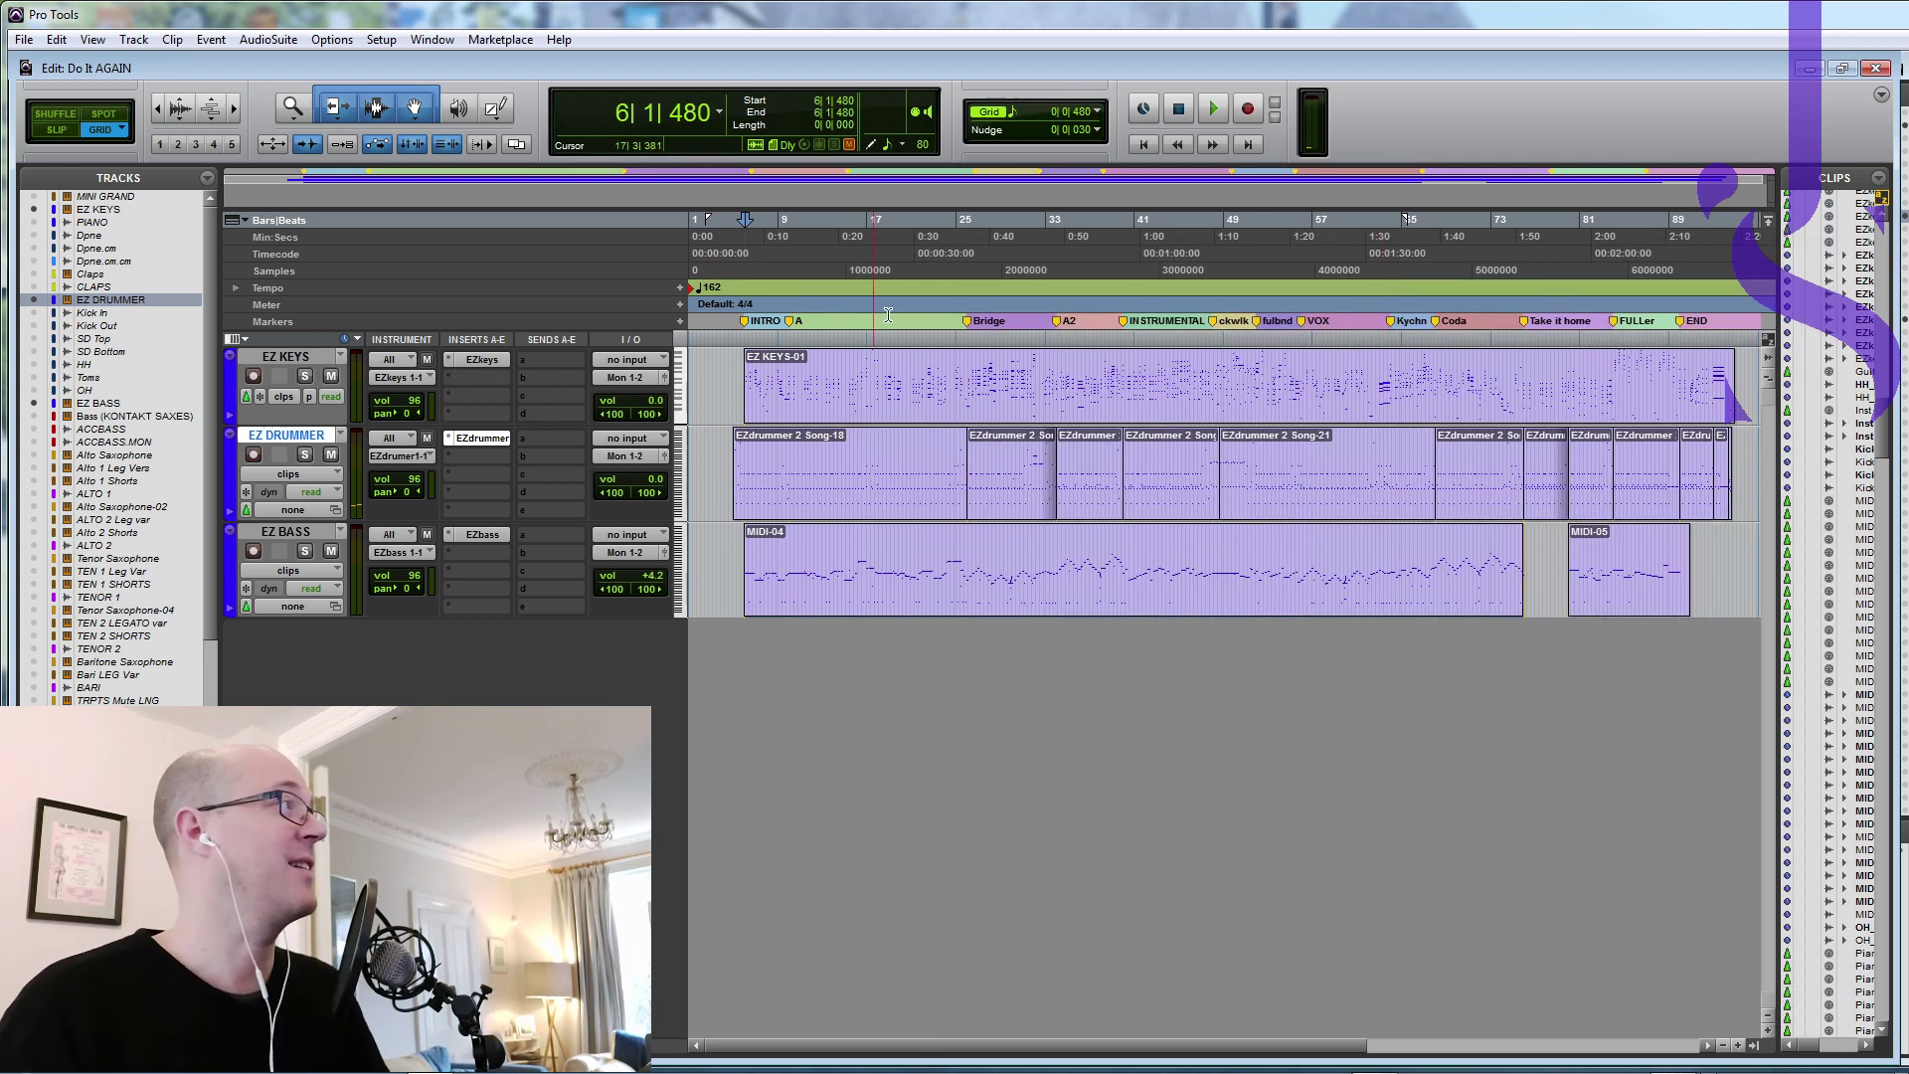
Step: Play the EZ KEYS, EZ DRUMMER and EZ BASS tracks together from bar 6 and stop playback
click(745, 342)
key(space)
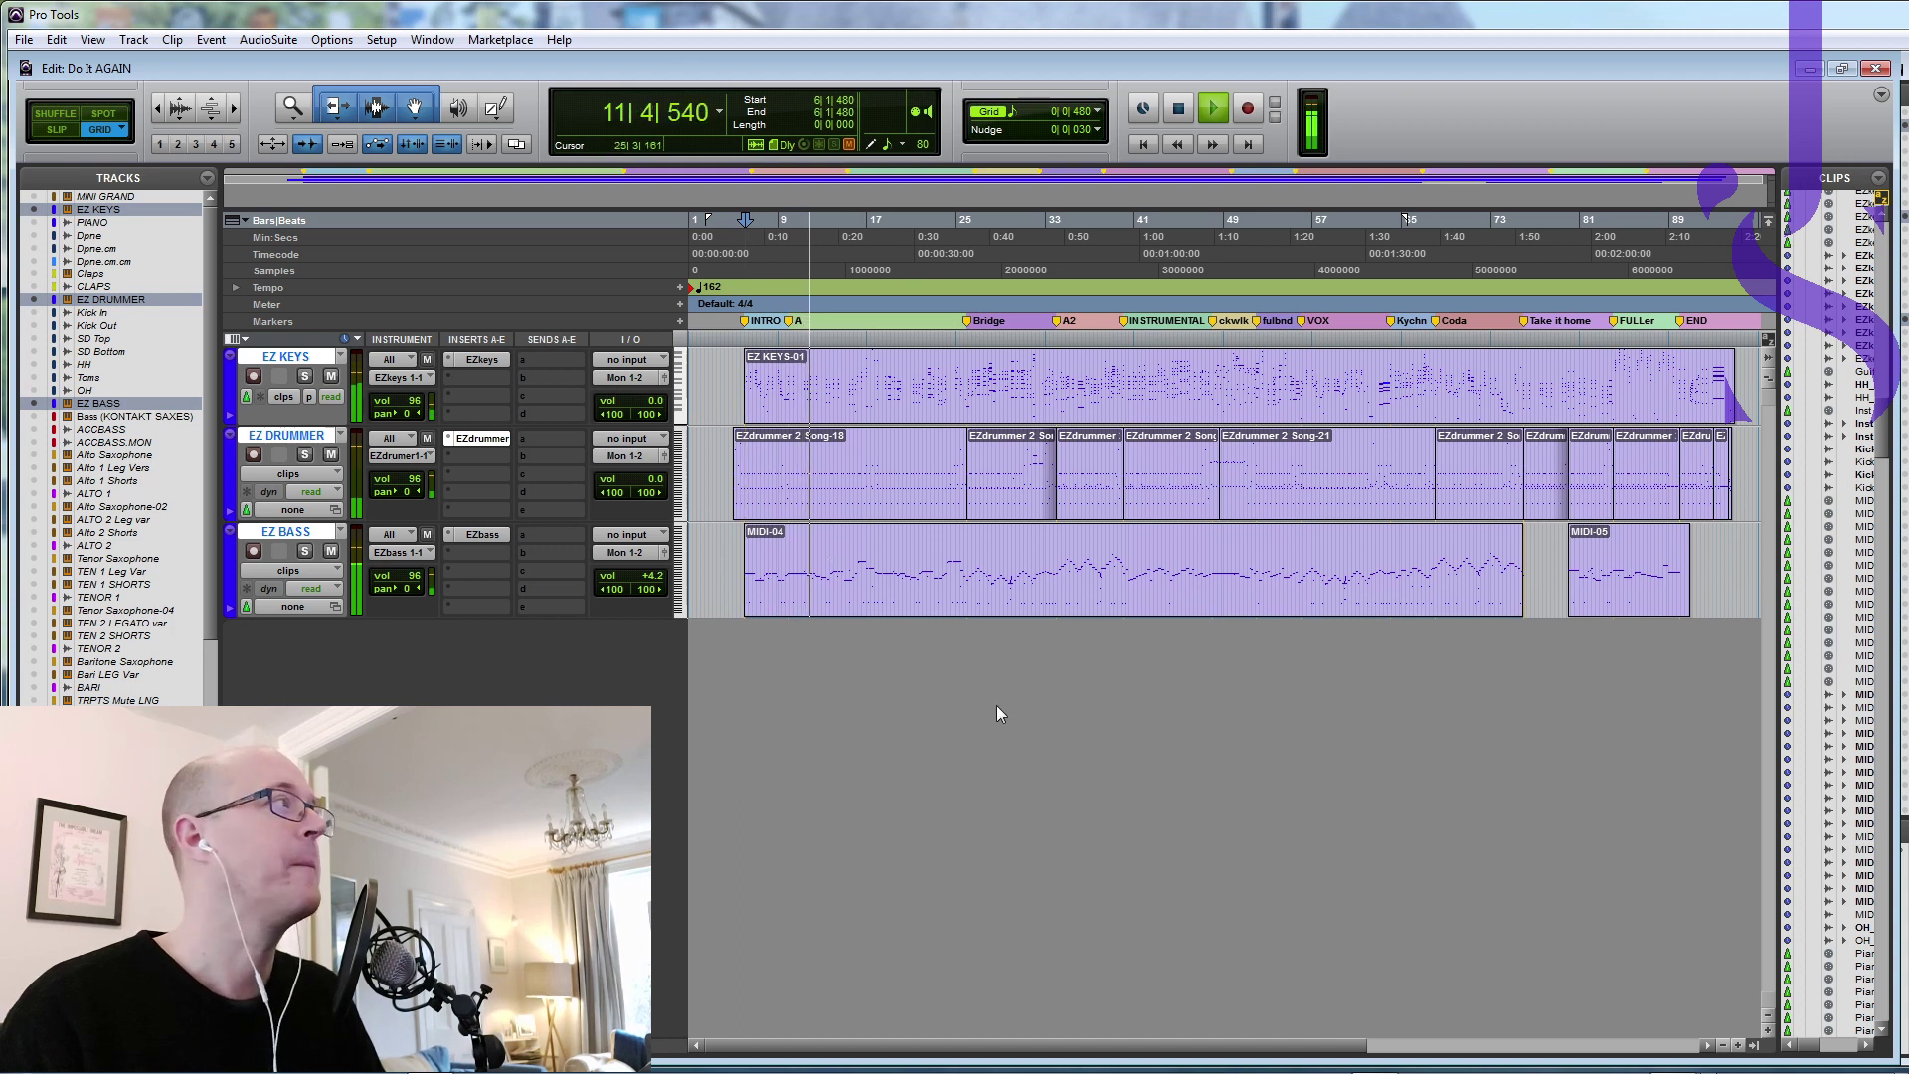
click(1177, 112)
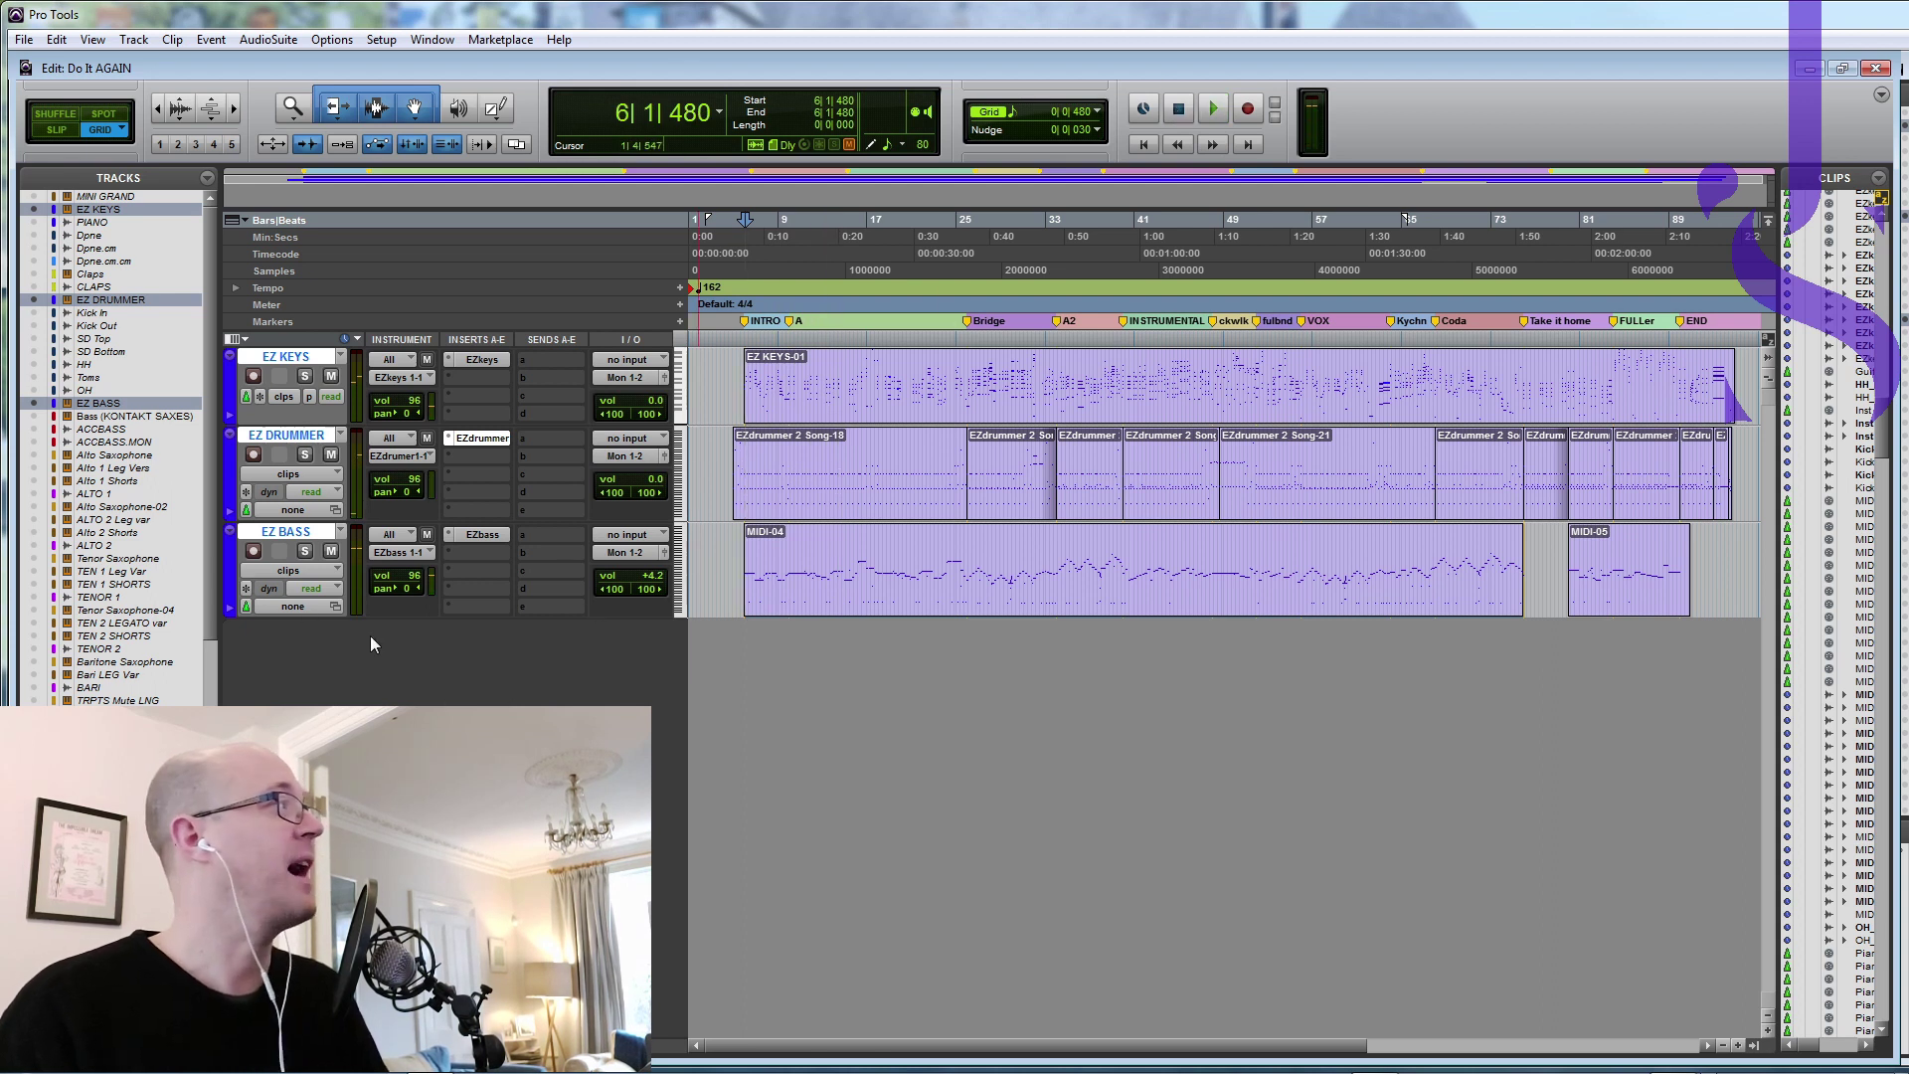
Step: Show the hidden Bass (KONTAKT SAXES) track
click(296, 438)
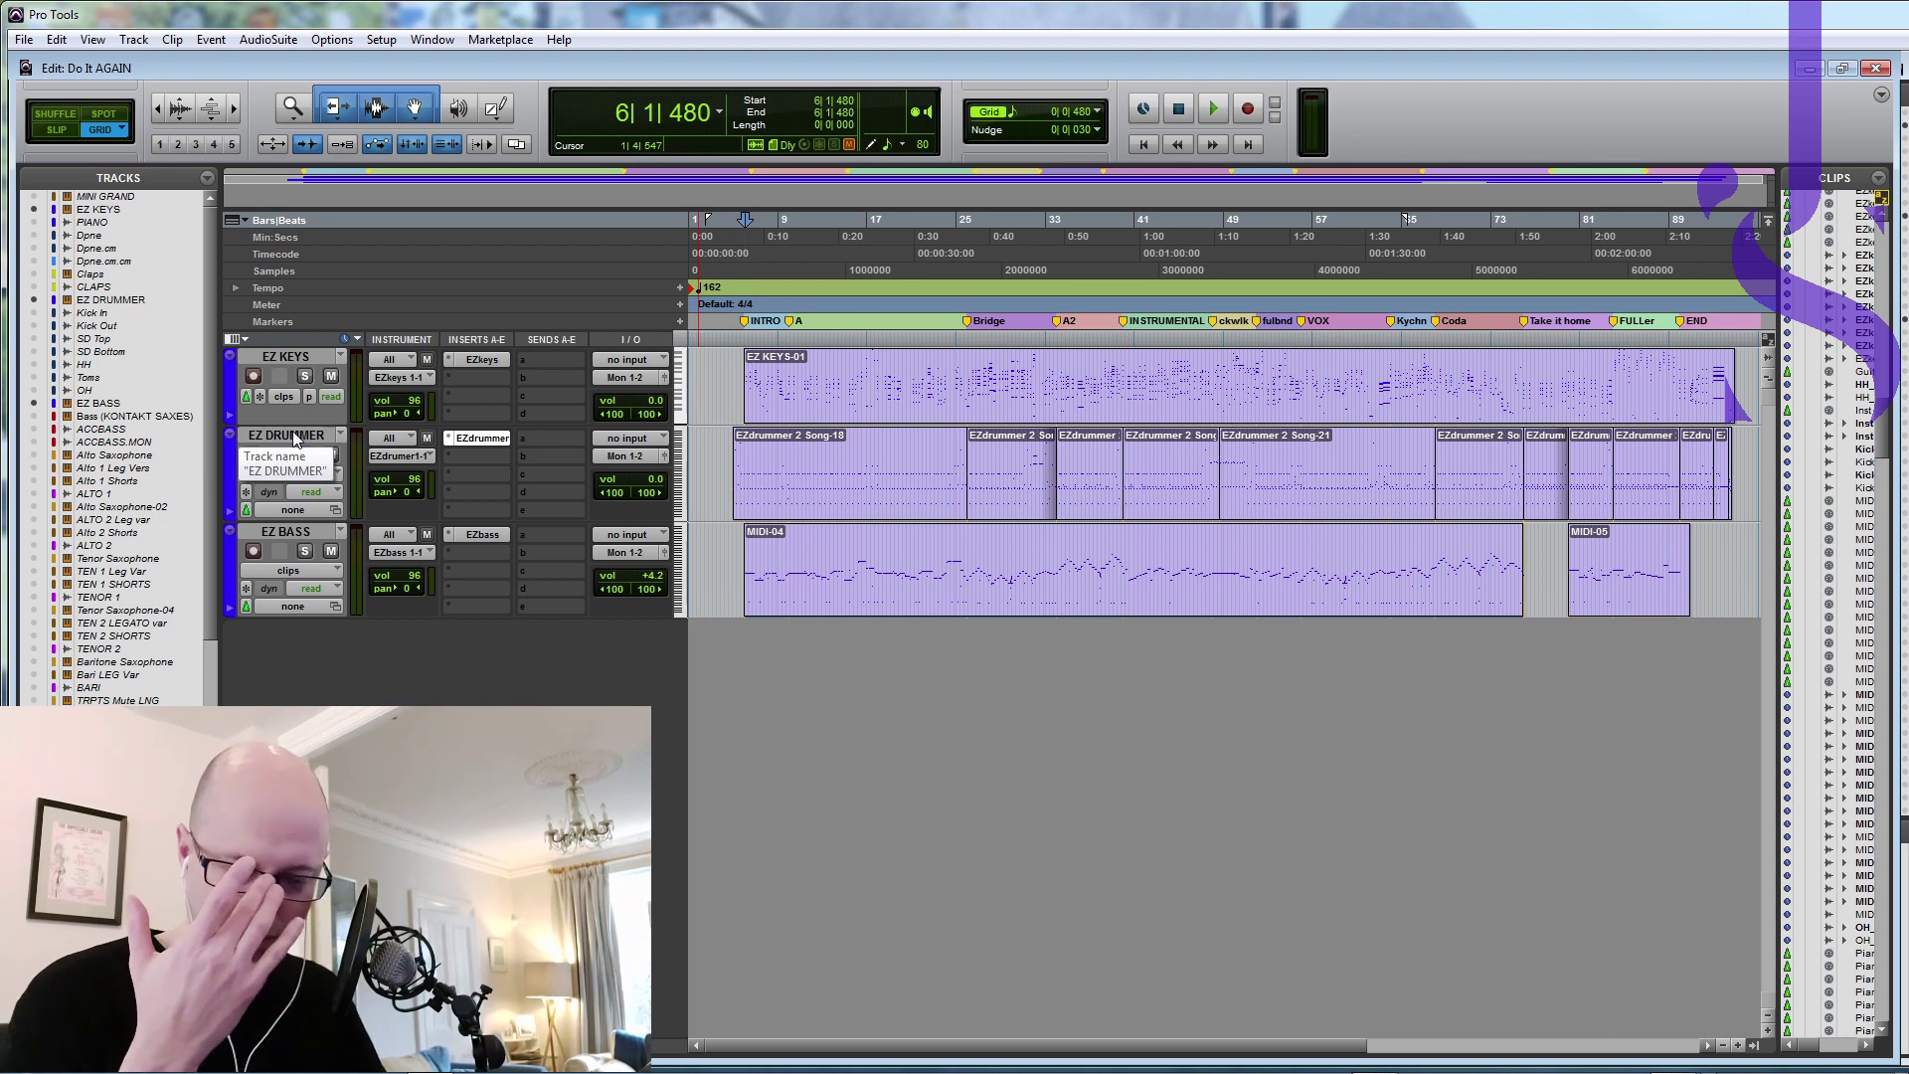
right_click(111, 418)
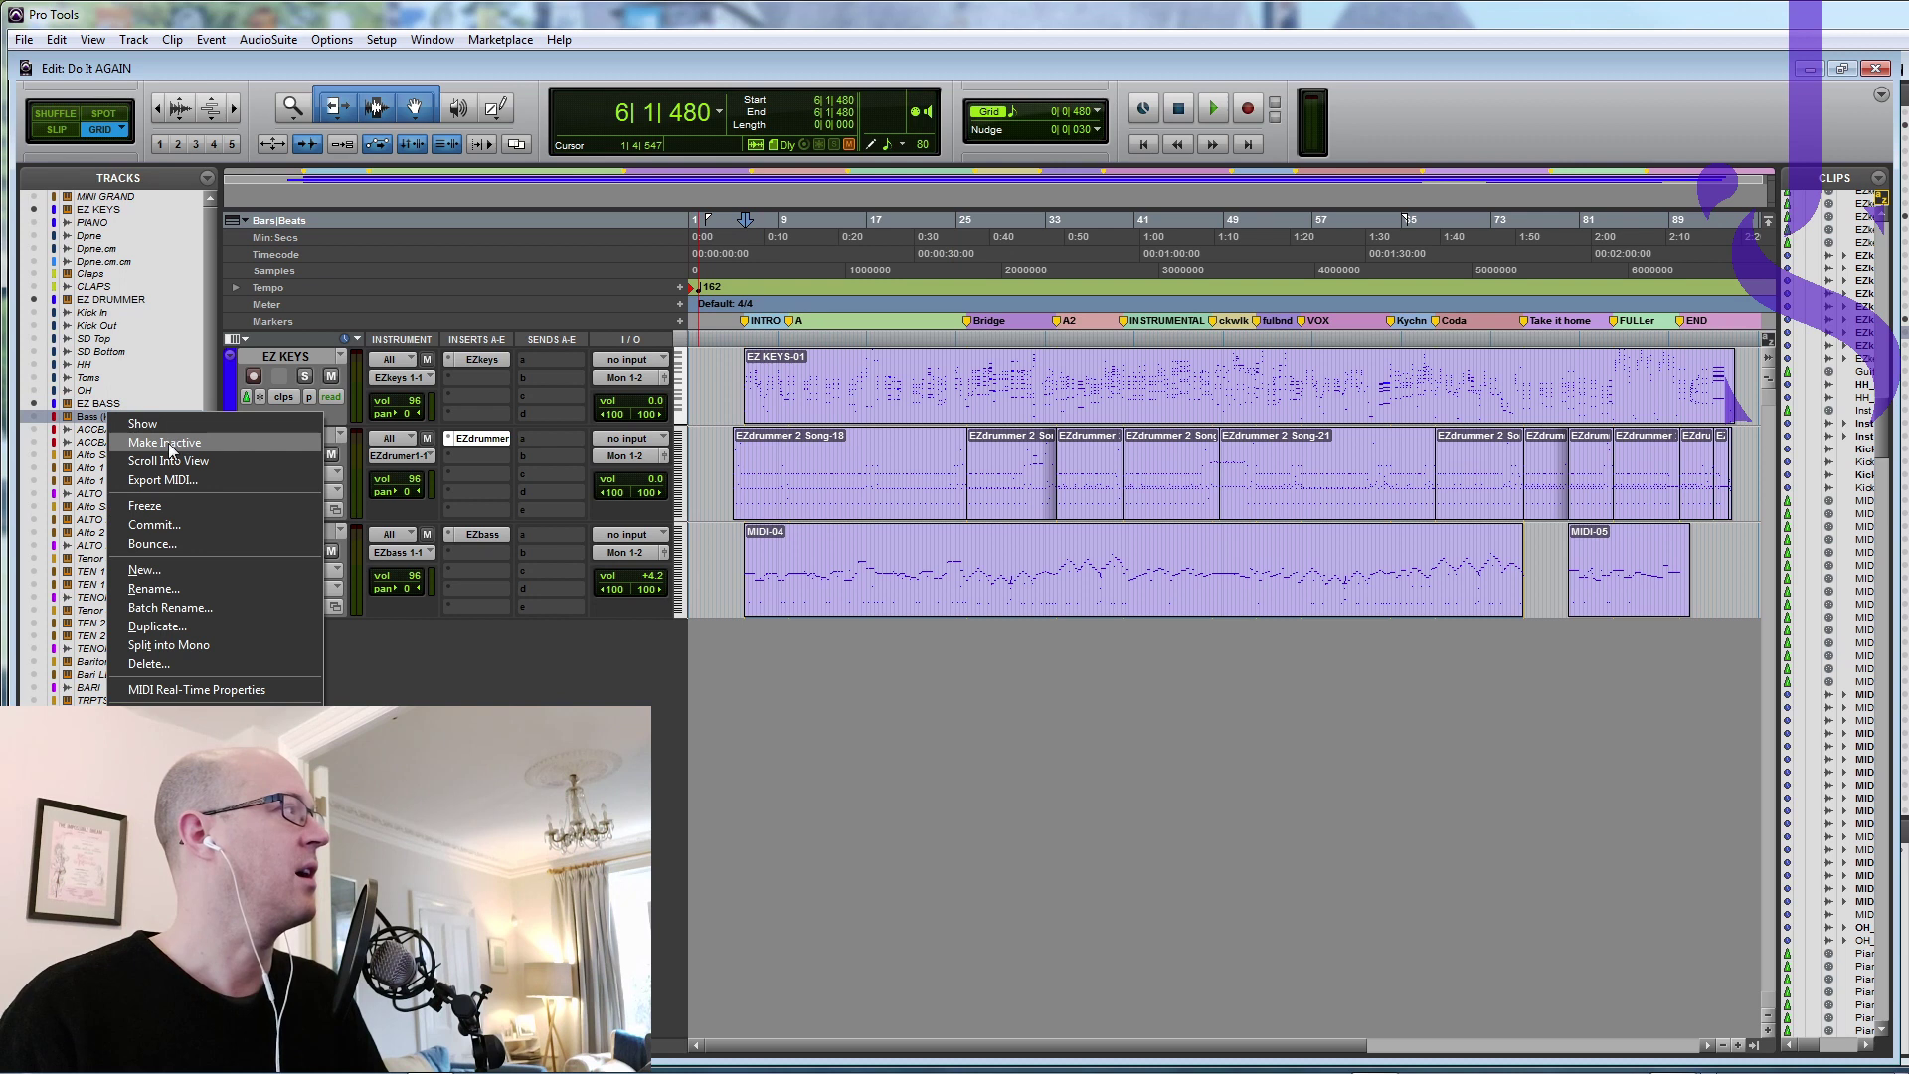
click(147, 423)
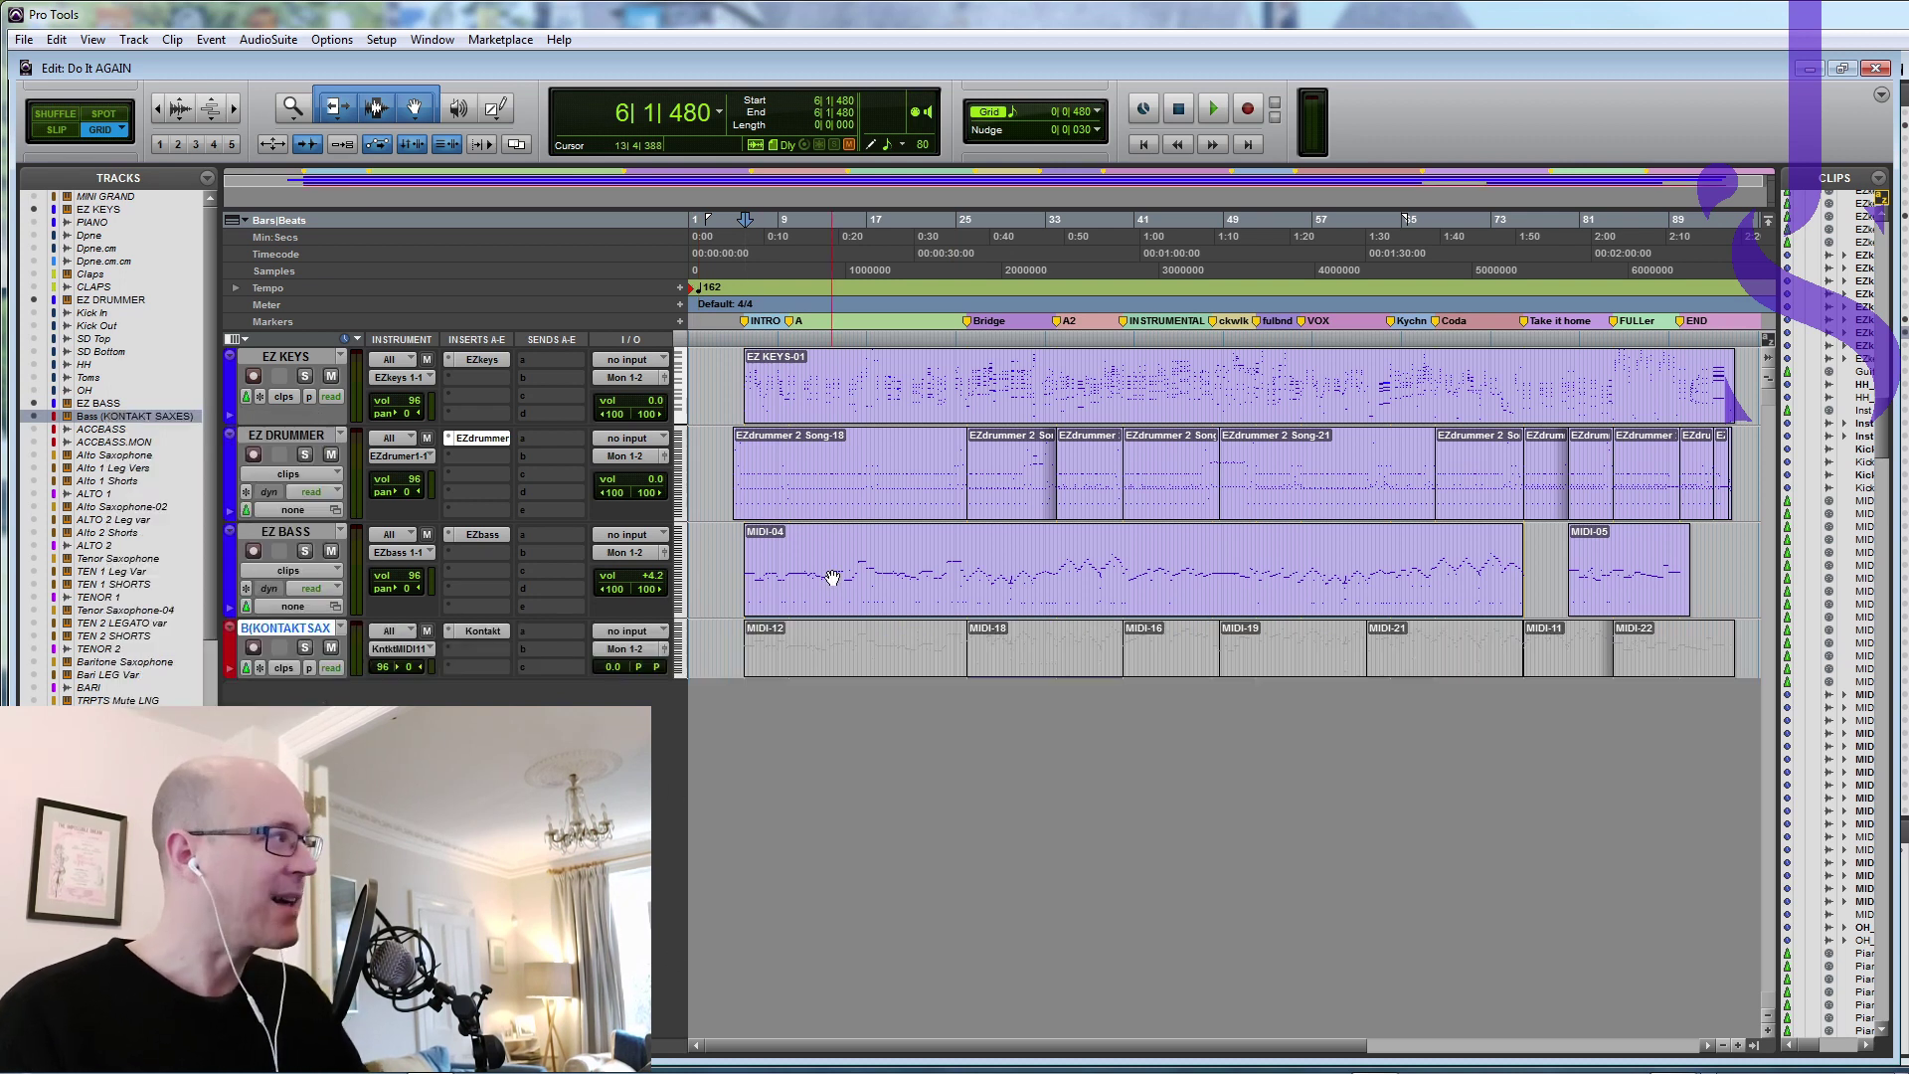
Step: Select all the clips on the Bass (KONTAKT SAXES) track and unmute them
click(865, 661)
shift+click(1707, 664)
right_click(862, 656)
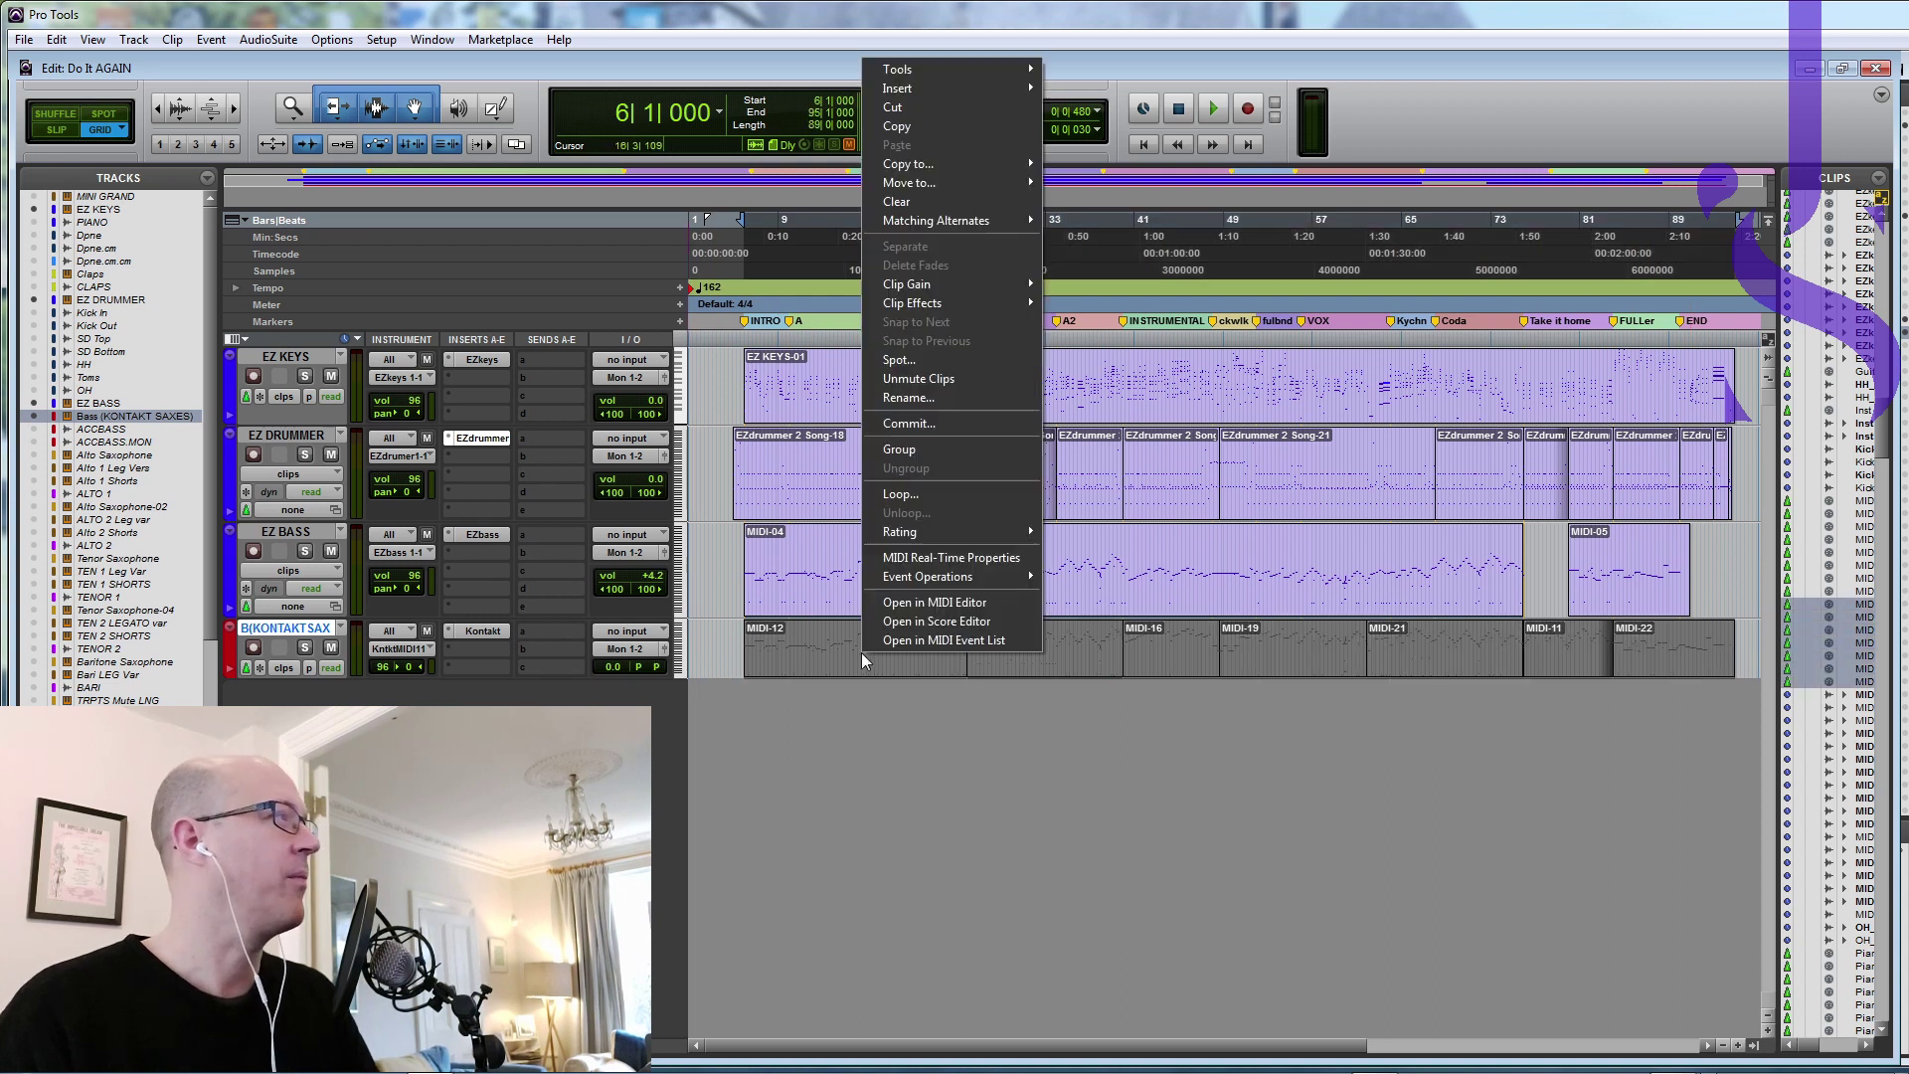
click(921, 380)
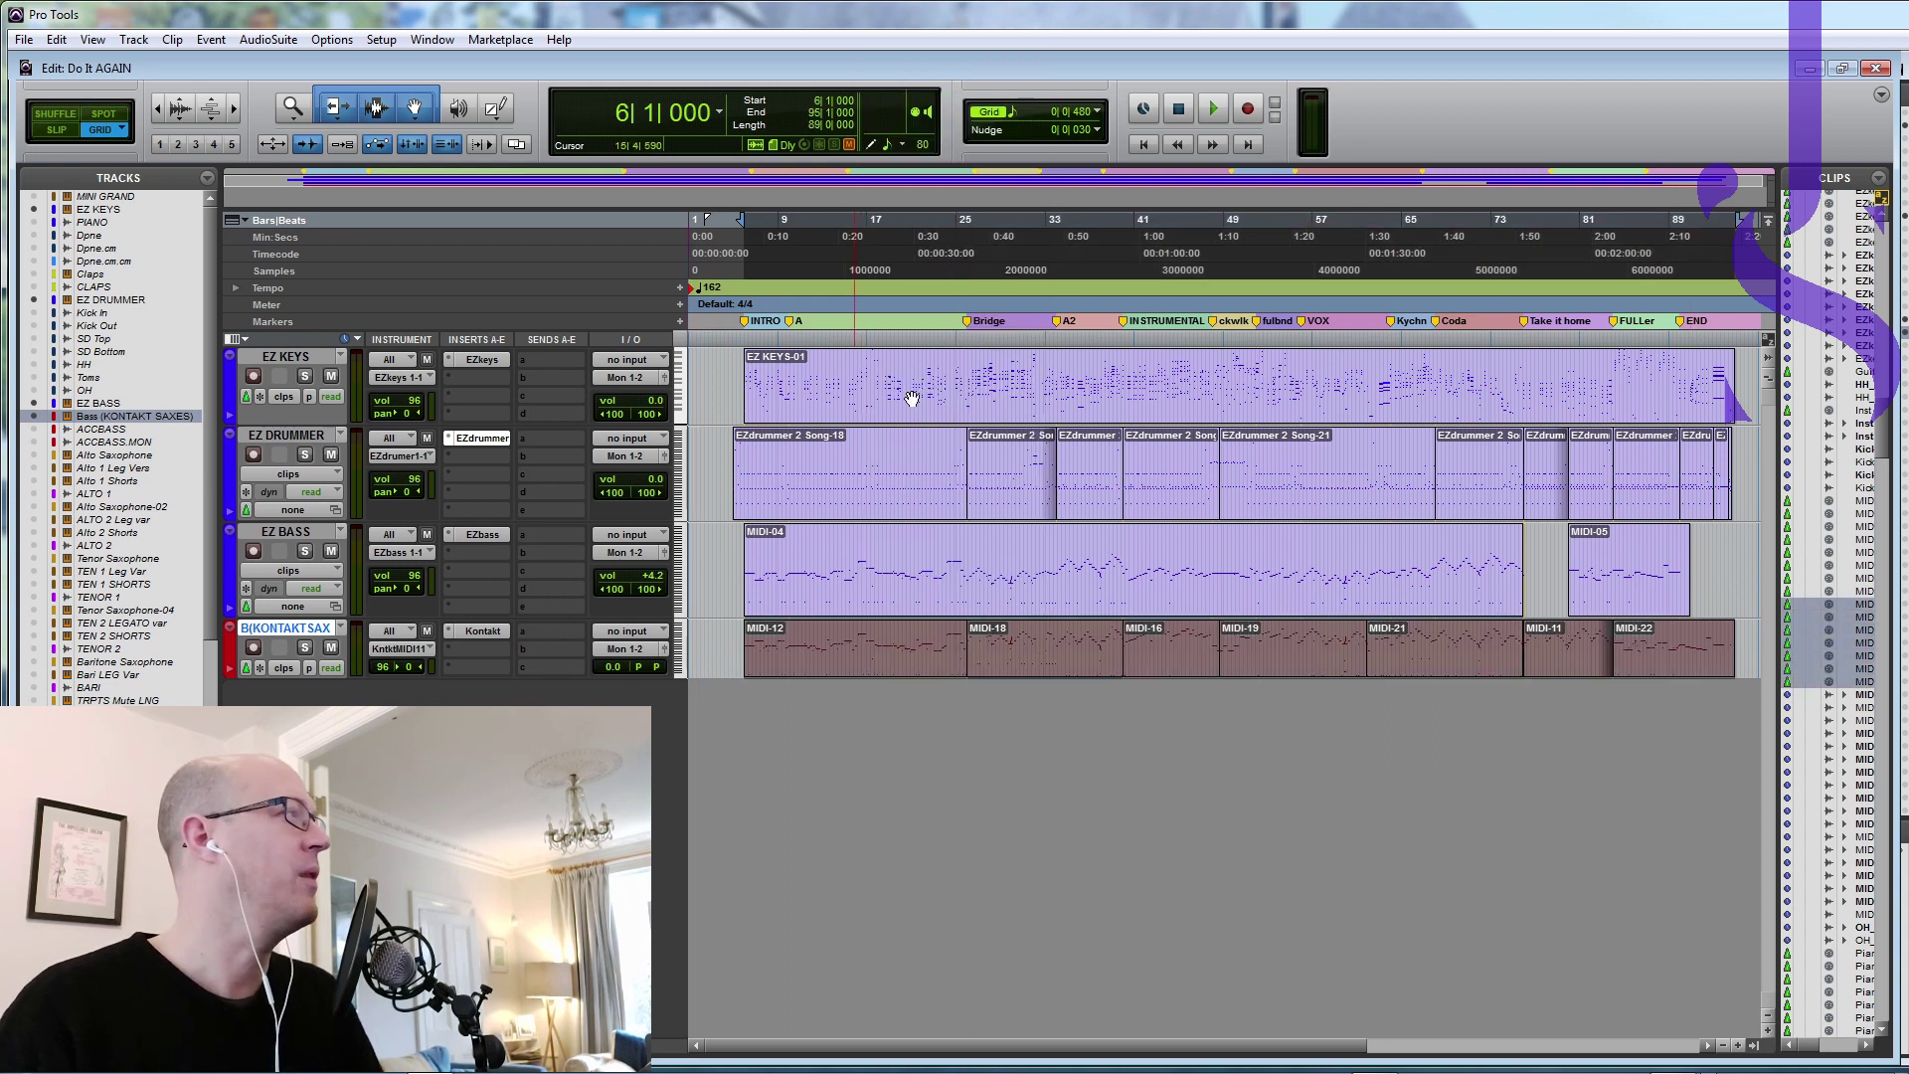
Step: View the 04 Double Bass patch in the Bass (KONTAKT SAXES) track's Kontakt instrument and close its window
click(898, 681)
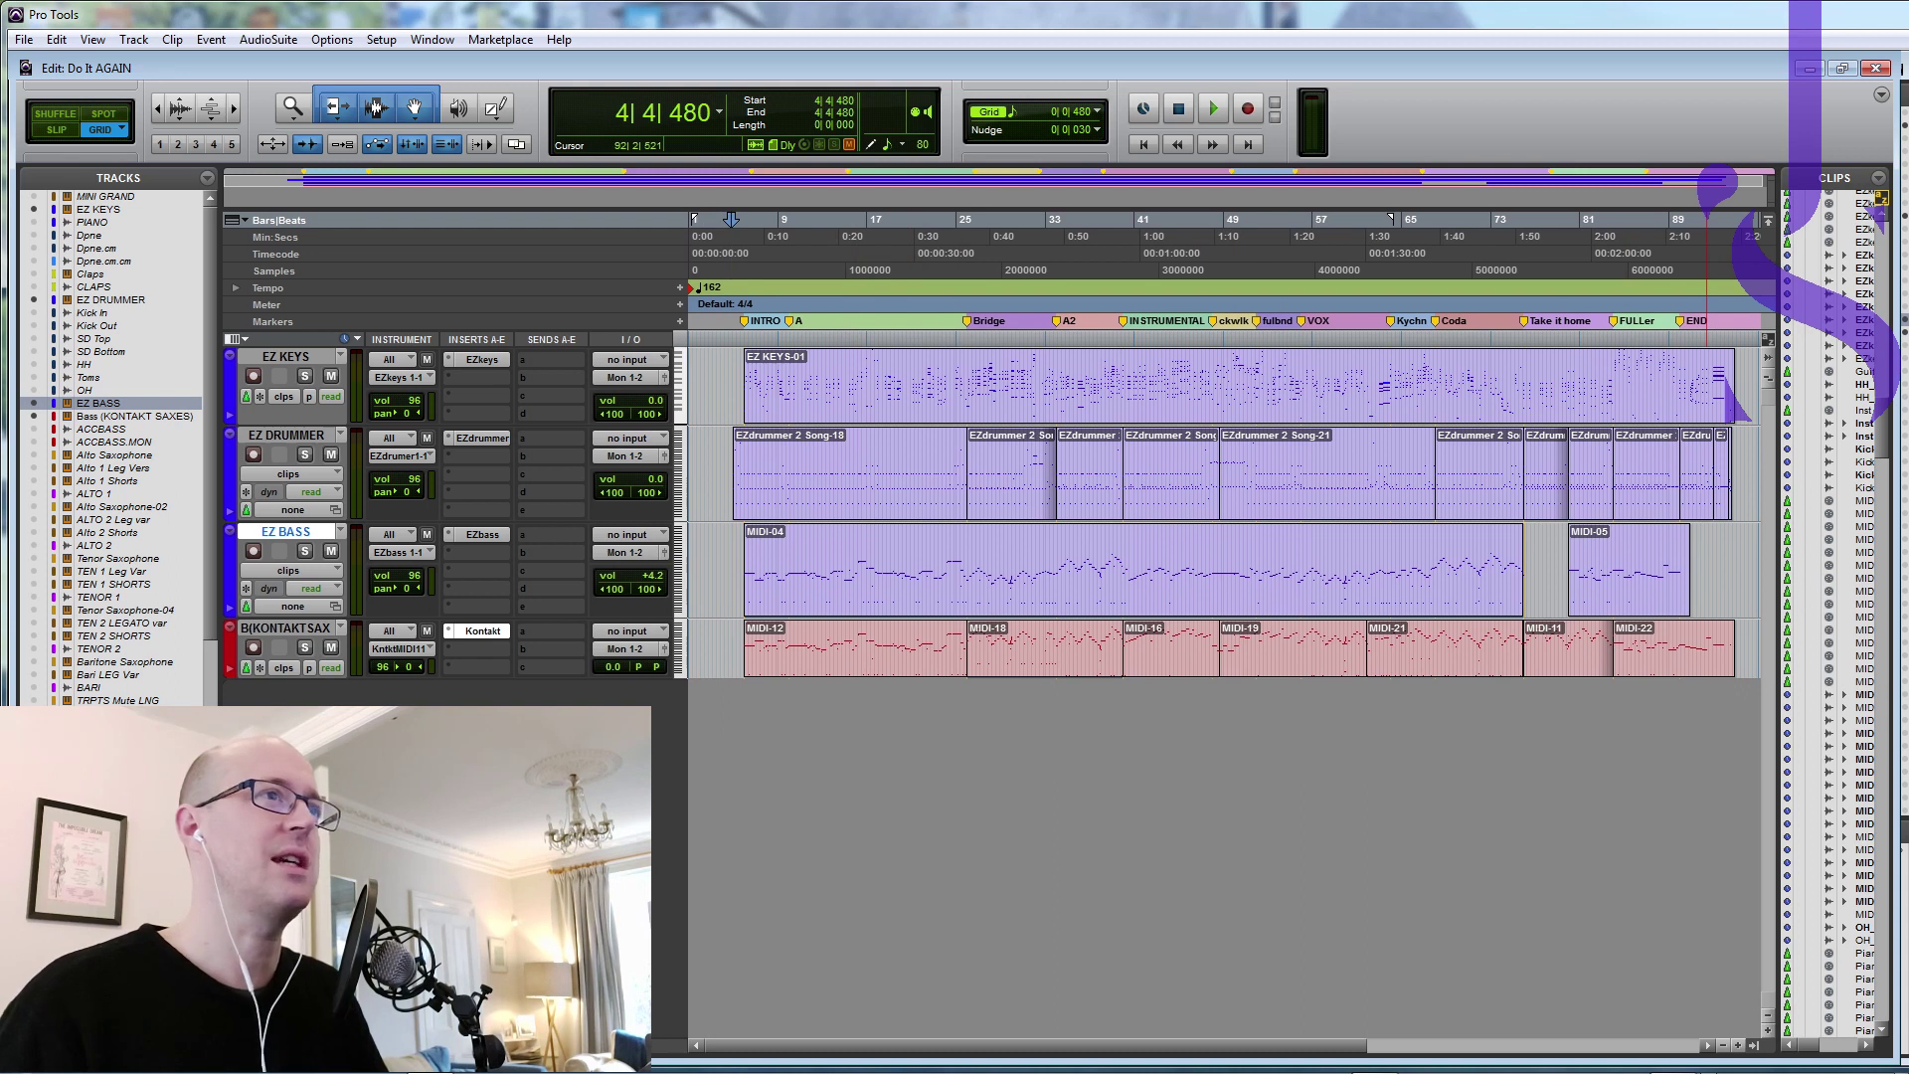
drag(1609, 250, 1404, 256)
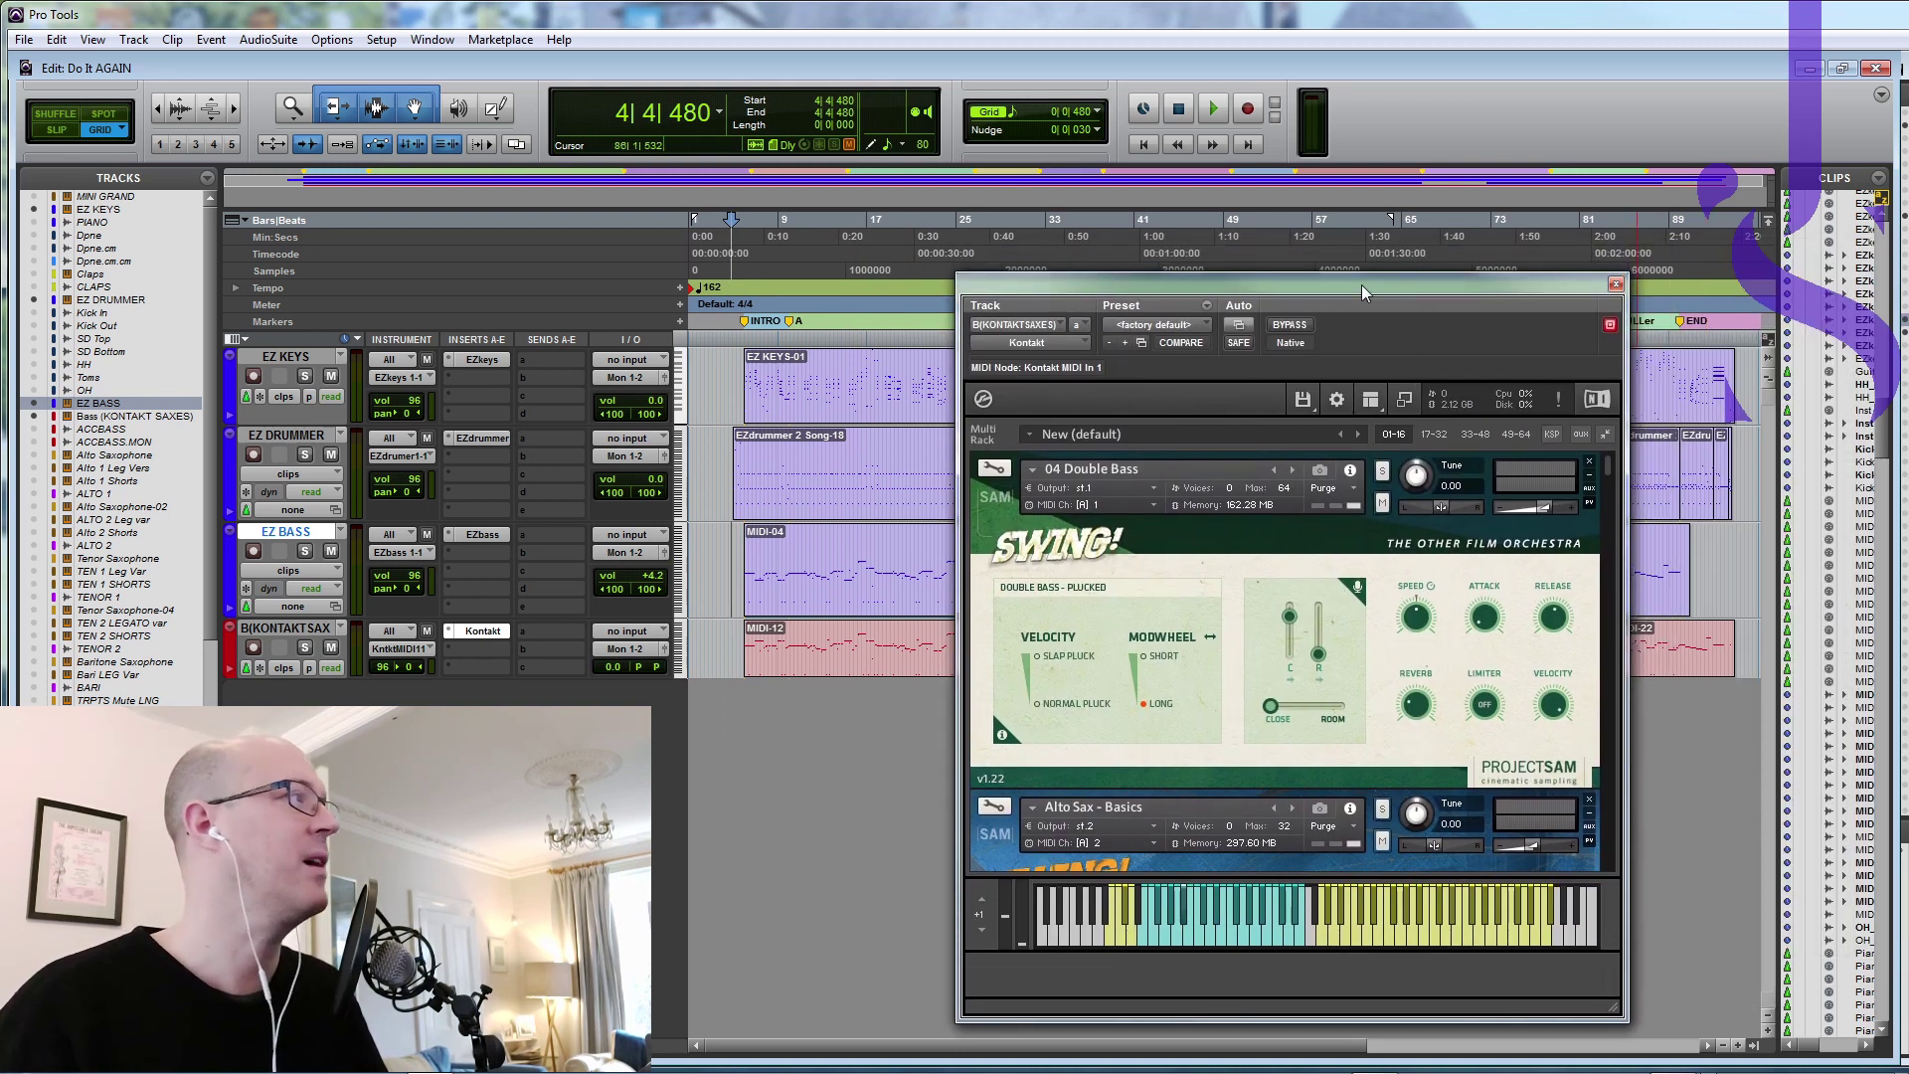
click(1617, 284)
Step: Play the arrangement from bar 5 with EZ BASS muted, checking Kontakt's double bass patch during playback, and close its window
click(734, 343)
click(742, 343)
key(space)
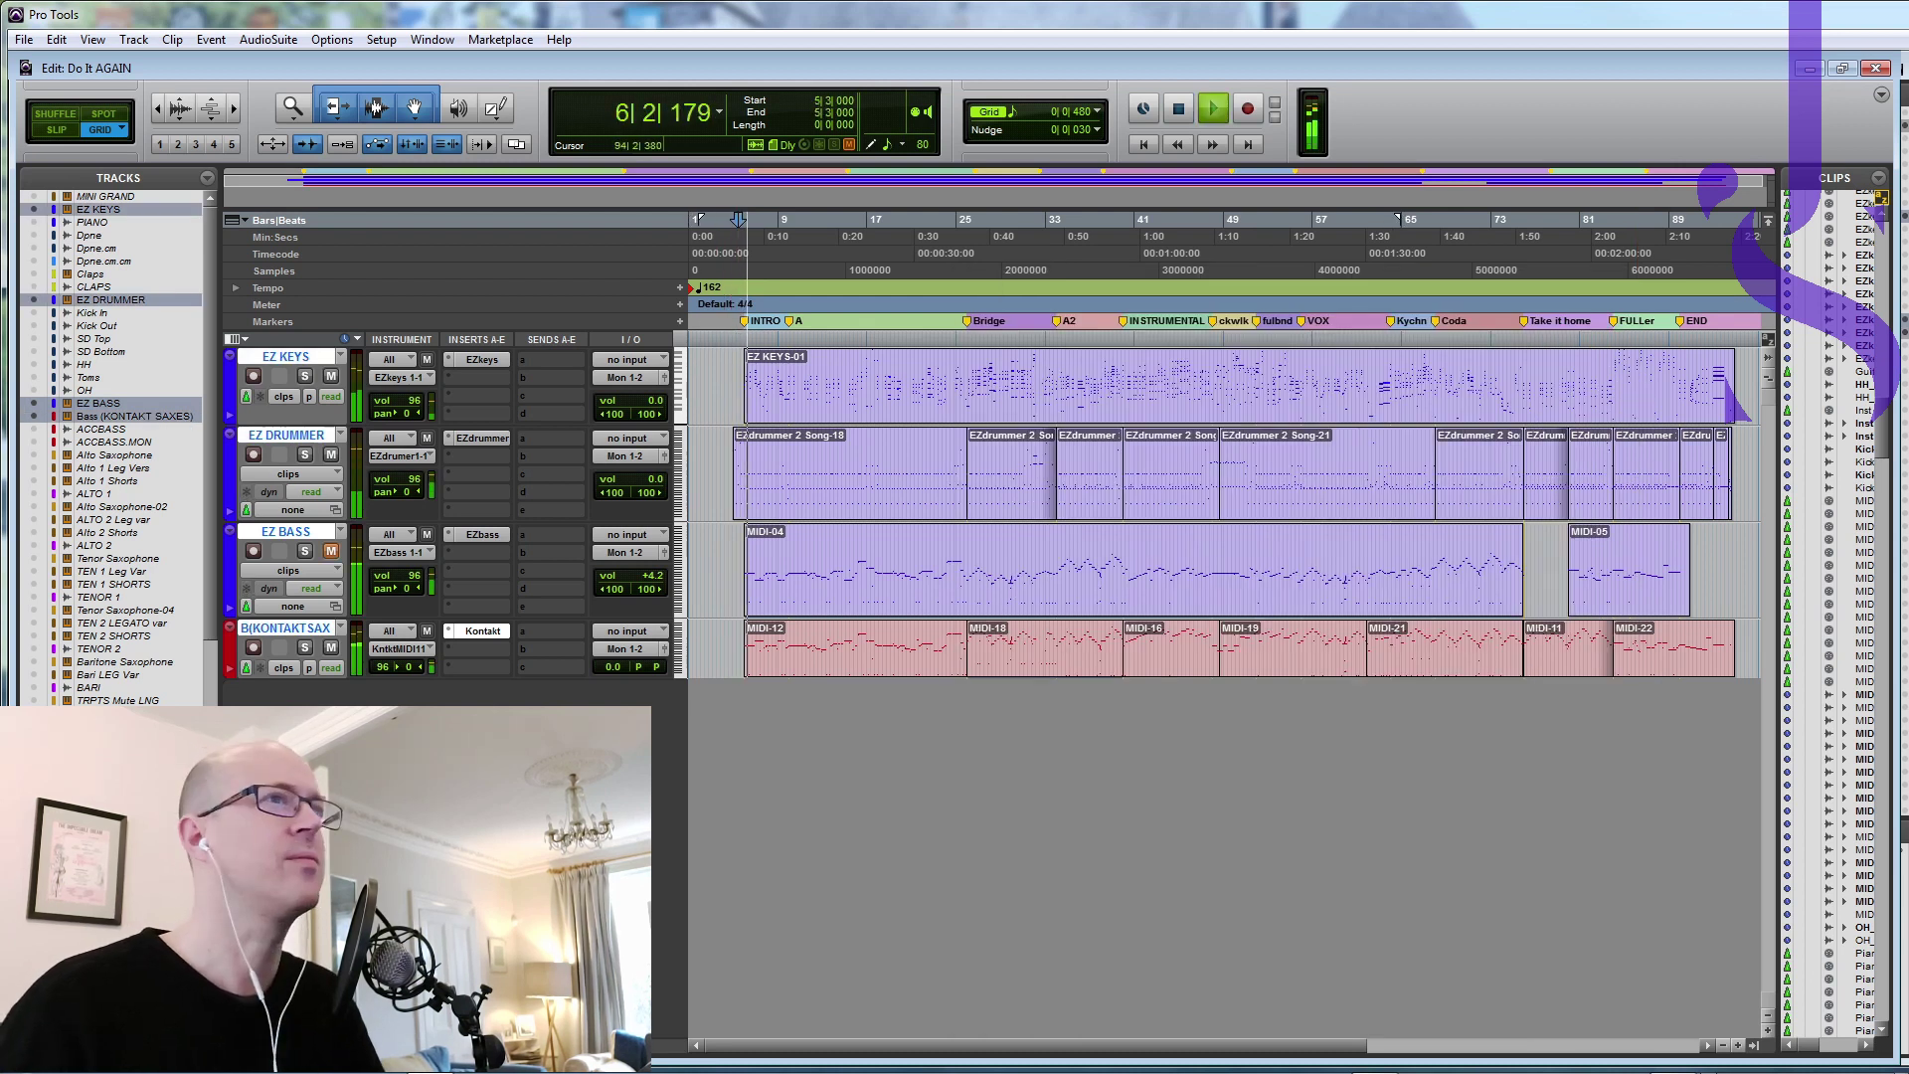
key(ctrl+alt+shift+w)
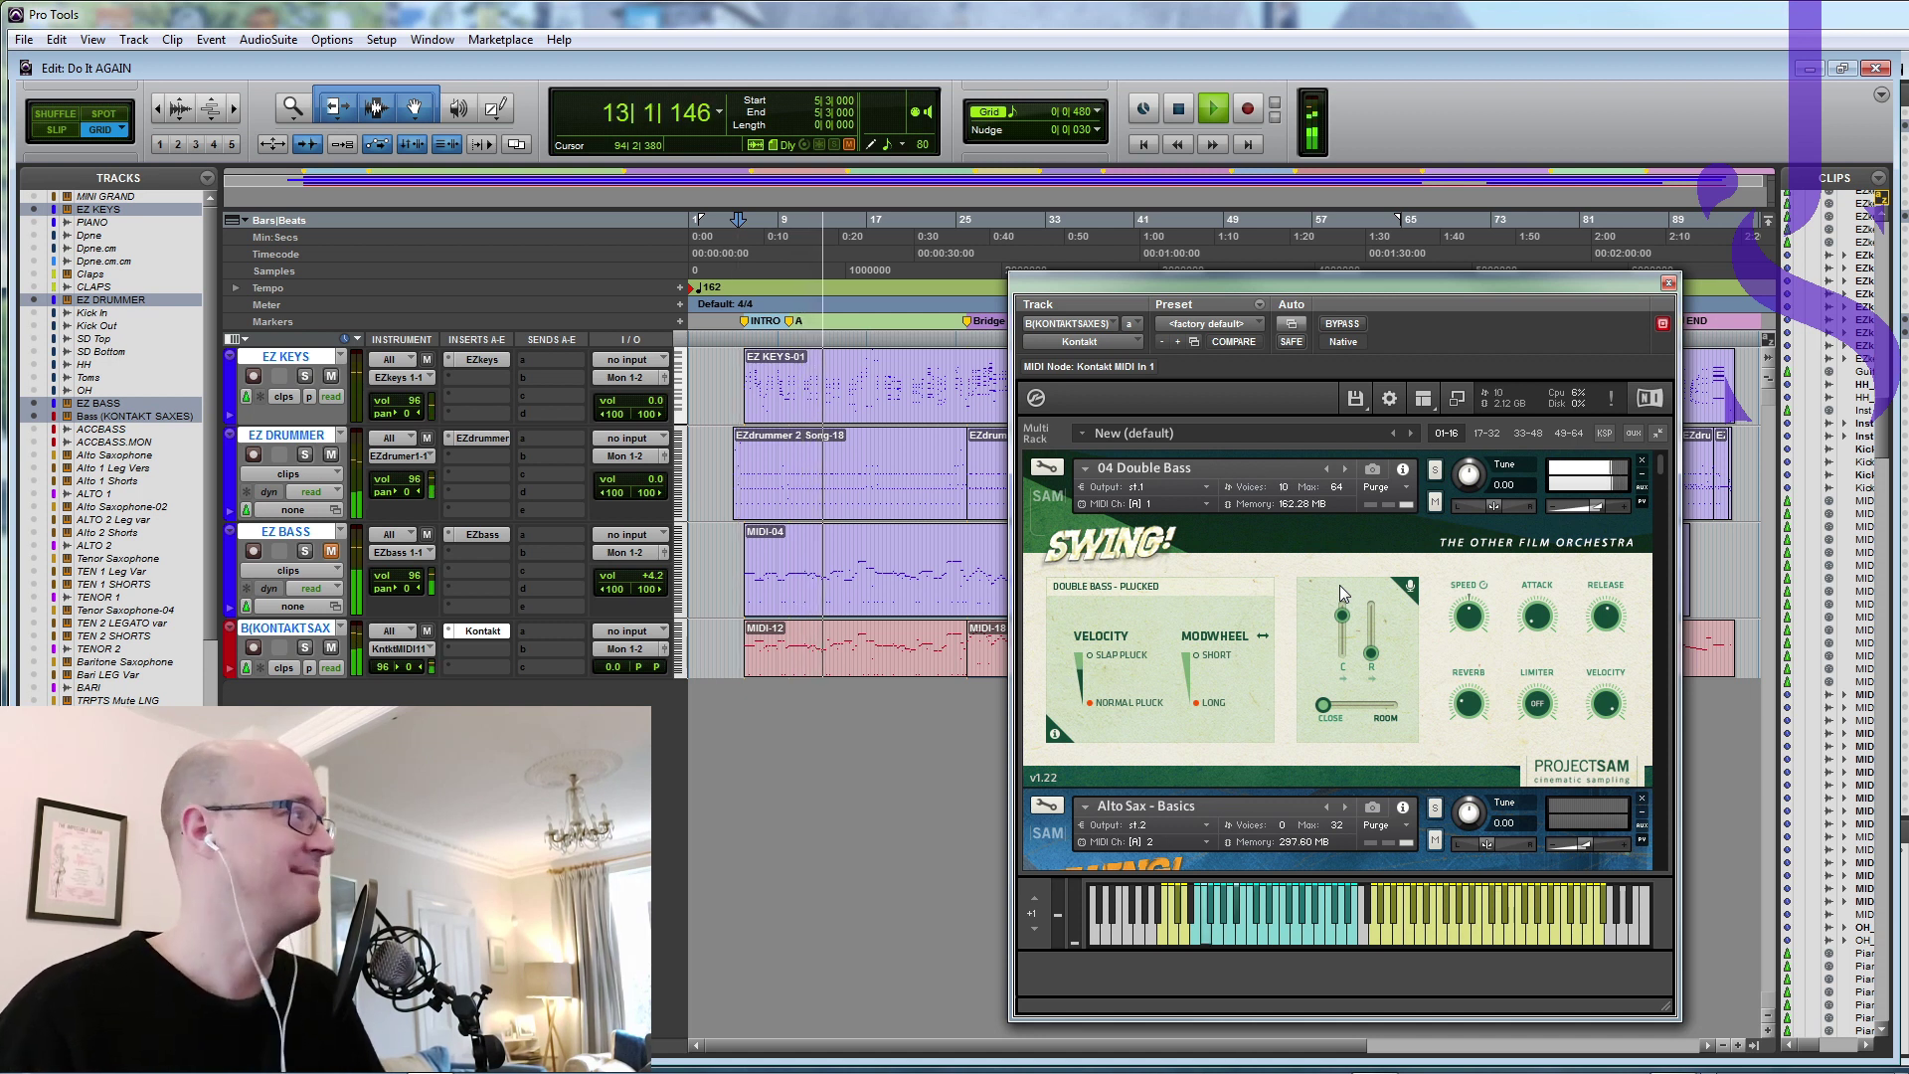
click(1177, 112)
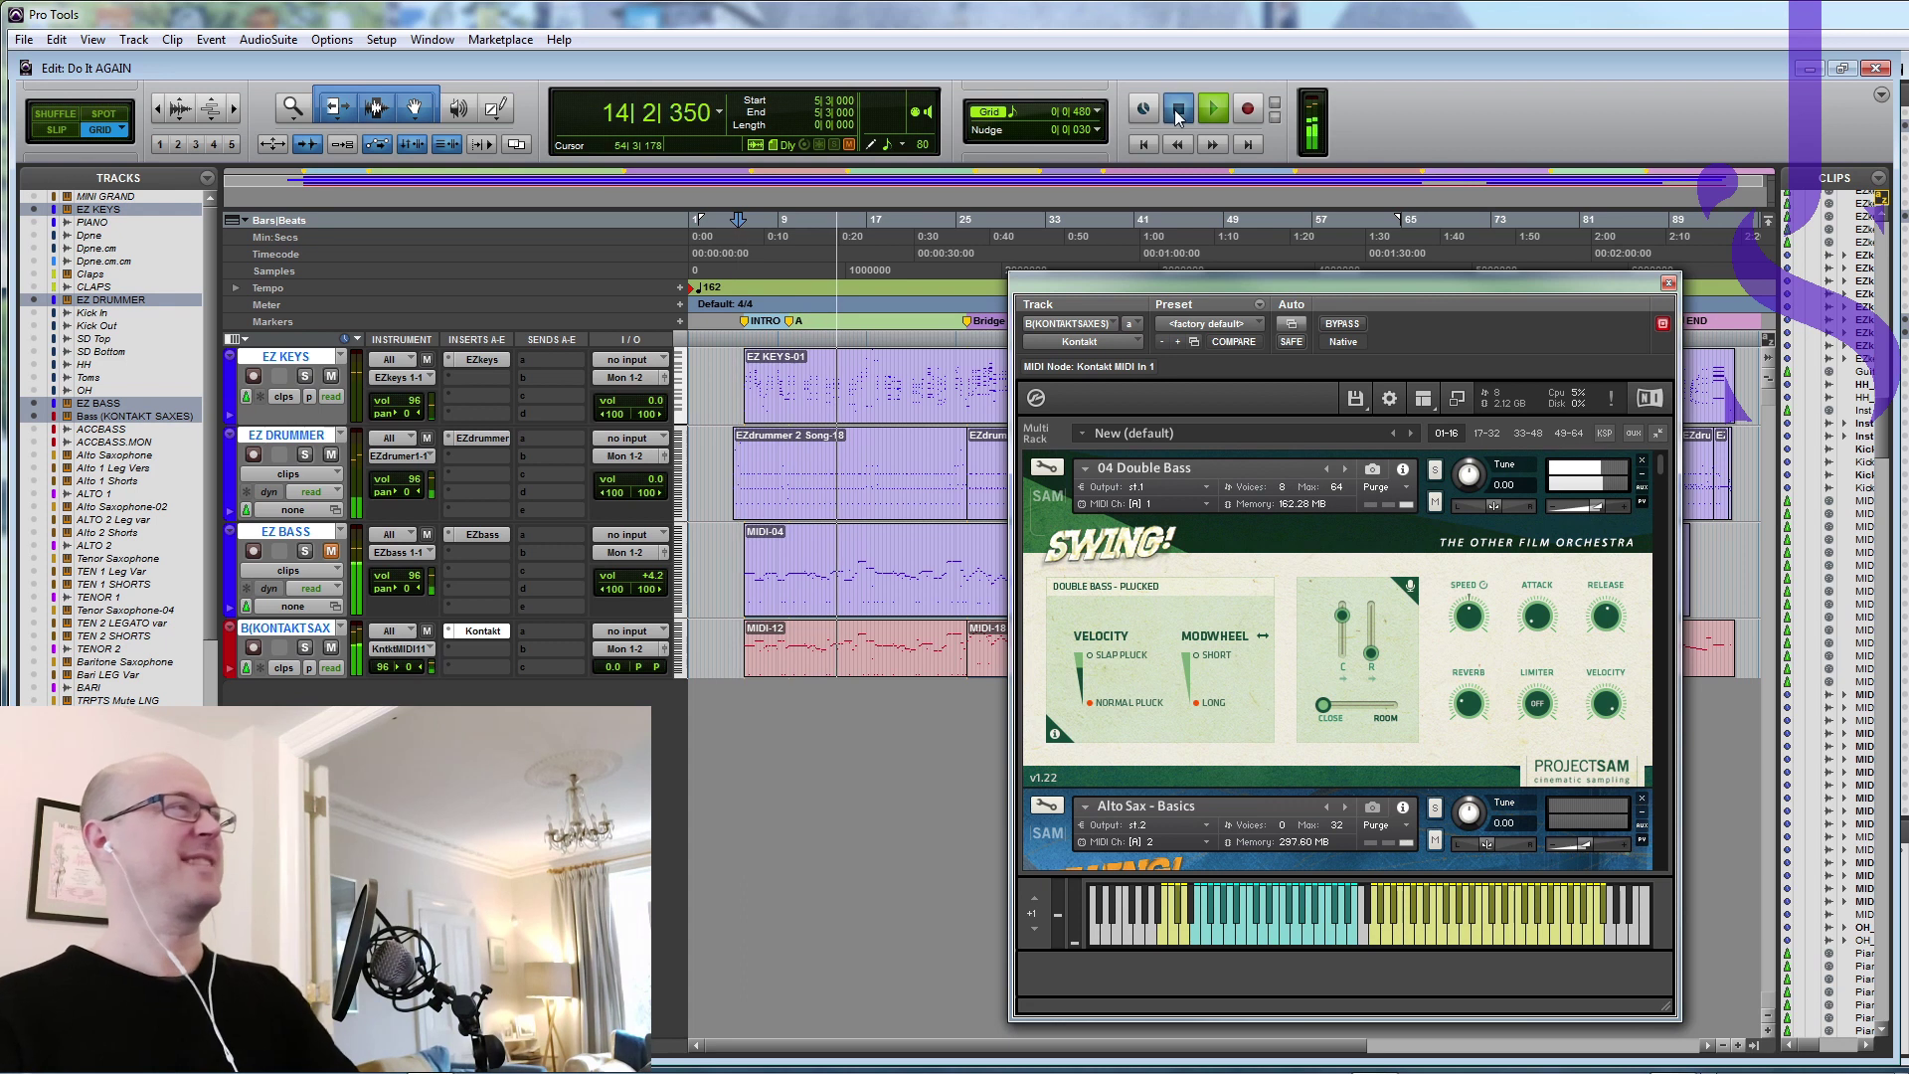
key(ctrl+w)
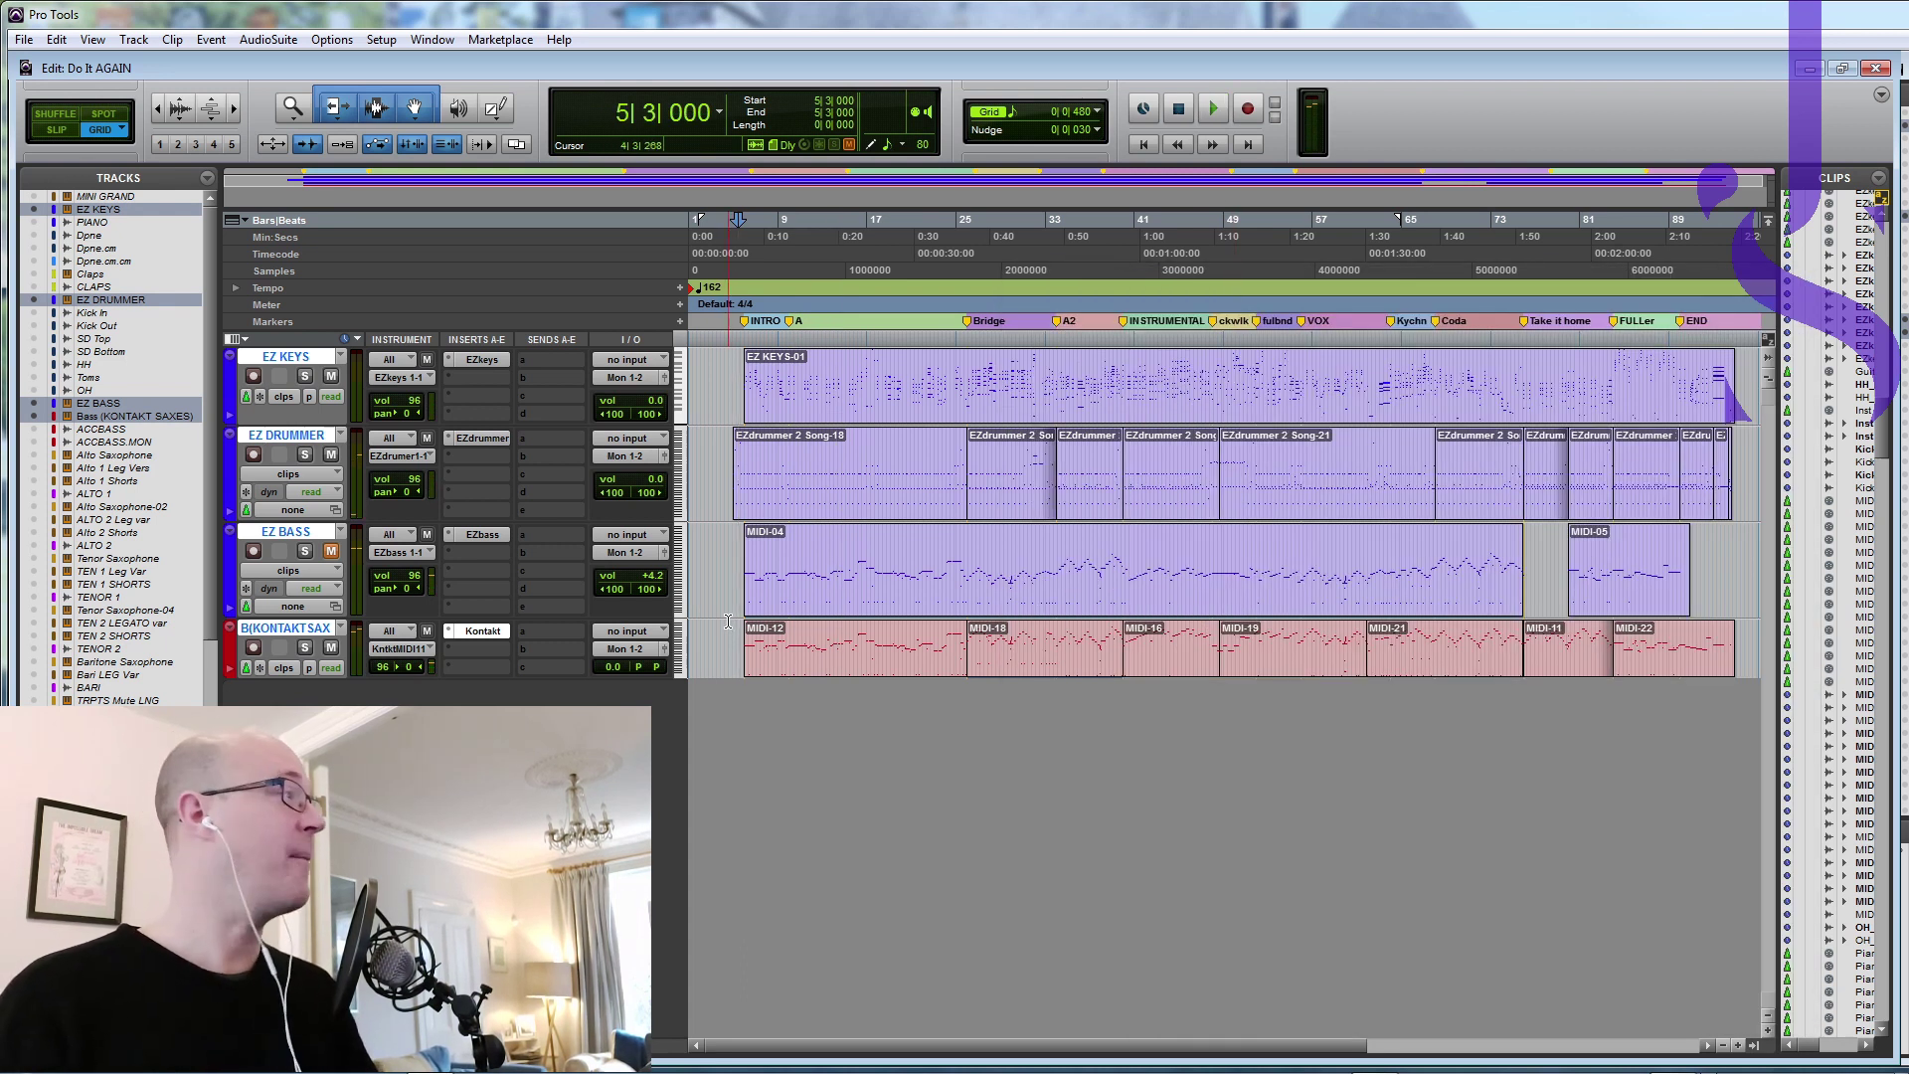
Step: Hide the EZ BASS track and make it inactive
right_click(296, 531)
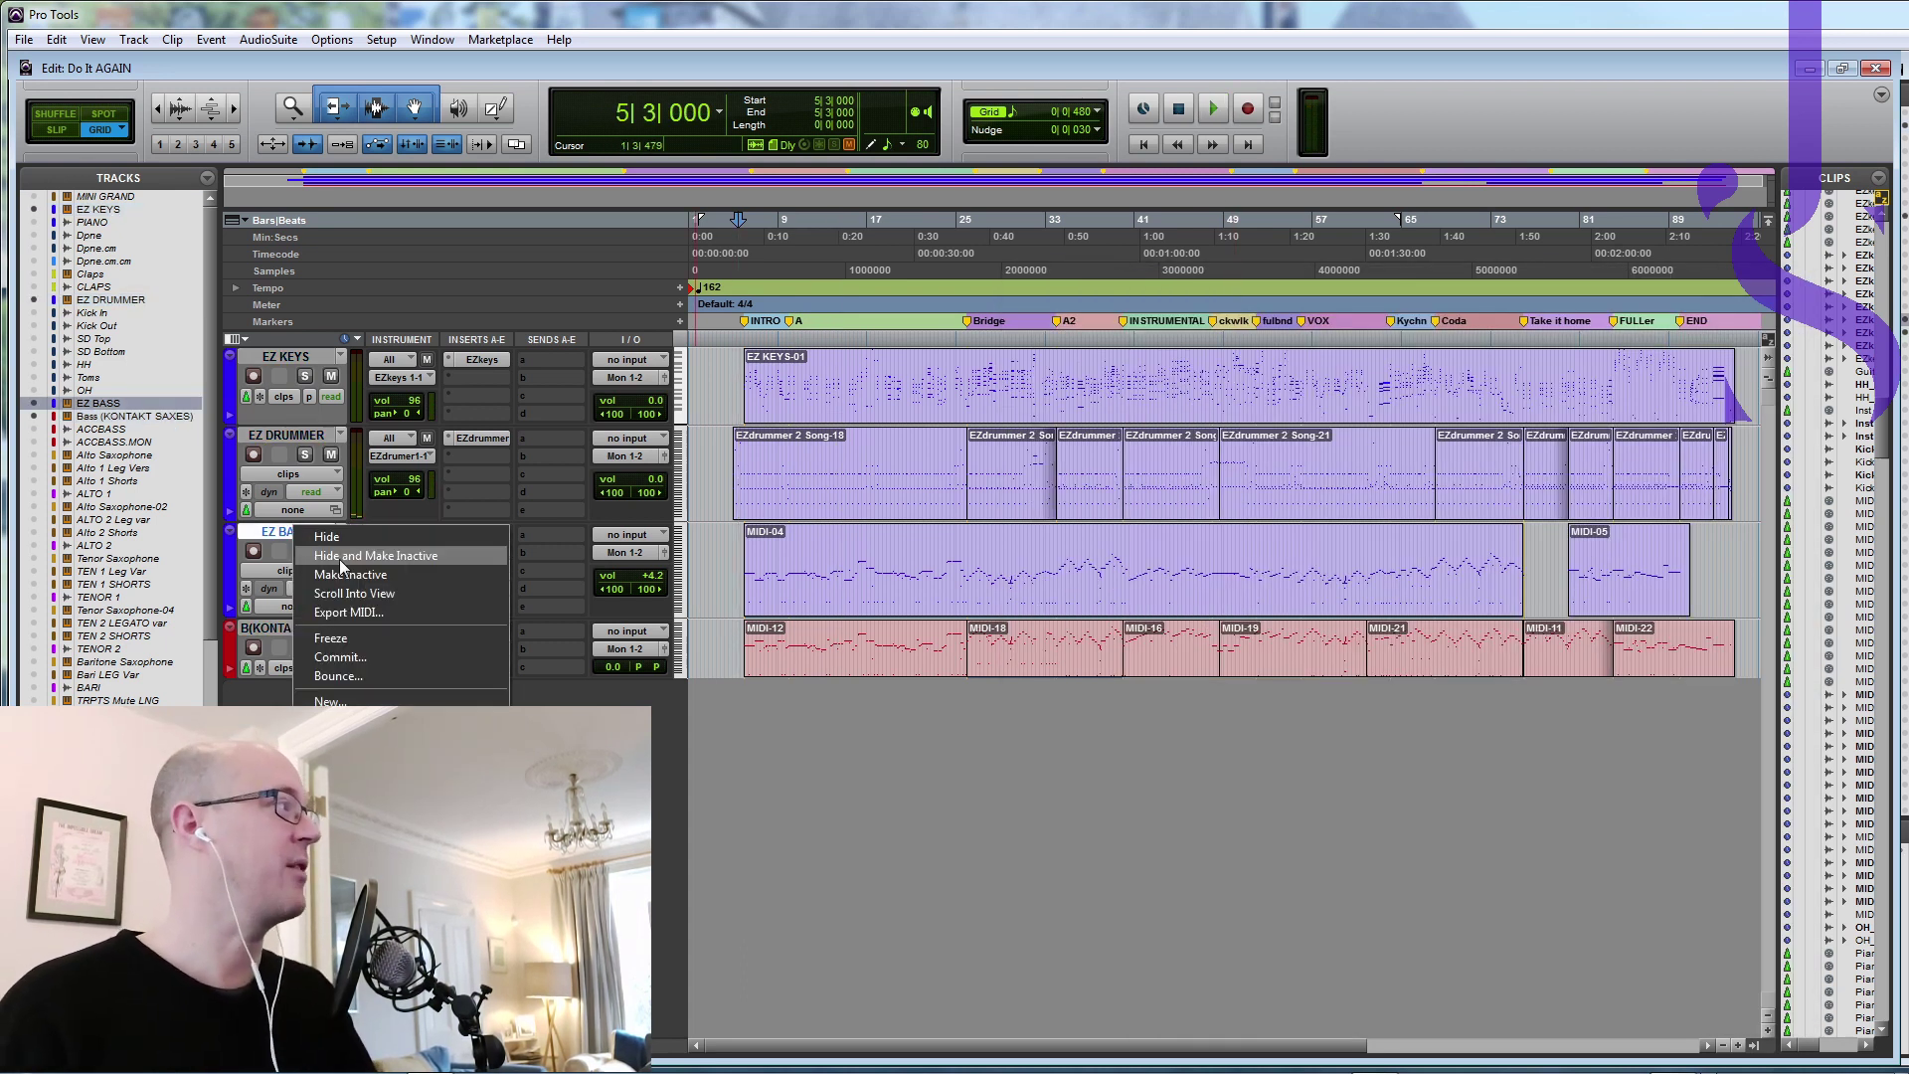
click(343, 557)
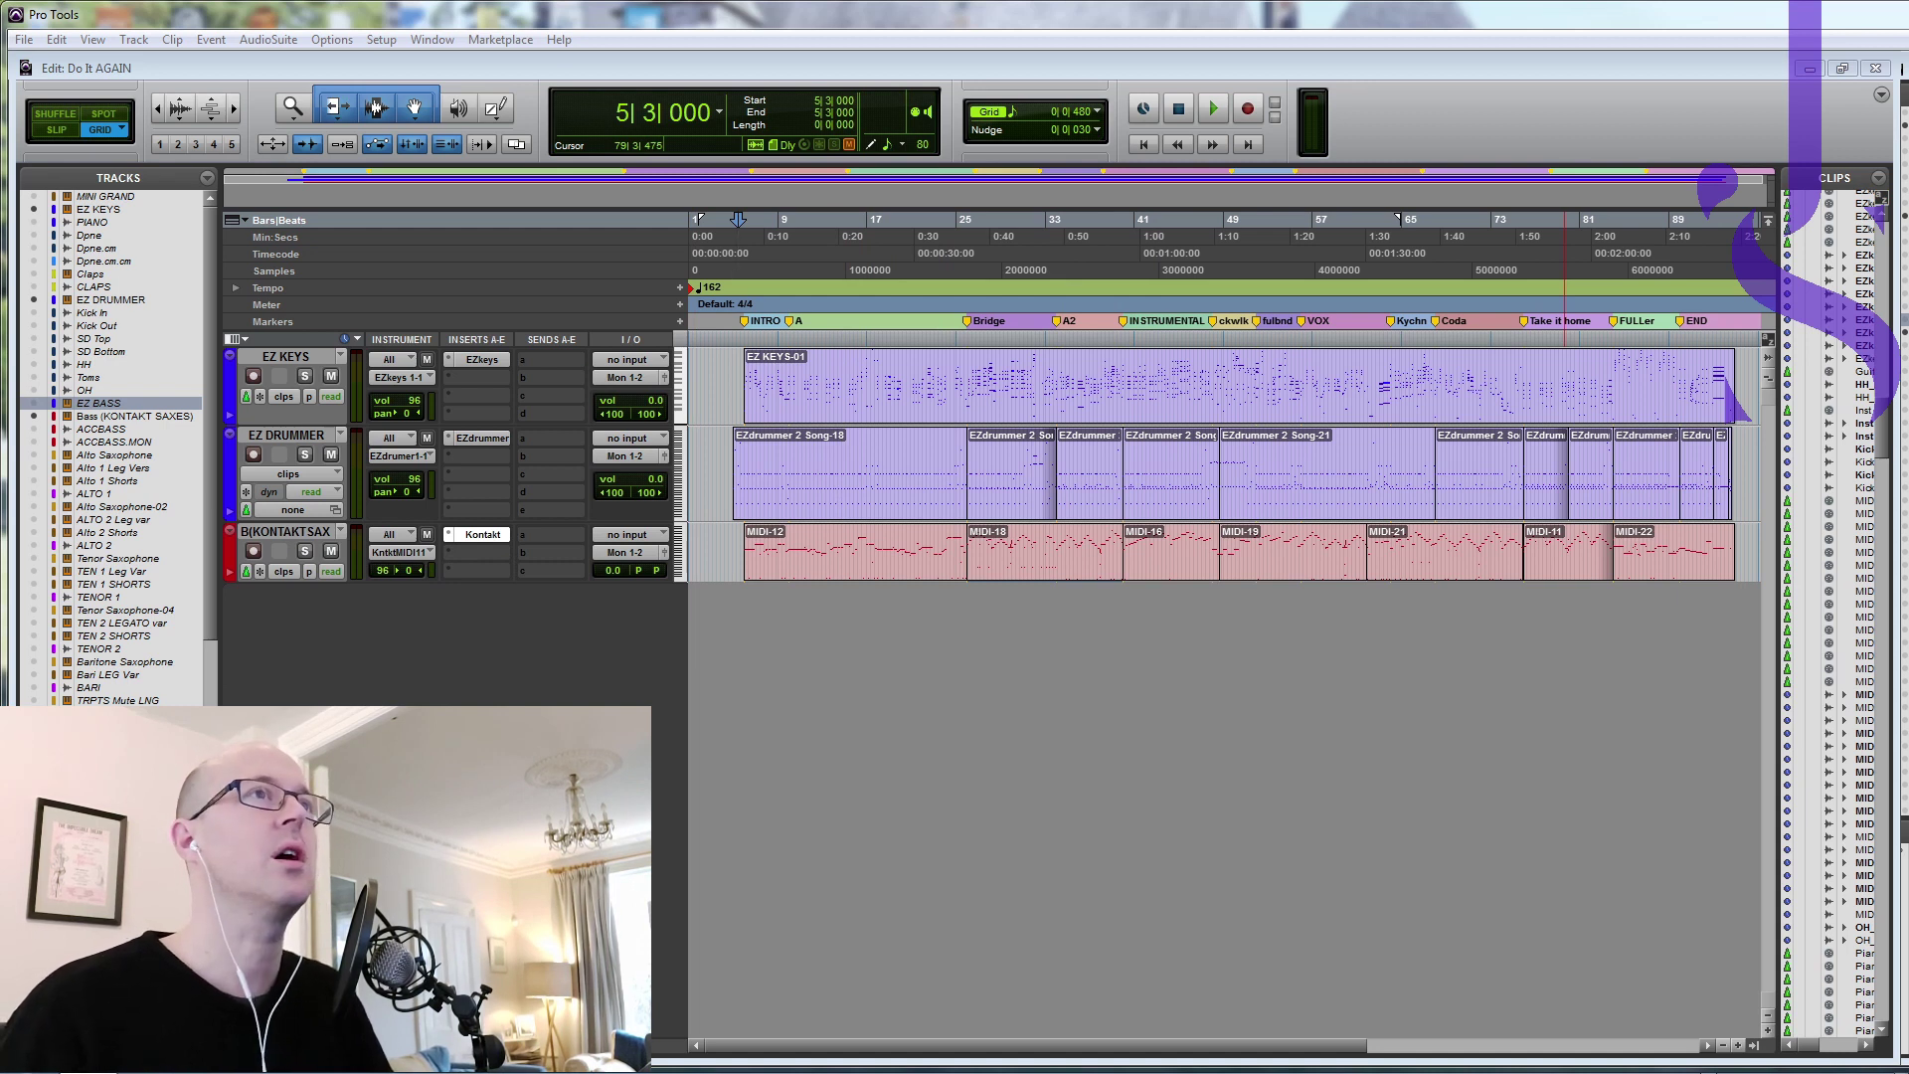
Step: Switch to Adobe Acrobat Reader to view the Do It Again.pdf score, and minimize it to return to Pro Tools
key(alt+Tab)
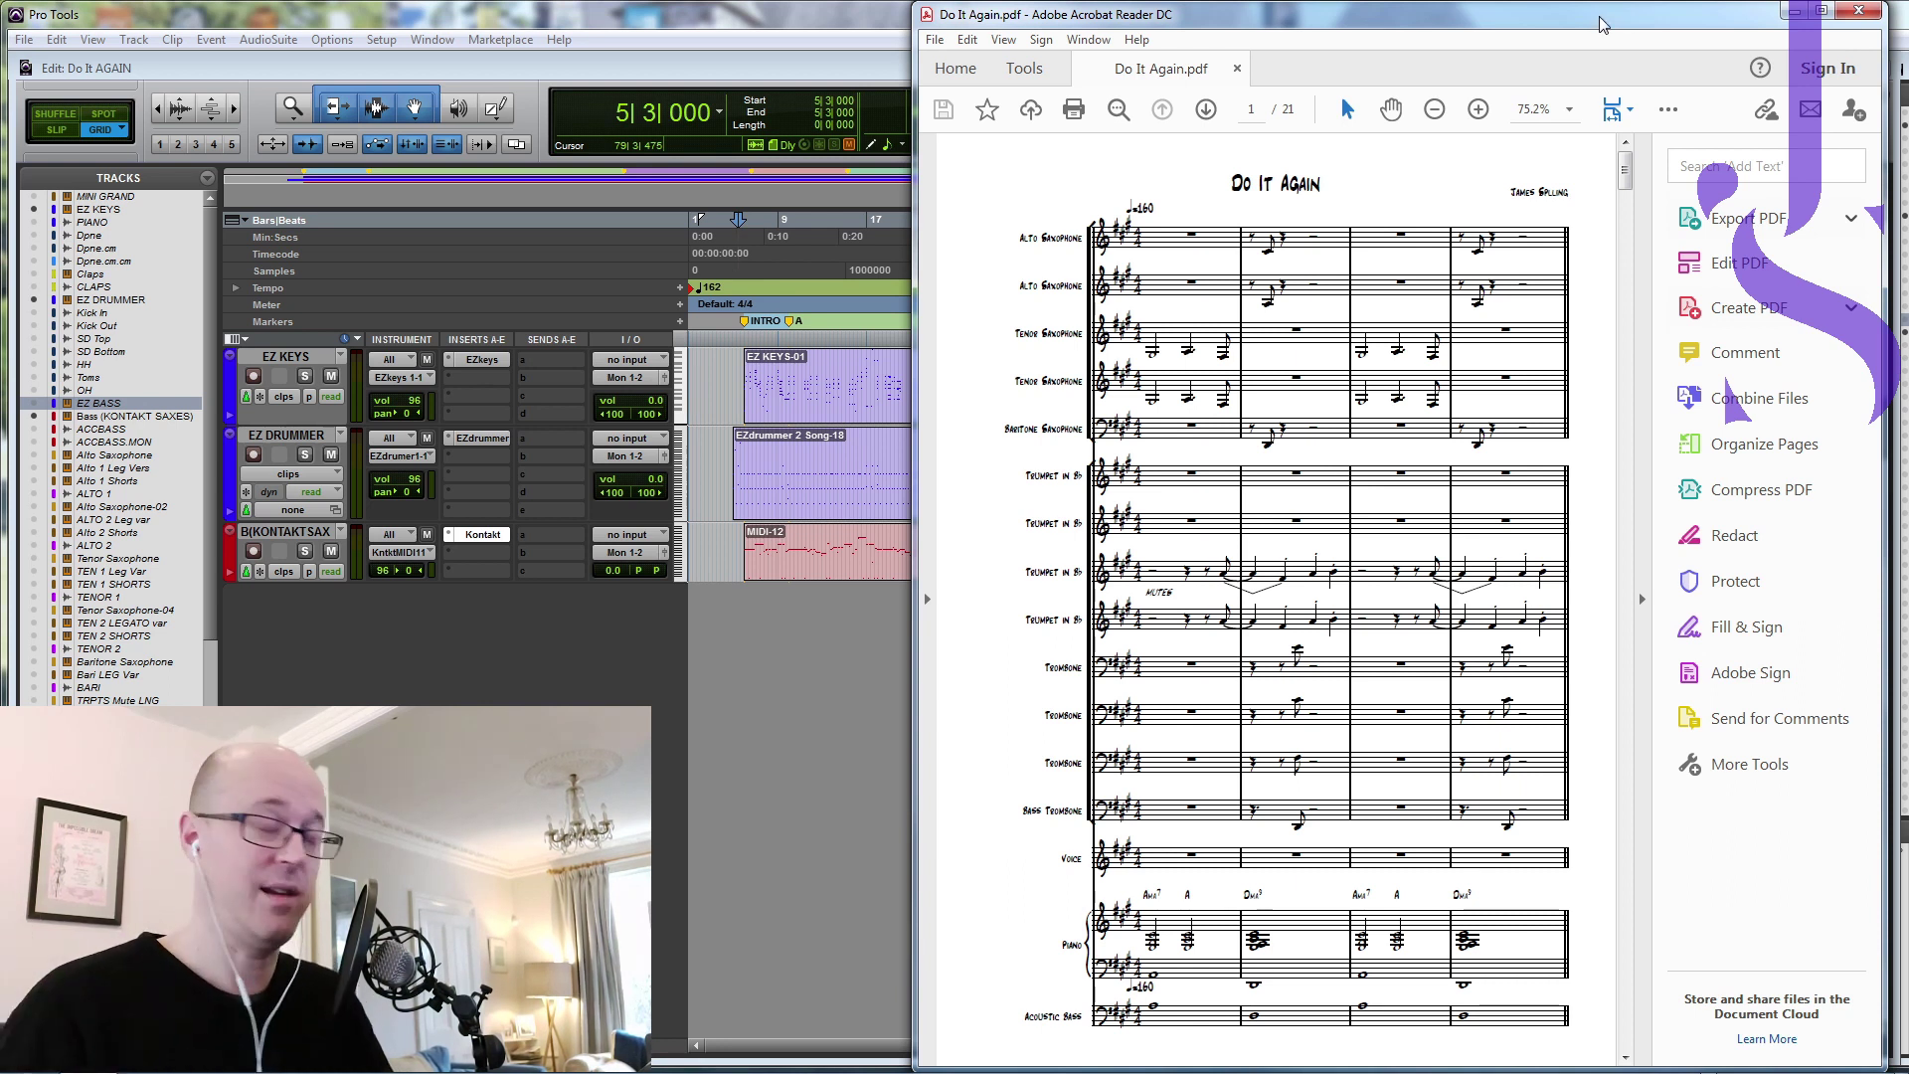
click(1795, 10)
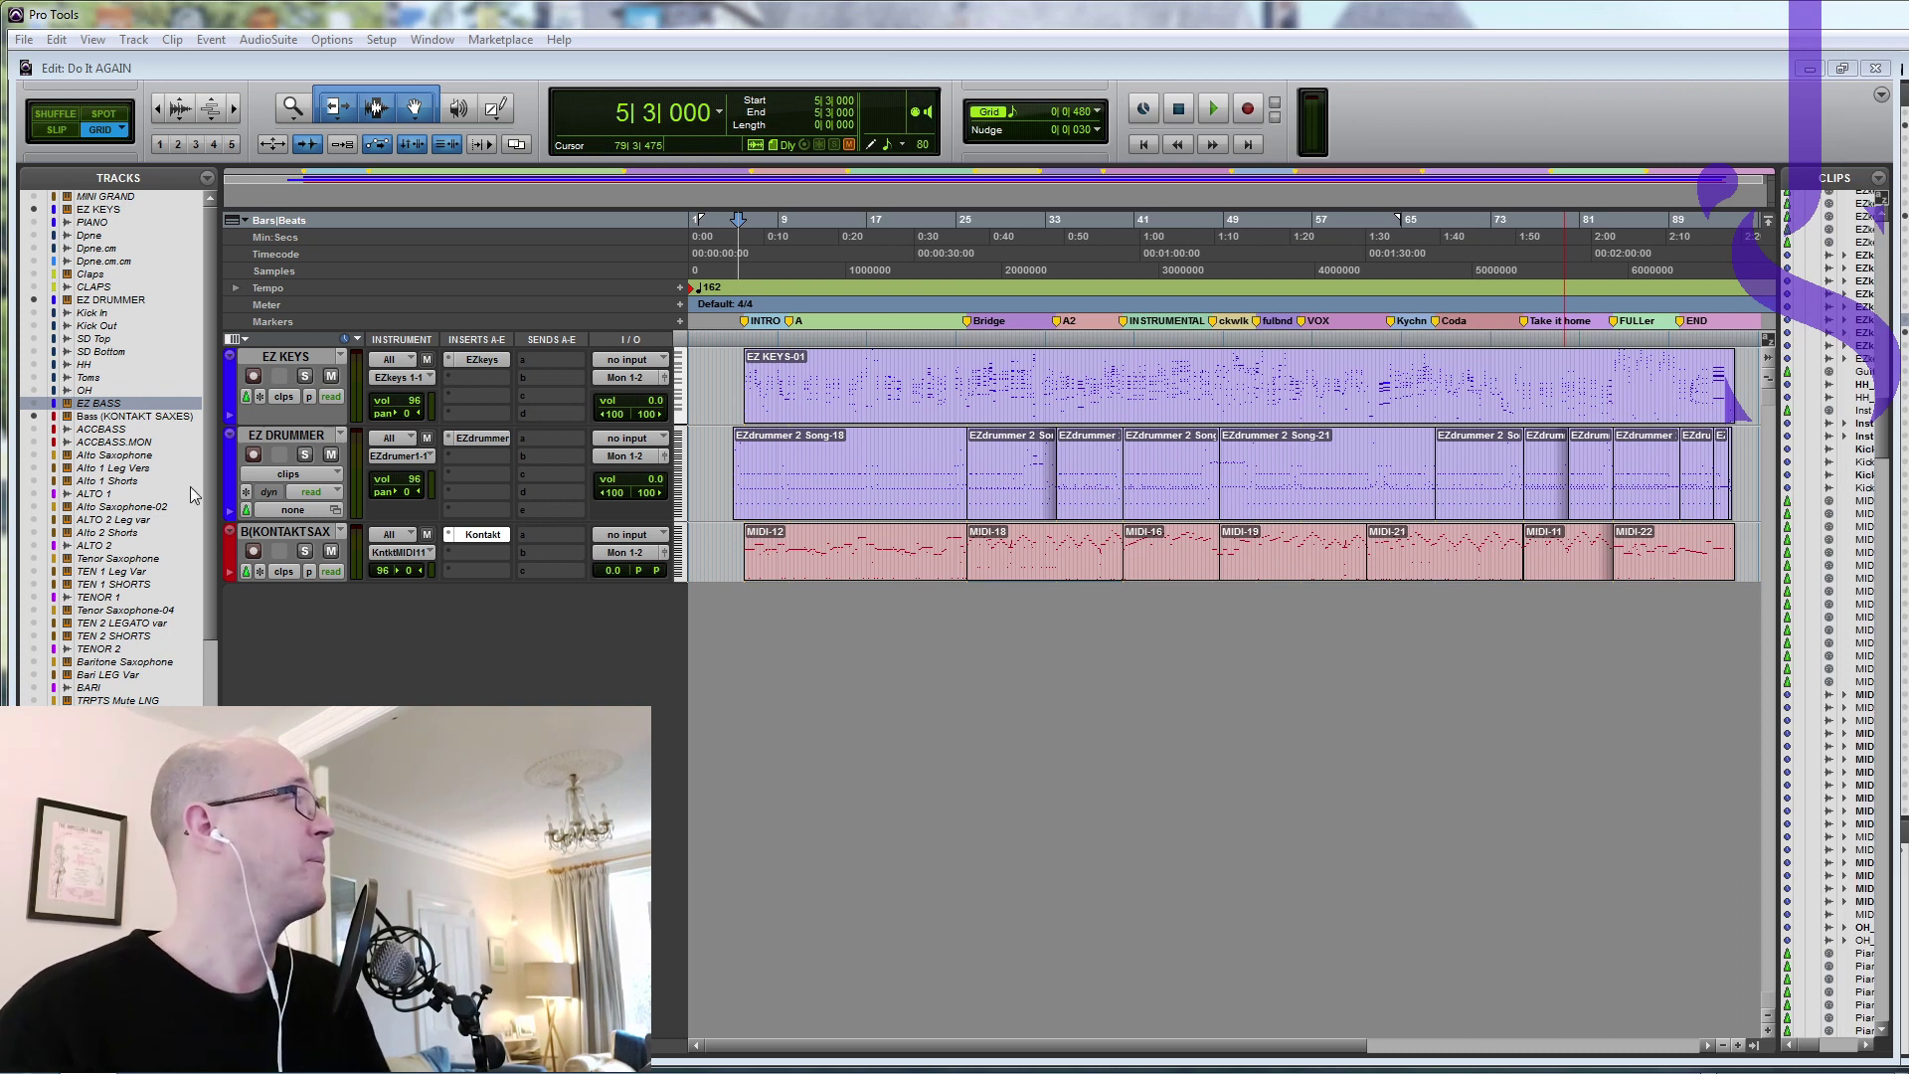
Step: Show the alto, tenor and baritone saxophone instrument tracks, from Alto Saxophone through Bari LEG Var
click(100, 456)
shift+click(107, 480)
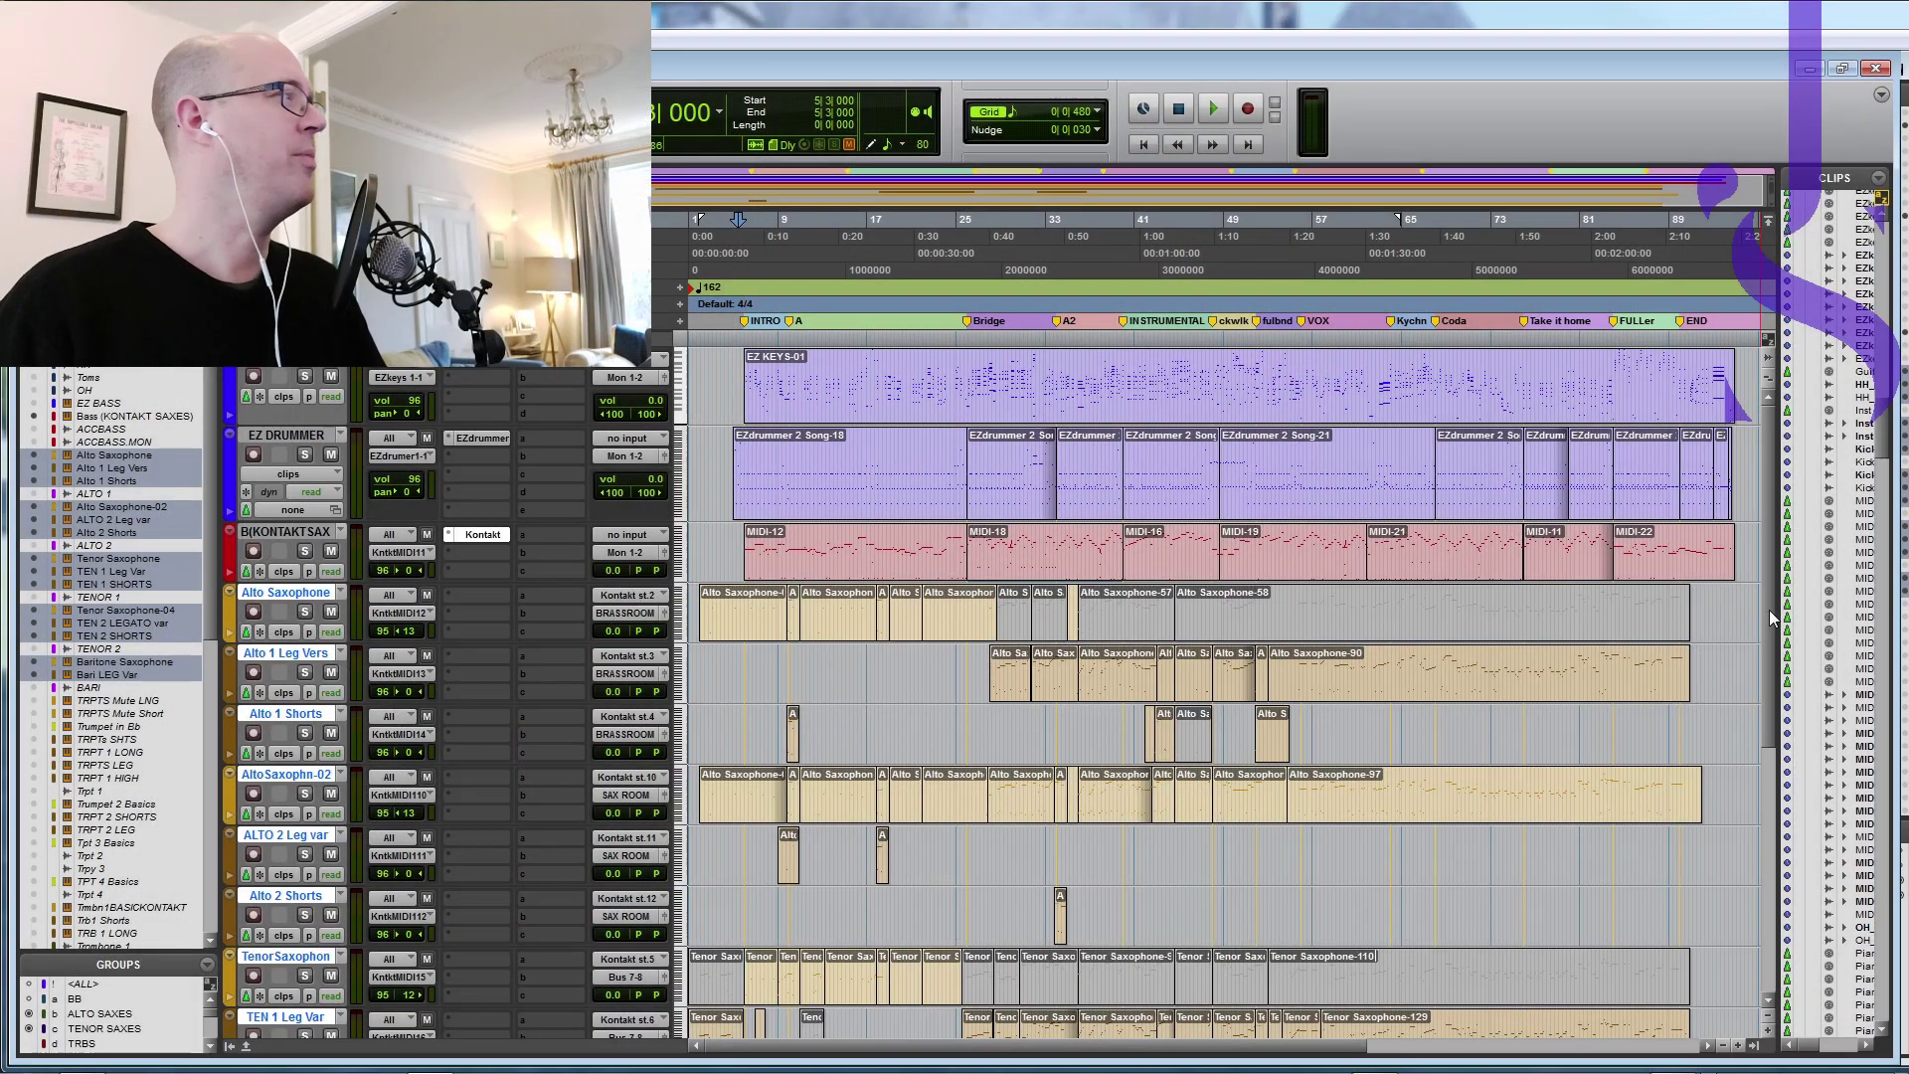
Step: Select all the clips on the Alto Saxophone-02 track, from bar 2 to bar 92
scroll(1770, 617, down, 1)
scroll(1773, 640, down, 3)
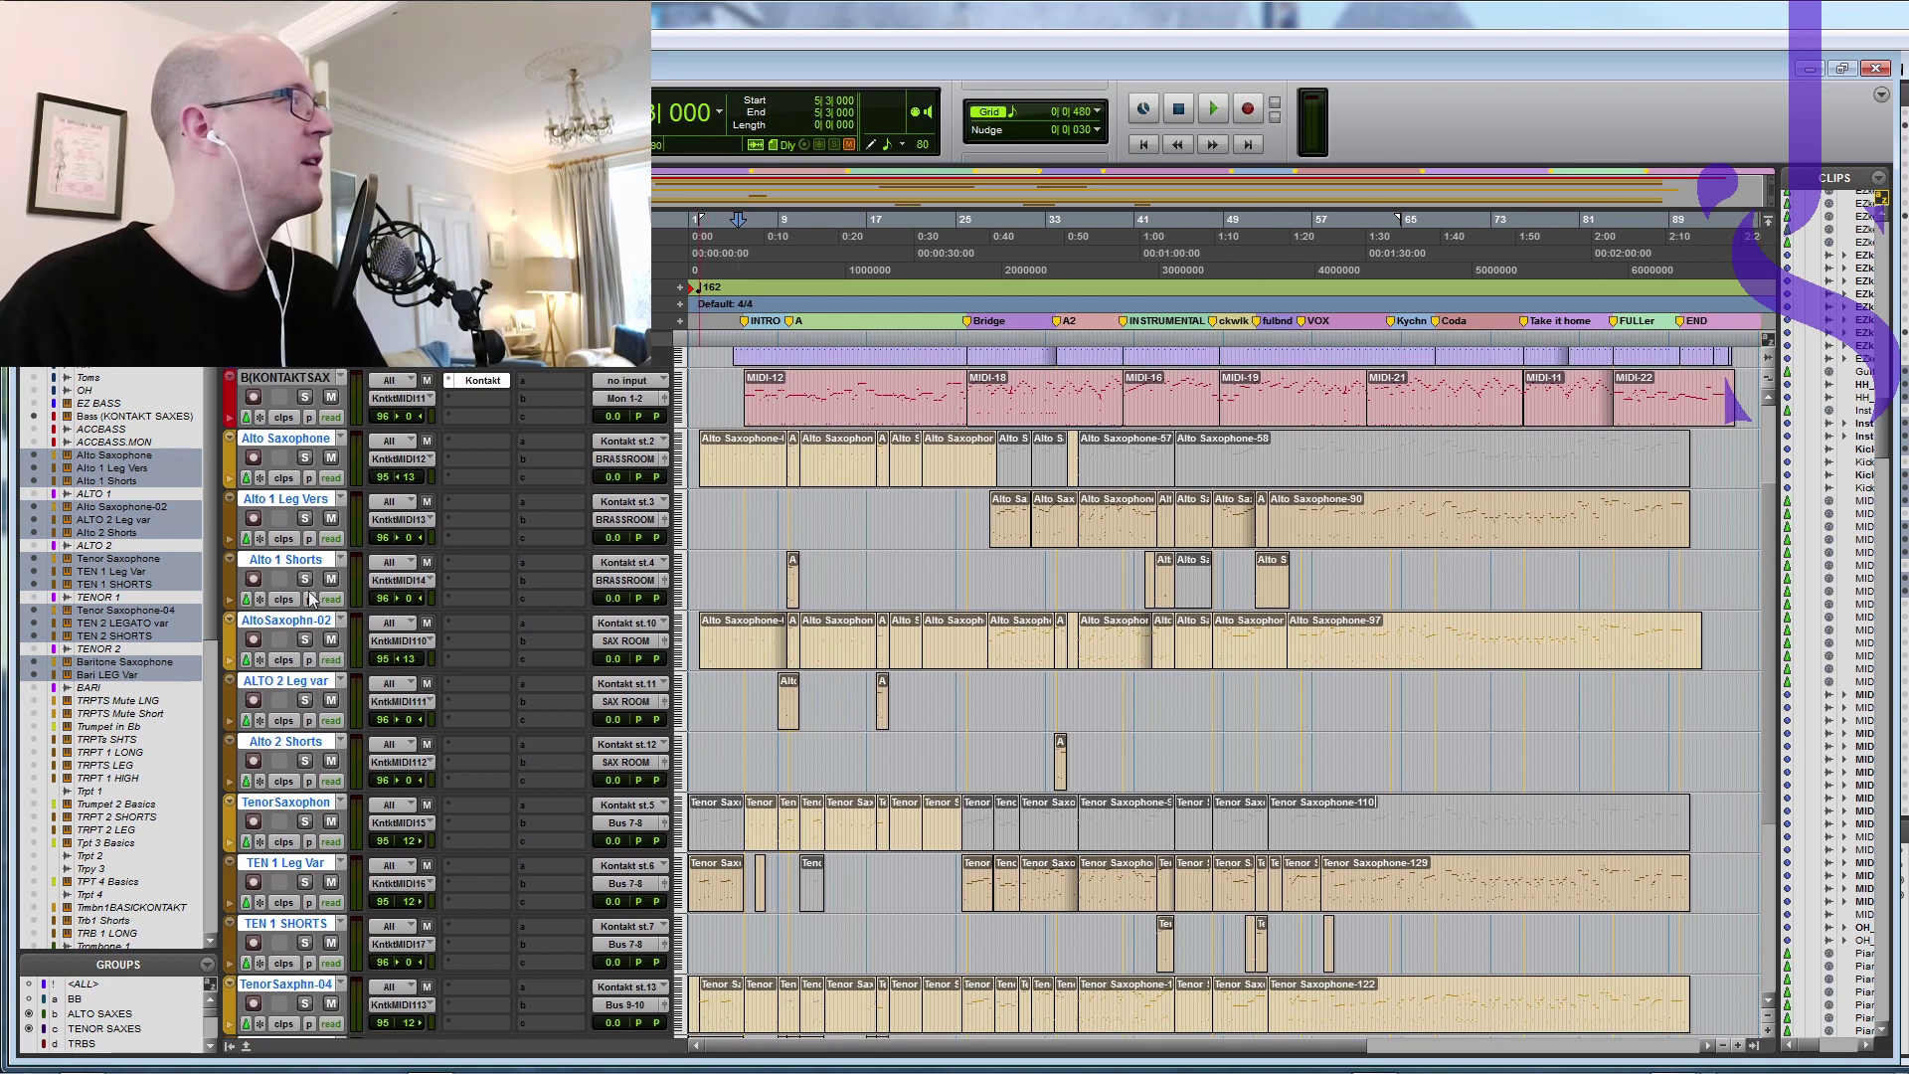
click(290, 618)
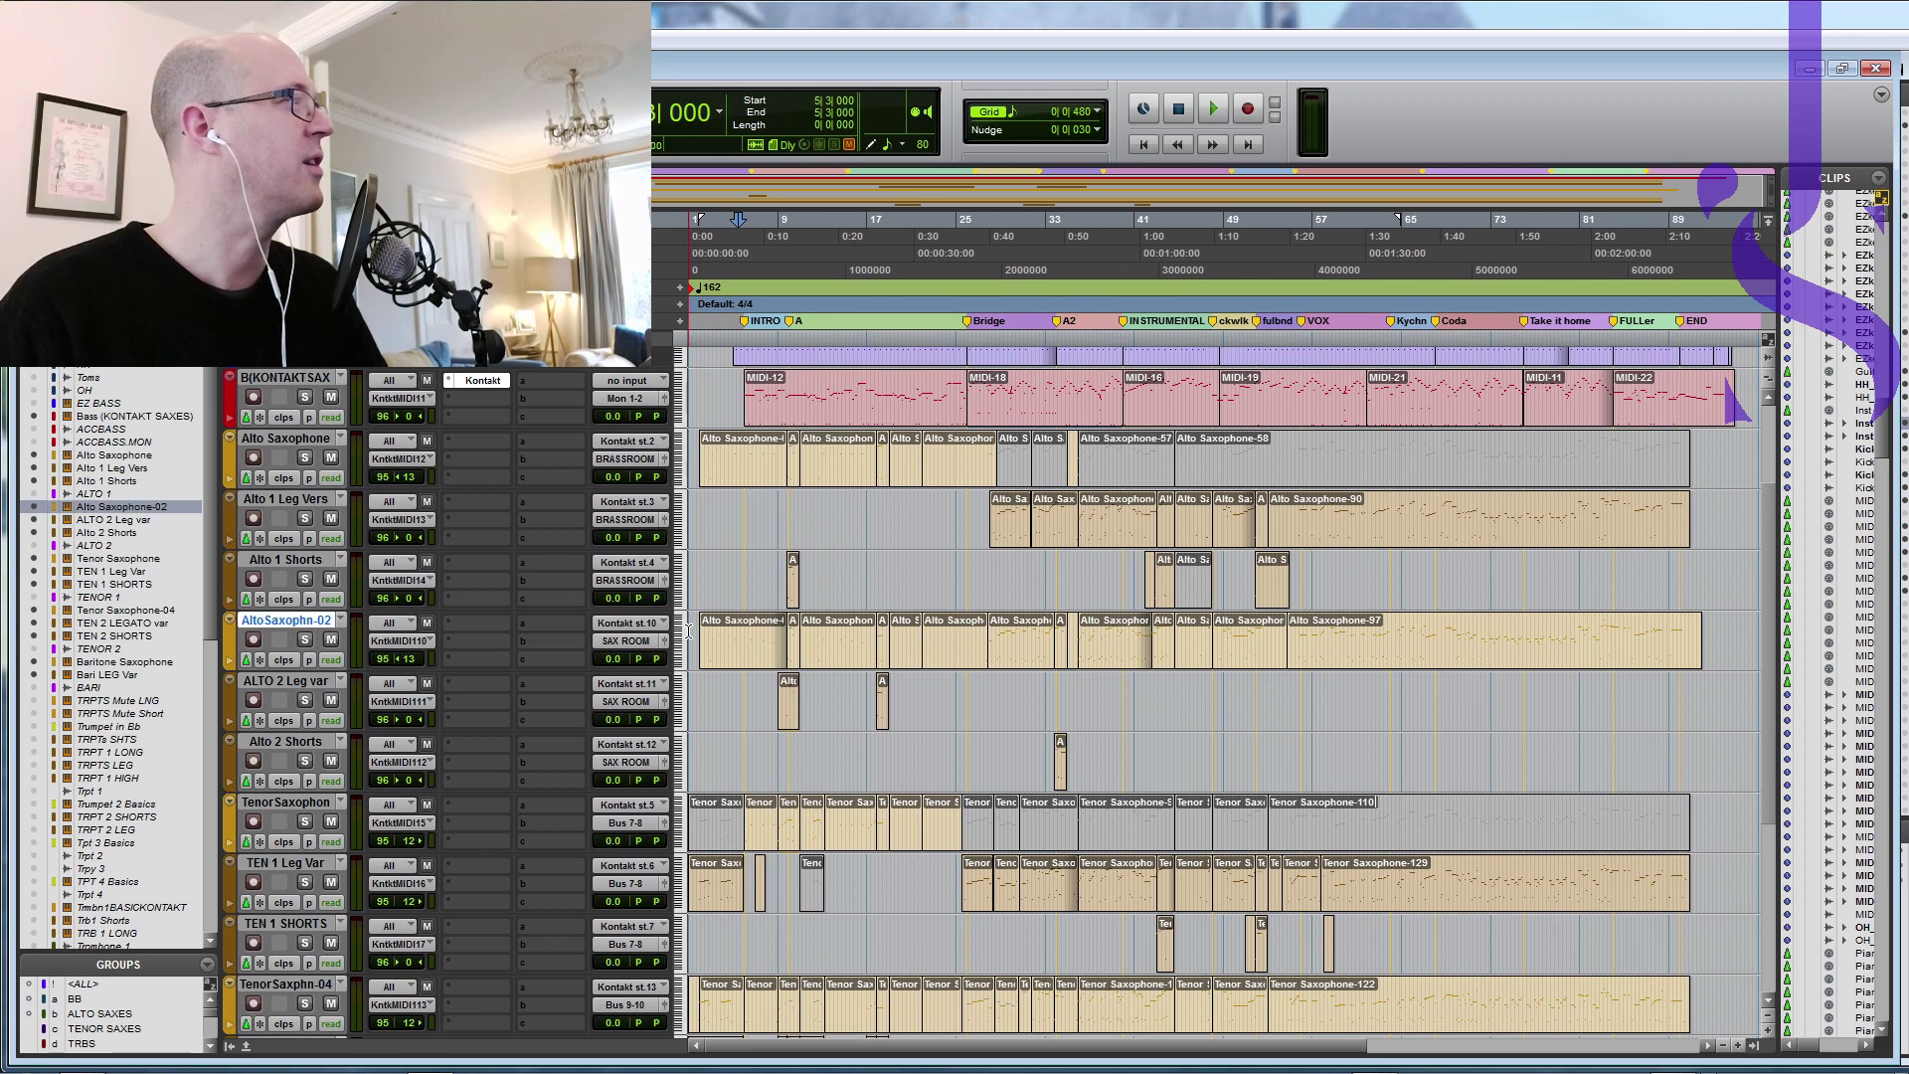
drag(700, 651, 786, 651)
key(alt+shift+Return)
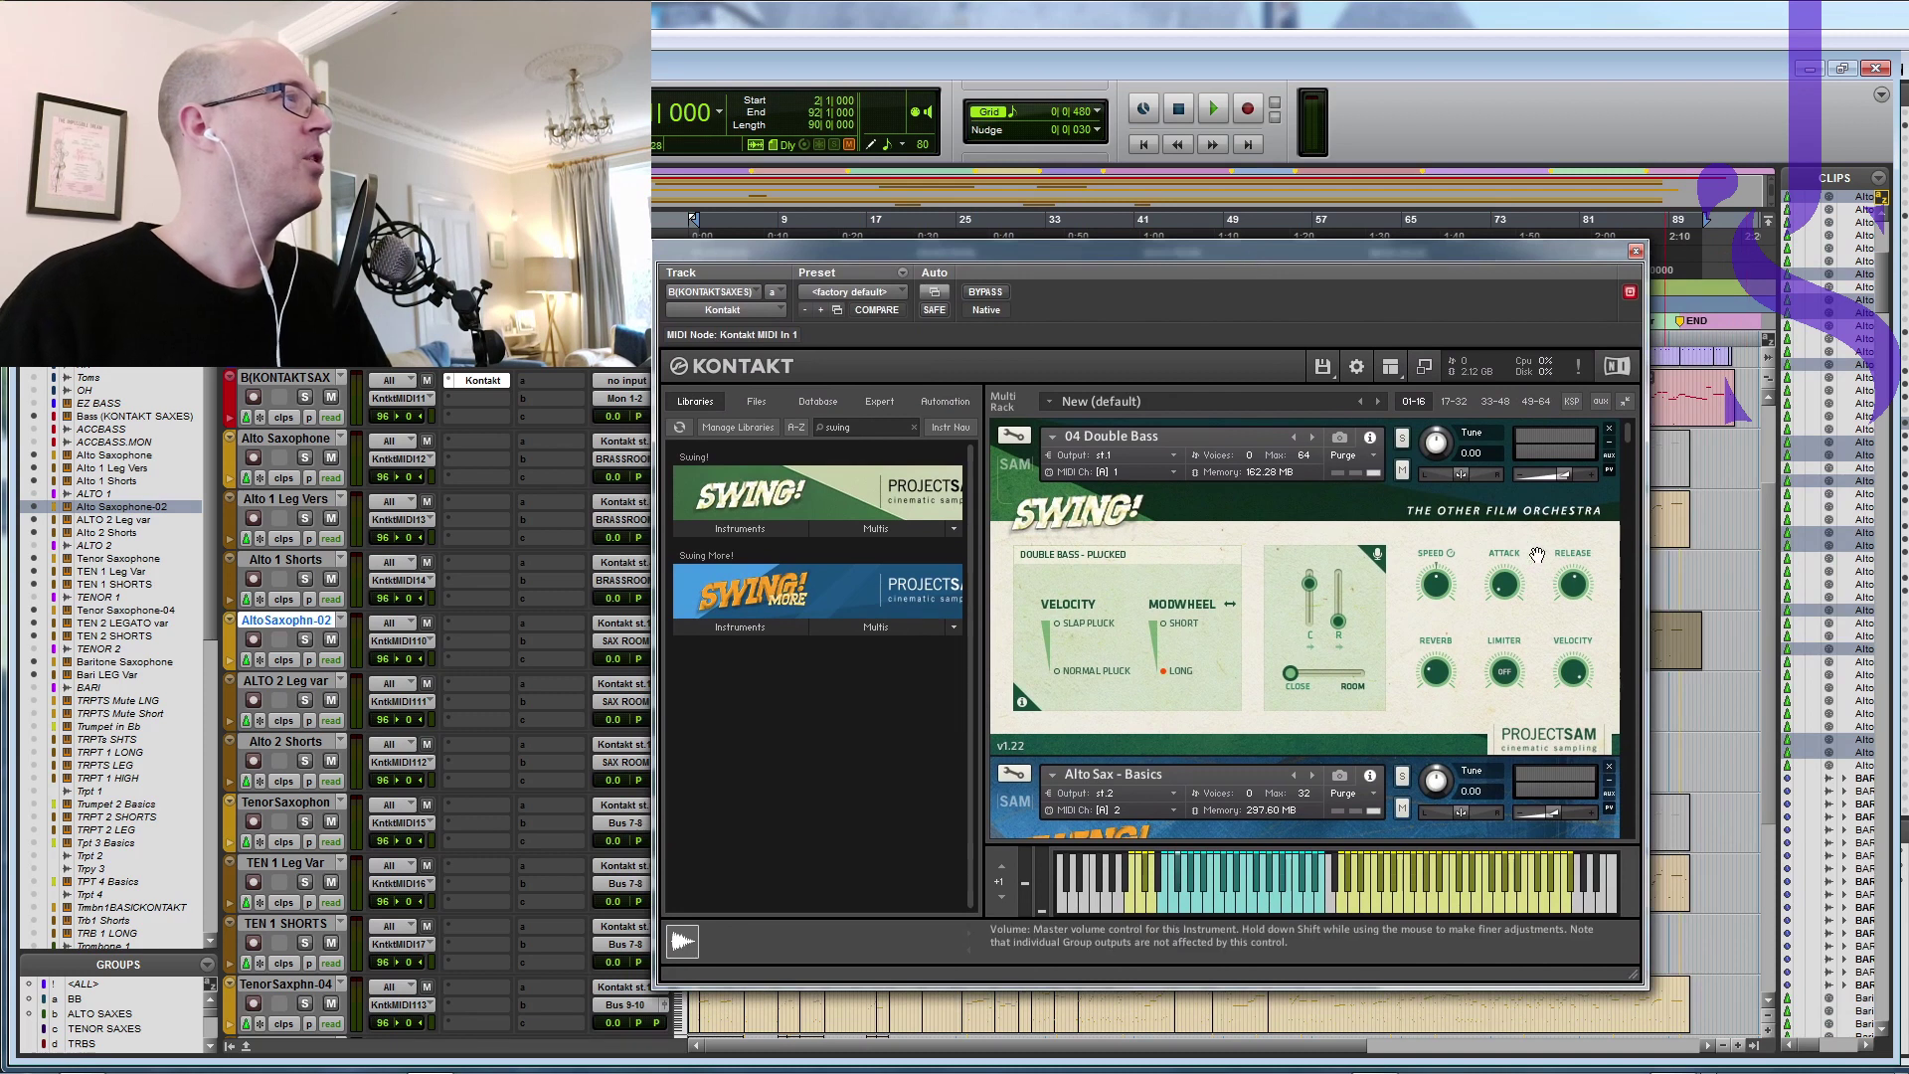
Step: Look through the Swing! and Swing More! patches loaded in Kontakt, including Alto Sax - Basics, and close the window
scroll(1628, 442, down, 5)
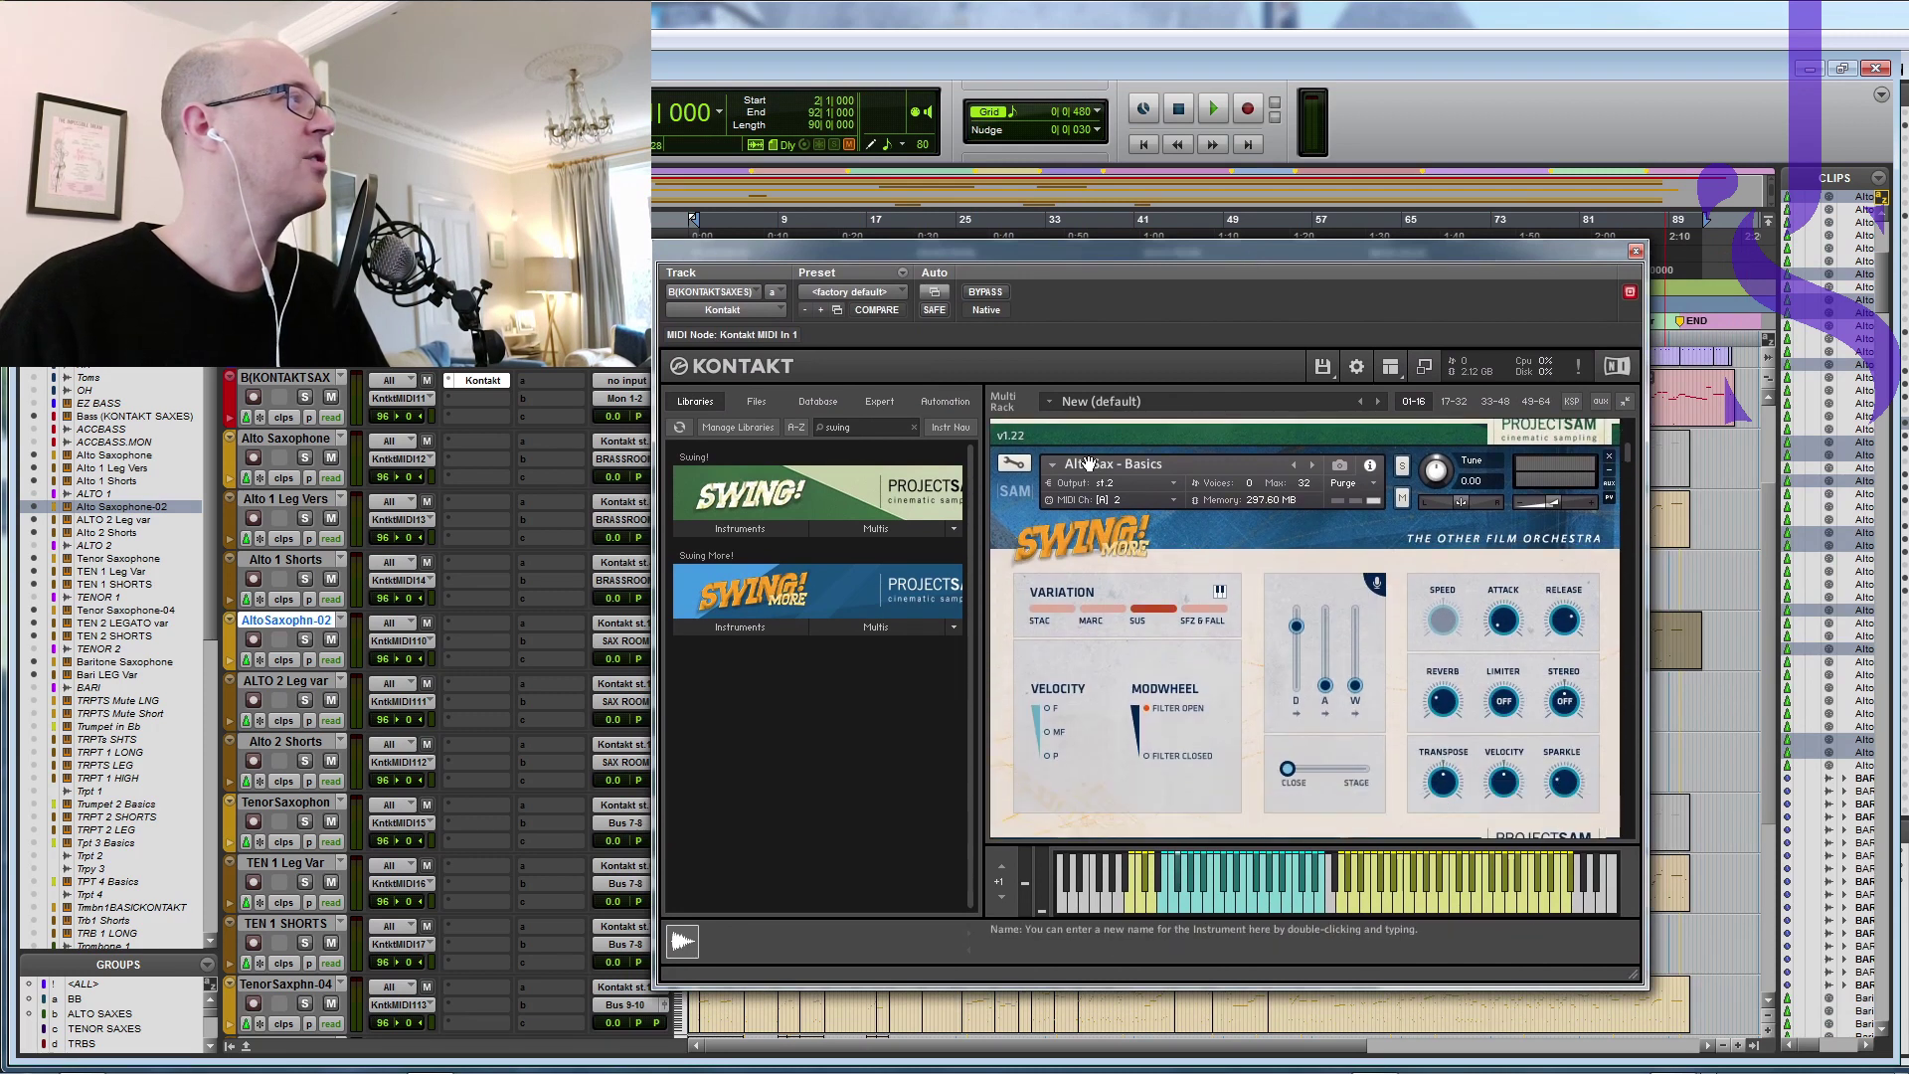
drag(1628, 461, 1313, 296)
key(ctrl+w)
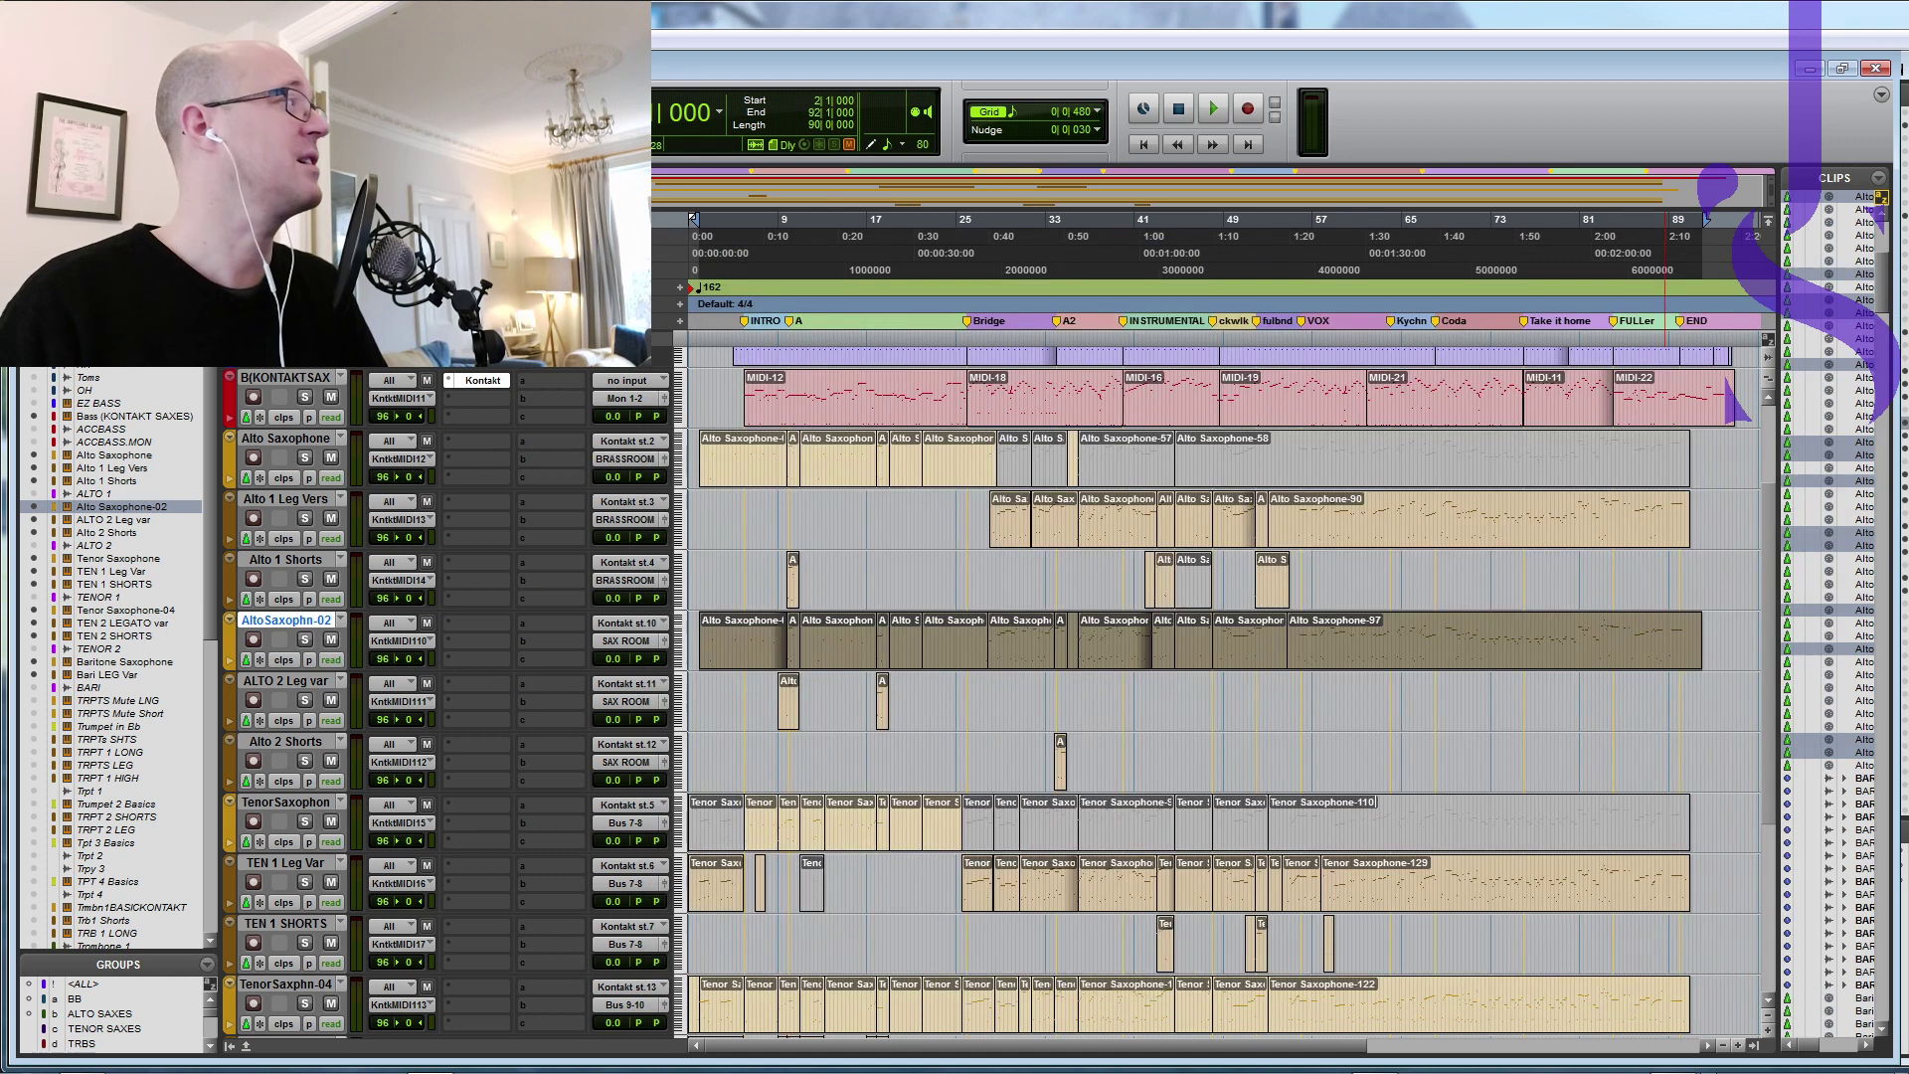
Step: Look over the alto, tenor and baritone saxophone tracks in the session, down to Bari LEG Var
scroll(1770, 625, down, 3)
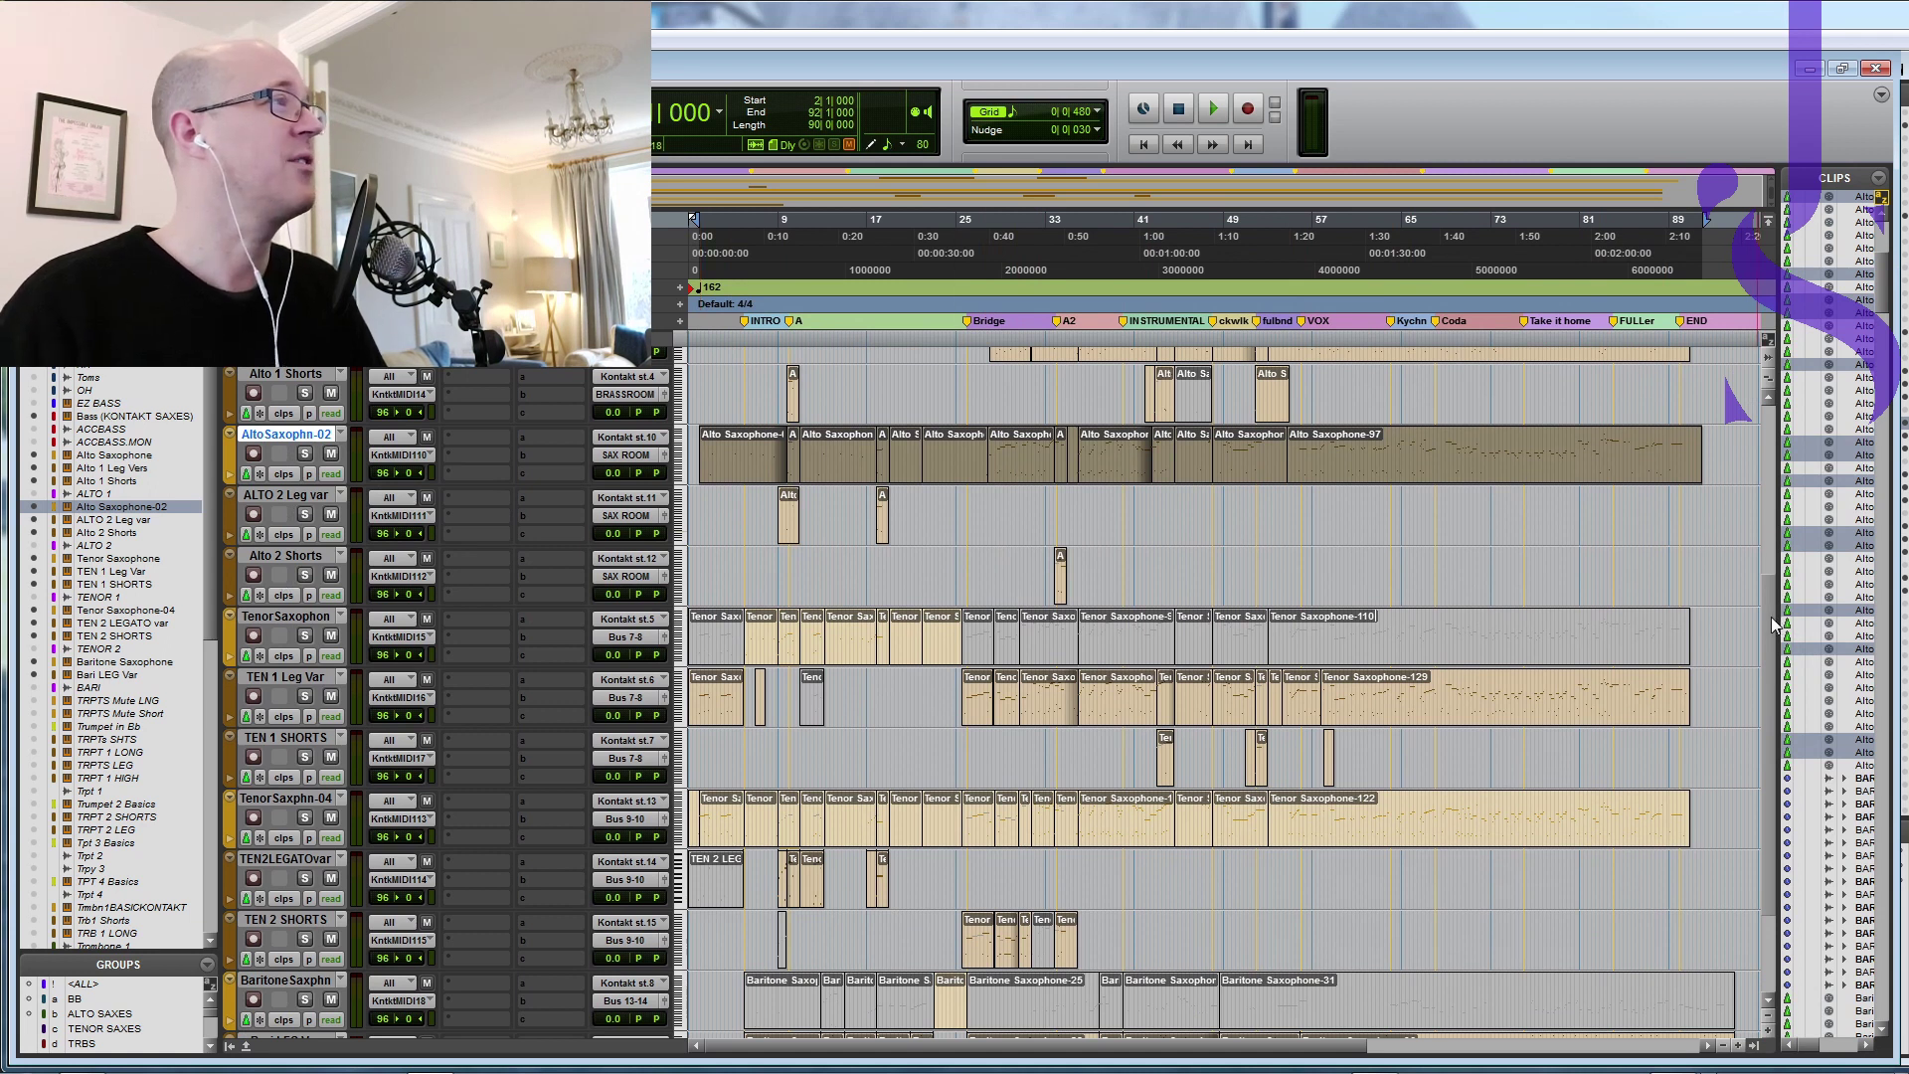
scroll(1778, 627, down, 2)
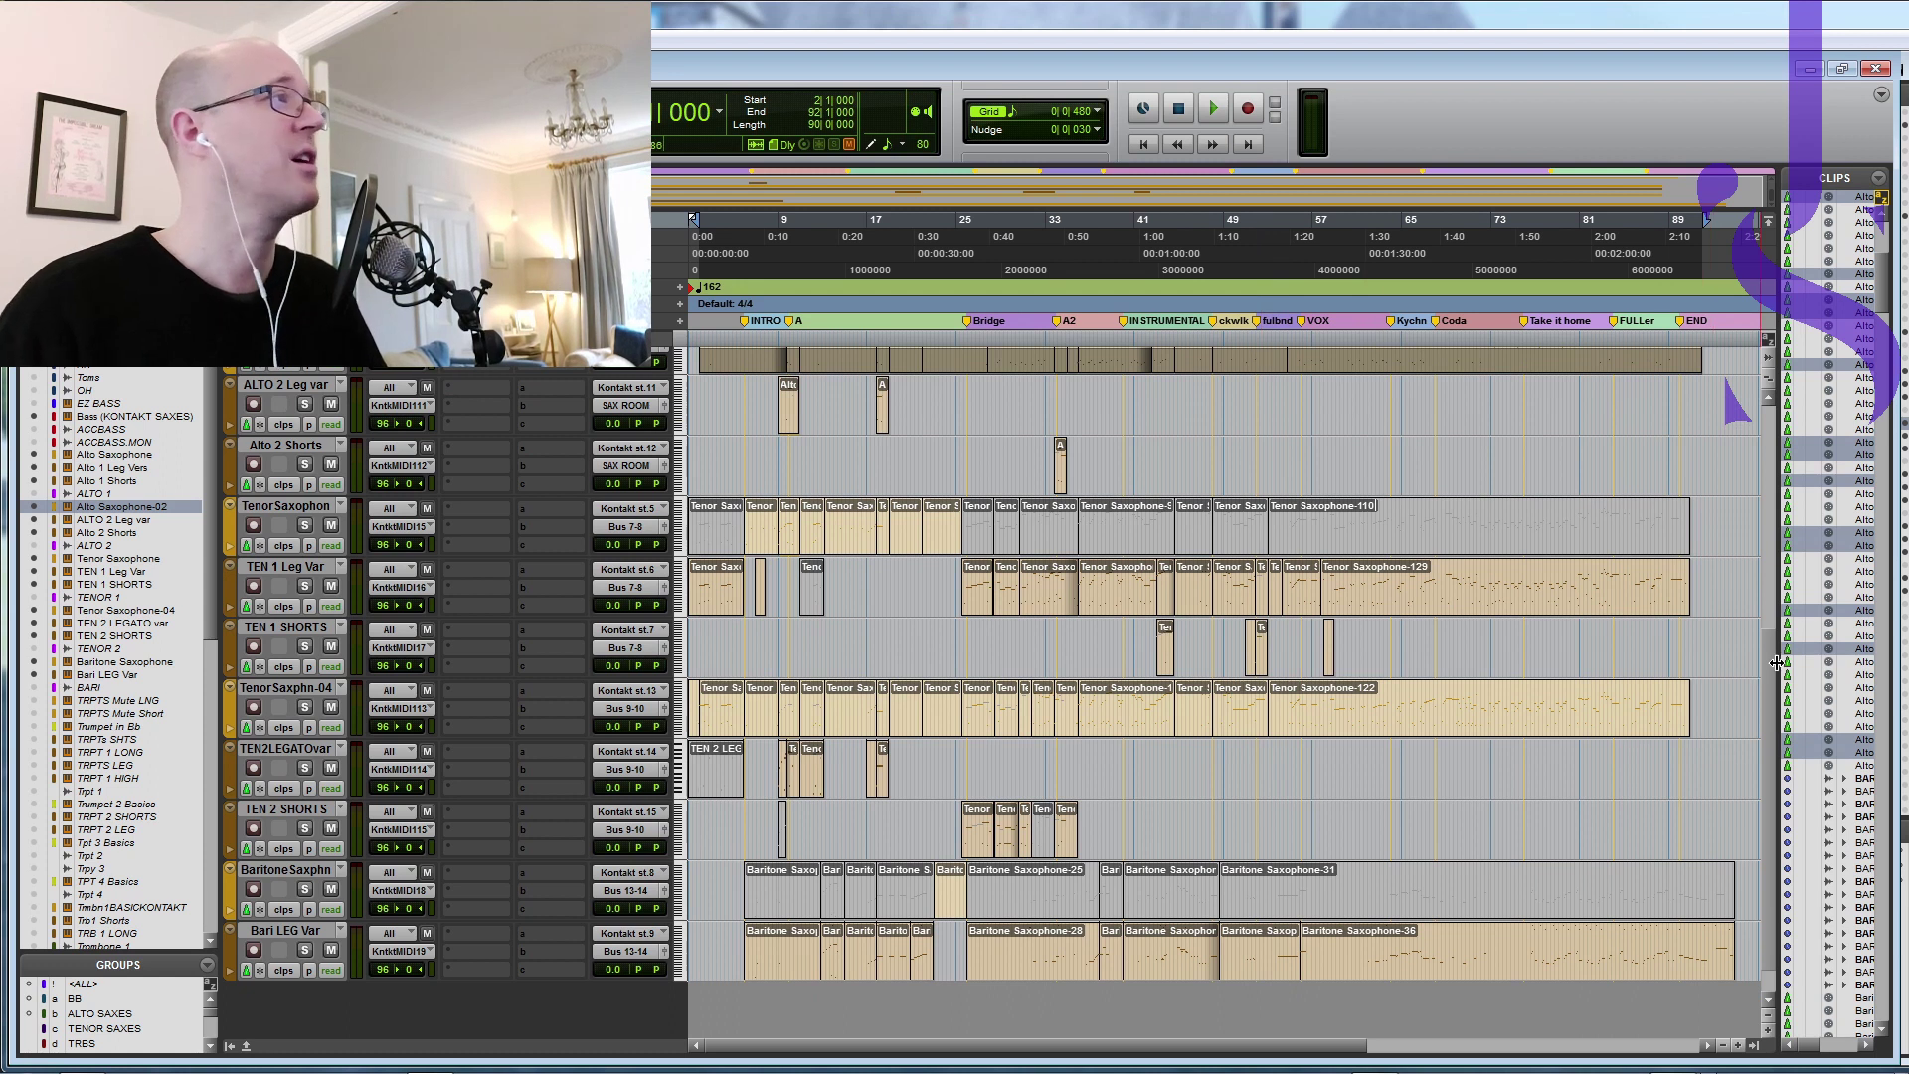
scroll(1776, 646, up, 6)
scroll(1776, 478, up, 1)
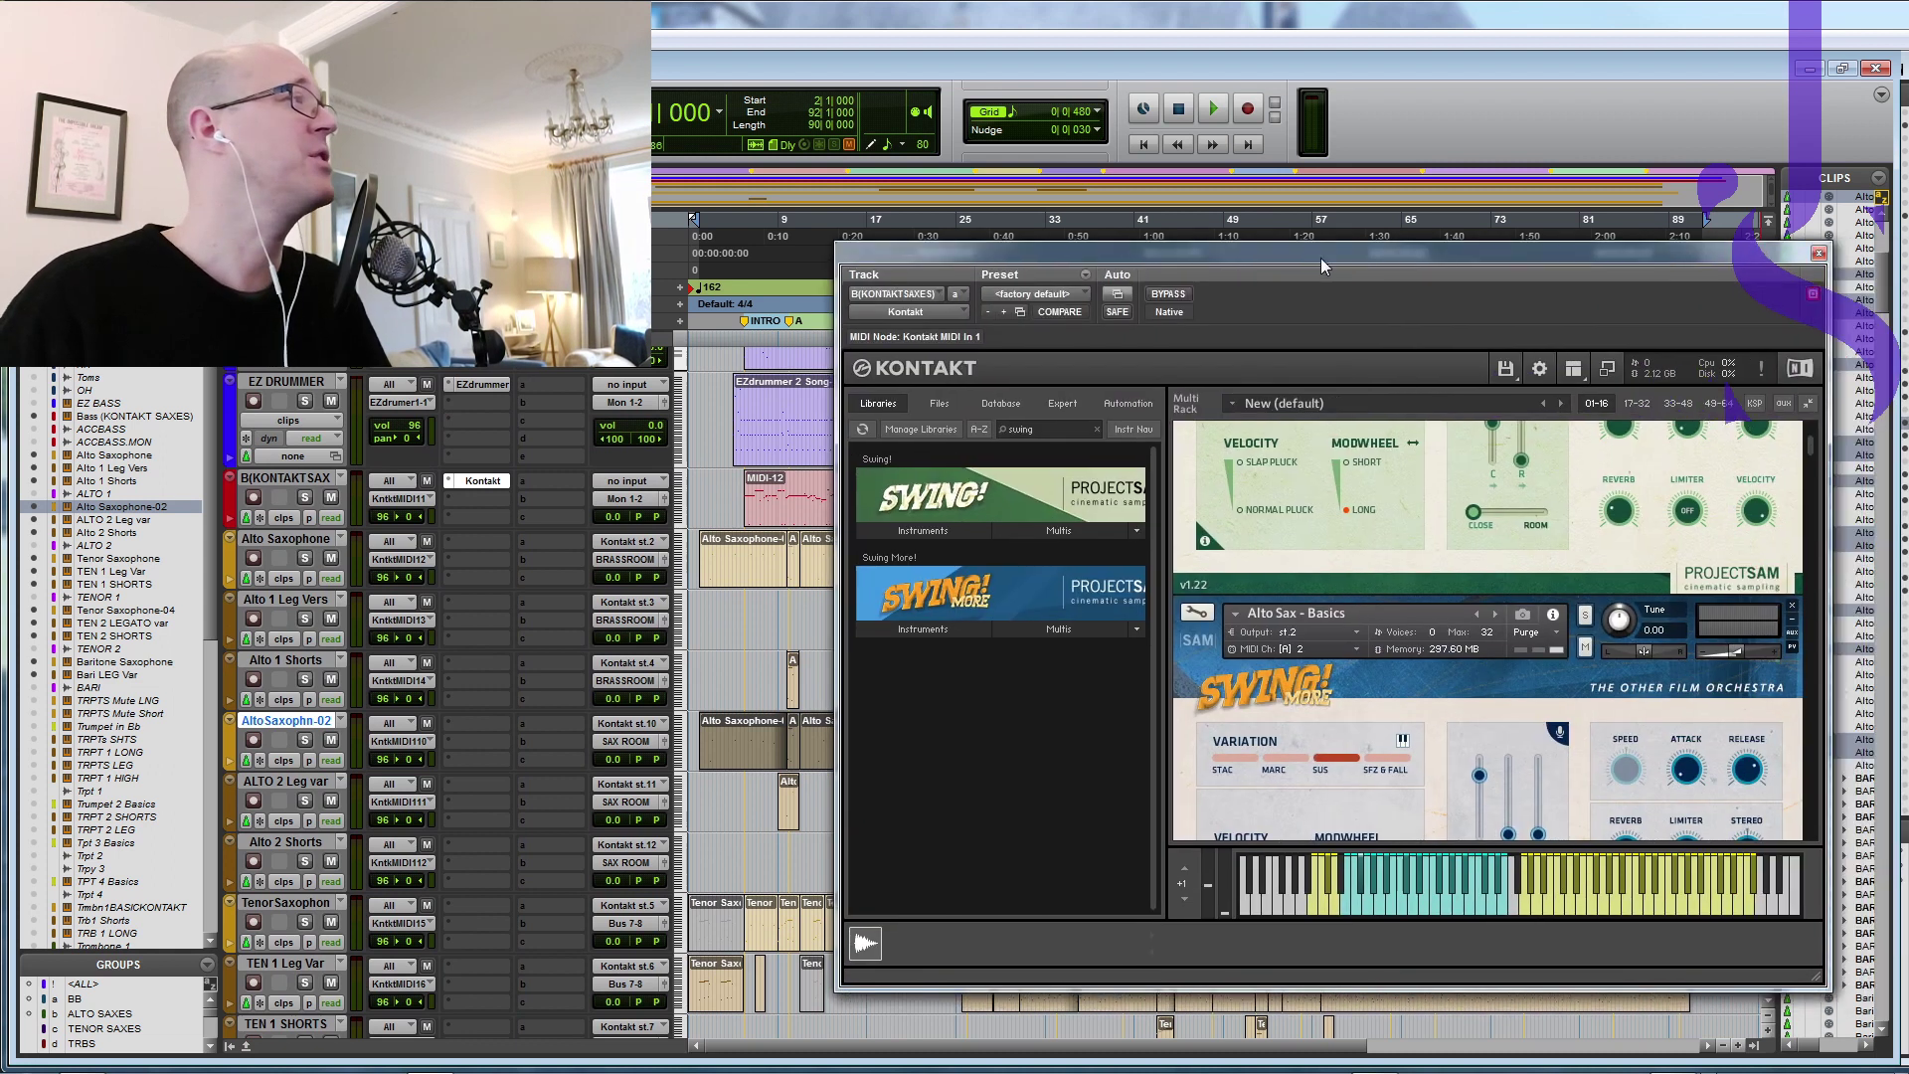
Step: Browse Kontakt's Swing! Sax Section instruments and the Swing More! Saxes & Clarinet instruments, and move the plug-in window out of view
click(861, 524)
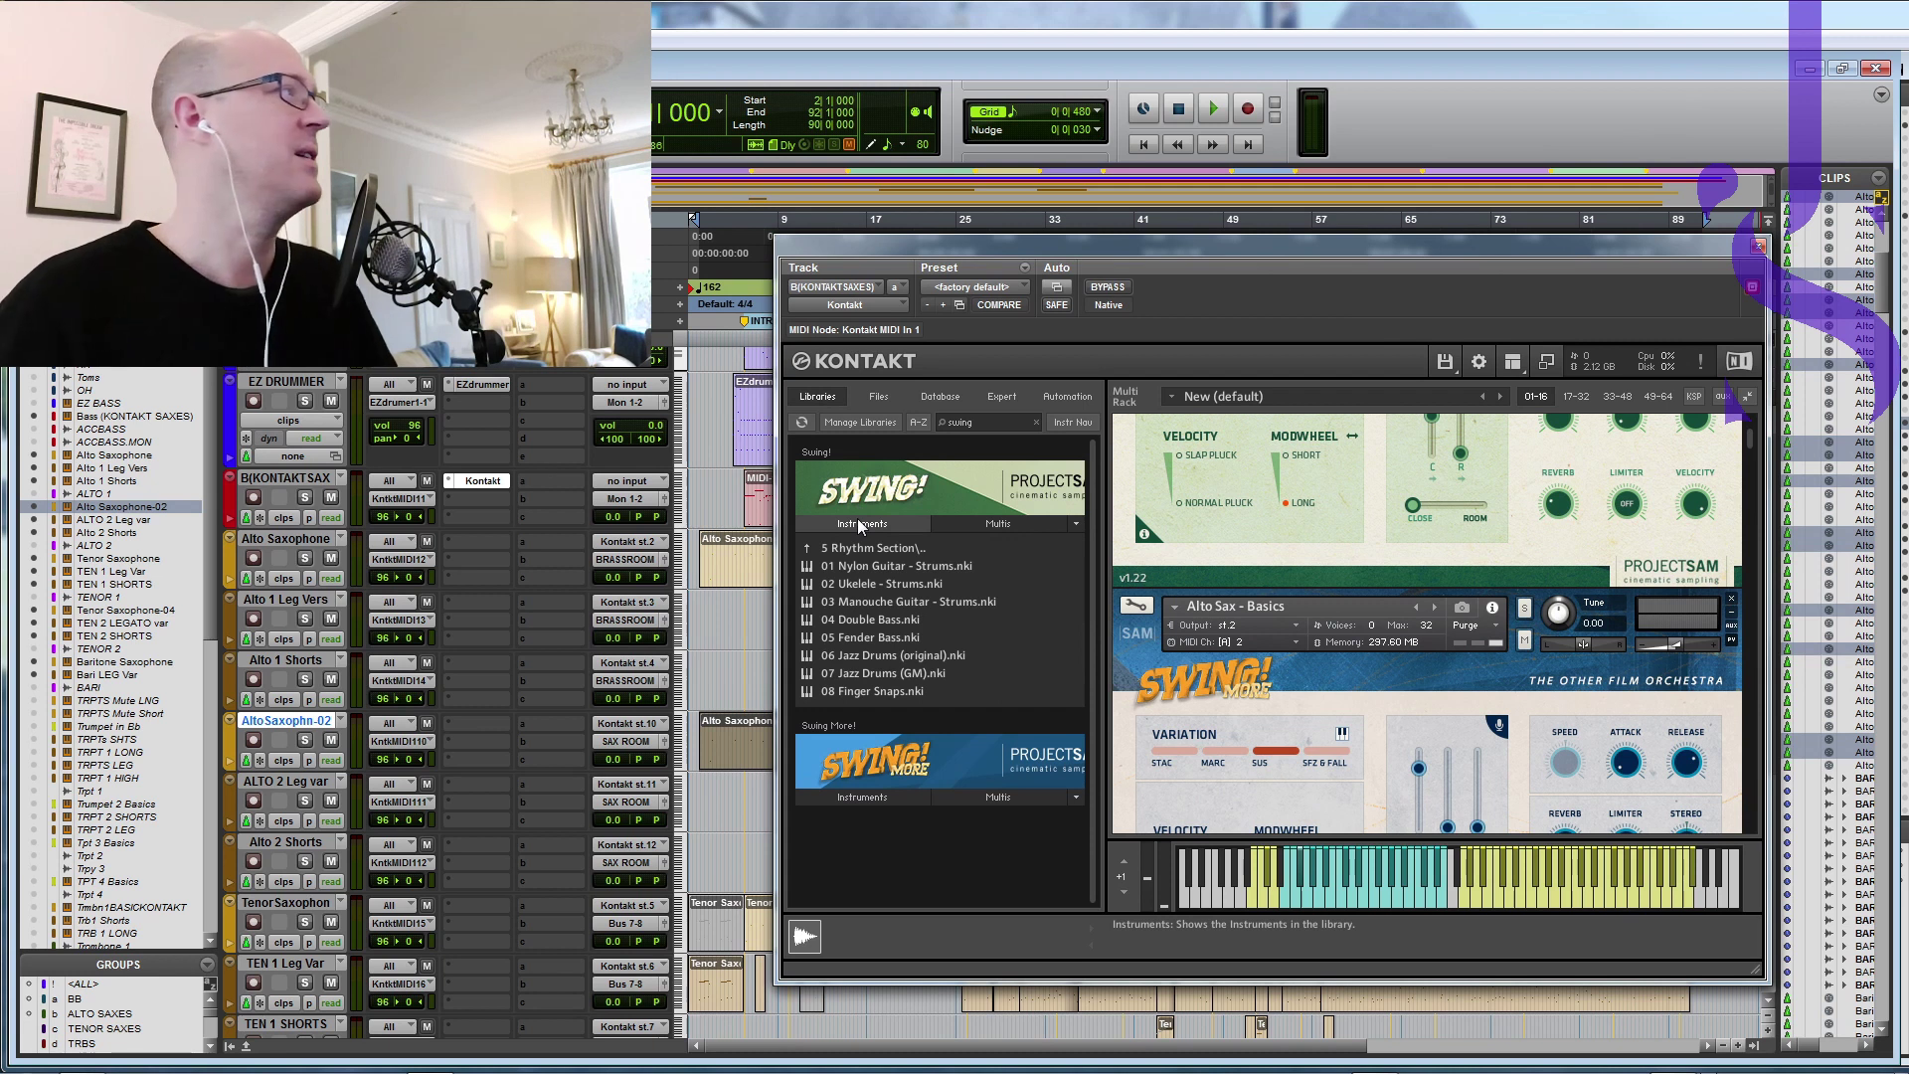
click(807, 553)
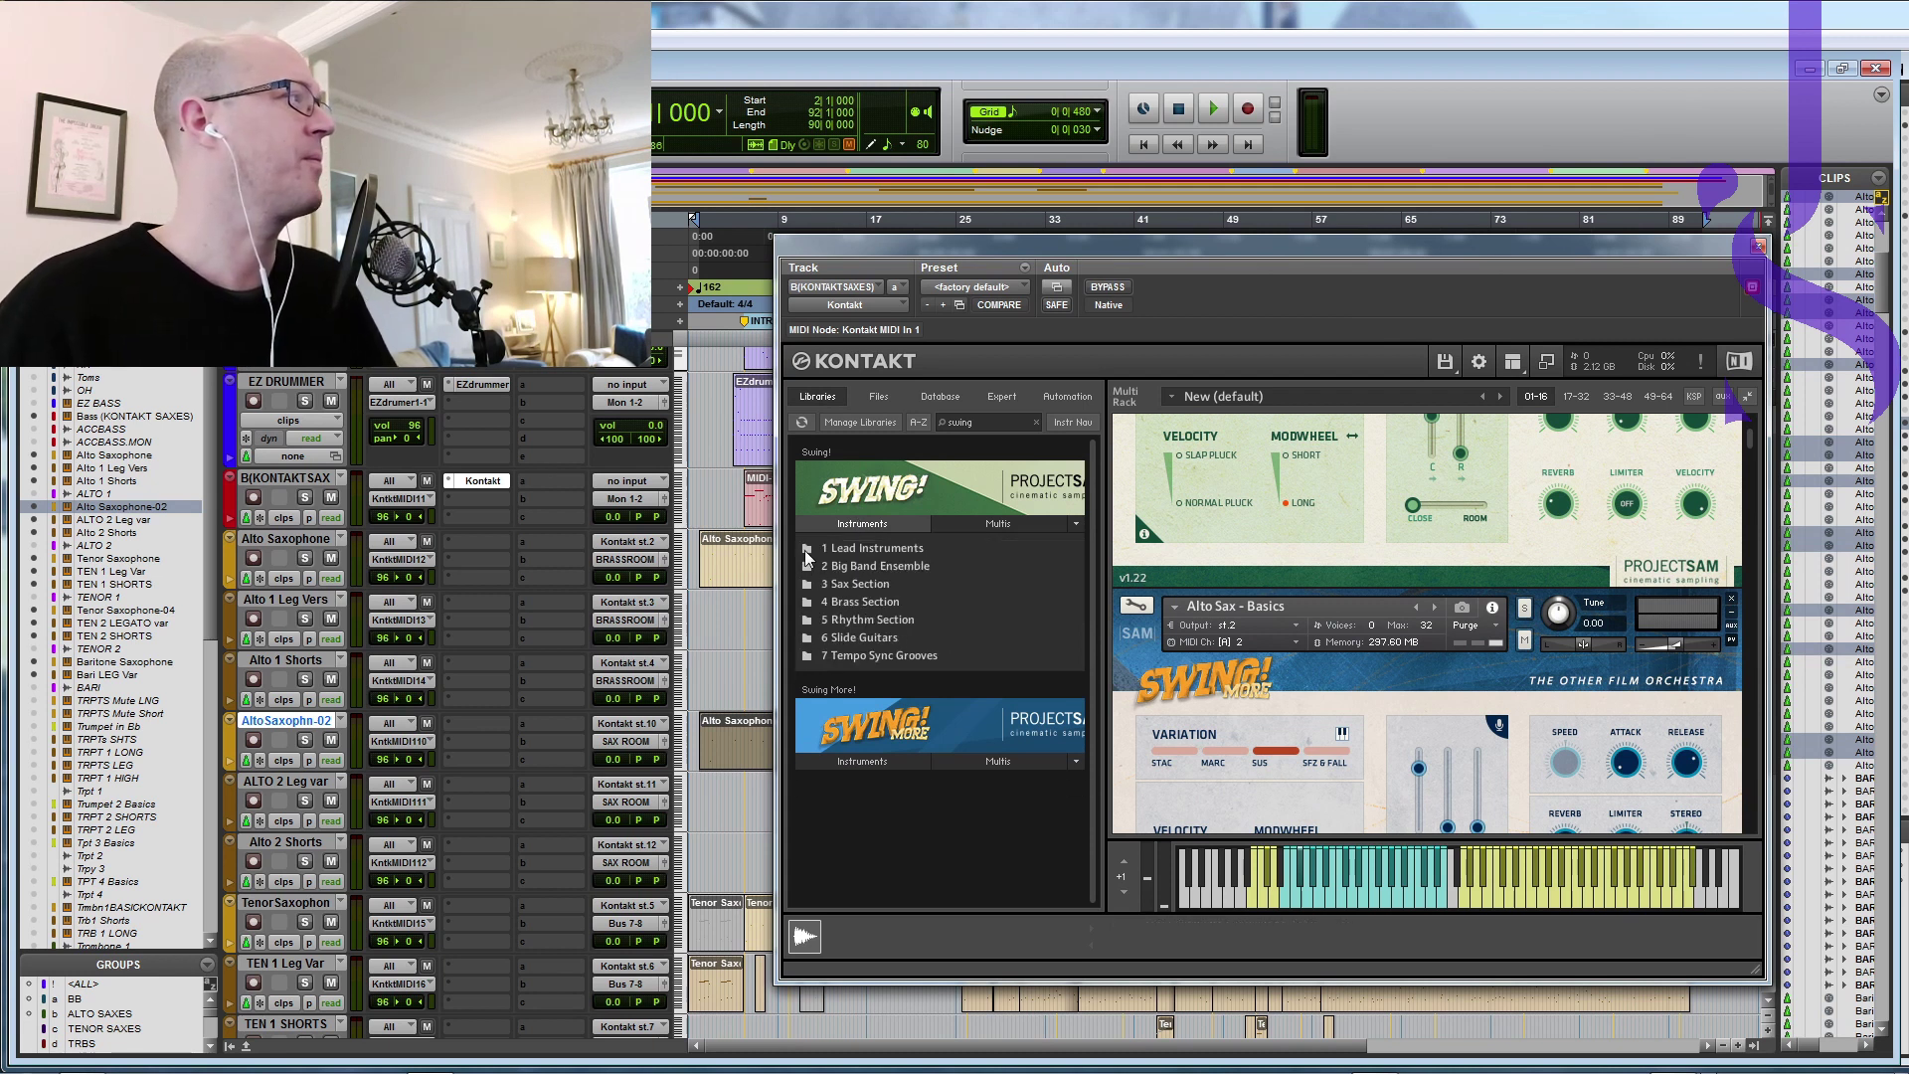
click(863, 583)
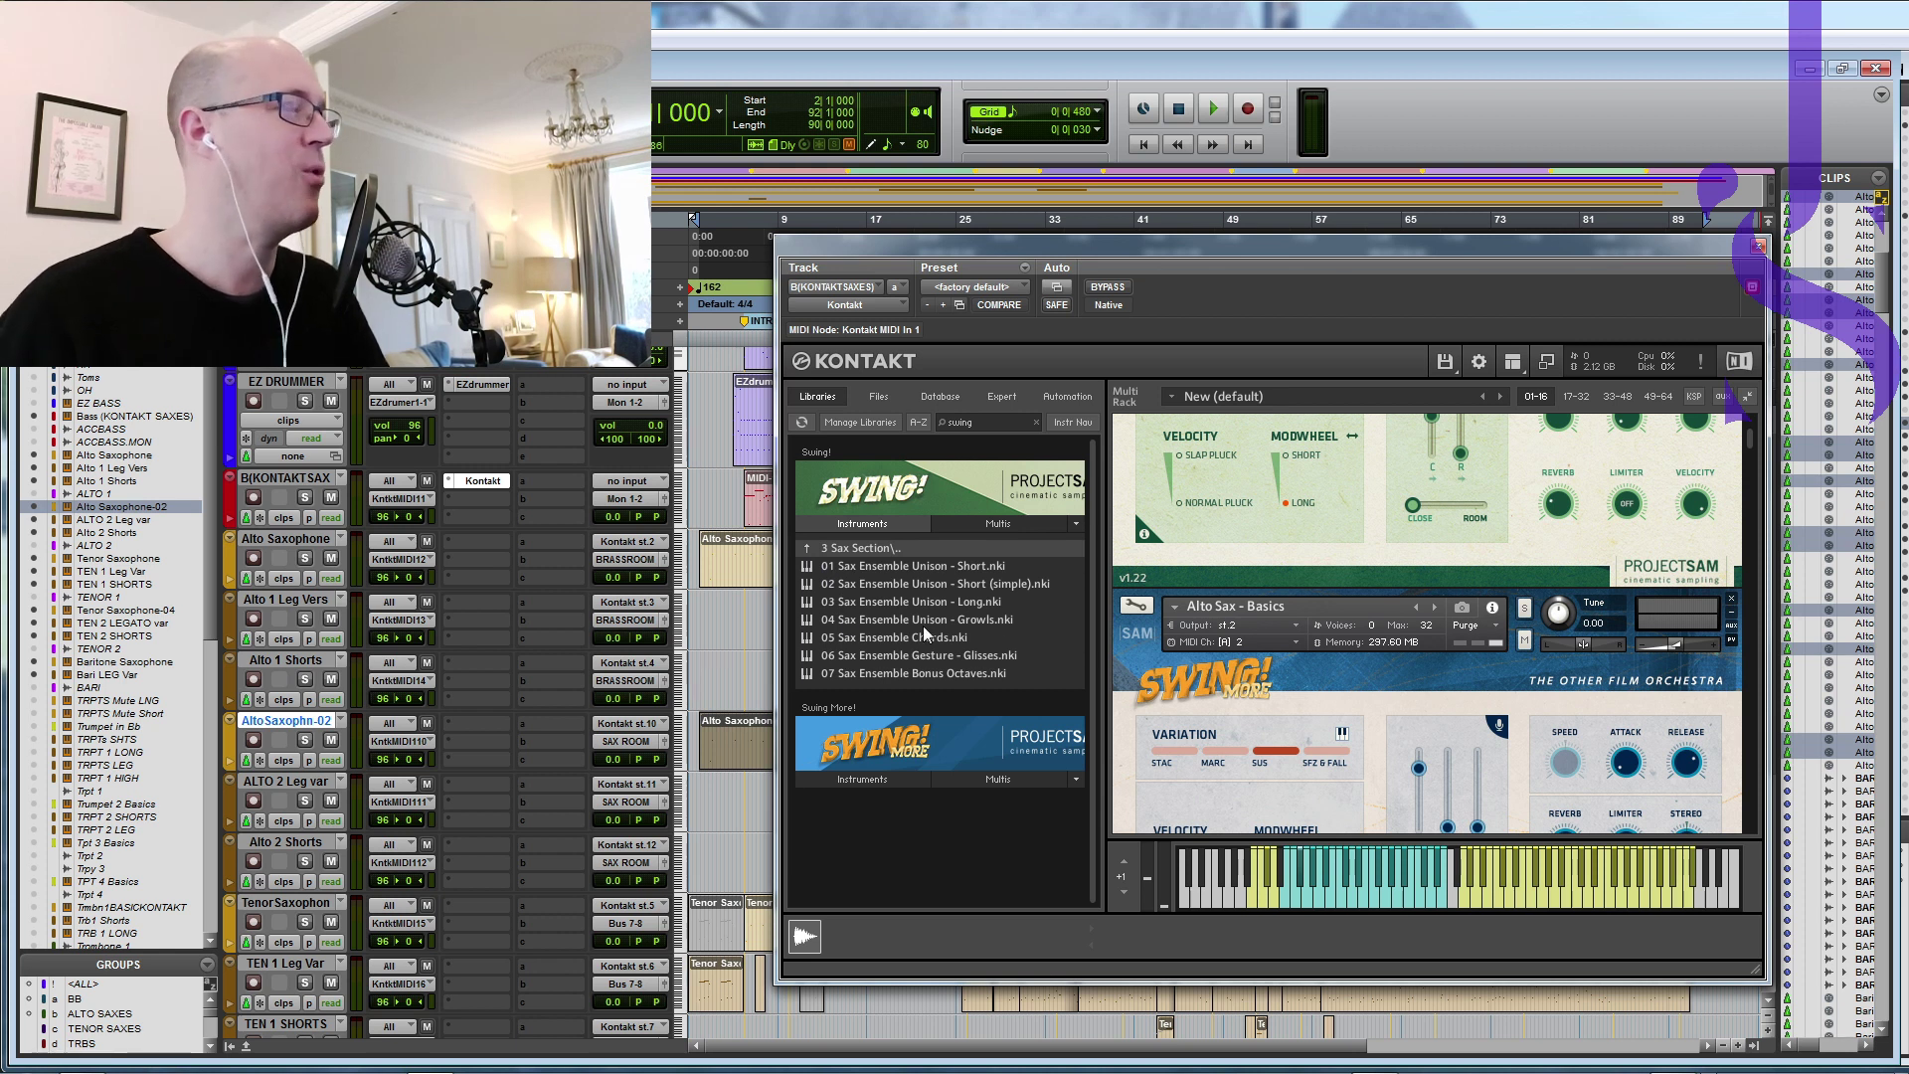
click(809, 549)
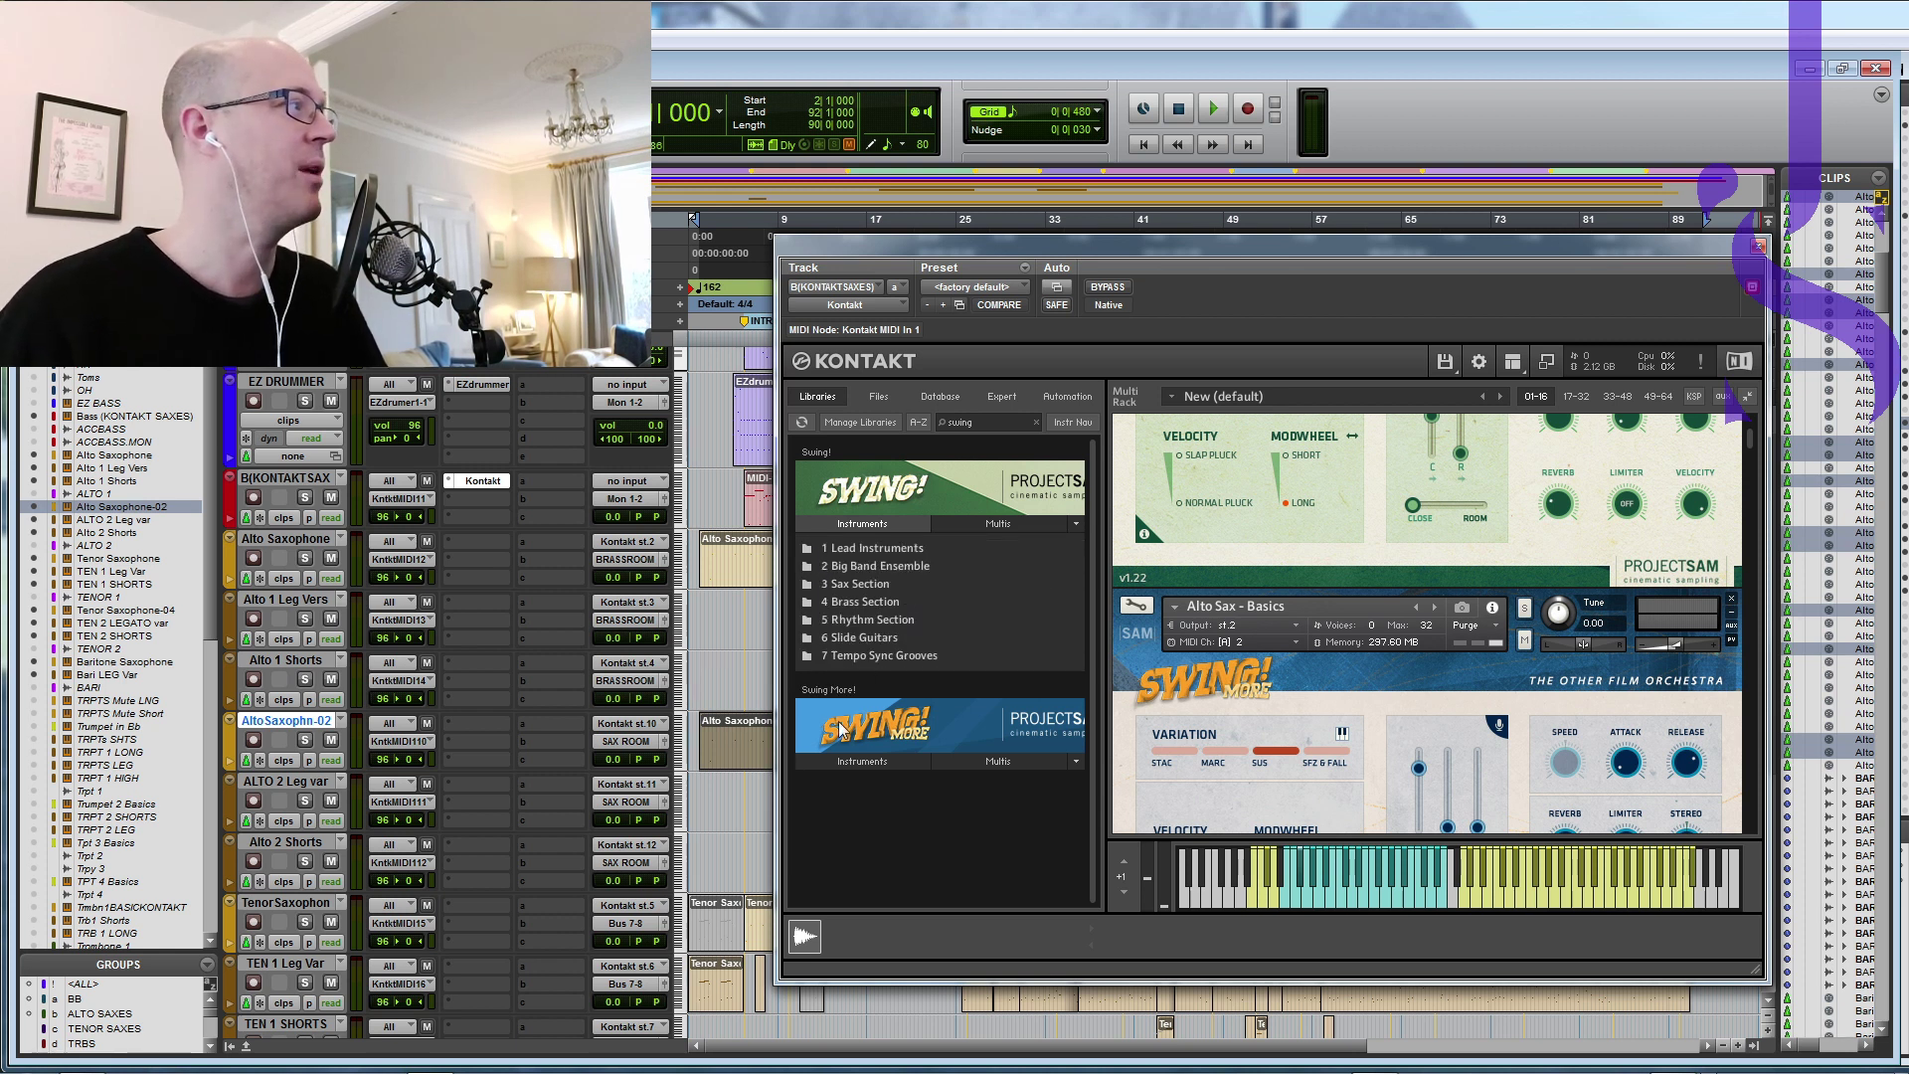
click(849, 762)
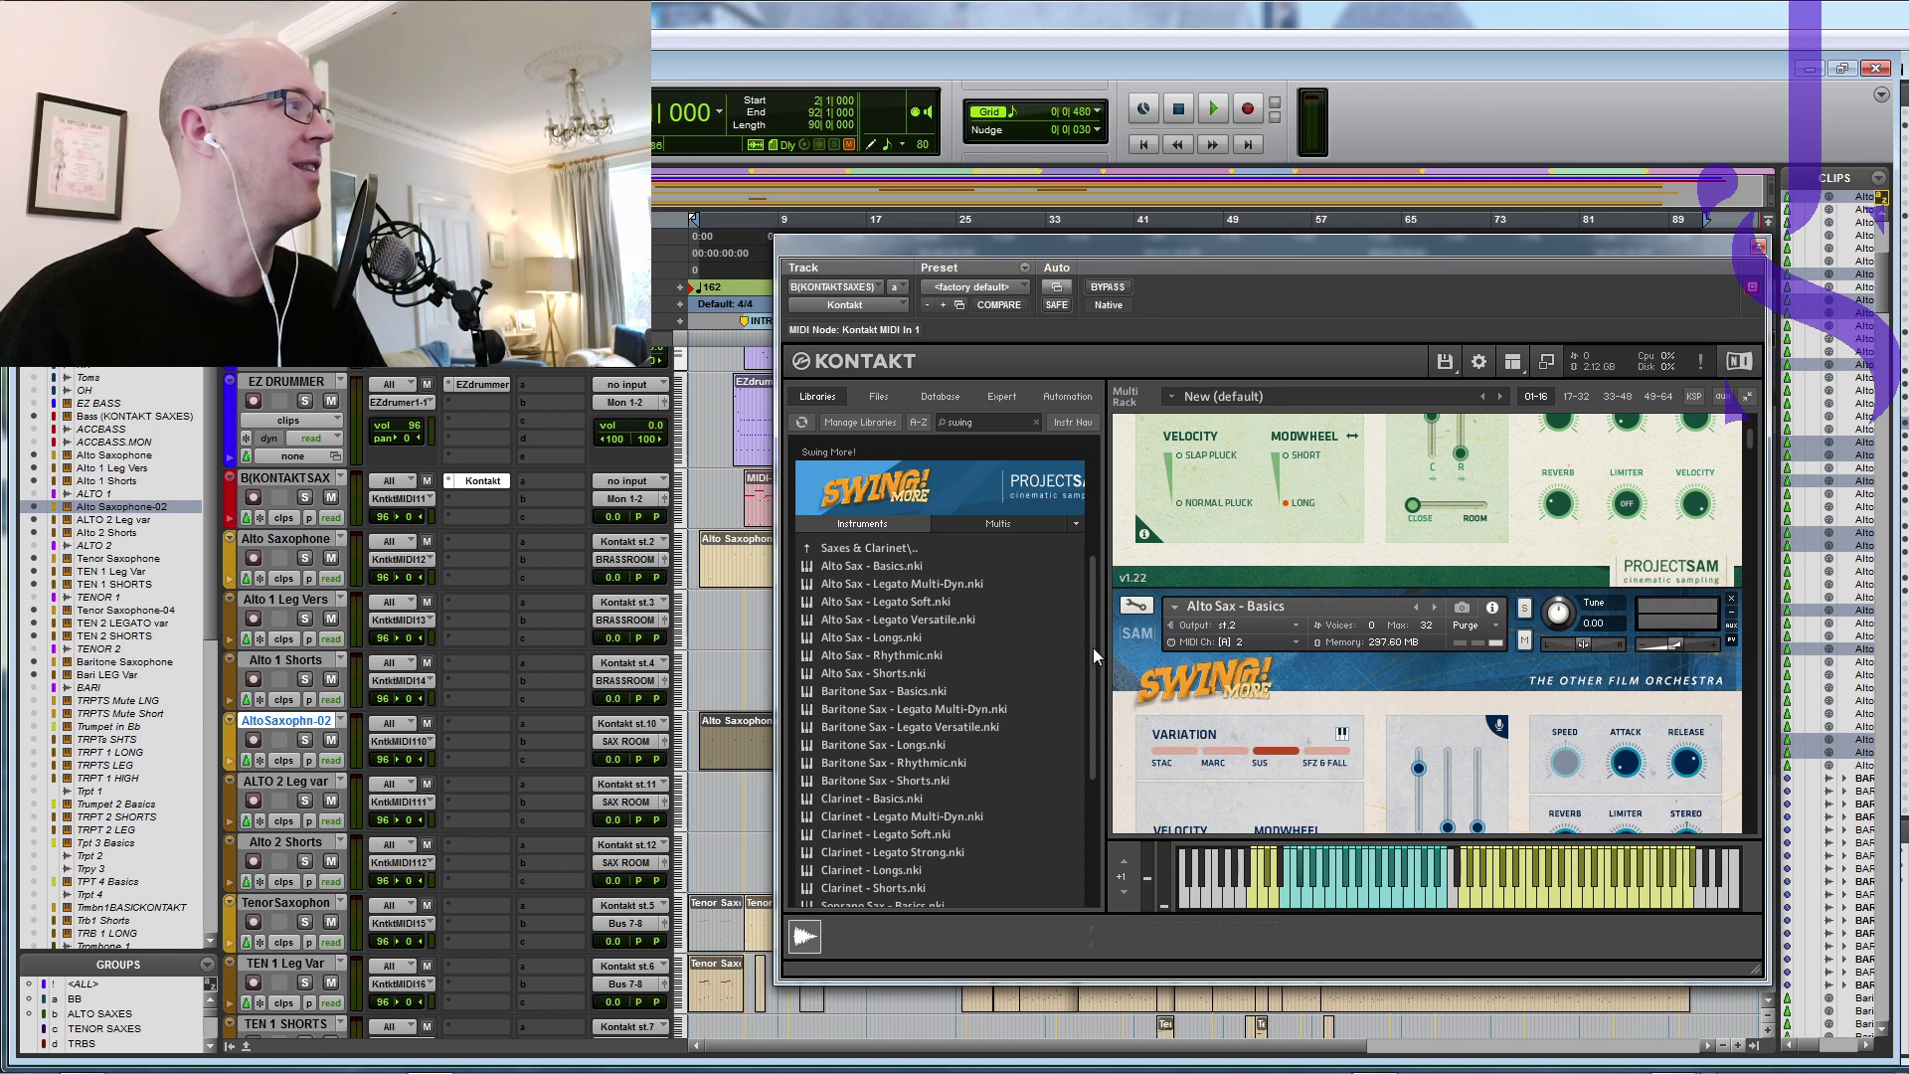
scroll(1094, 648, down, 1)
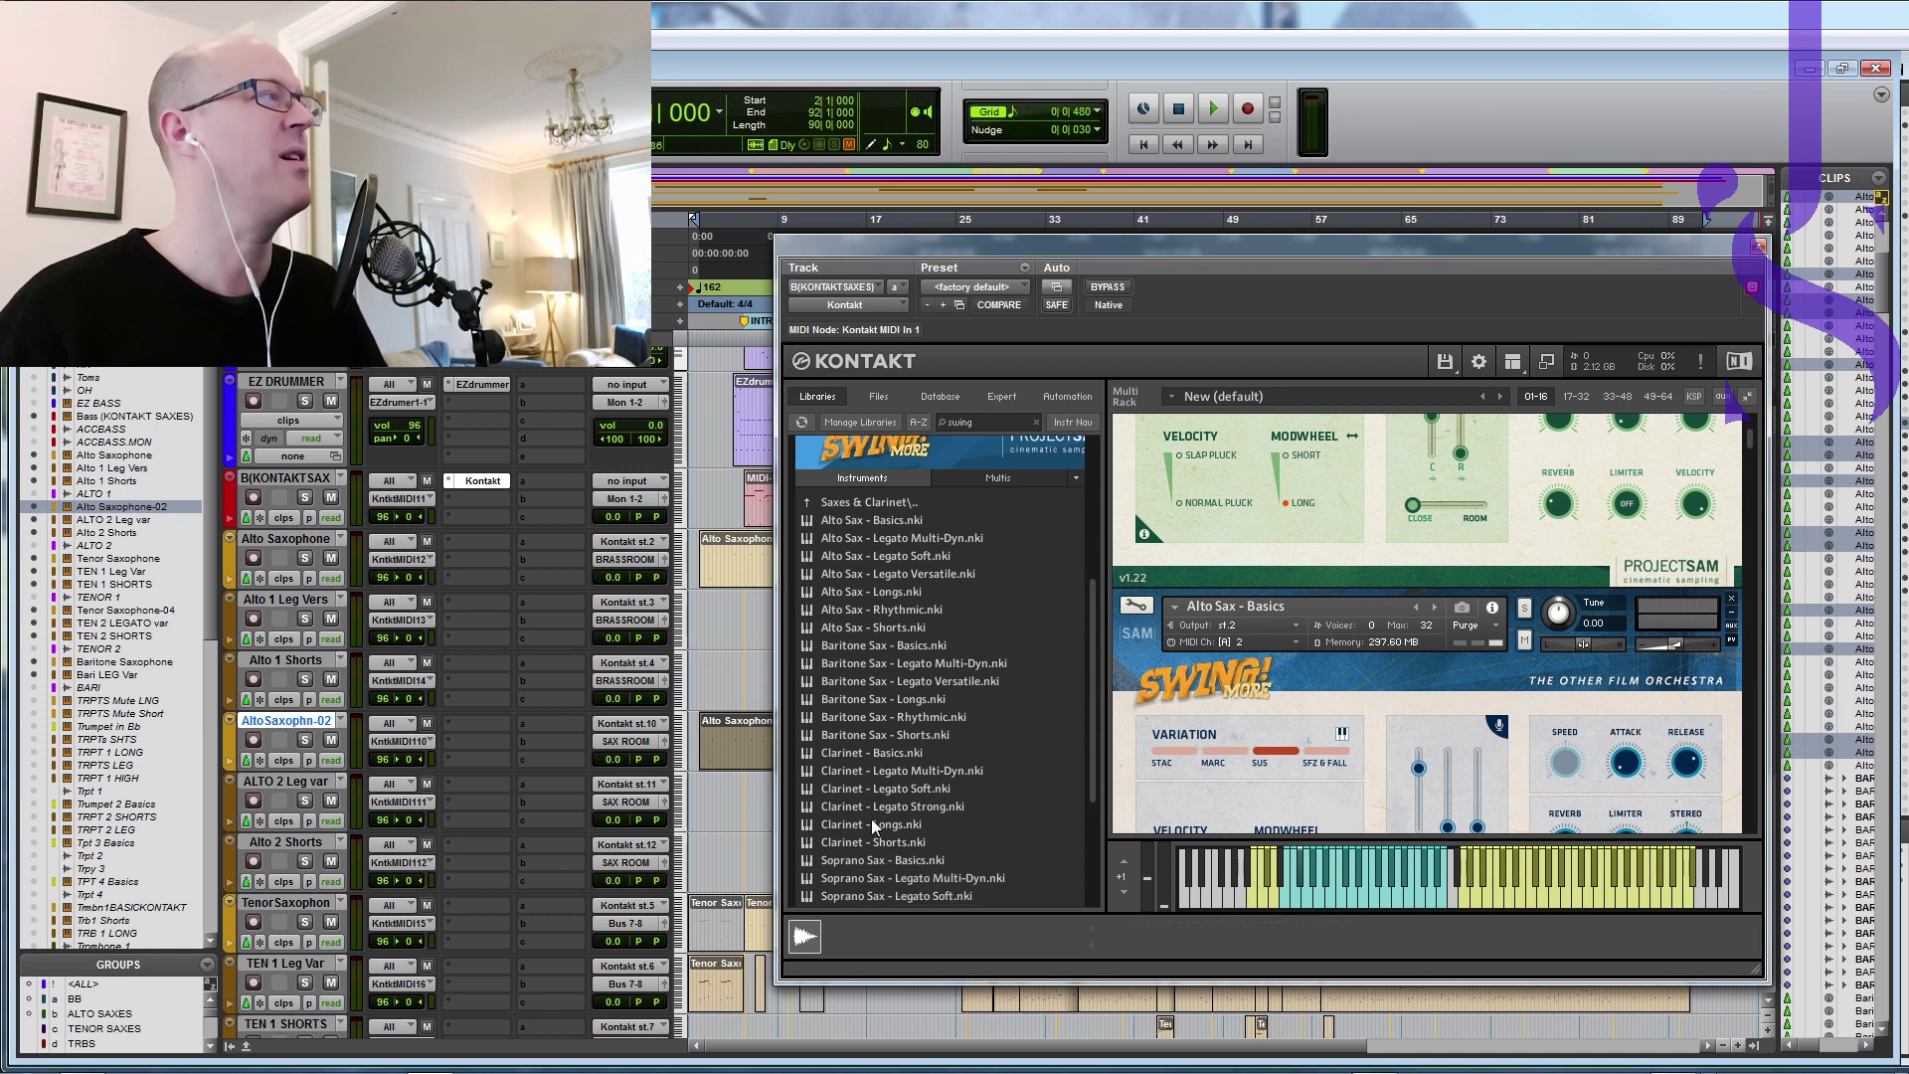
drag(1090, 727, 1095, 627)
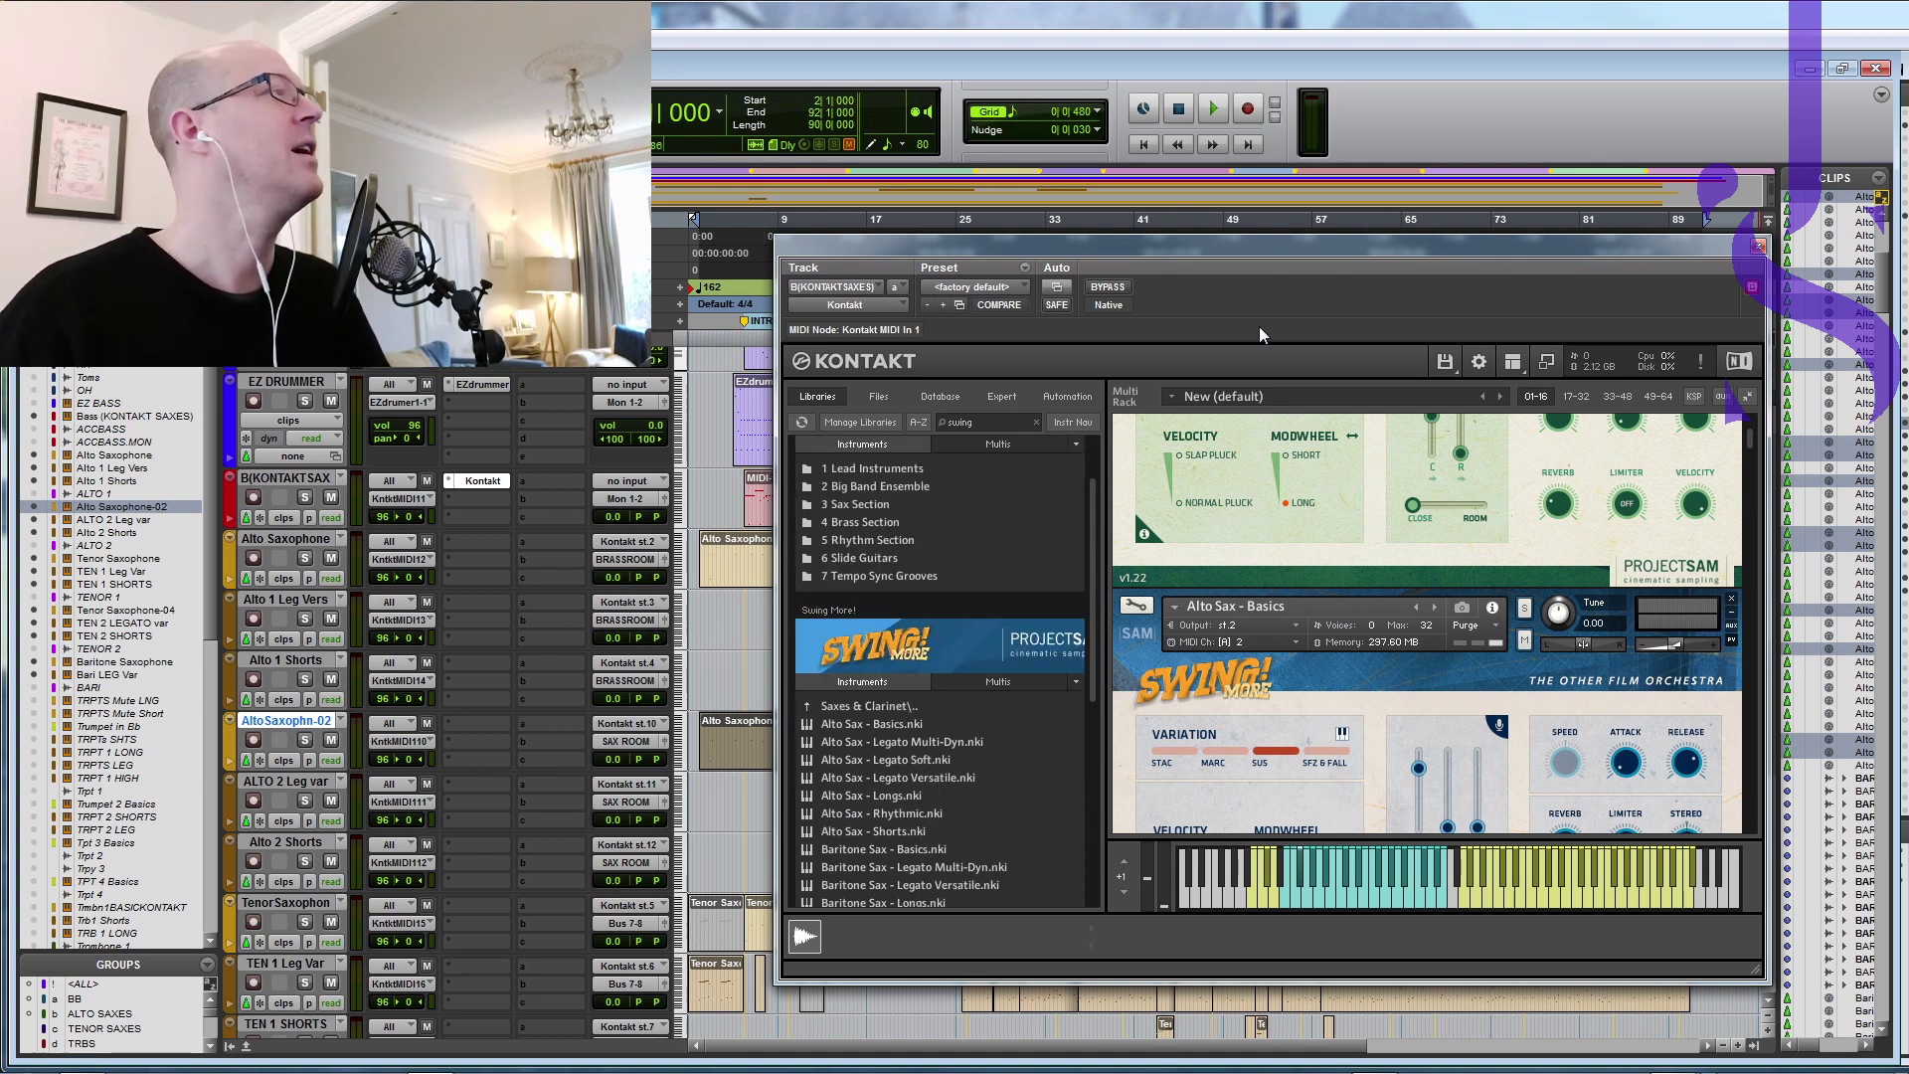
drag(1148, 251, 1908, 254)
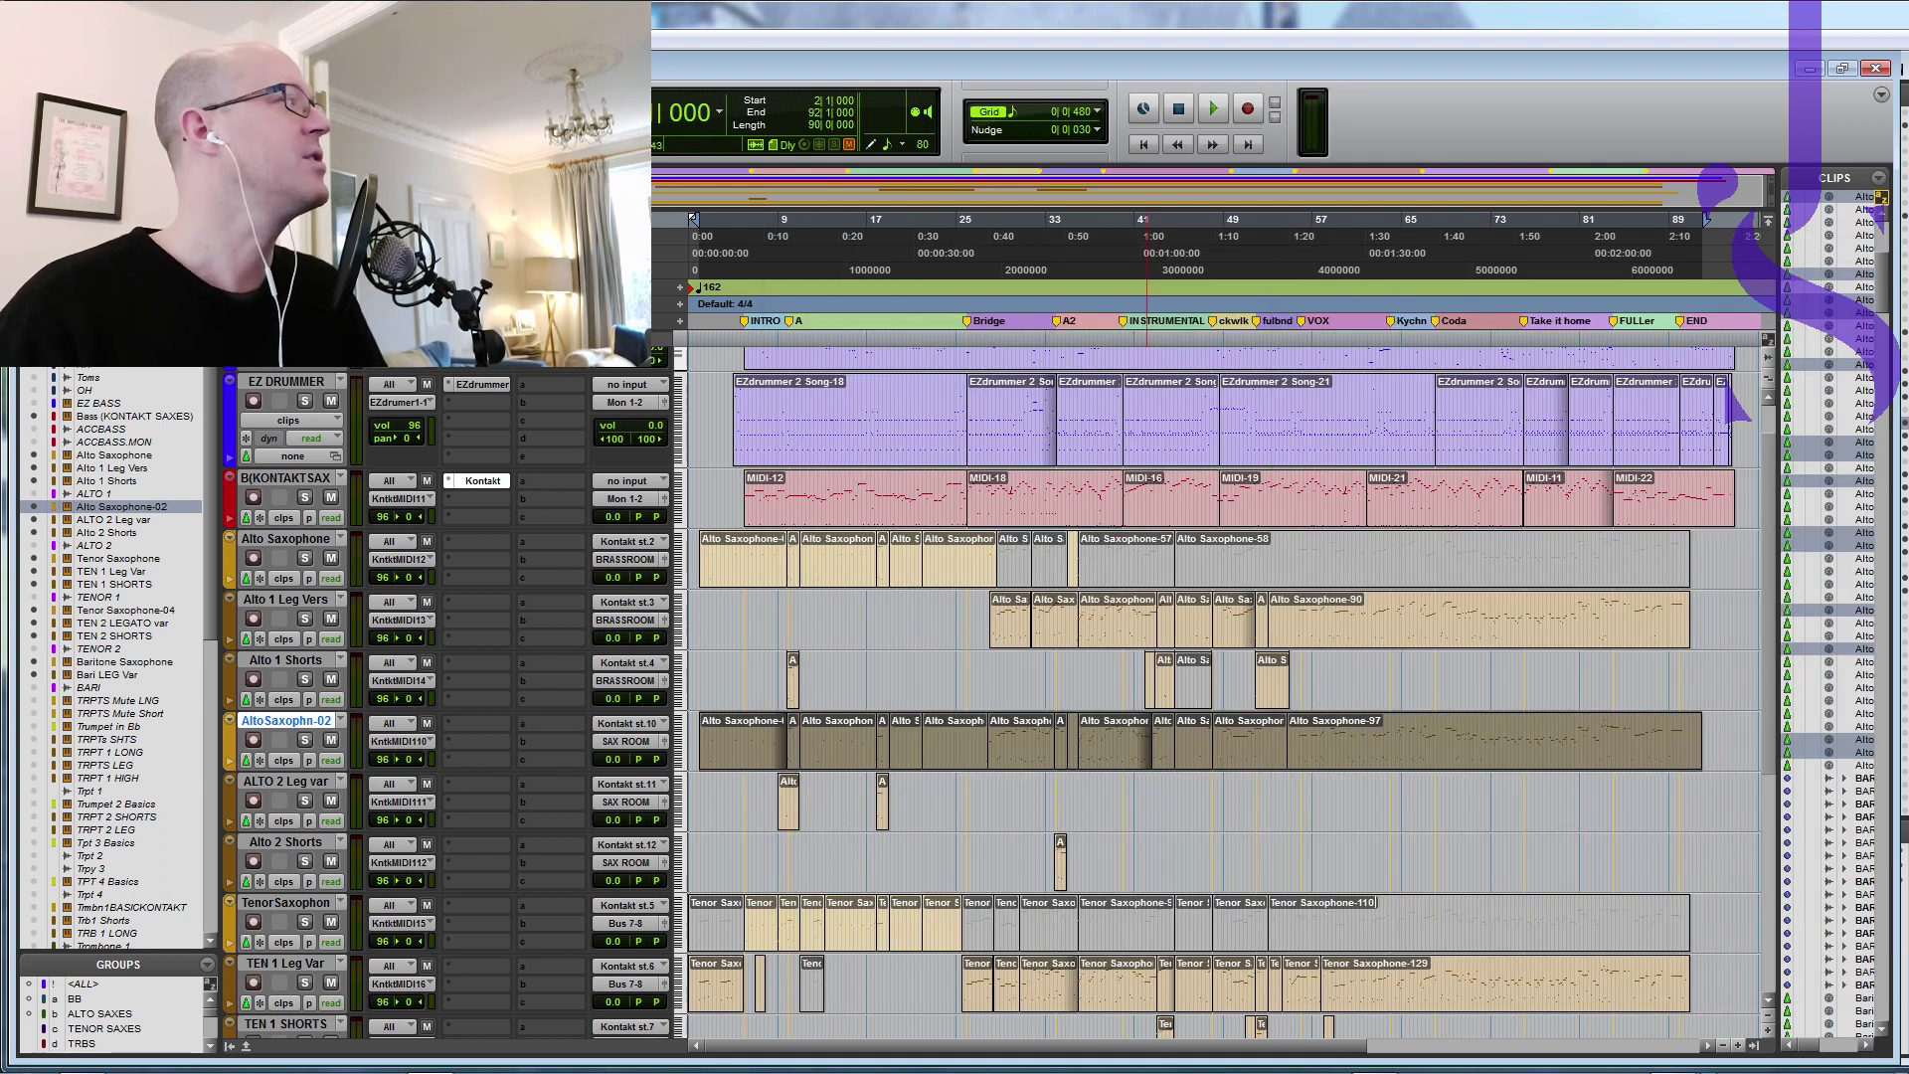
Step: Select all the saxophone tracks from Alto Saxophone through Bari LEG Var
click(301, 538)
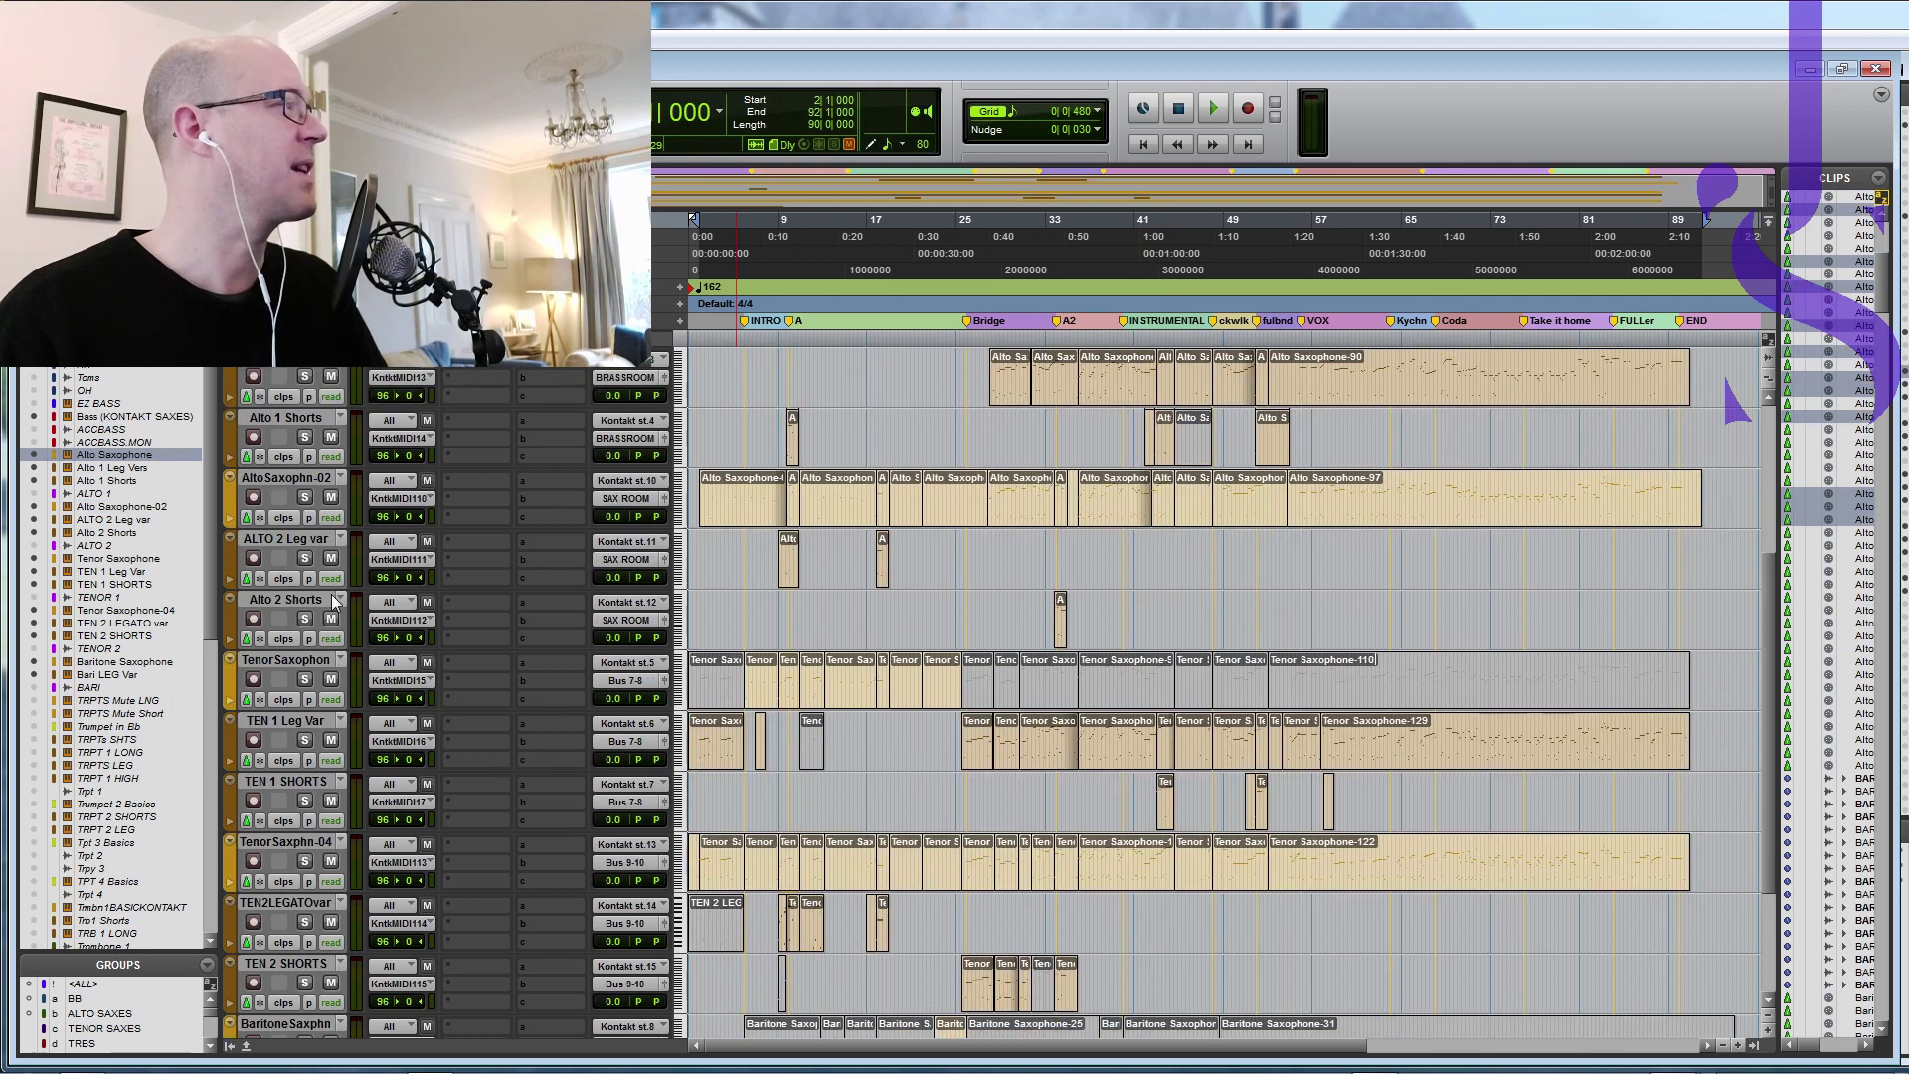
scroll(331, 594, down, 2)
shift+click(289, 967)
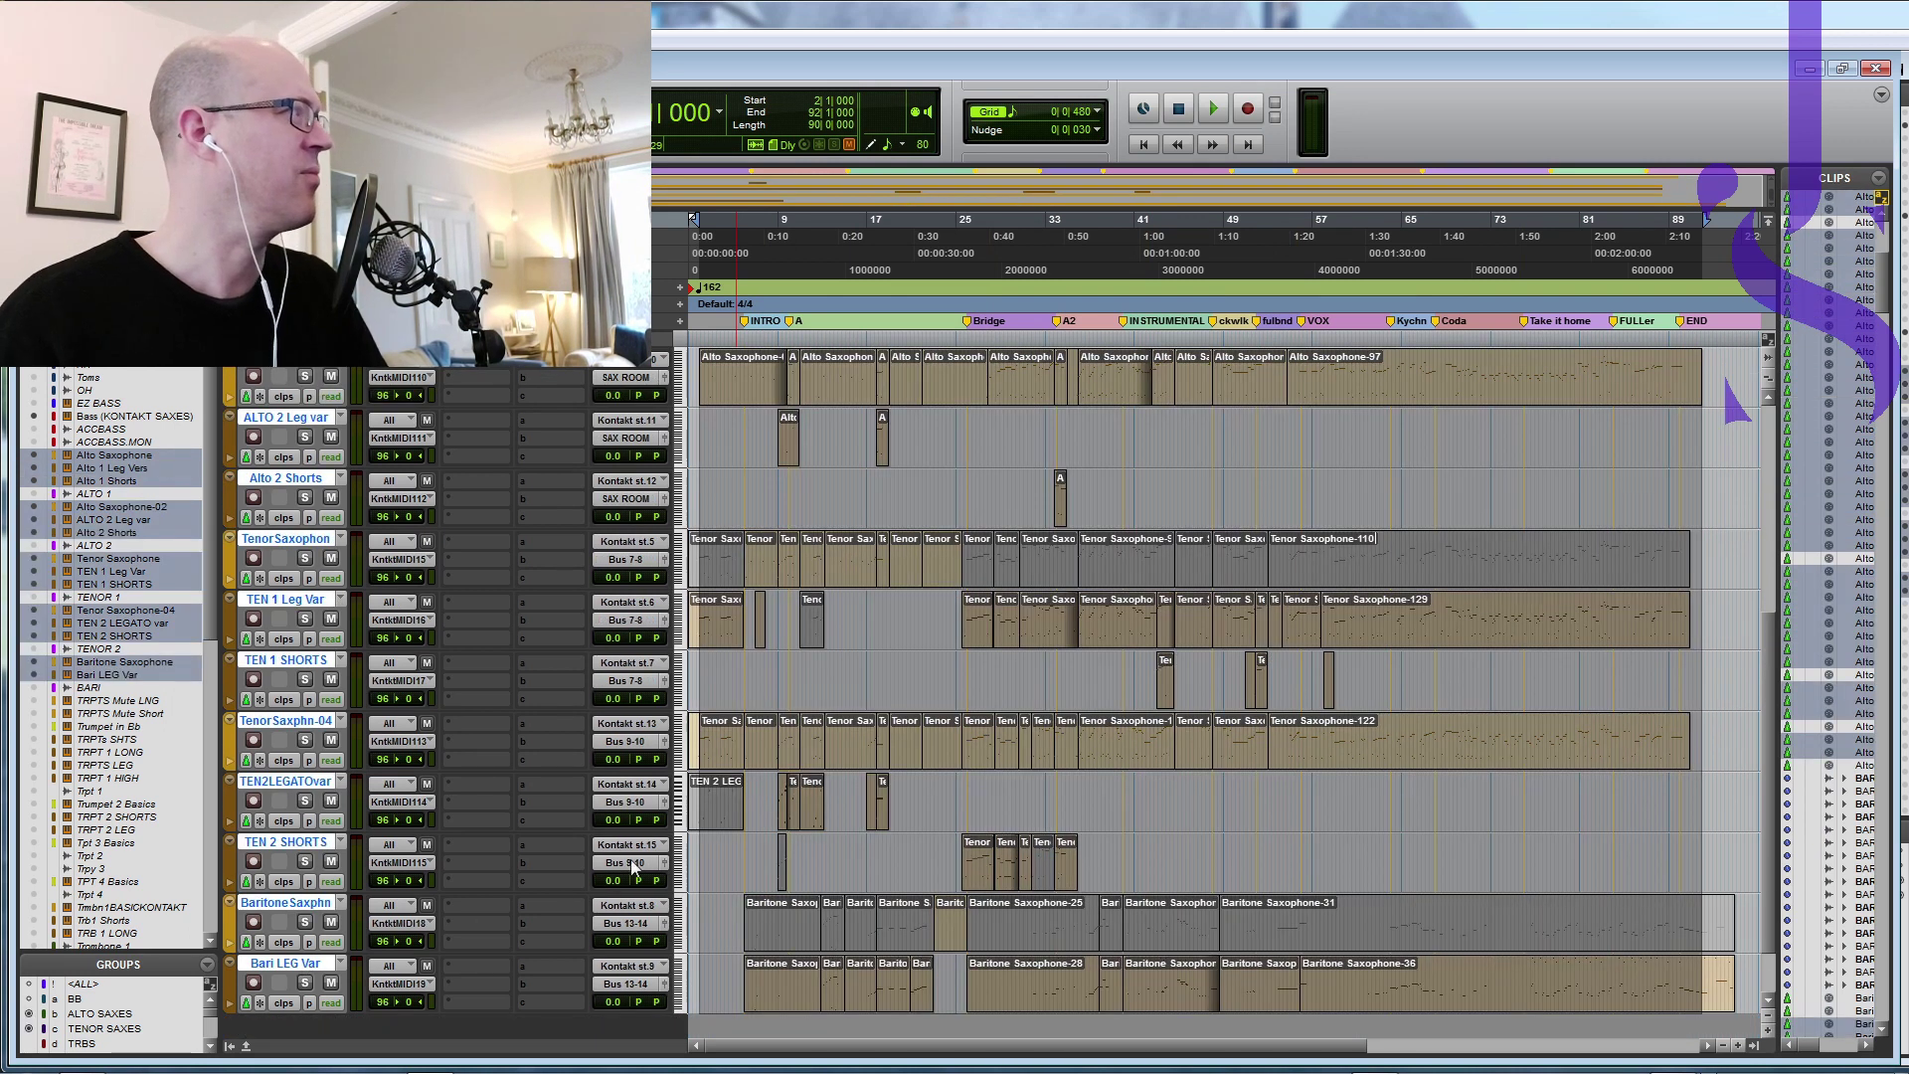
Step: Examine the Alto Sax - Legato Versatile patch in the Kontakt rack and return to Alto Sax - Basics
scroll(884, 801, up, 4)
scroll(884, 800, up, 2)
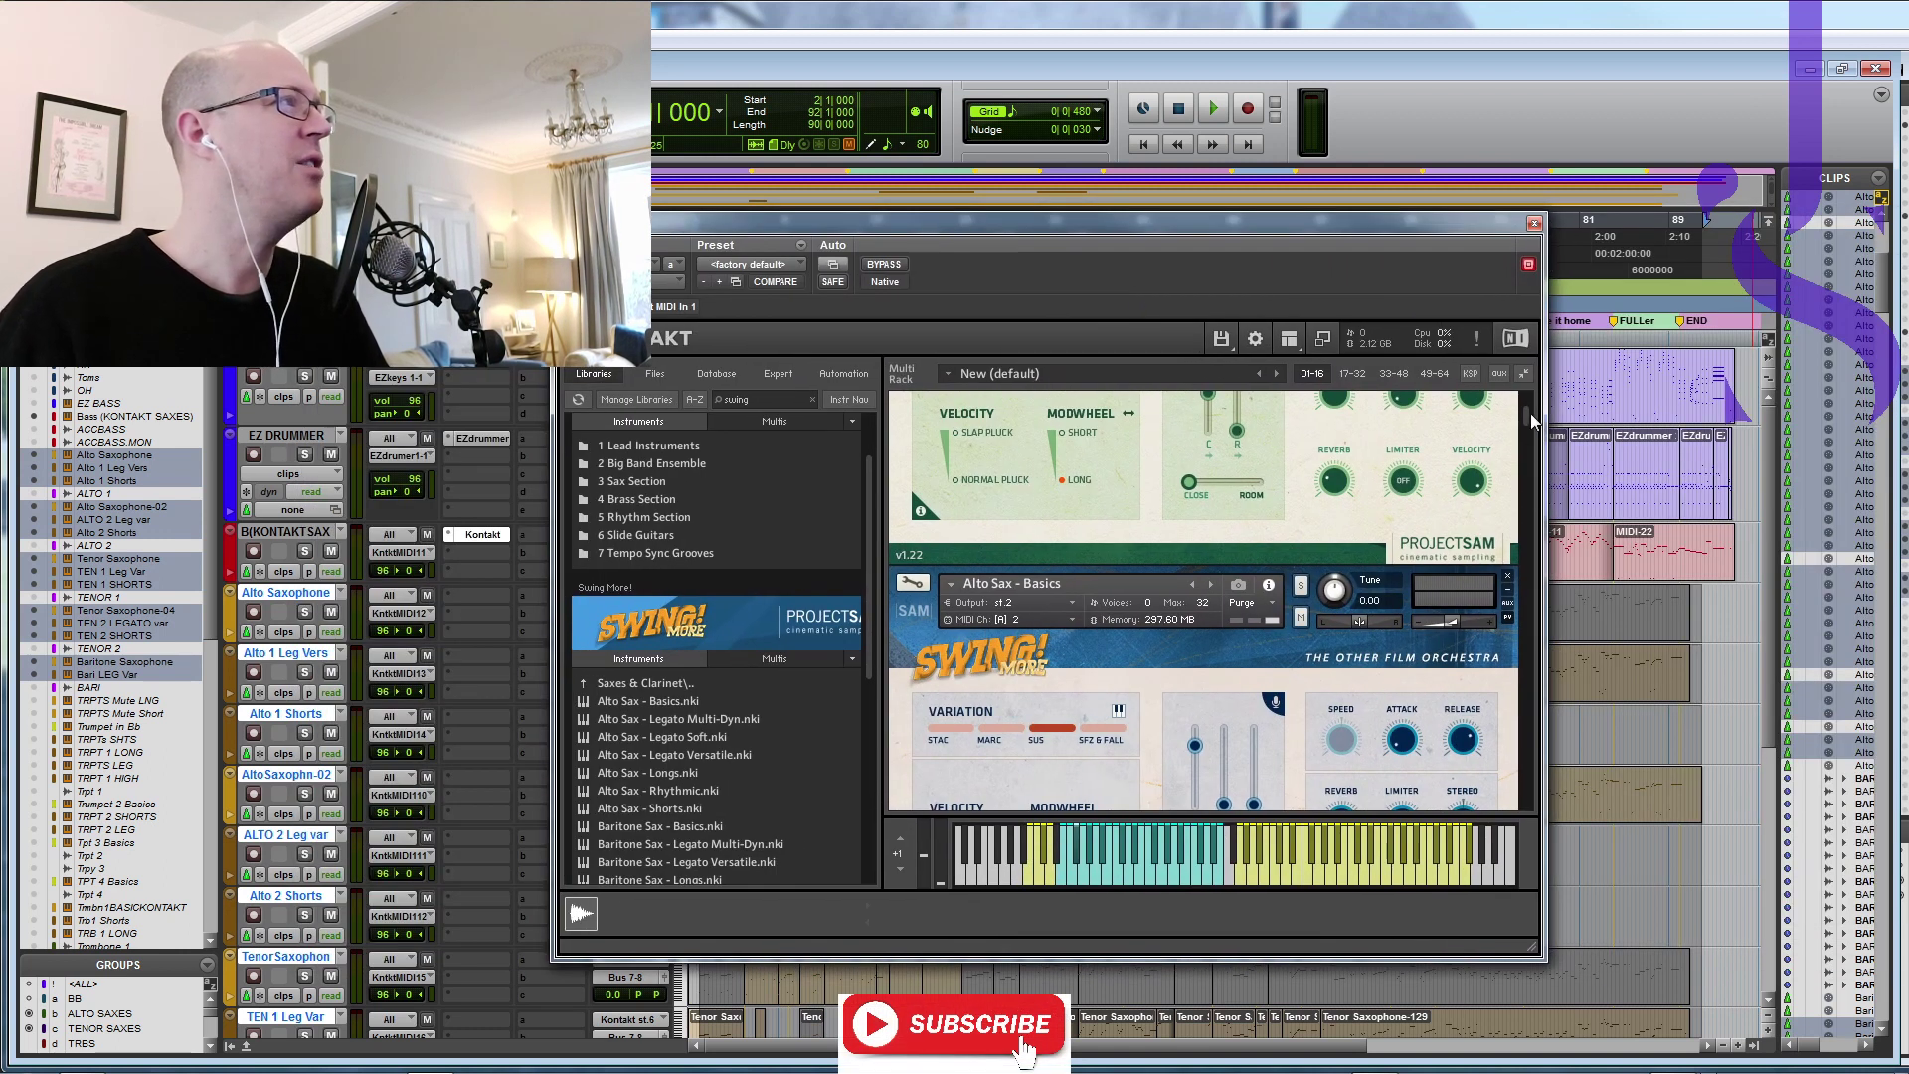
drag(1531, 419, 1530, 451)
click(936, 449)
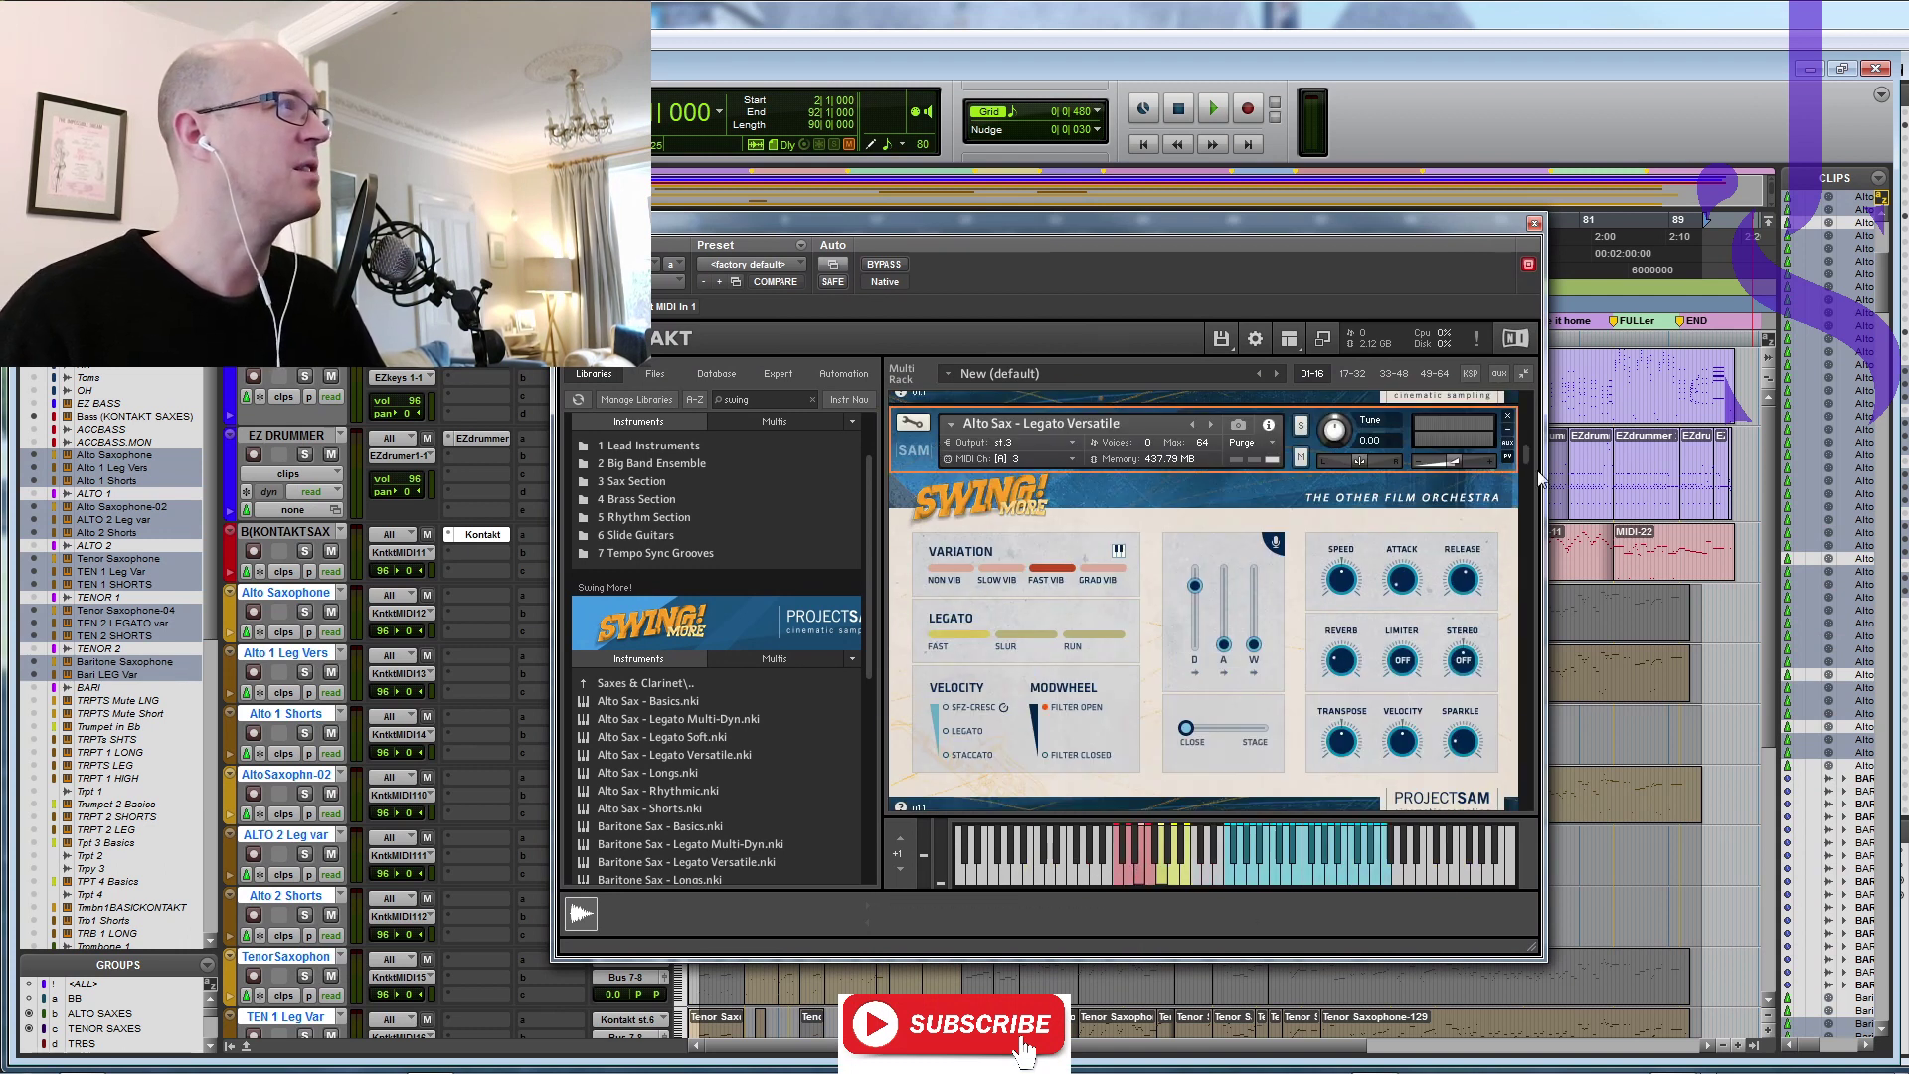
drag(1527, 456, 1529, 448)
scroll(1369, 471, up, 4)
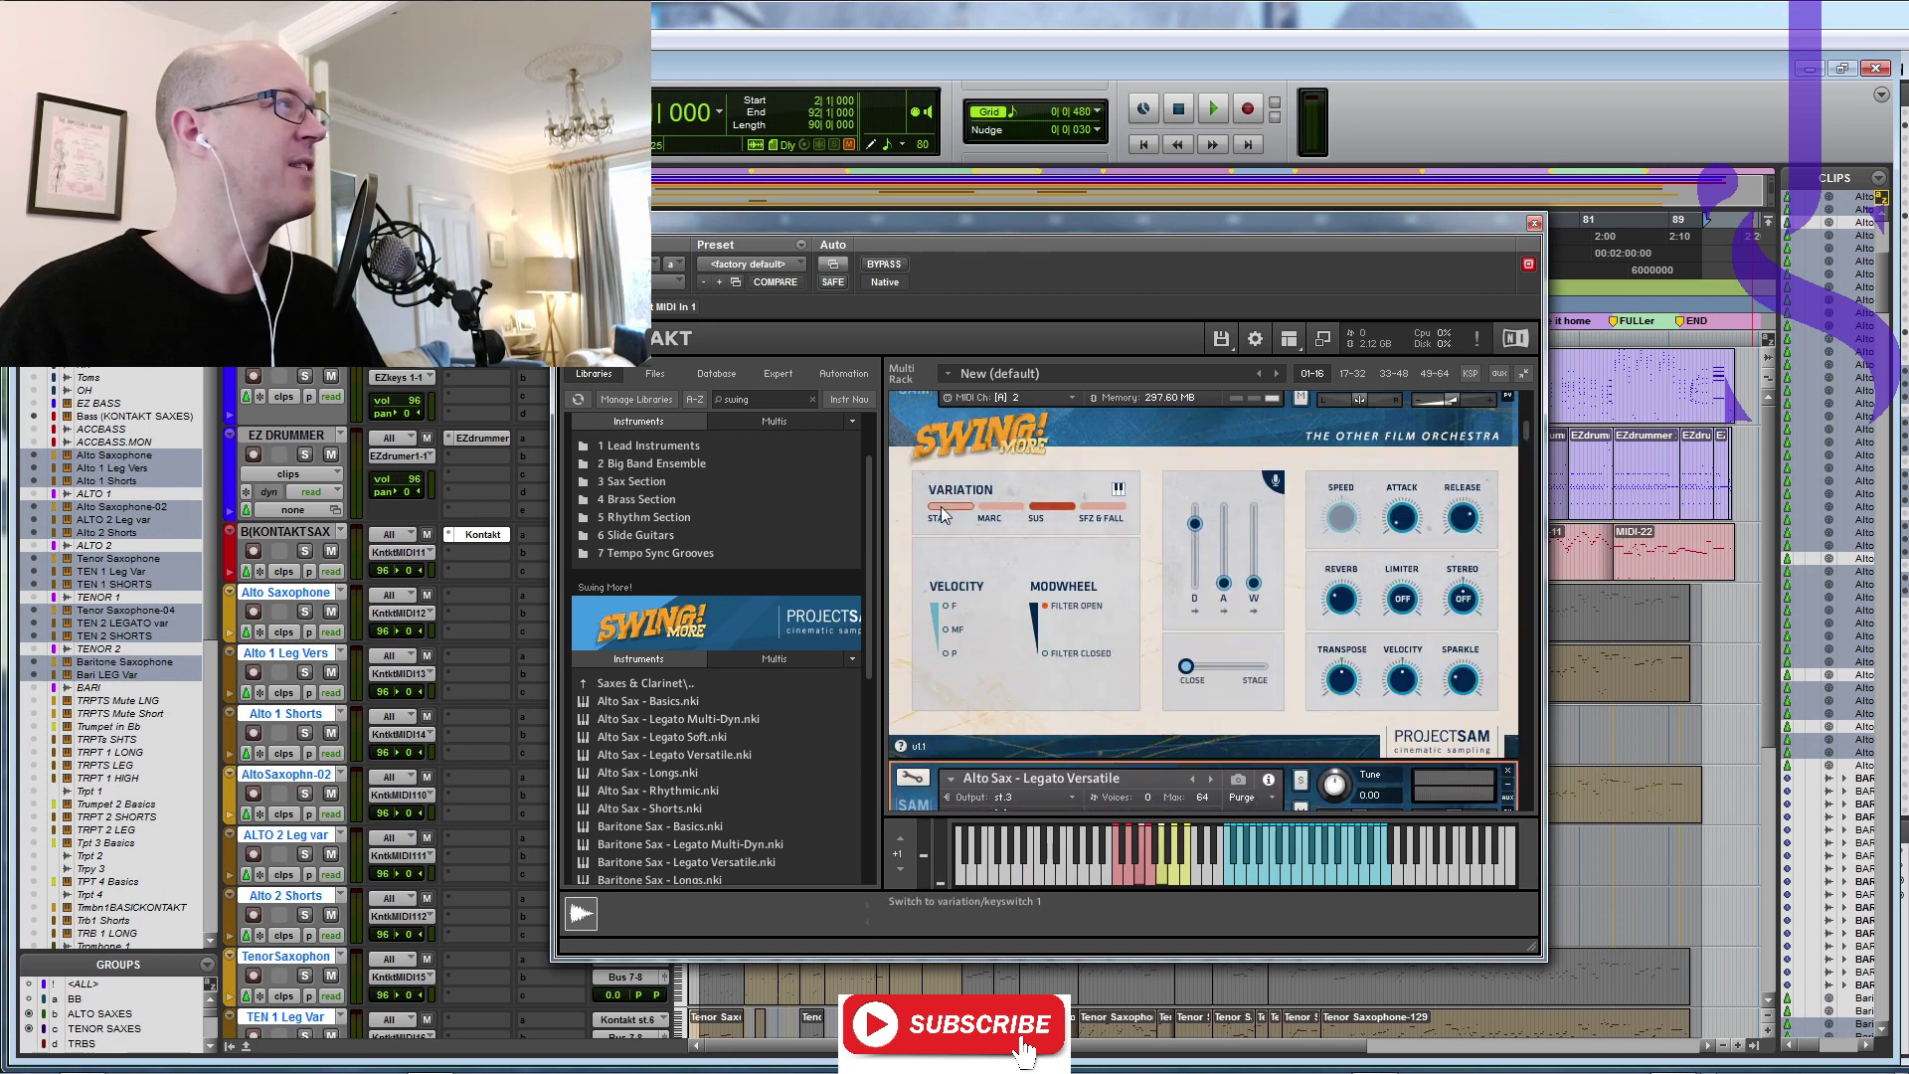
Step: Step through the Alto Sax - Basics keyswitches for STAC, MARC, SUS and SFZ & FALL, return to SUS, and close Kontakt
click(1118, 878)
click(1130, 873)
click(1142, 871)
click(1153, 873)
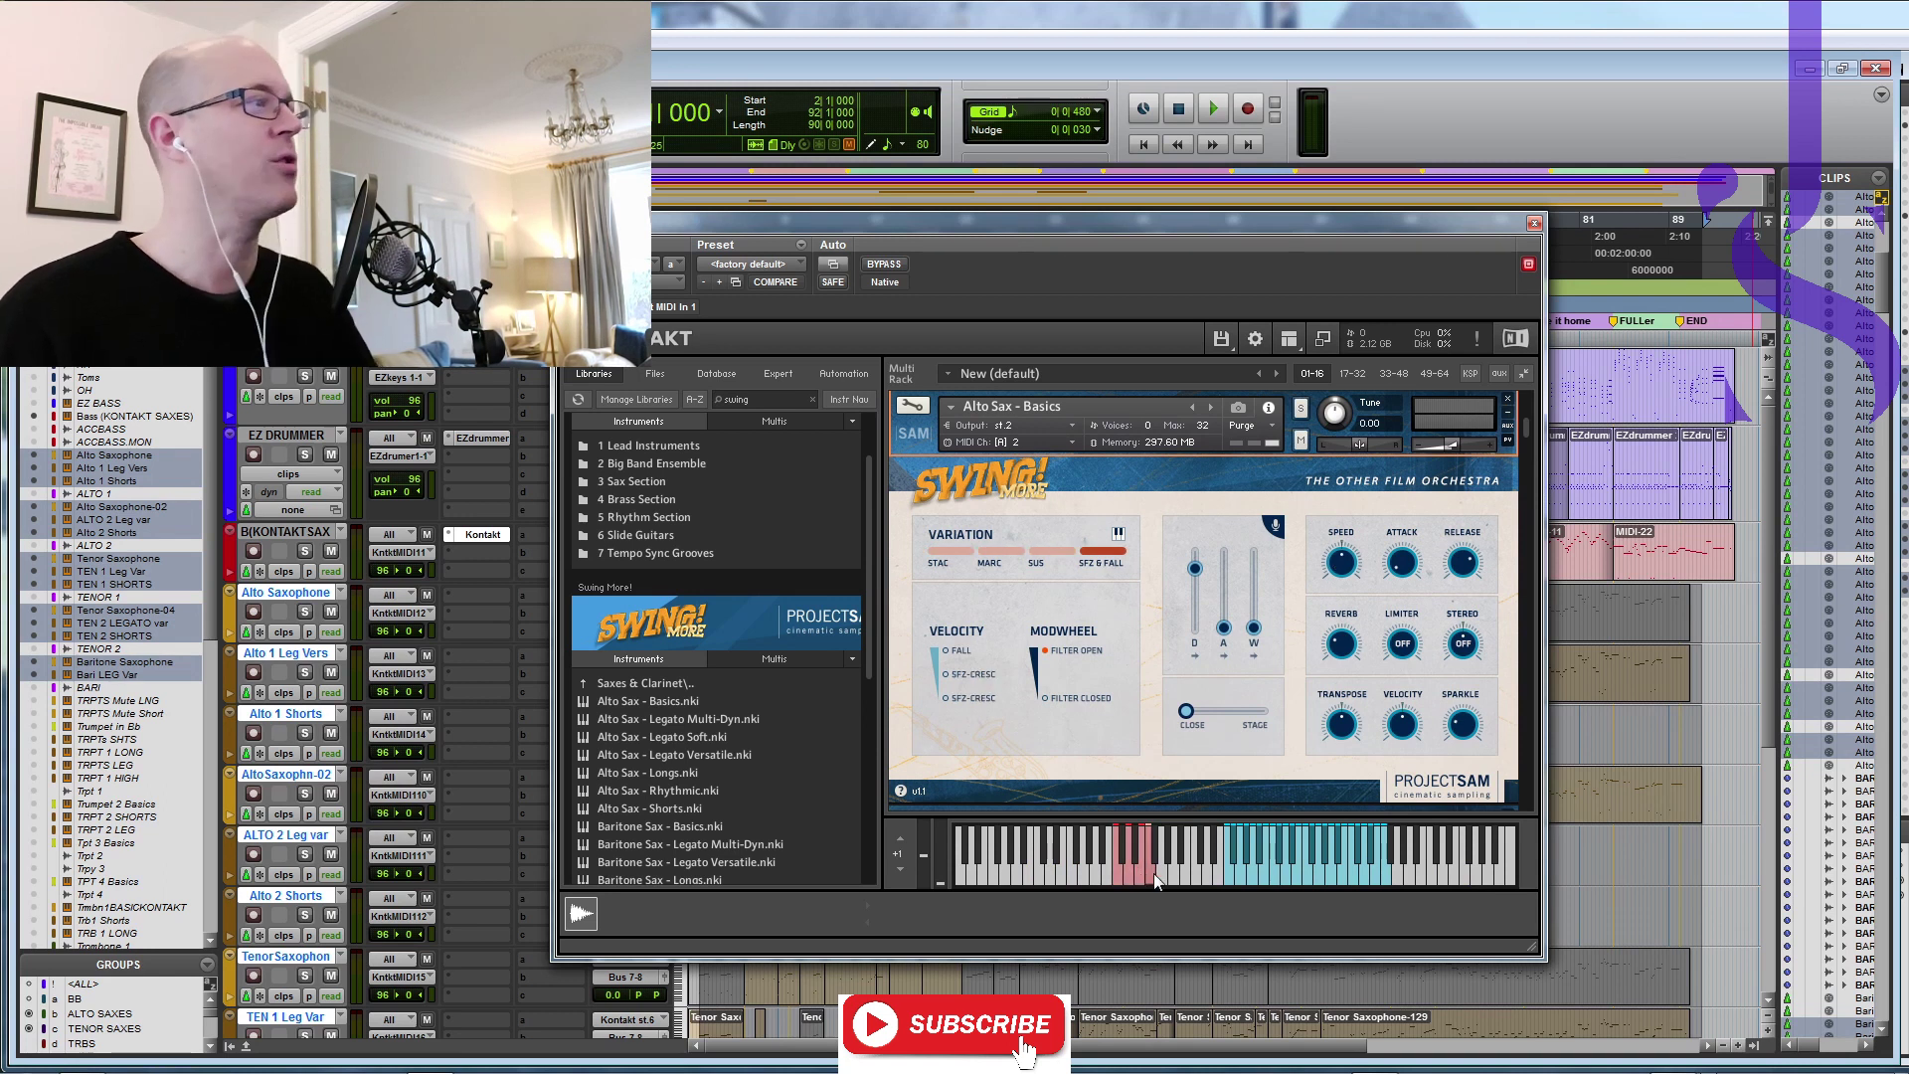
click(1142, 876)
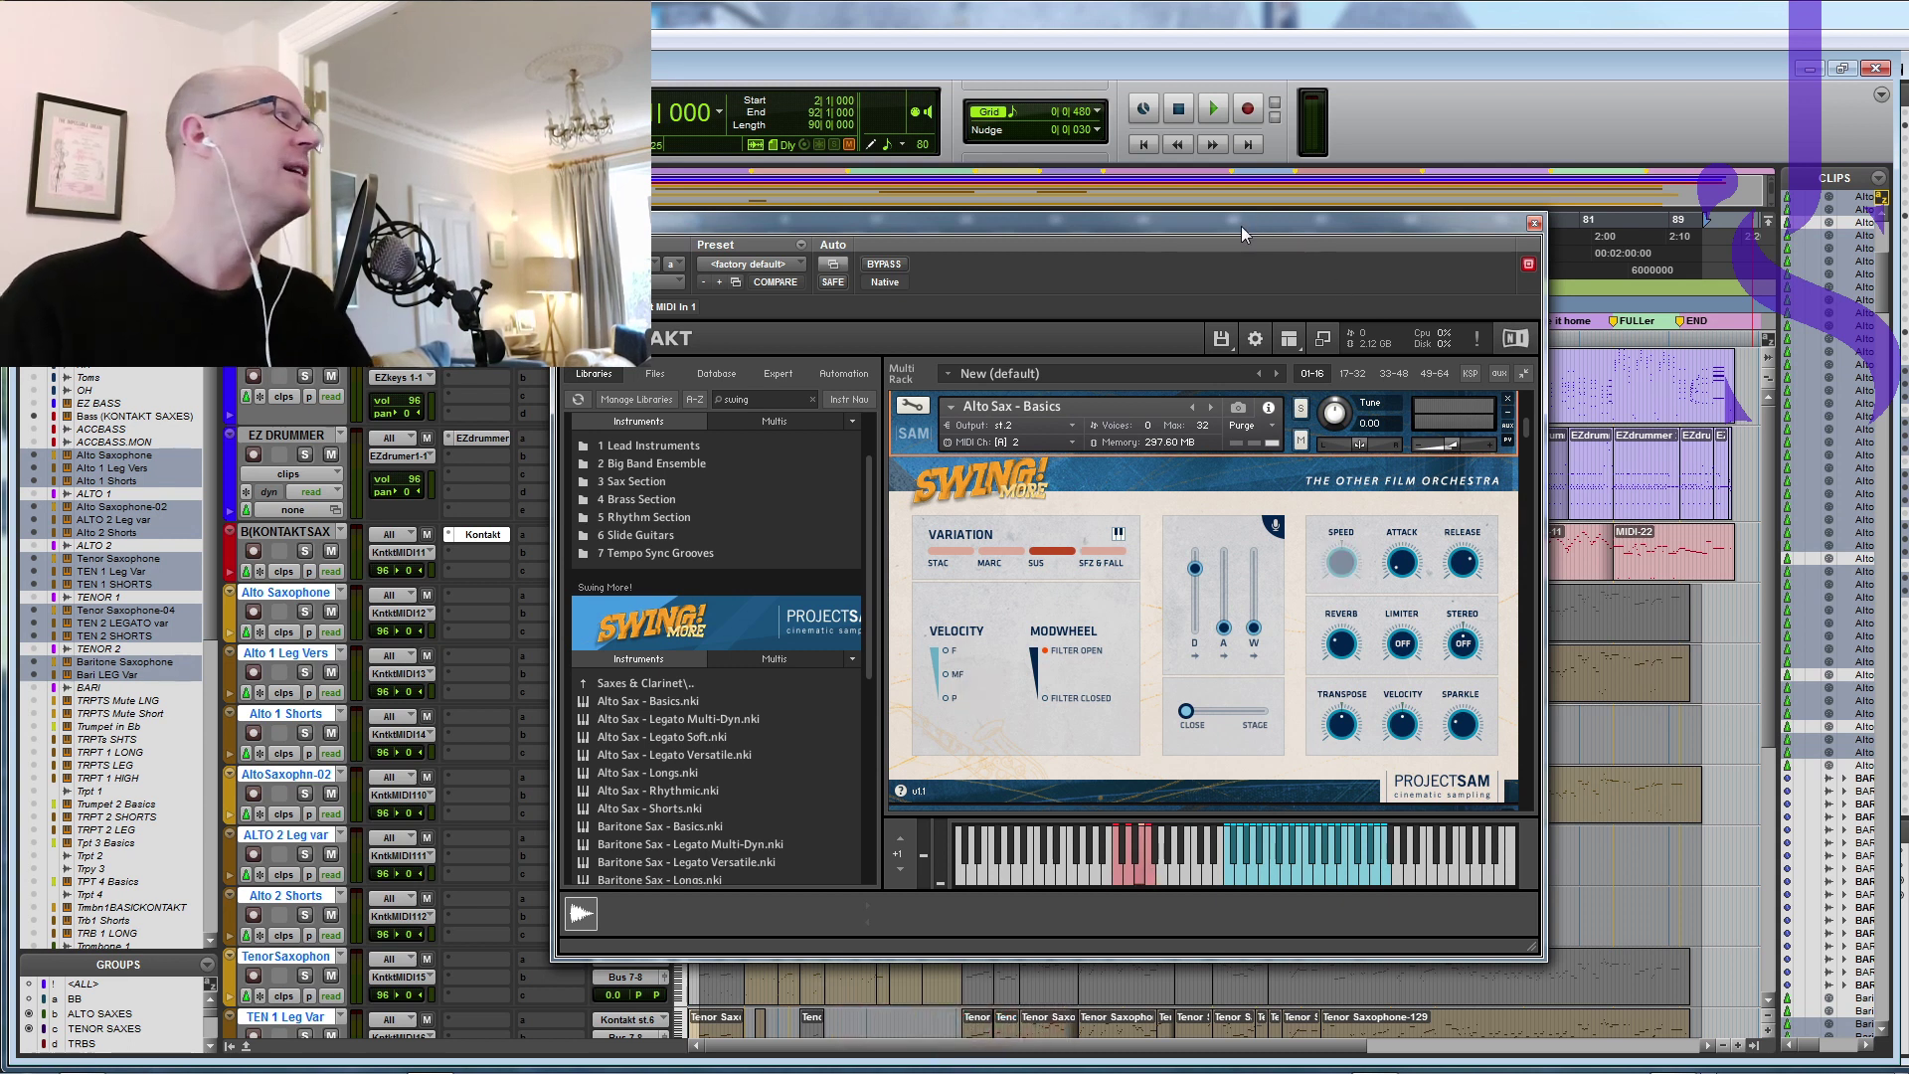
key(ctrl+w)
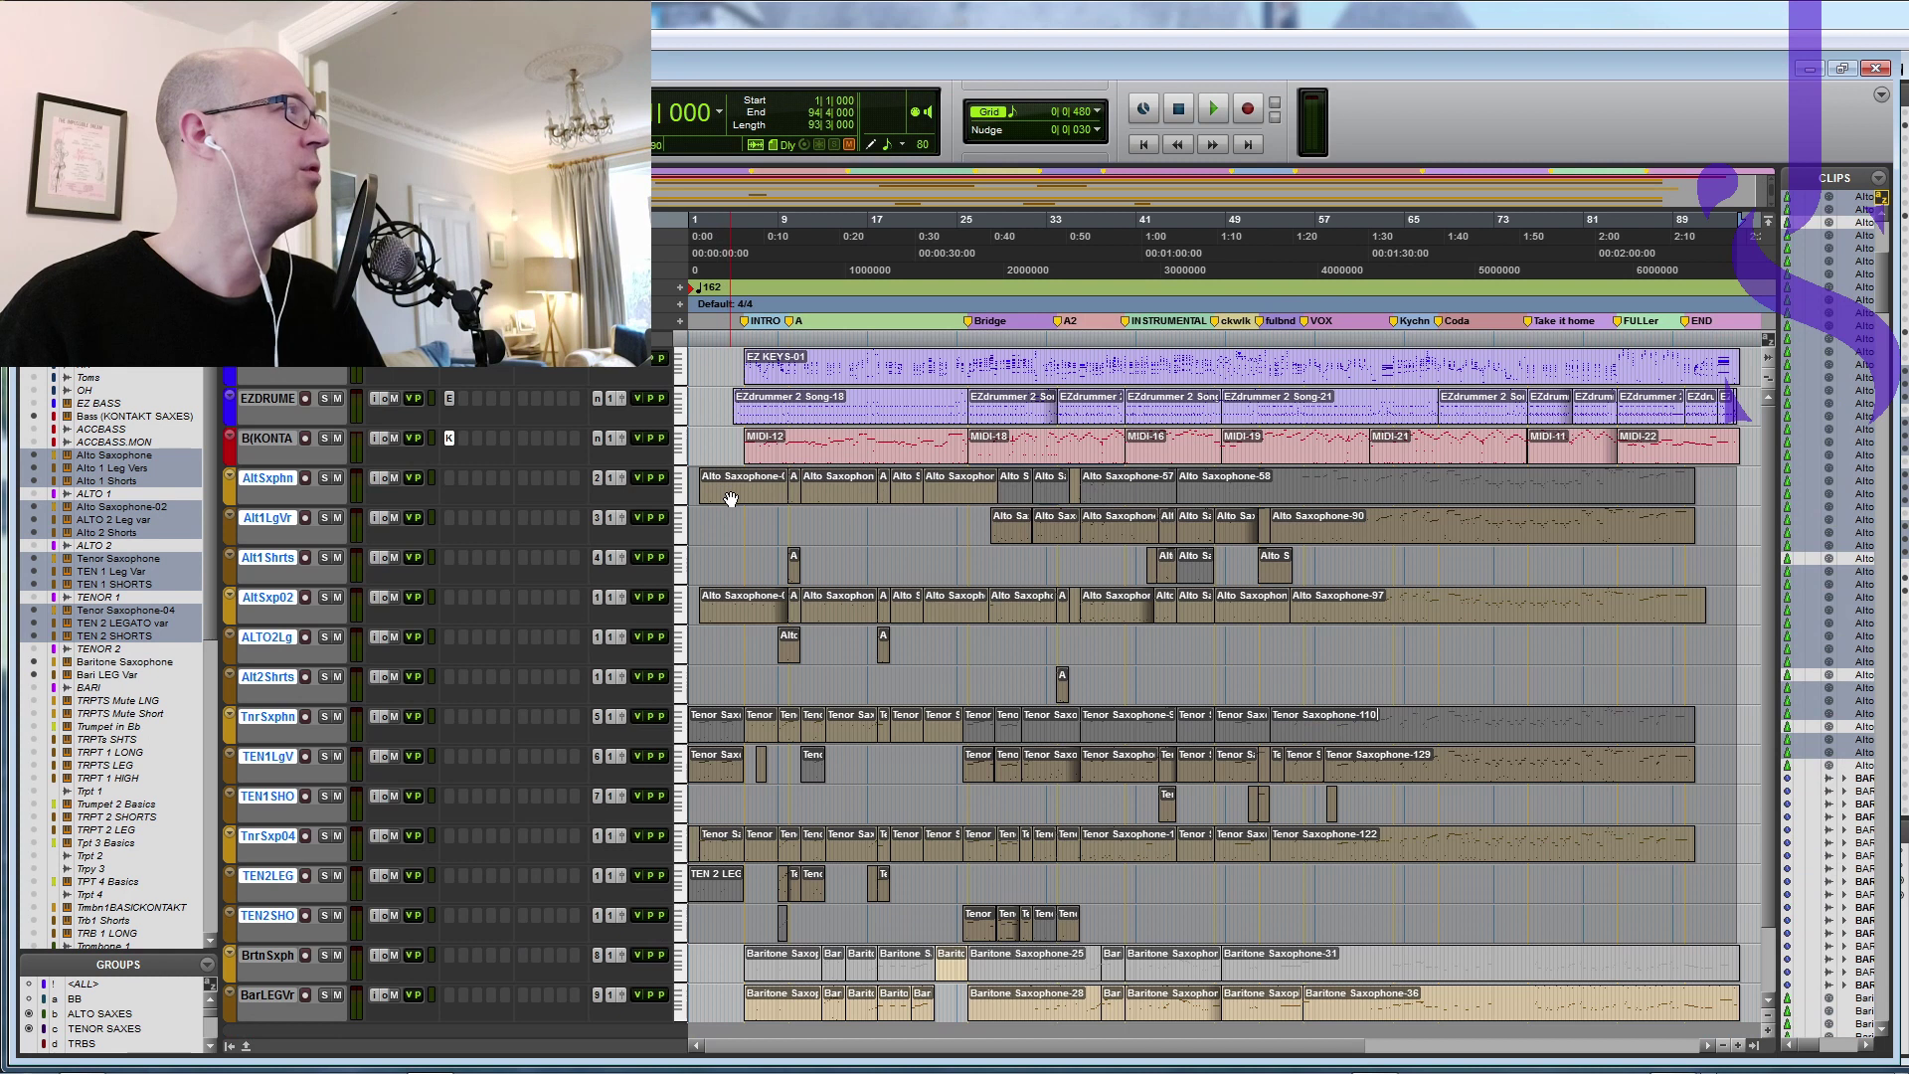
Step: Move the selected alto and tenor saxophone clips later in the timeline so that the selection starts at bar 5
drag(730, 497, 860, 548)
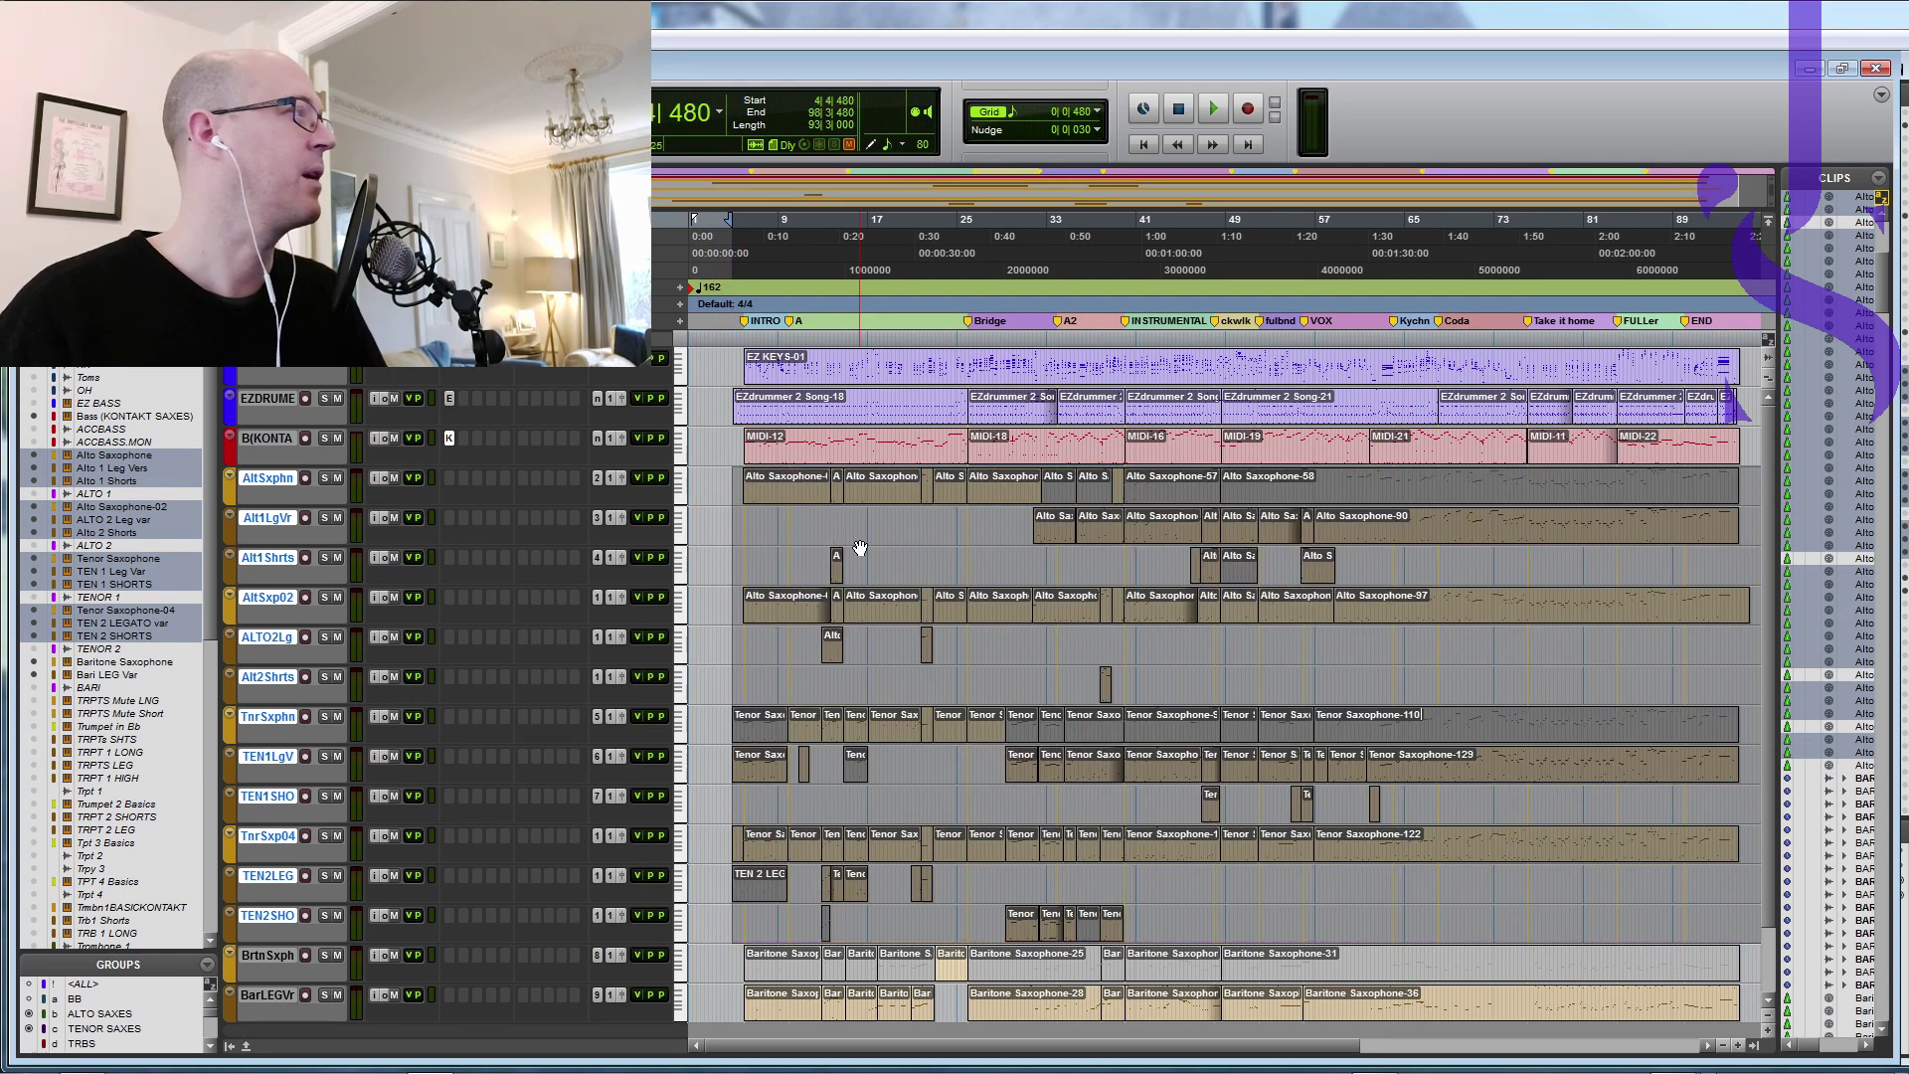
key(ctrl+])
key(ctrl+])
key(ctrl+])
key(ctrl+])
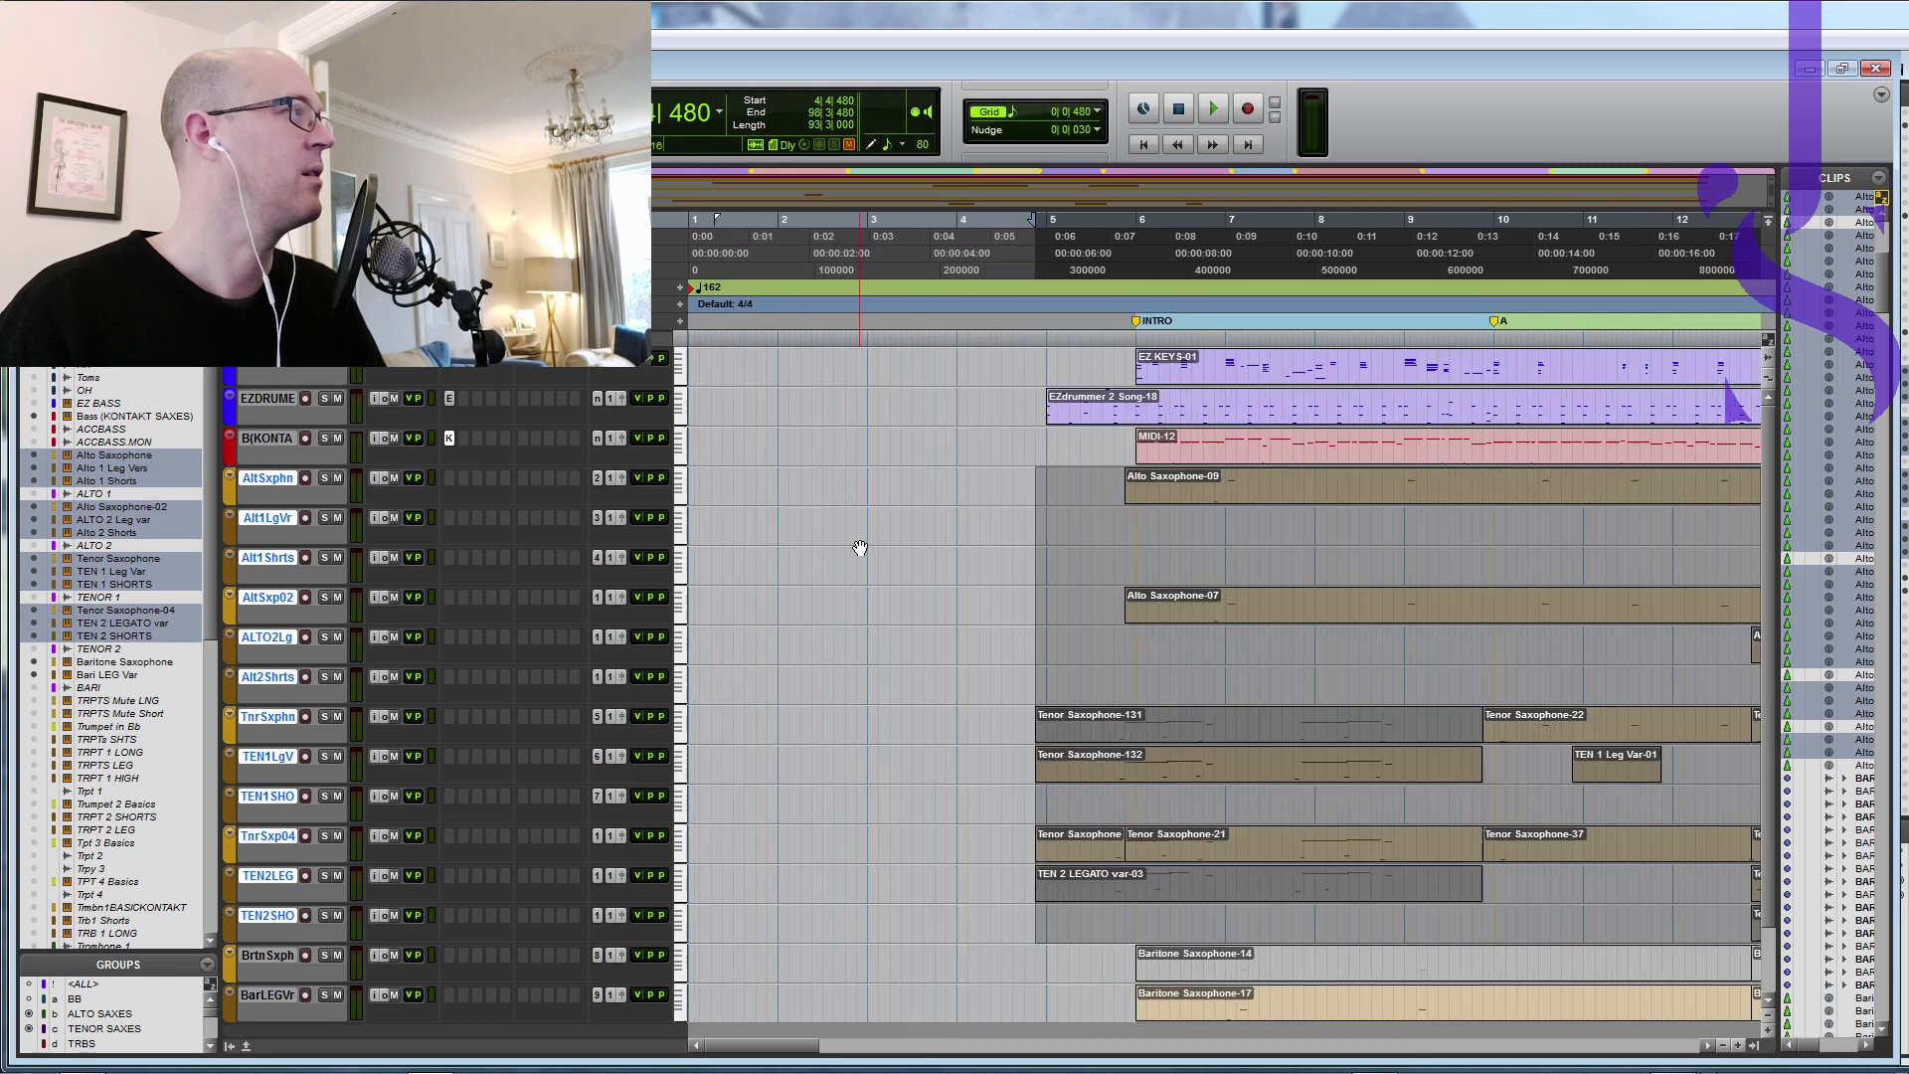
key(ctrl+[)
key(ctrl+[)
key(ctrl+[)
key(ctrl+[)
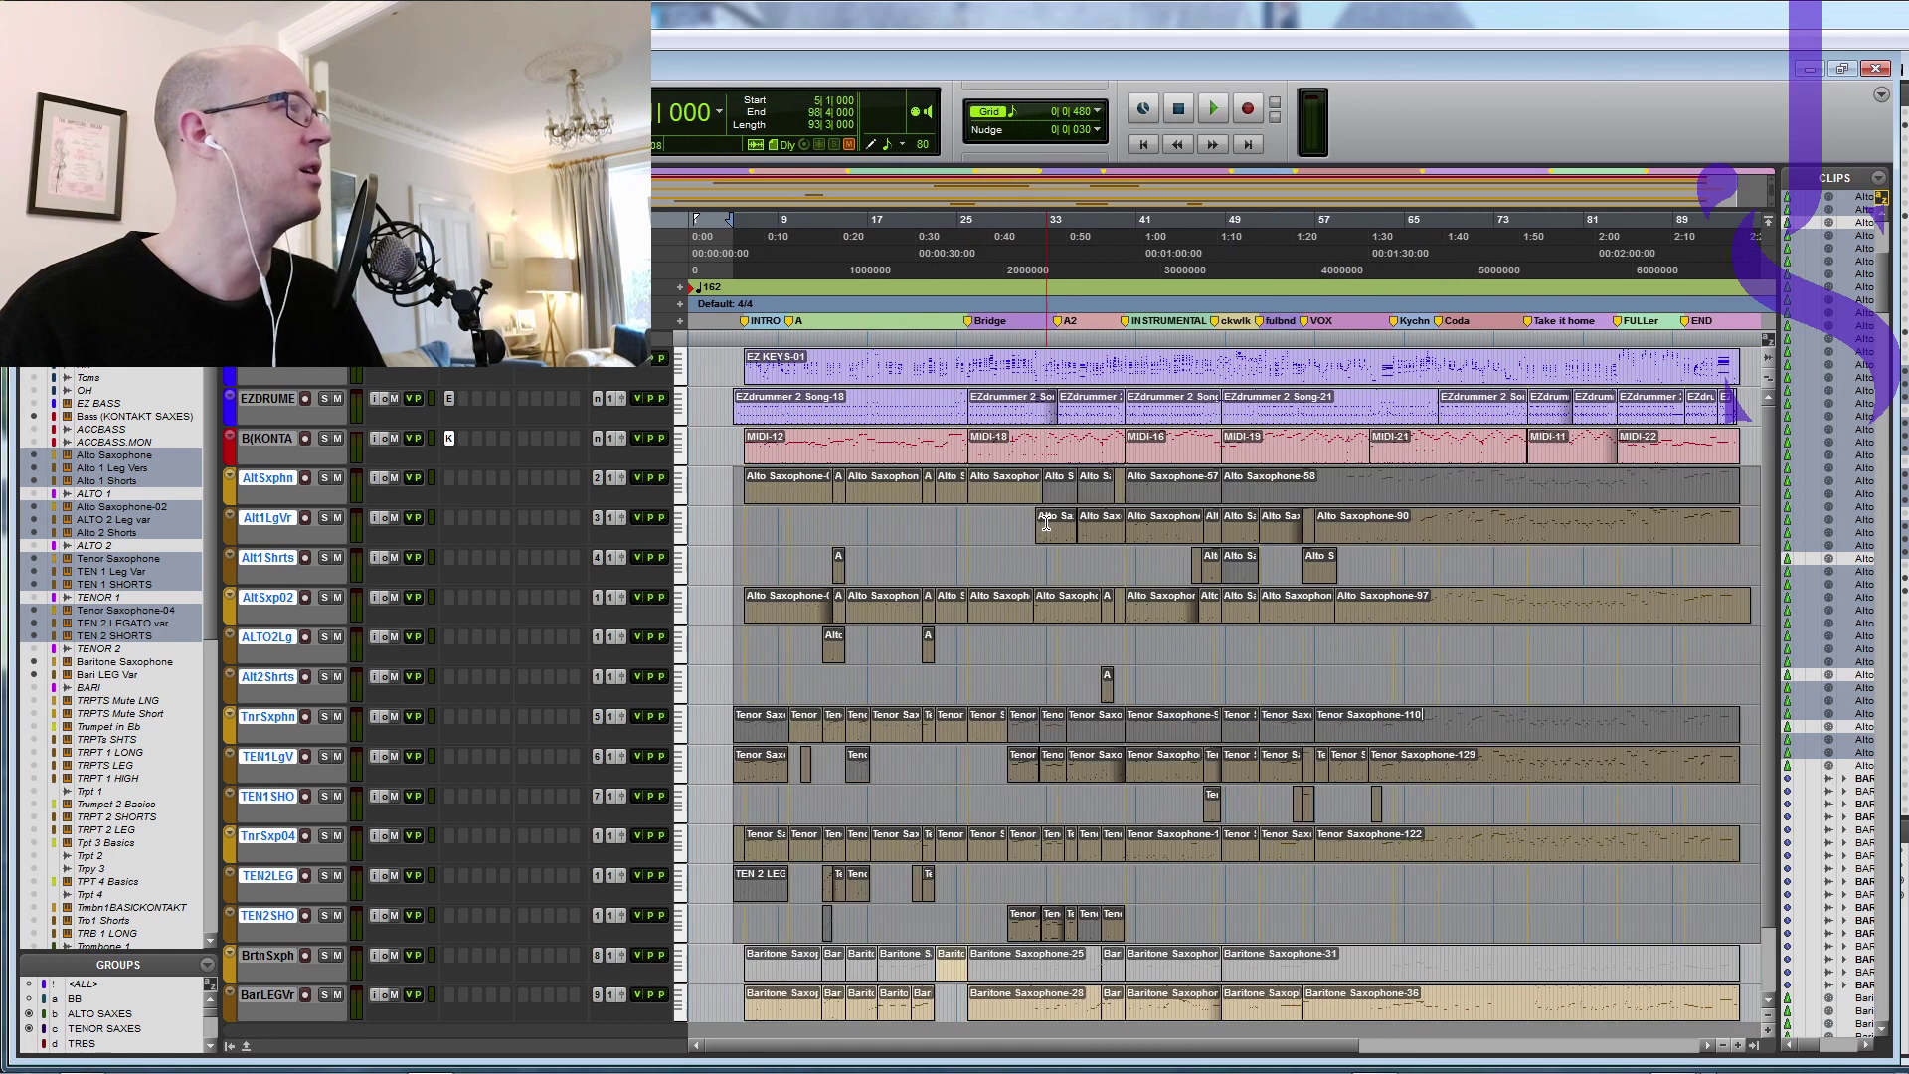
Step: Play the arrangement with the saxophones from 5|1|480, and stop playback
click(735, 236)
key(space)
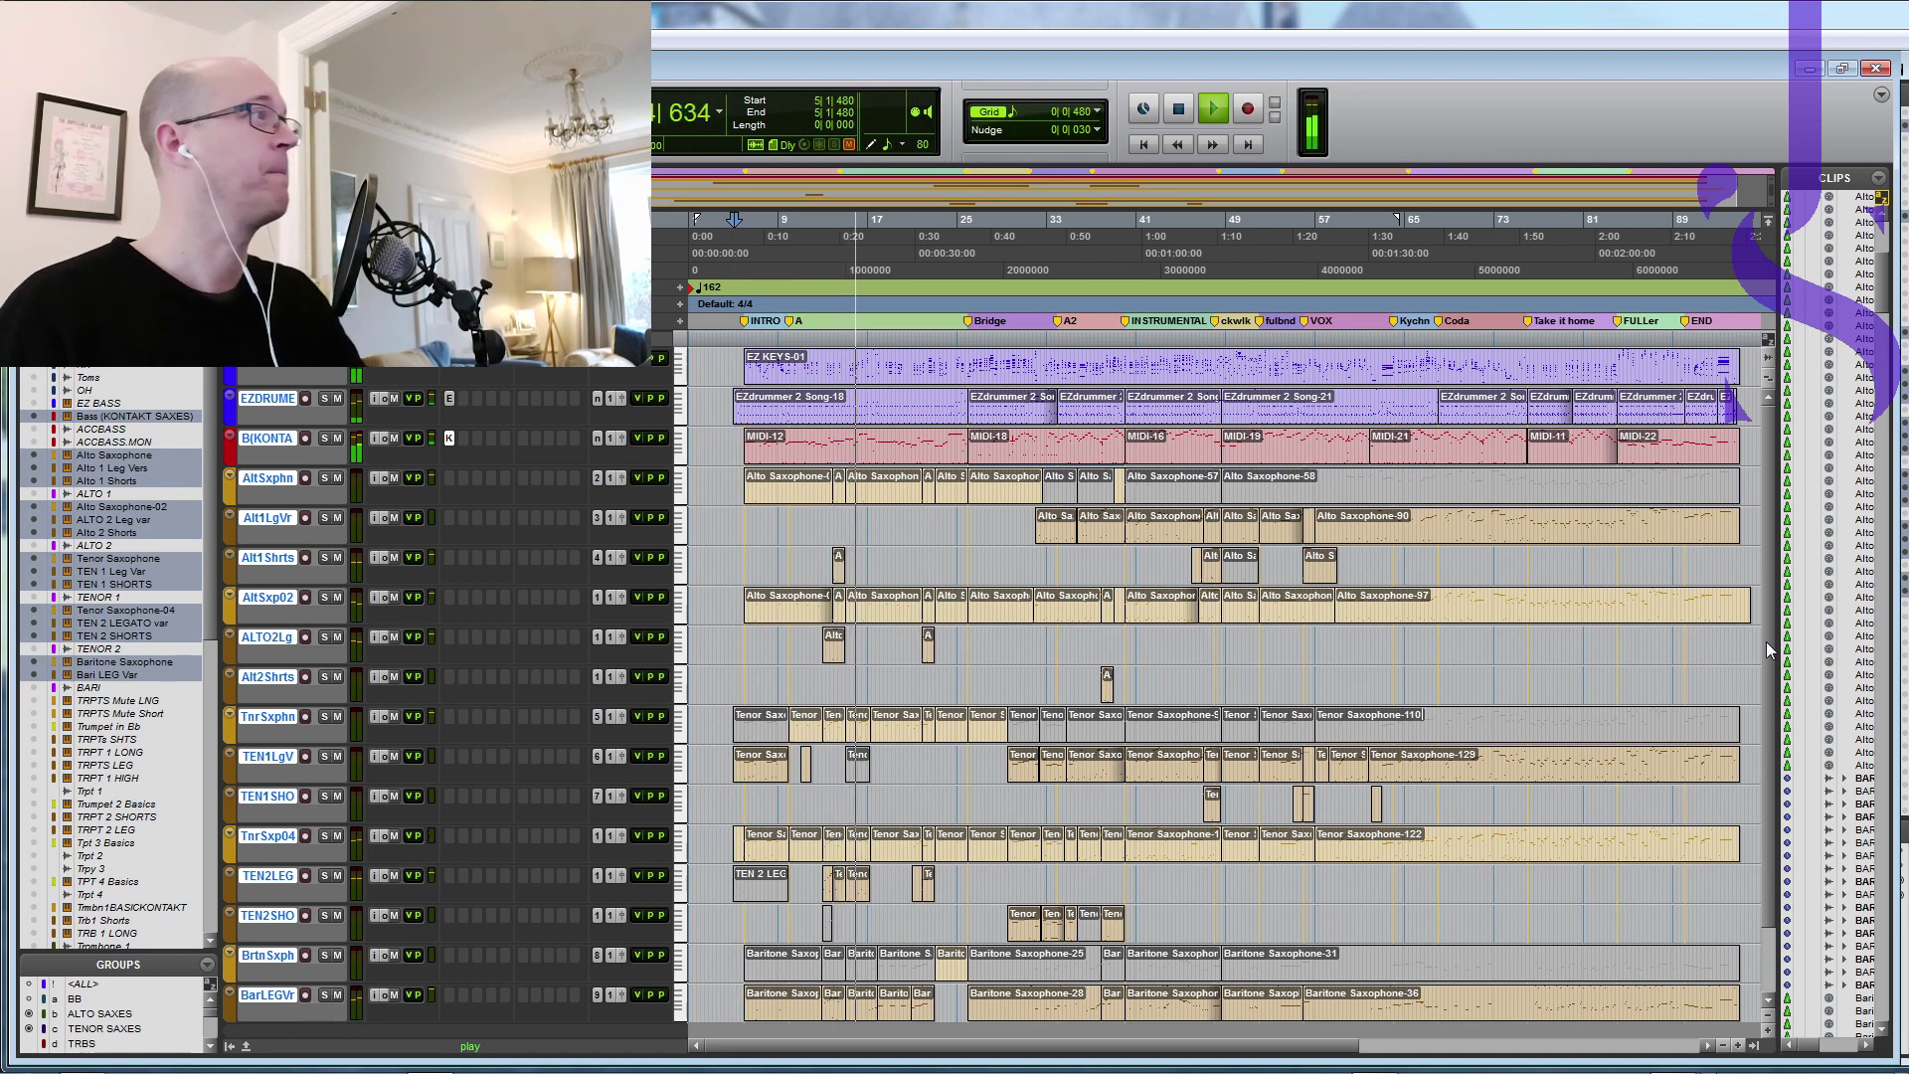
key(space)
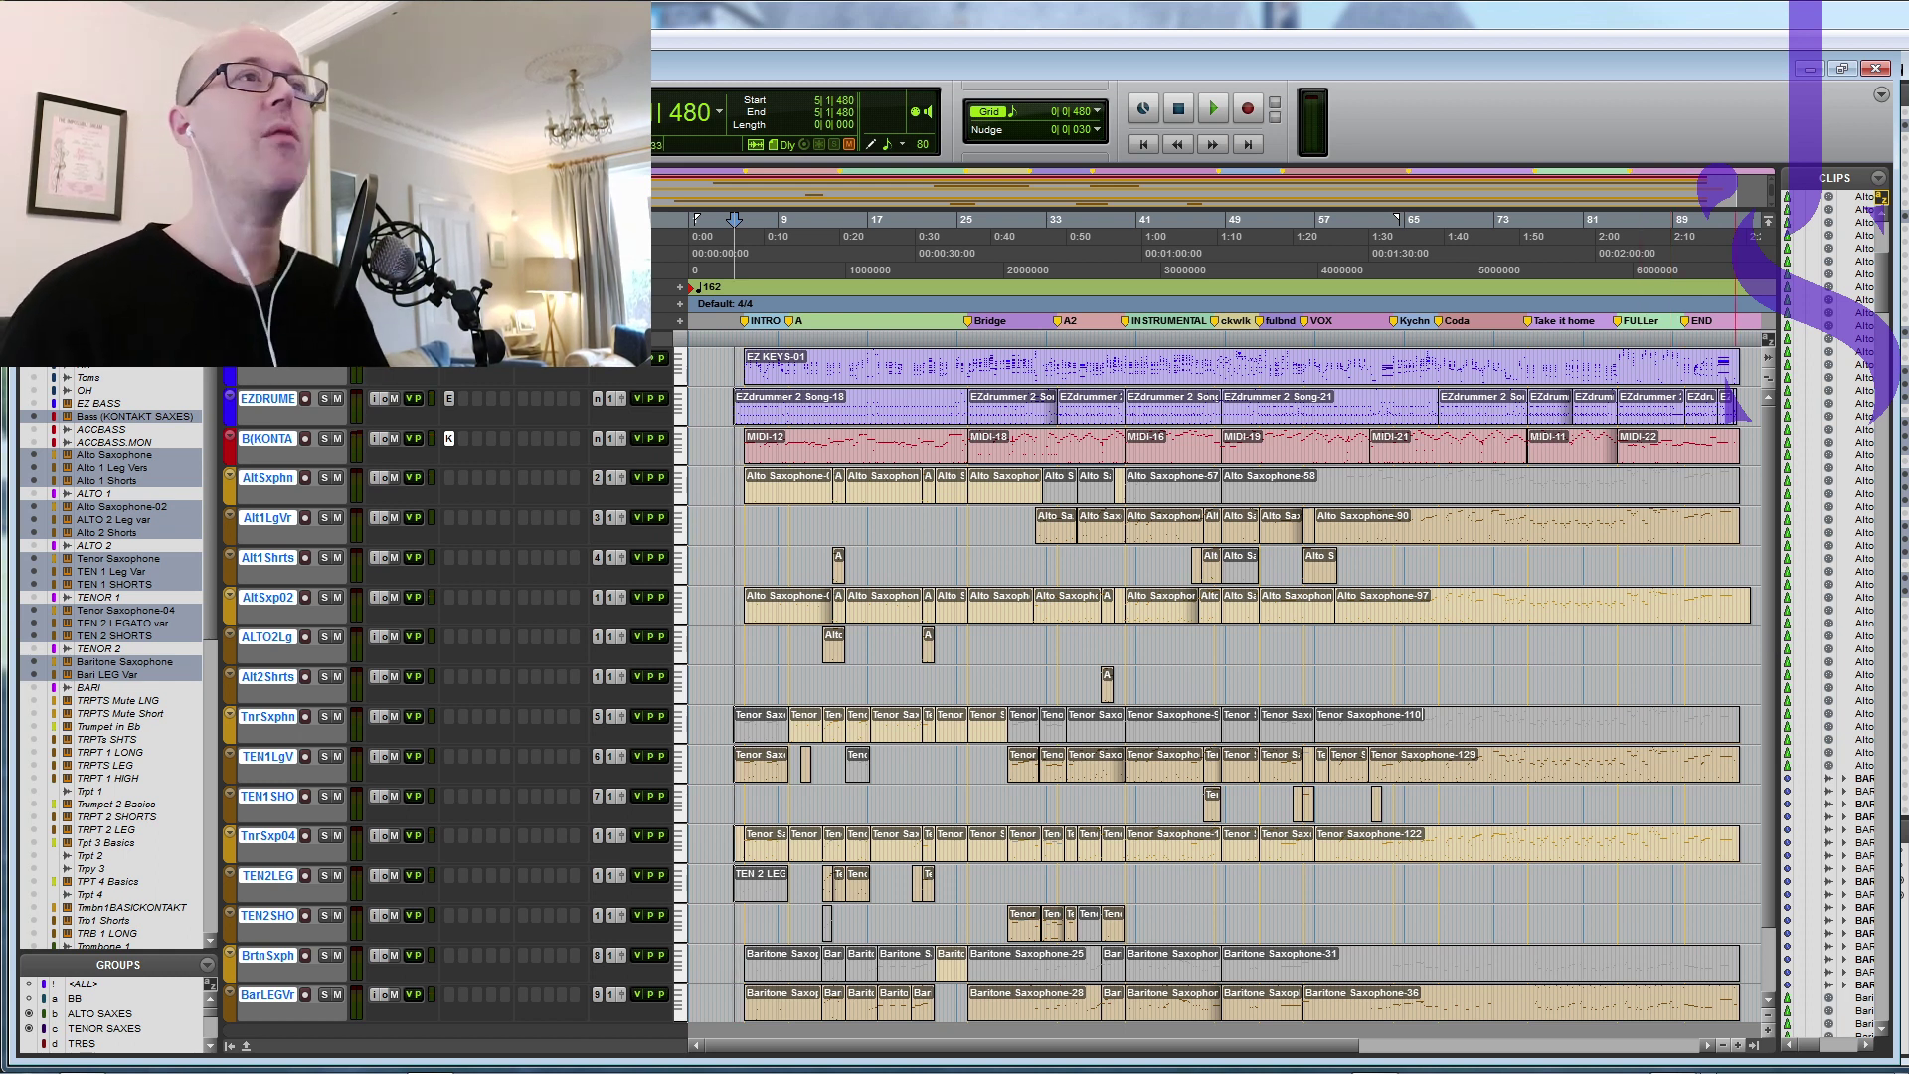
Step: Review the variation, velocity and modwheel controls of Alto Sax - Basics in Kontakt, and close the plug-in window
key(ctrl+alt+shift+w)
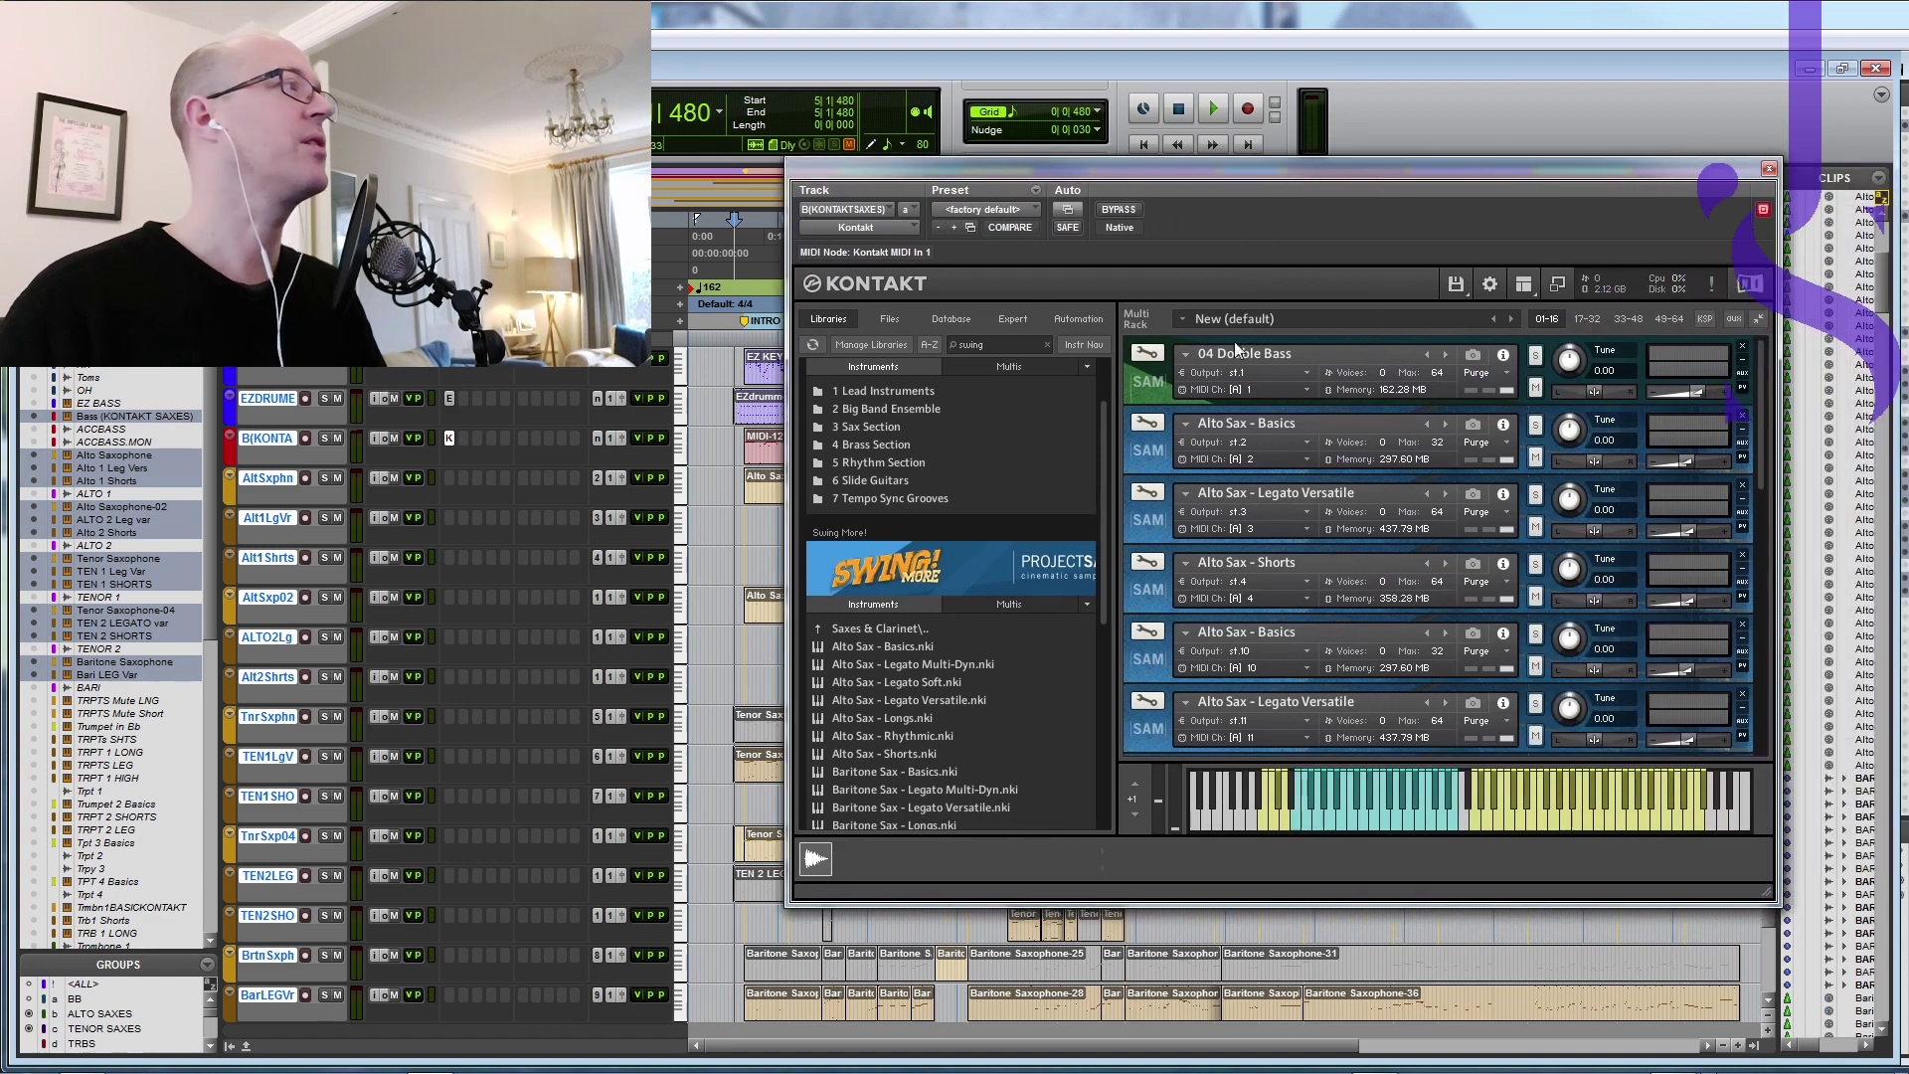
click(1142, 460)
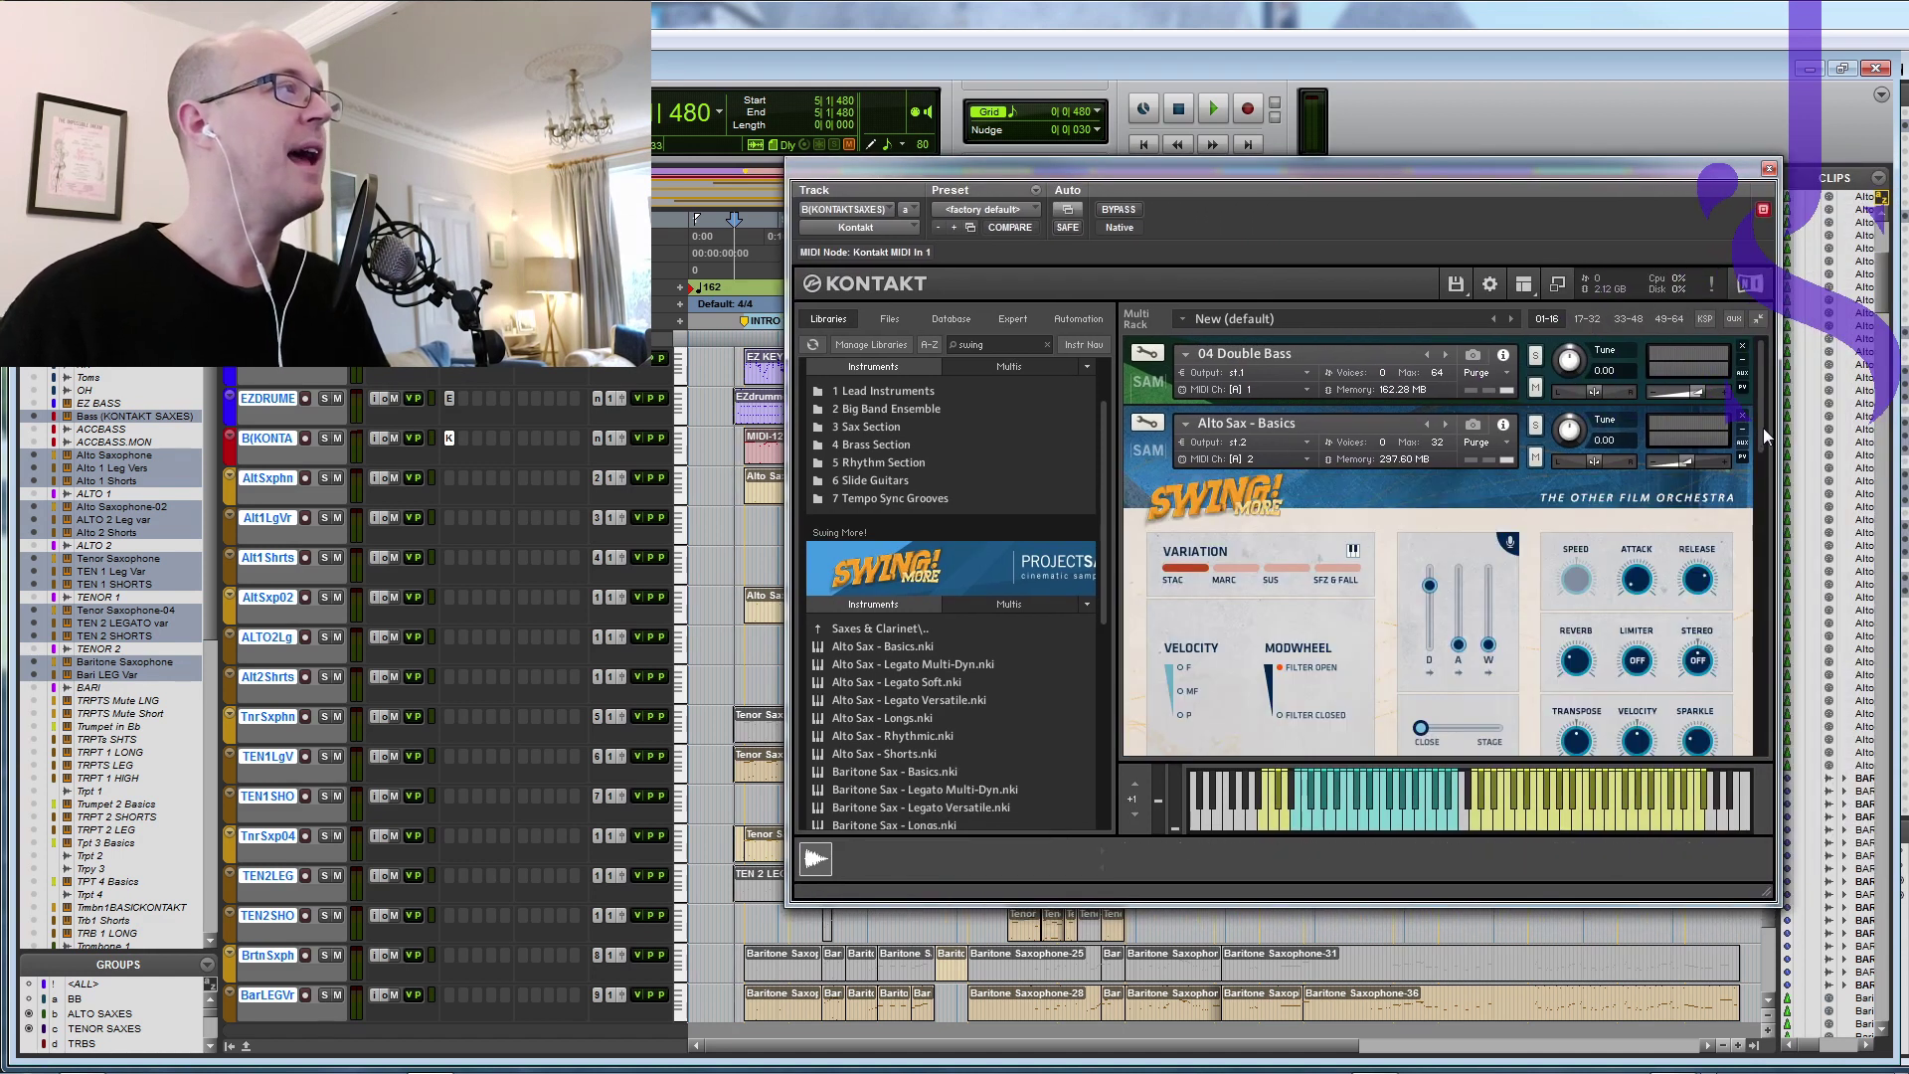
drag(1761, 438, 1766, 480)
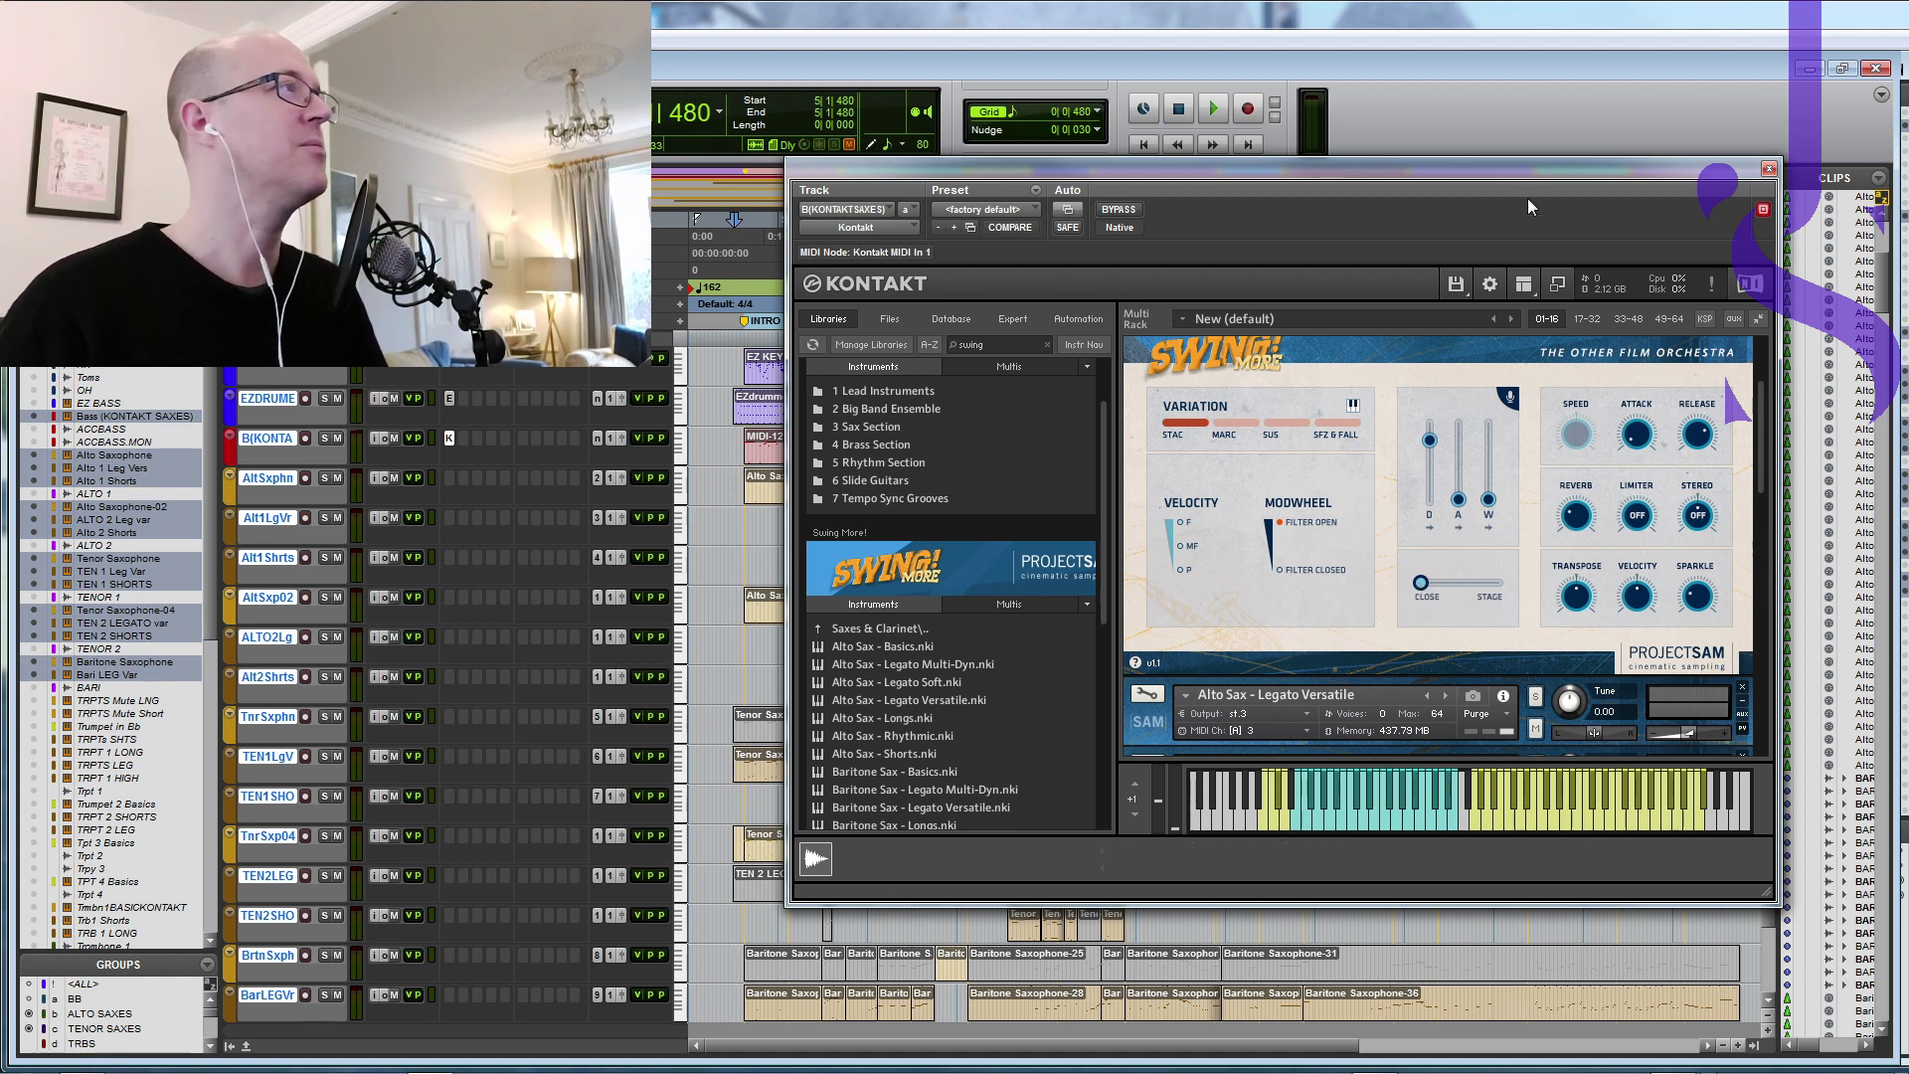
click(1769, 169)
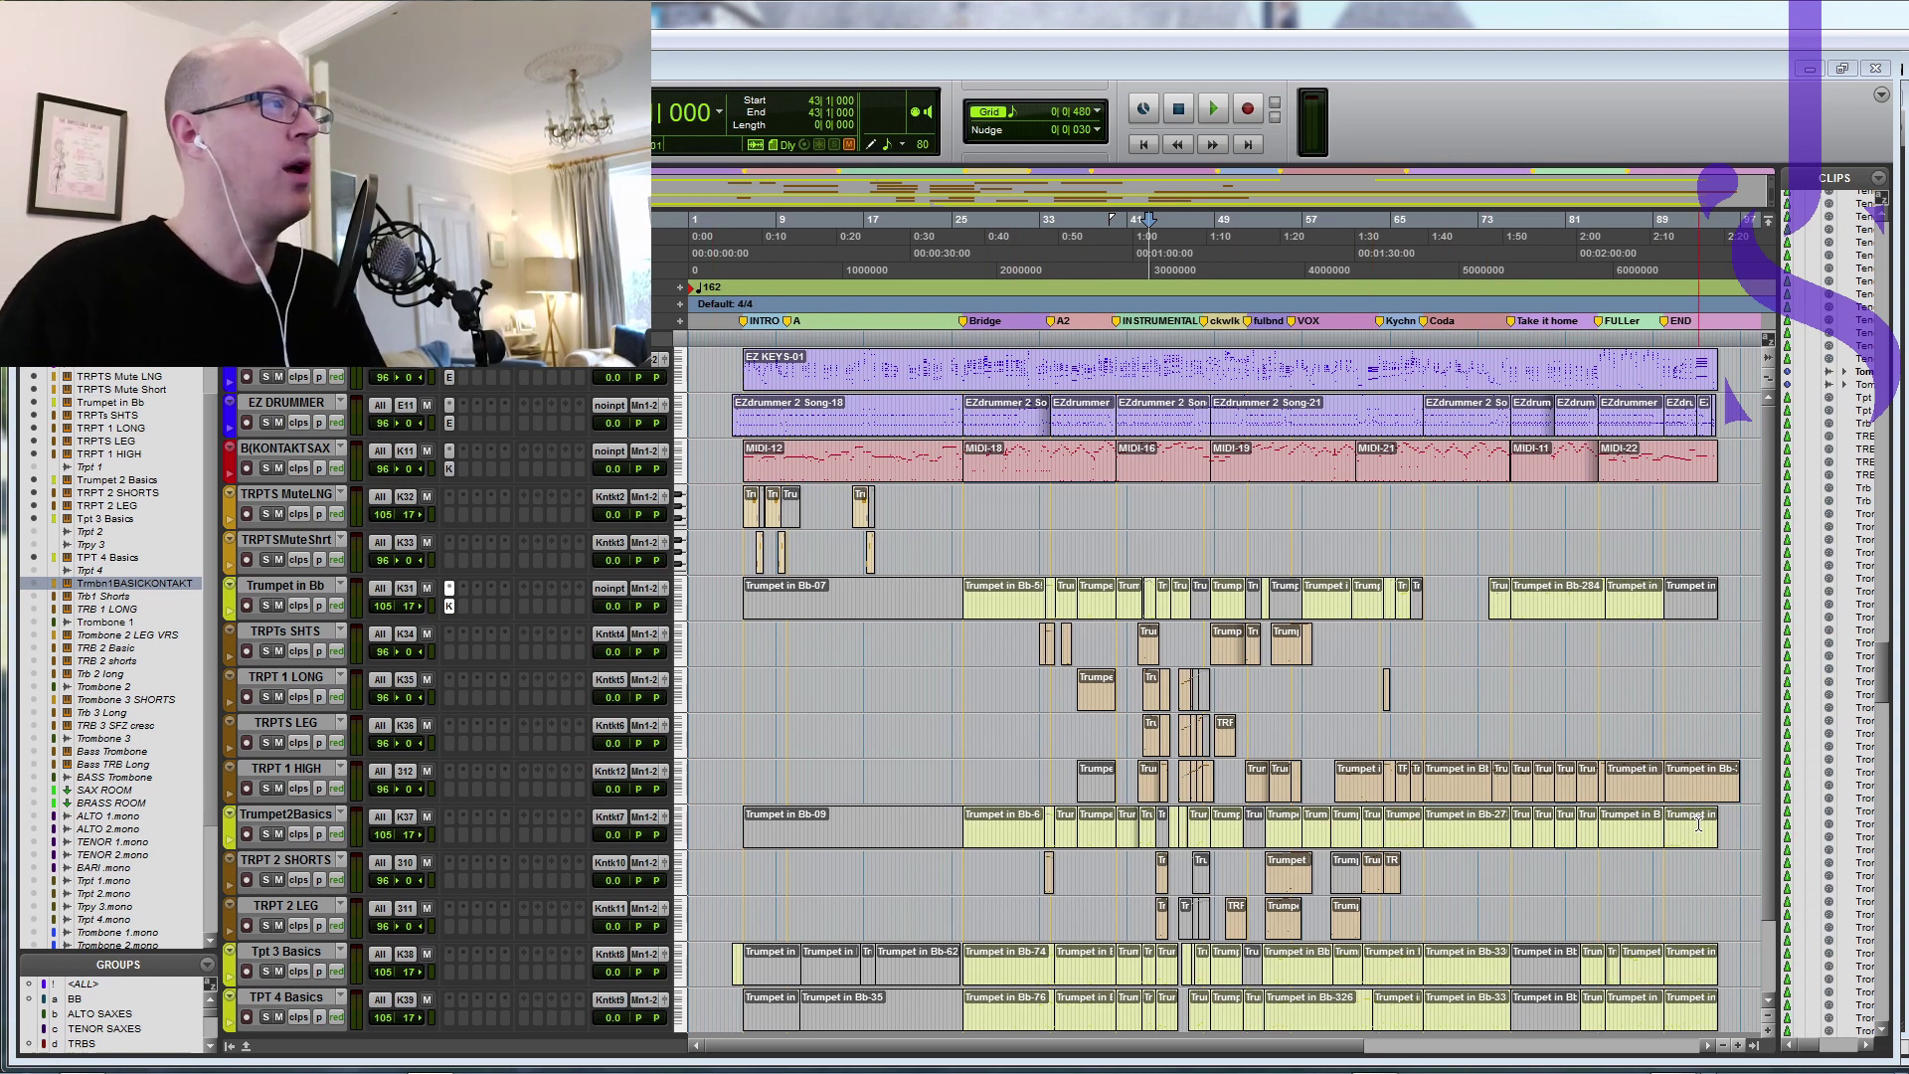
Step: Look over the trumpet tracks and the trumpet patches loaded in their Kontakt instance, from the section mutes to Trumpet Section High
scroll(1766, 815, down, 2)
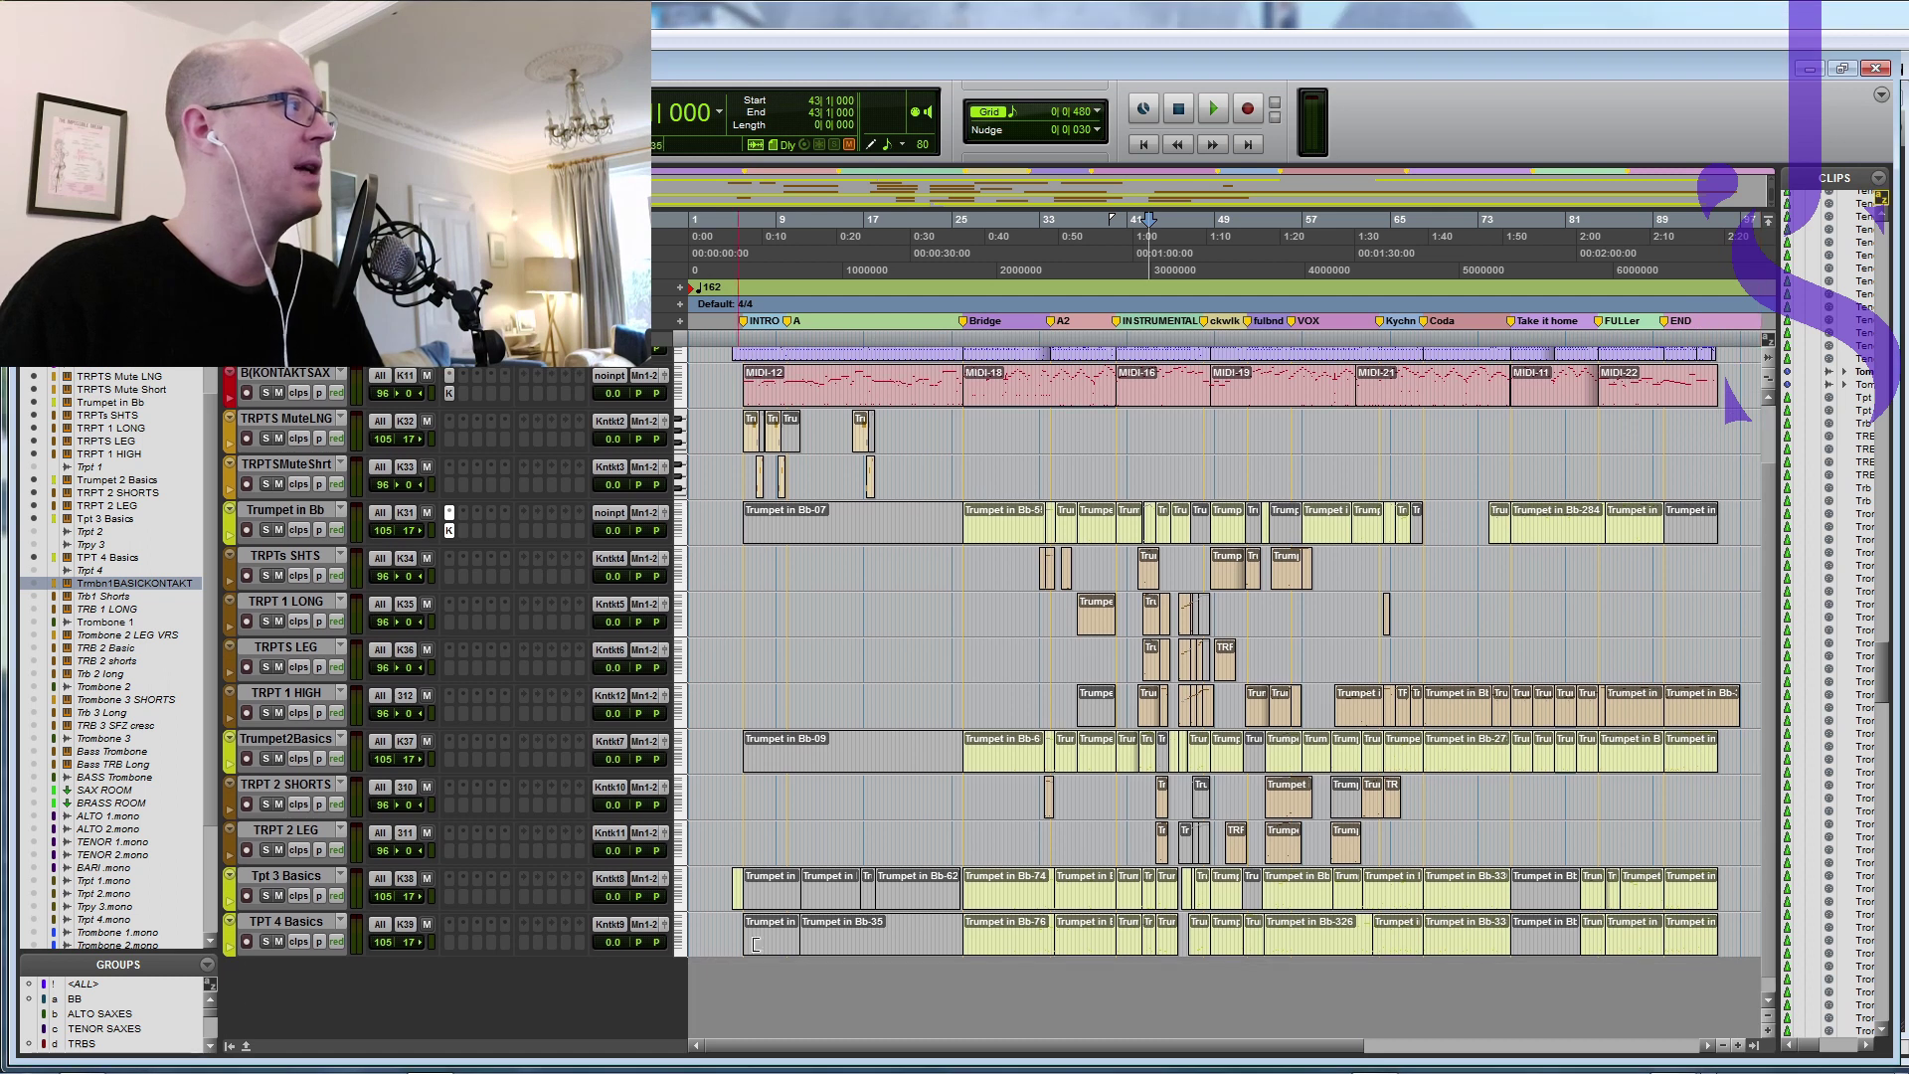
scroll(1763, 807, up, 2)
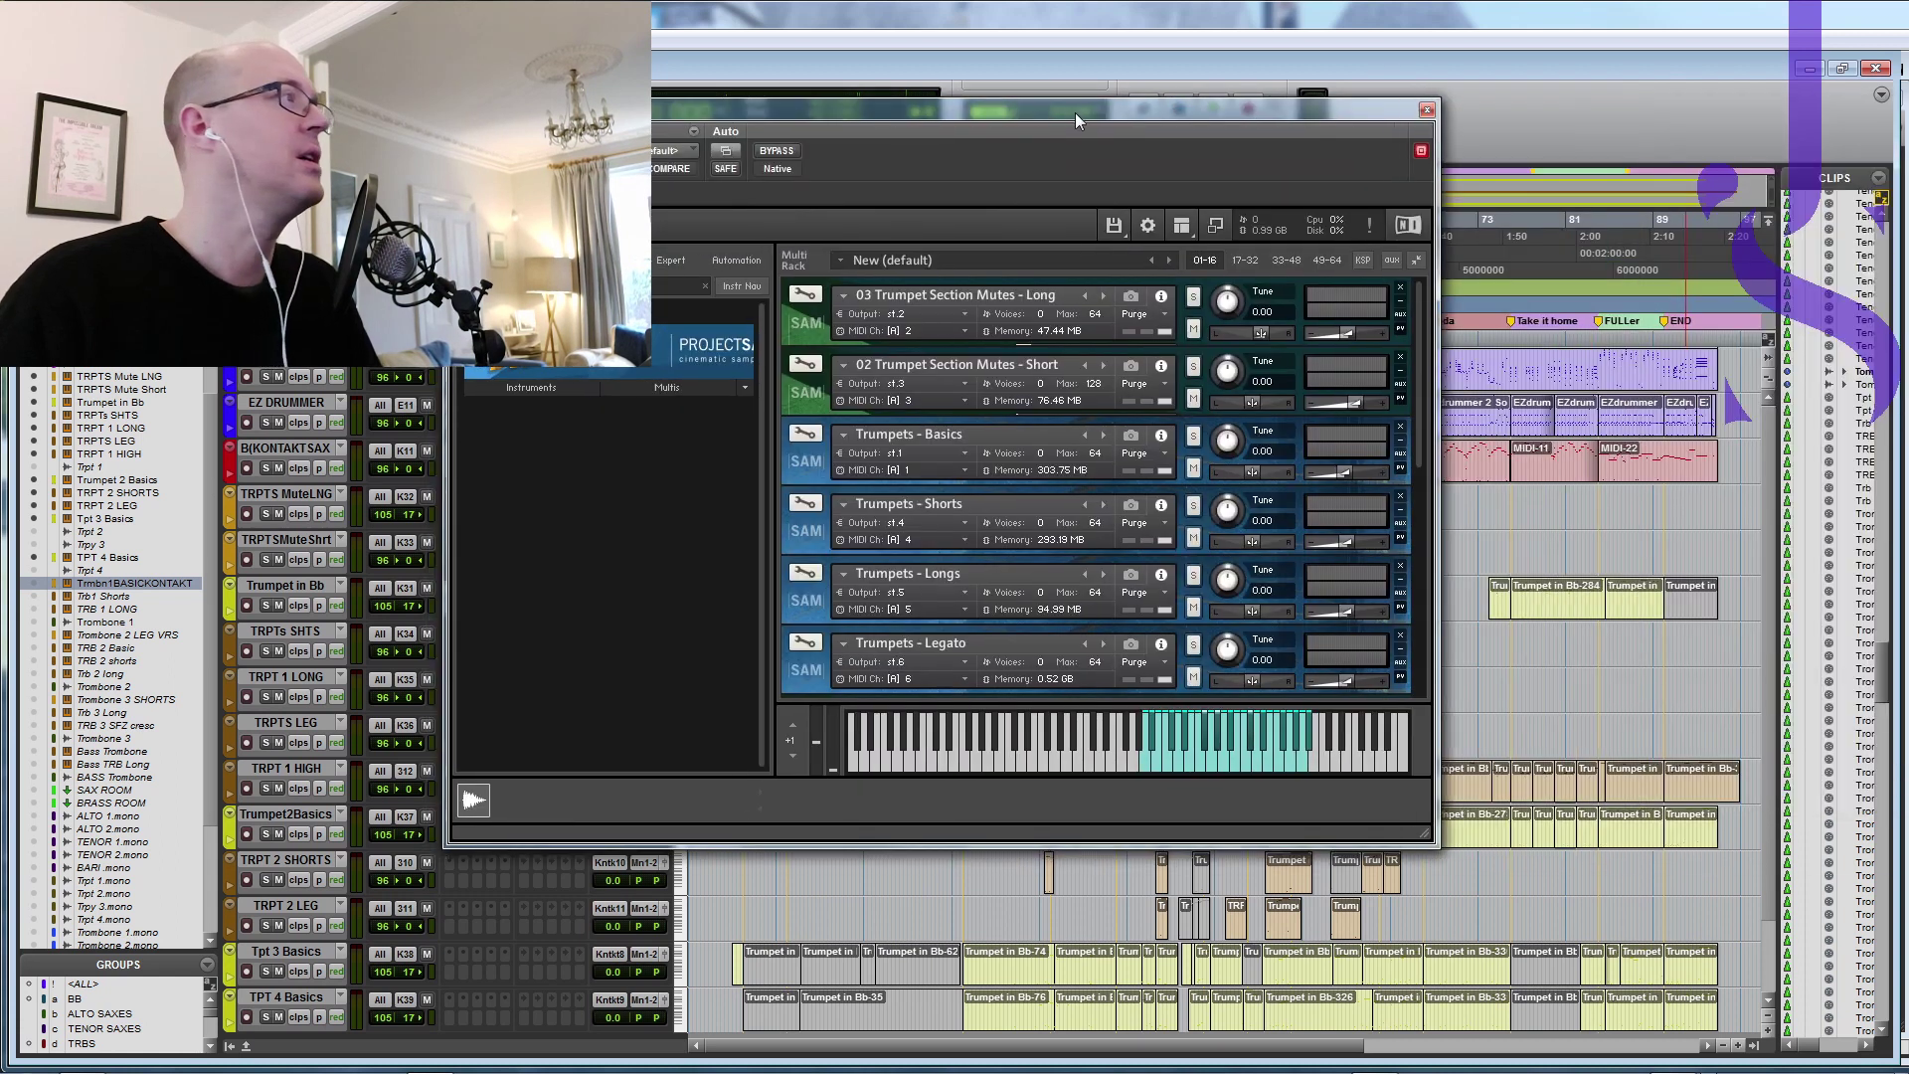
scroll(1532, 426, down, 4)
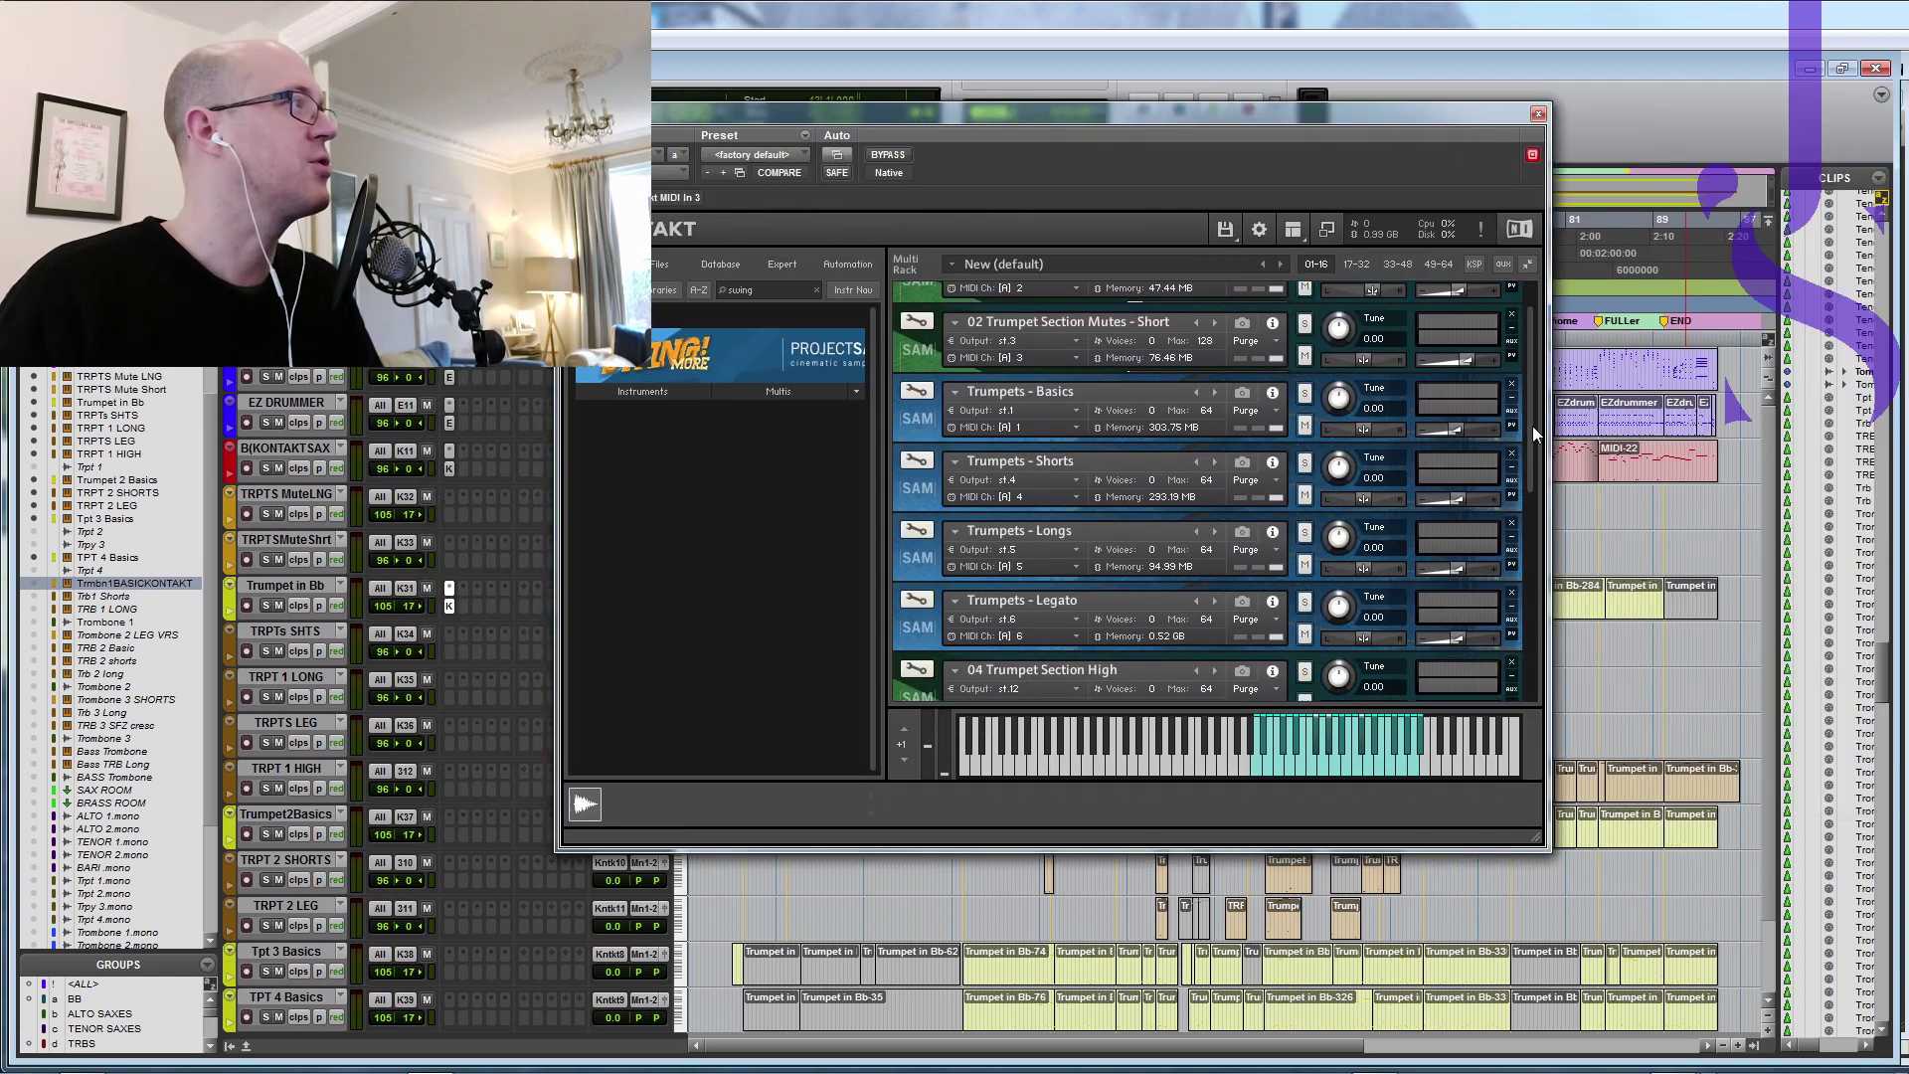
mouse_move(1531, 464)
mouse_down()
mouse_move(1531, 513)
mouse_move(1535, 466)
mouse_up()
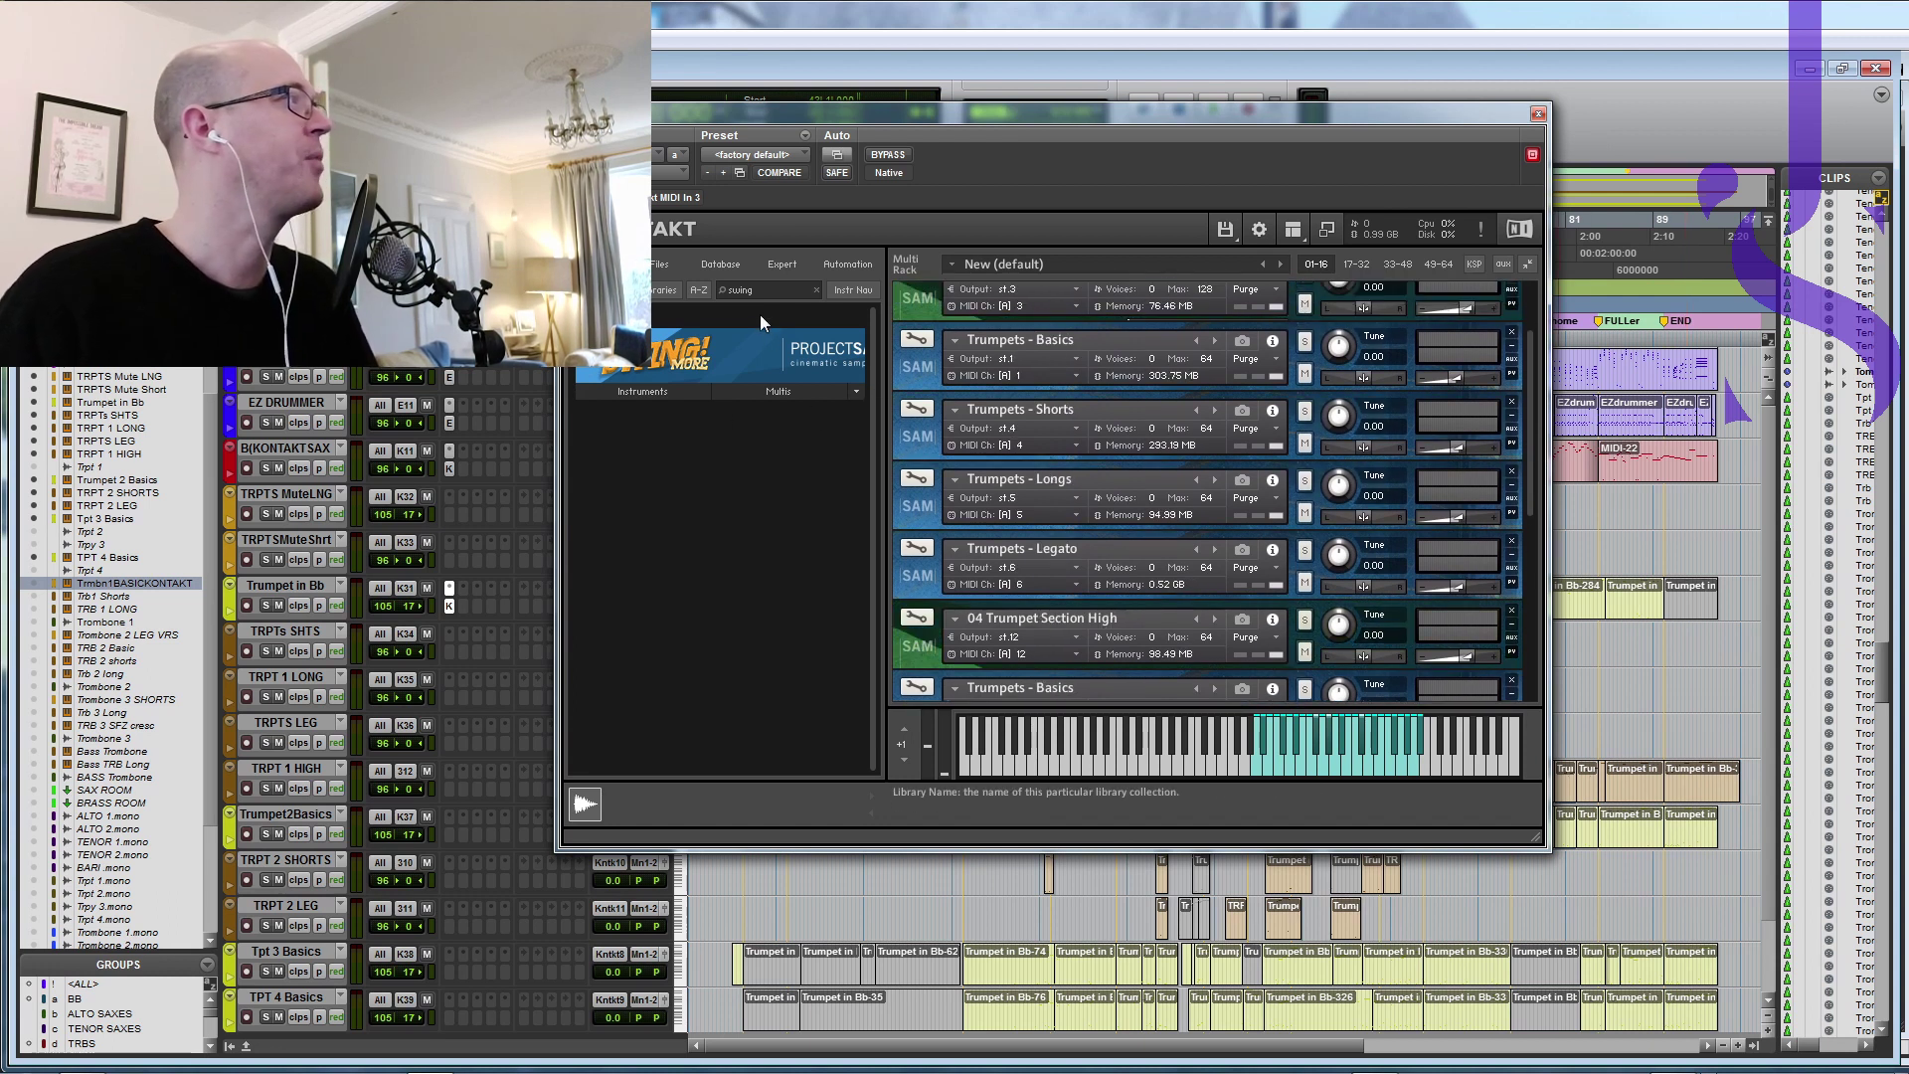
Step: View the Swing More! Brass instruments, search the Kontakt libraries for "swing", and show the Swing! Brass Section instruments
click(646, 392)
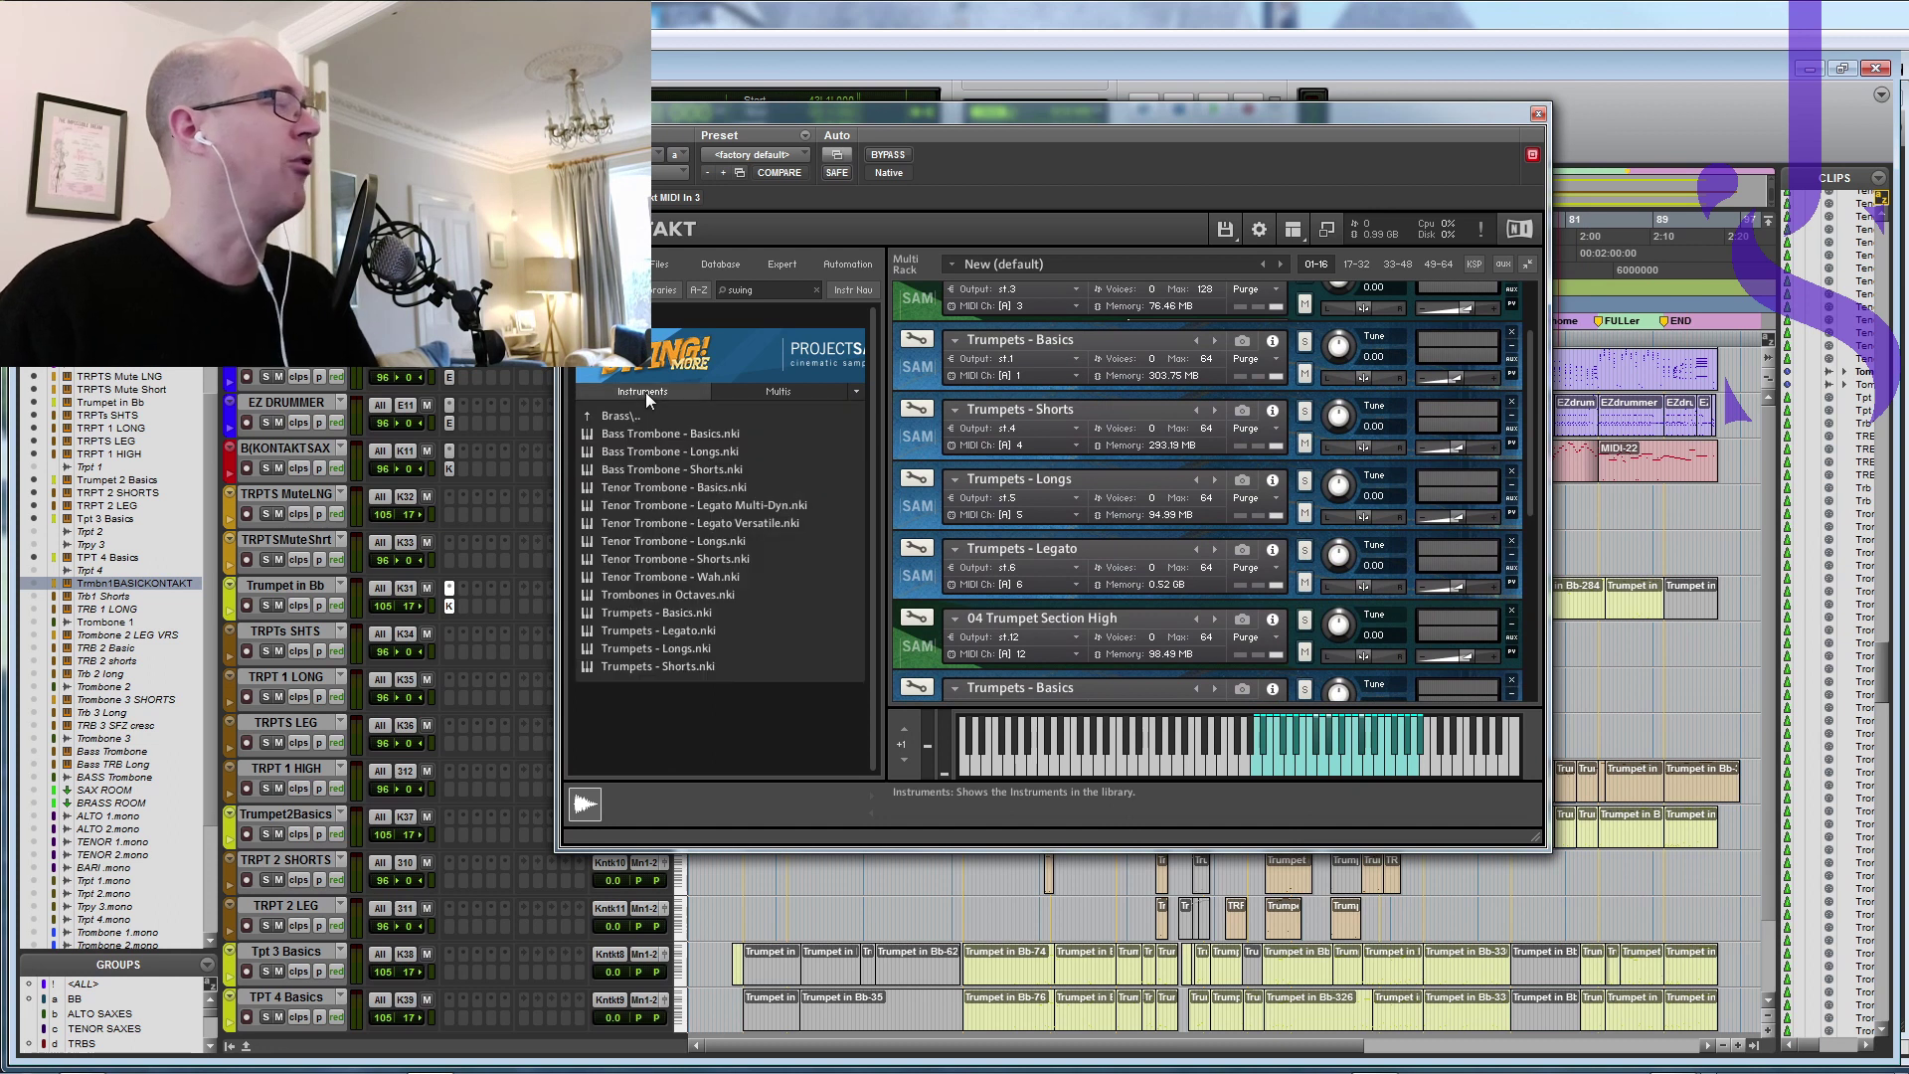
click(772, 291)
text(swing)
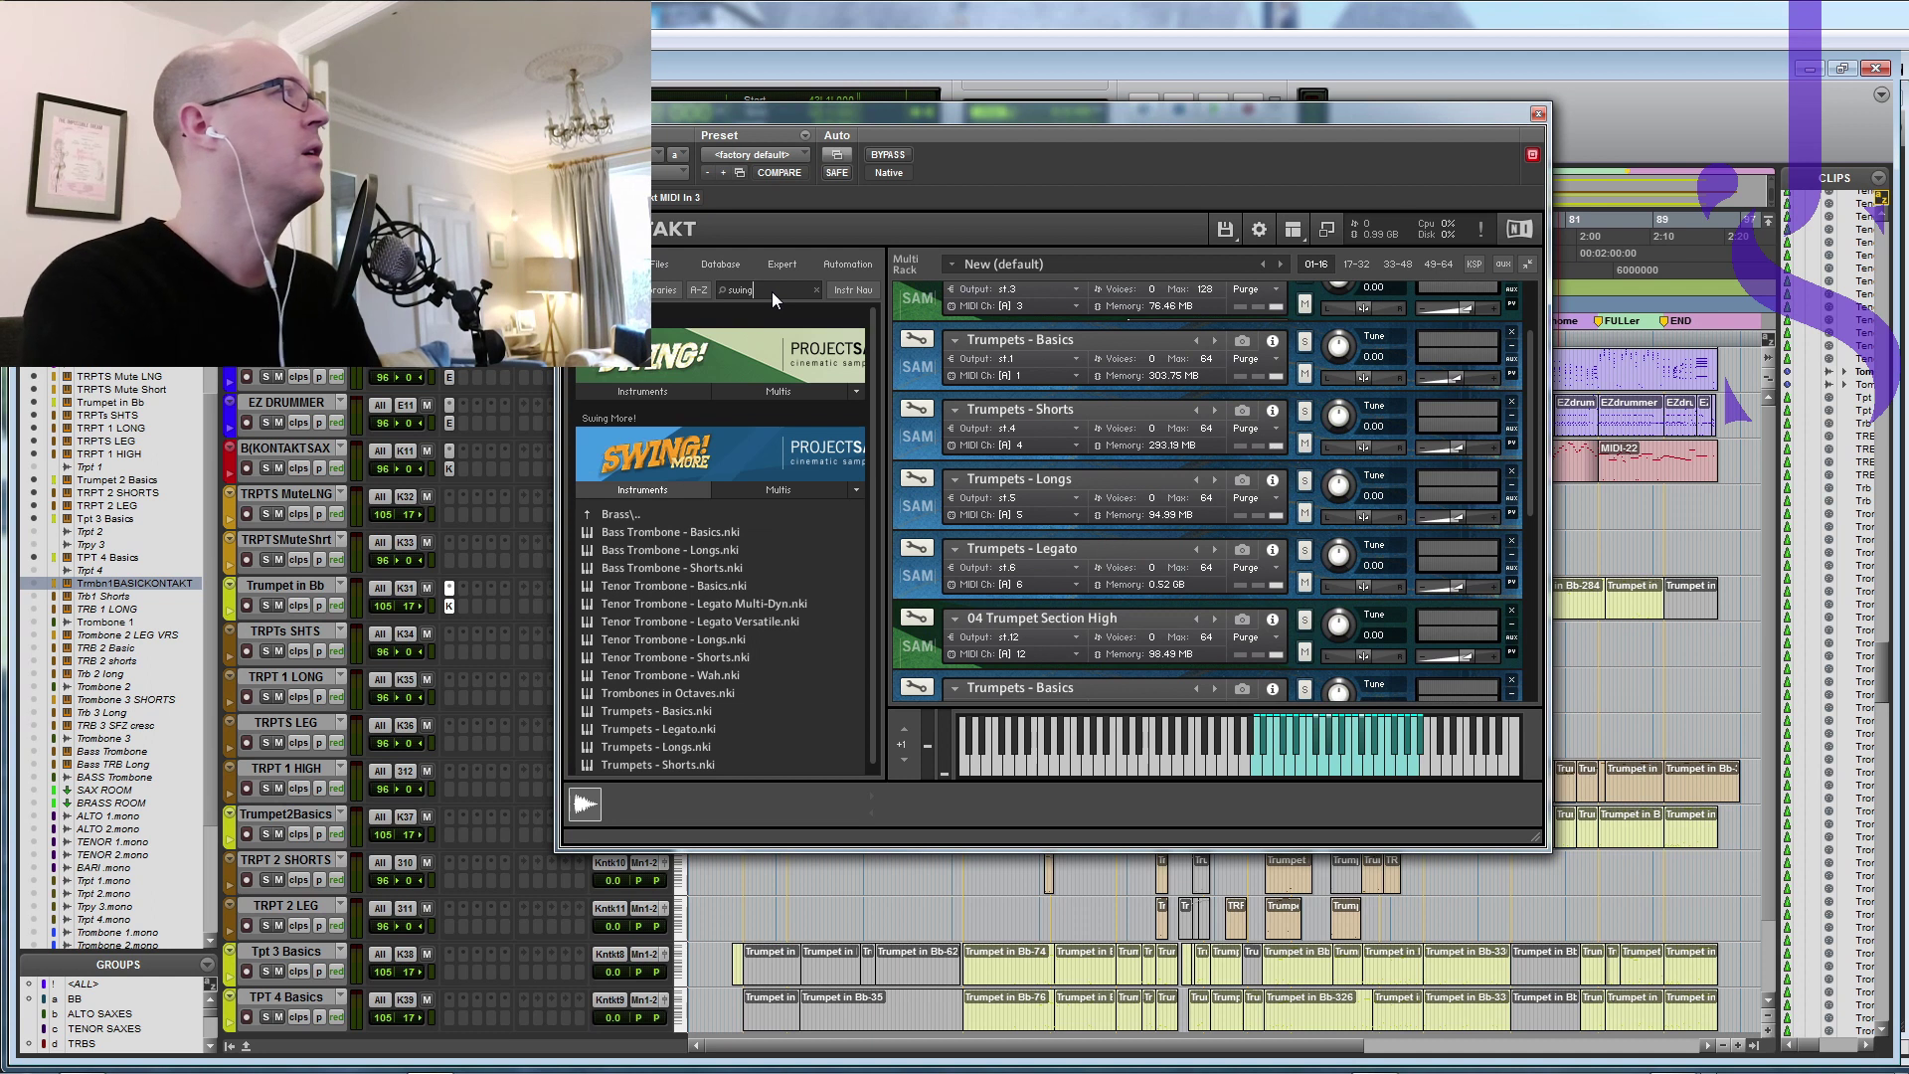
click(642, 392)
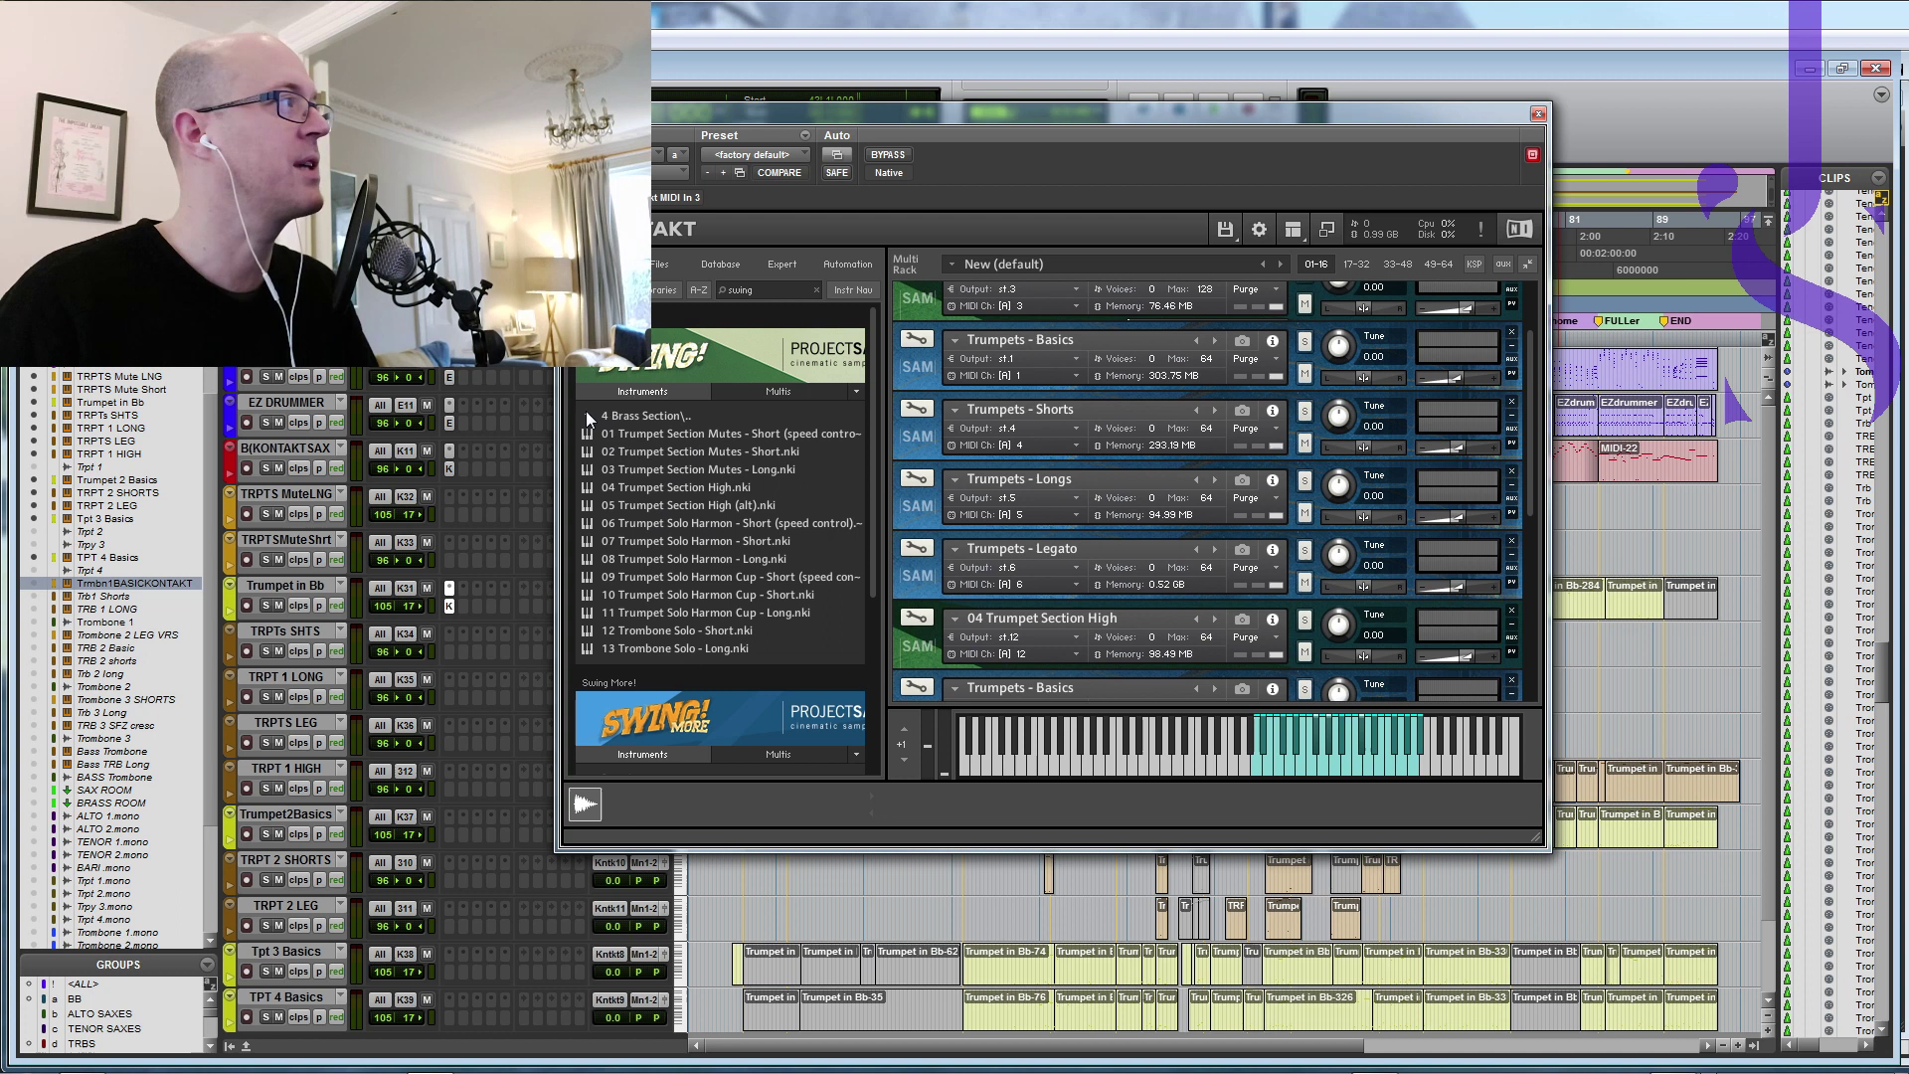
Step: Look through the Swing More! brass instruments and the loaded trumpet patches, move the Kontakt window aside, and view the trumpet tracks down to TPT 4 Basics
drag(869, 507, 873, 719)
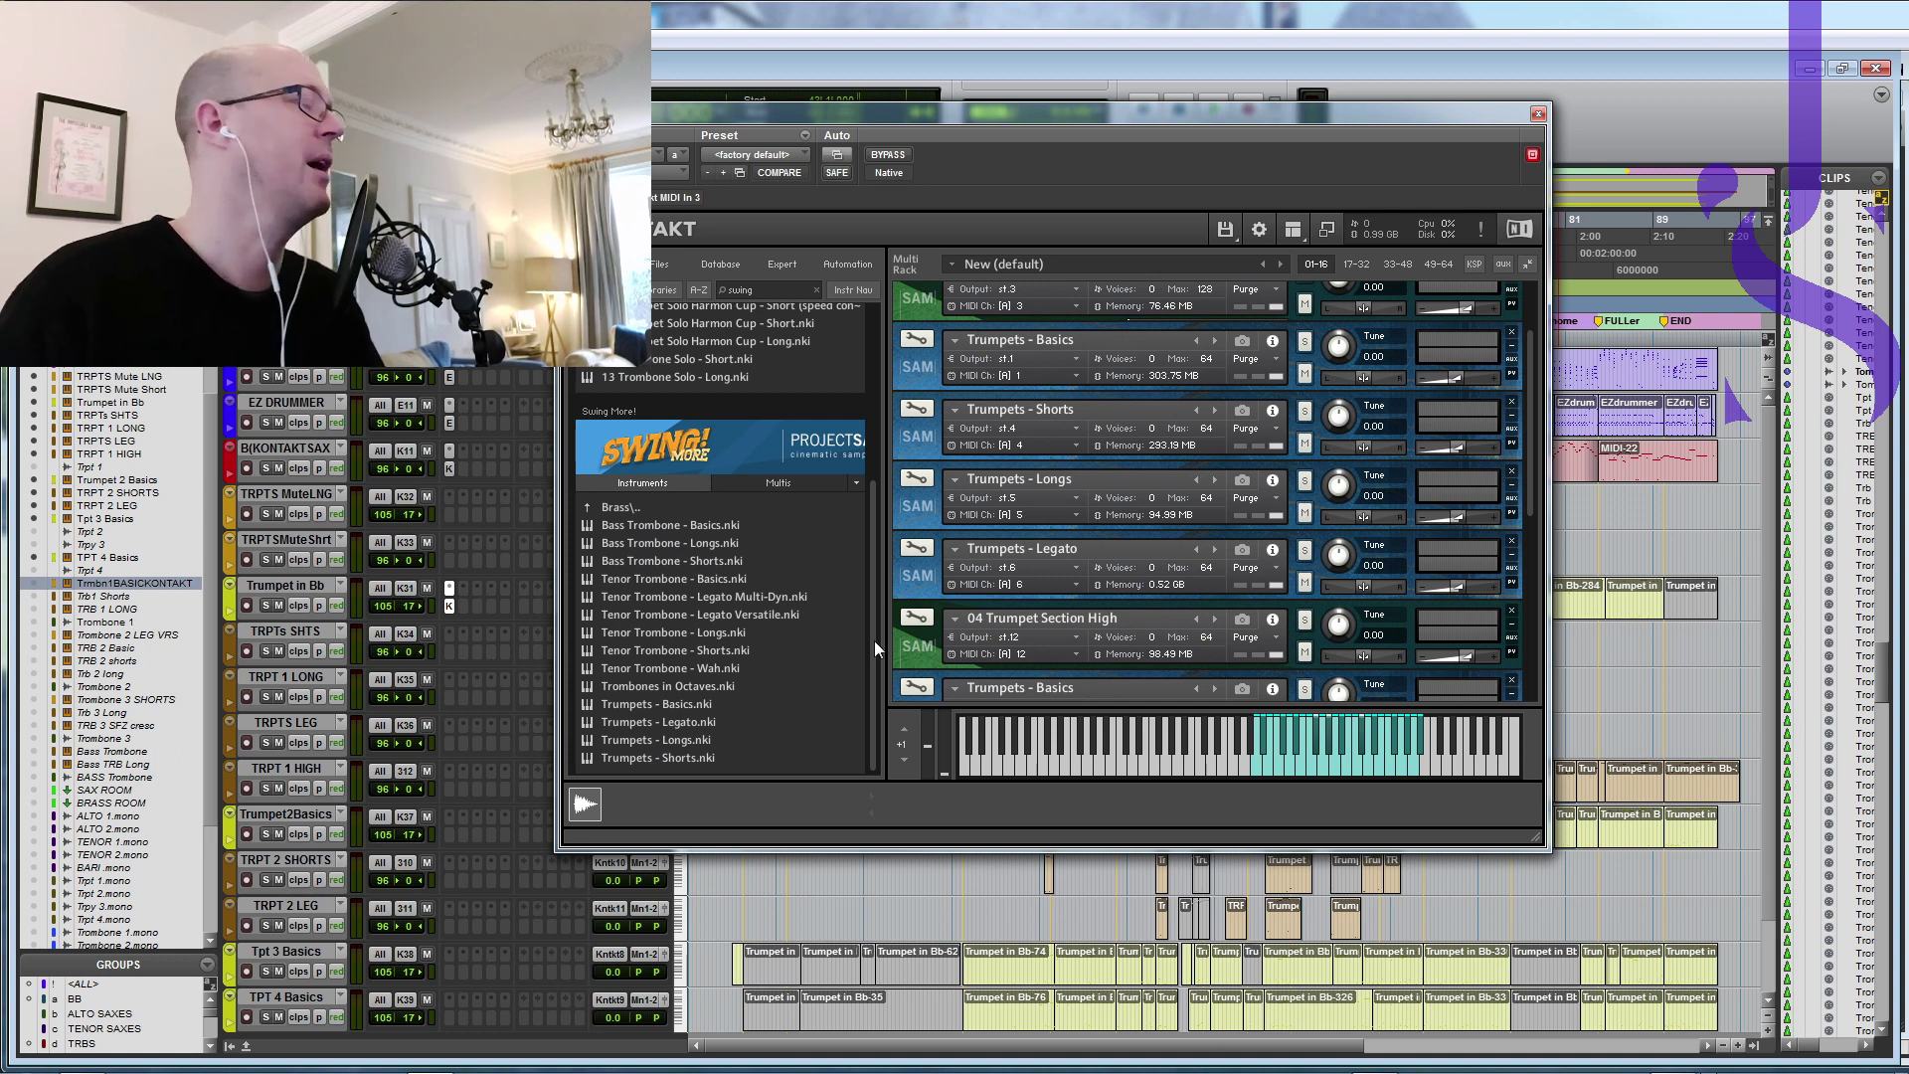
drag(1536, 492, 1530, 418)
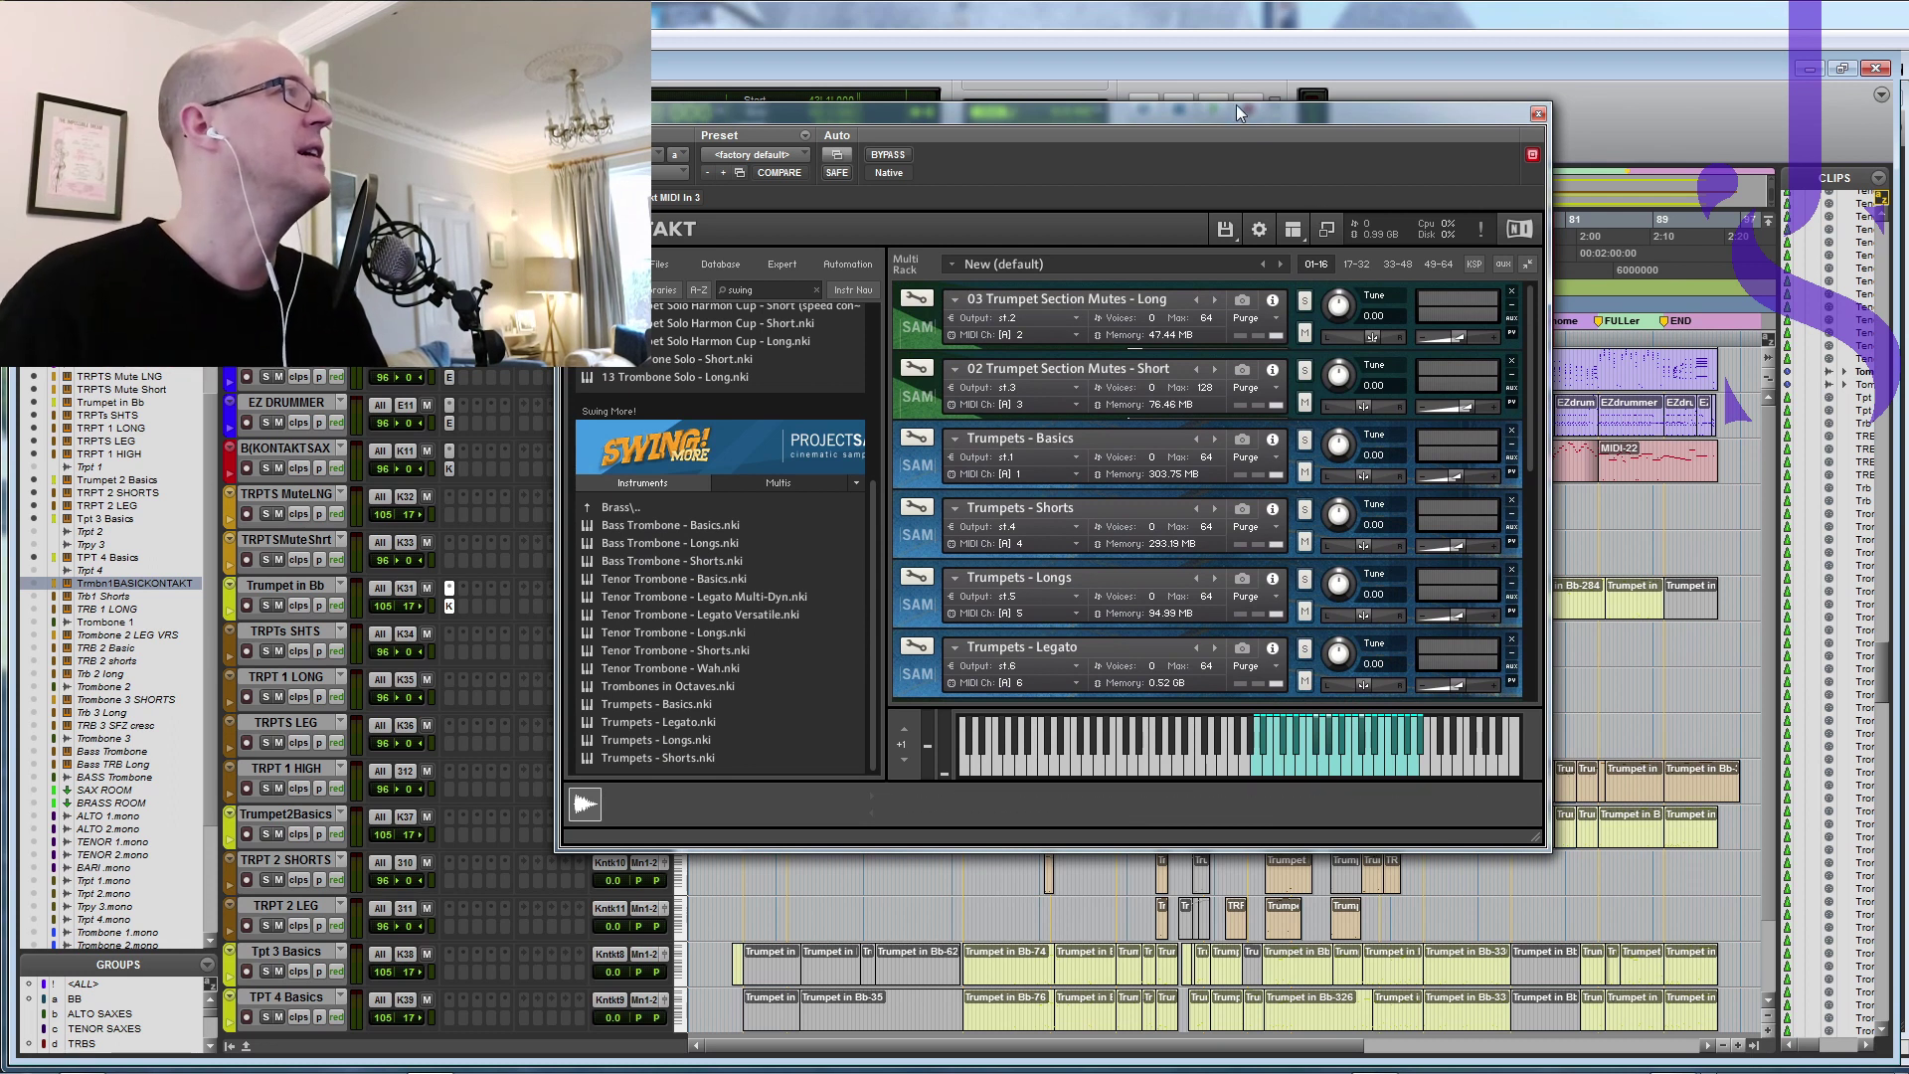
drag(1232, 109, 1908, 141)
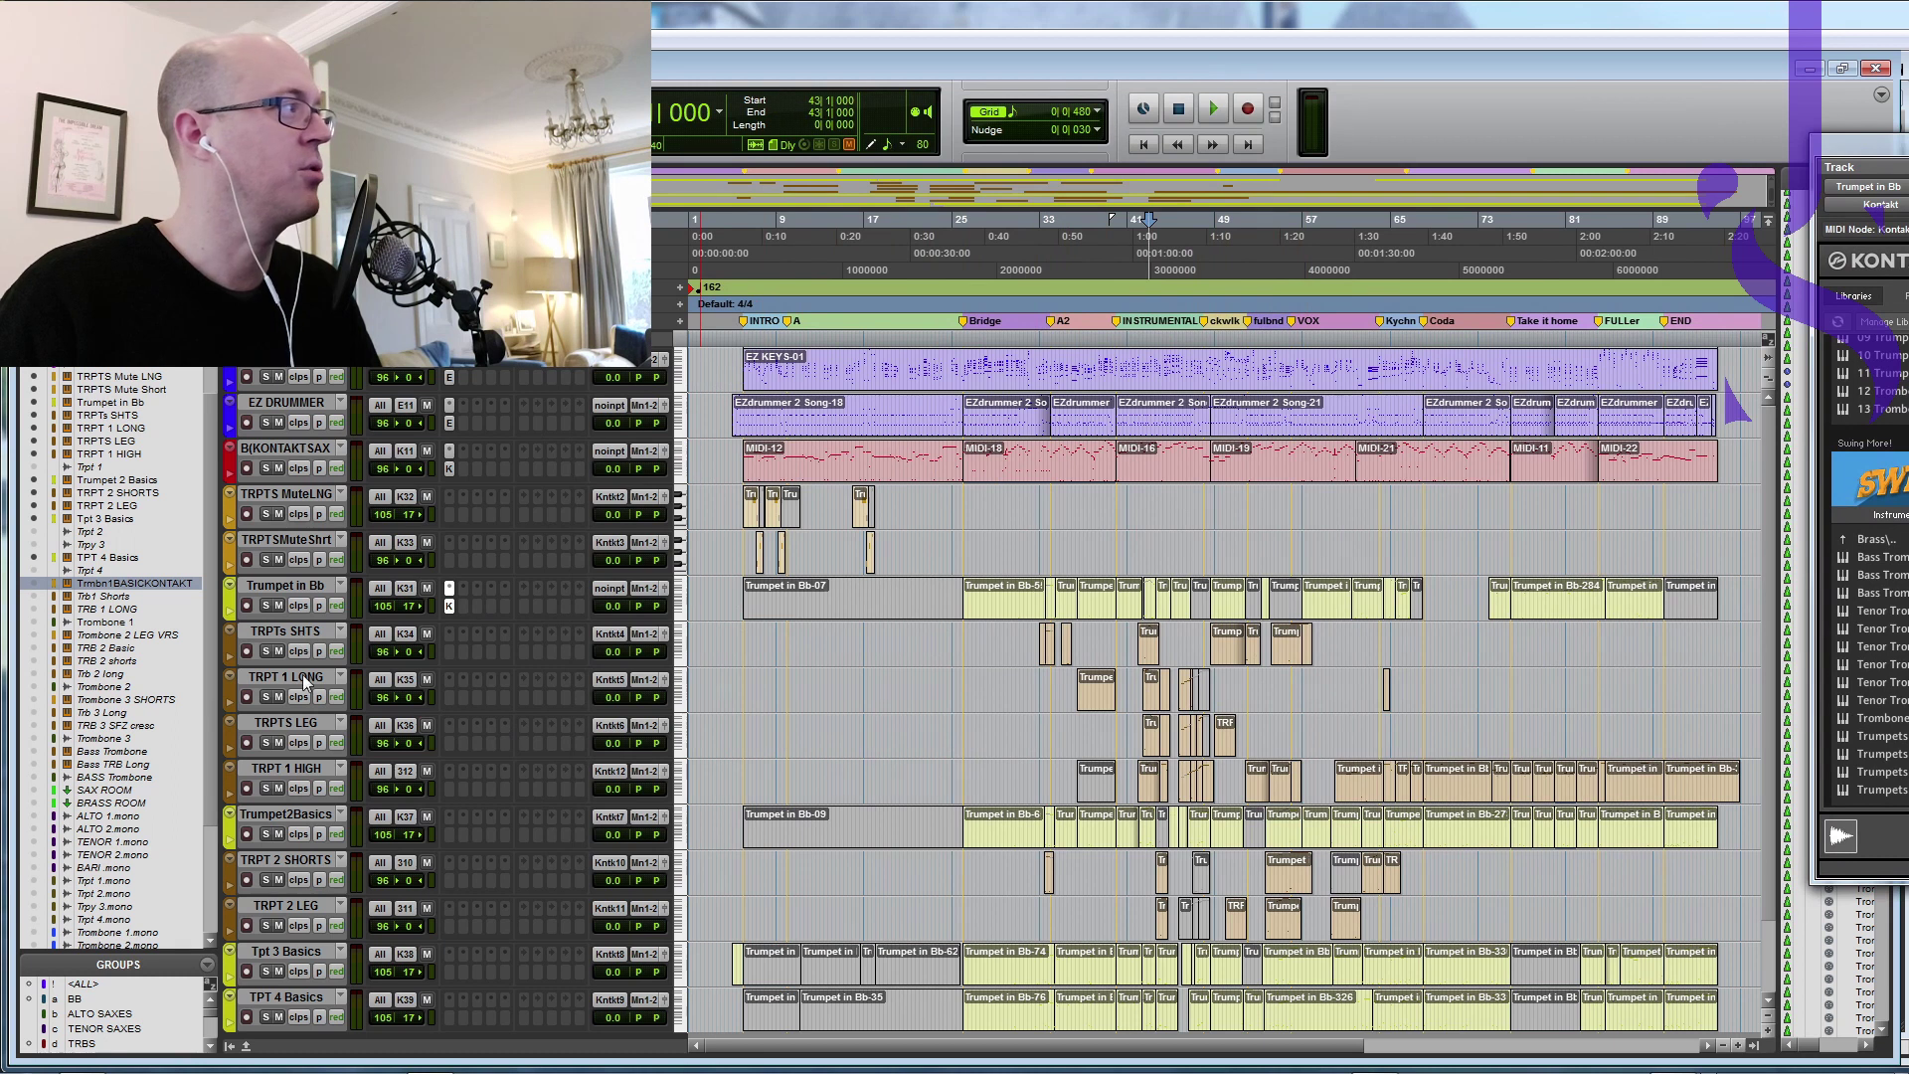
drag(1766, 672, 1770, 774)
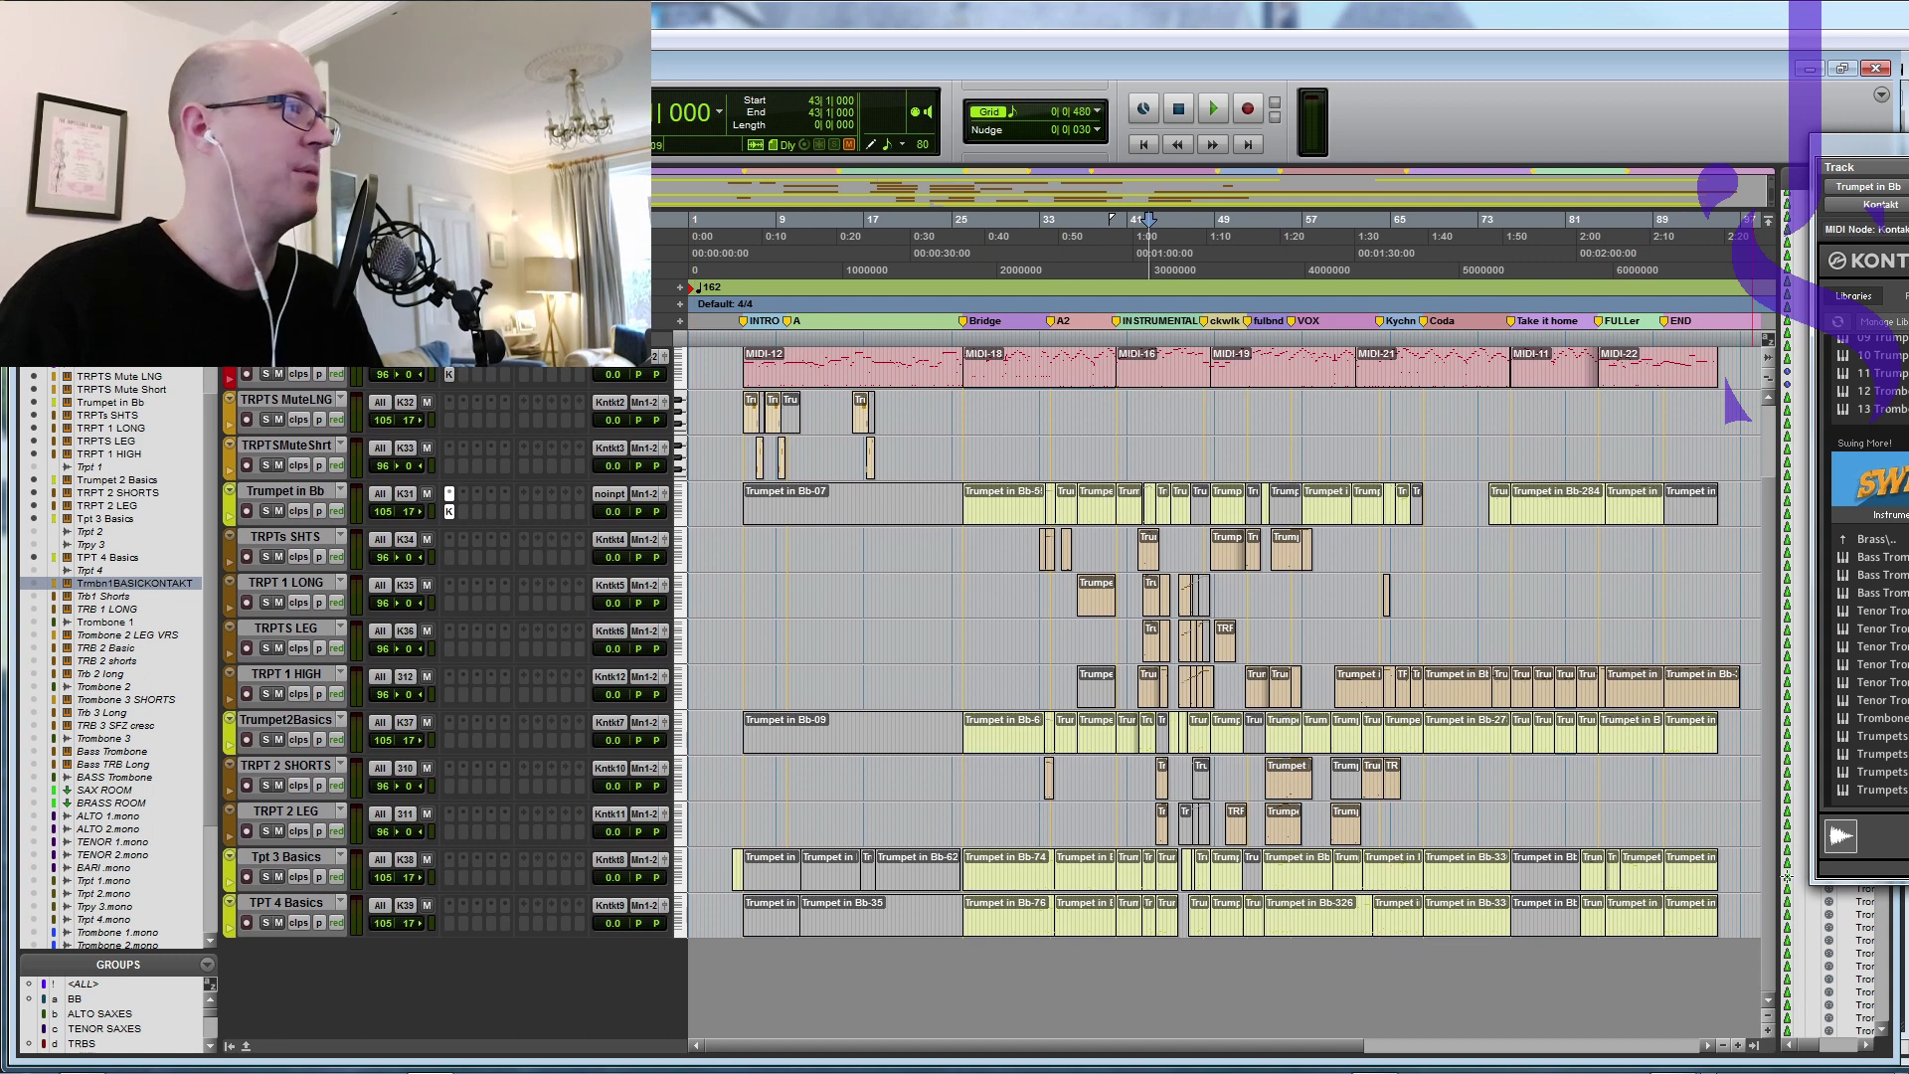
Step: Look over the last loaded trumpet patches, review the variation, velocity and modwheel controls of Trumpets - Basics, and close the Kontakt window
drag(1865, 144, 803, 146)
drag(1729, 433, 1730, 649)
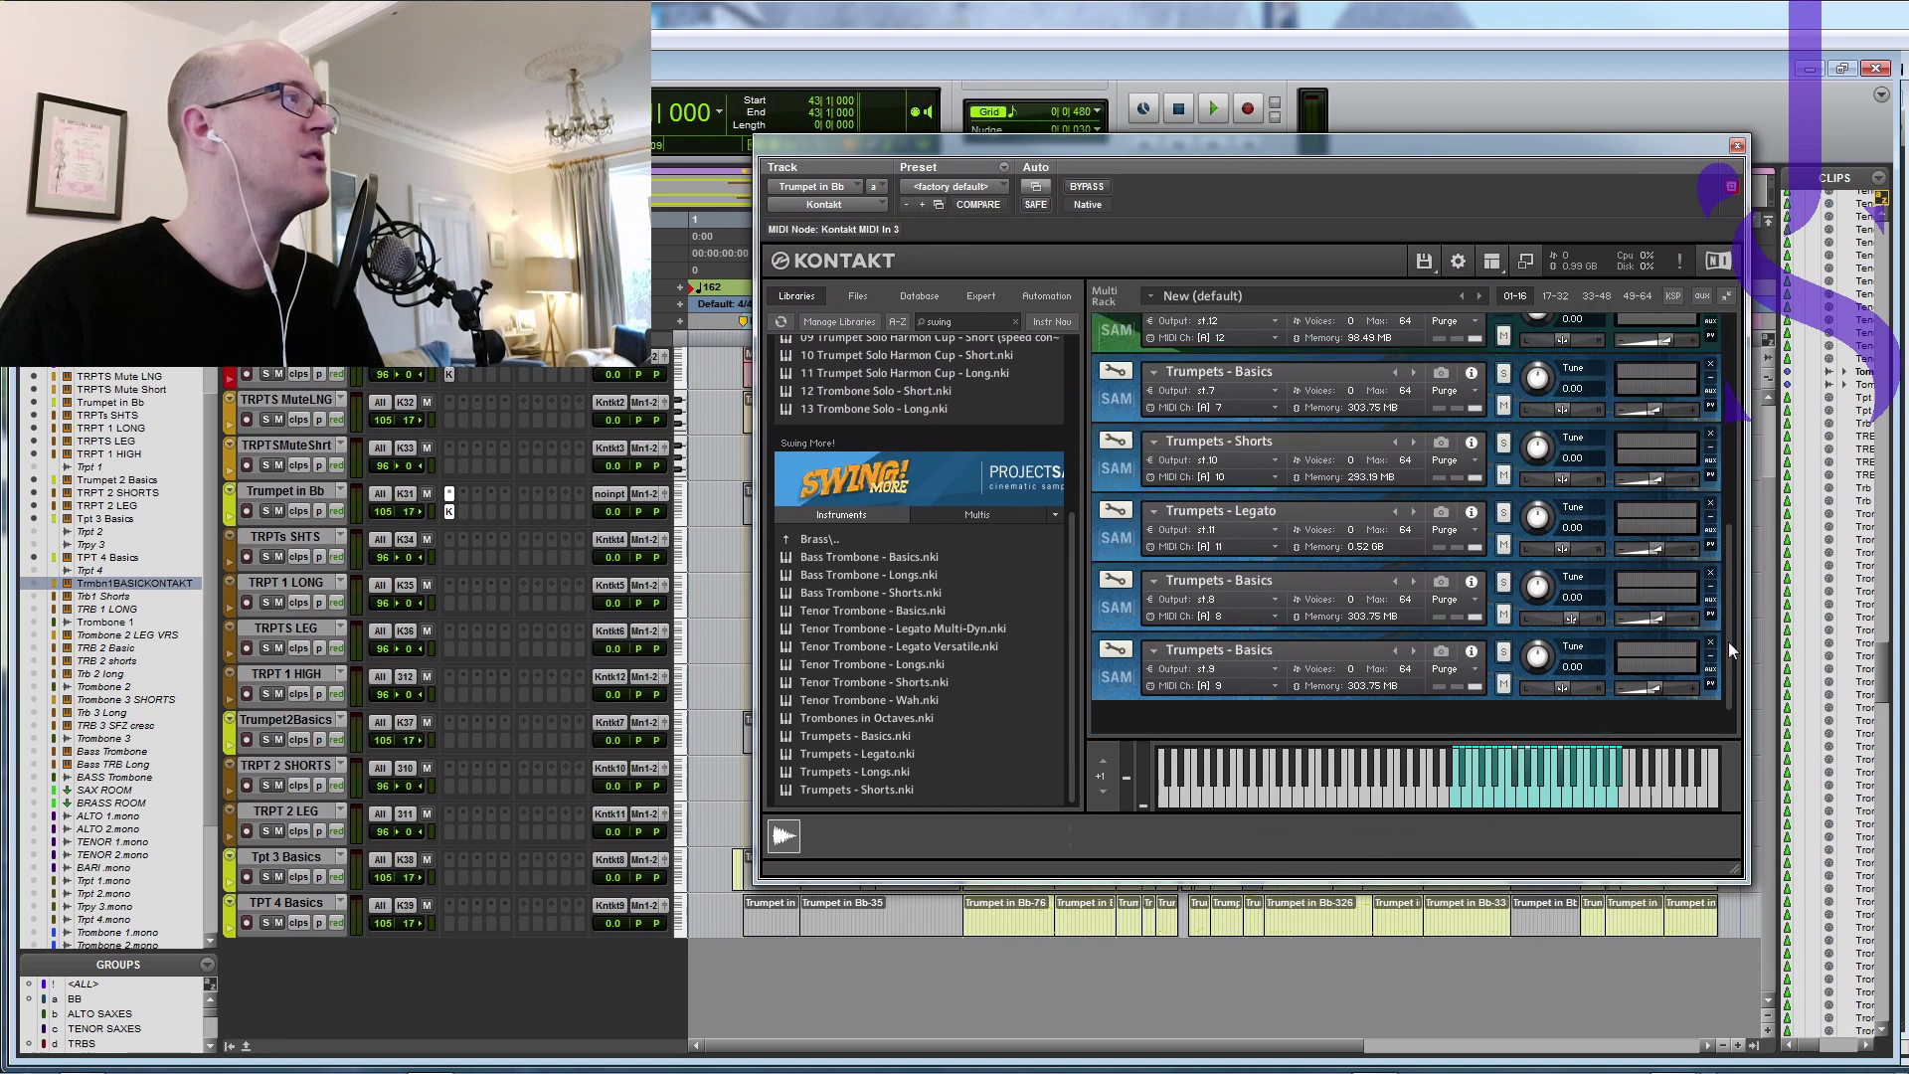
scroll(1729, 649, down, 1)
click(1114, 581)
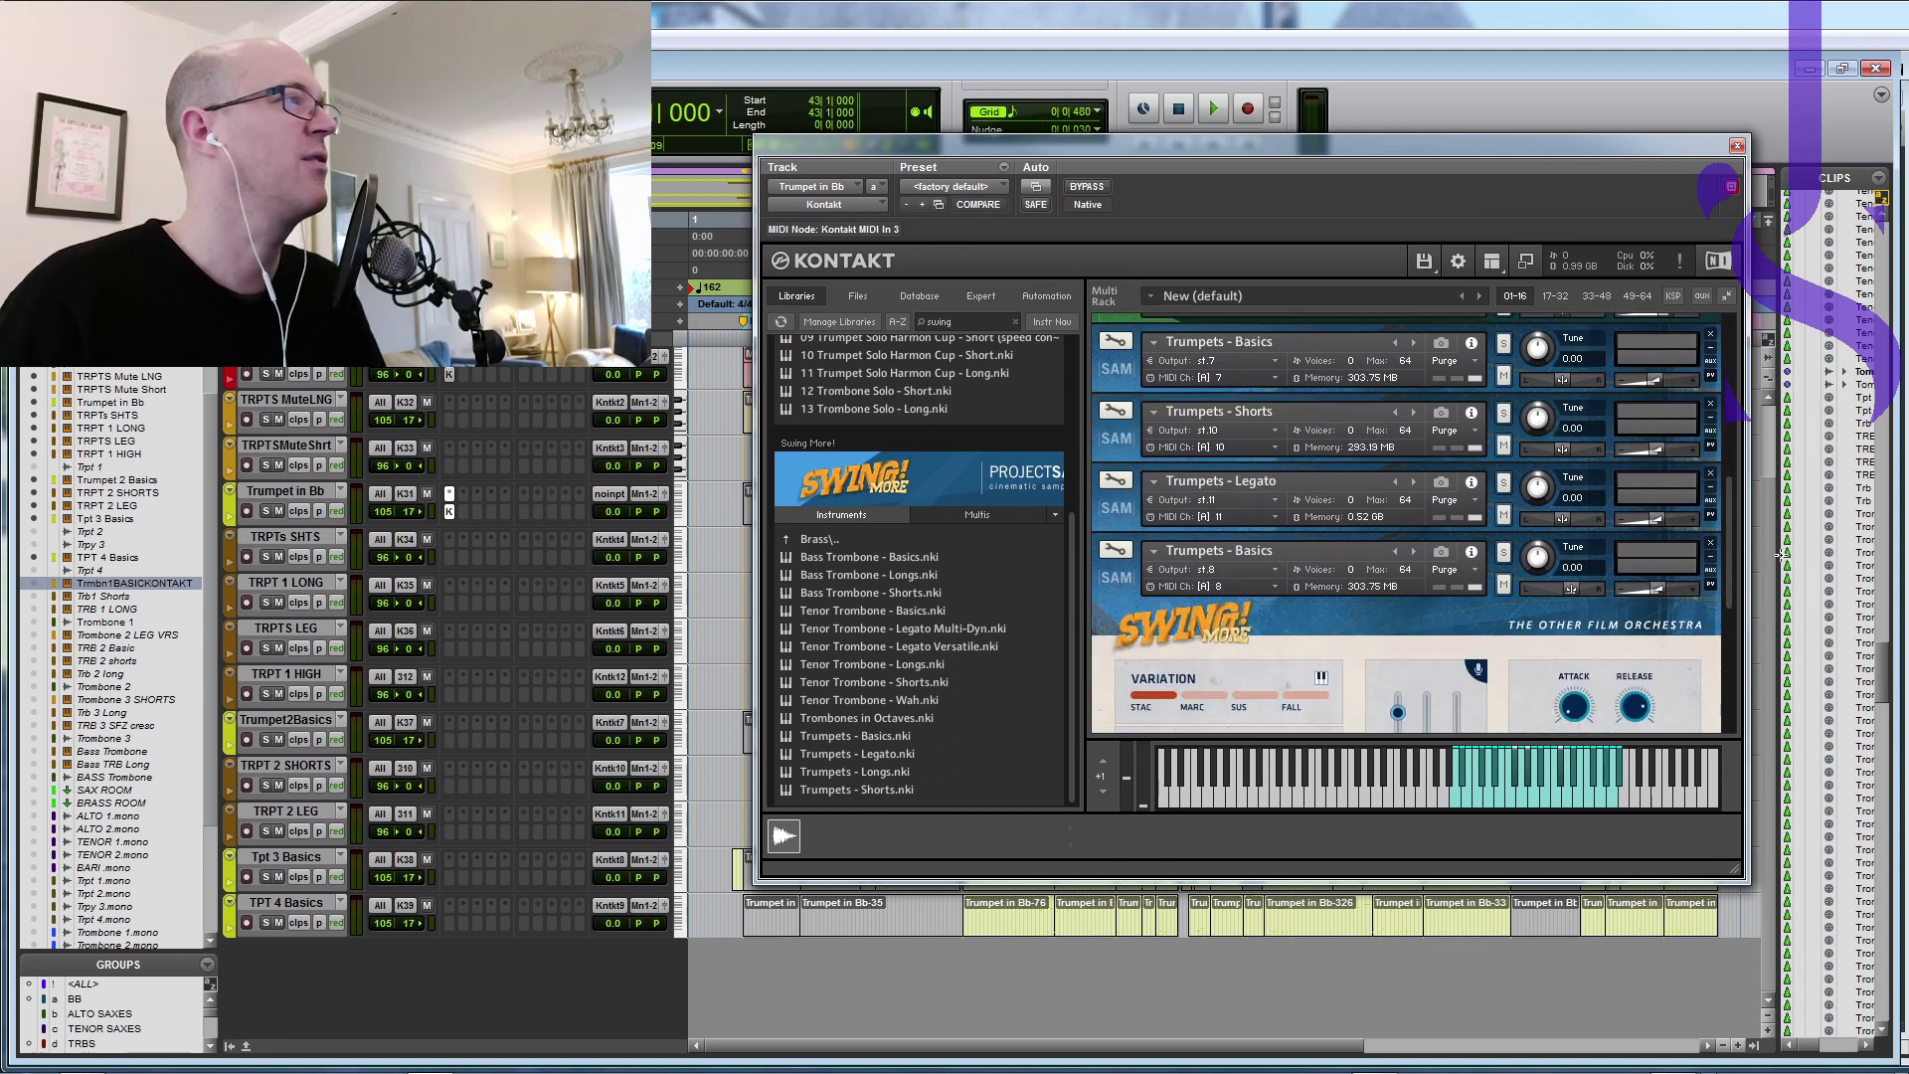
drag(1732, 552, 1733, 639)
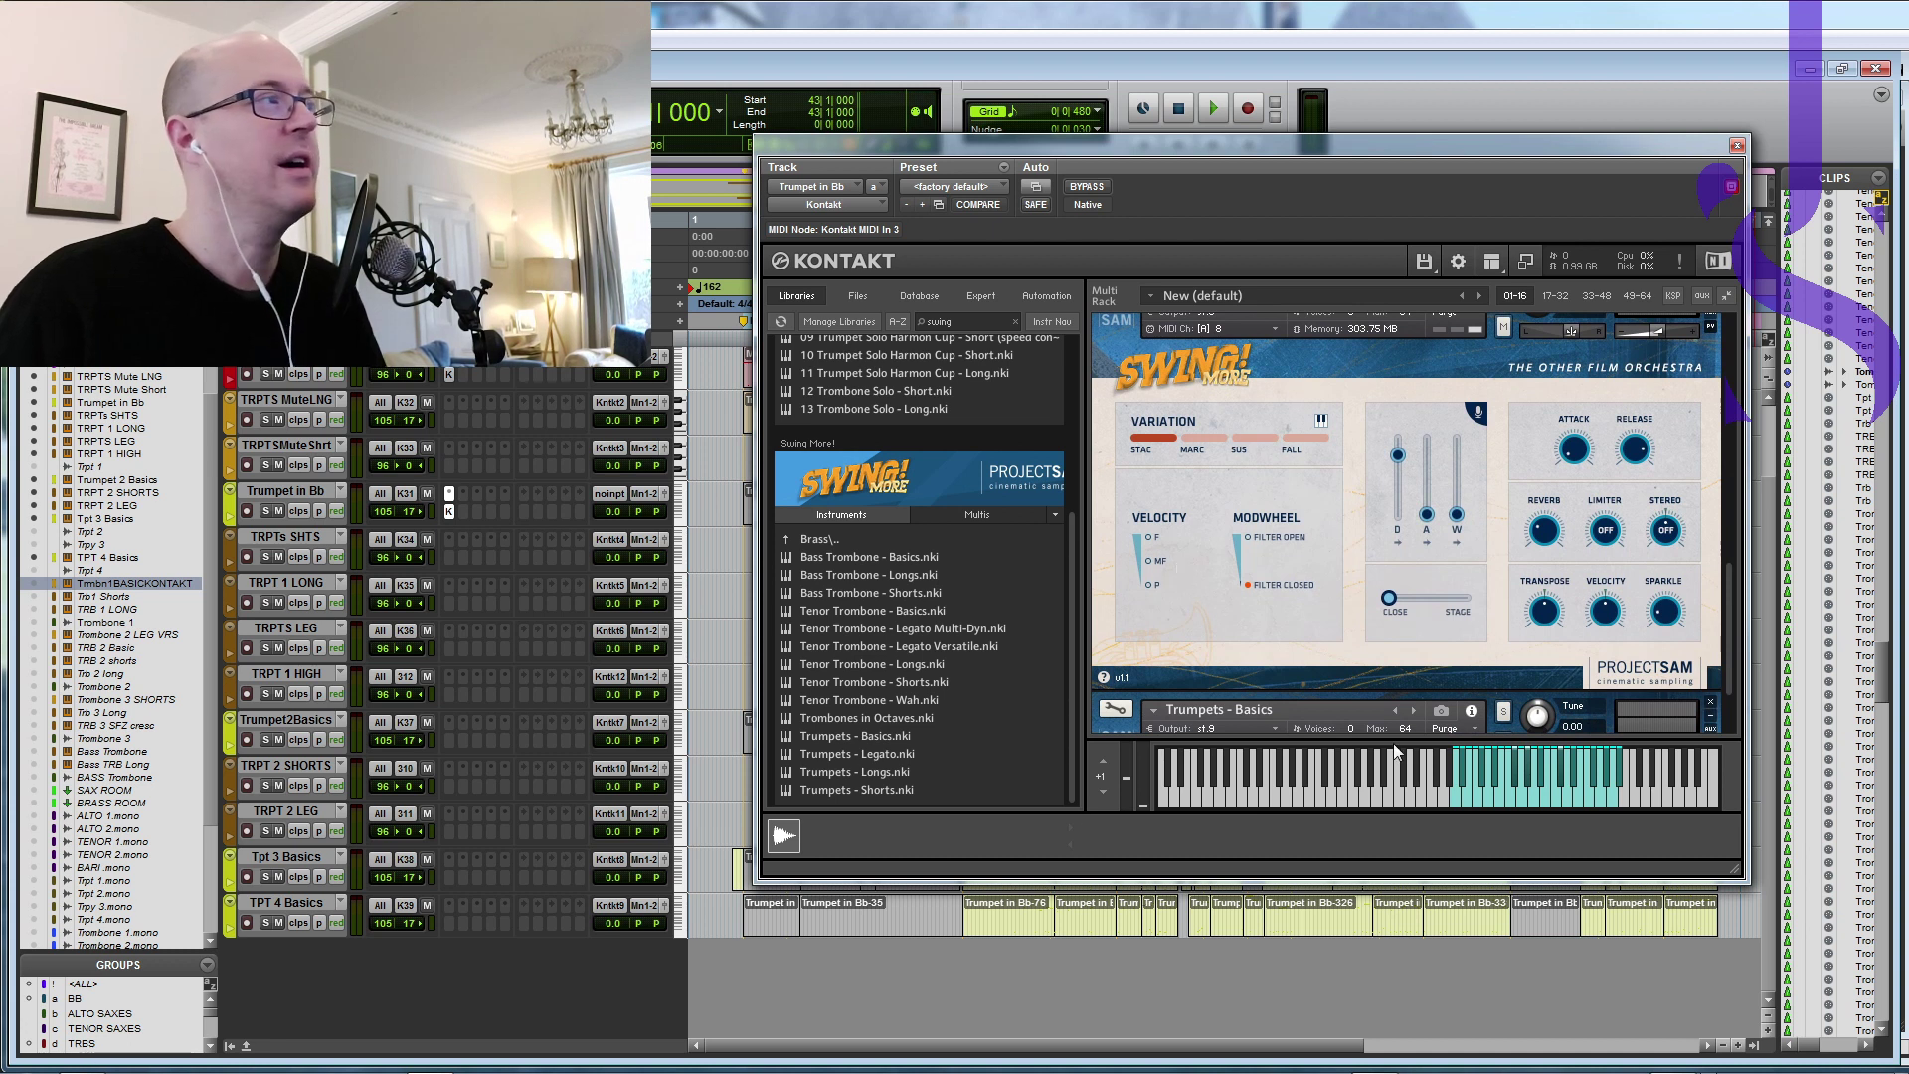
click(1141, 328)
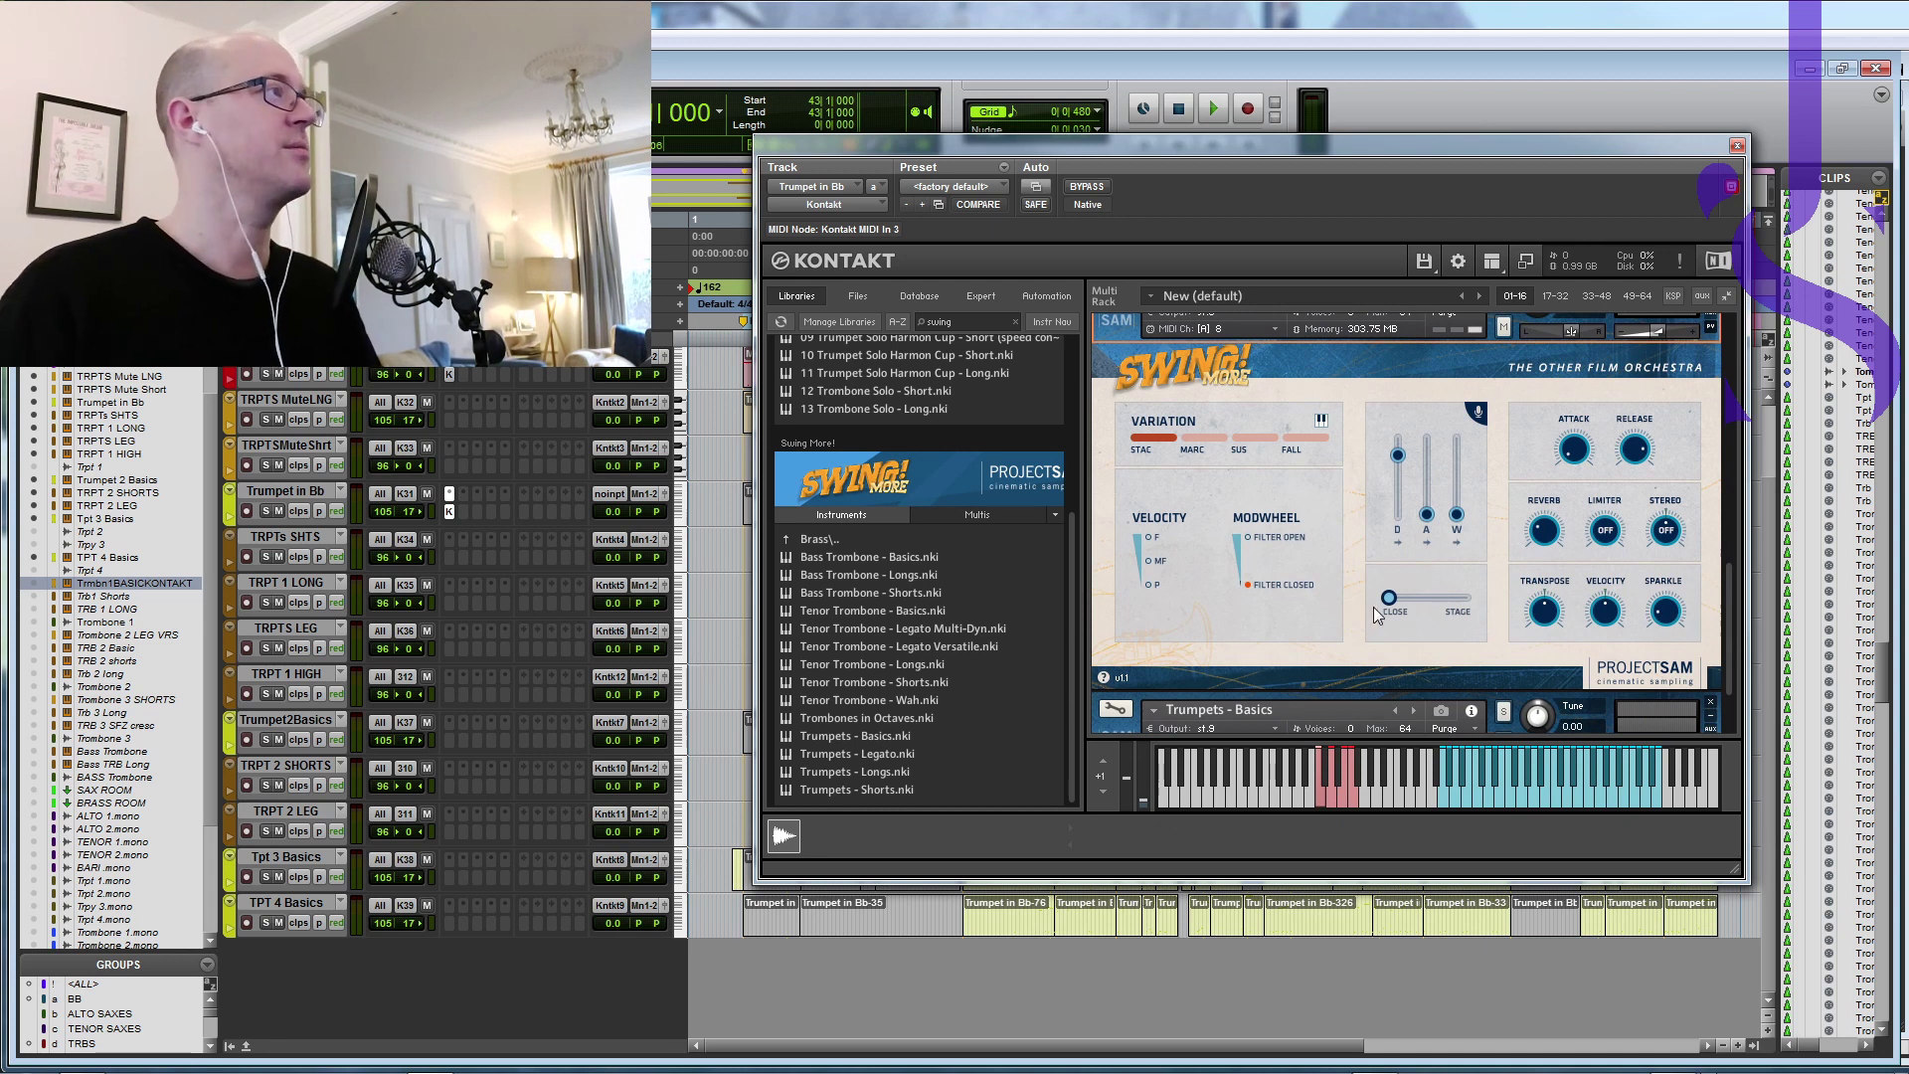
key(ctrl+w)
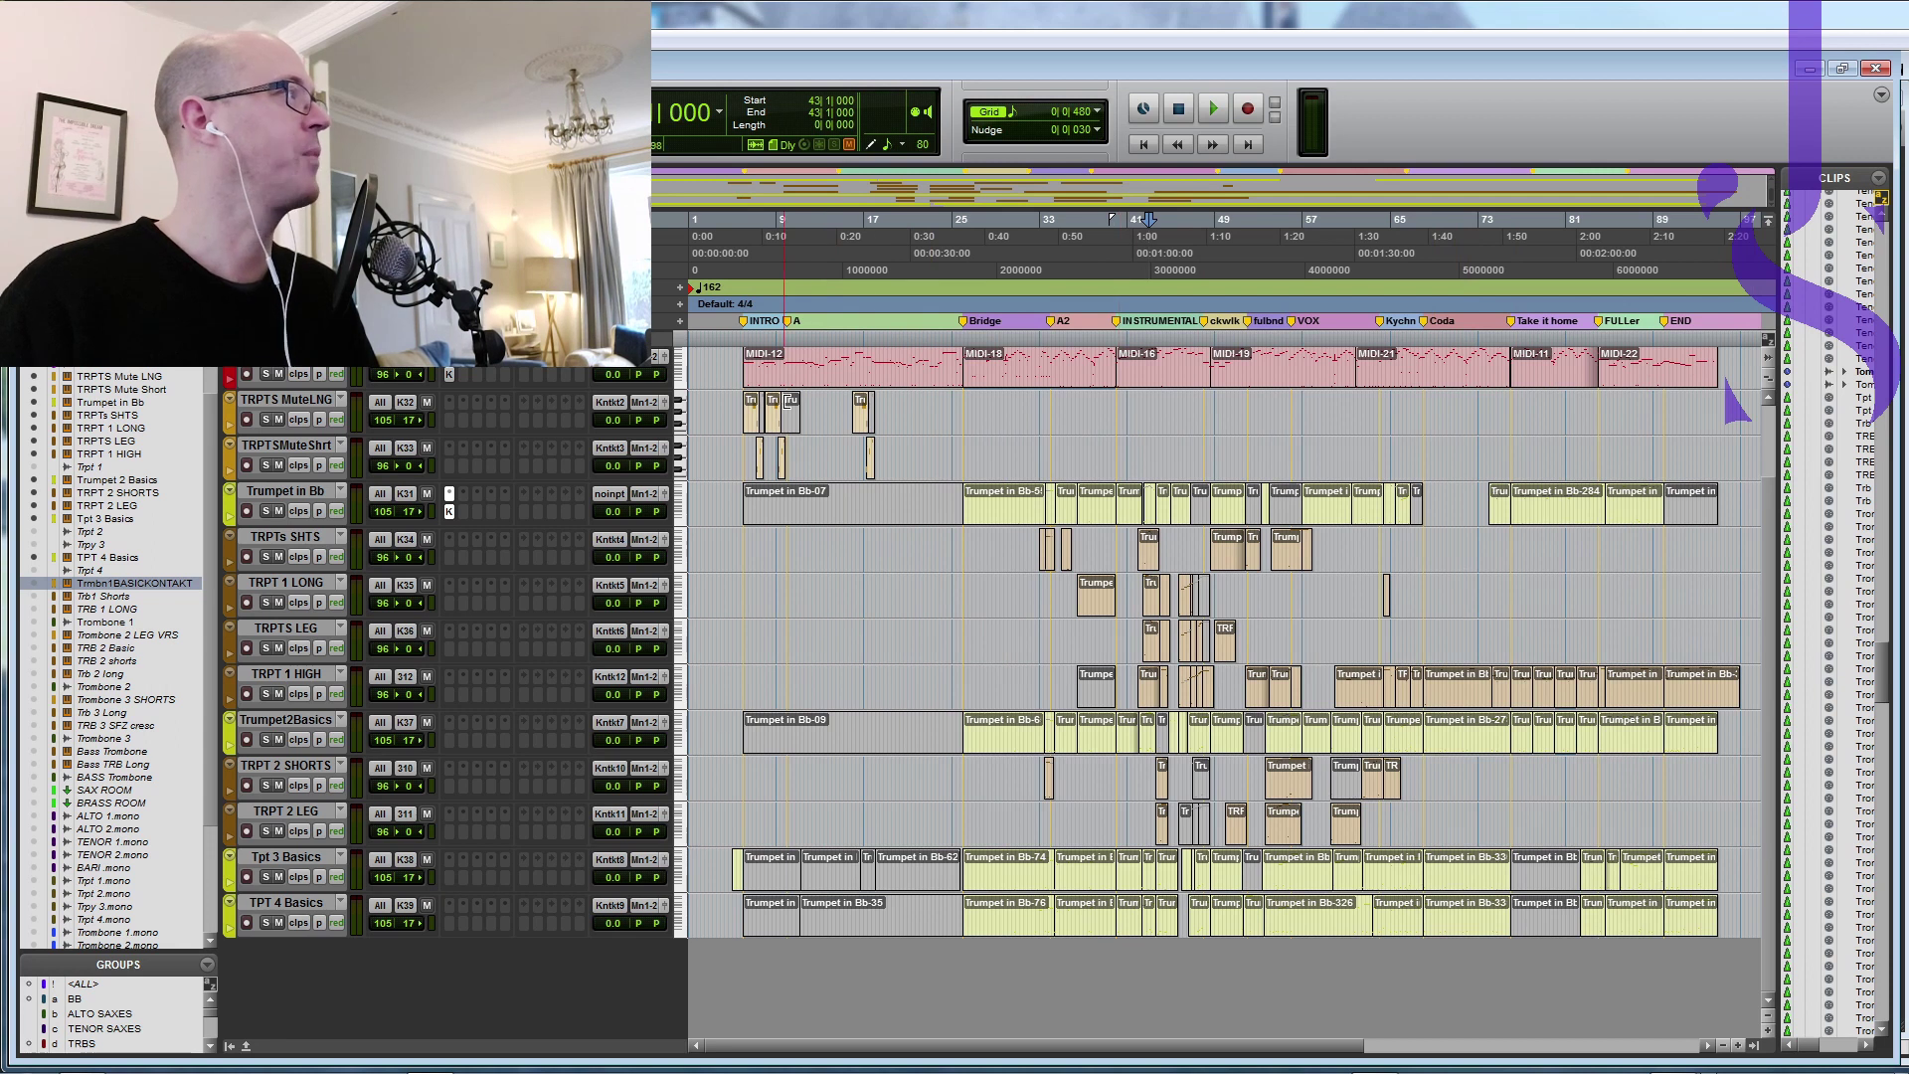
Step: Play the intro from 6|1|480 with the 03 Trumpet Section Mutes - Long controls in view, and stop playback
click(746, 340)
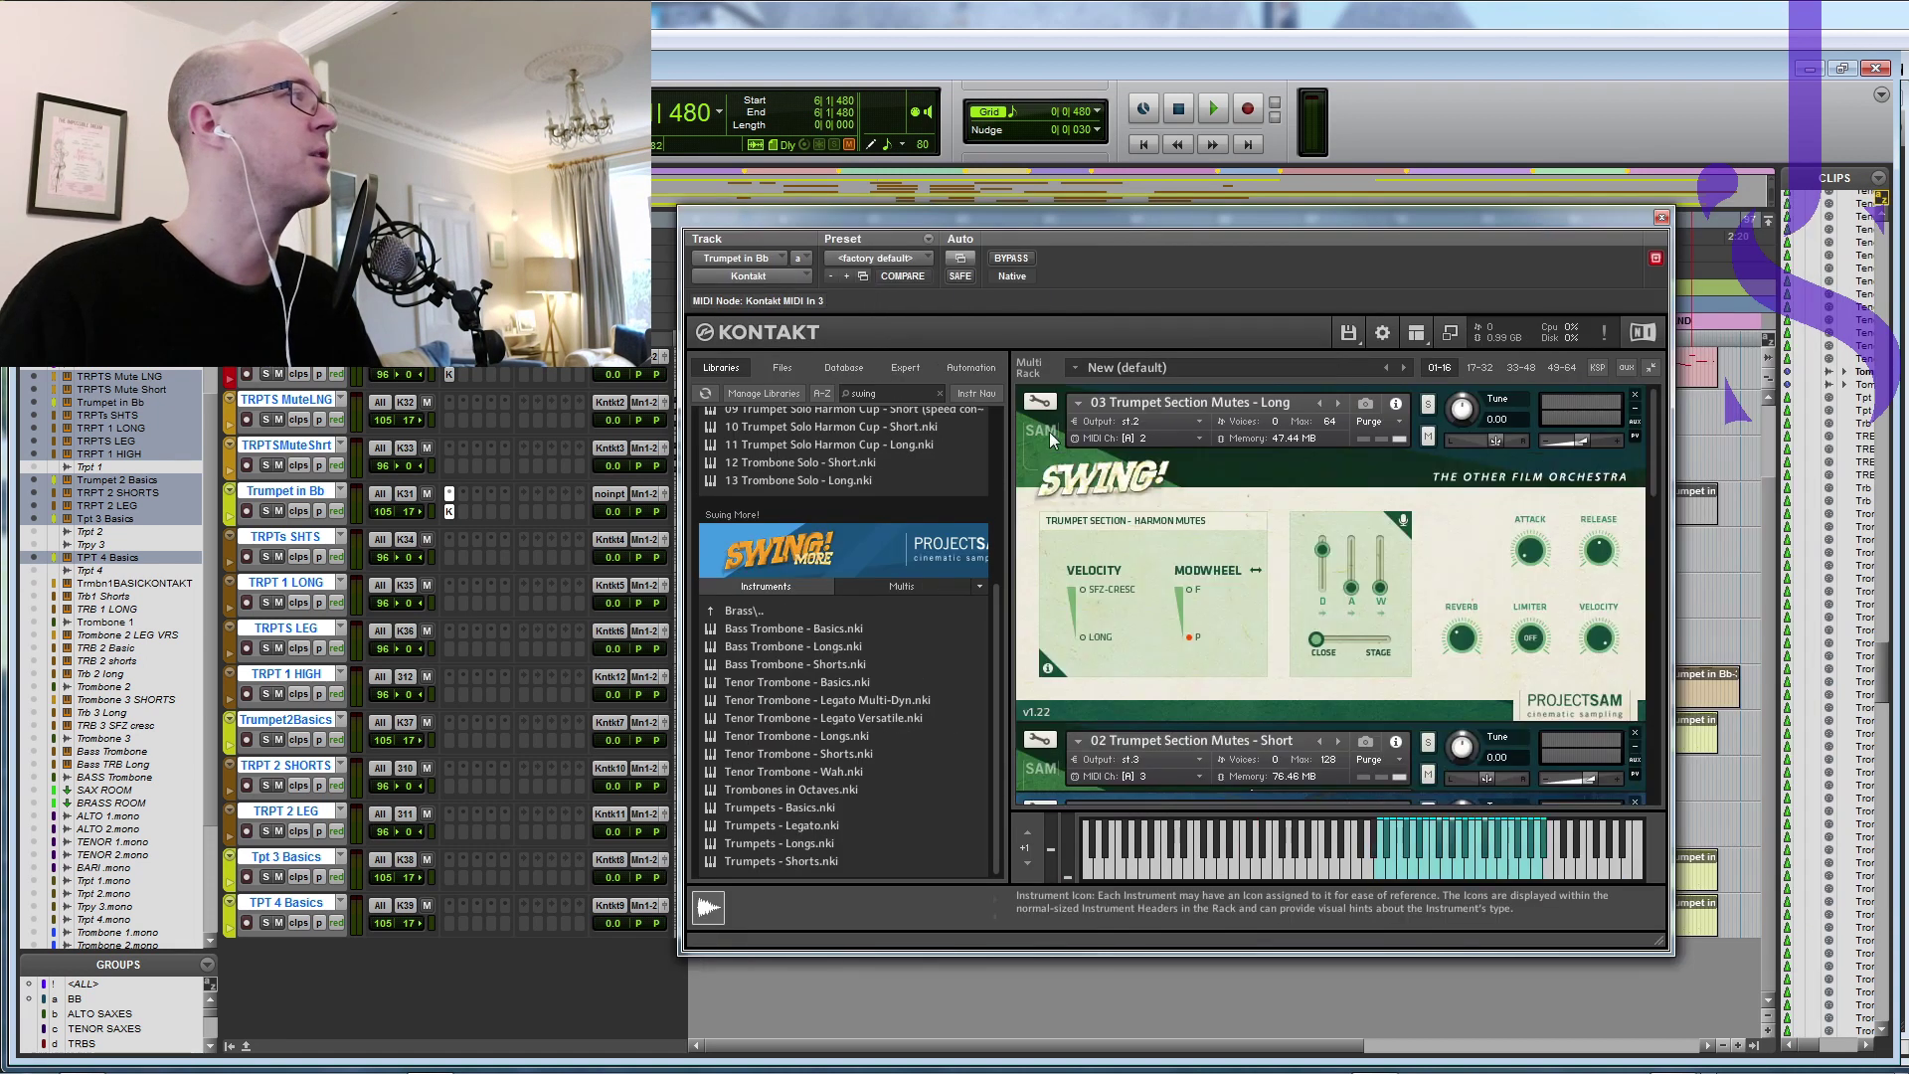
drag(1187, 222, 1478, 223)
key(space)
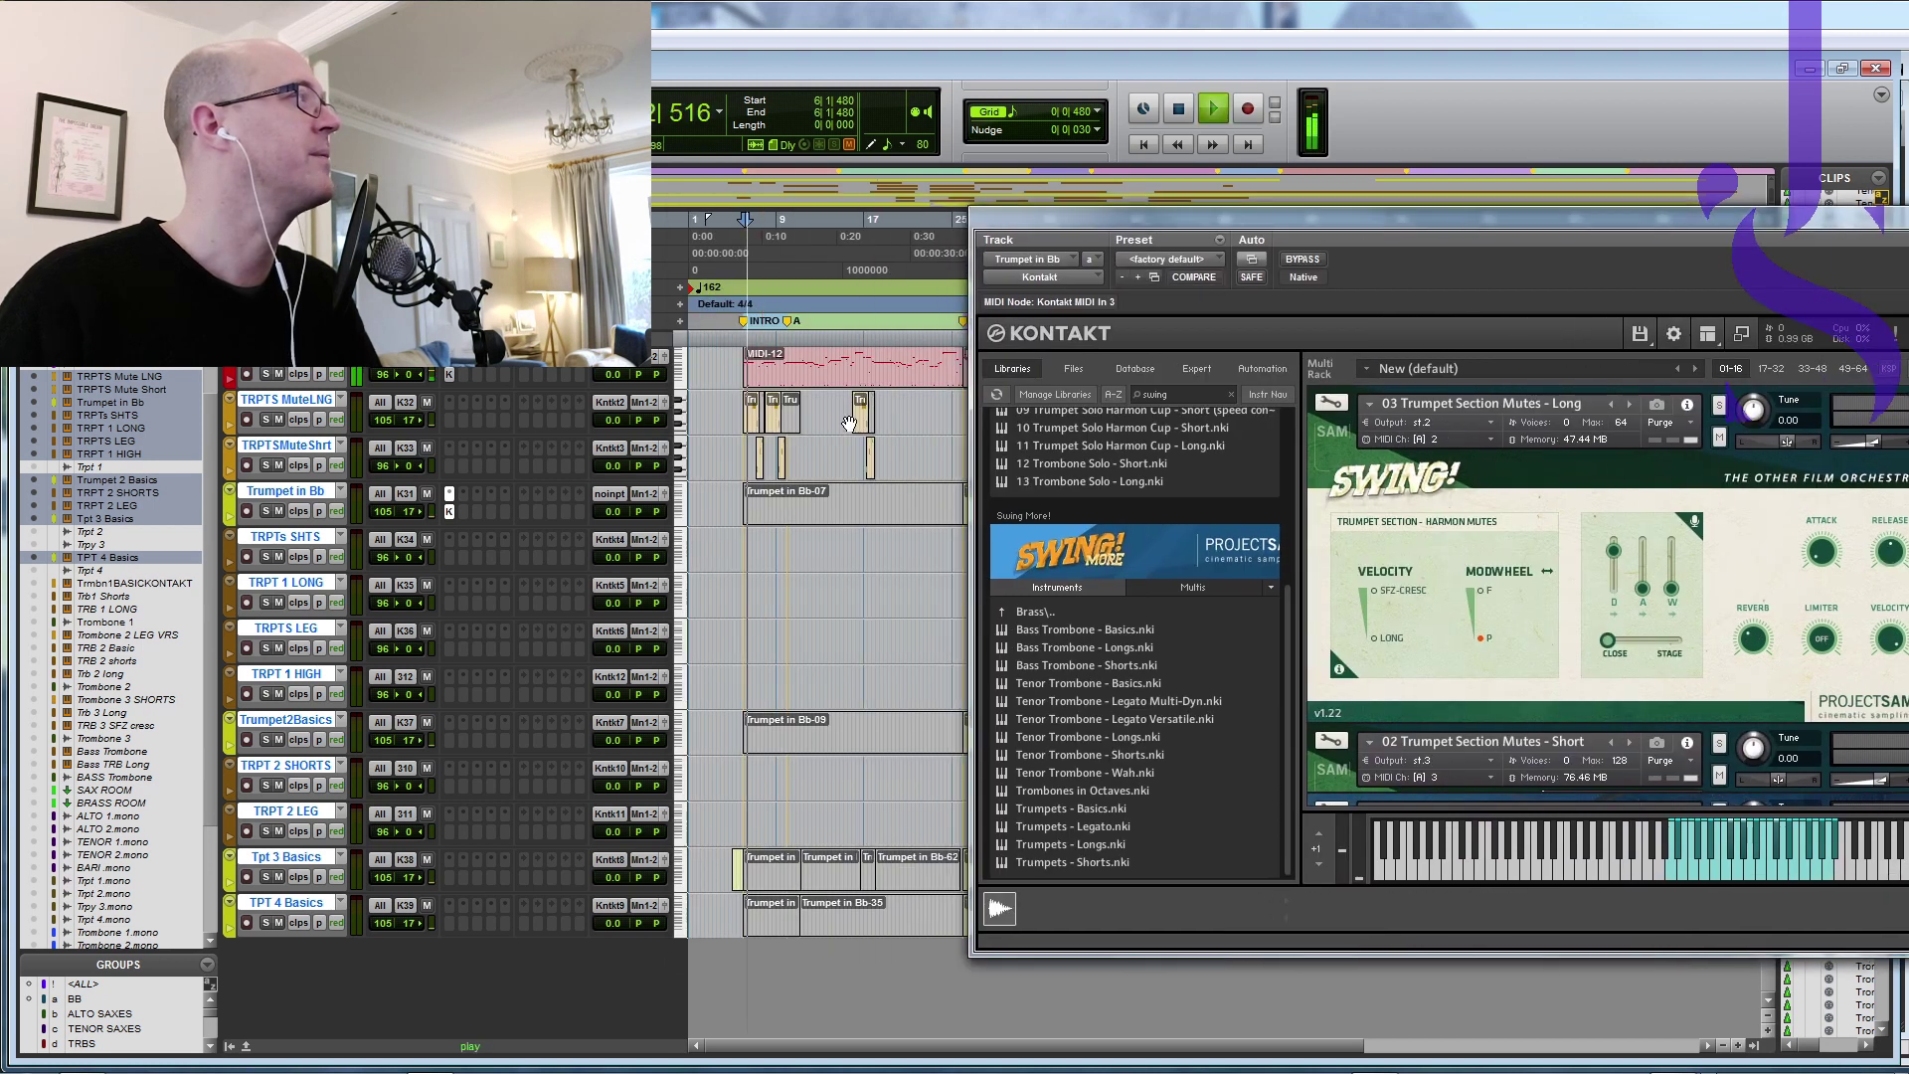
drag(1538, 223, 1425, 223)
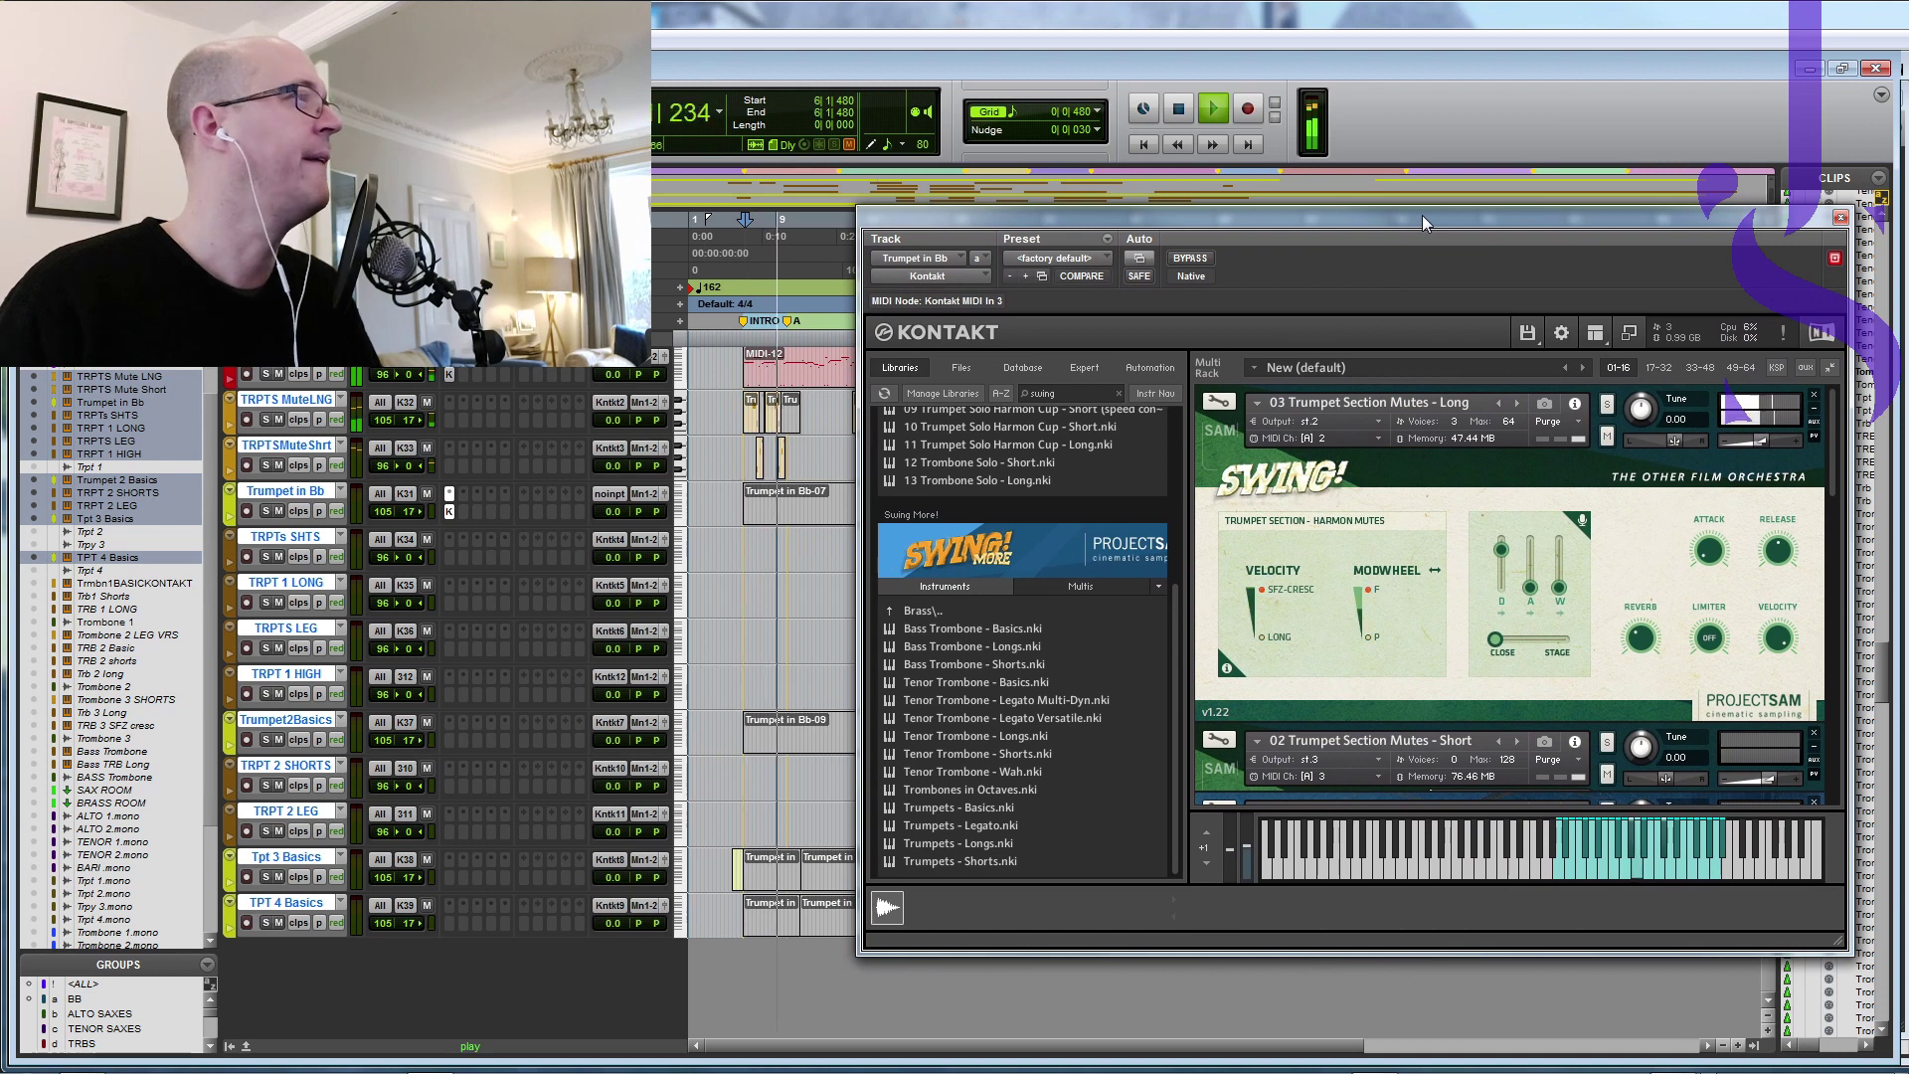
key(space)
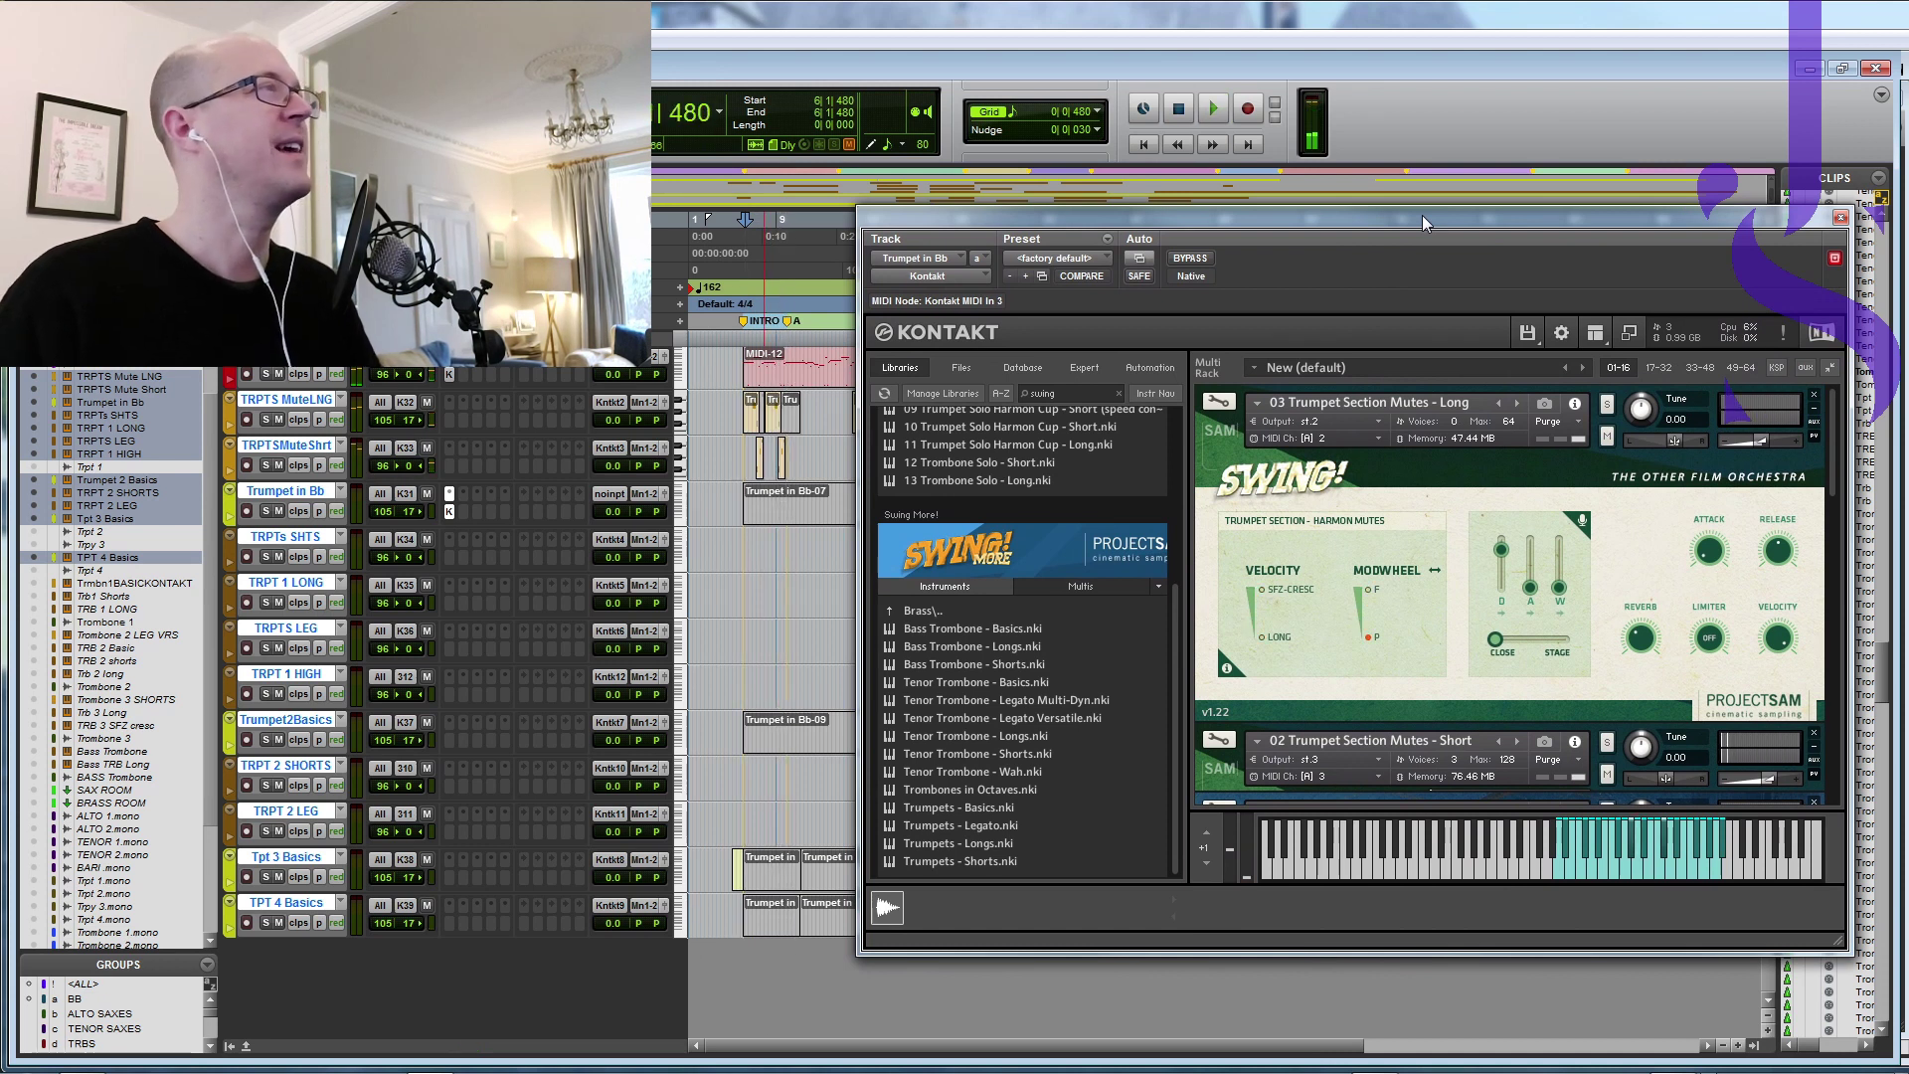
drag(1423, 223, 1447, 223)
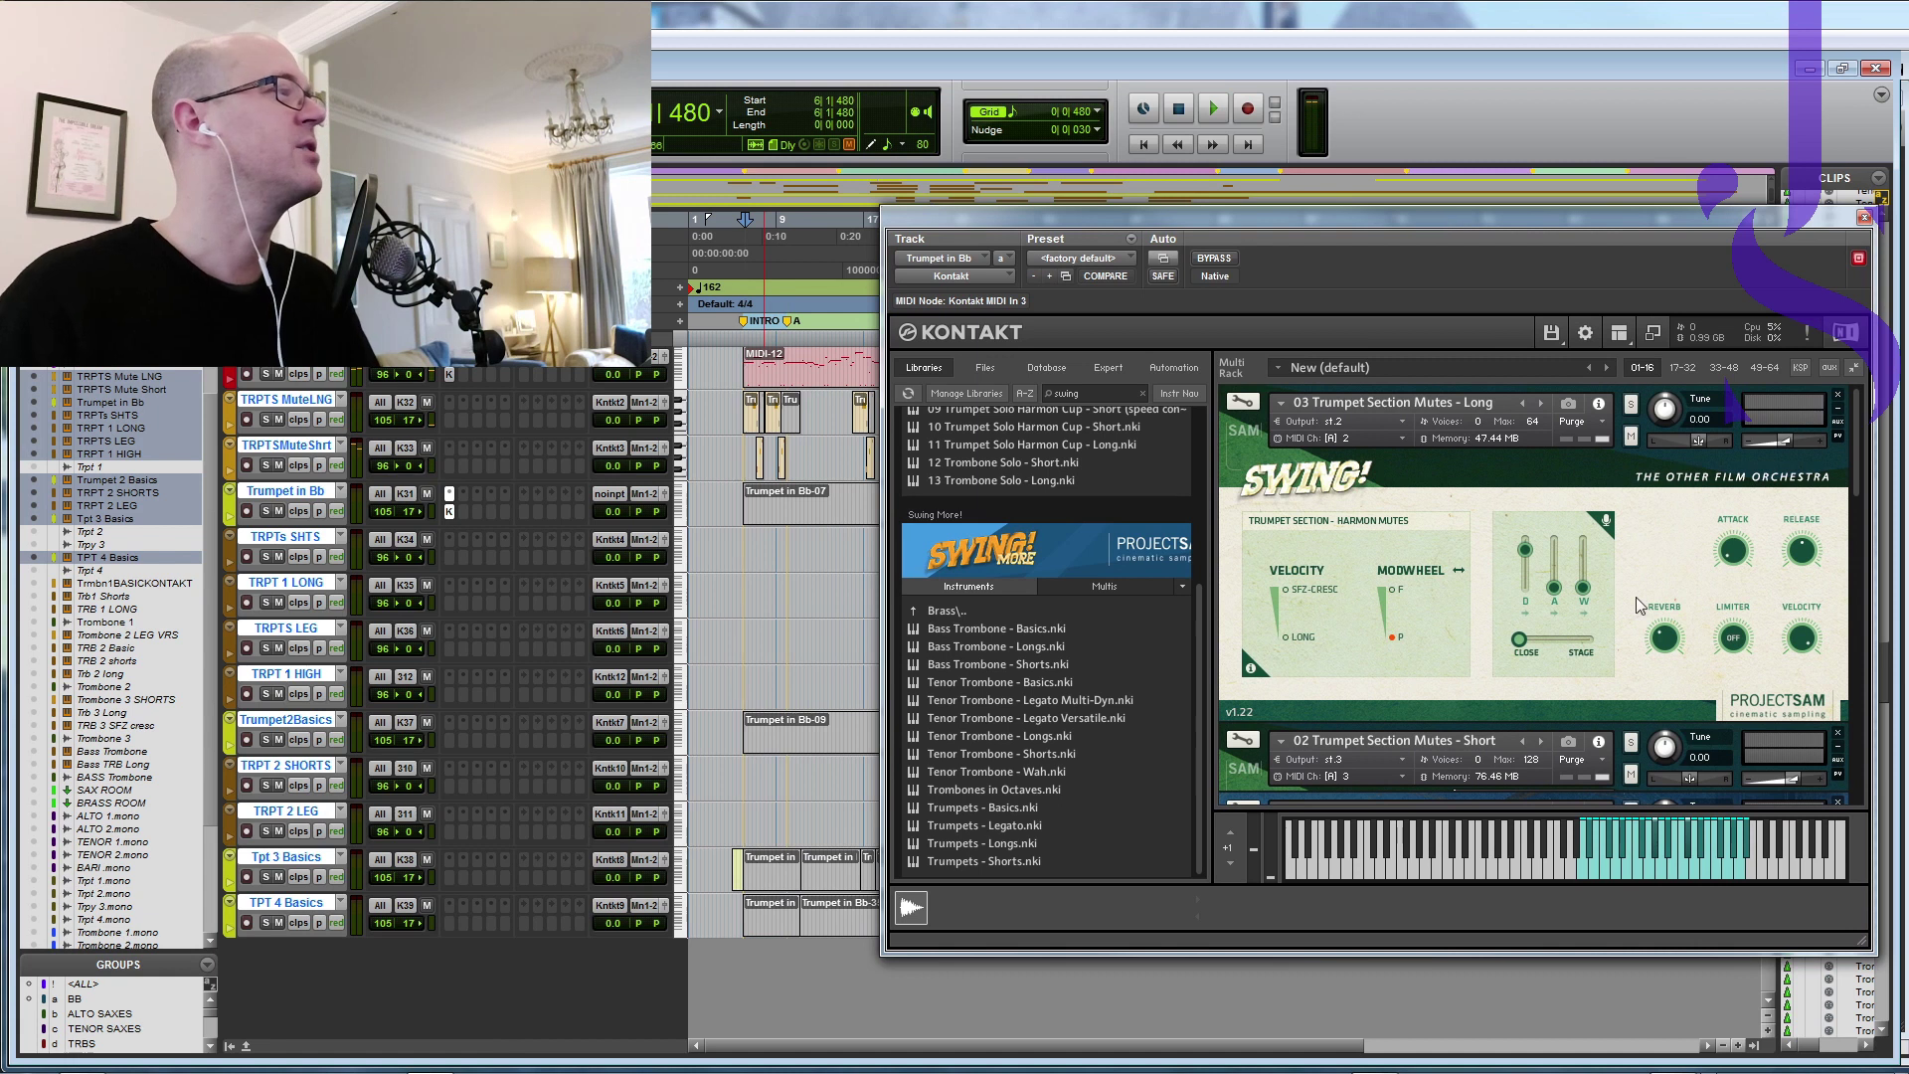
Step: View the Do It Again.pdf score in Adobe Acrobat Reader, return to Pro Tools, and close the Kontakt window
click(1704, 1067)
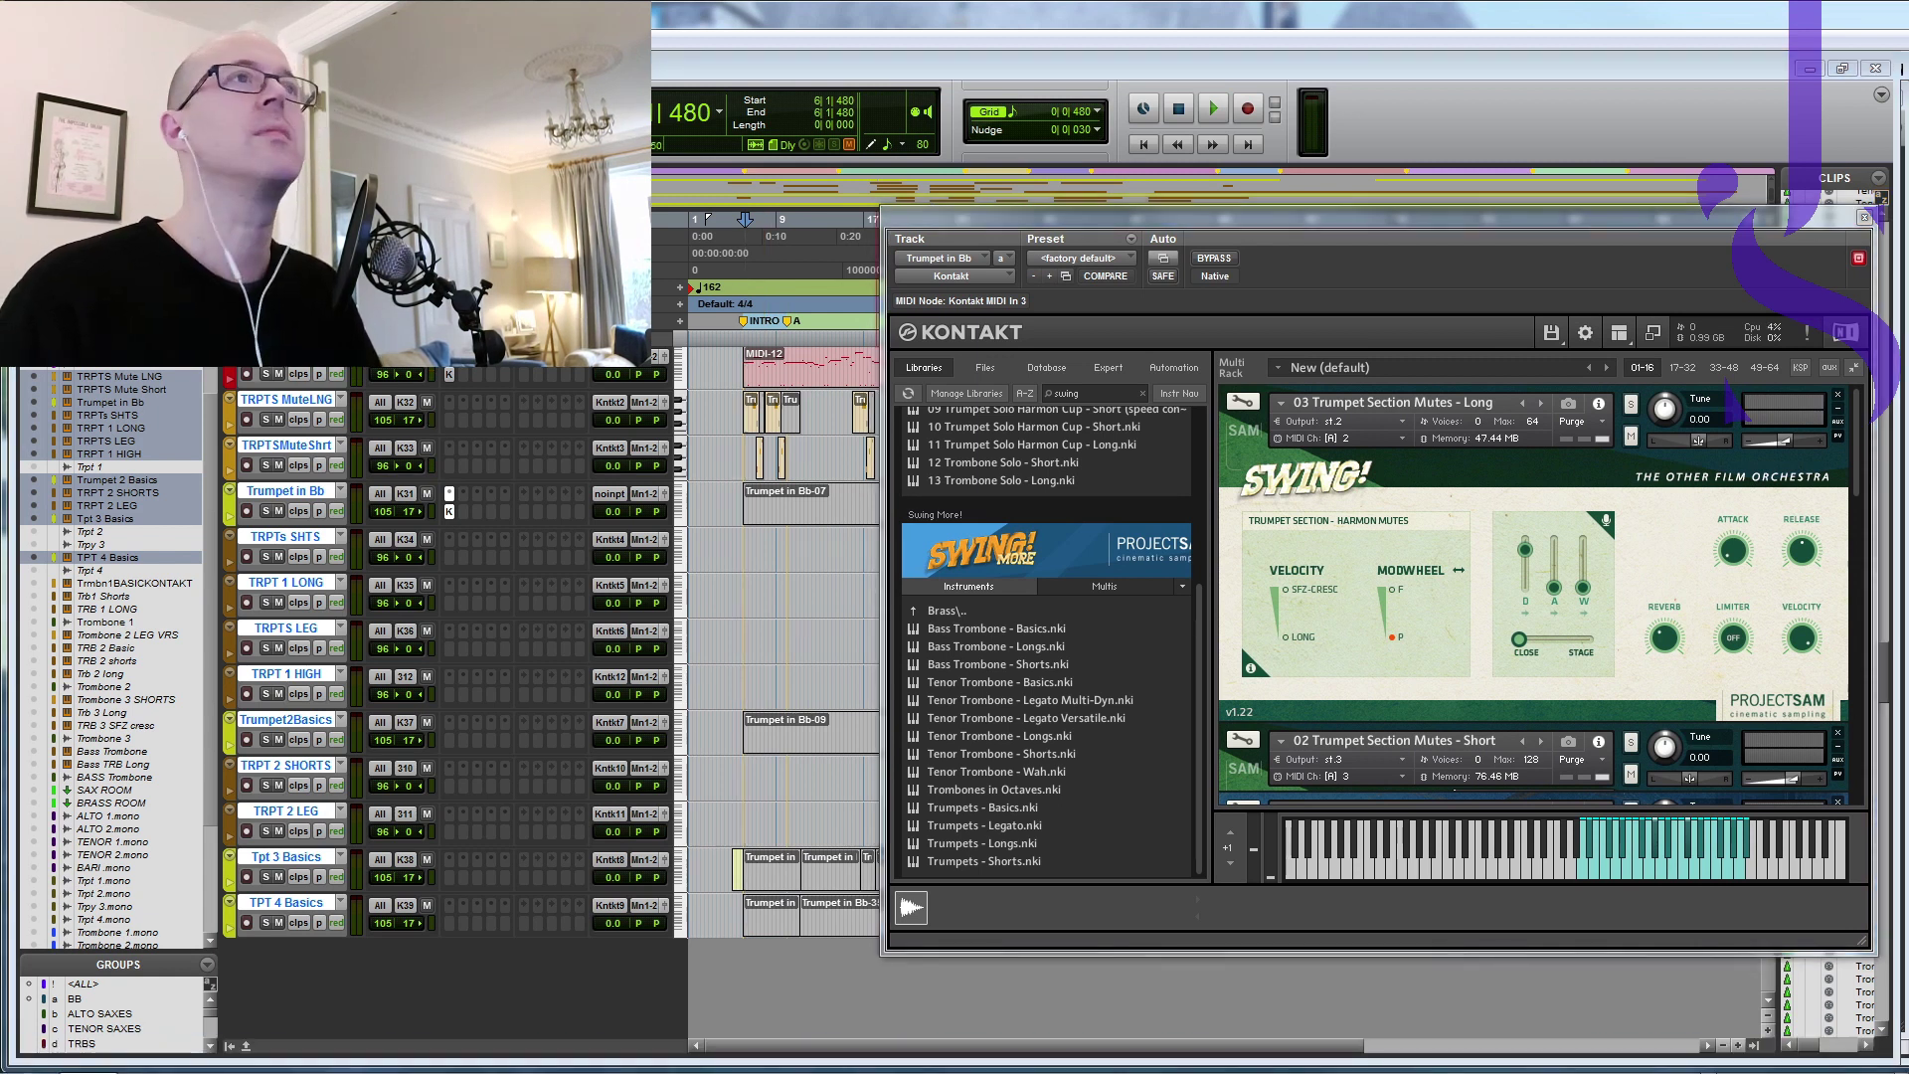
key(alt+Tab)
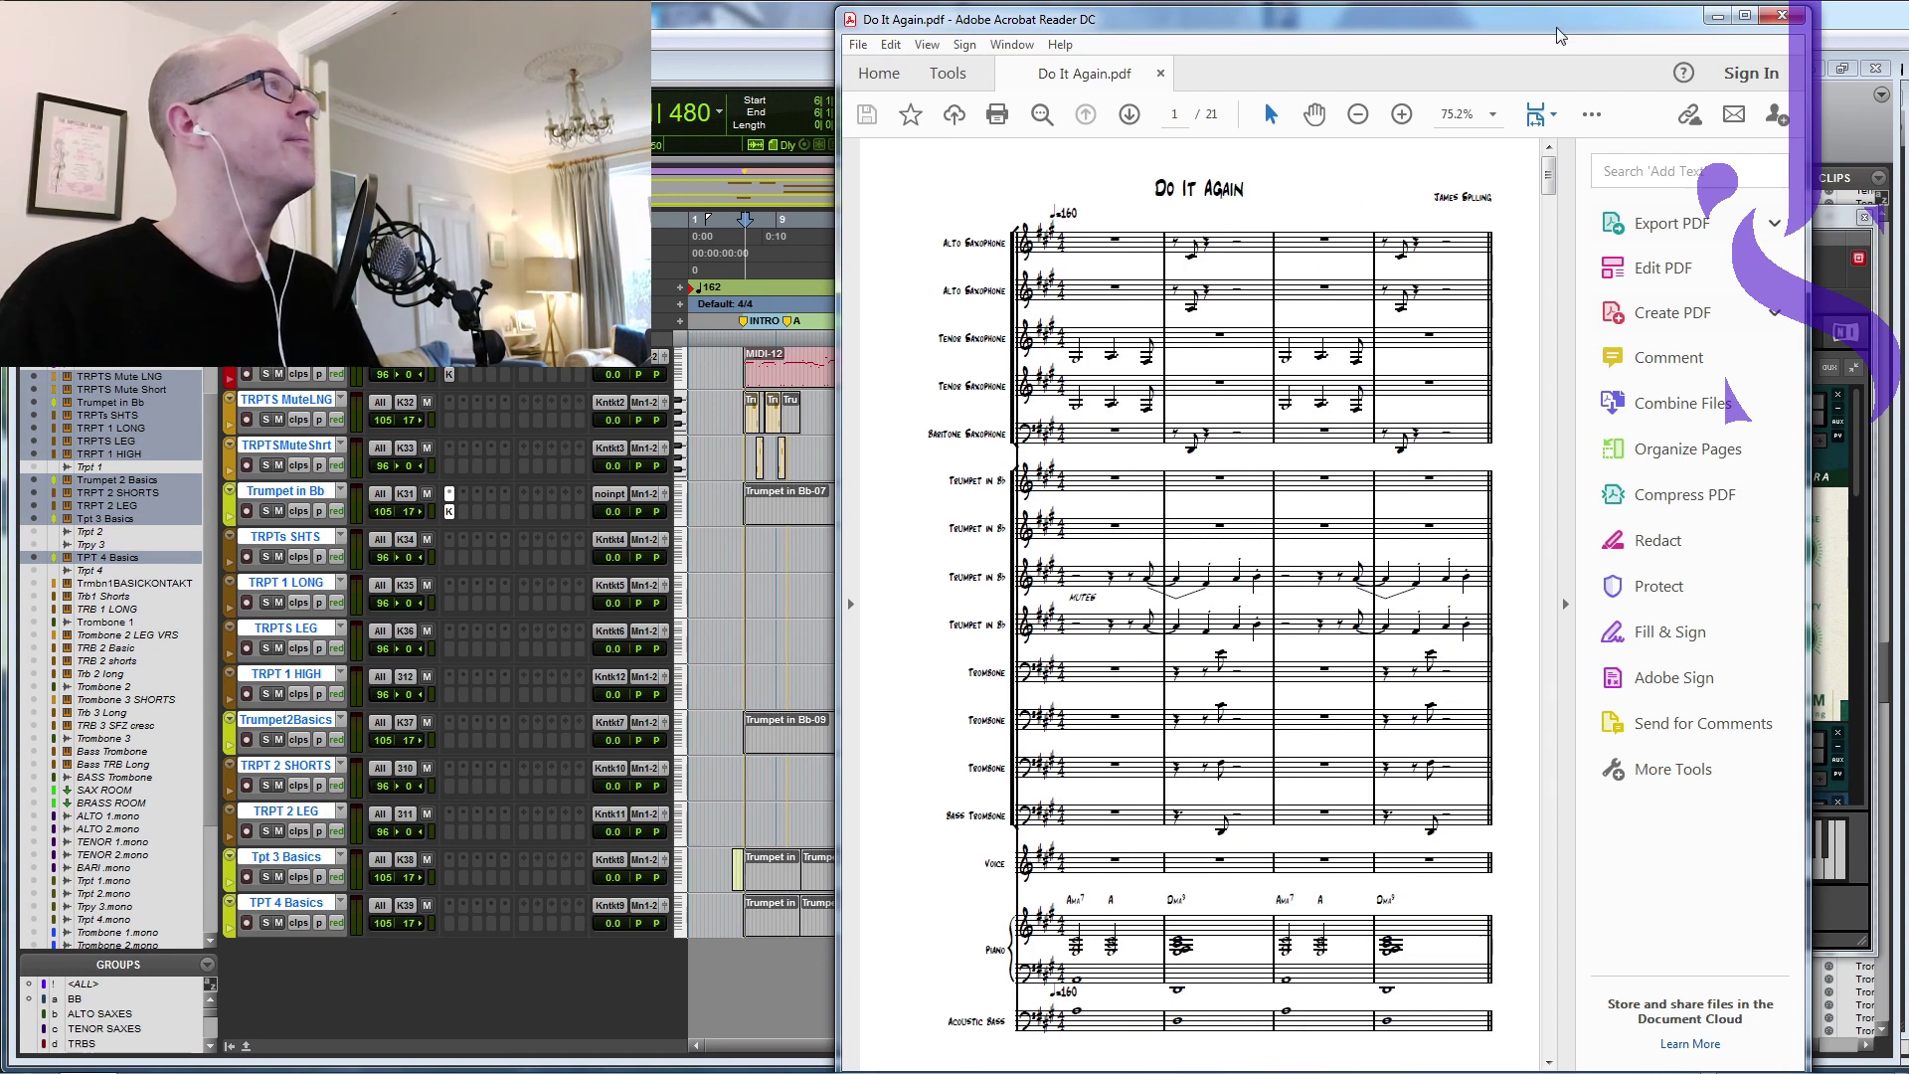
key(alt+Tab)
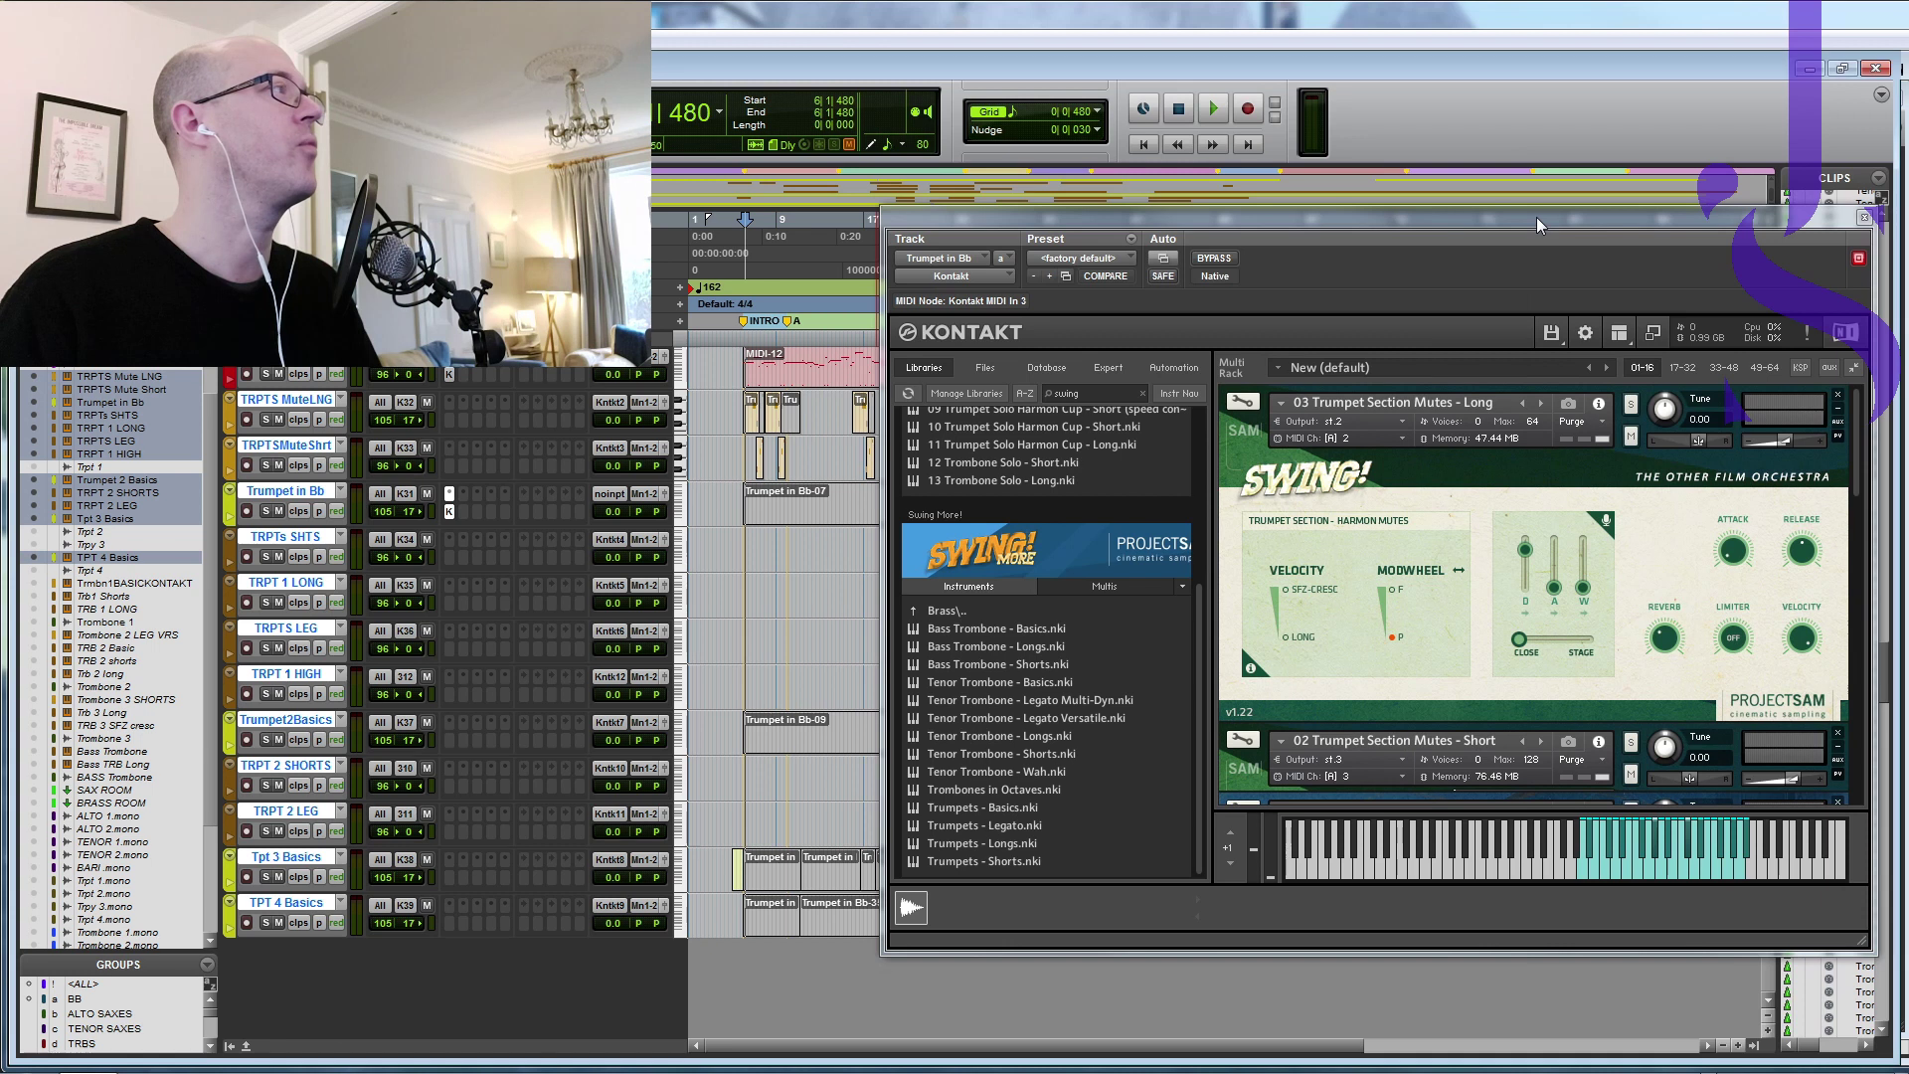
key(ctrl+w)
Step: Play the arrangement with the trumpets from 39|3|000 through the instrumental section, and stop playback
click(1112, 340)
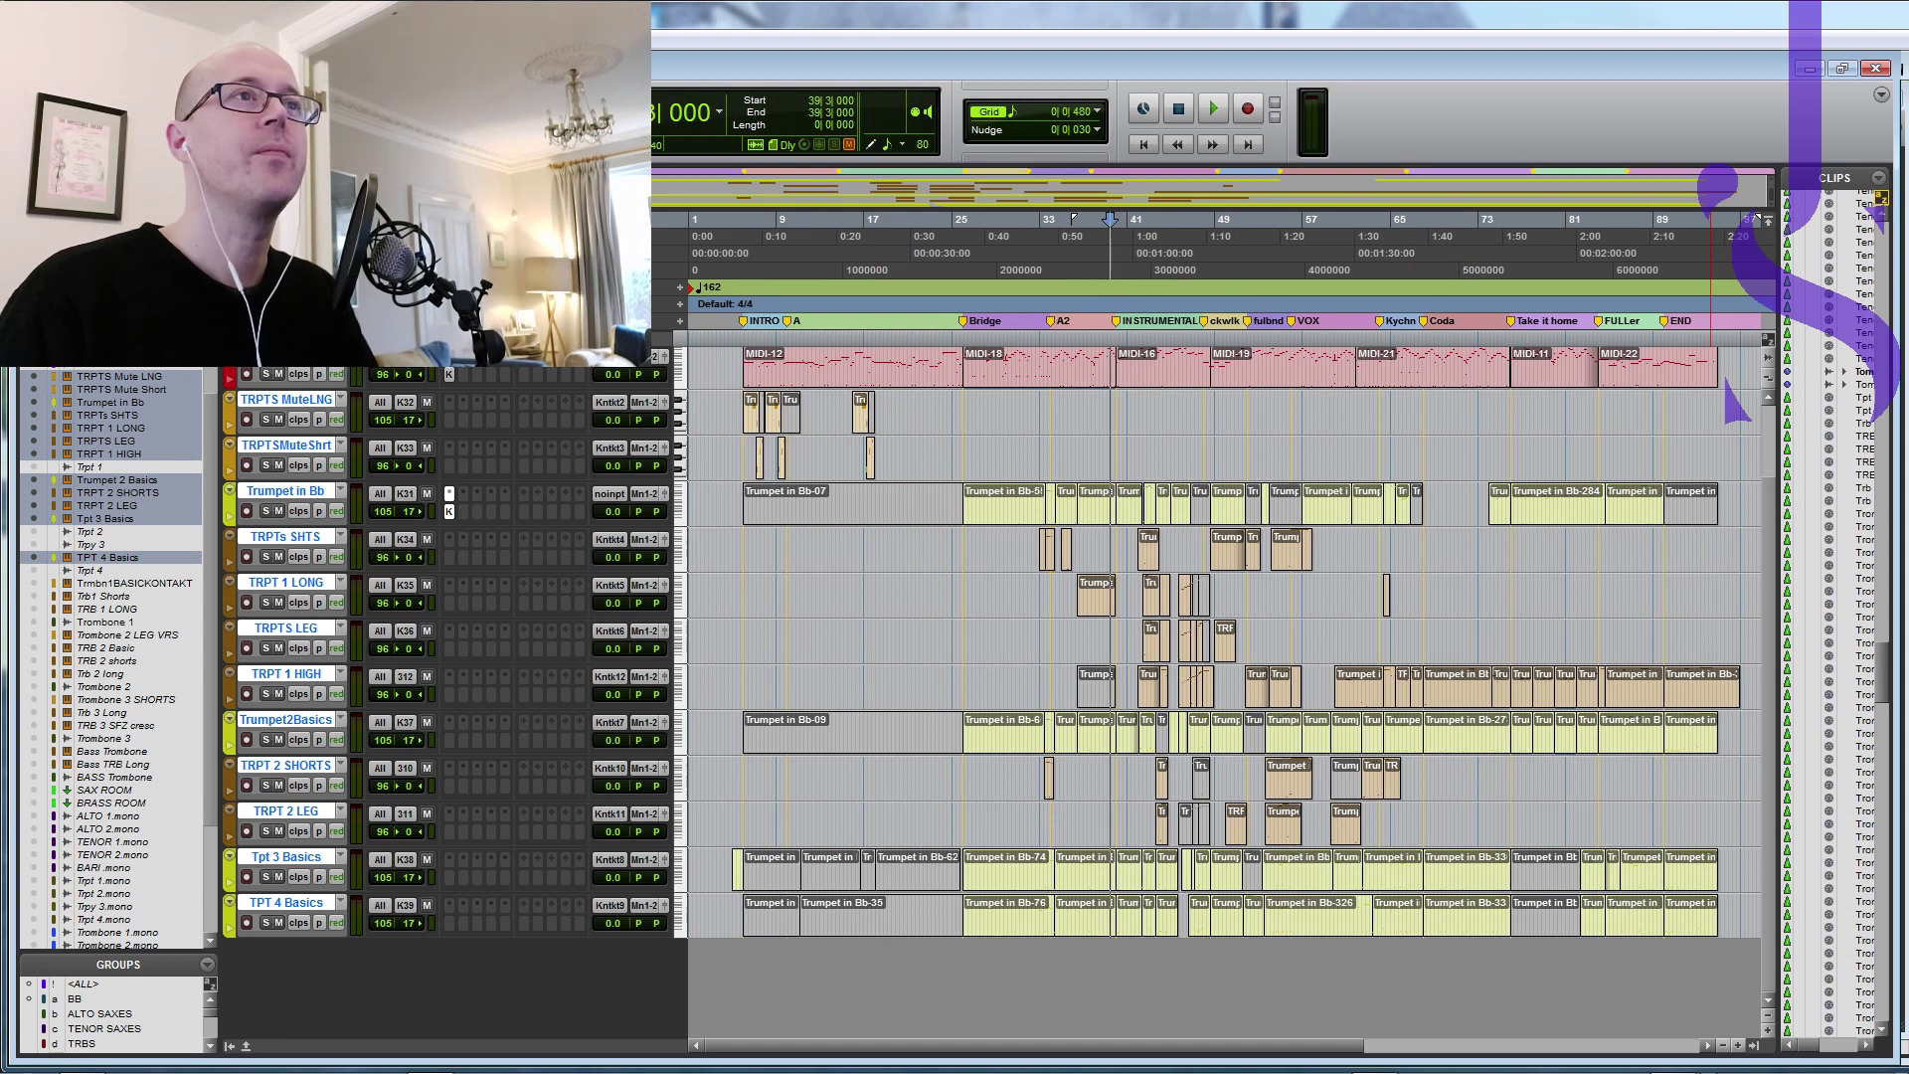
key(space)
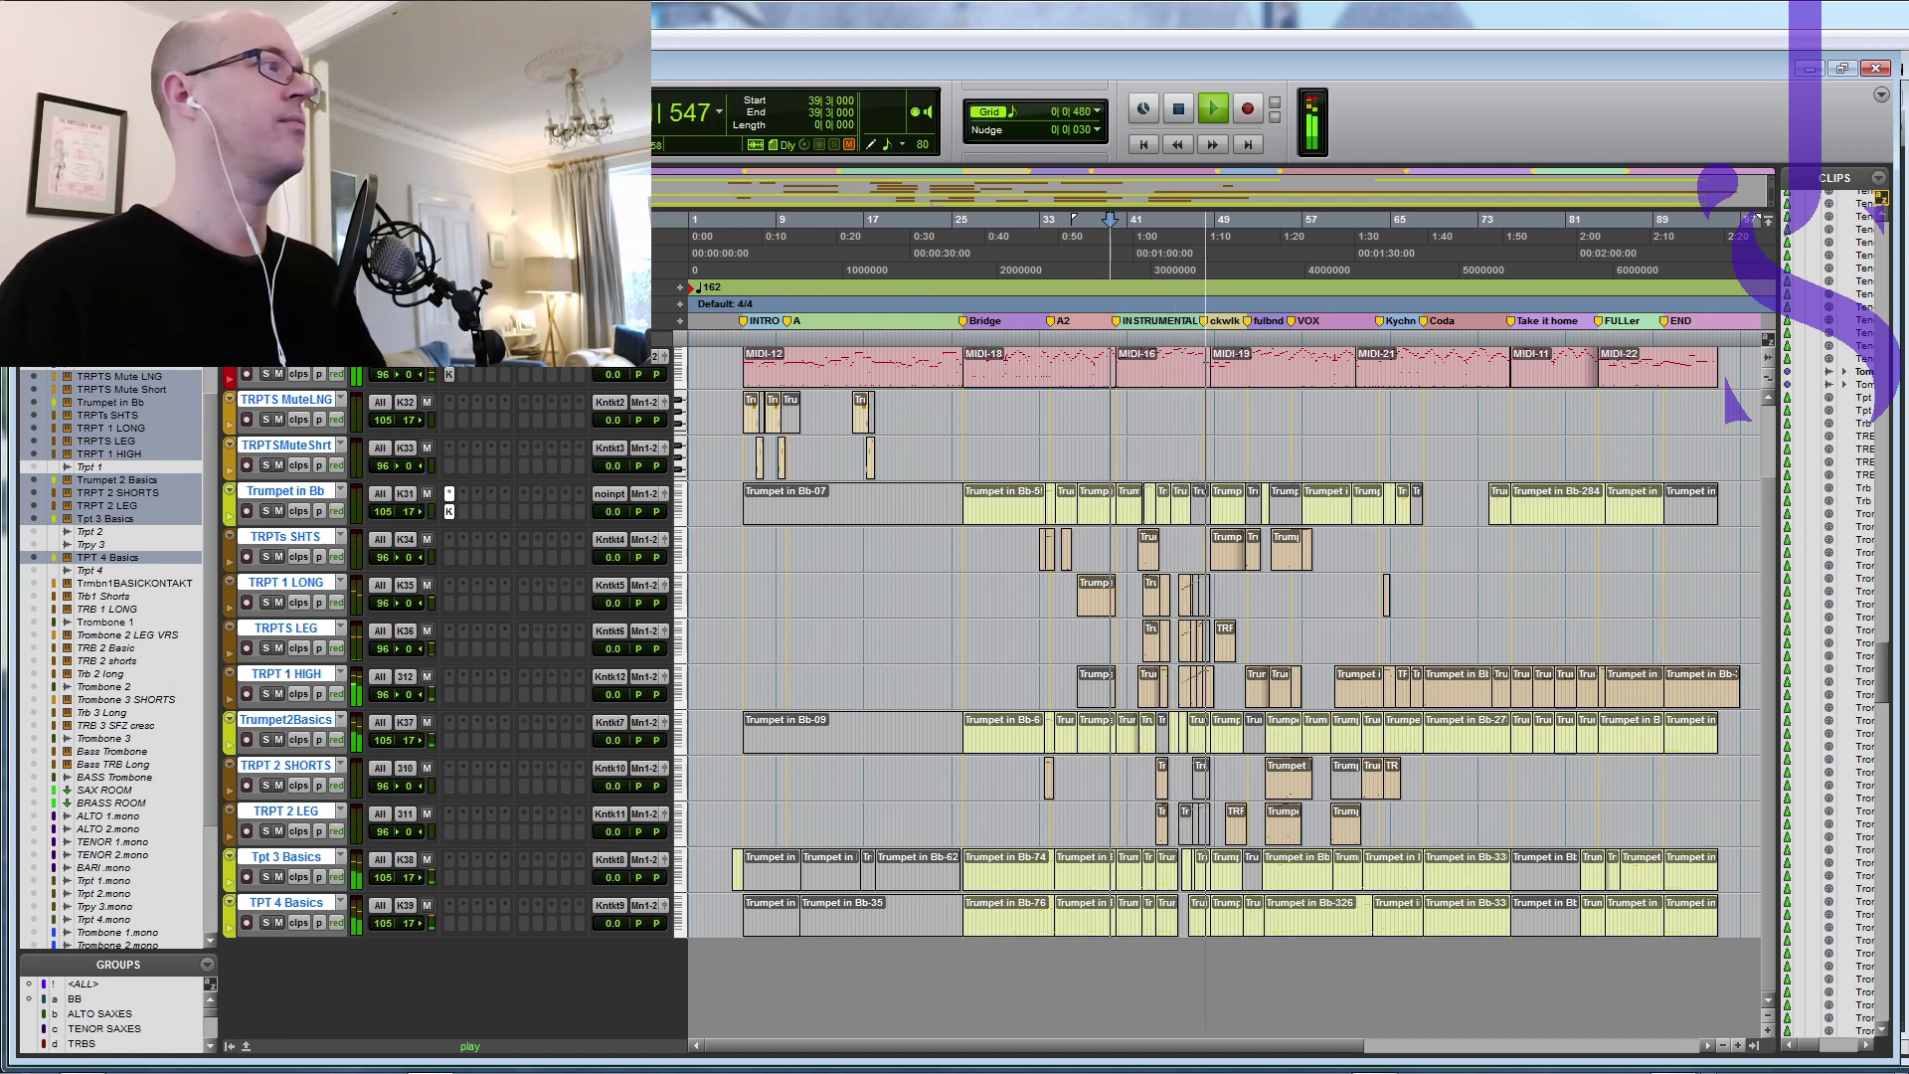
key(space)
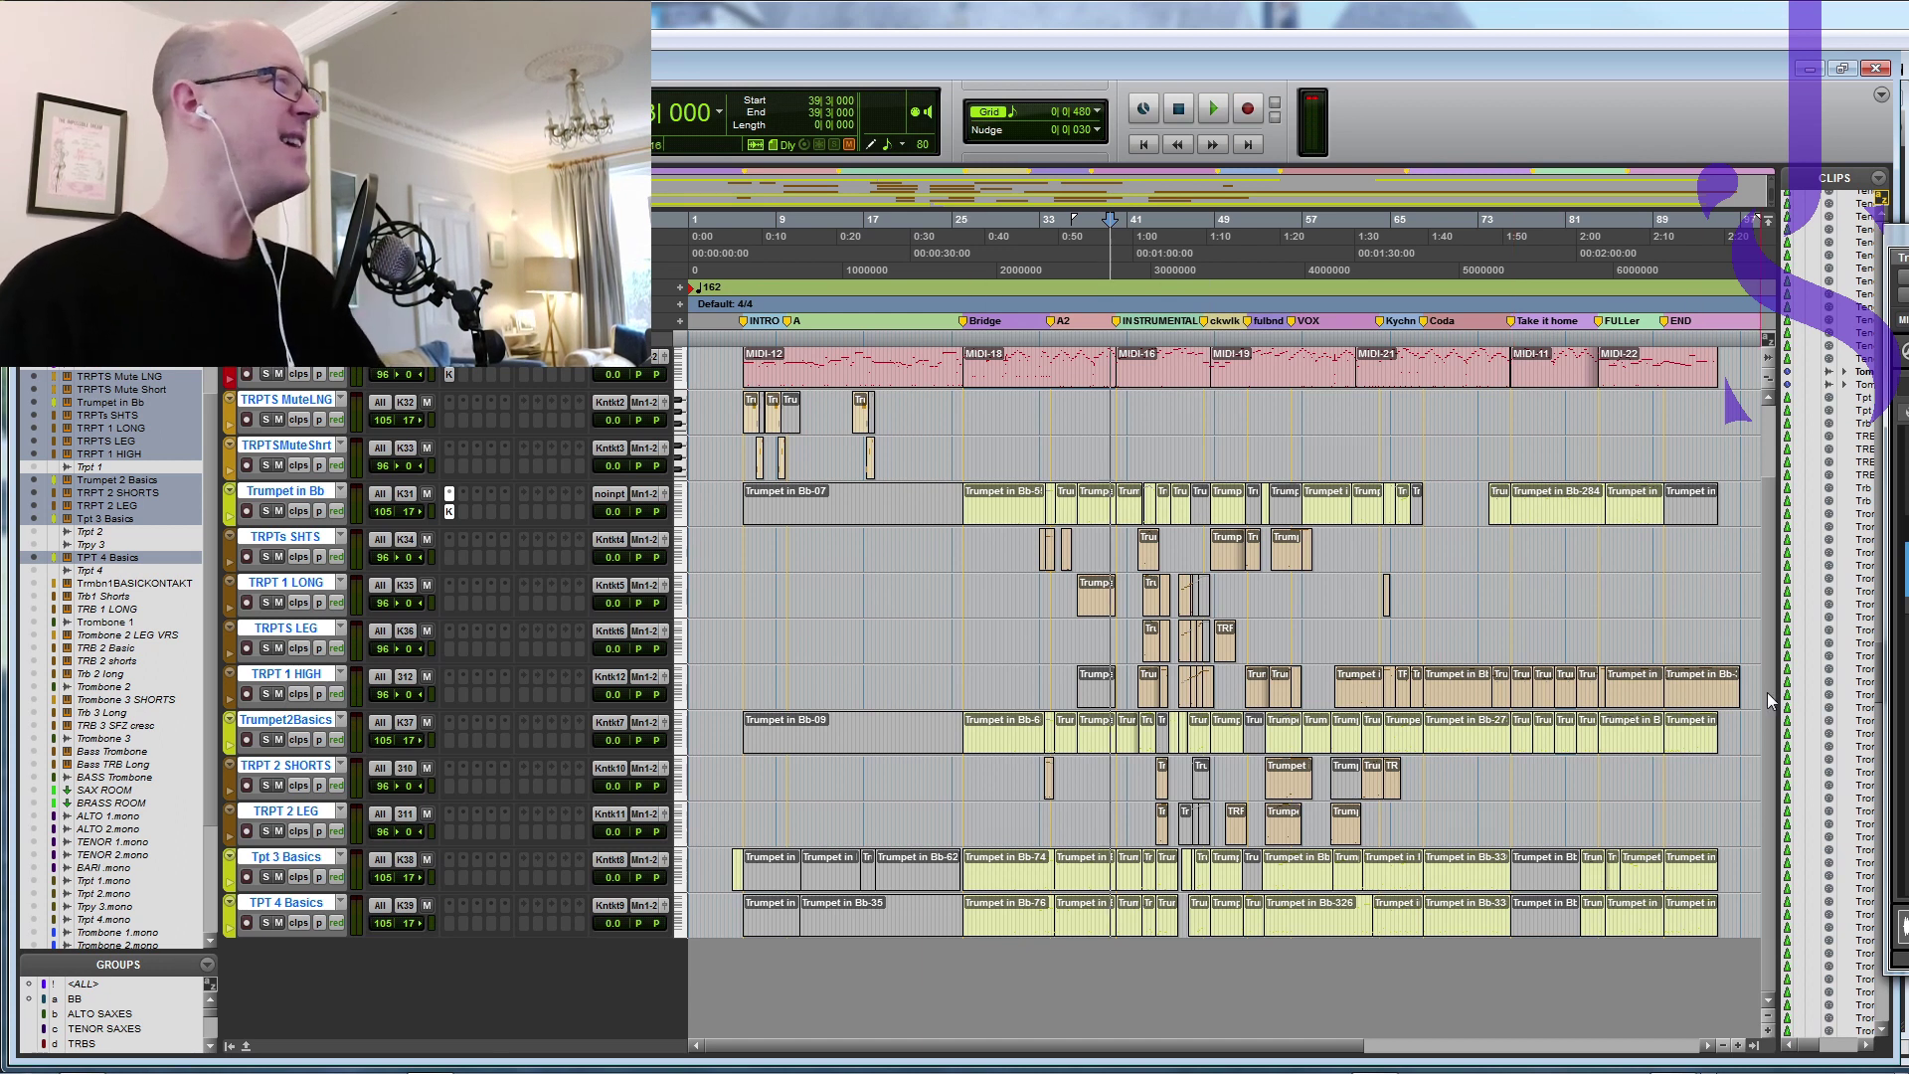
Step: Hide and make inactive all the trumpet tracks from TRPTS MuteLNG to TPT 4 Basics
scroll(1769, 692, up, 2)
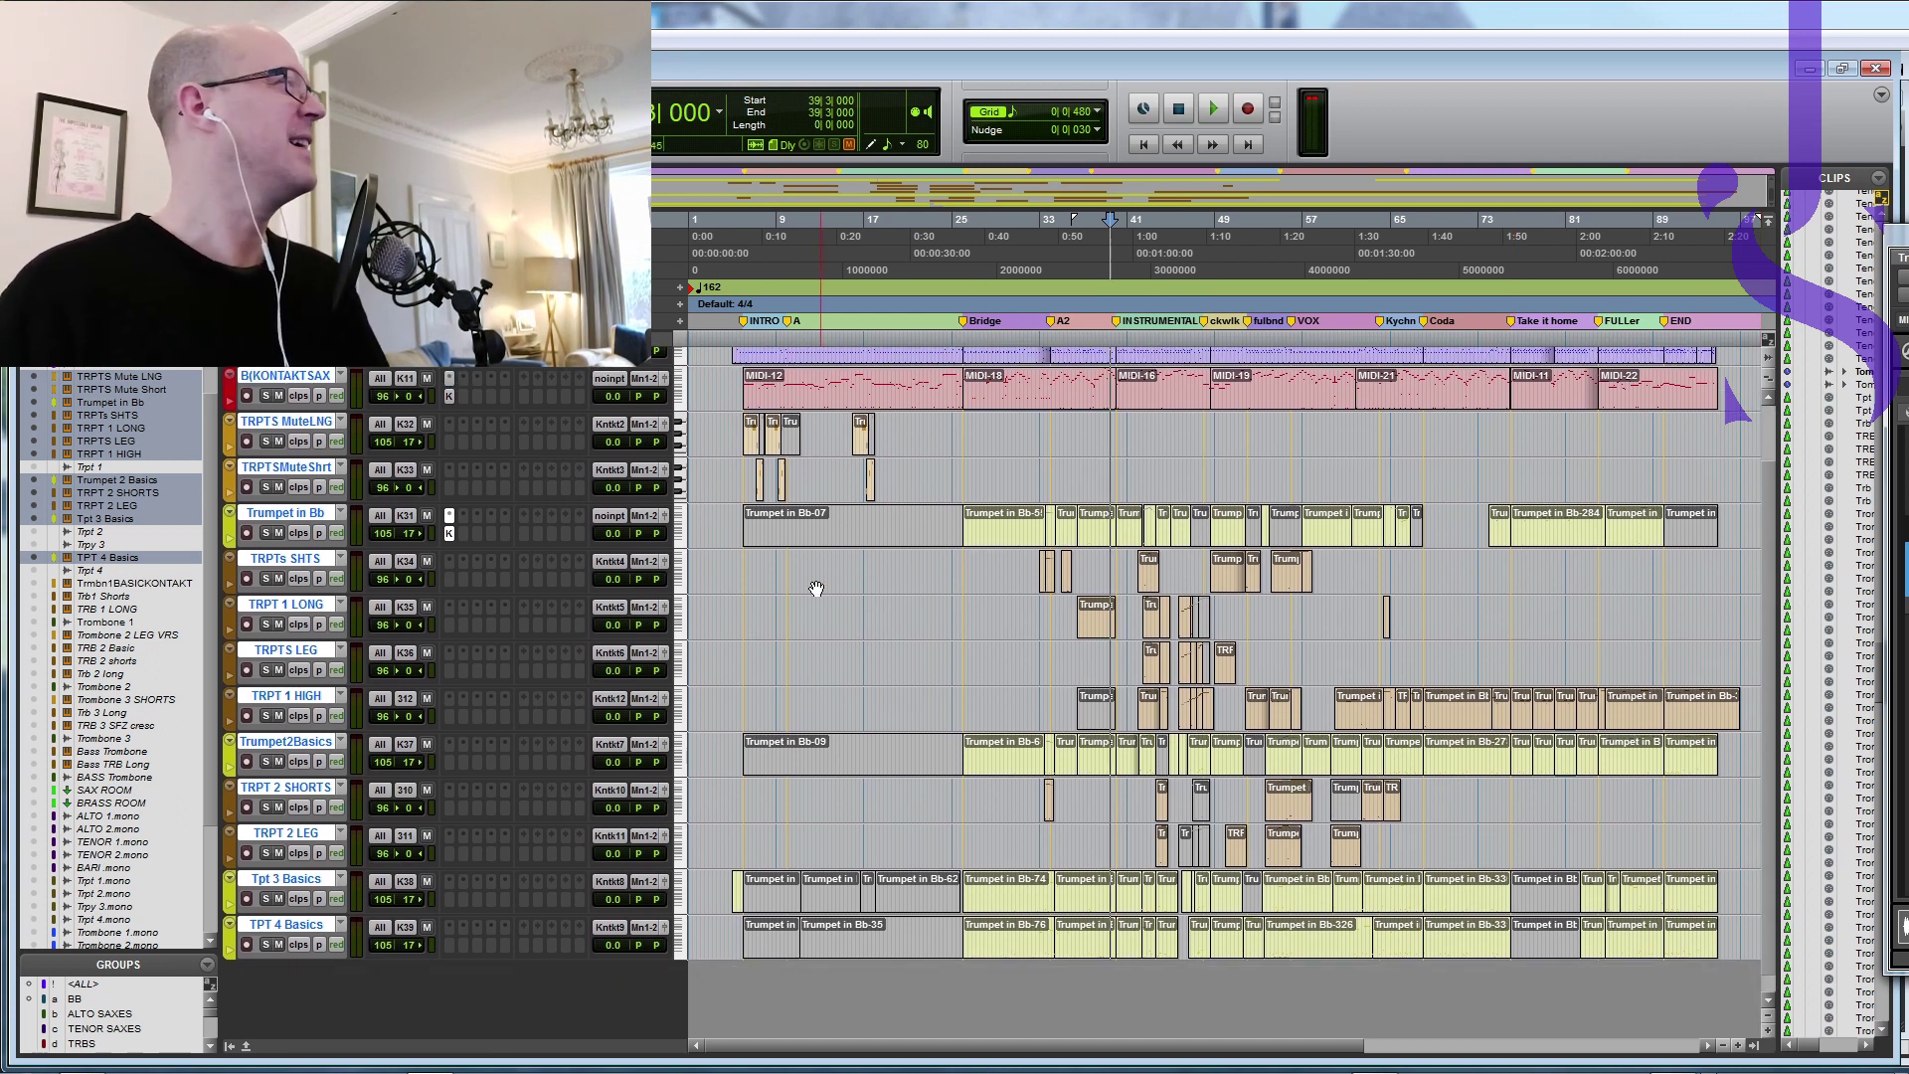
click(875, 599)
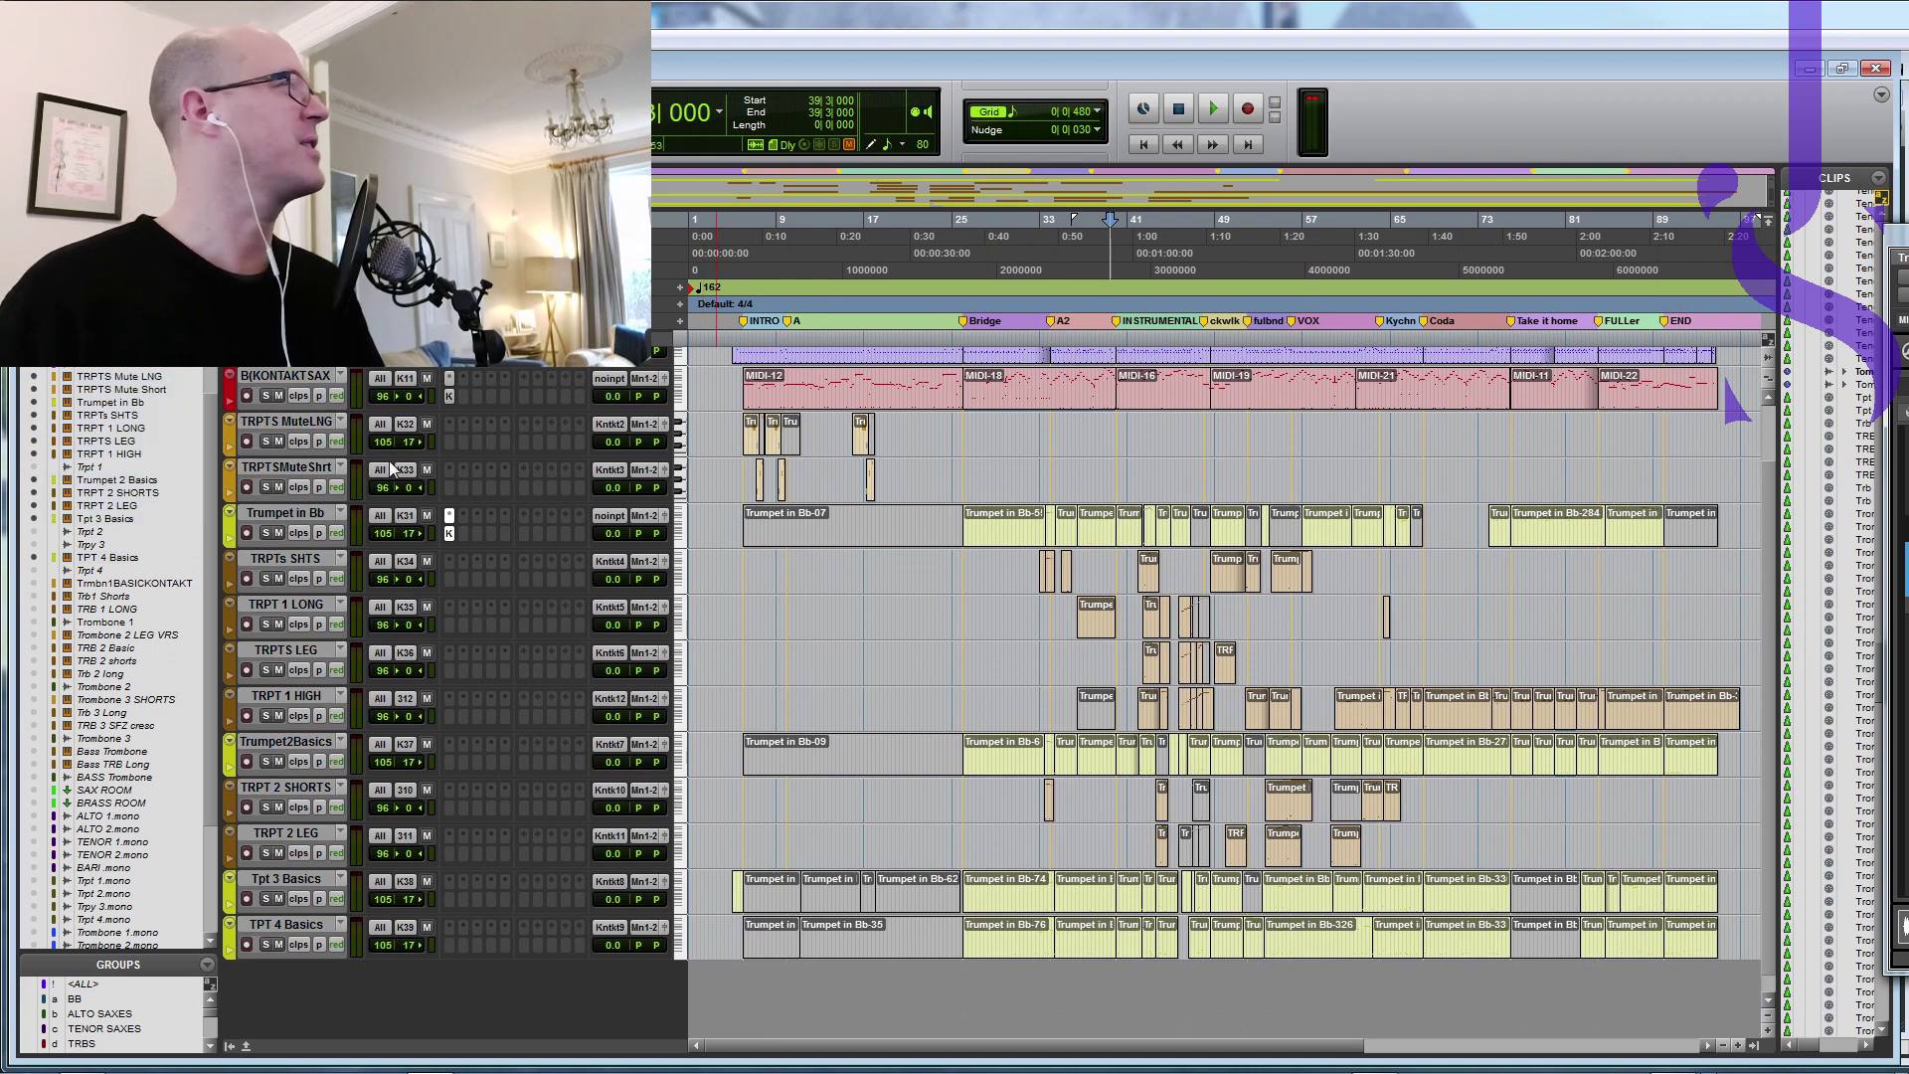
click(283, 421)
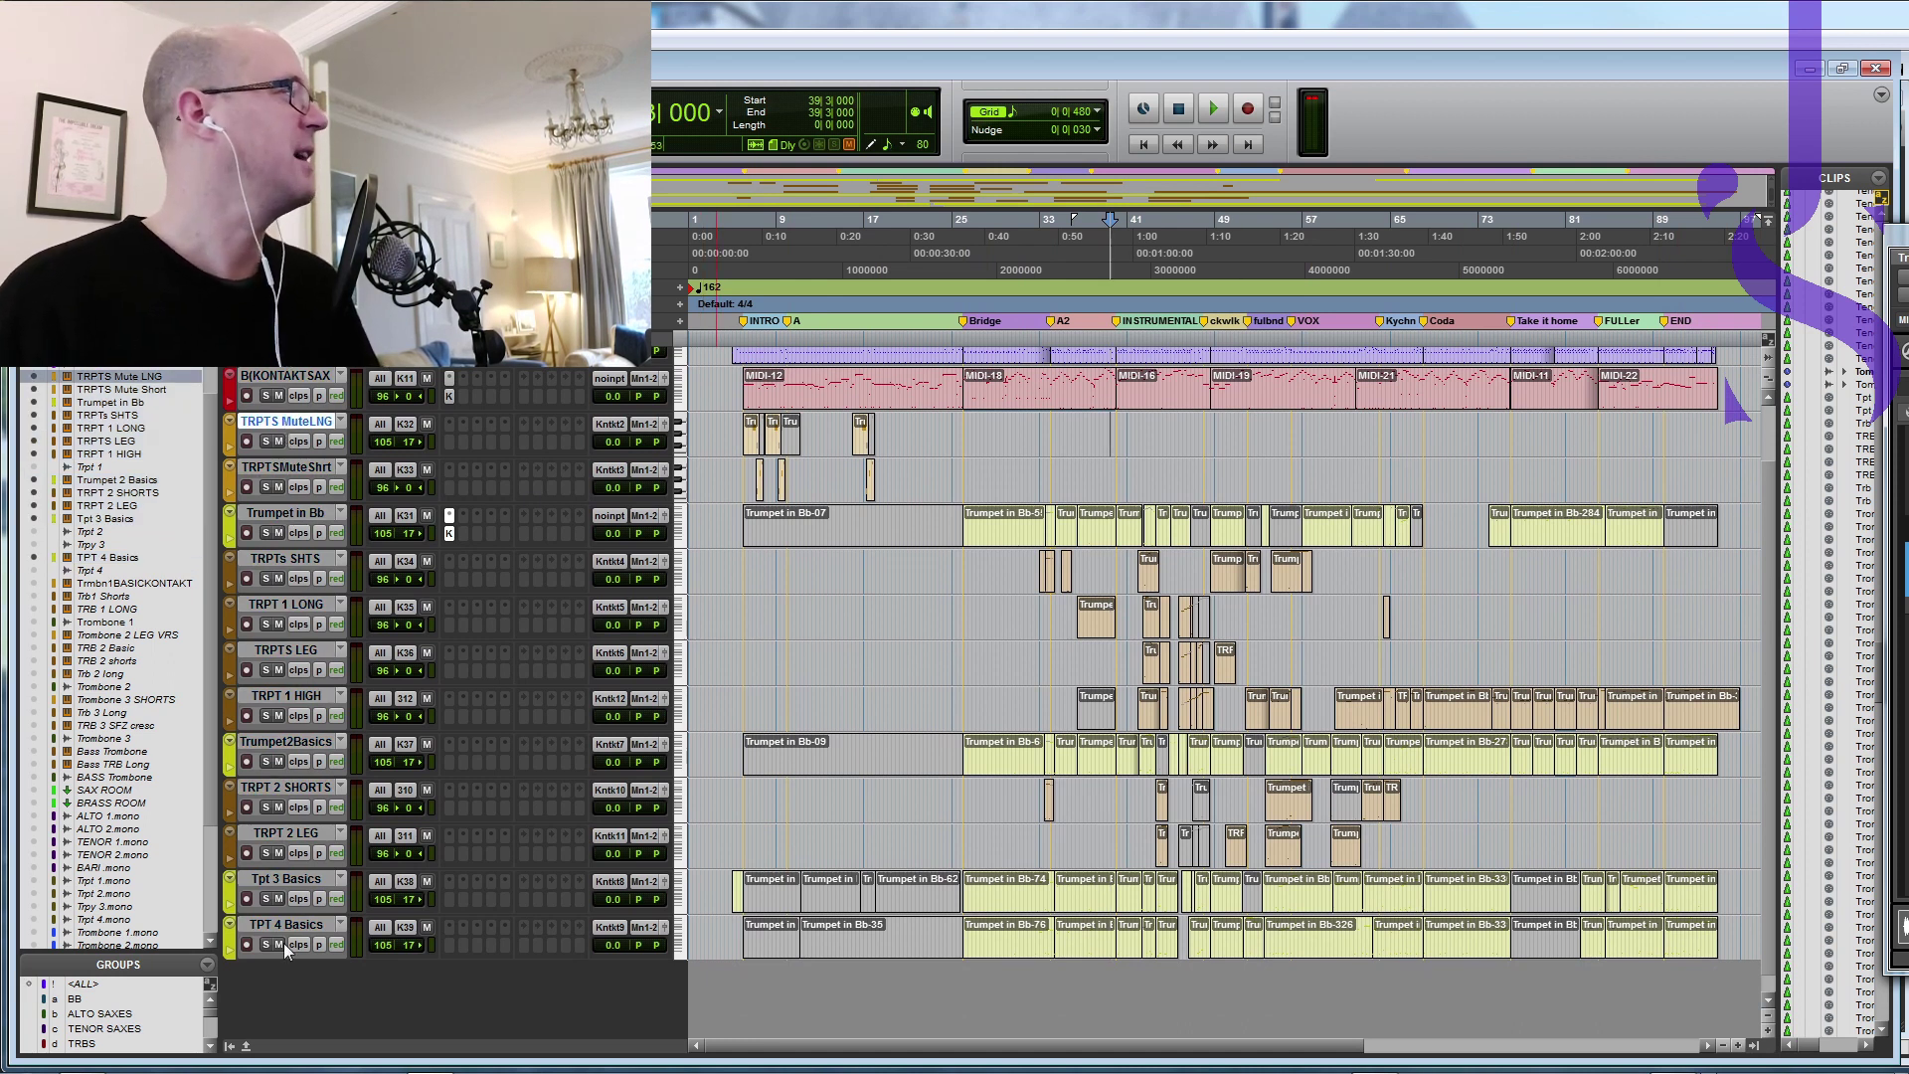
shift+click(292, 922)
right_click(283, 411)
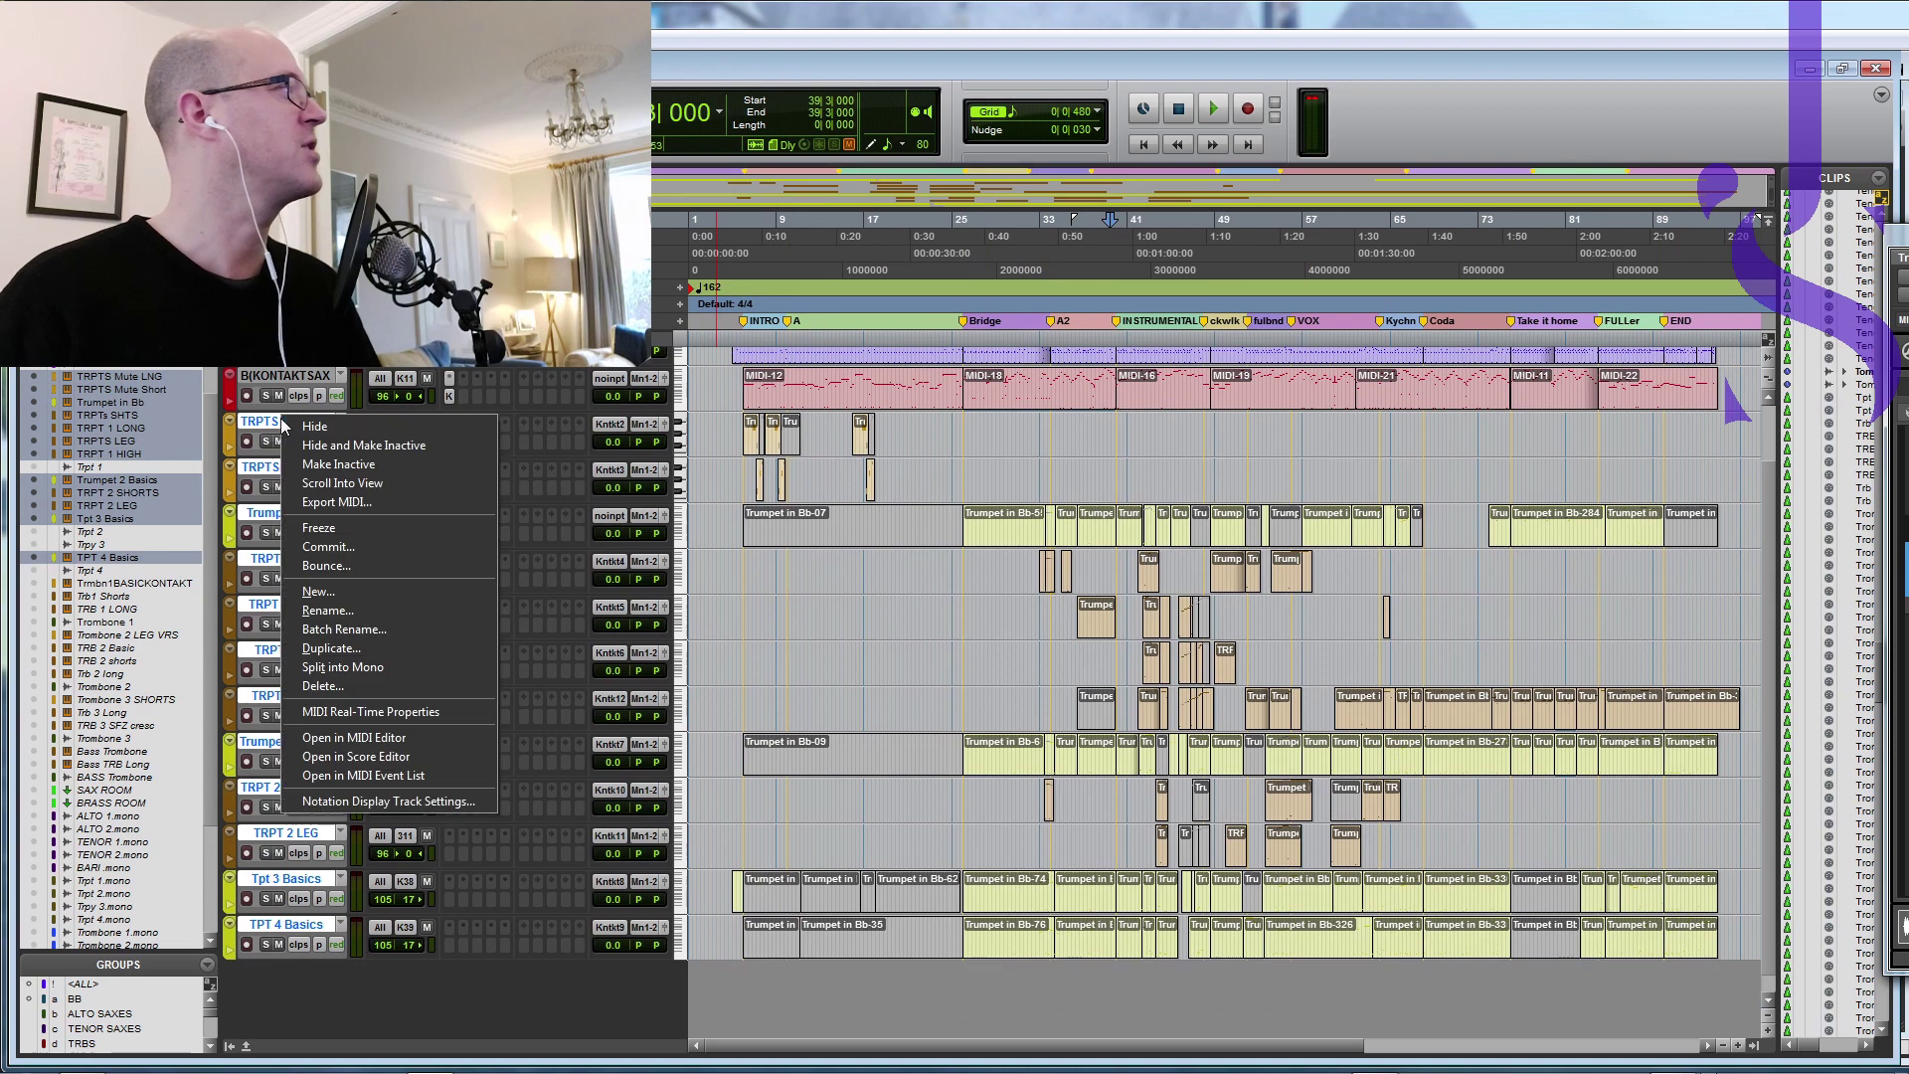
click(356, 450)
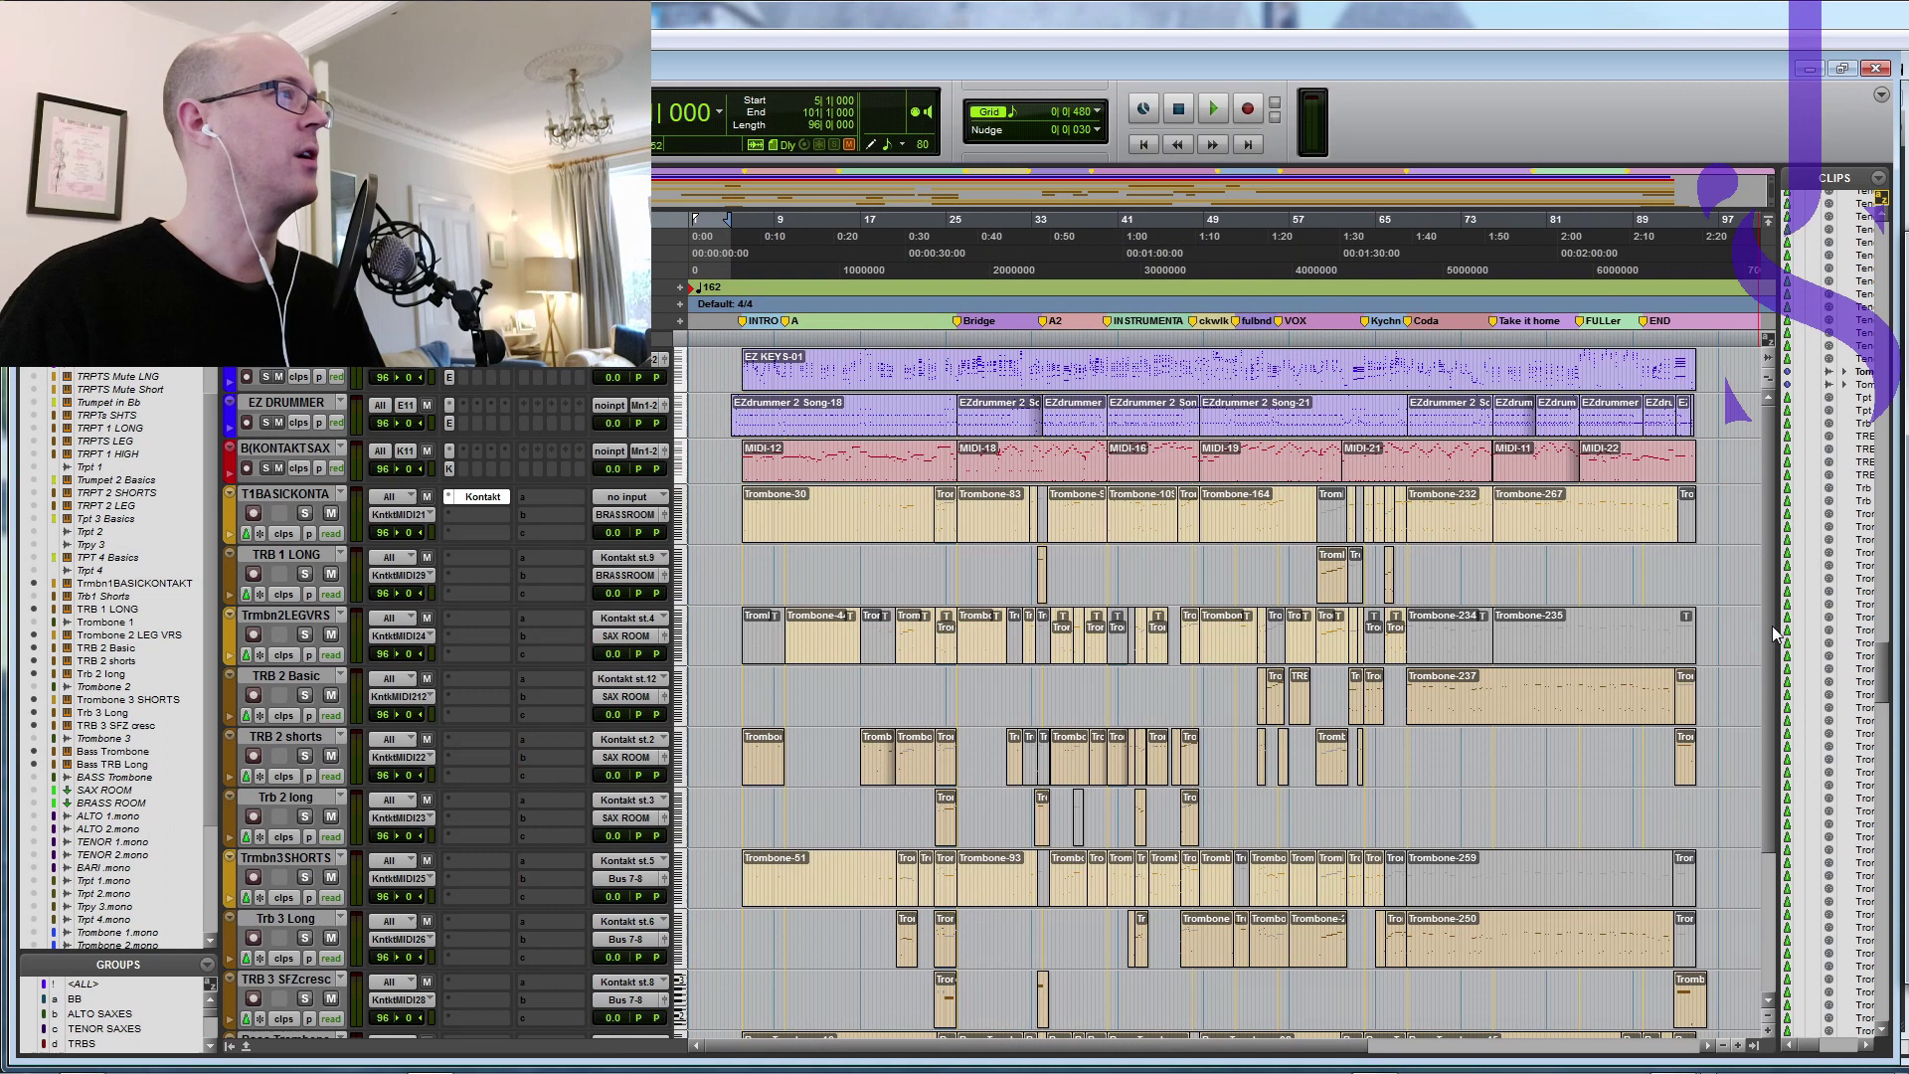
Step: Look over the trombone tracks down to Bass TRB Long, pointing out TRB 2 shorts and TRB 2 Basic
drag(1775, 634, 1775, 756)
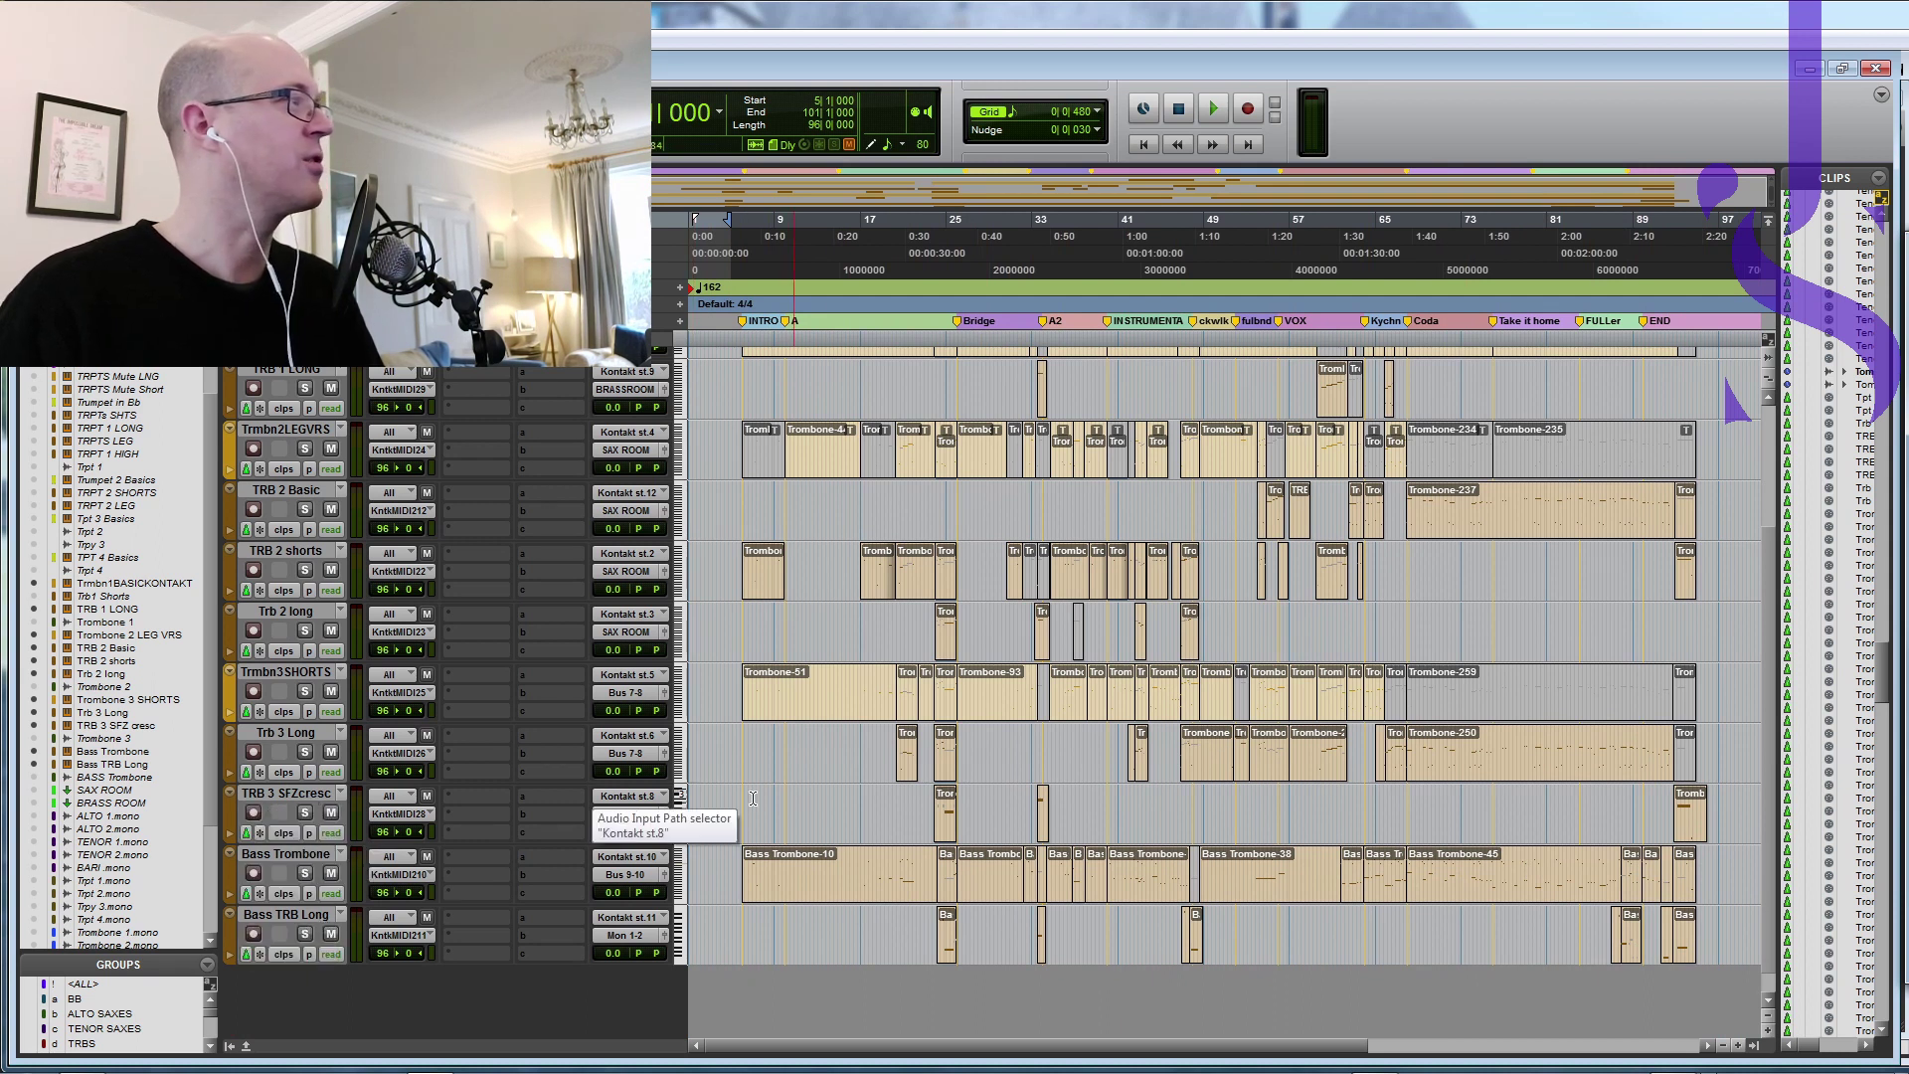
click(290, 613)
click(301, 549)
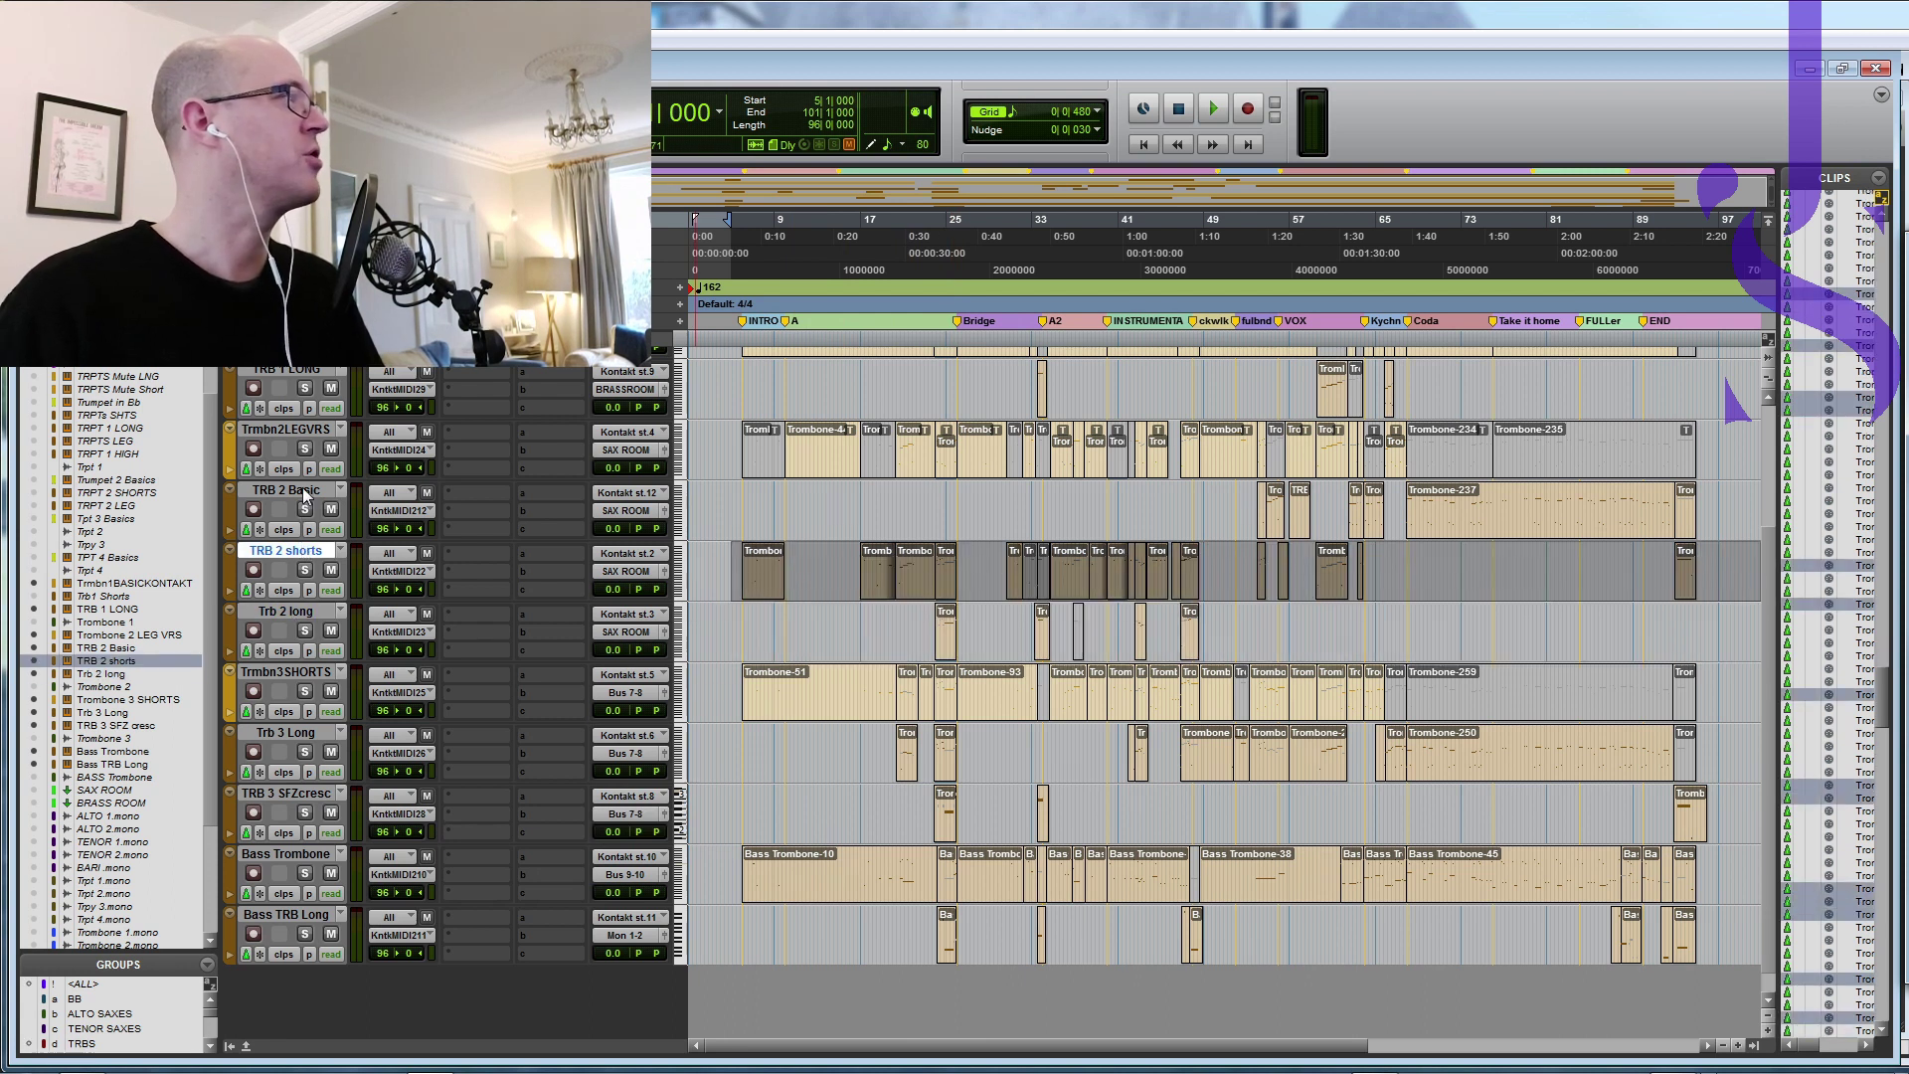
click(303, 488)
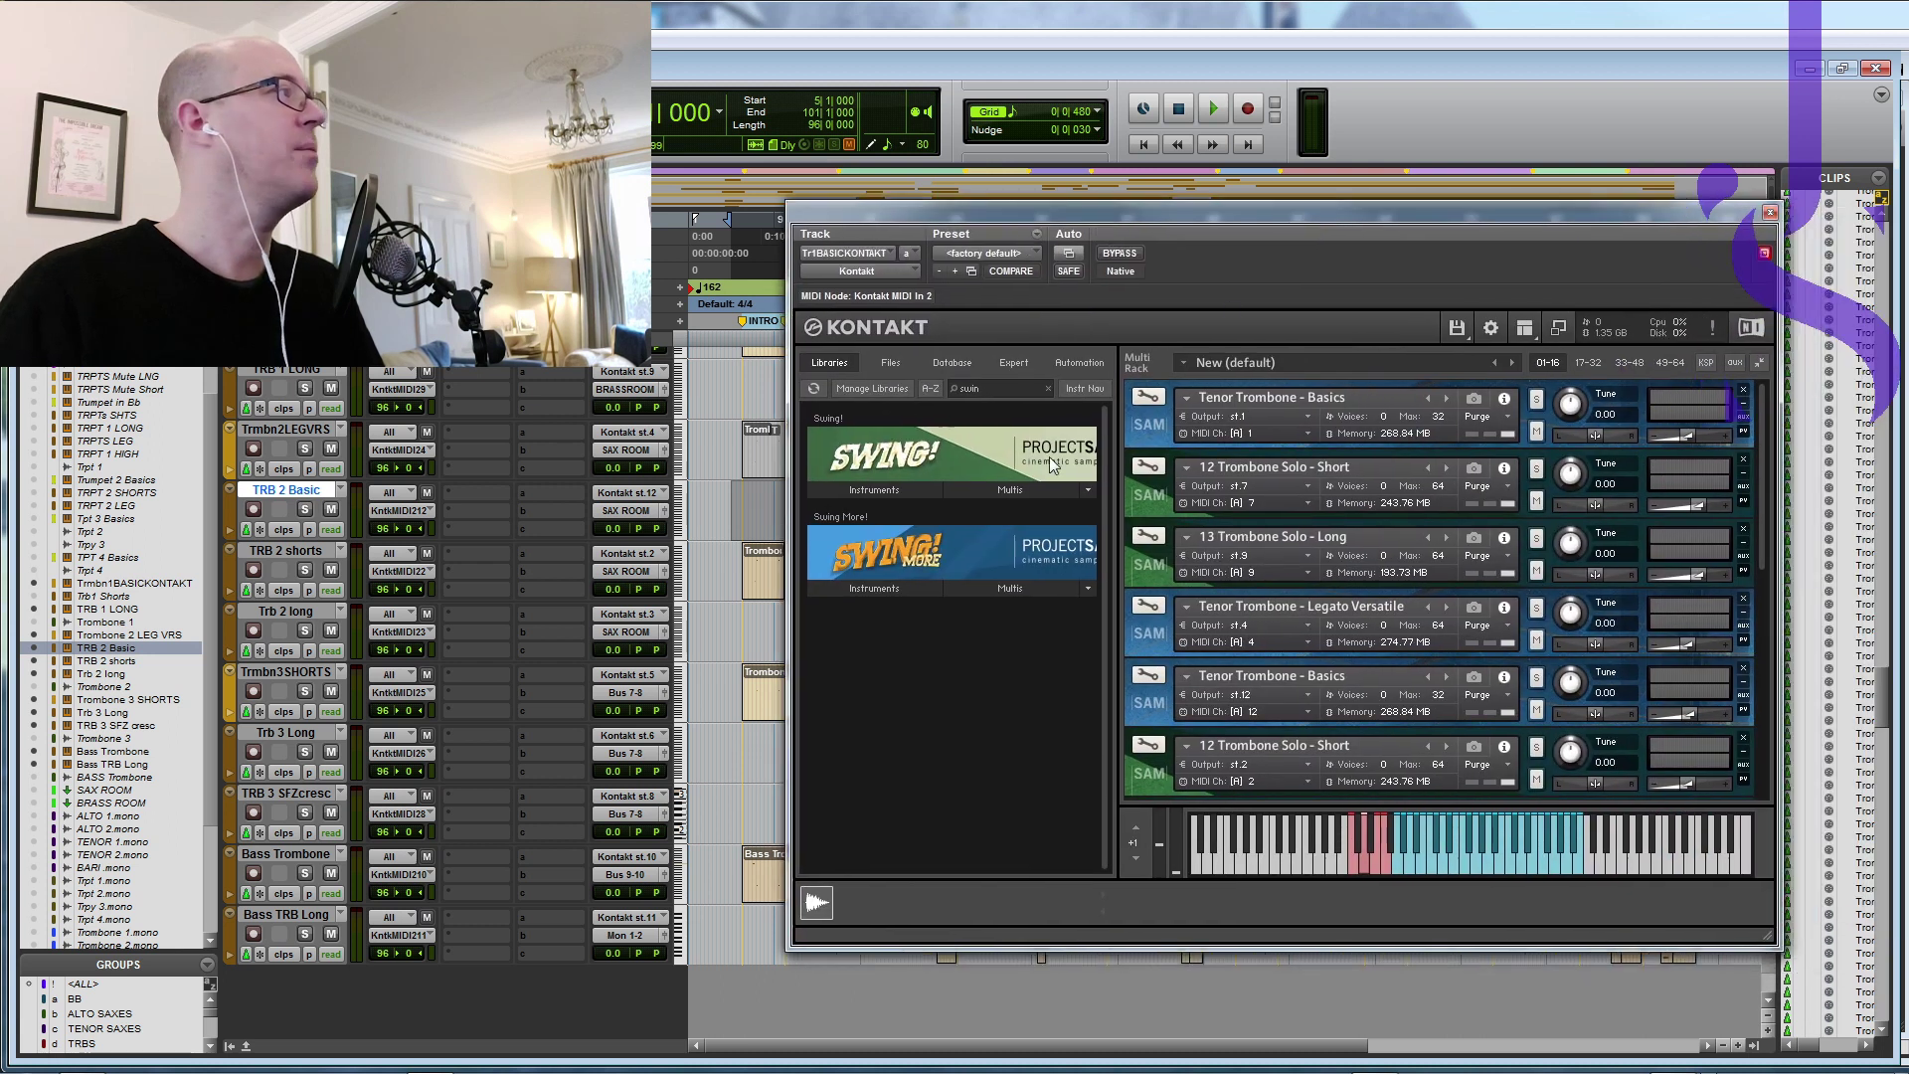
Step: Review the loaded trombone patches and the Swing! and Swing More! instrument lists in Kontakt, and close the plug-in window
click(883, 487)
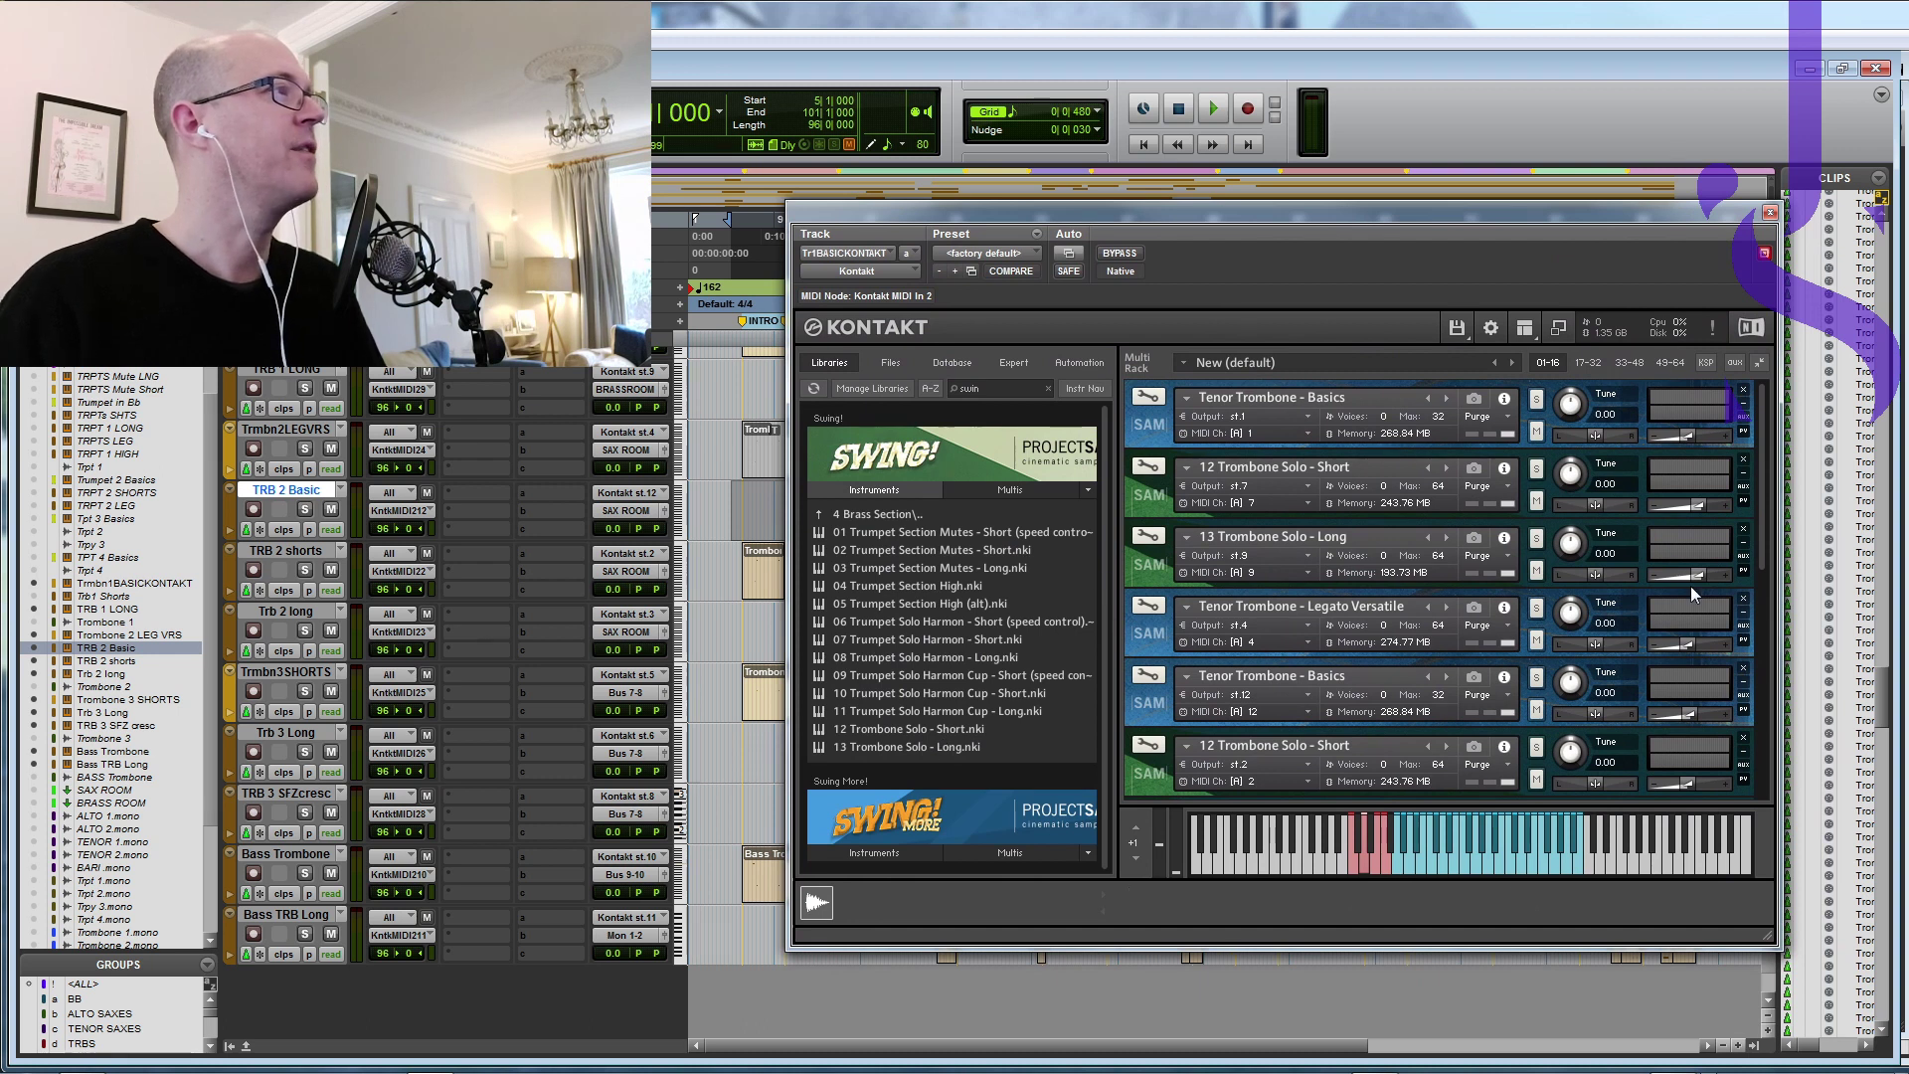
drag(1762, 451, 1766, 687)
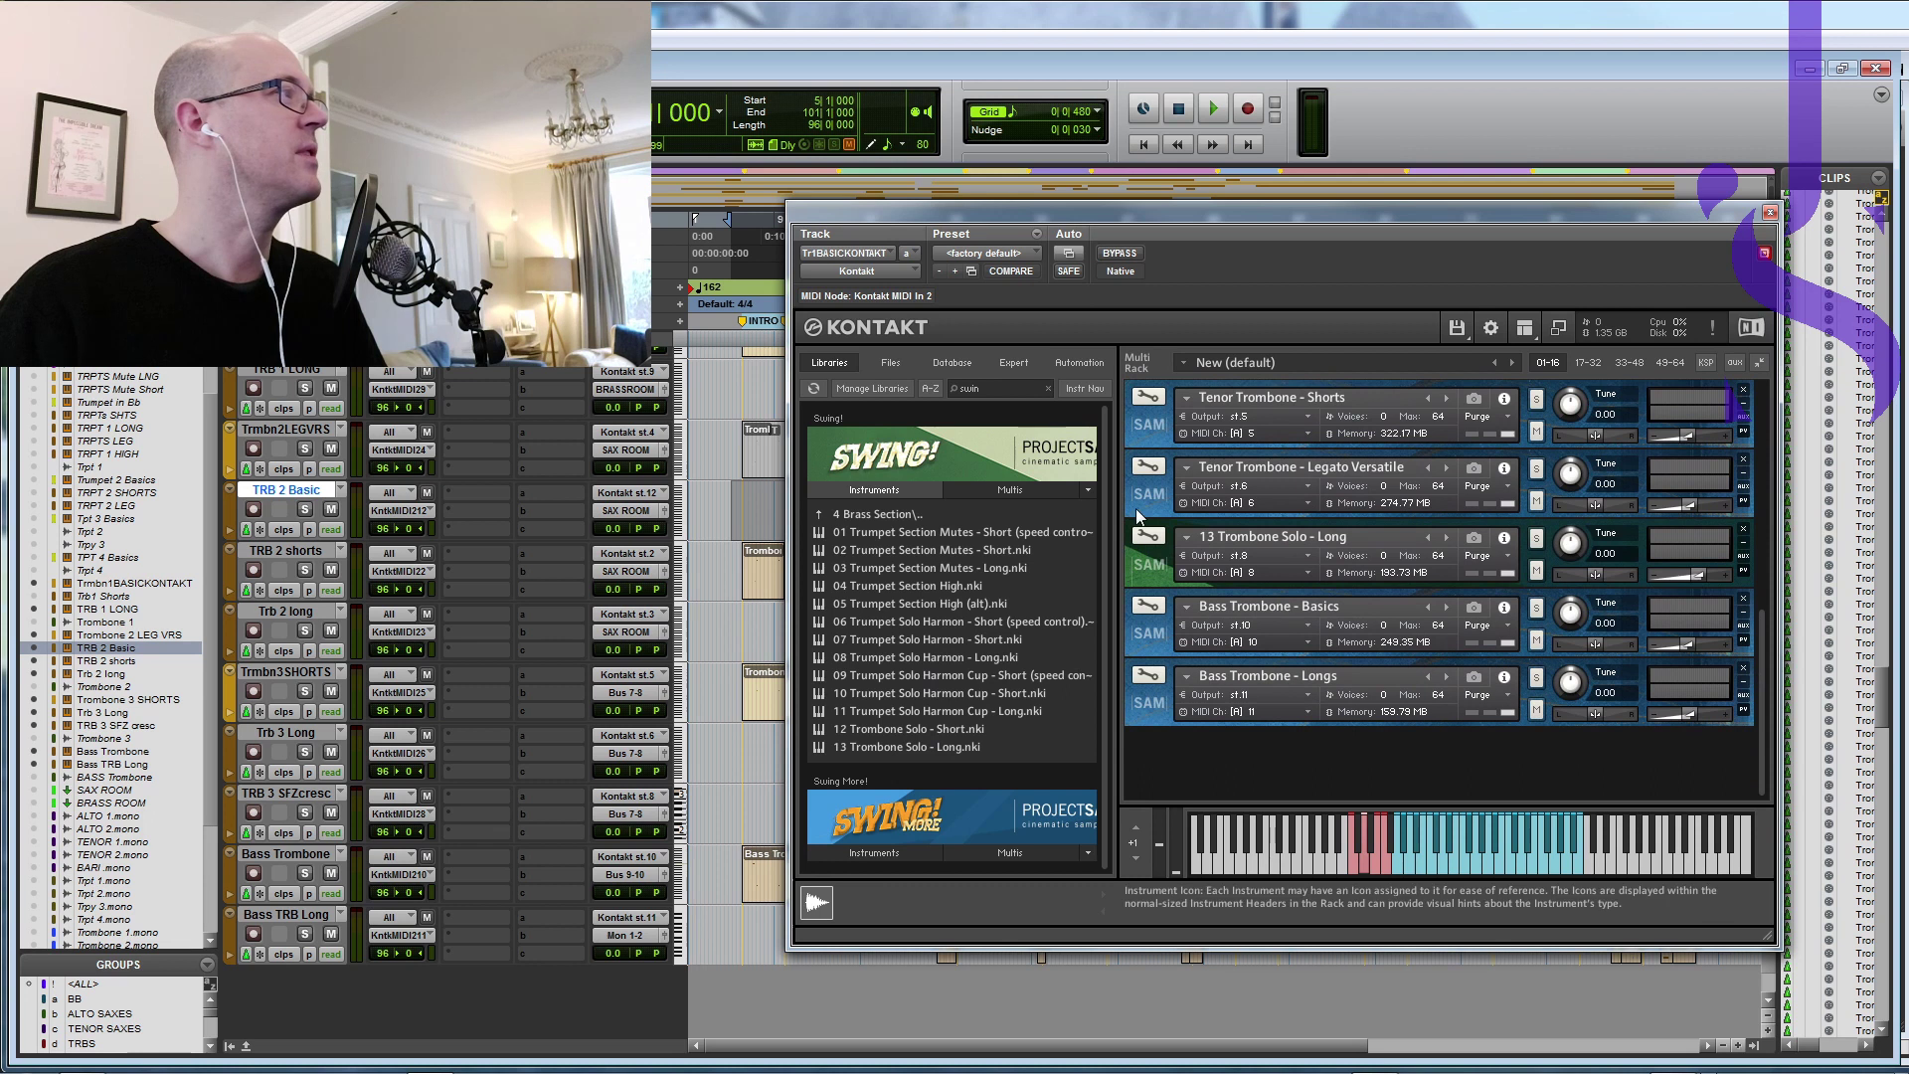
click(862, 854)
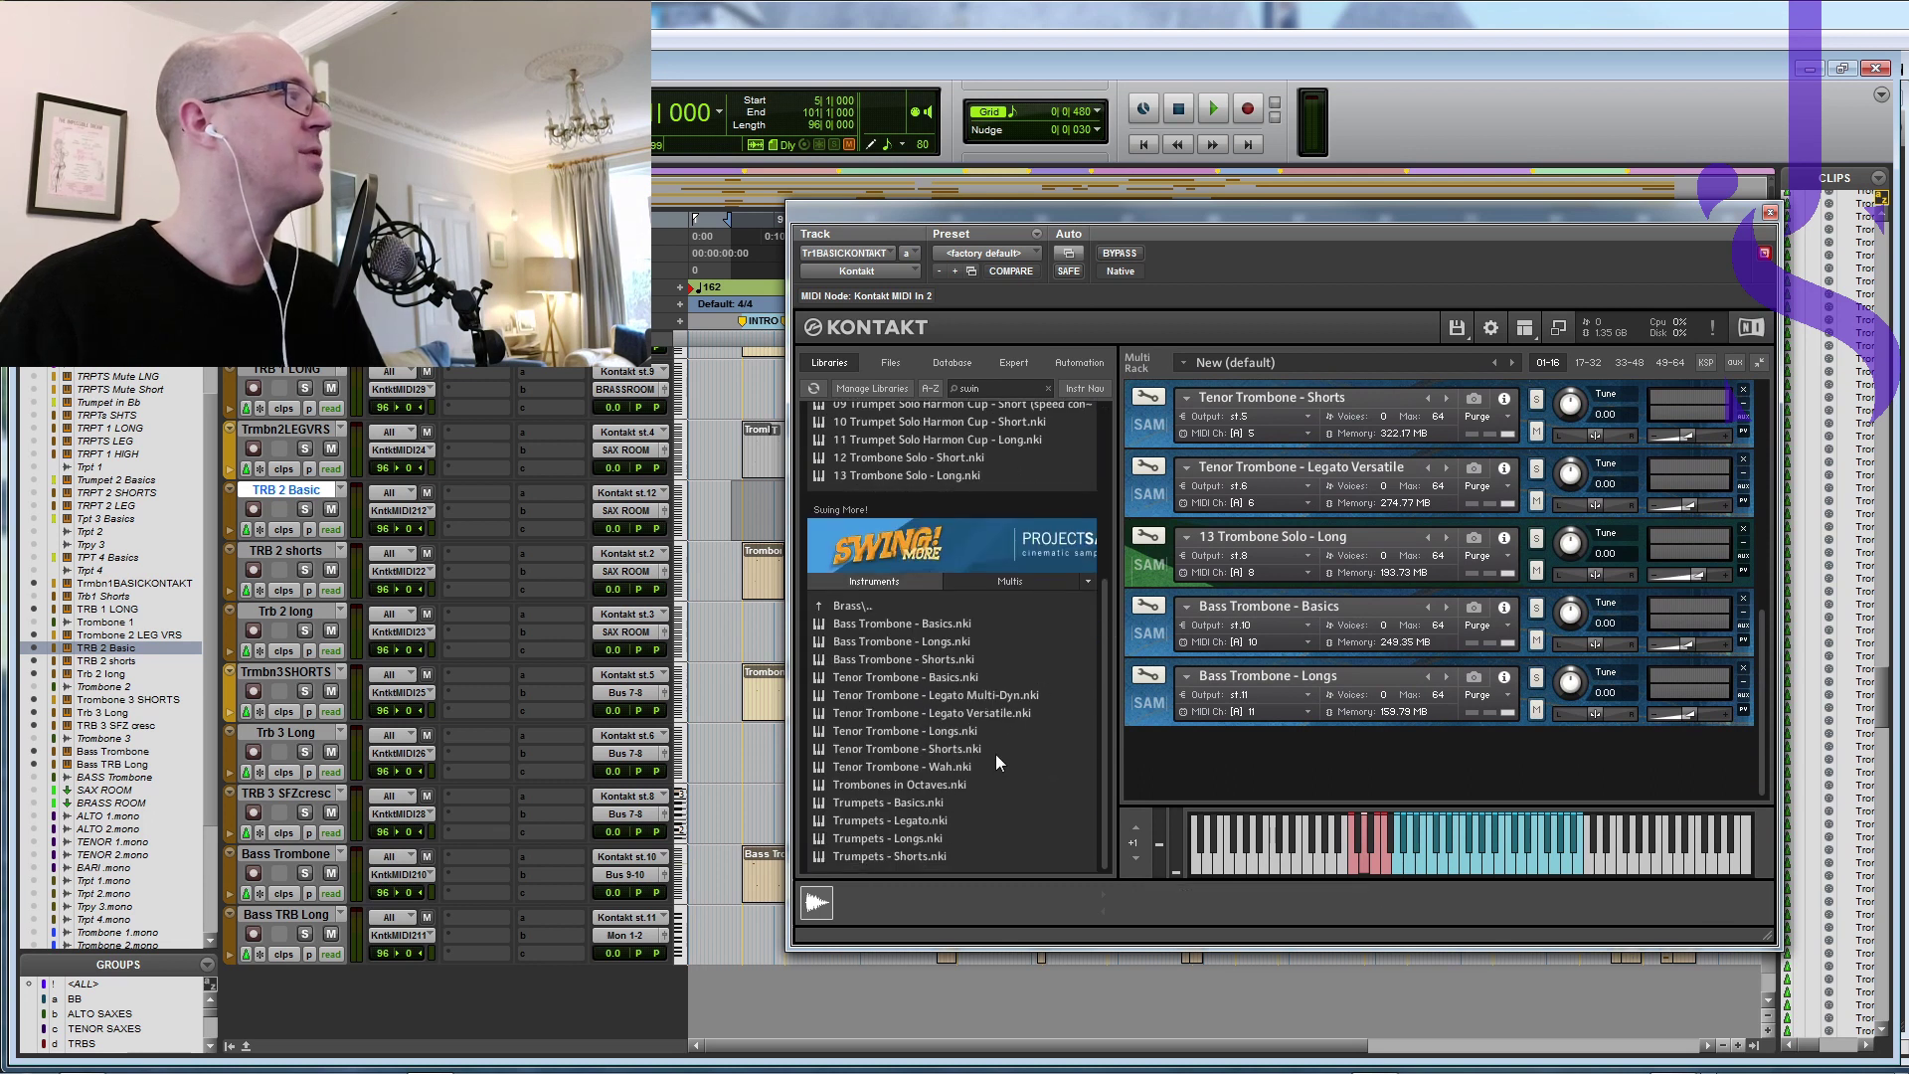
mouse_move(1104, 761)
mouse_down()
mouse_move(1111, 668)
mouse_move(1112, 772)
mouse_up()
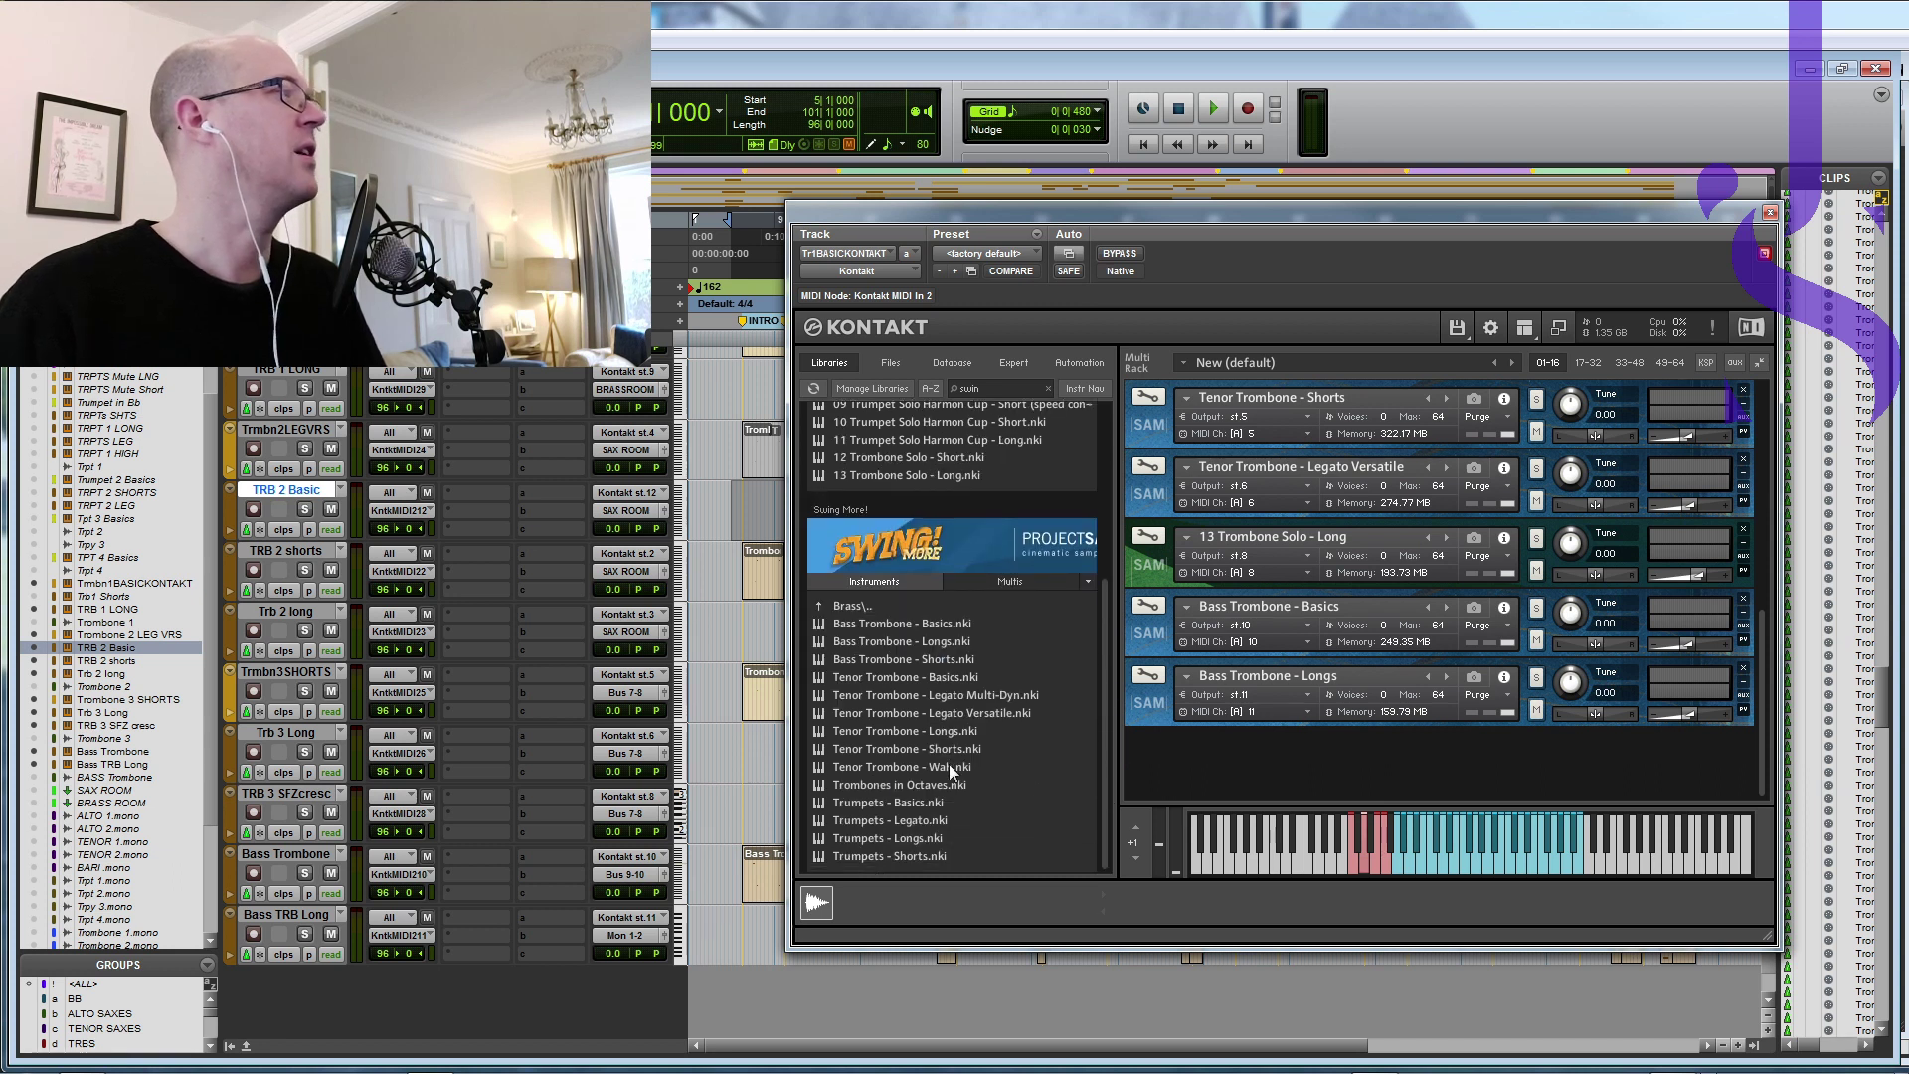
key(ctrl+w)
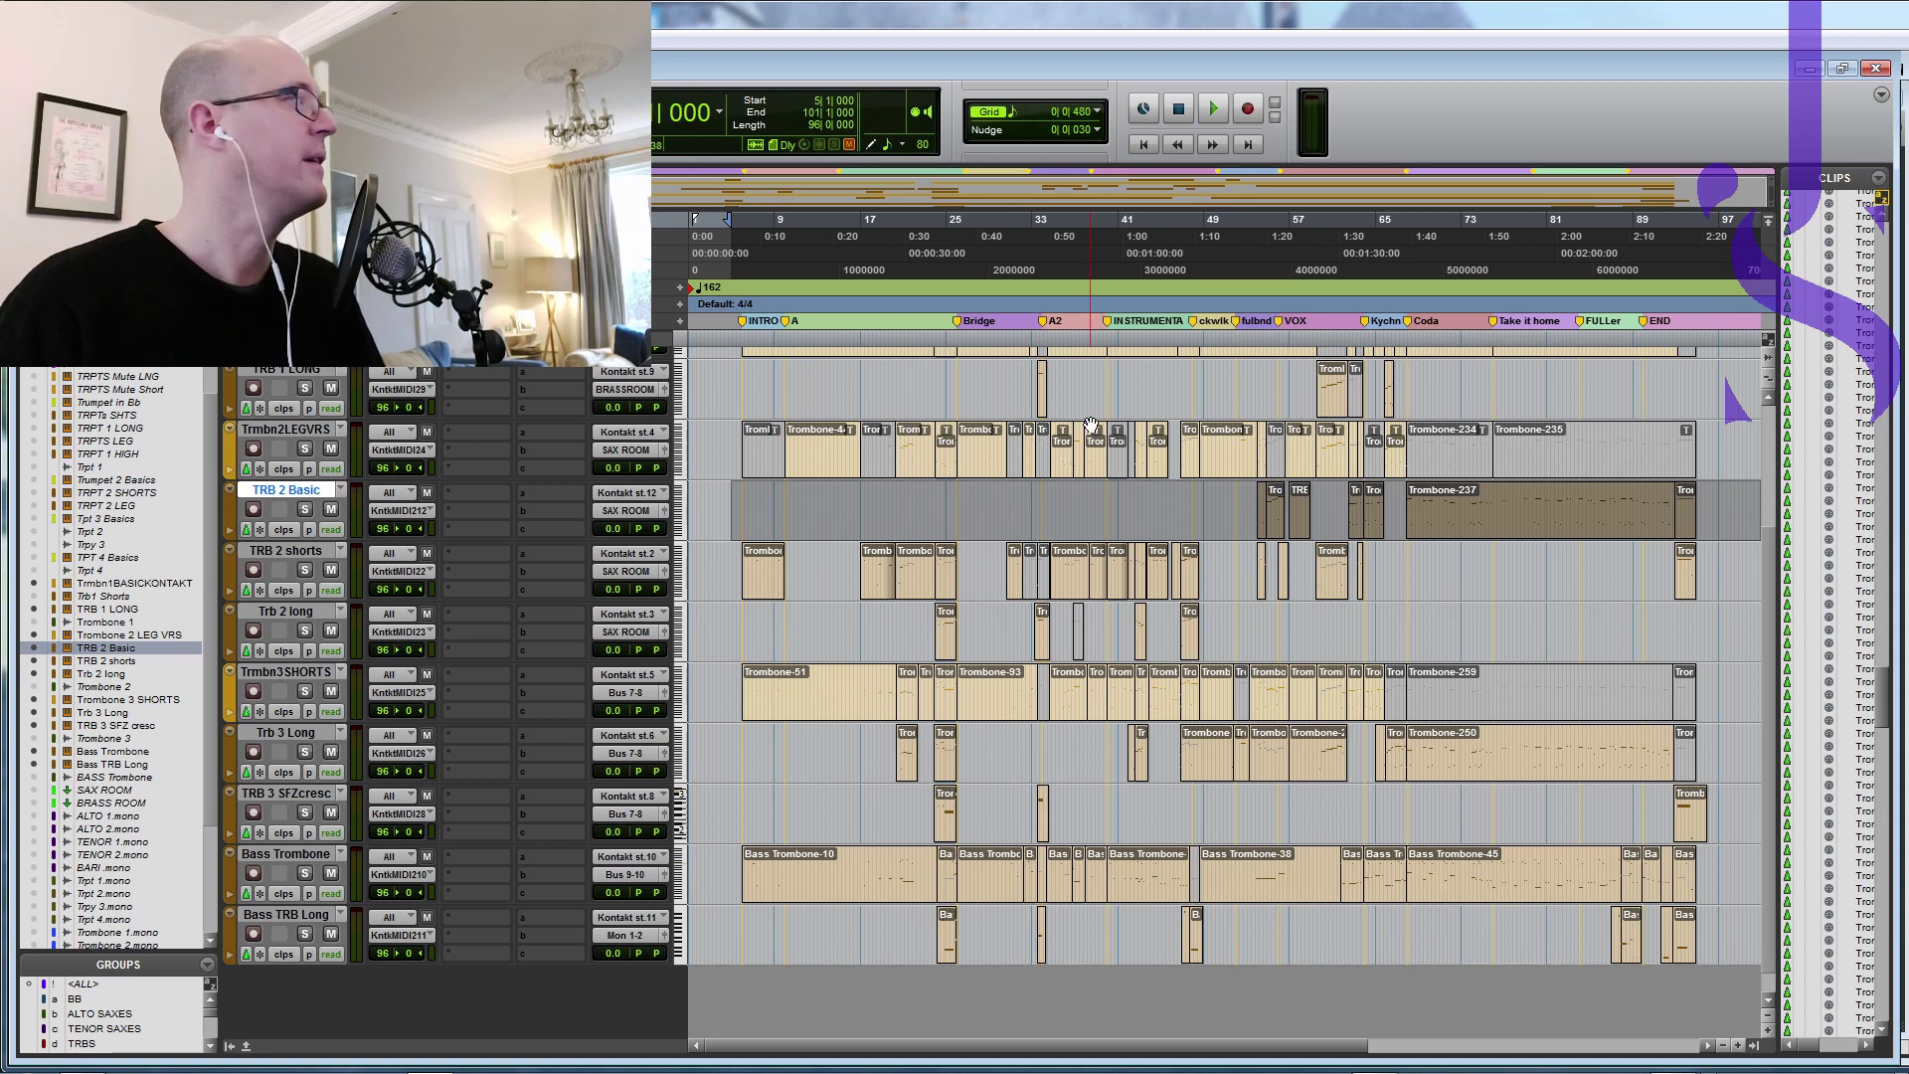
Step: Play the trombone tracks from just before the Coda marker at 67|4|480, and stop playback
click(1406, 229)
scroll(1768, 547, up, 5)
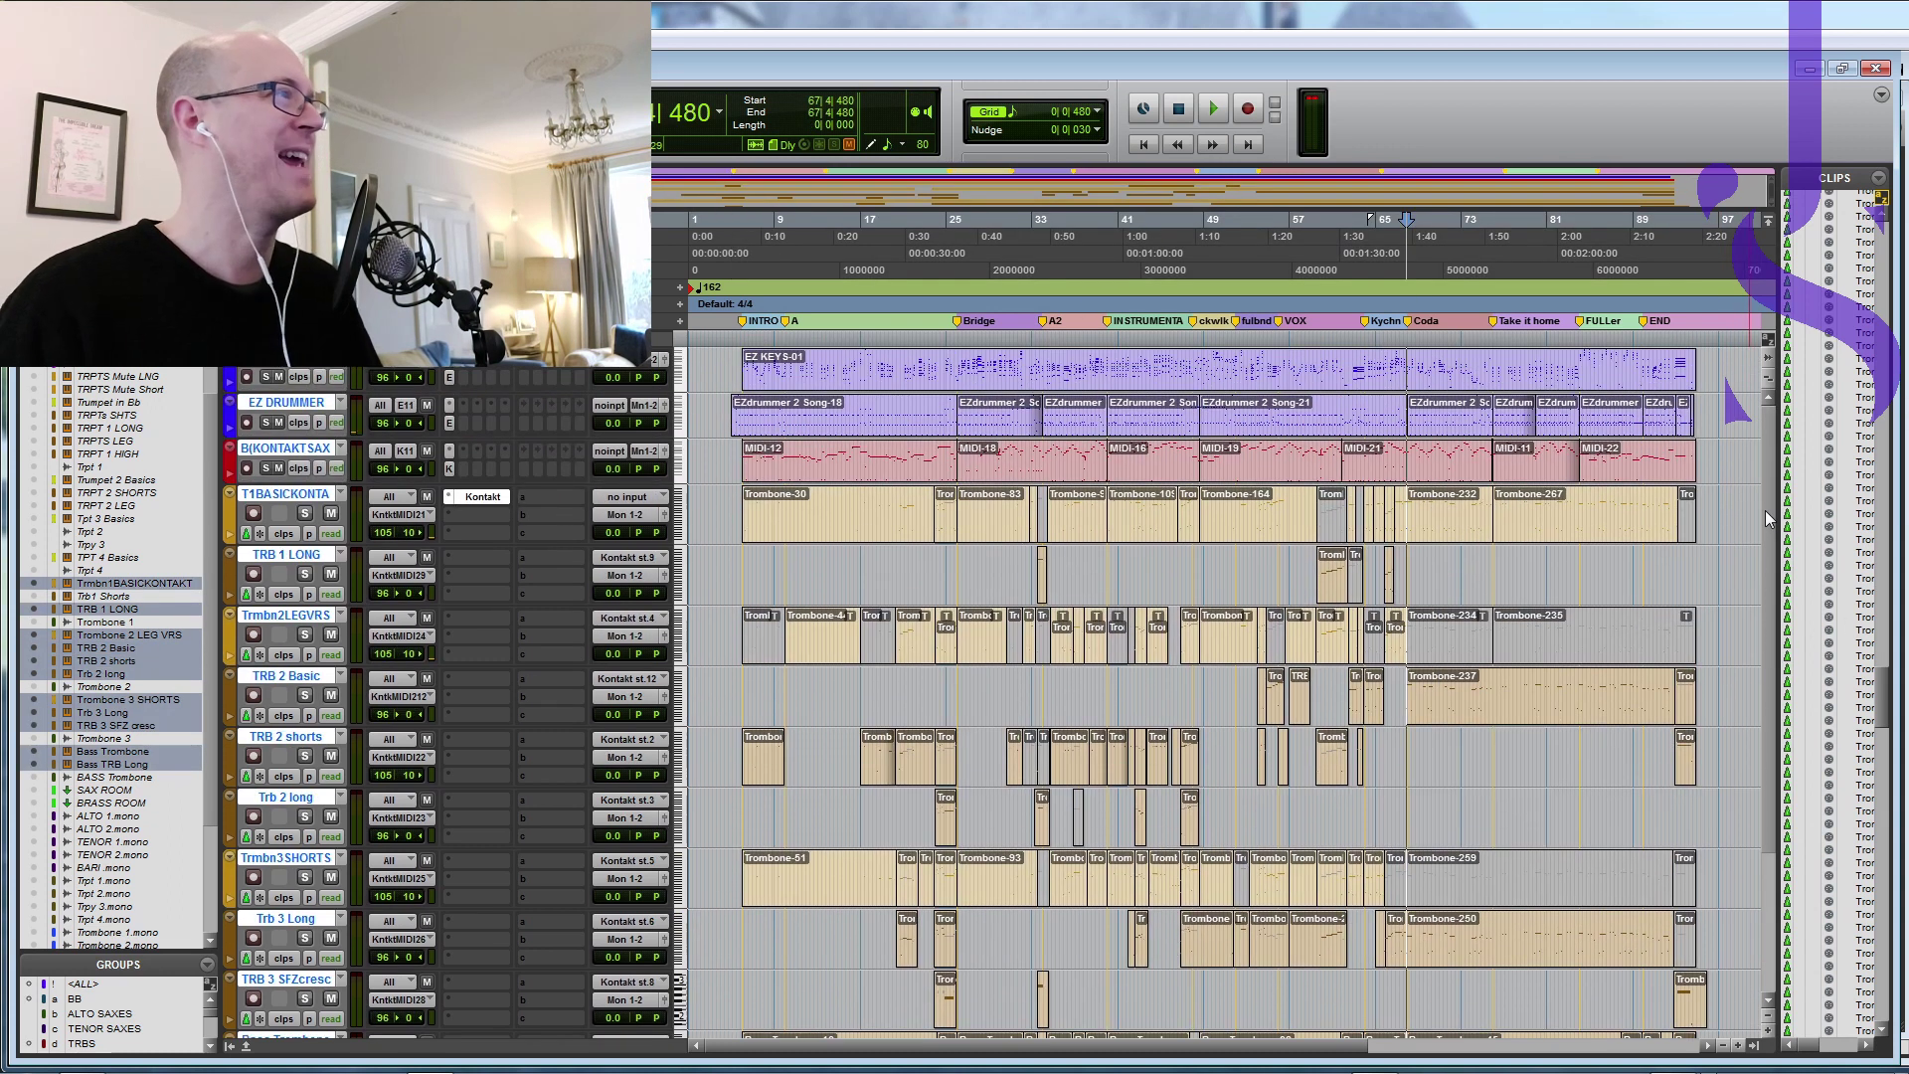
scroll(1765, 510, down, 4)
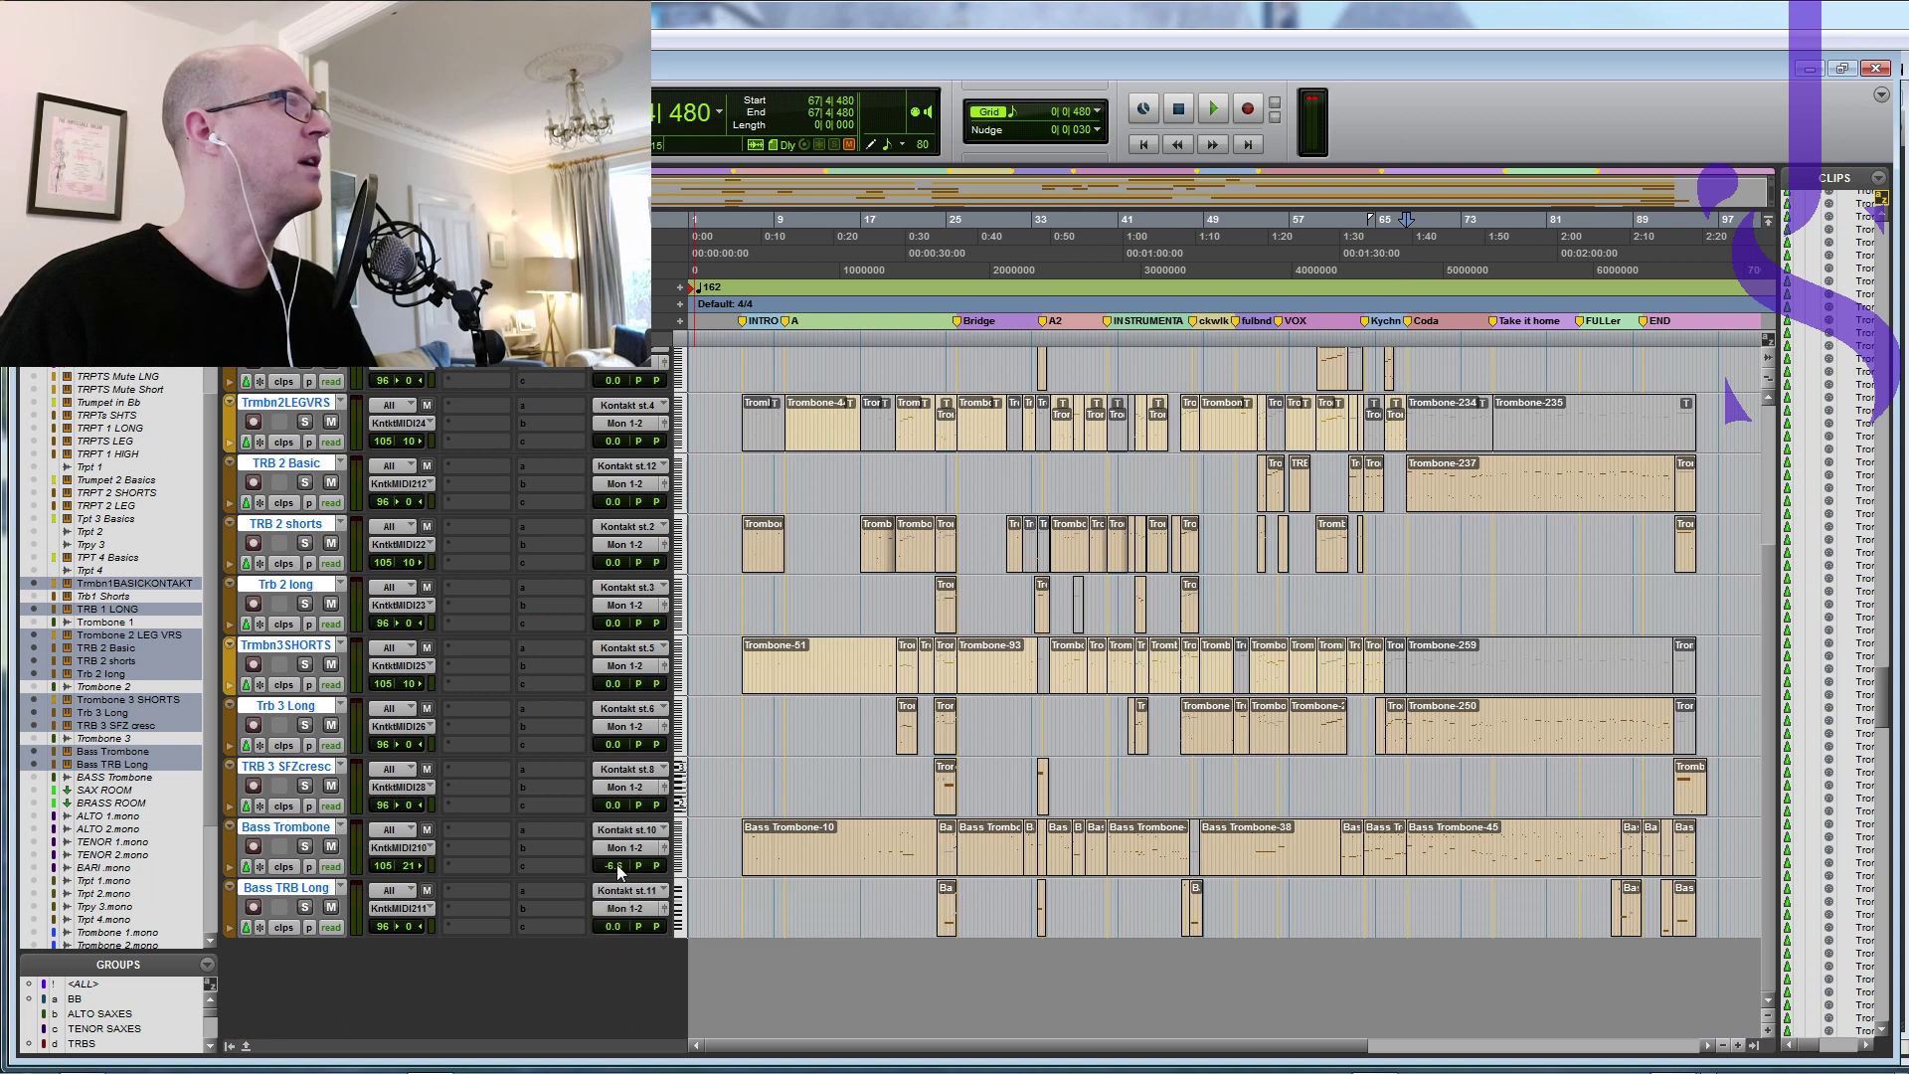
key(space)
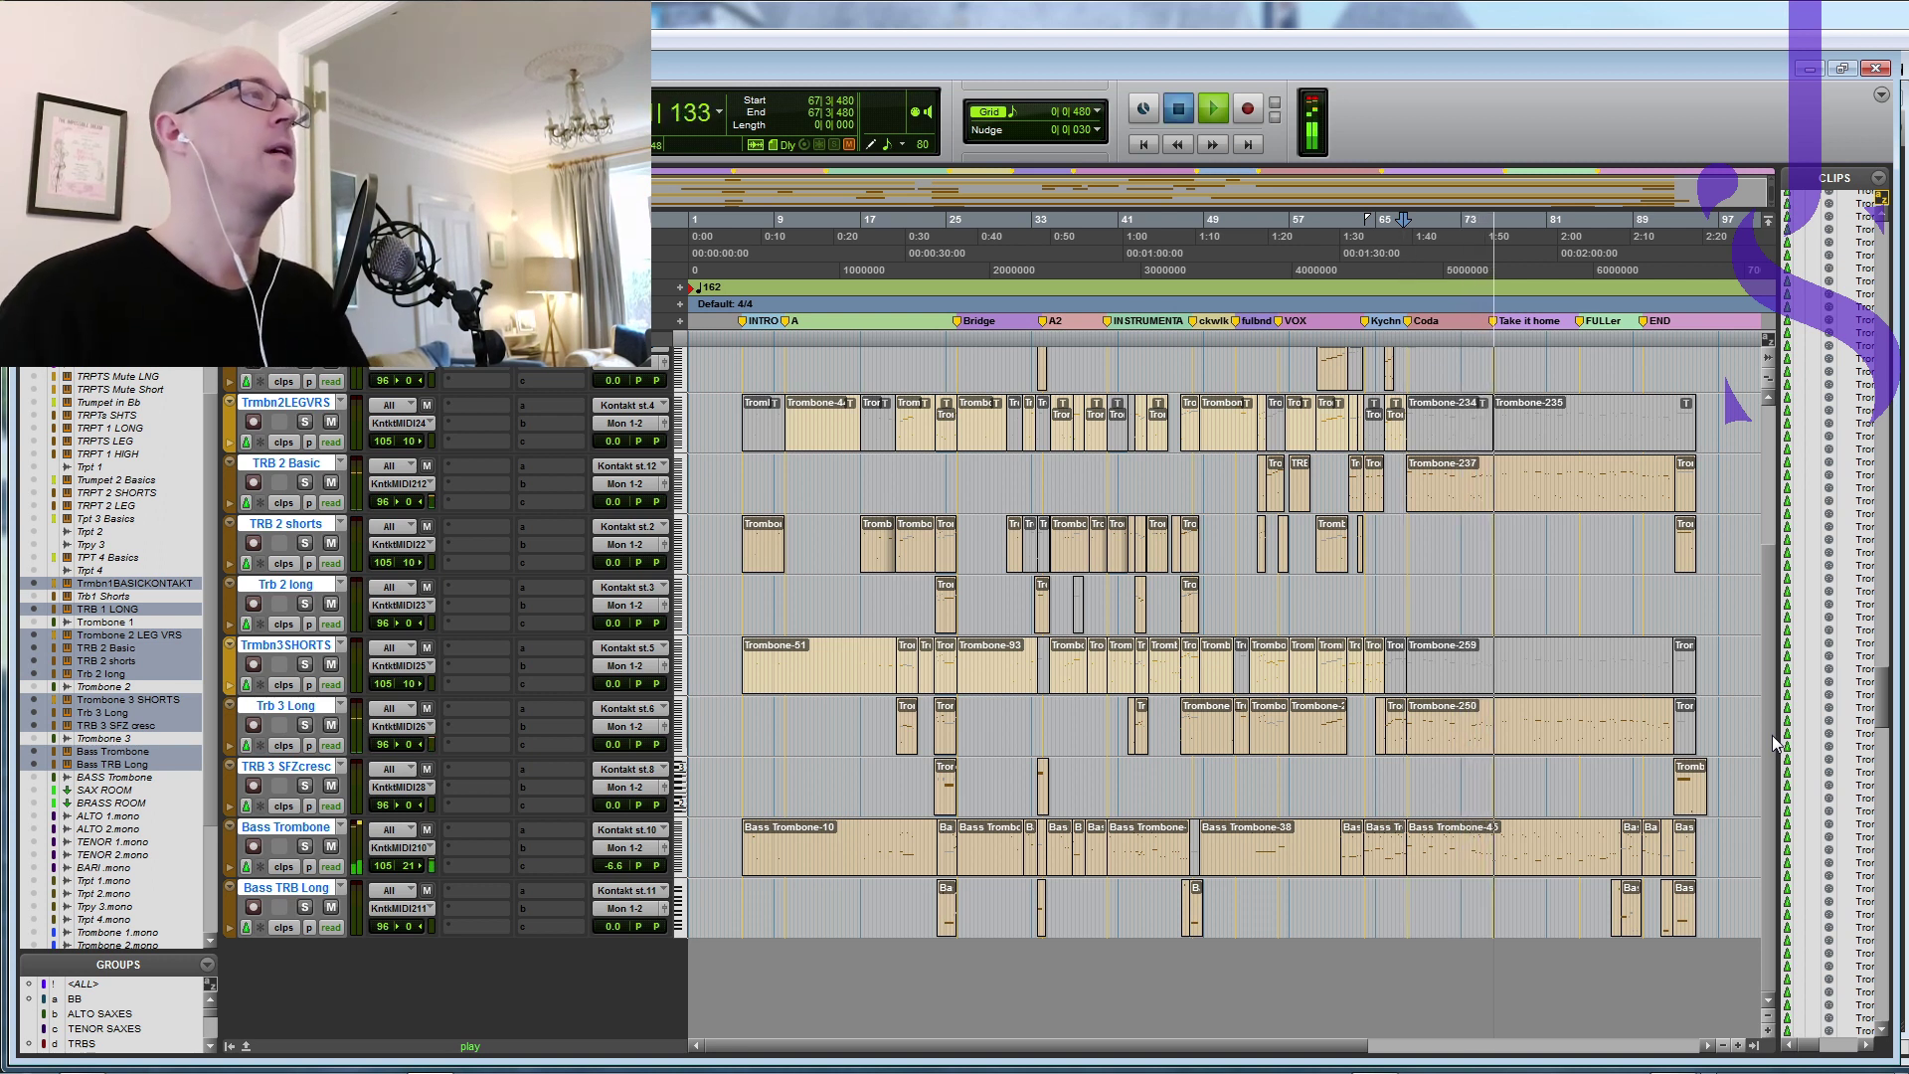
key(space)
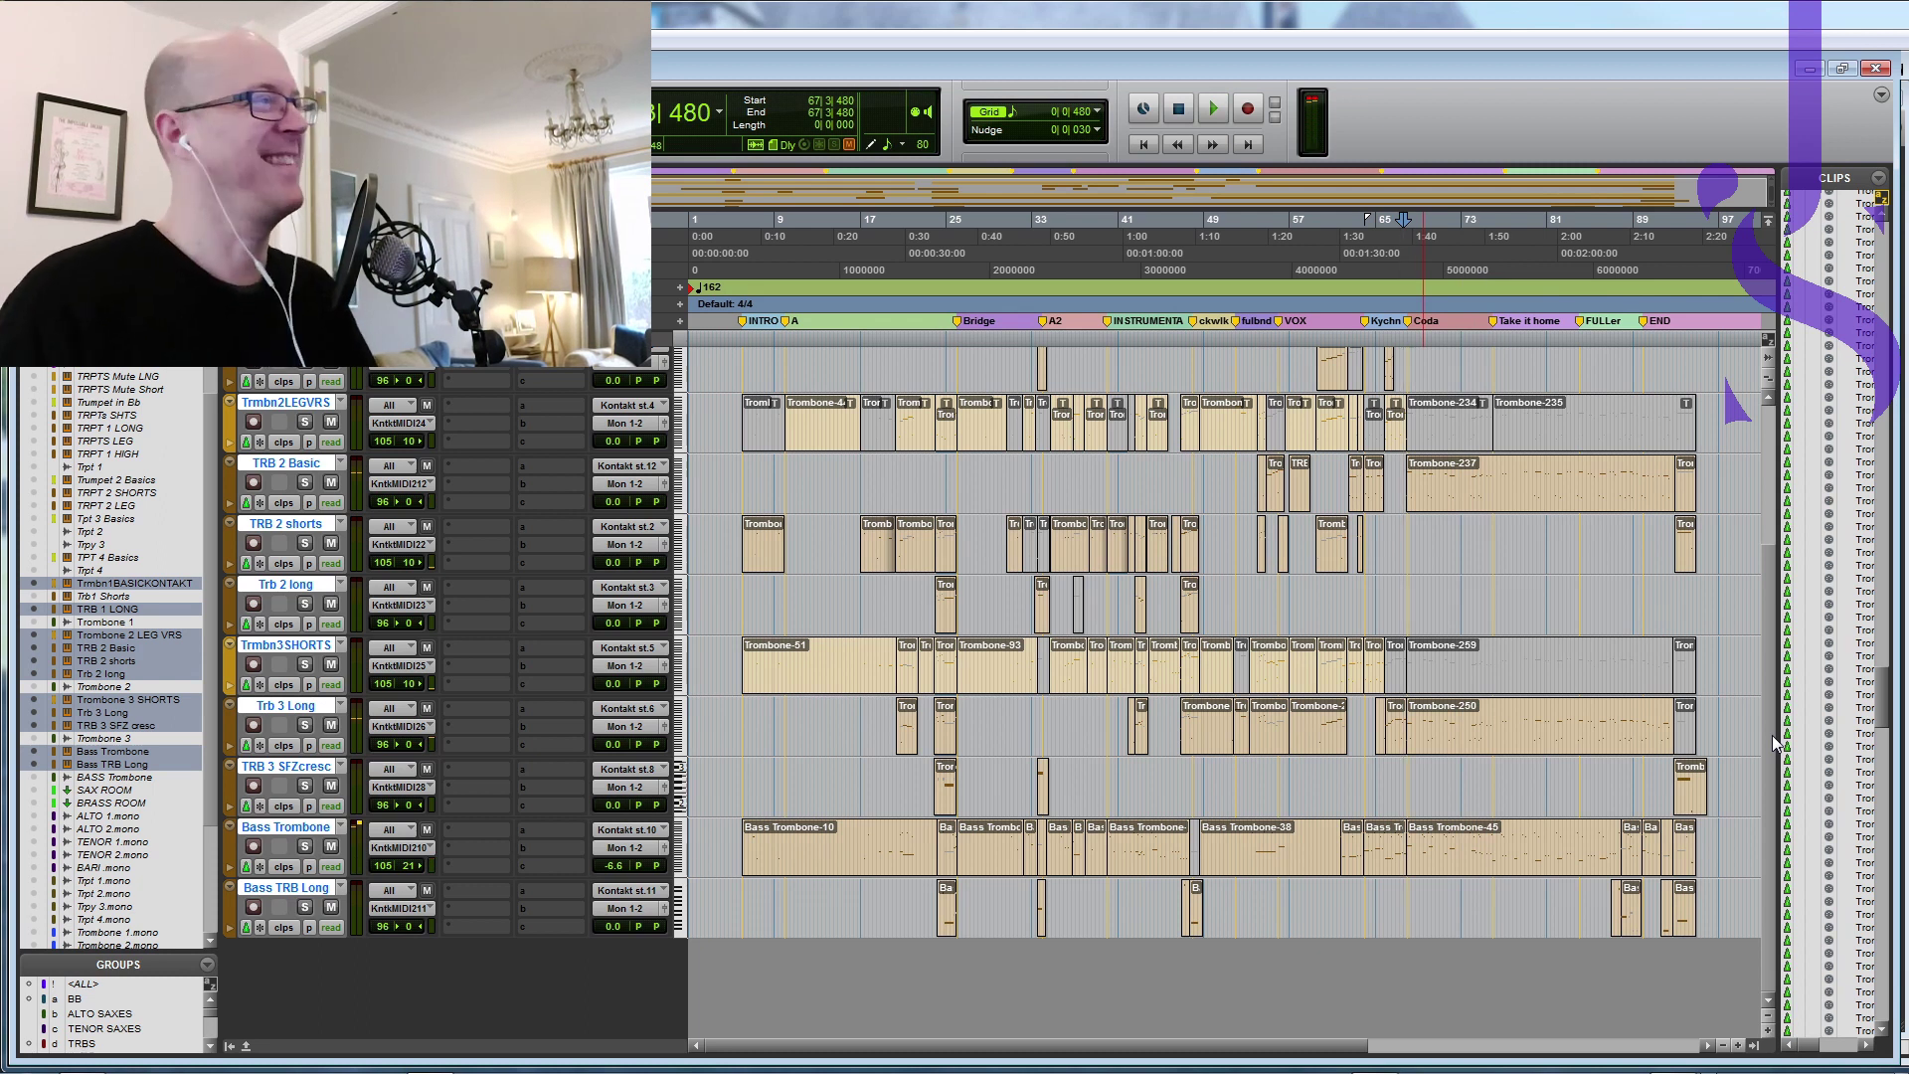
Step: Review the loaded trombone patches in Kontakt and expand Tenor Trombone - Legato Versatile to examine its variation and velocity controls
scroll(1768, 528, up, 5)
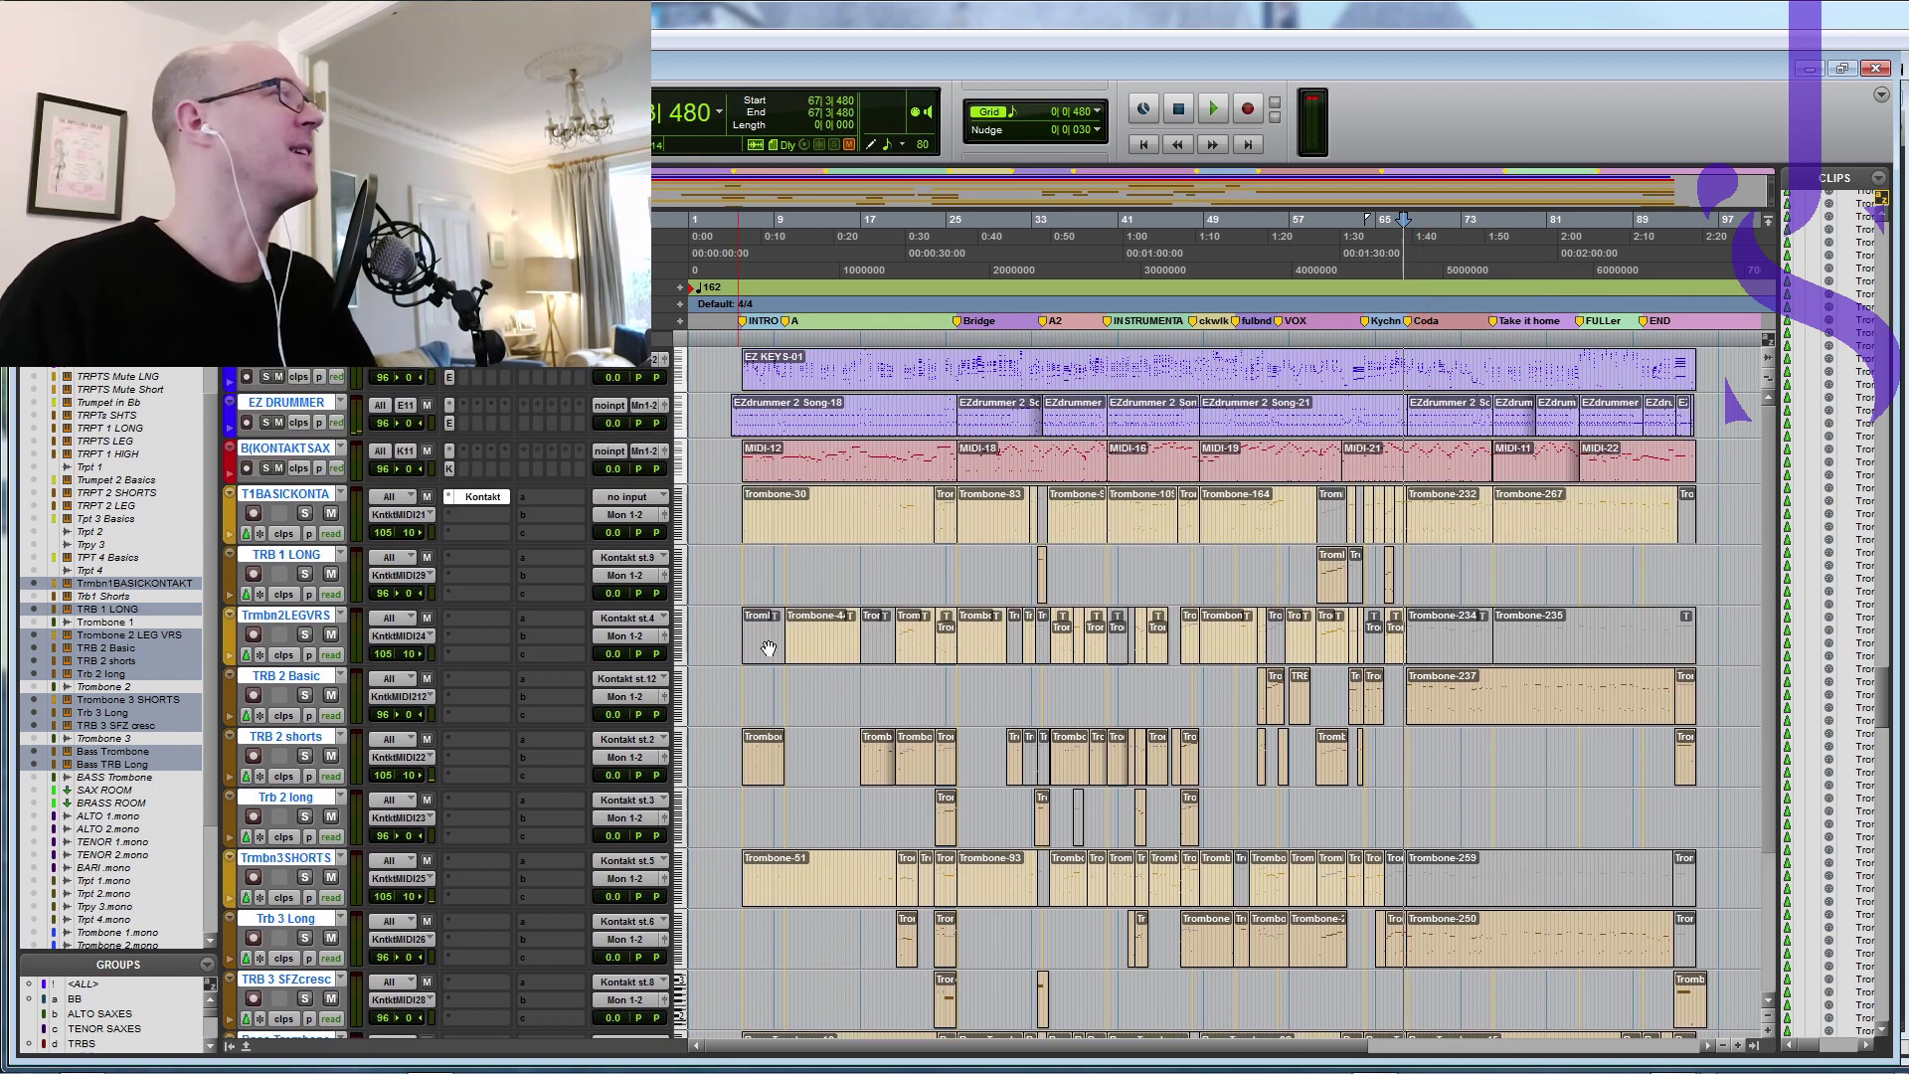
click(308, 502)
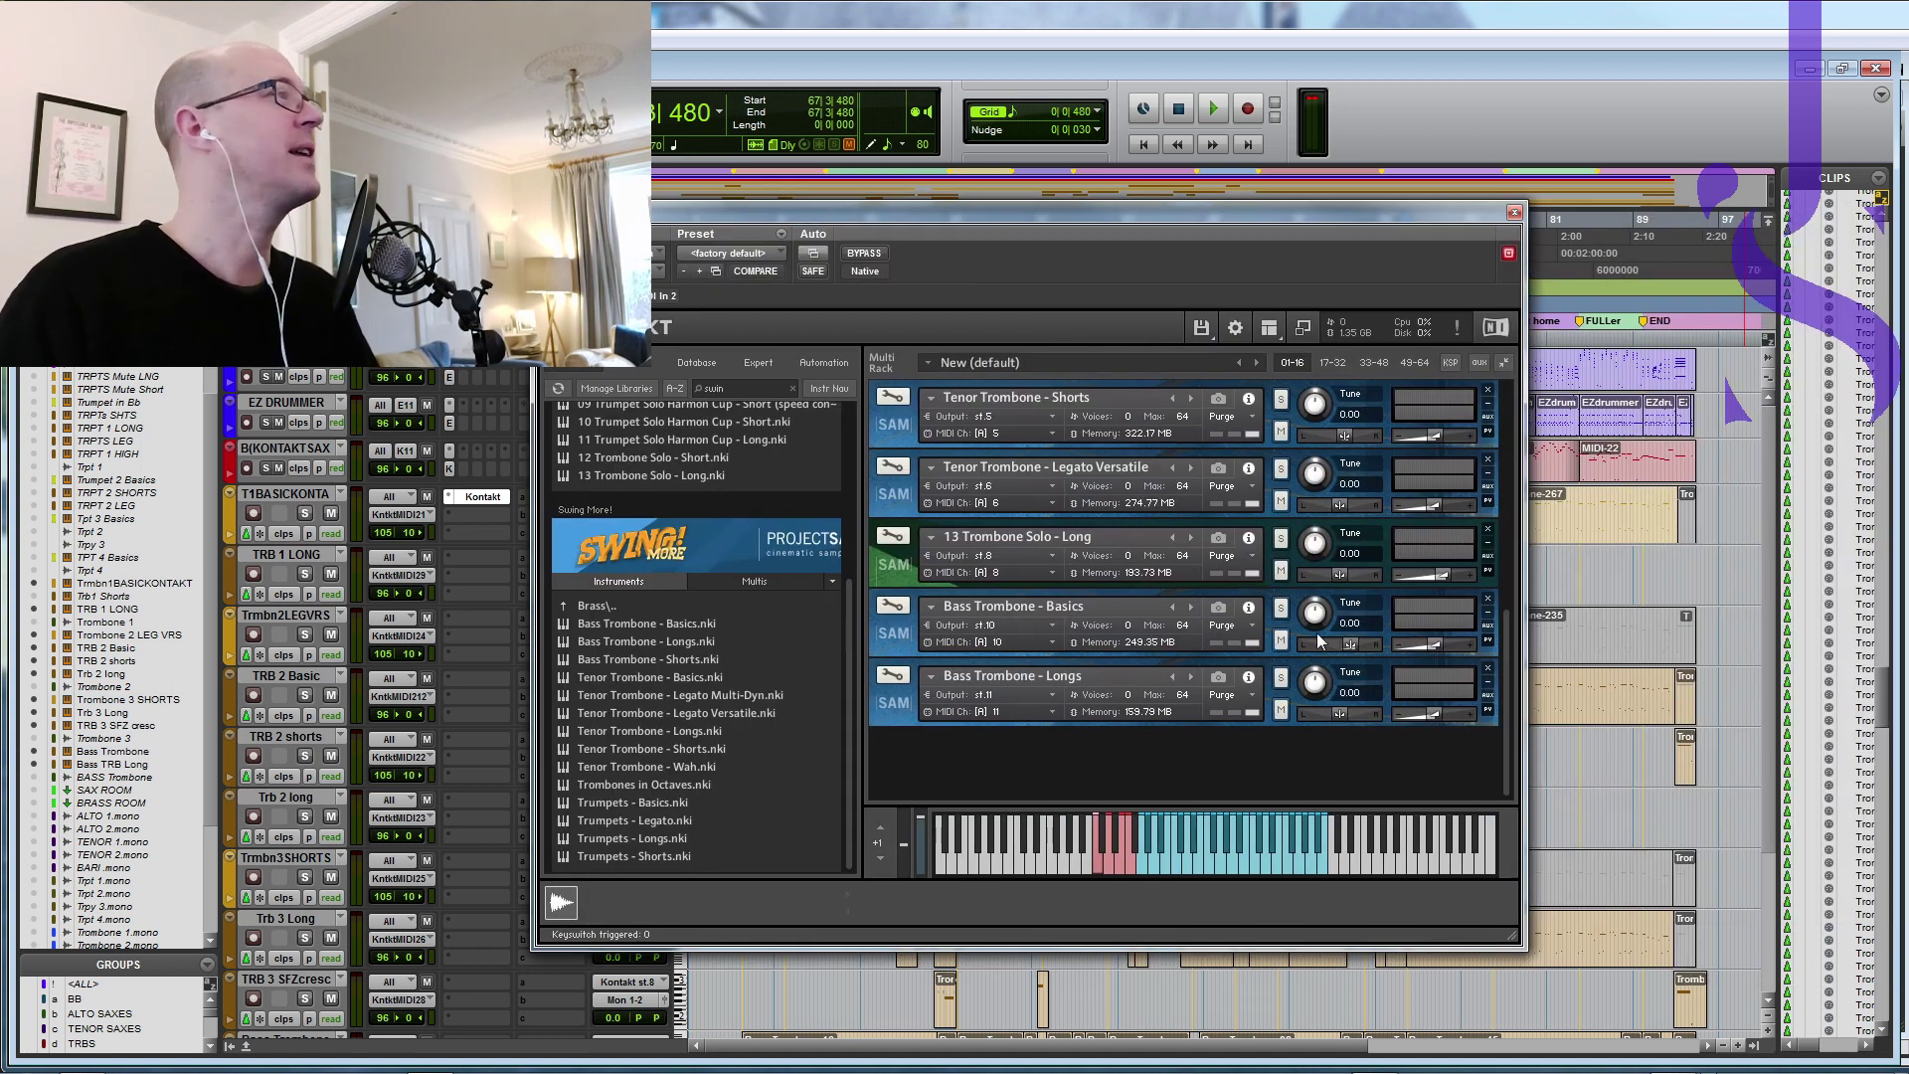
drag(1506, 658, 1513, 396)
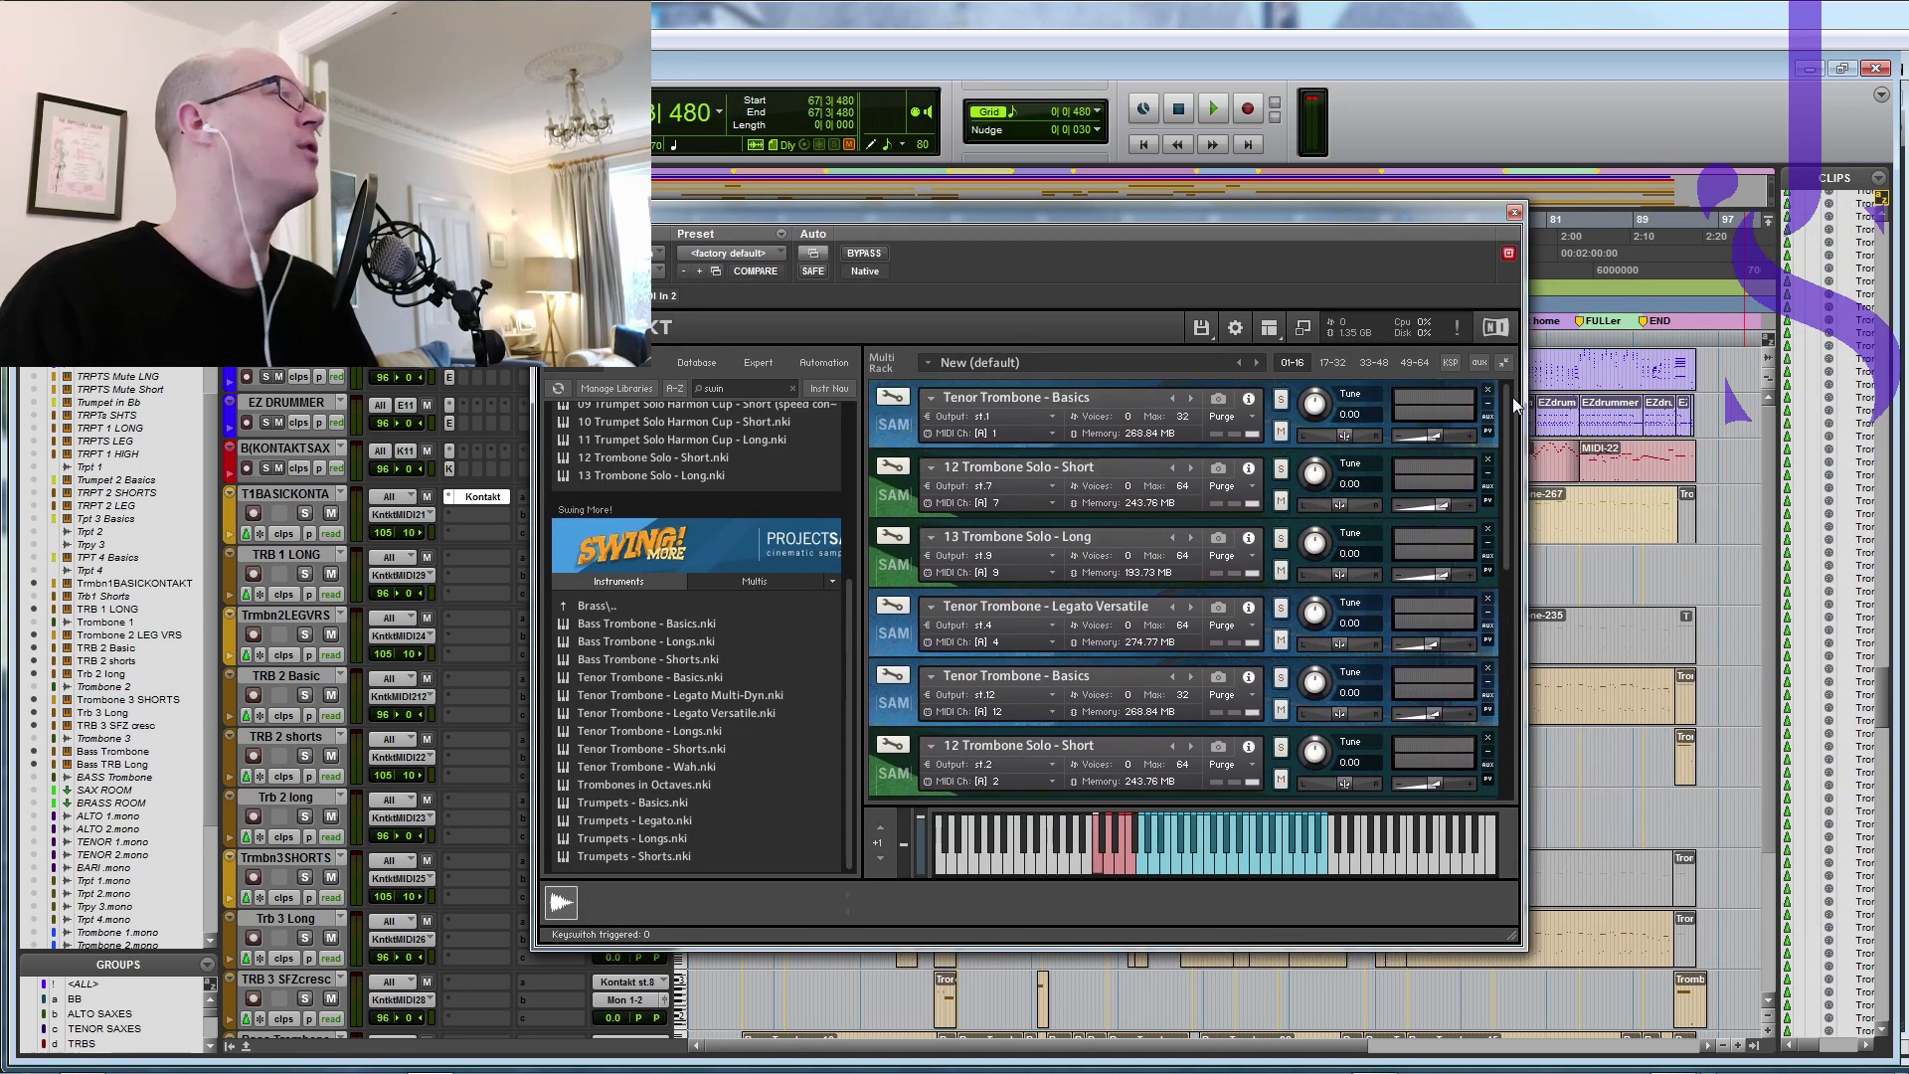
drag(851, 641, 854, 623)
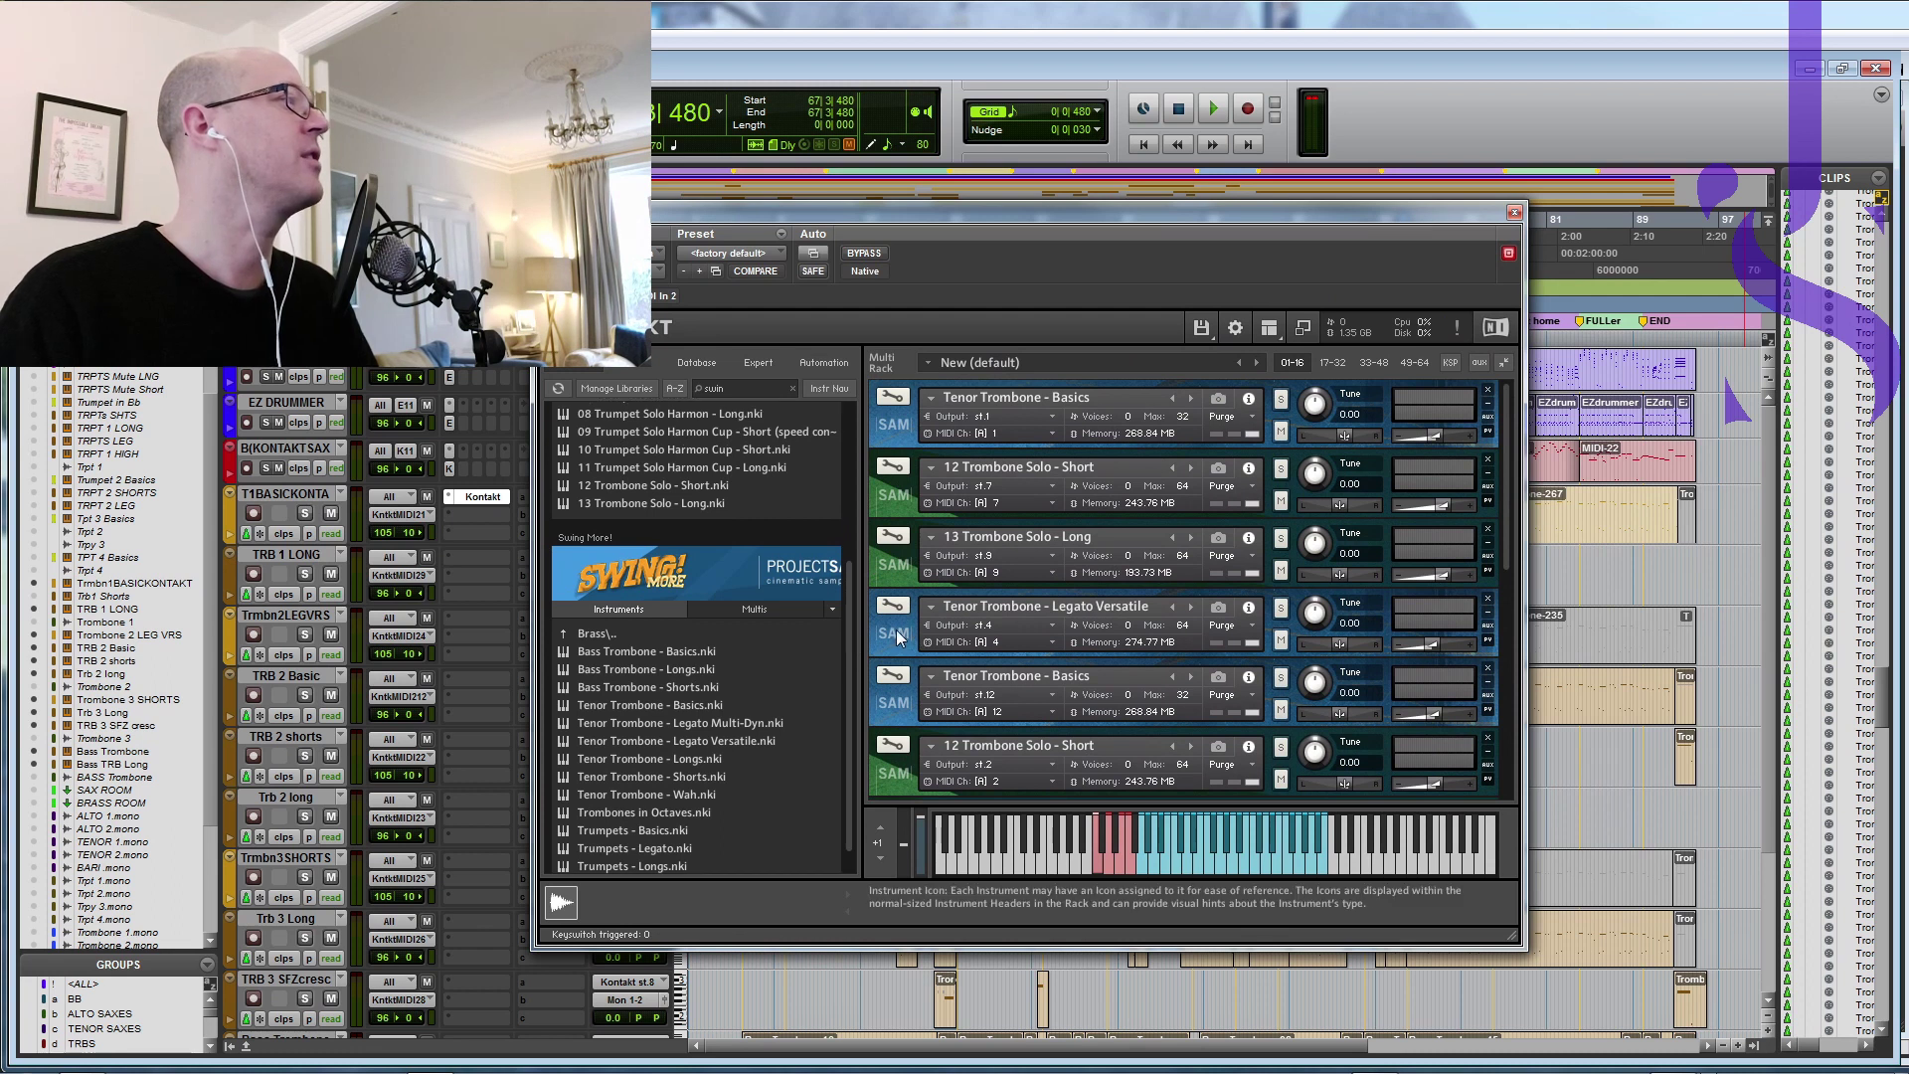
click(931, 606)
drag(1508, 523, 1507, 576)
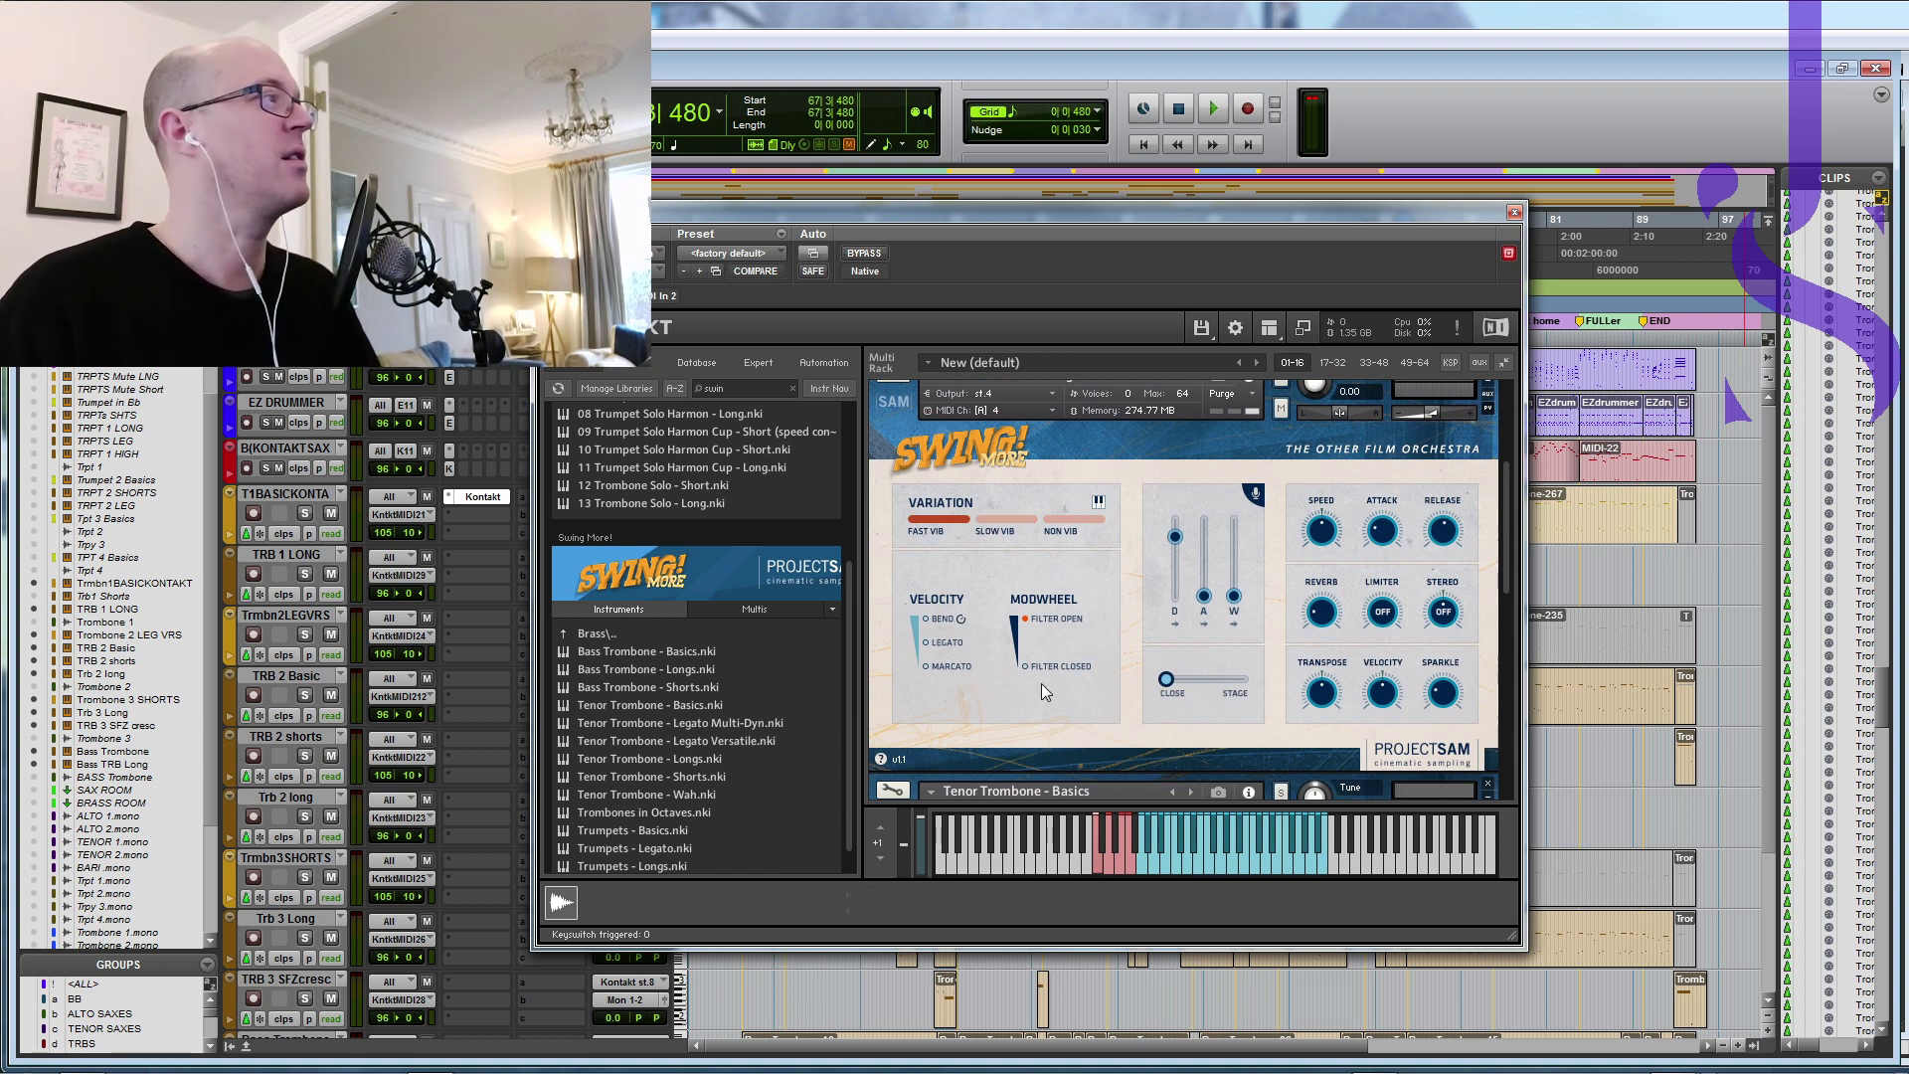
Step: Examine the variation, velocity and modwheel controls of the Tenor Trombone - Basics patch on MIDI channel 12
drag(1512, 529, 1504, 638)
click(1011, 564)
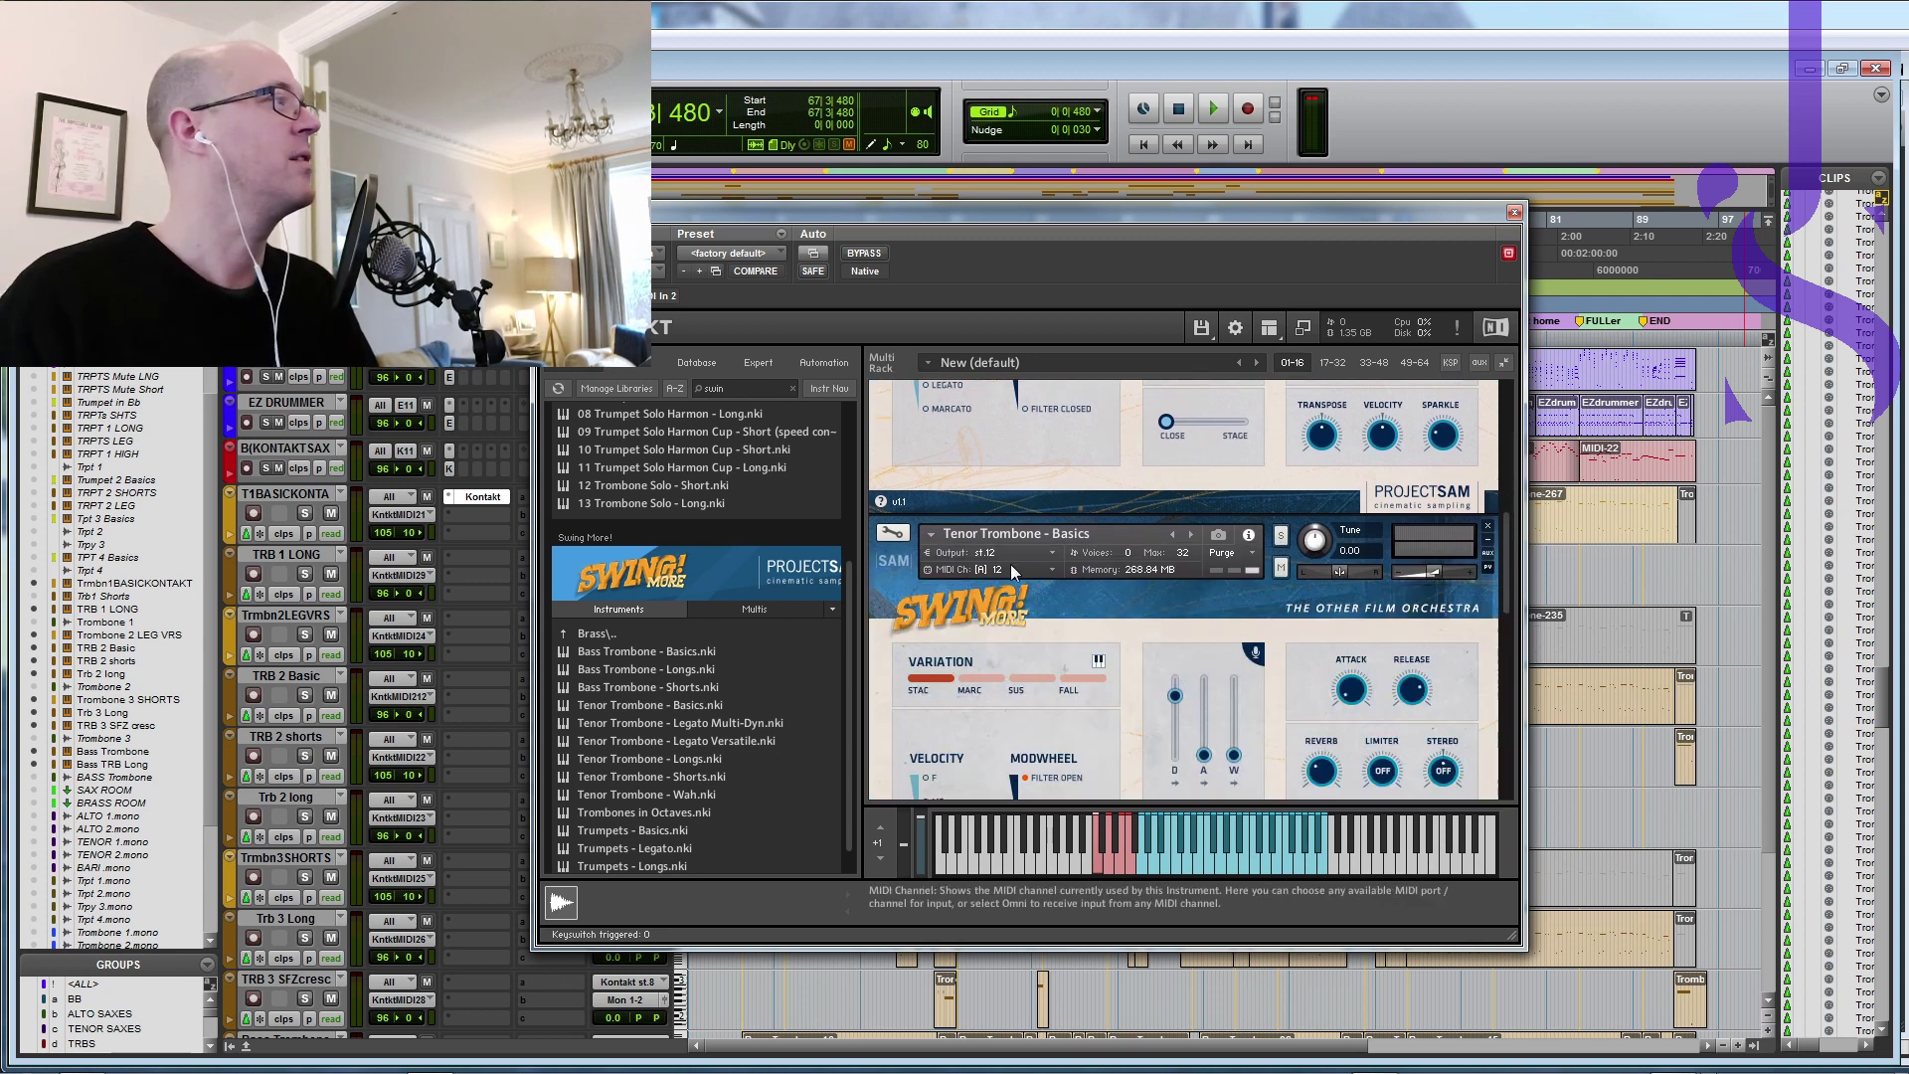
drag(1514, 553, 1330, 613)
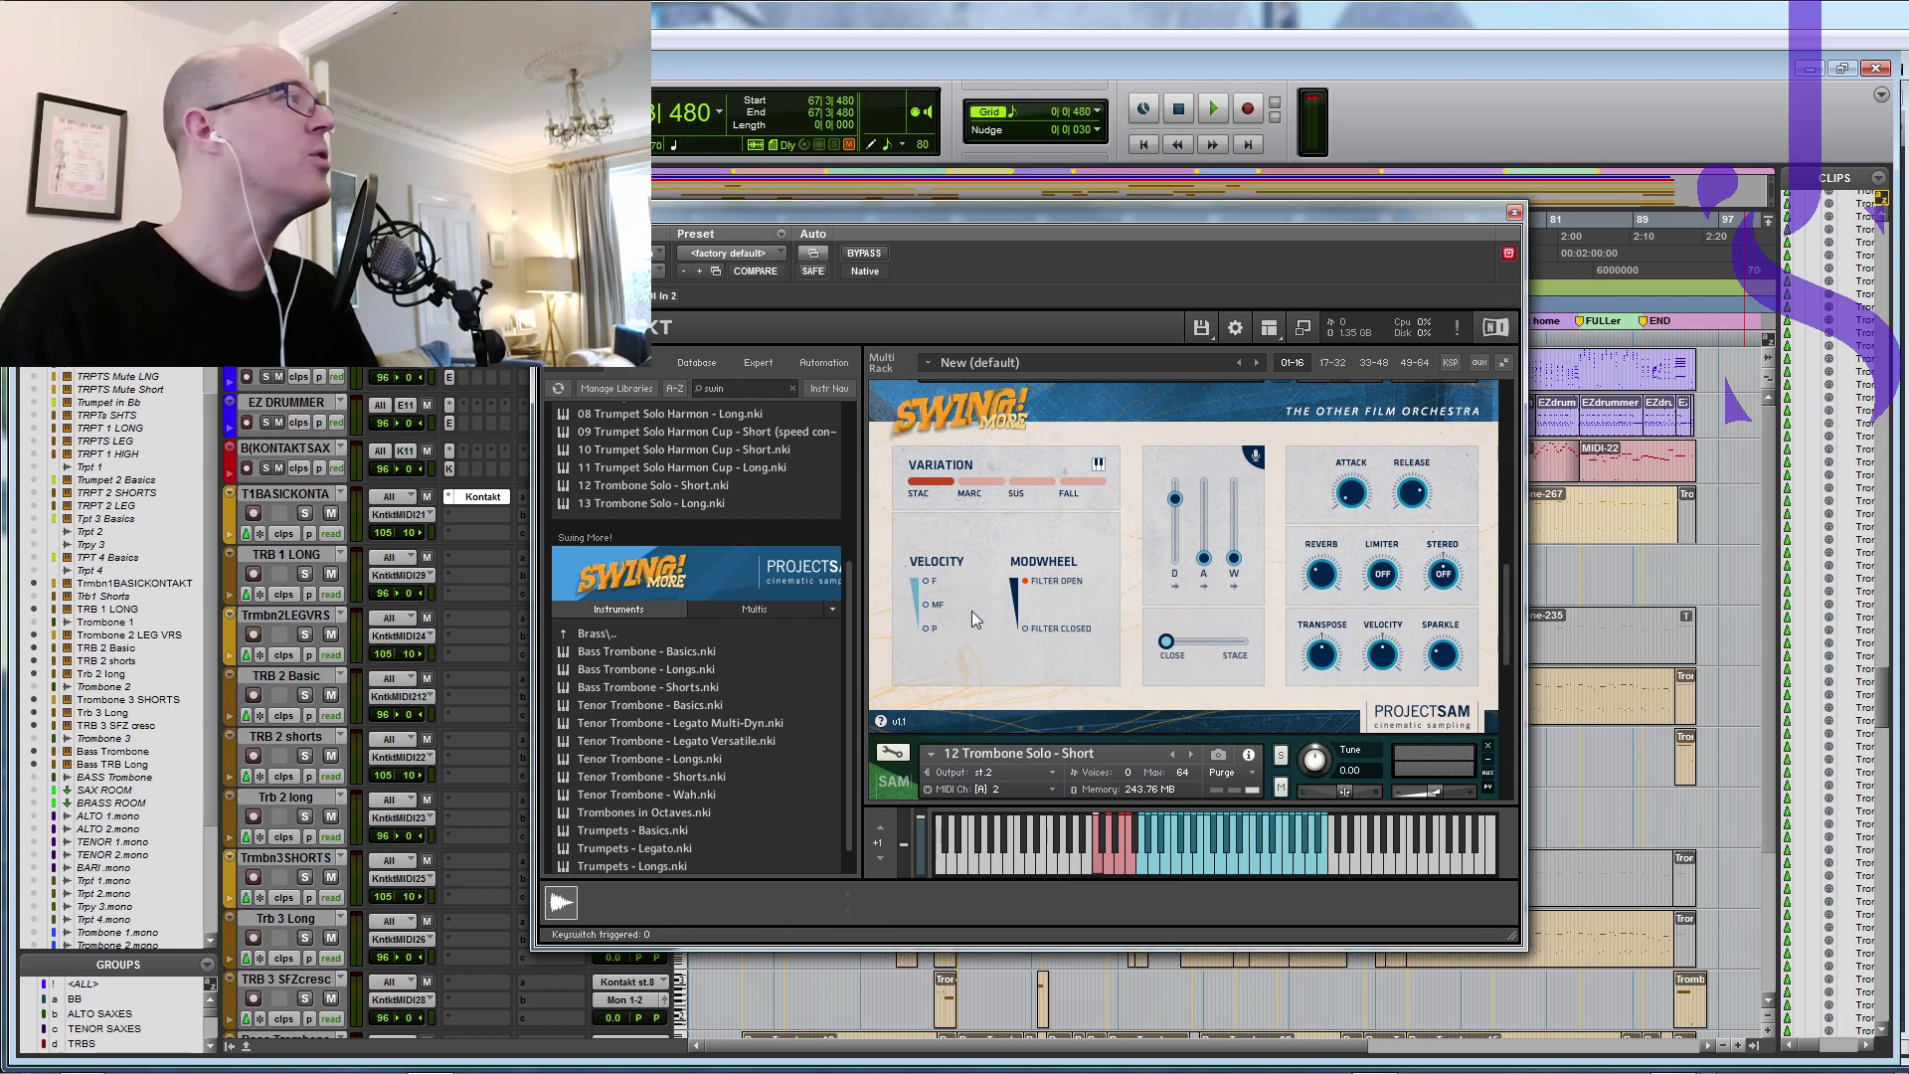
drag(1496, 571, 1259, 613)
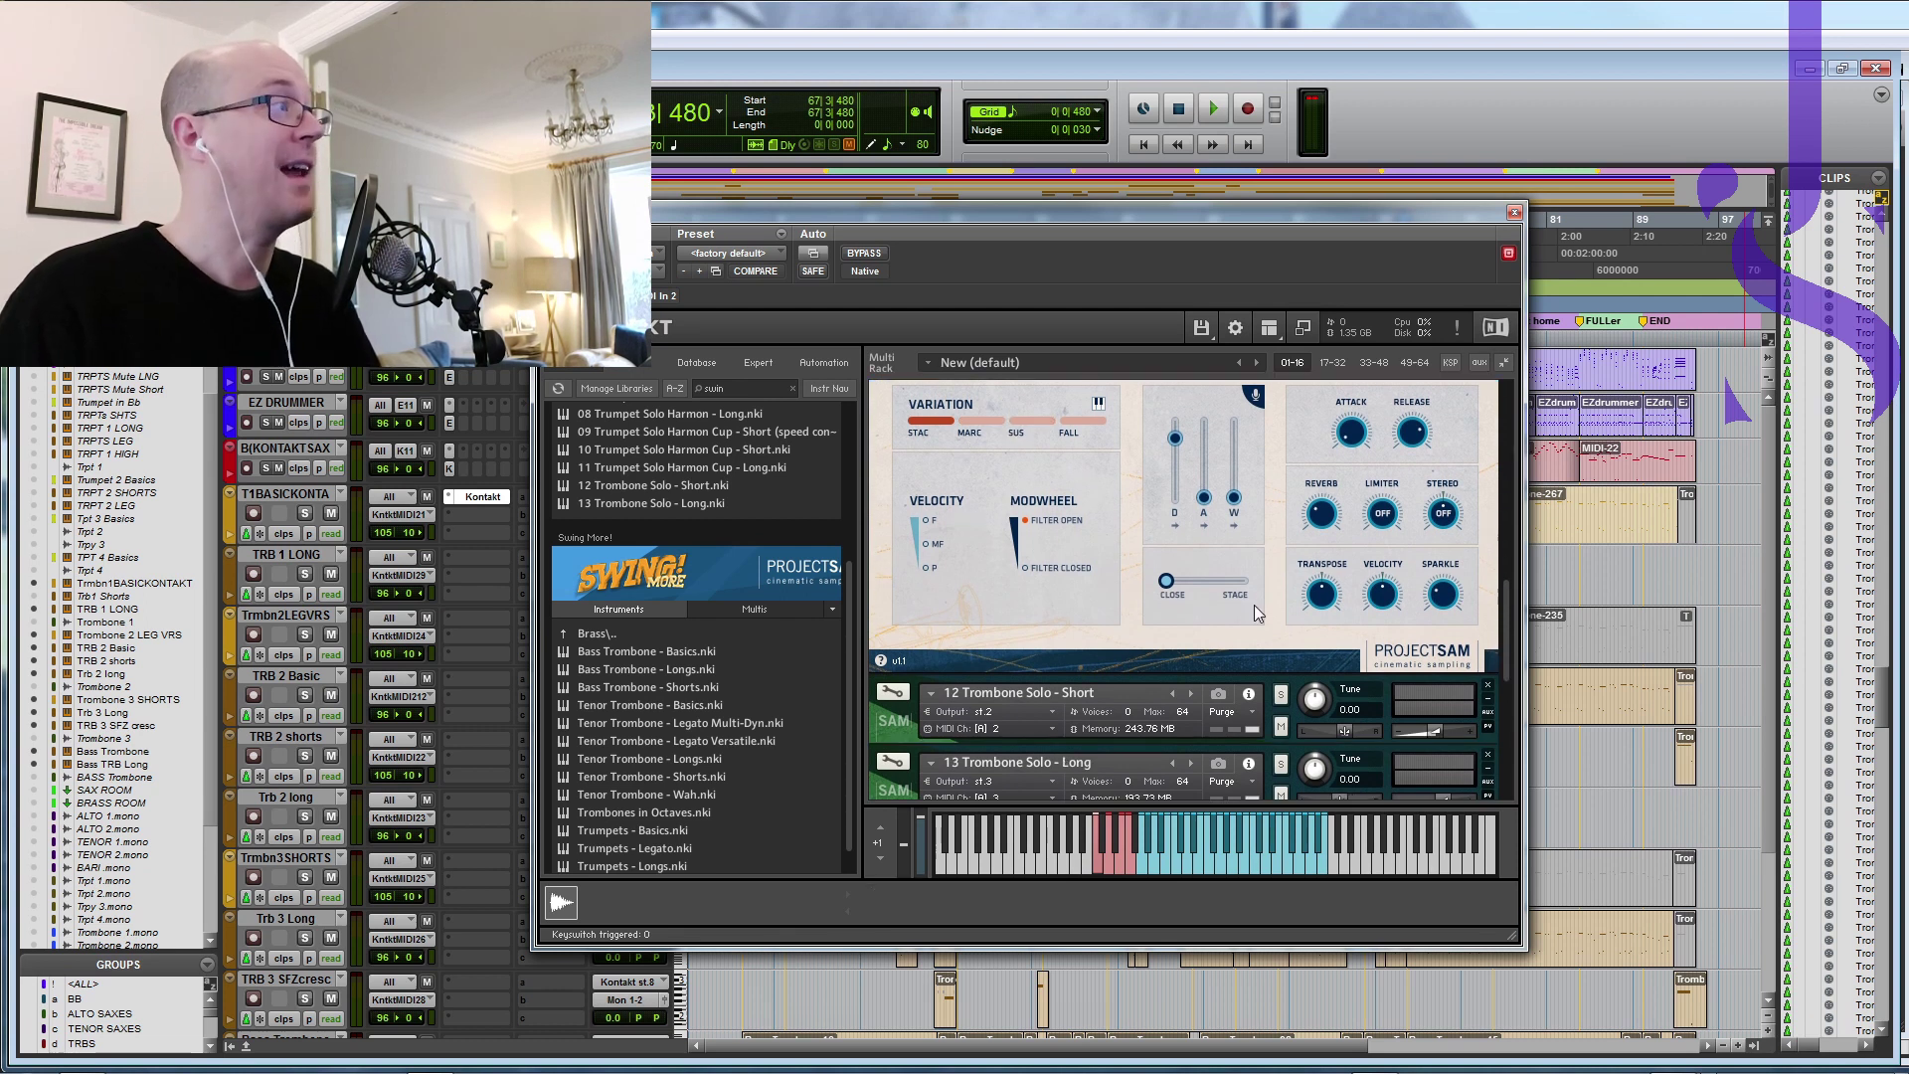
Step: Expand 12 Trombone Solo - Short to examine its velocity and modwheel articulations, and close the plug-in window
click(895, 731)
drag(1503, 578, 1509, 645)
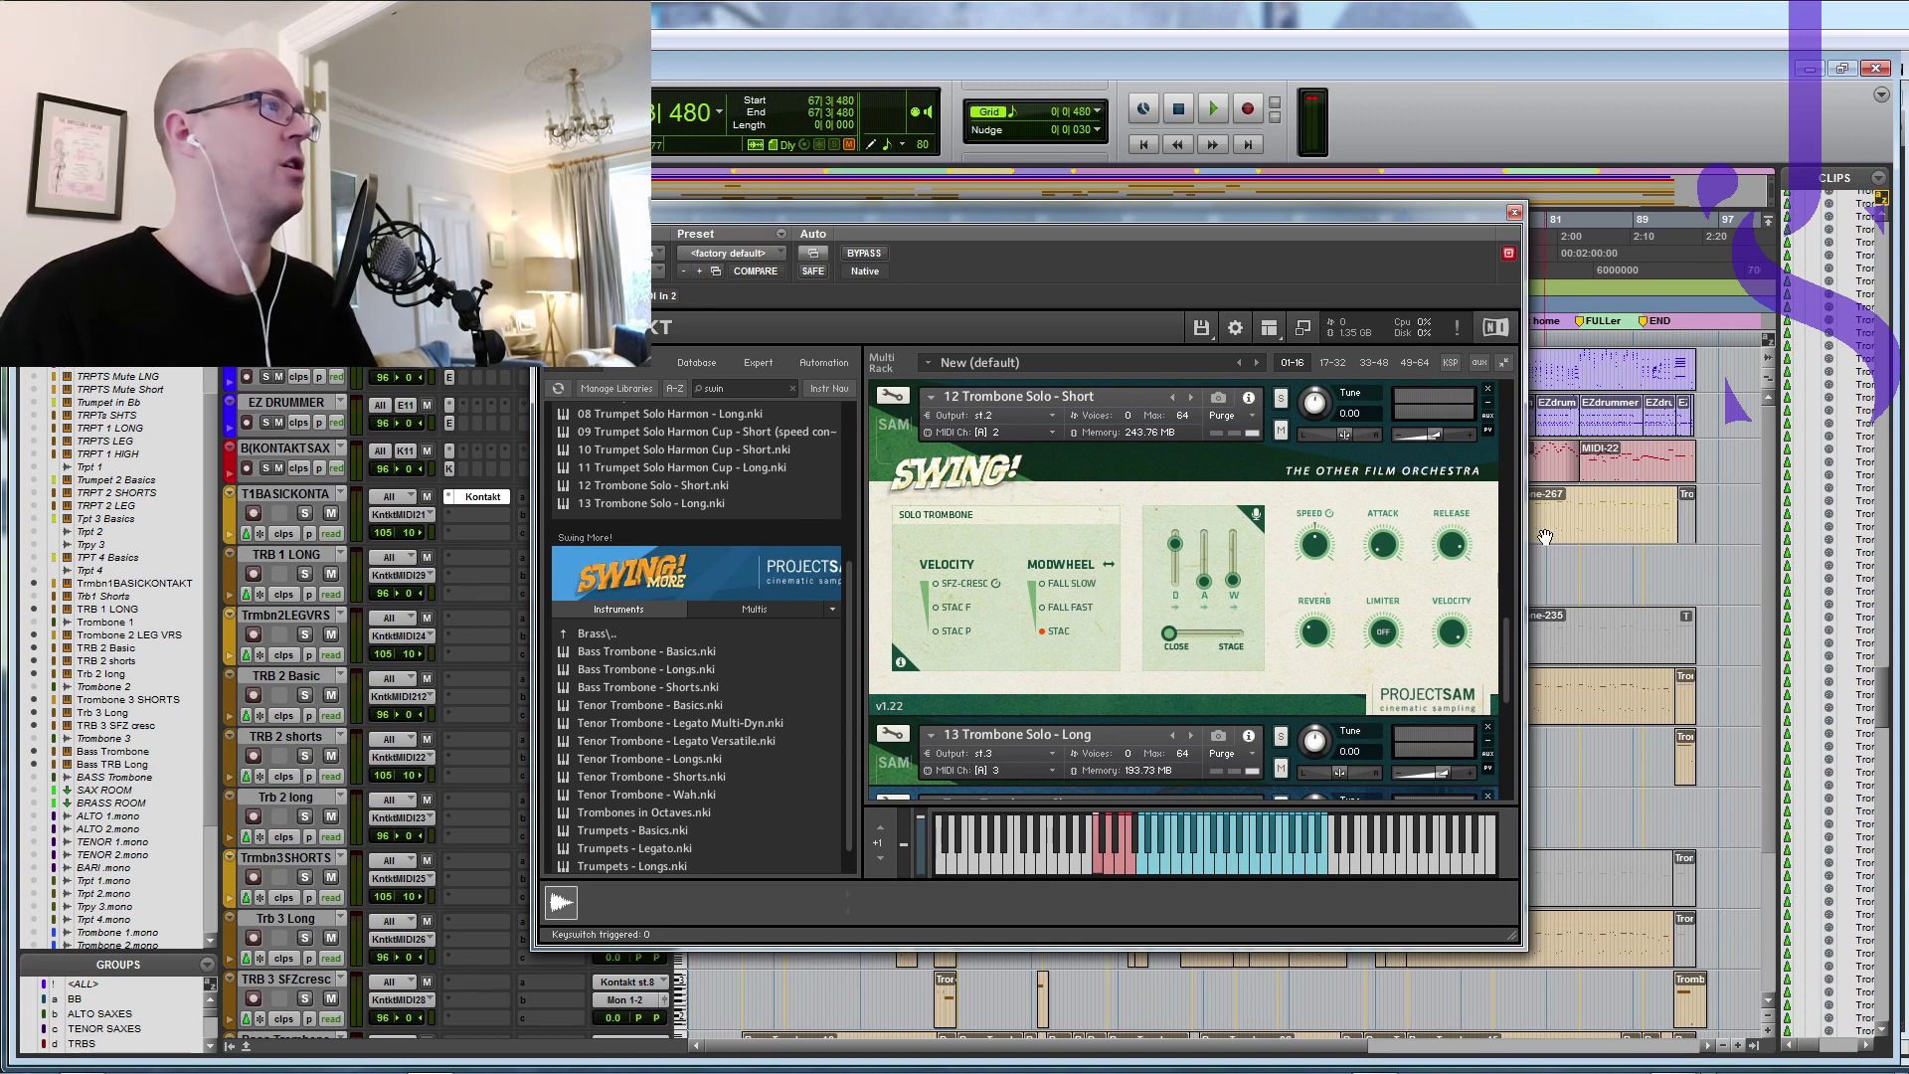
key(ctrl+w)
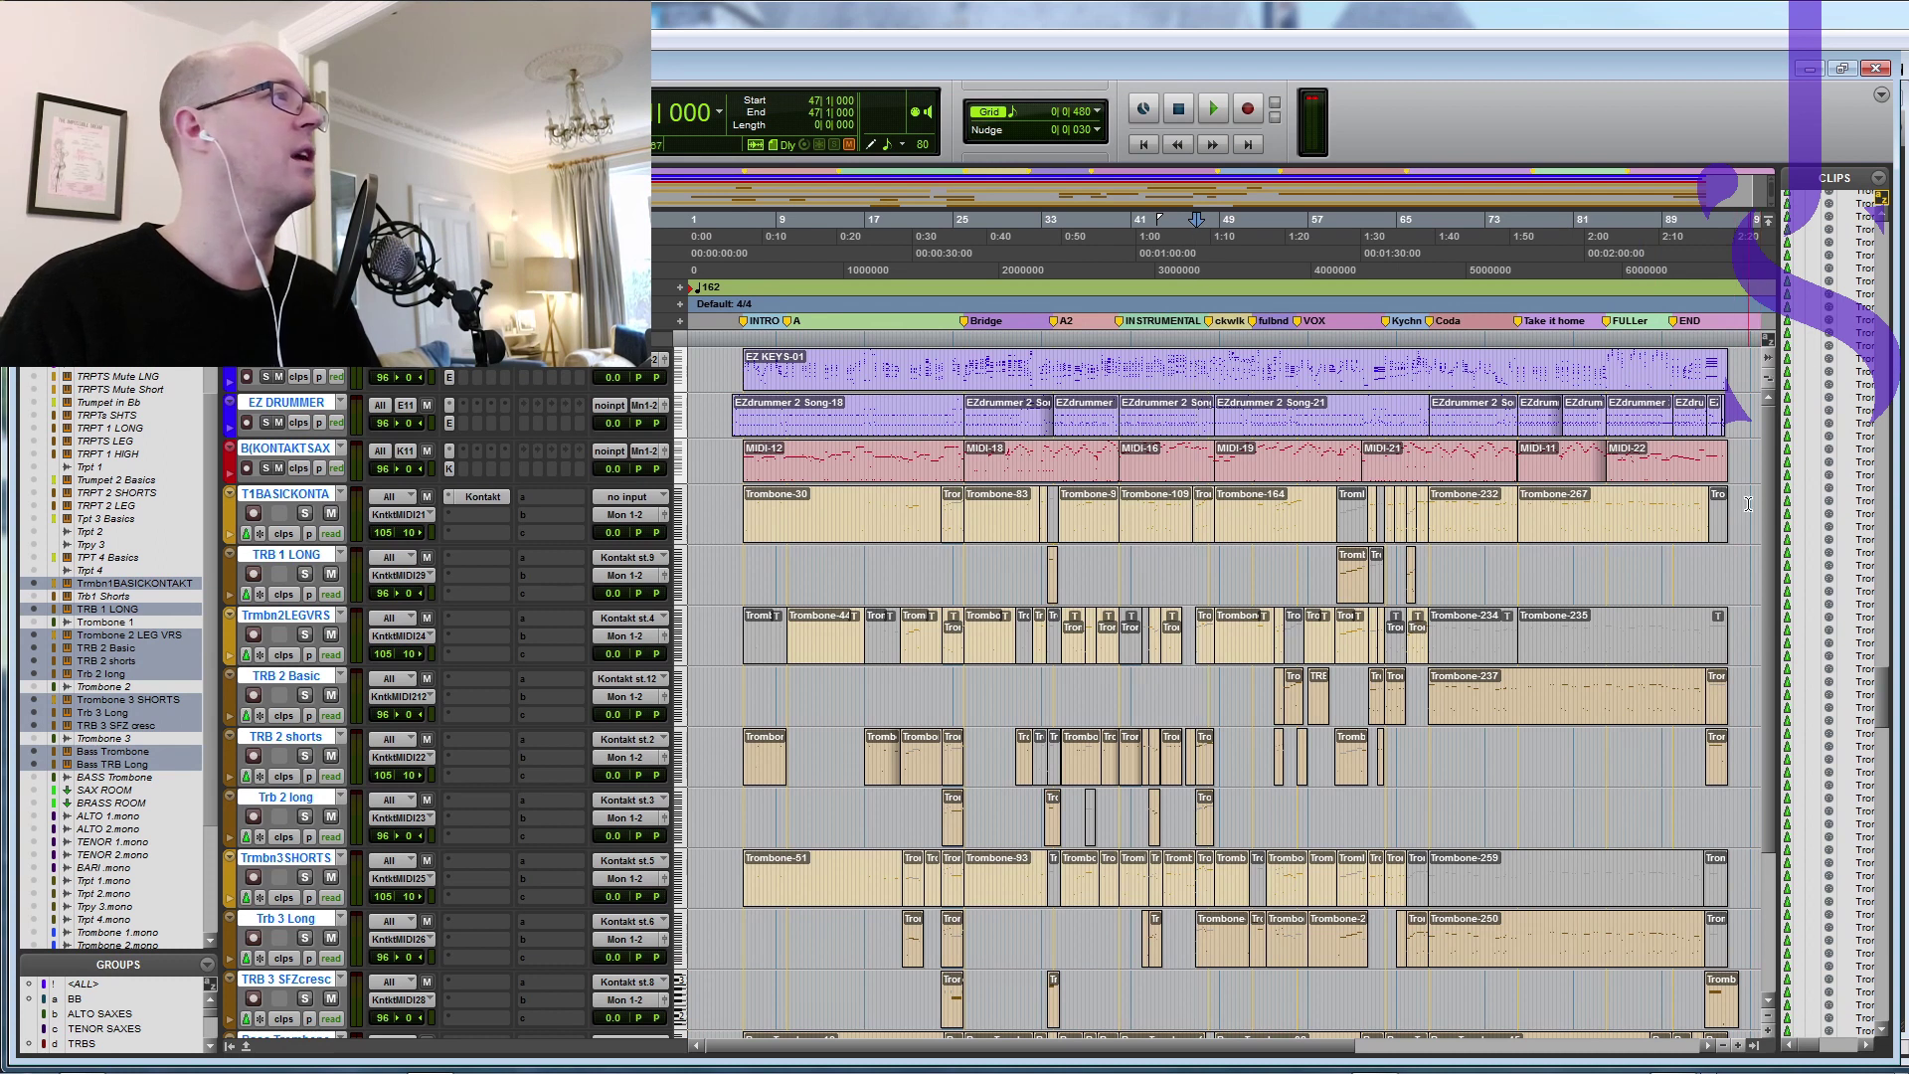
Step: Hide and make inactive all the selected trombone tracks down to Bass TRB Long
drag(1742, 506, 658, 1058)
right_click(298, 402)
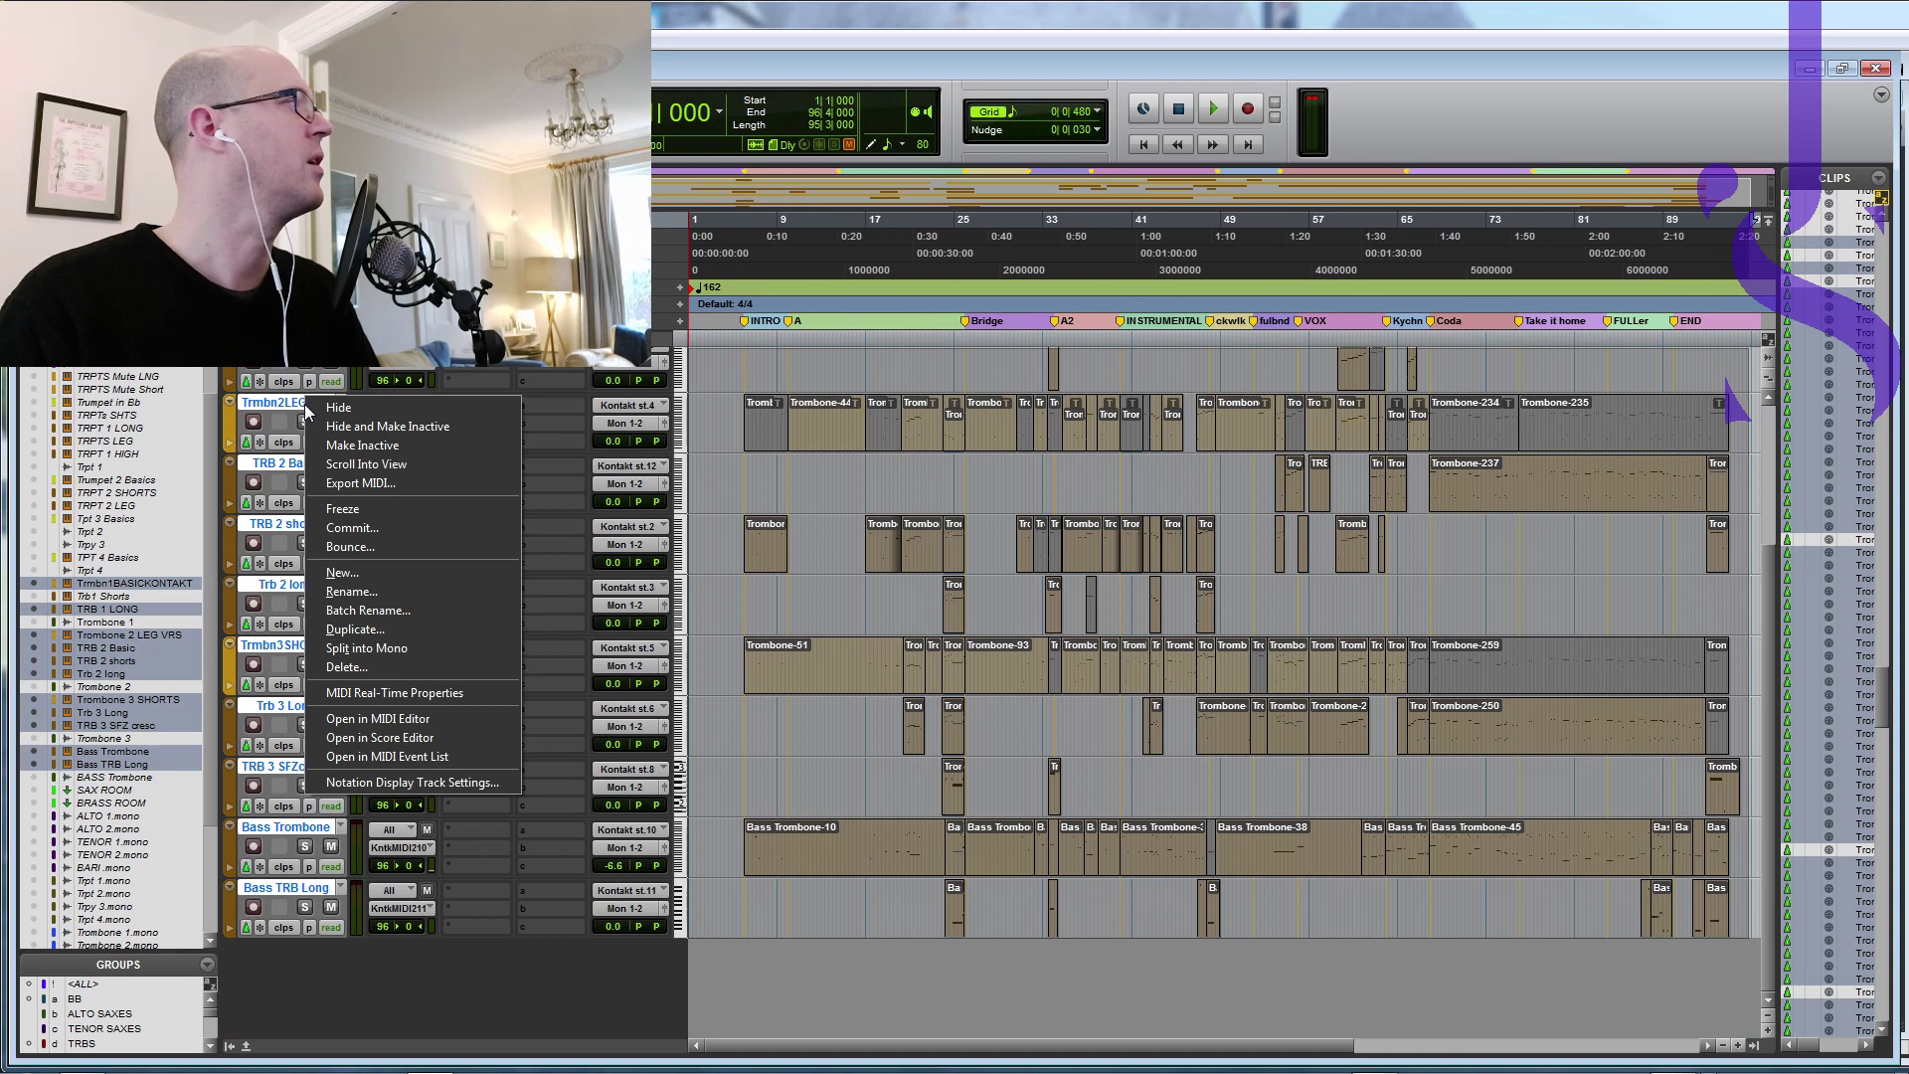
click(342, 426)
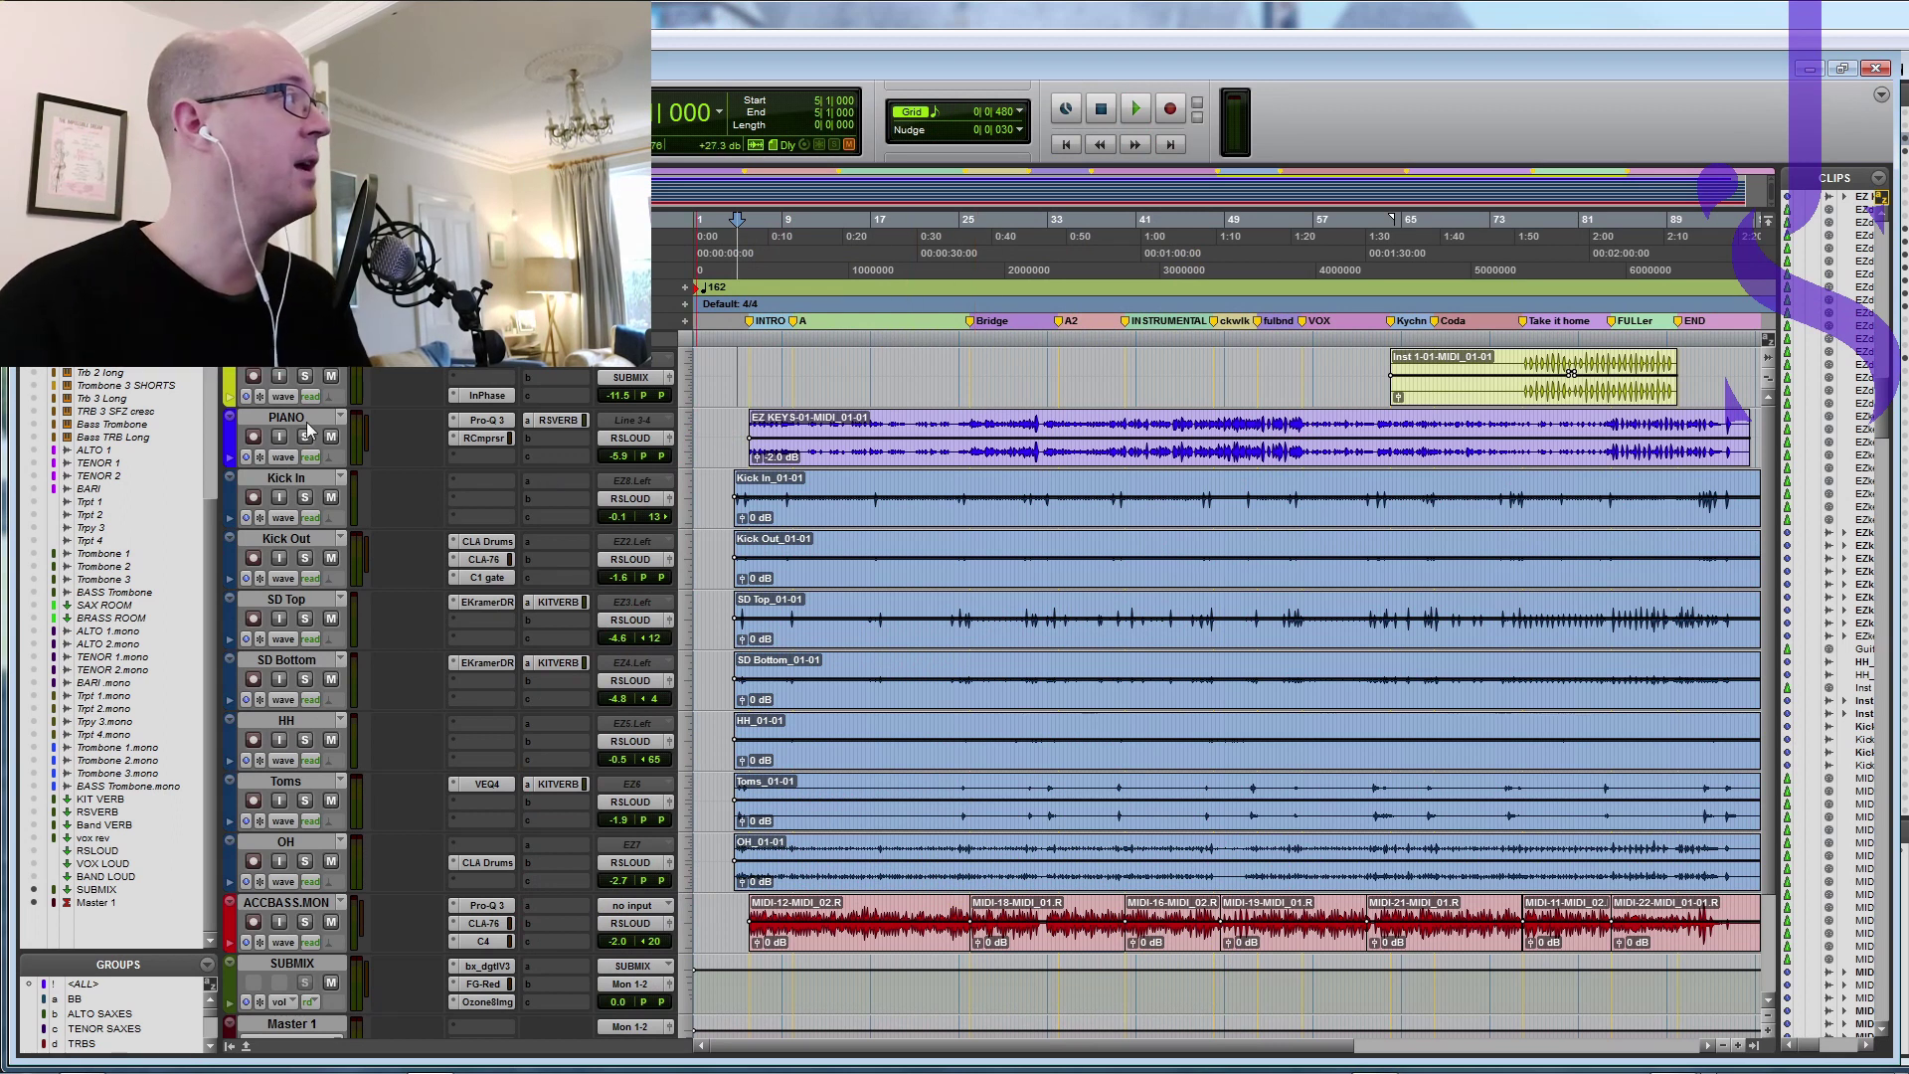
Step: Point out the PIANO audio track and the drum tracks from Kick In to OH by selecting them
key(p)
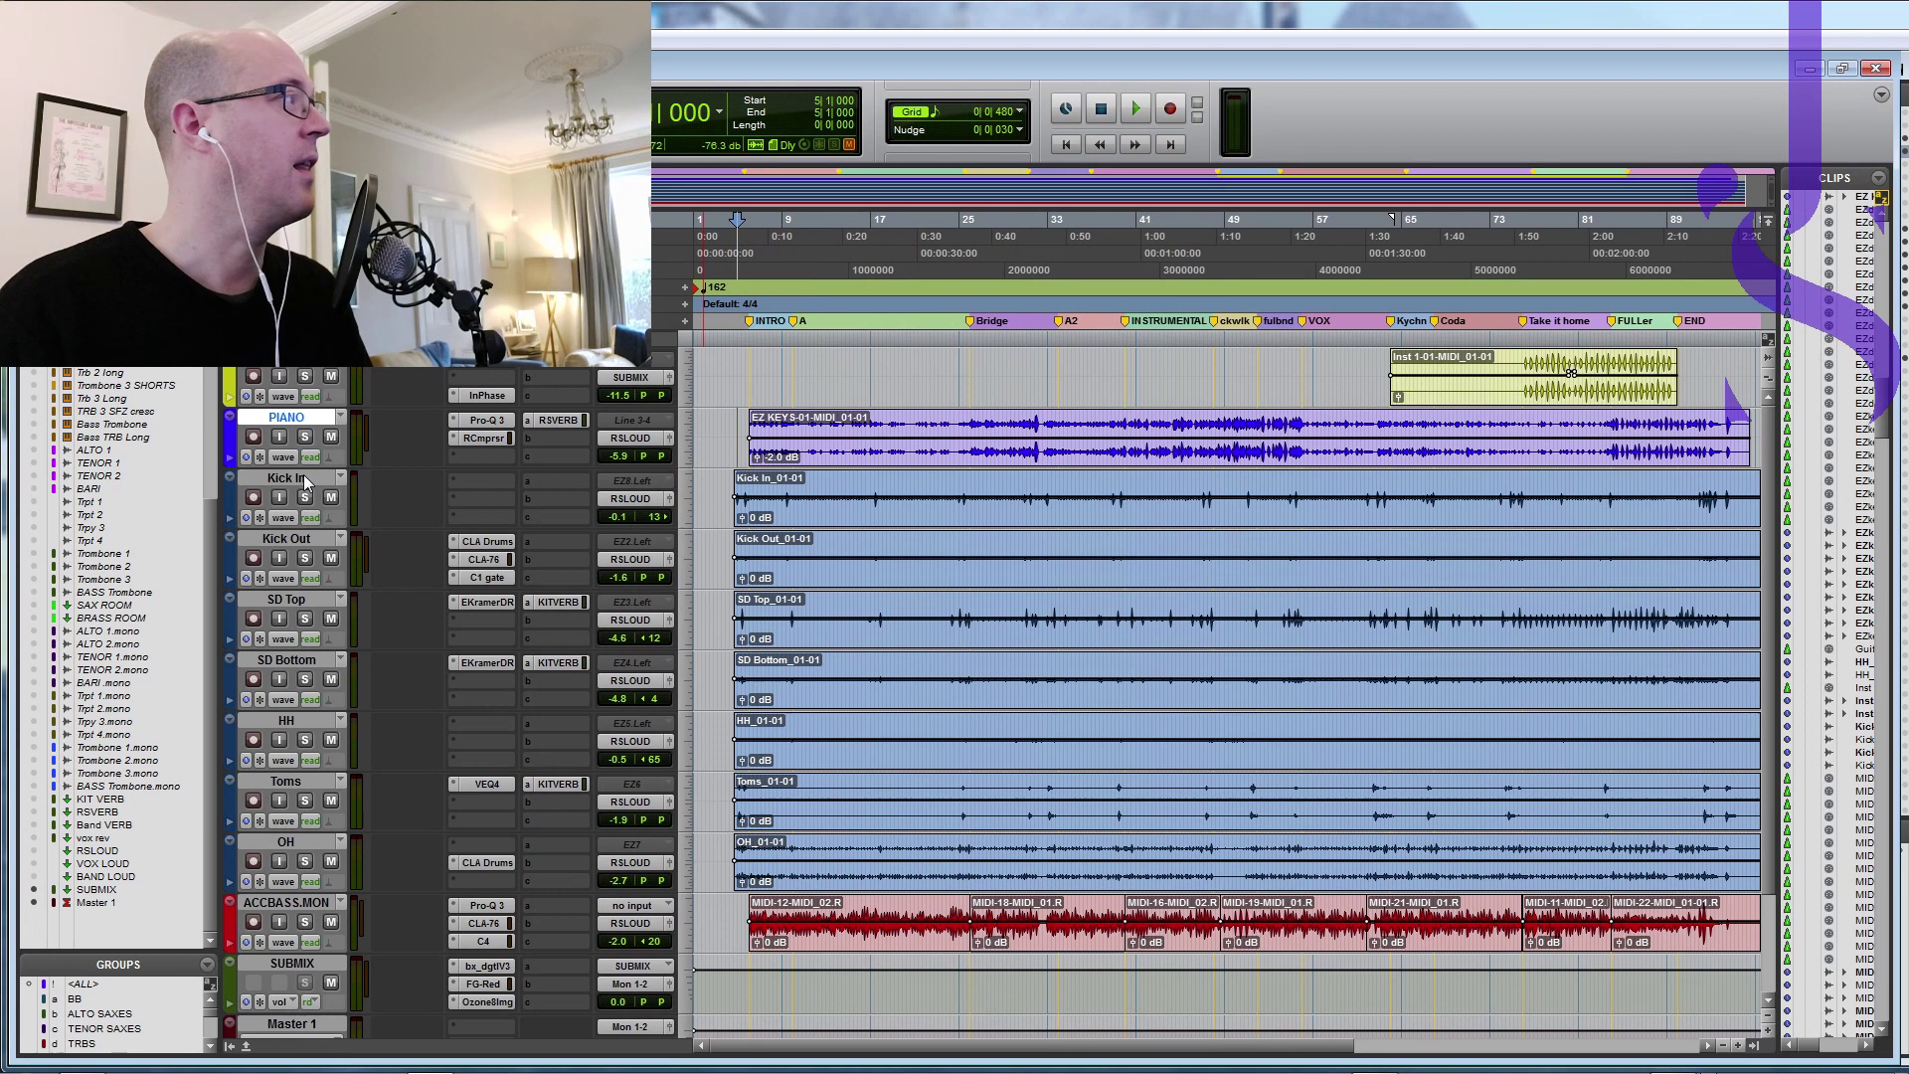
shift+click(288, 843)
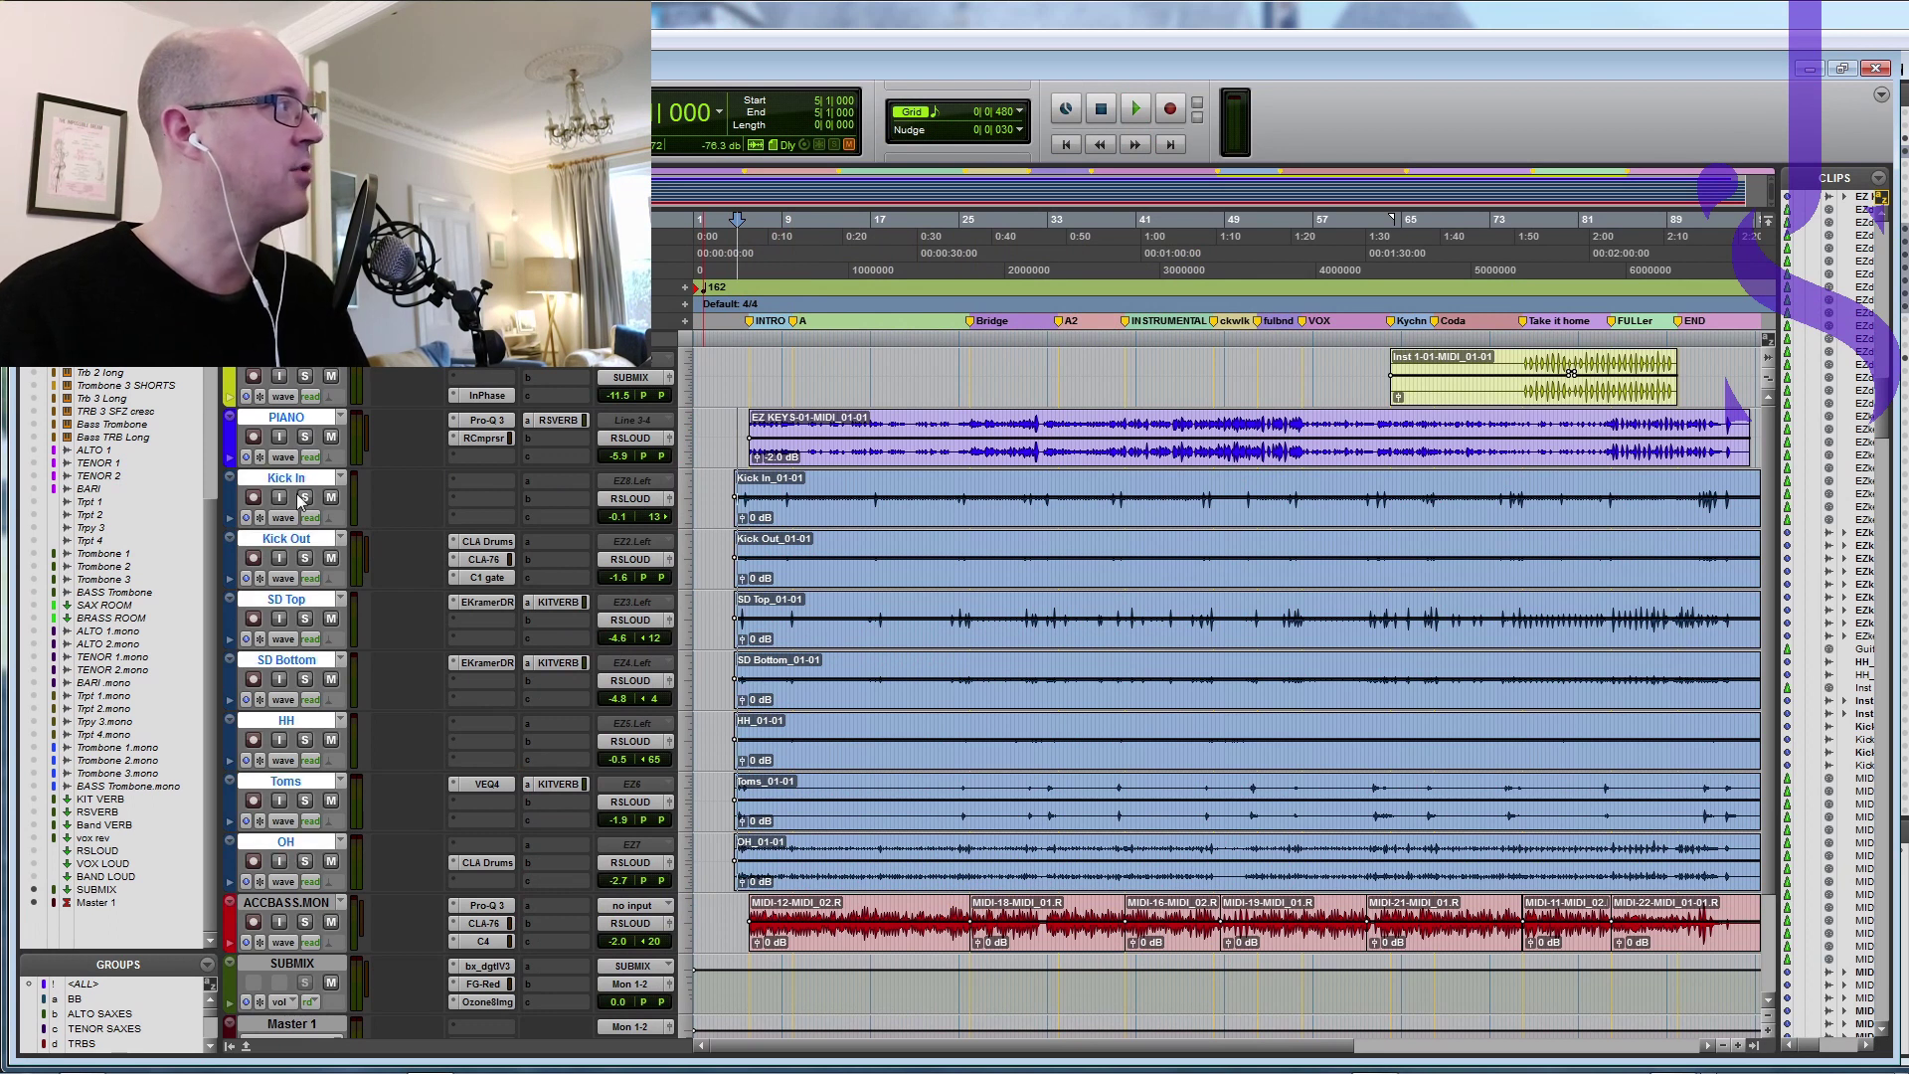
ctrl+click(303, 420)
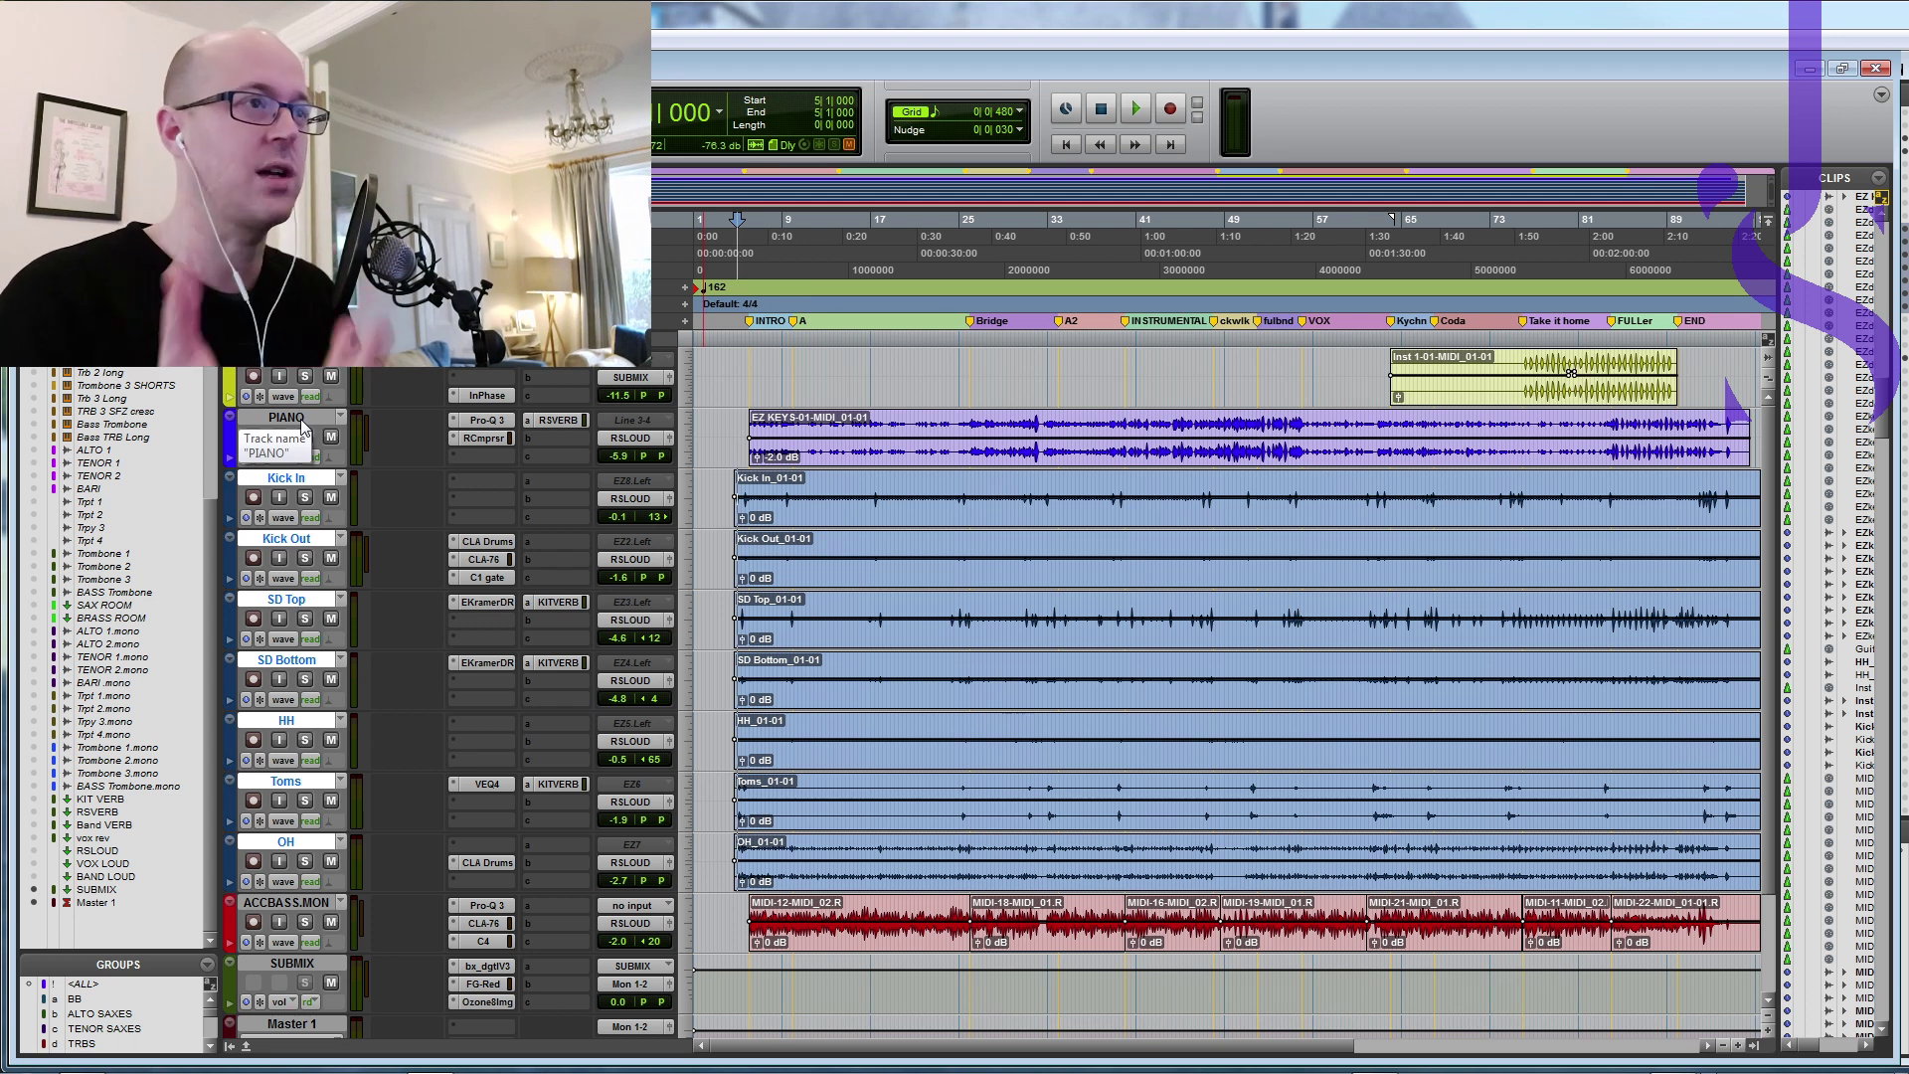
key(space)
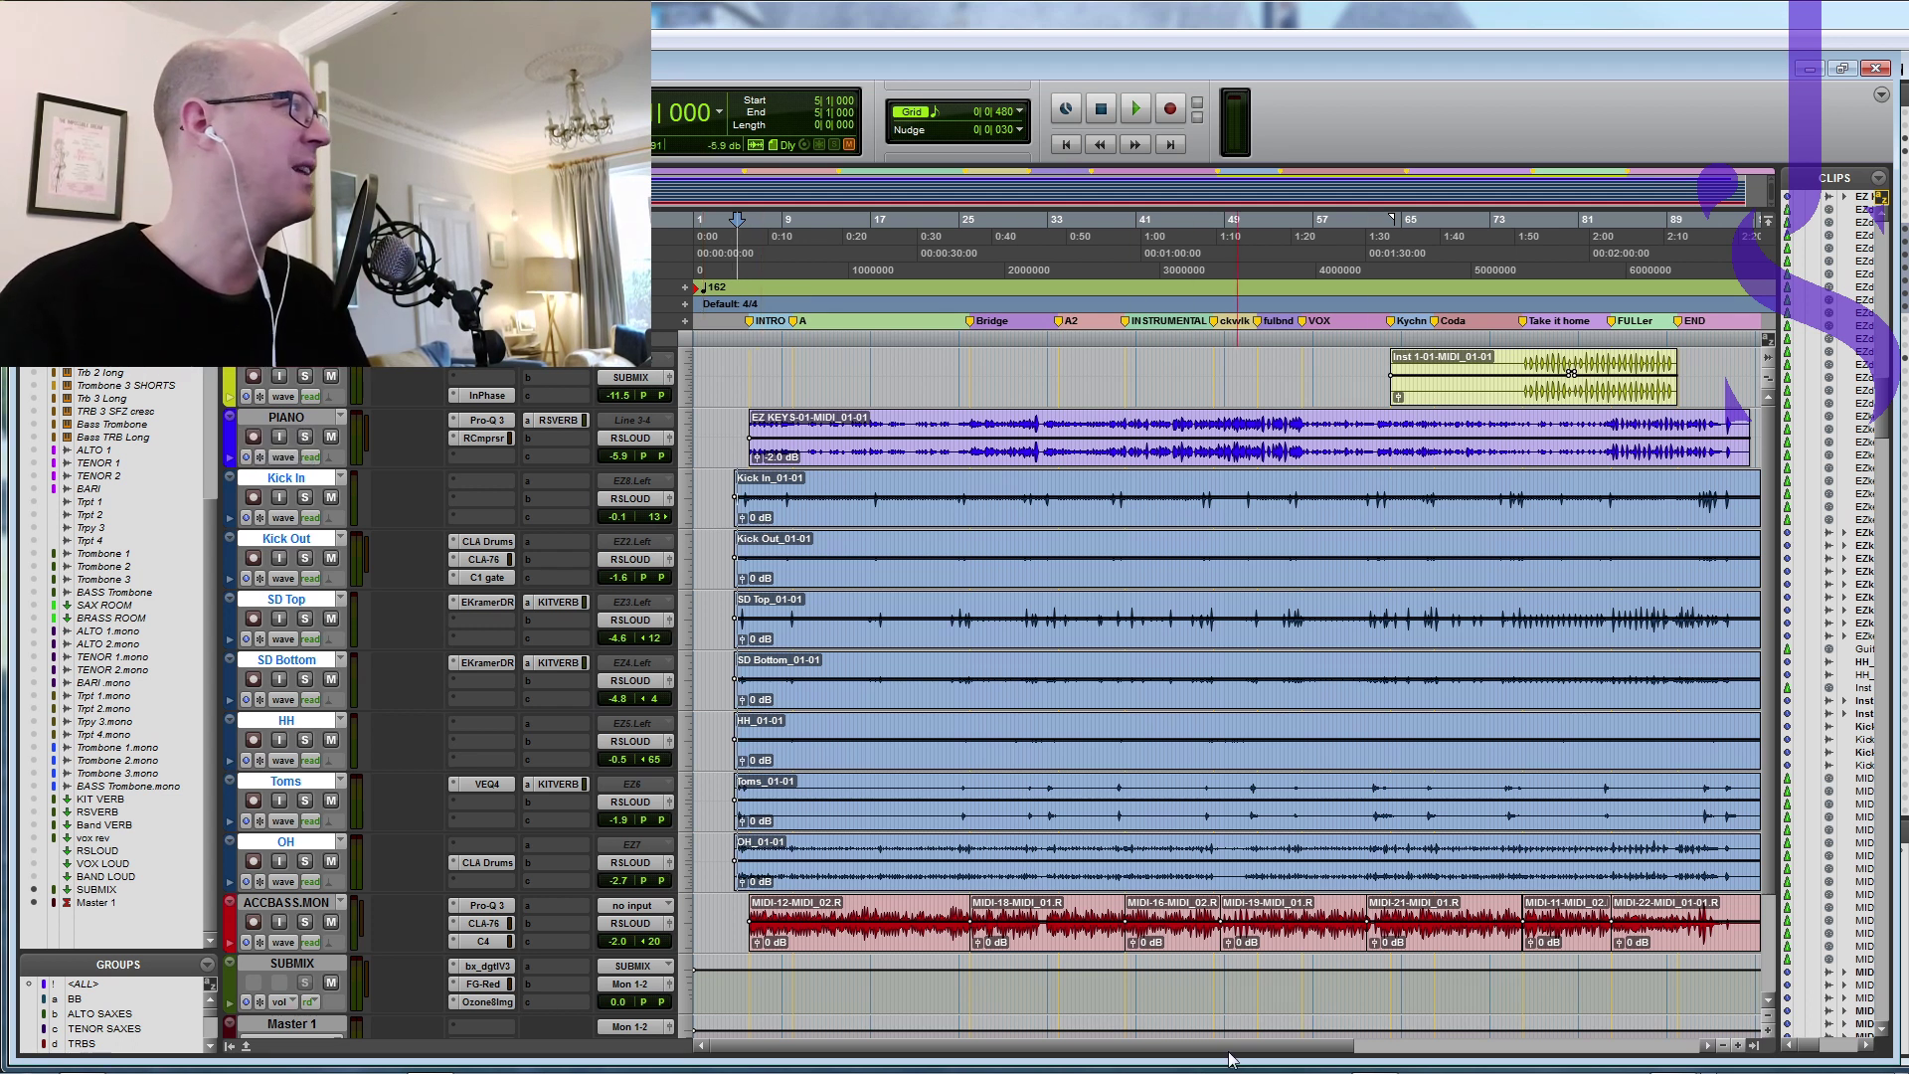
Step: Select the rhythm section tracks from PIANO to ACCBASS.MON, play them from 5|1|000, and stop playback
click(308, 902)
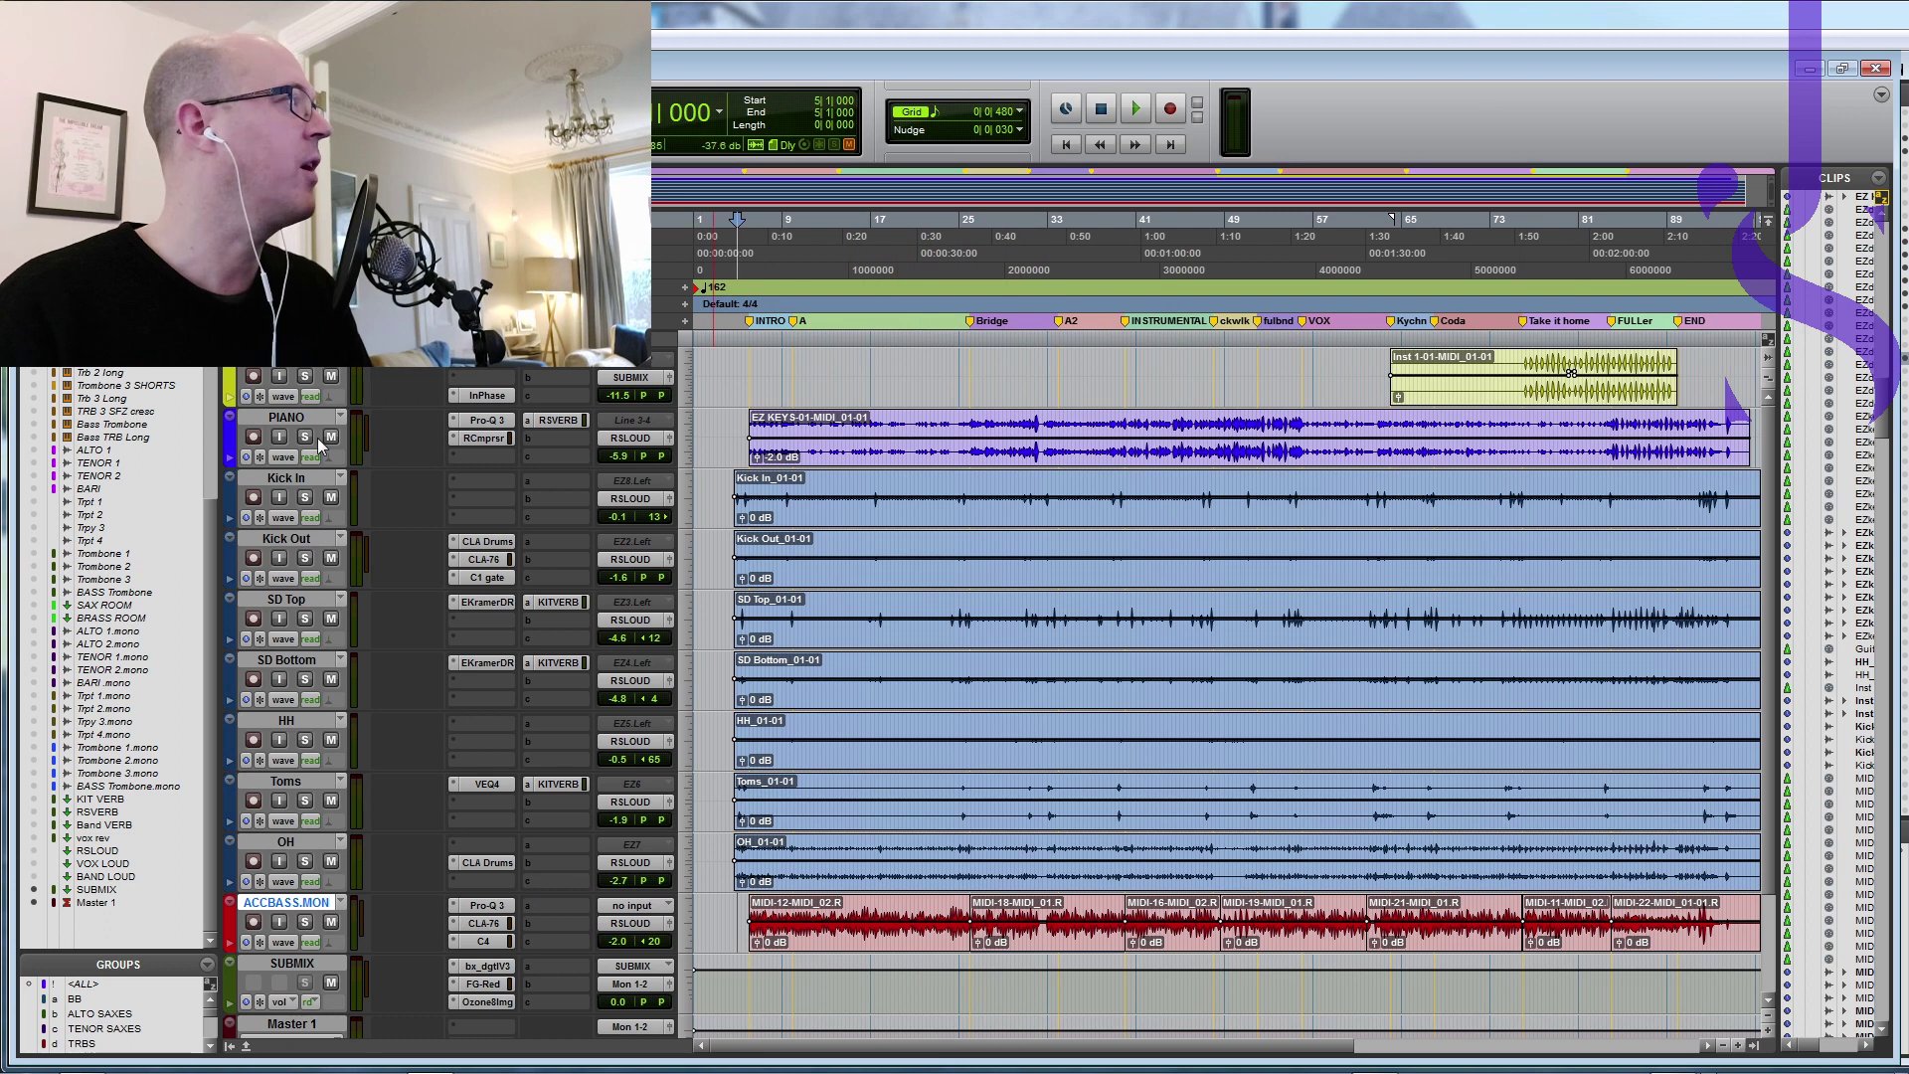
shift+click(293, 418)
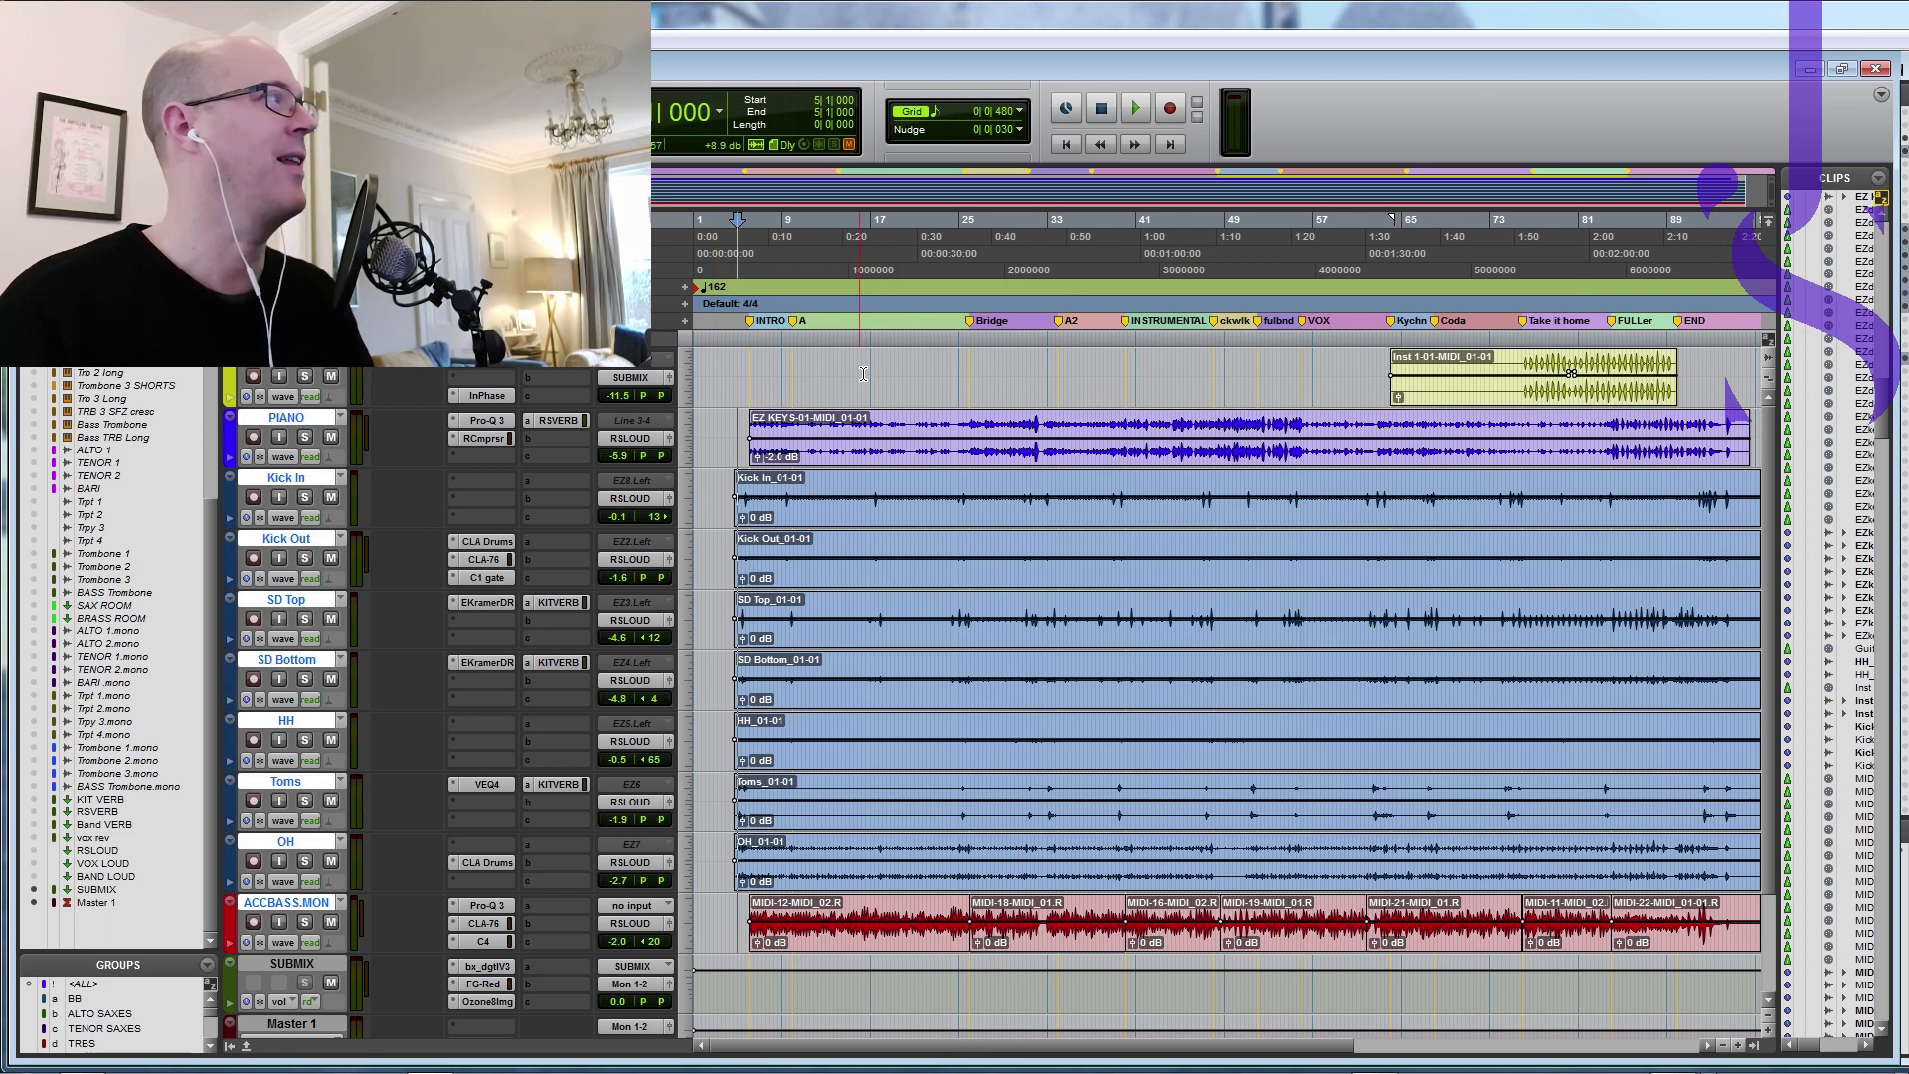
key(space)
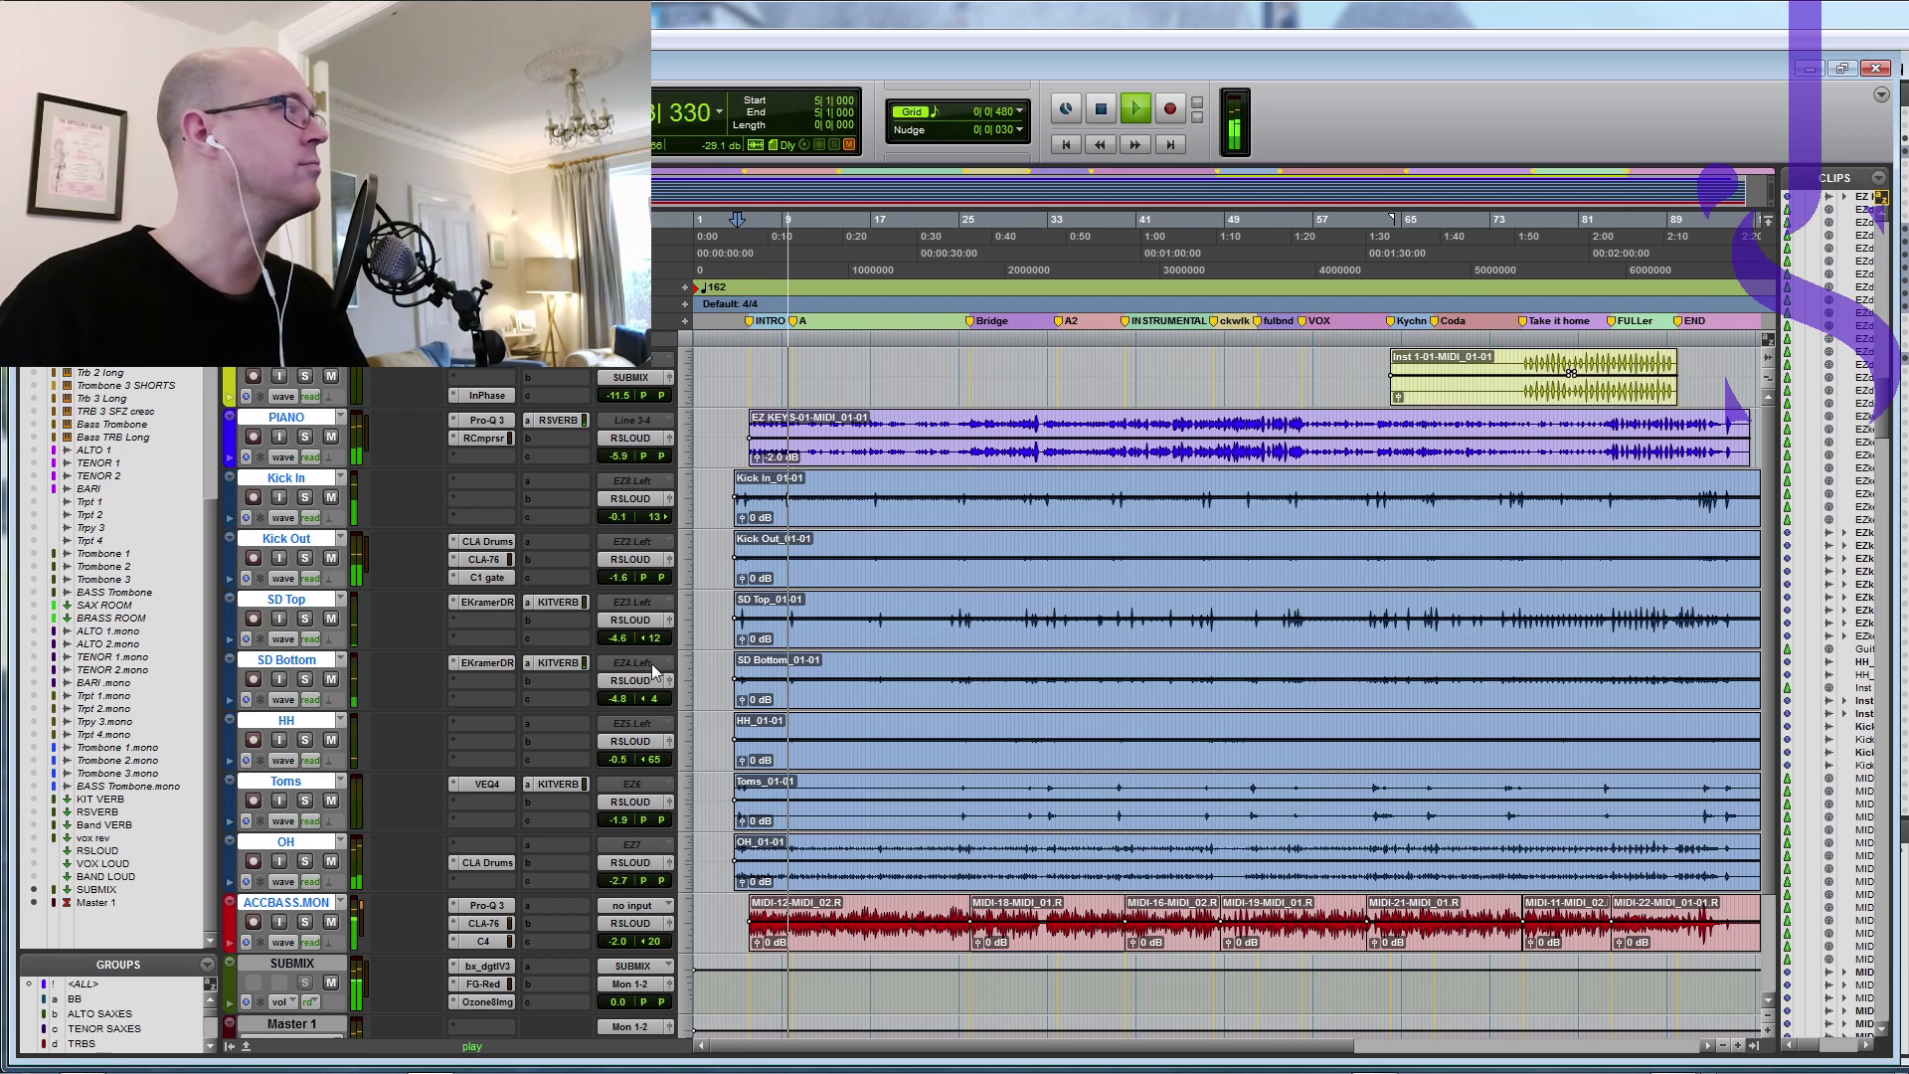
key(space)
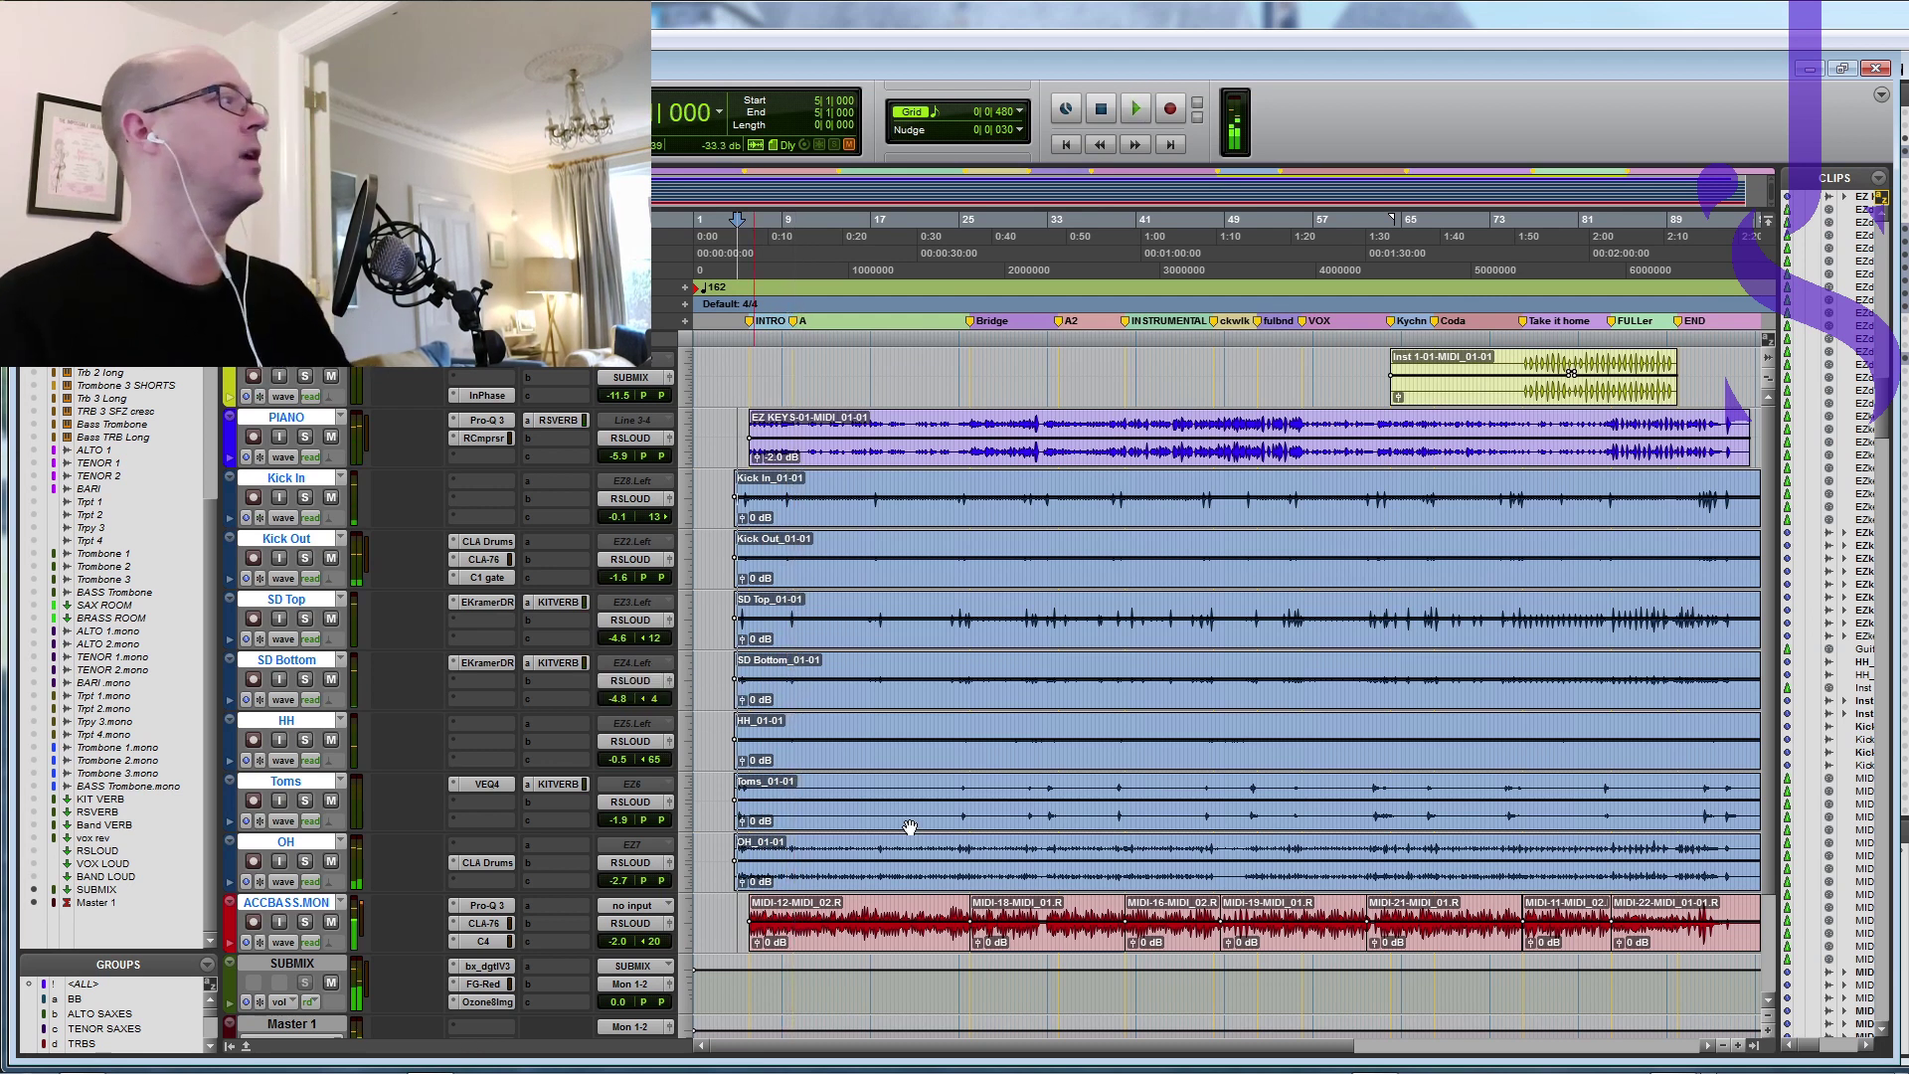
Step: Show the audio tracks from SAX ROOM to BASS Trombone.mono, and resize all track heights so their controls are readable
scroll(533, 826, down, 2)
scroll(533, 825, up, 2)
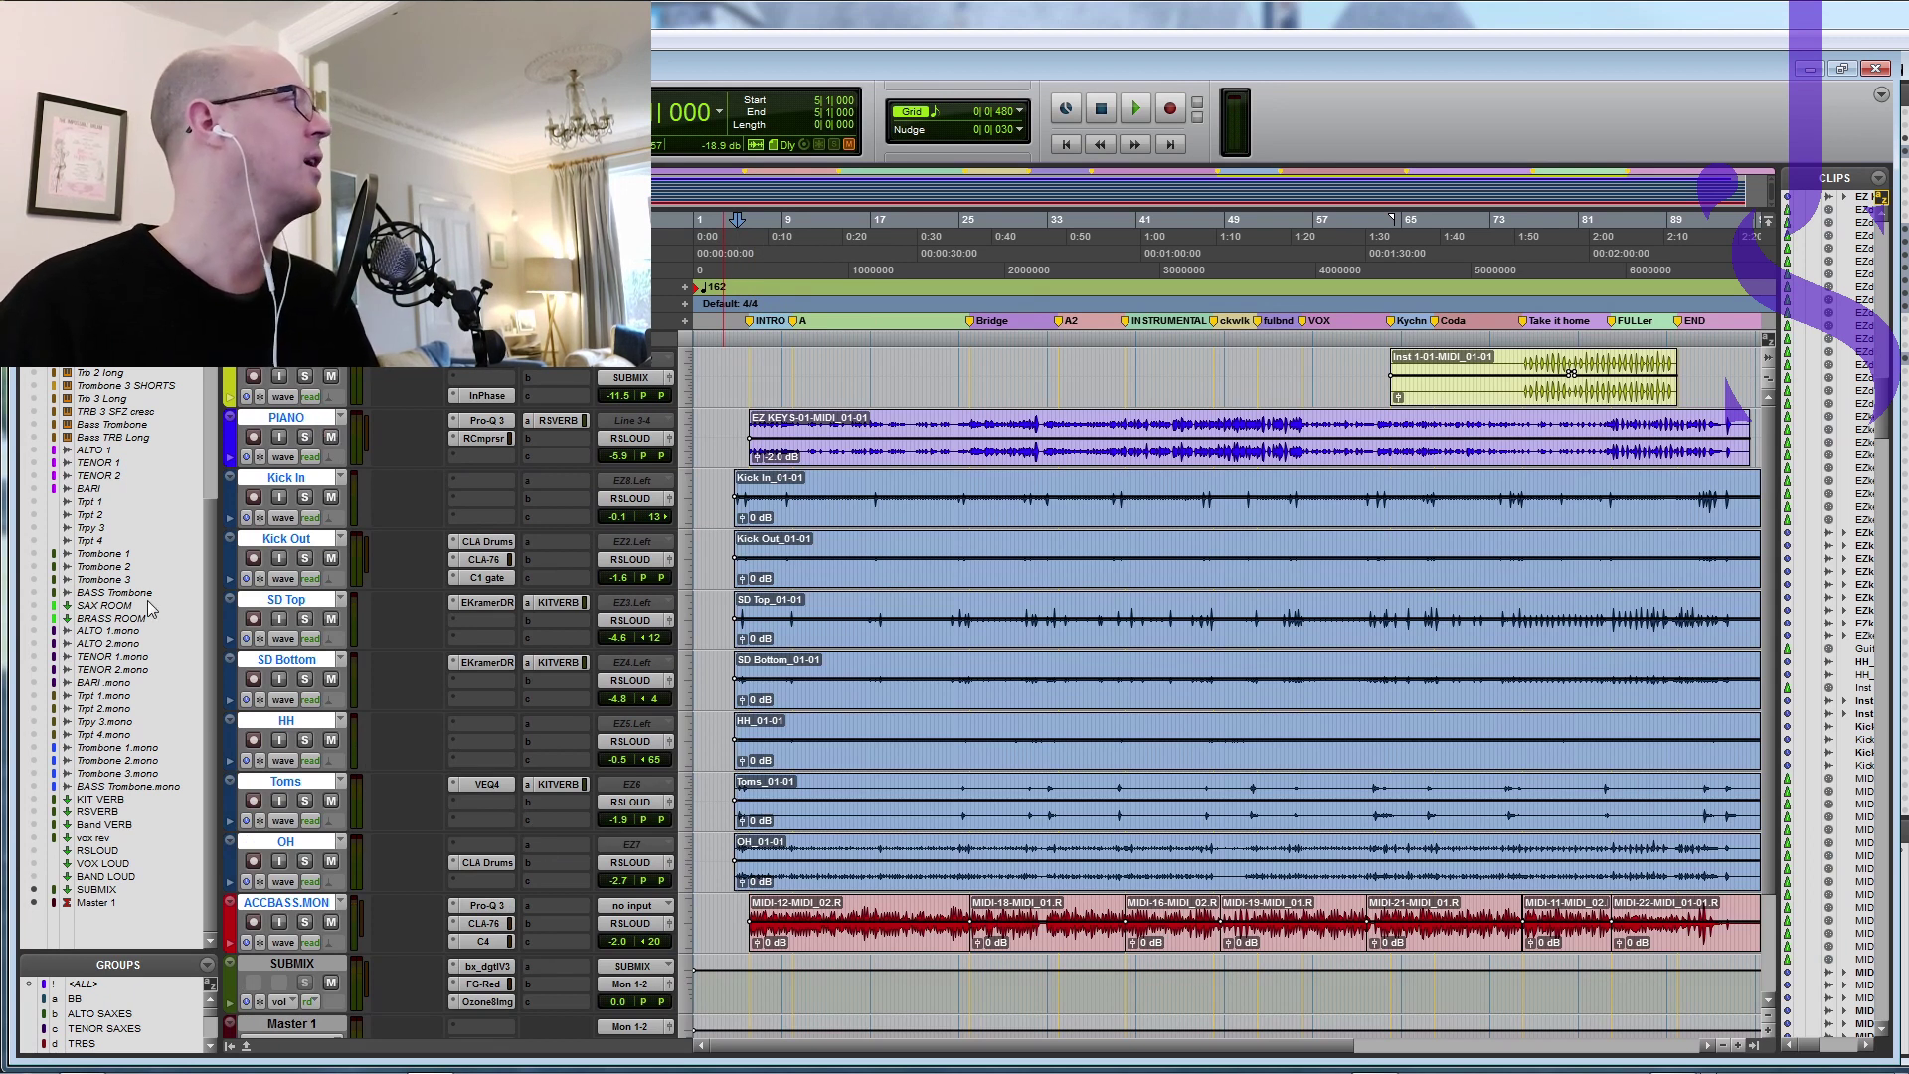
click(728, 342)
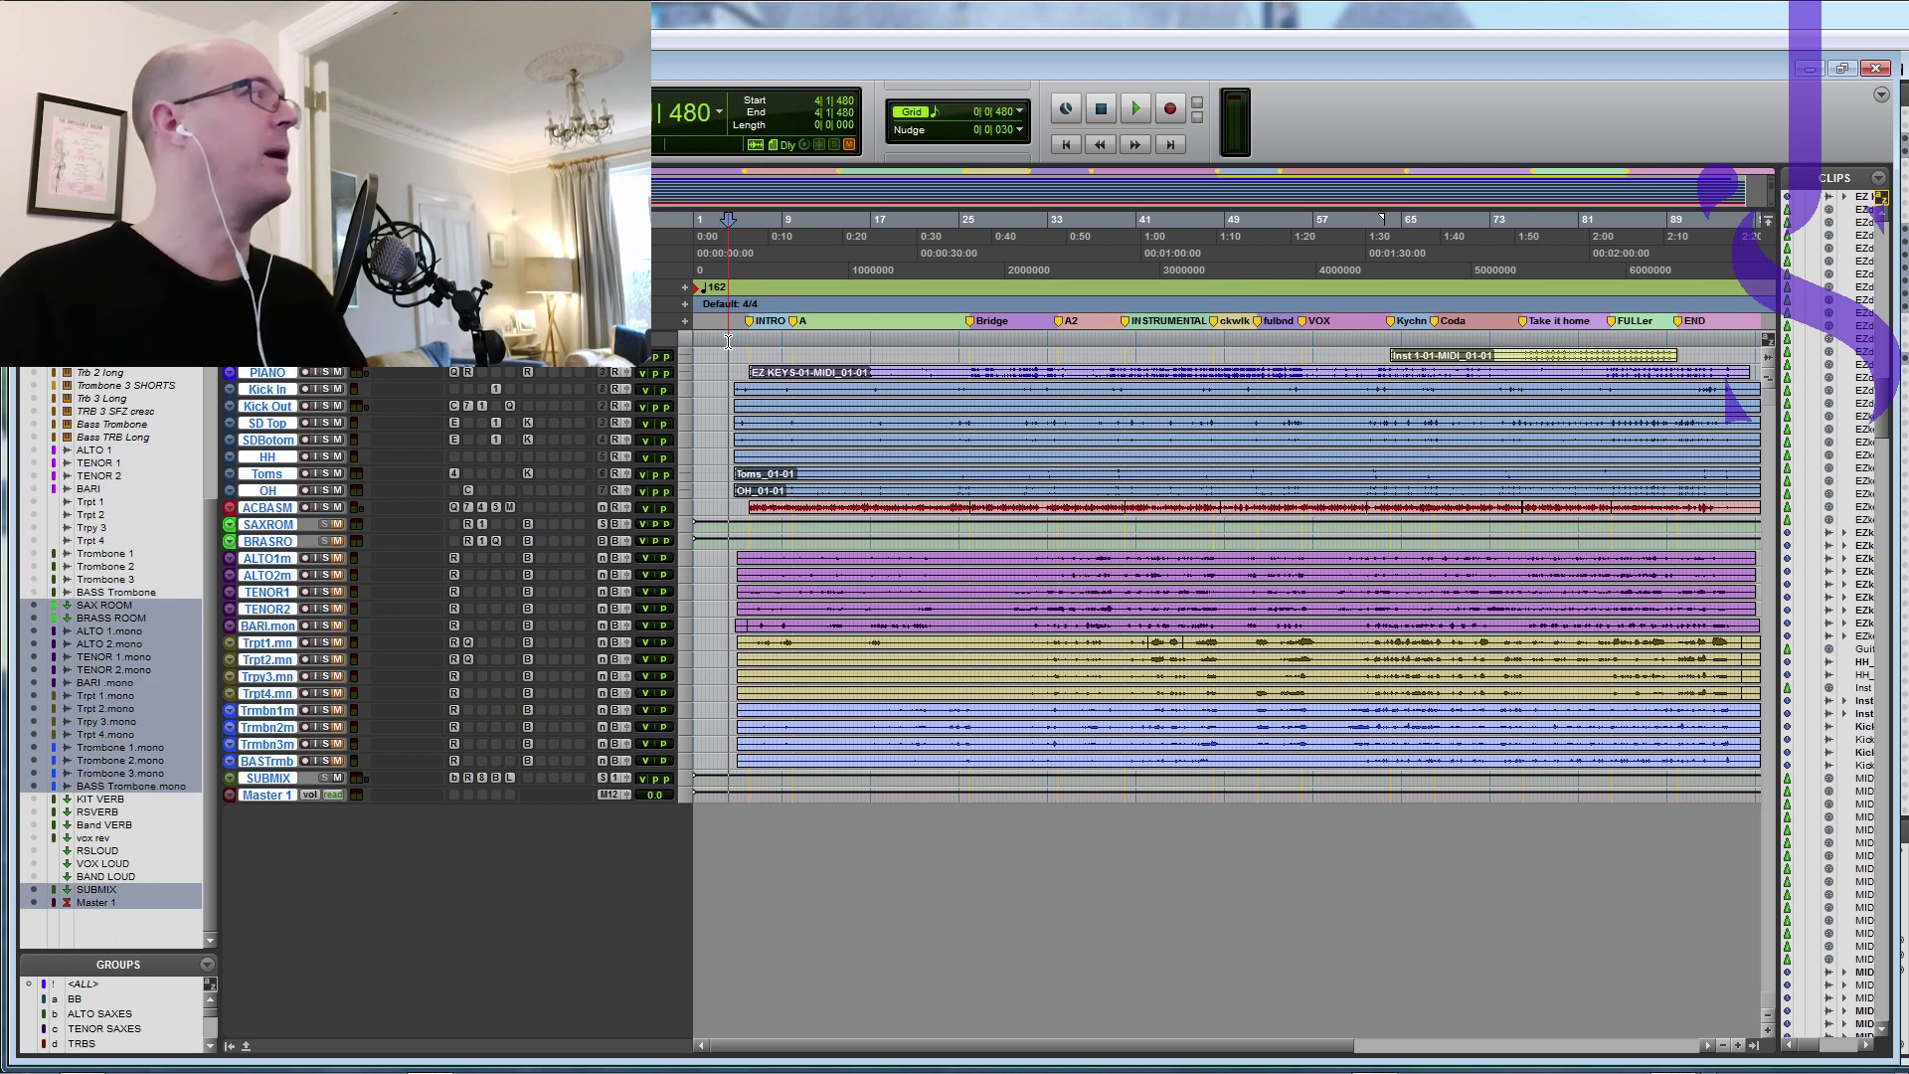
key(ctrl+Up)
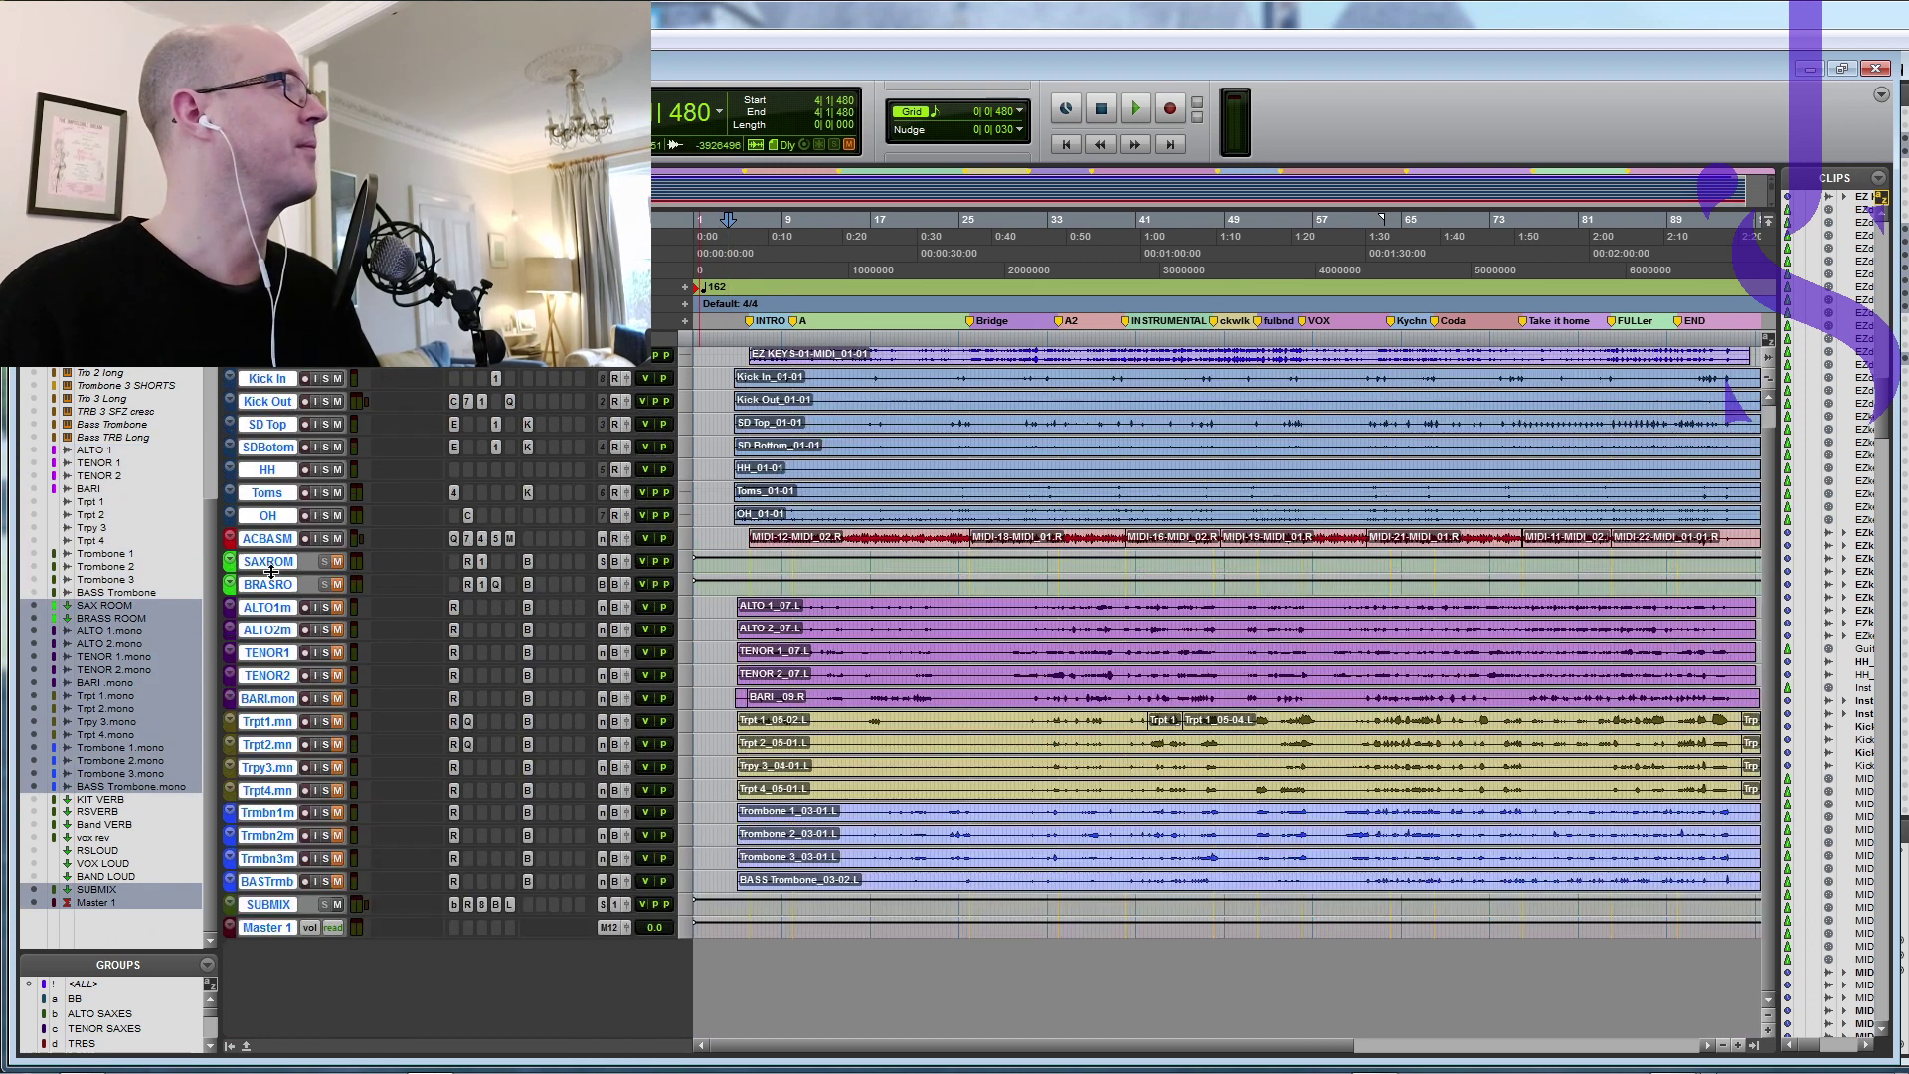
key(ctrl+Down)
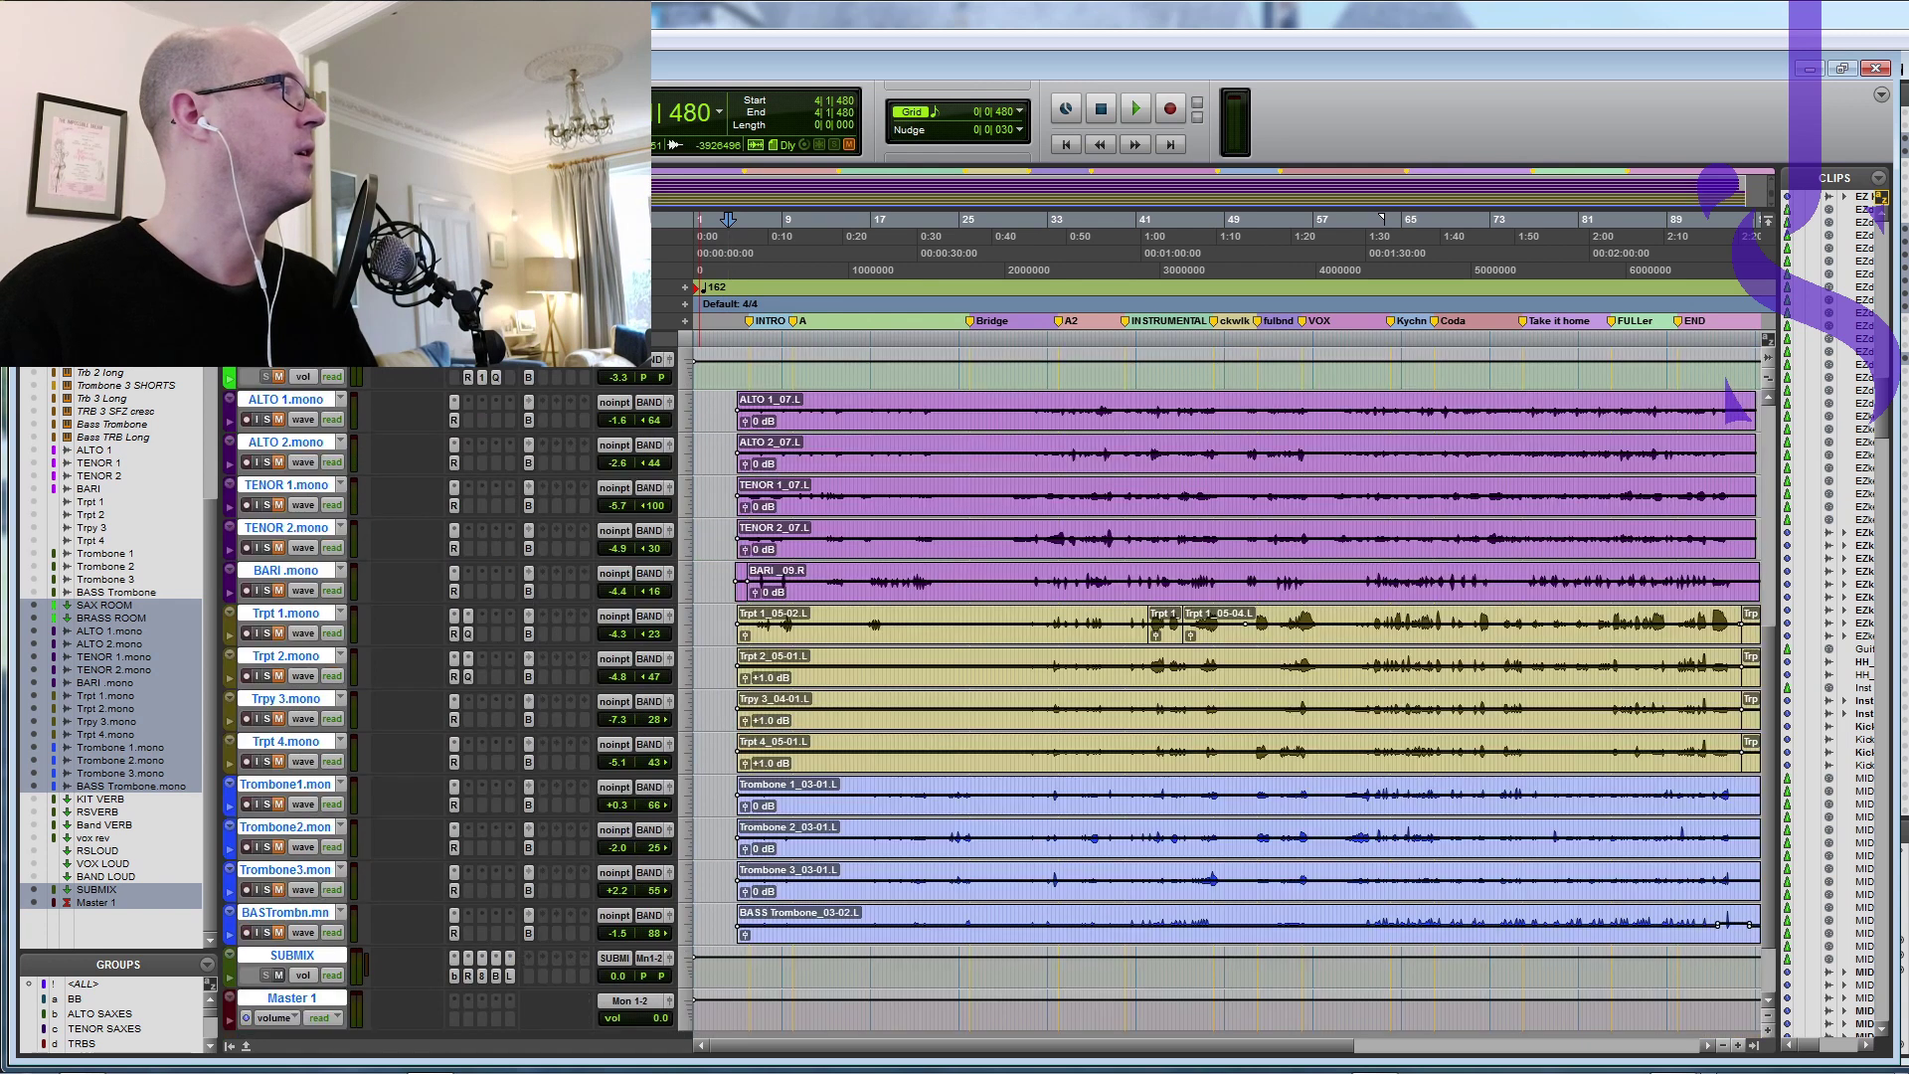
Step: Return to the PIANO and drum tracks, and clear the selection of all tracks
scroll(1752, 654, up, 5)
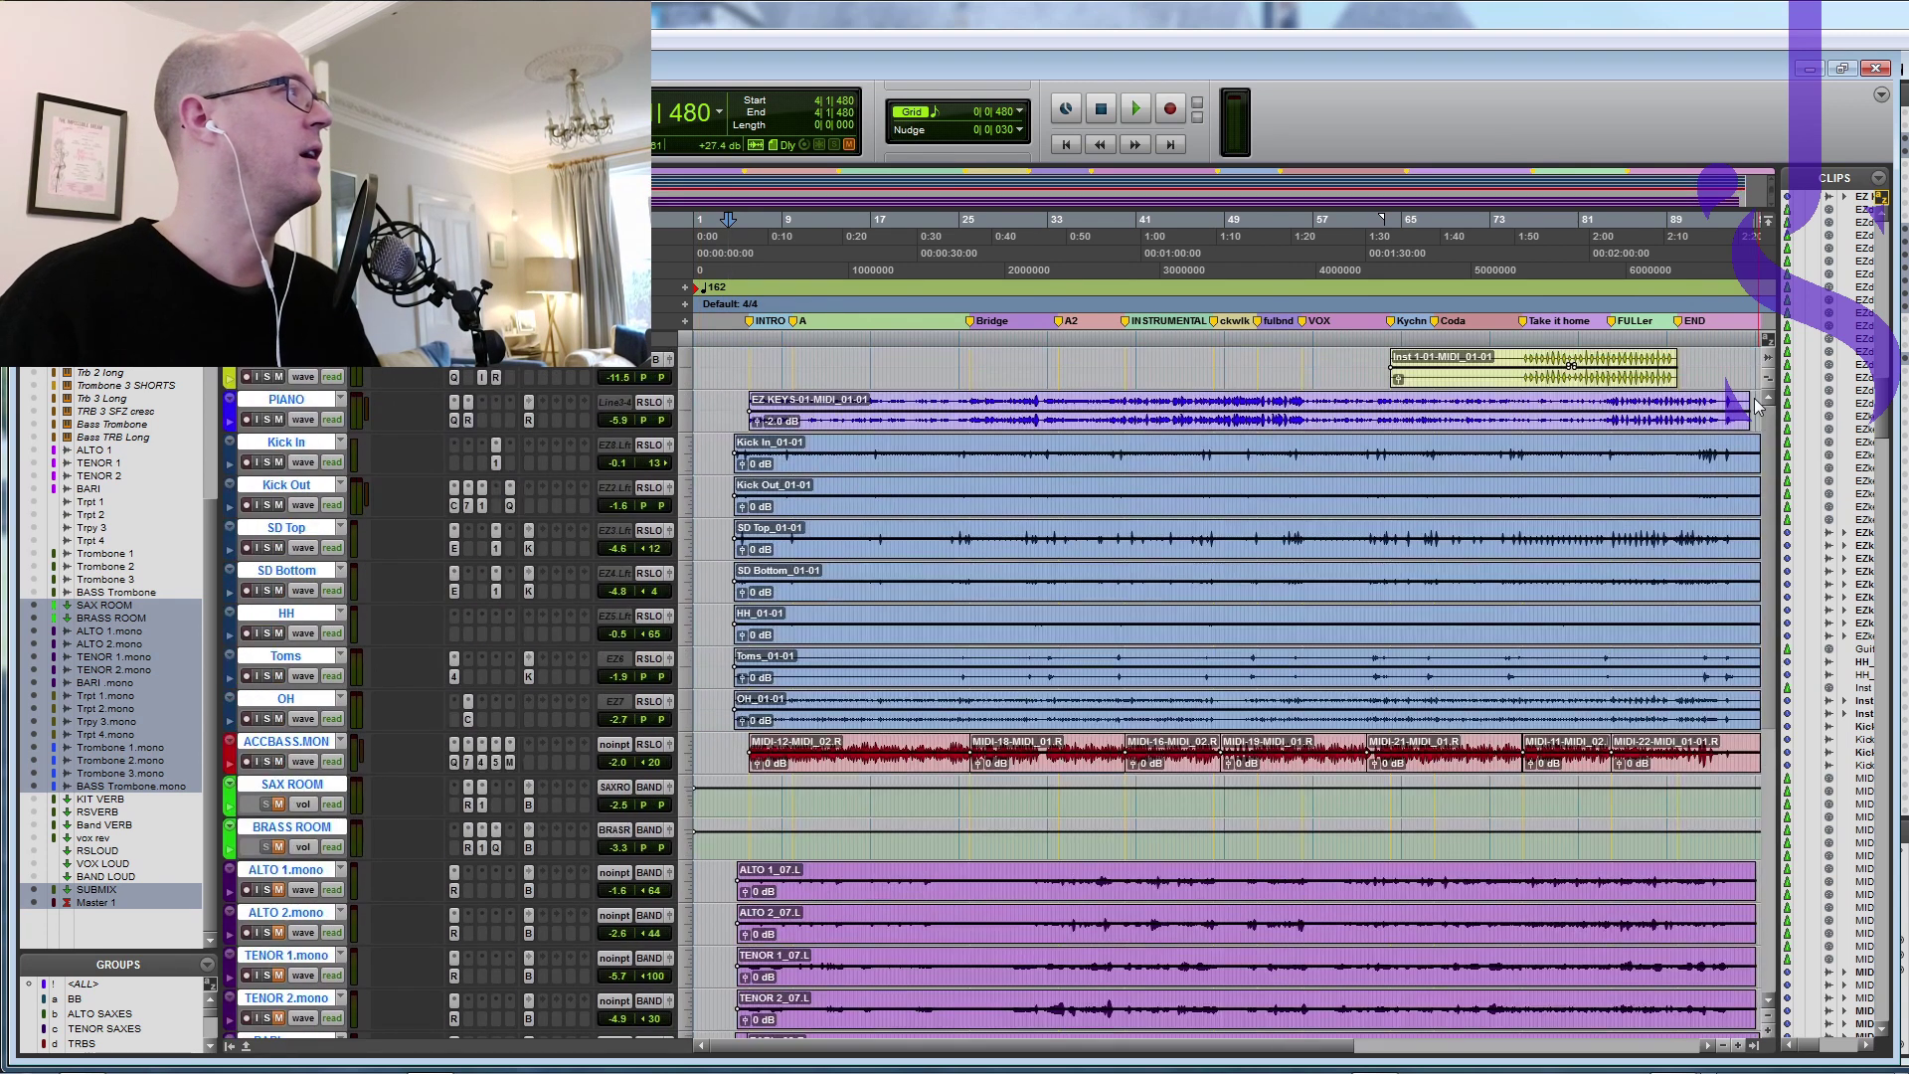
scroll(1770, 489, down, 1)
scroll(1769, 489, up, 2)
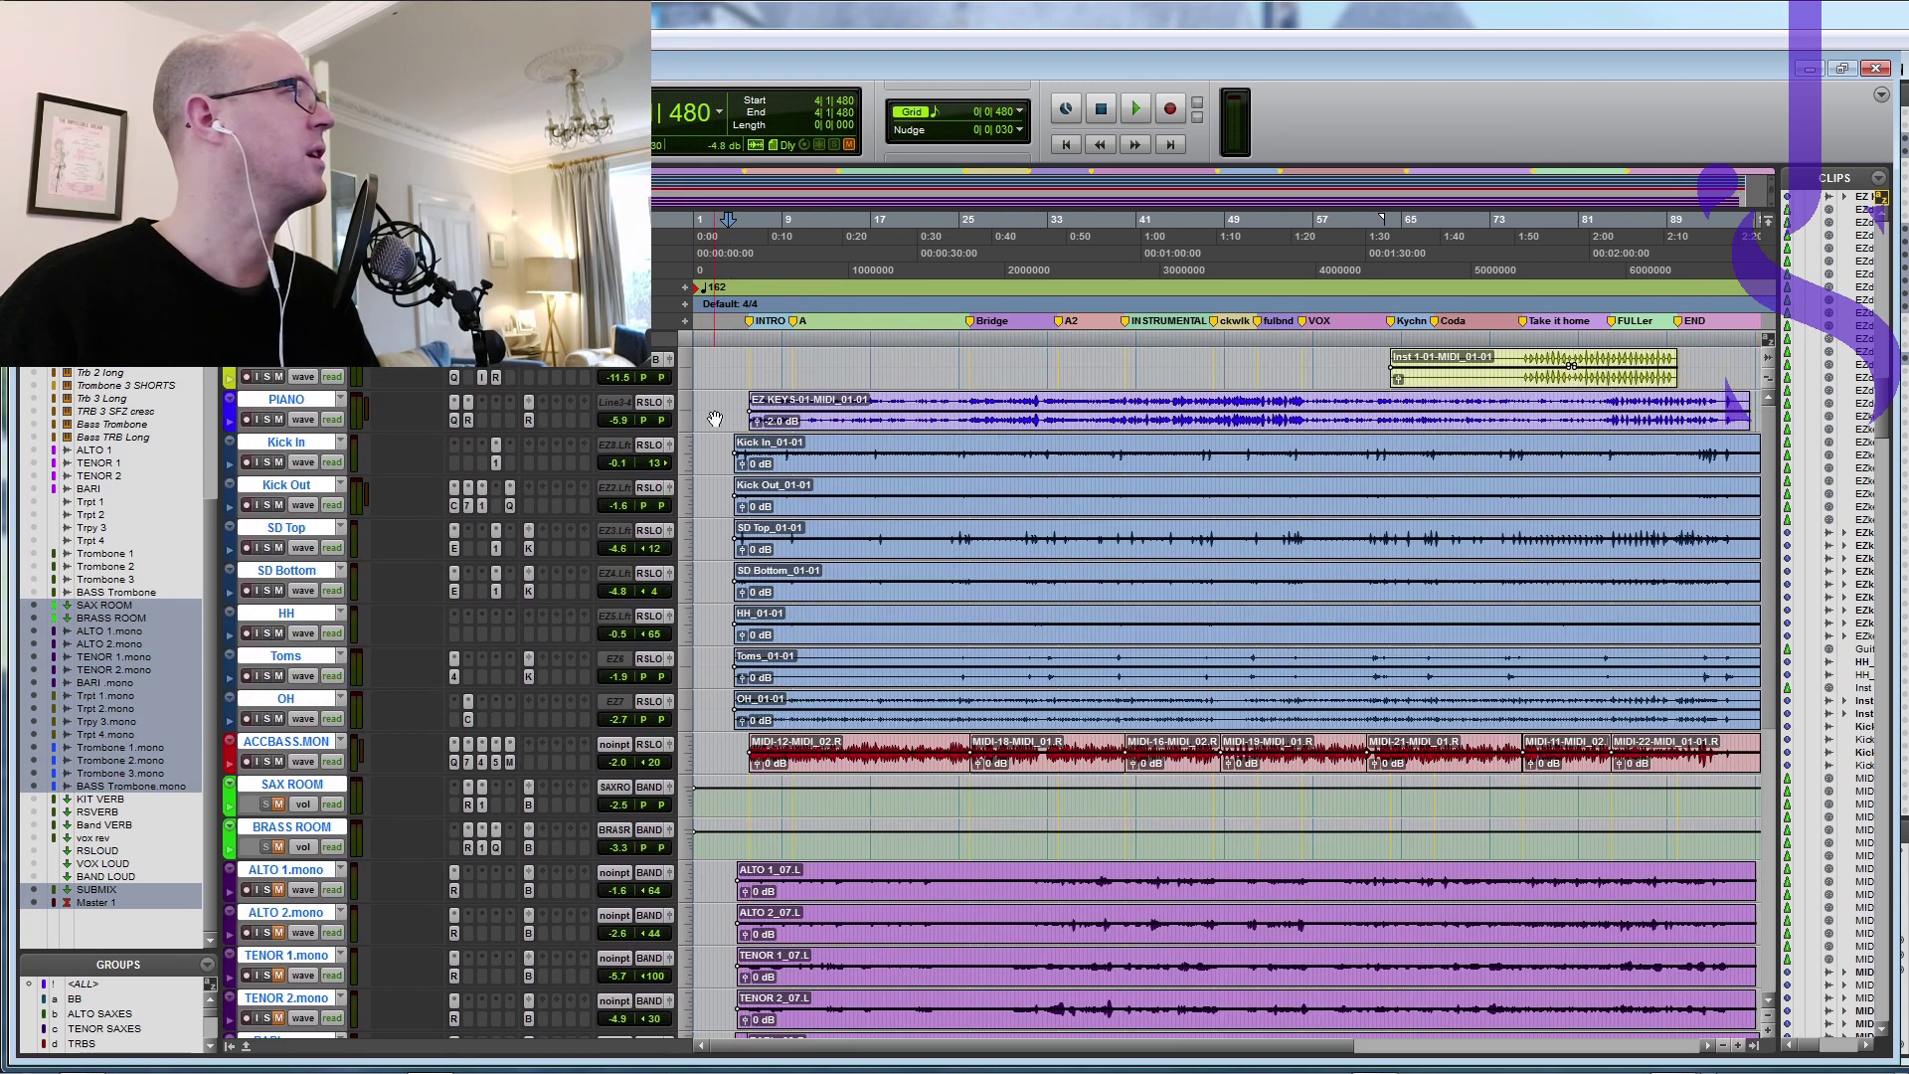
click(281, 370)
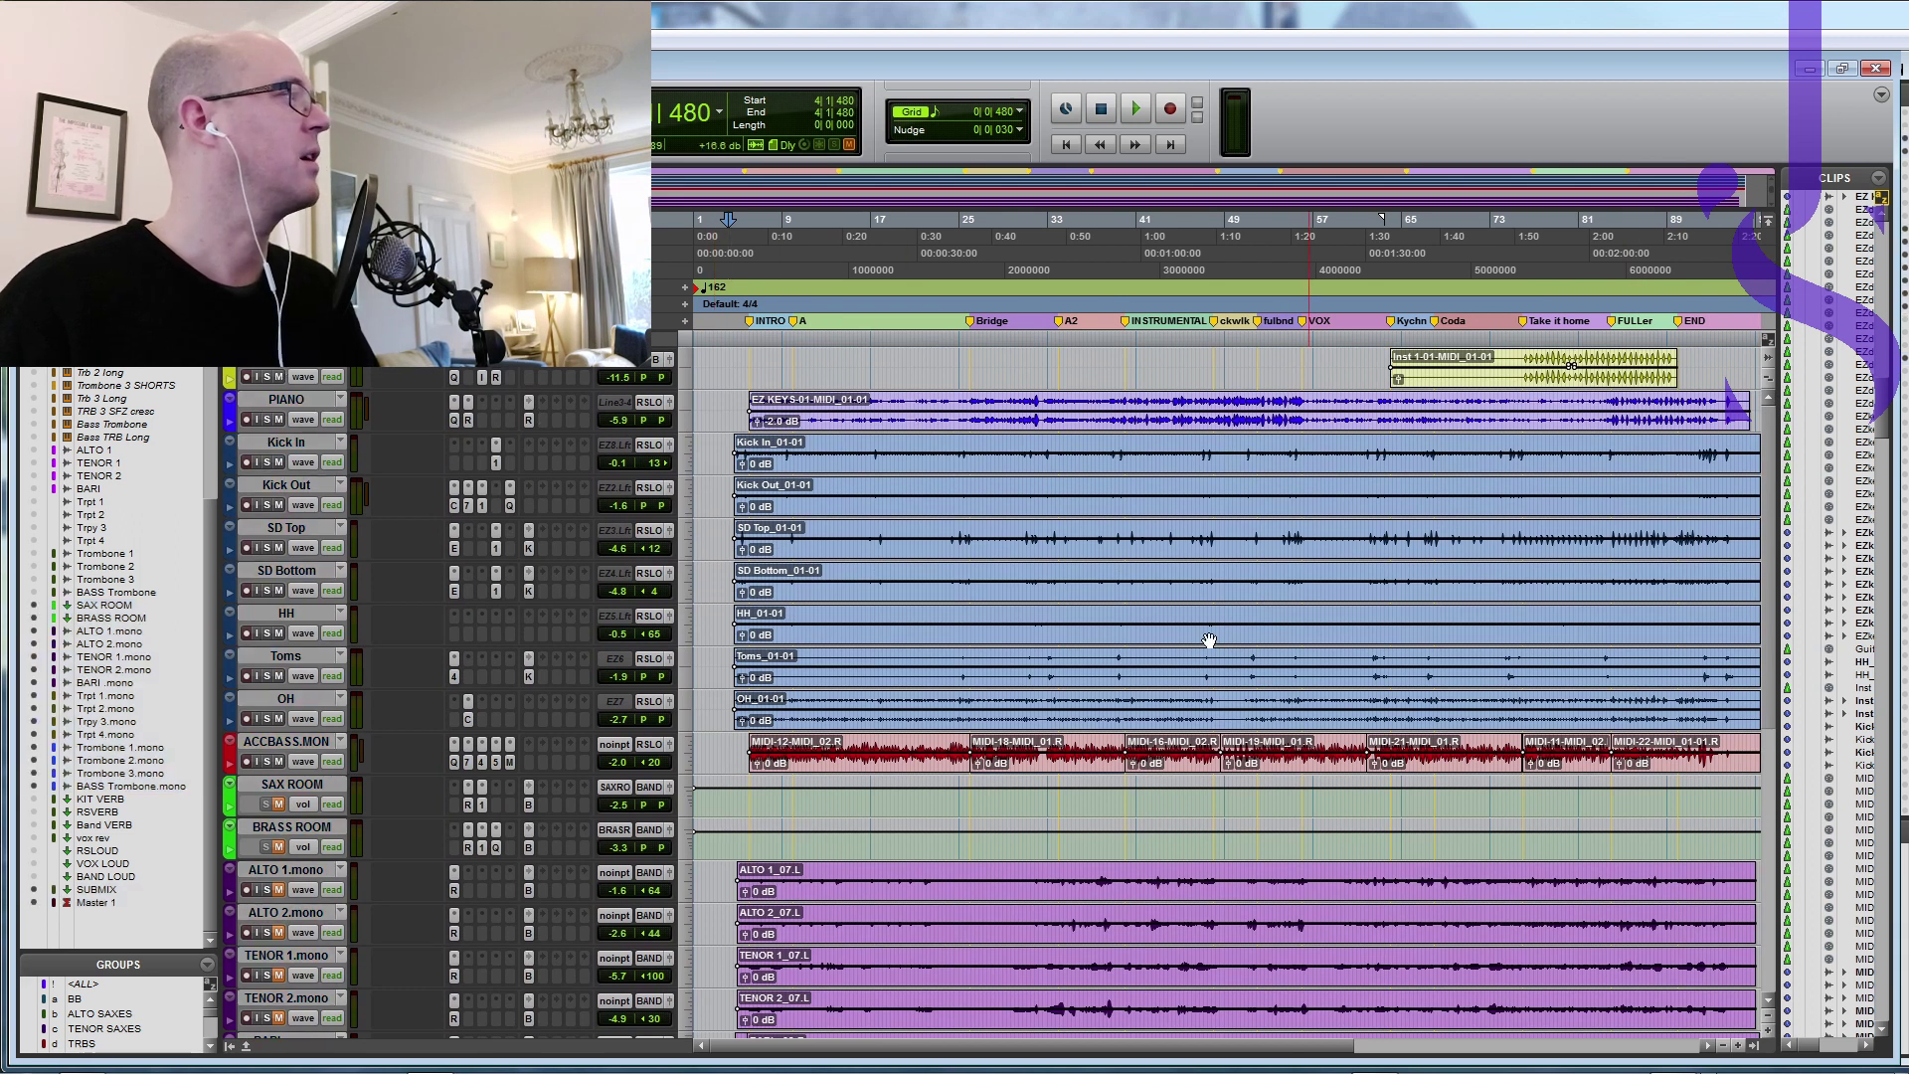
Step: Show the horn audio tracks down to Master 1, select all tracks, and return to the sax and trumpet tracks
scroll(1775, 596, down, 2)
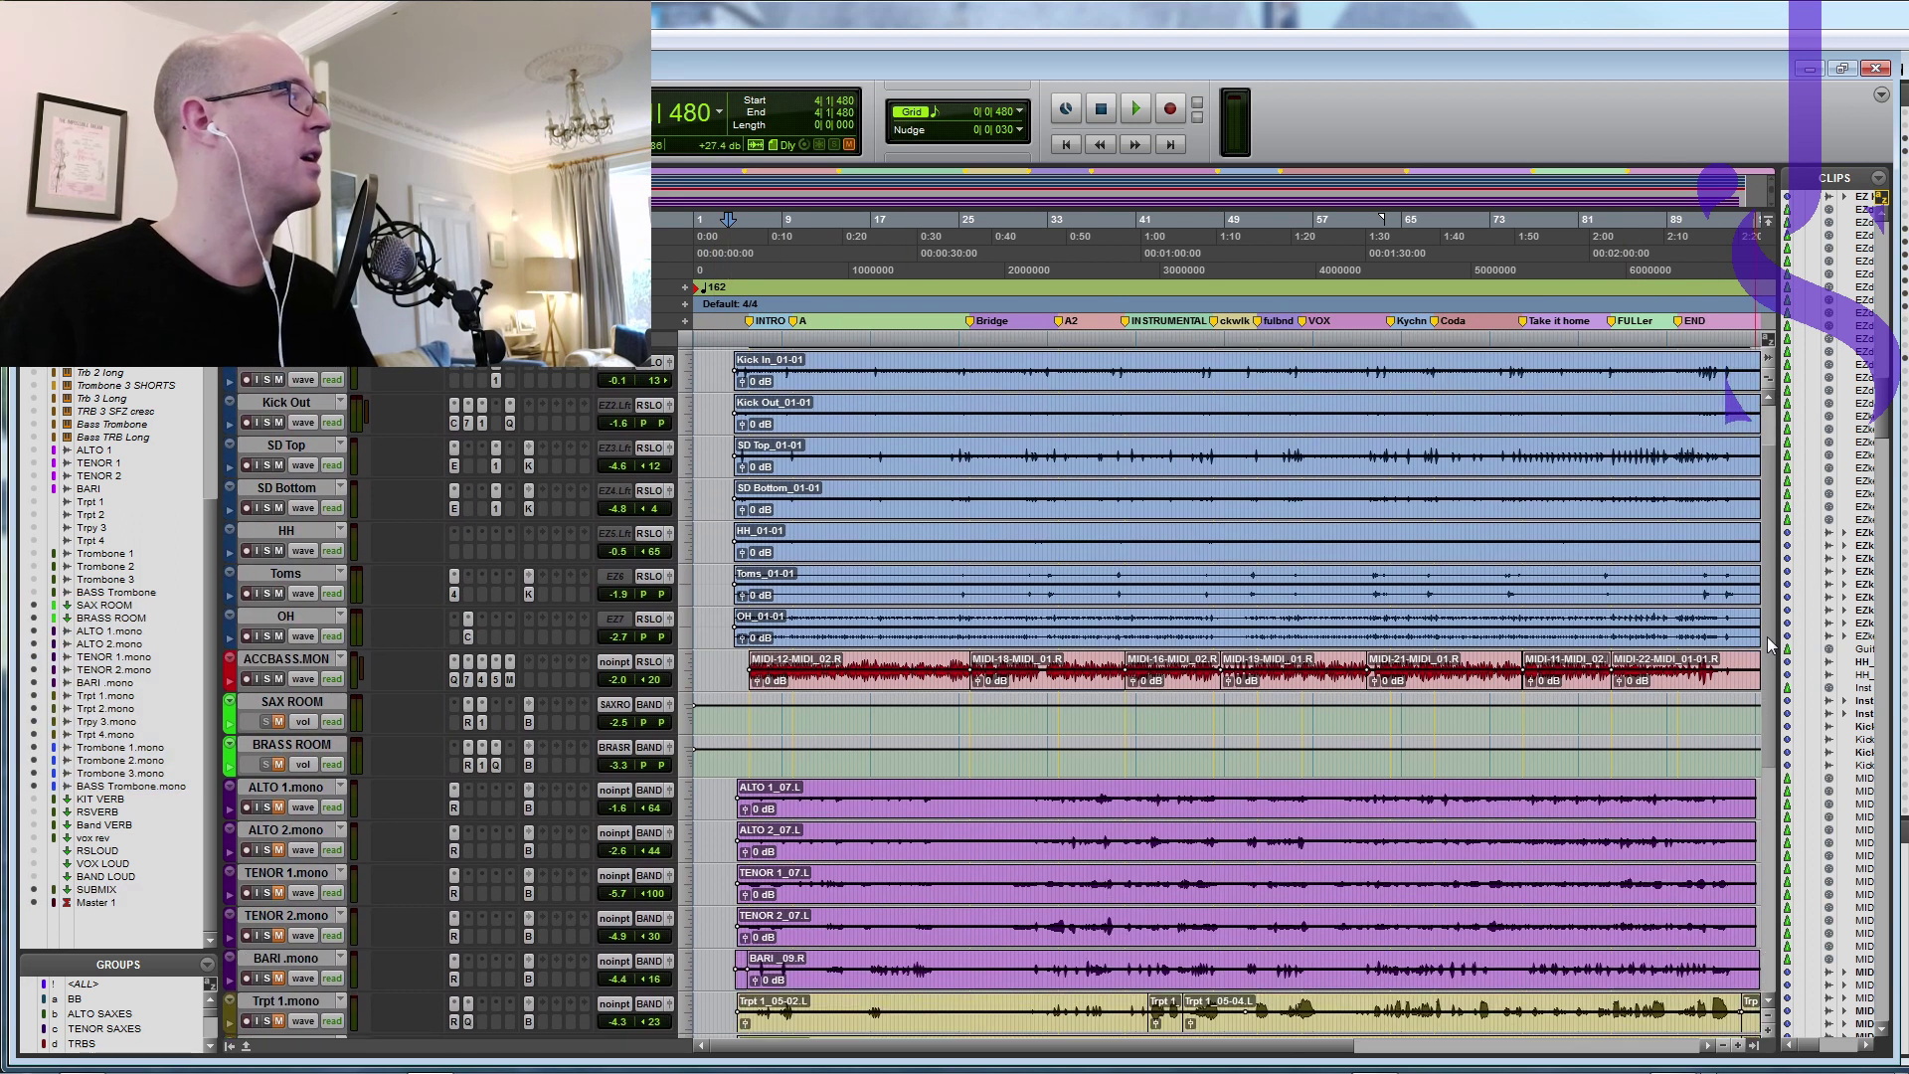
scroll(1770, 644, down, 6)
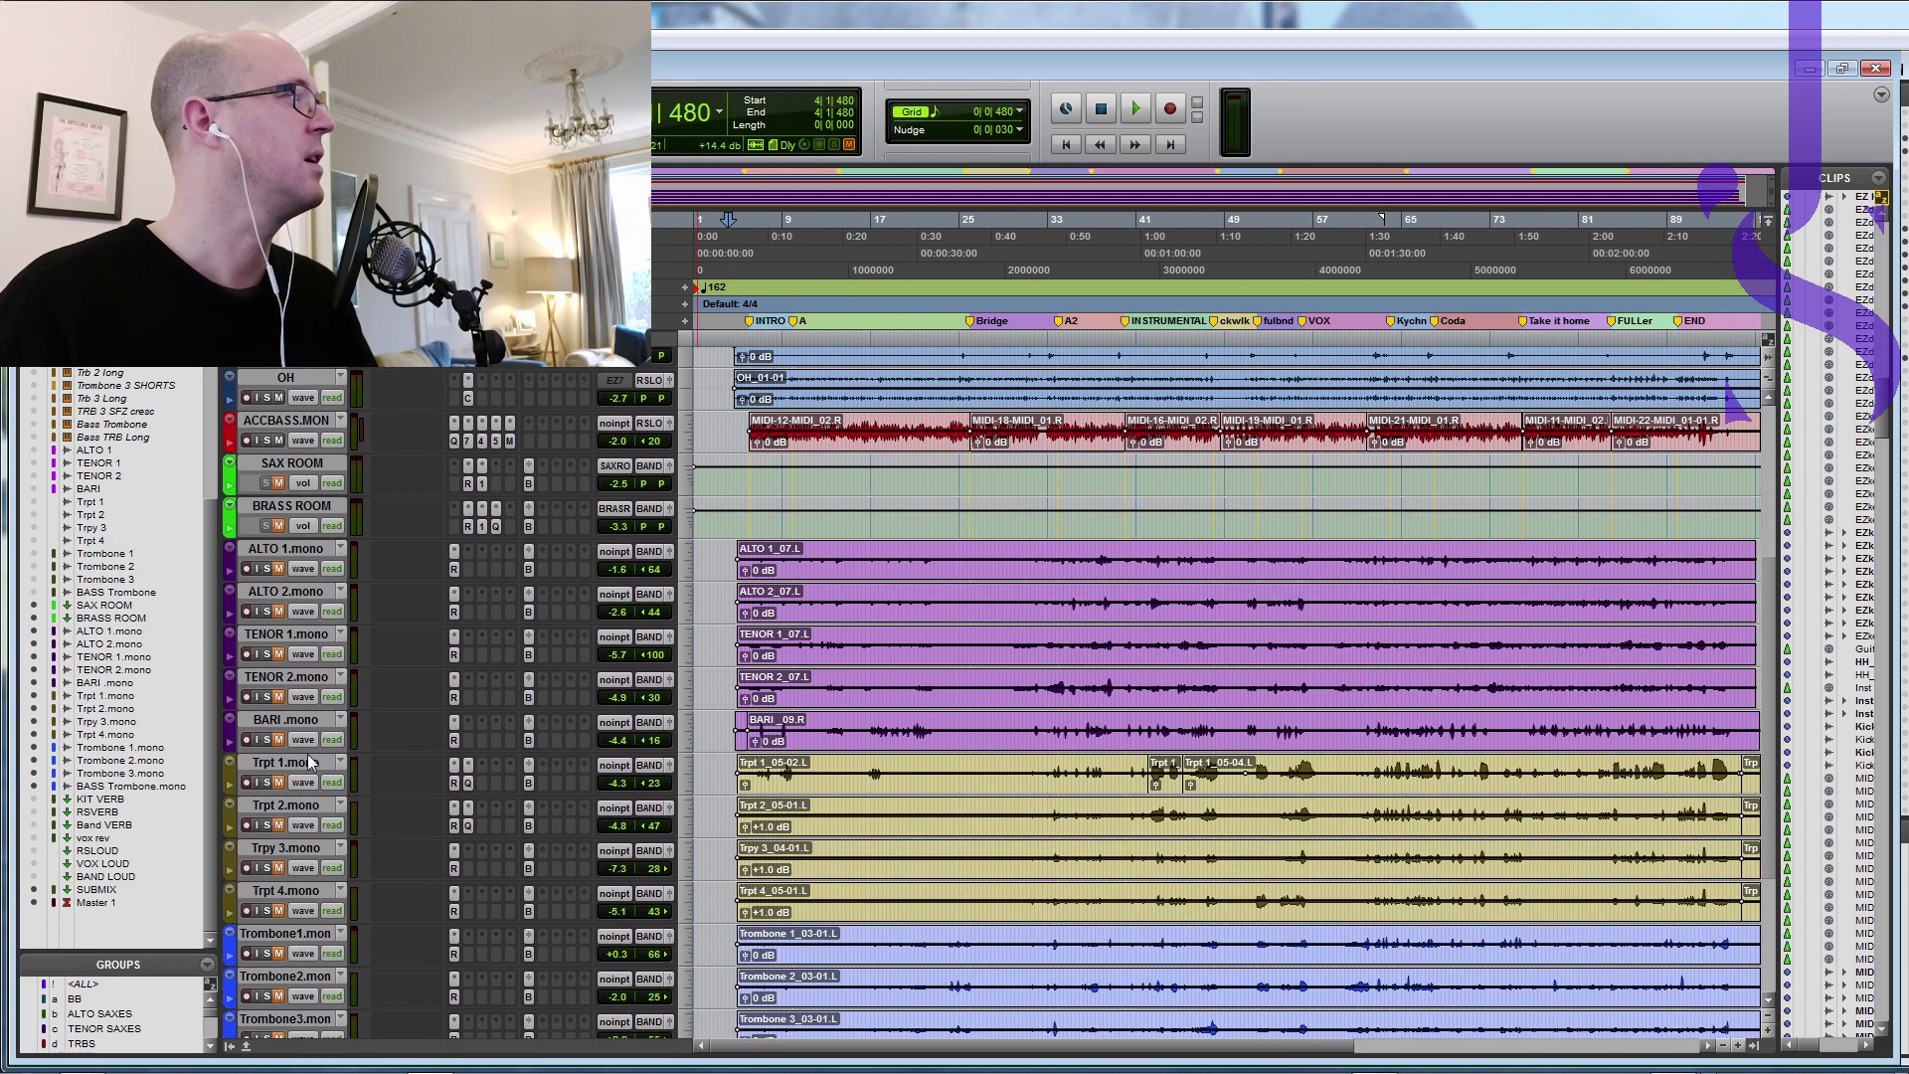
scroll(1778, 762, down, 6)
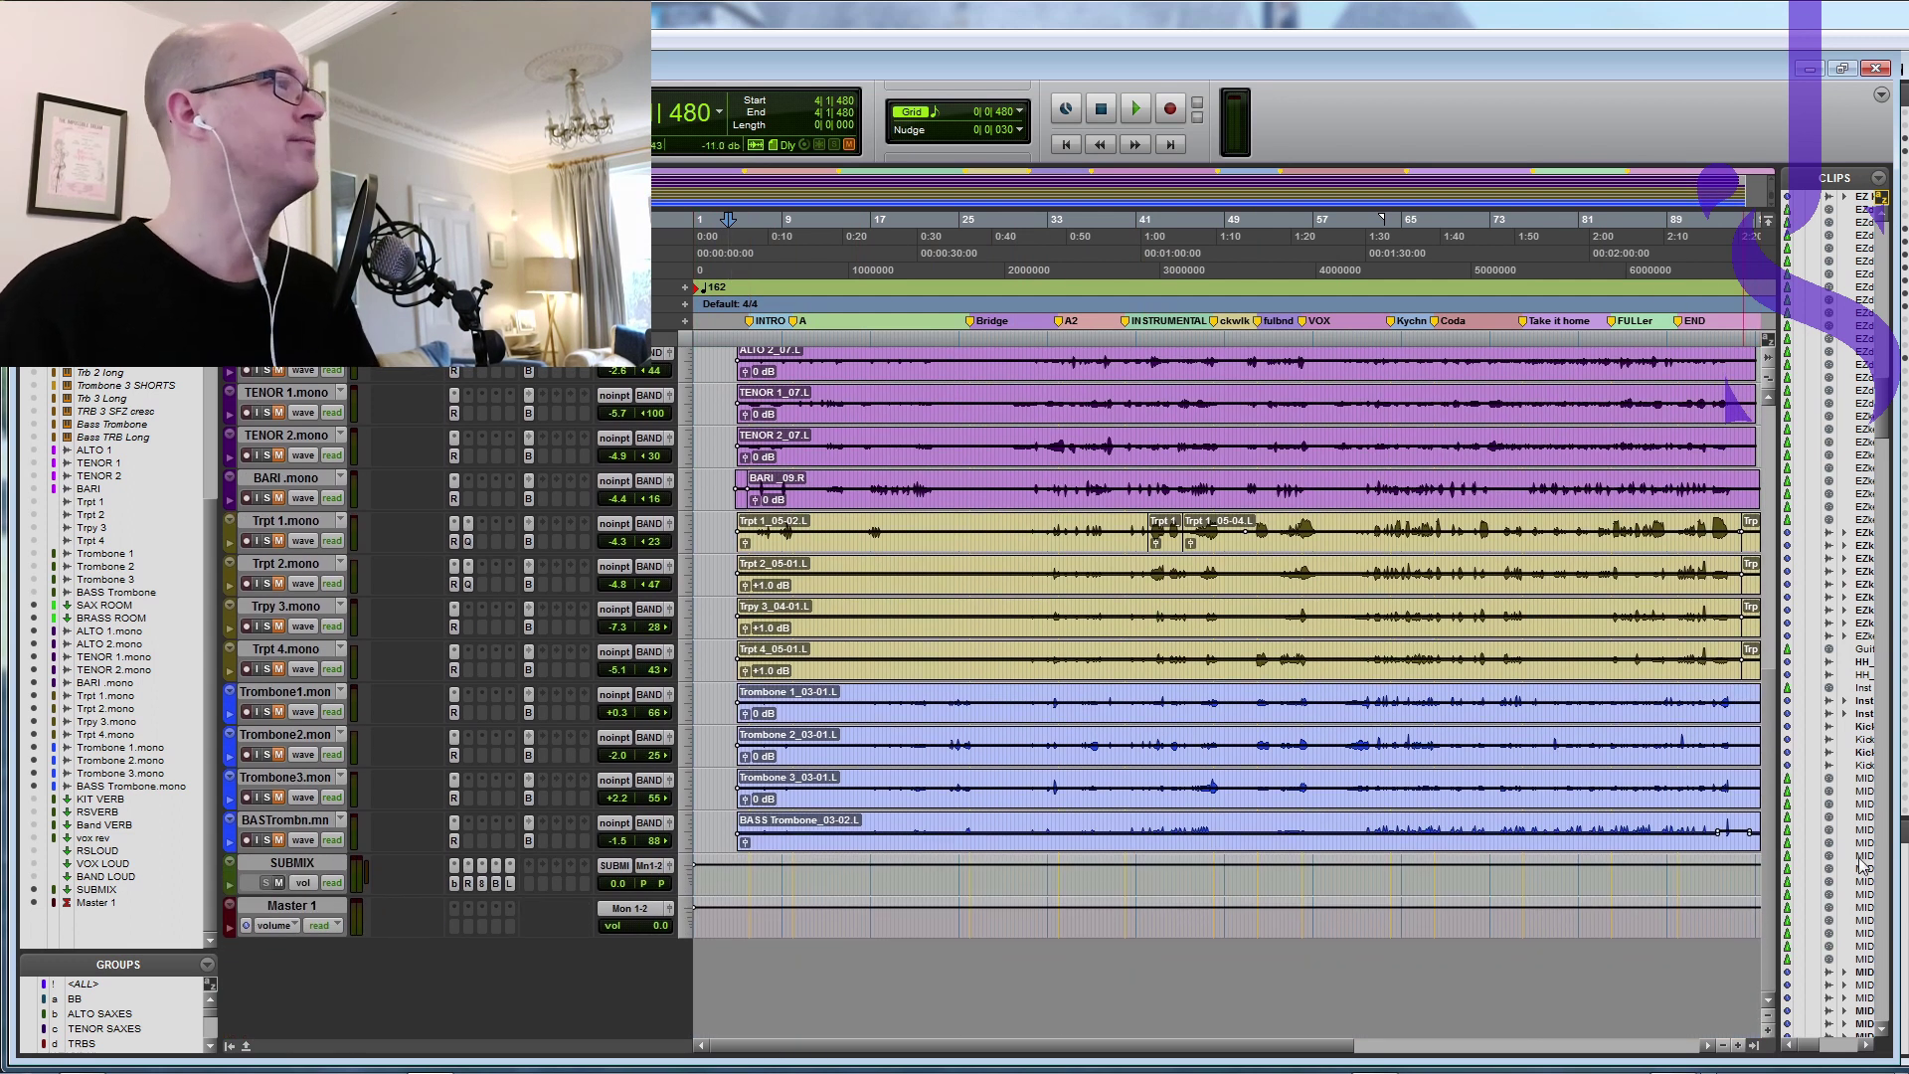
alt+click(285, 830)
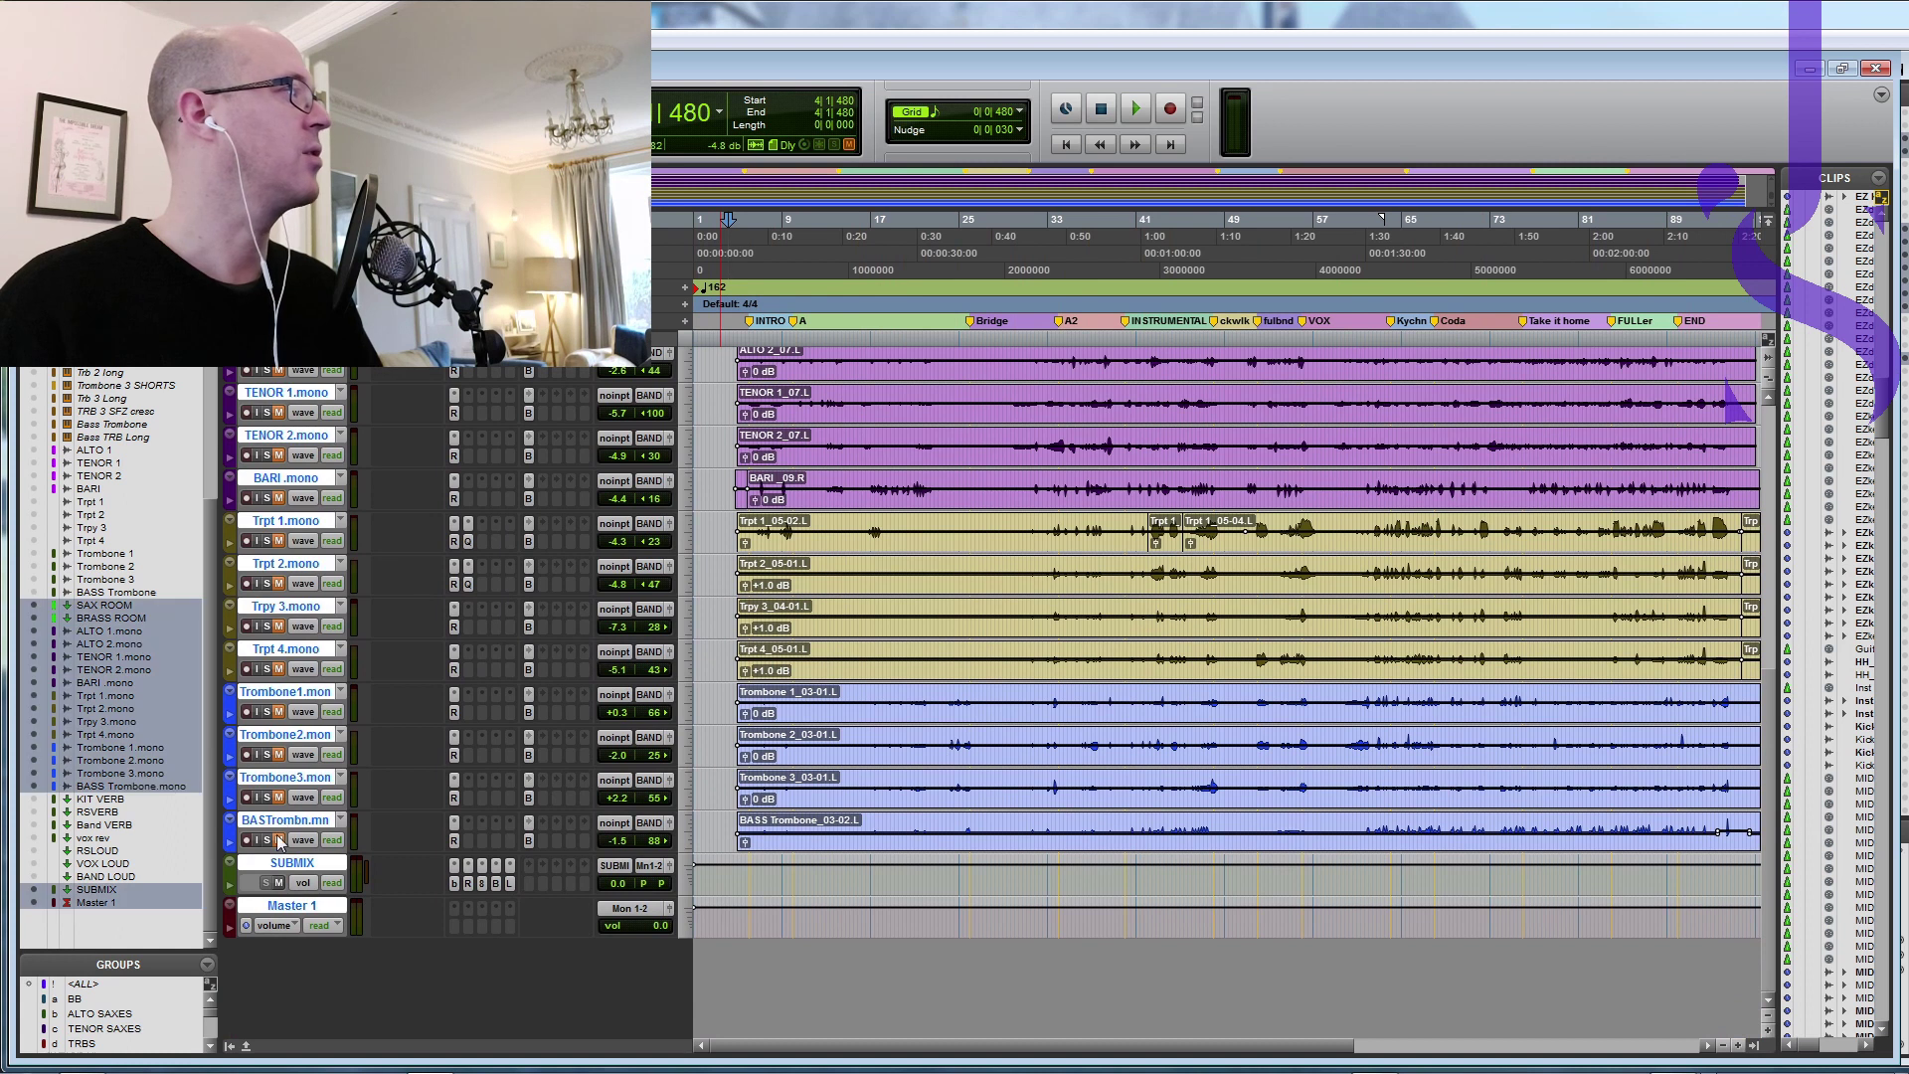
scroll(1780, 797, up, 7)
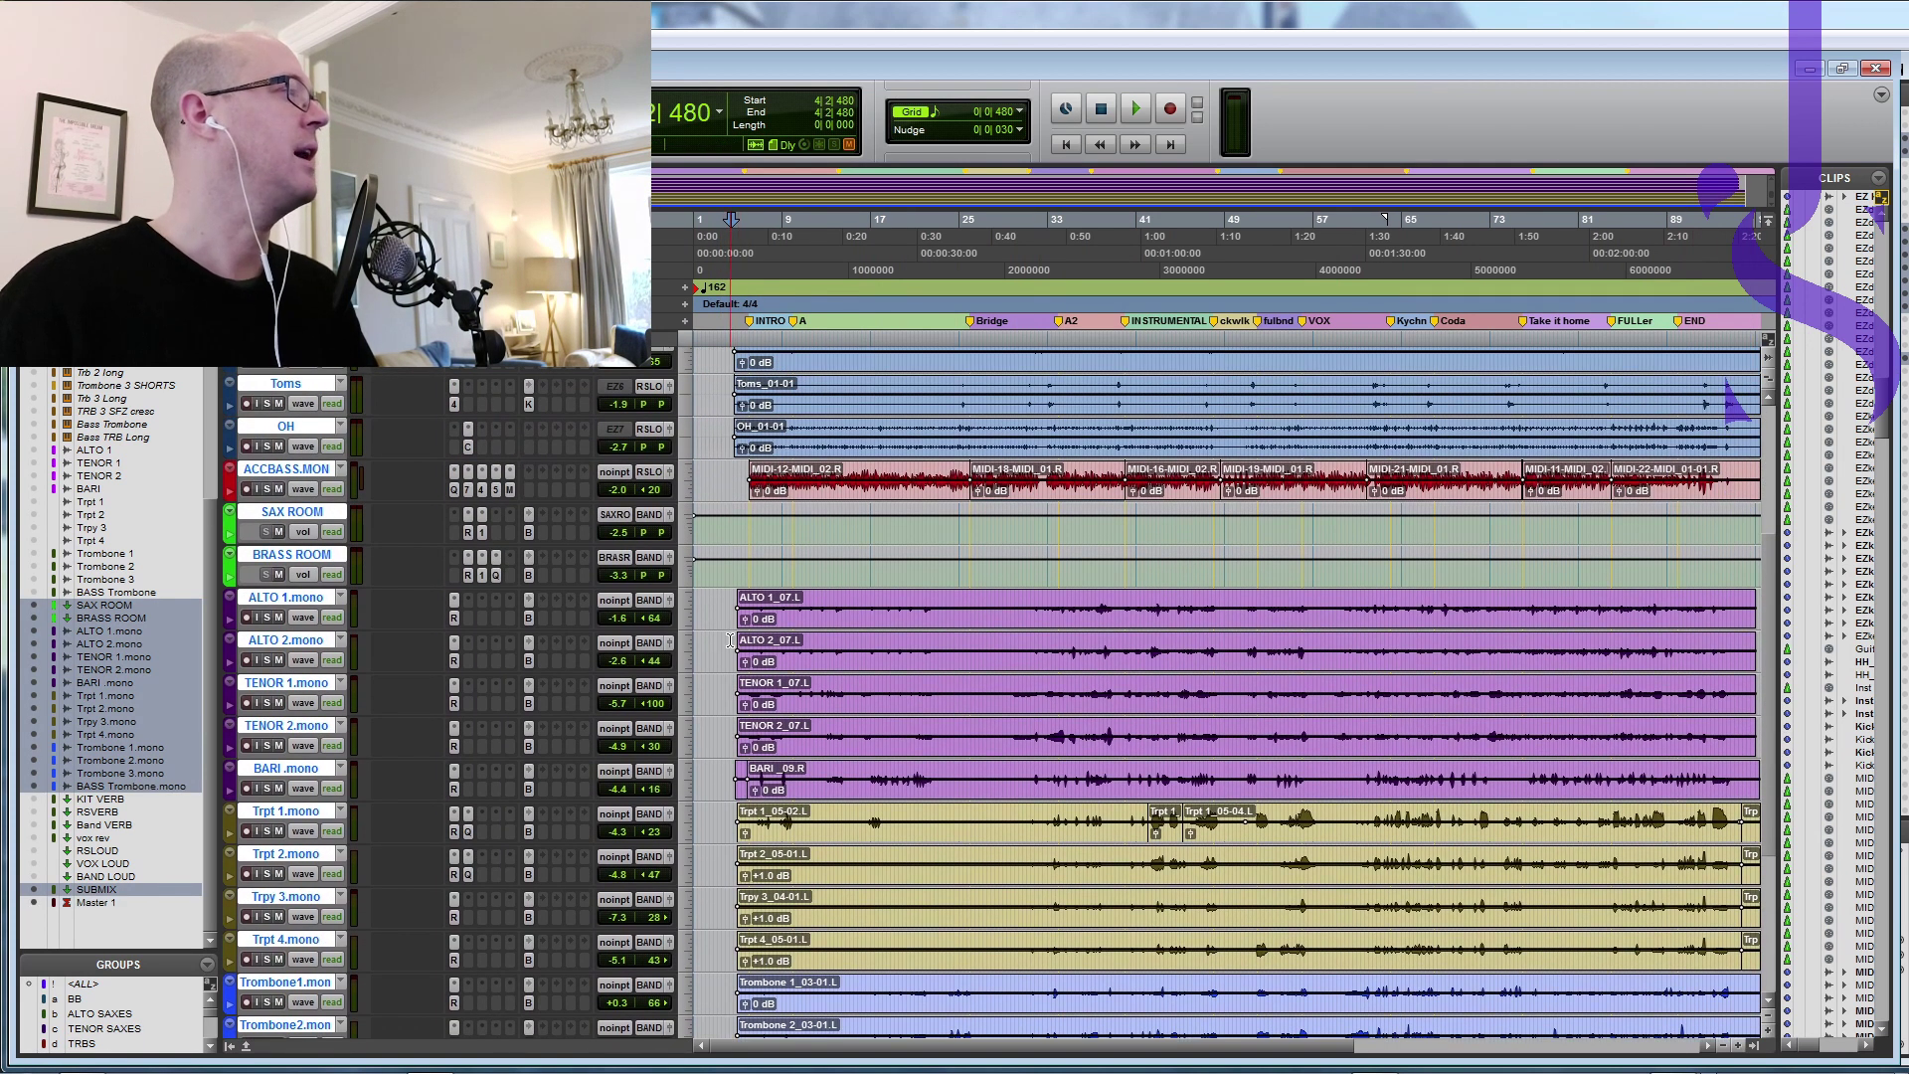
click(1618, 643)
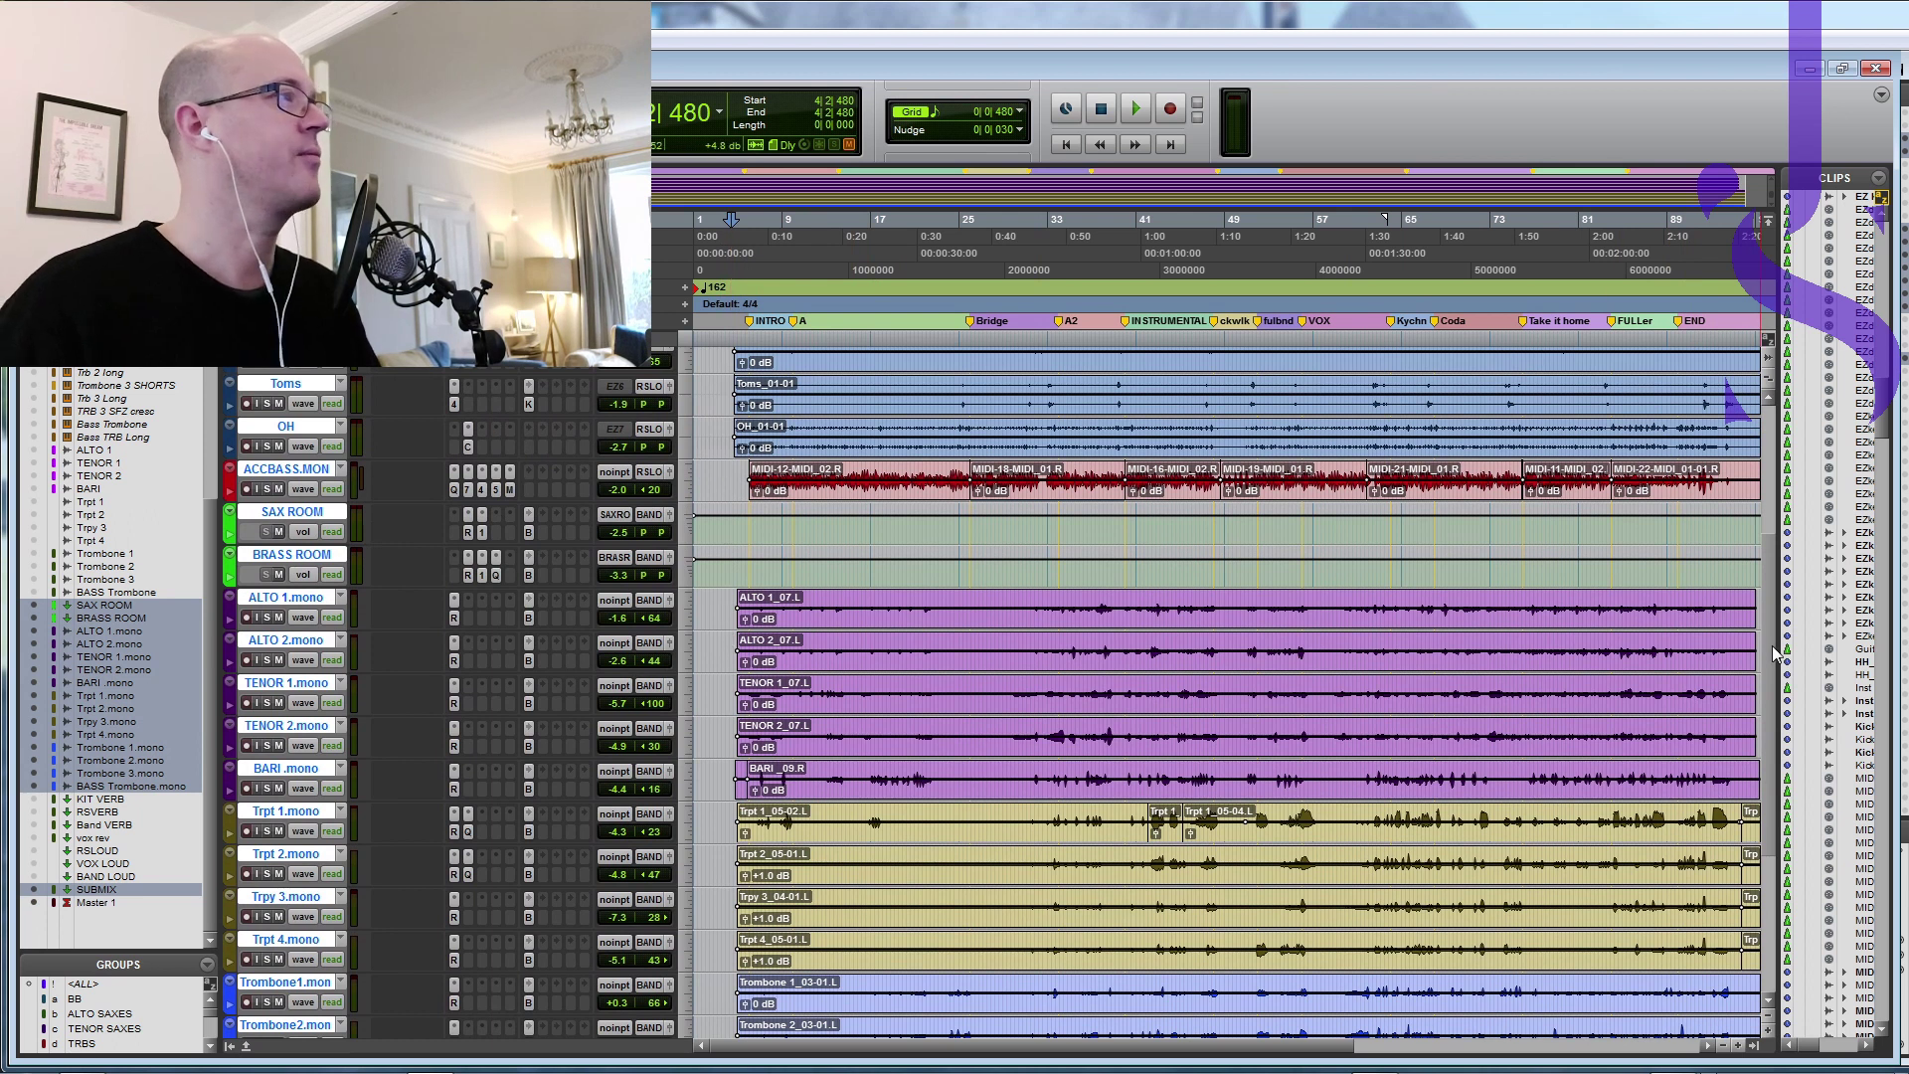
scroll(1217, 791, up, 1)
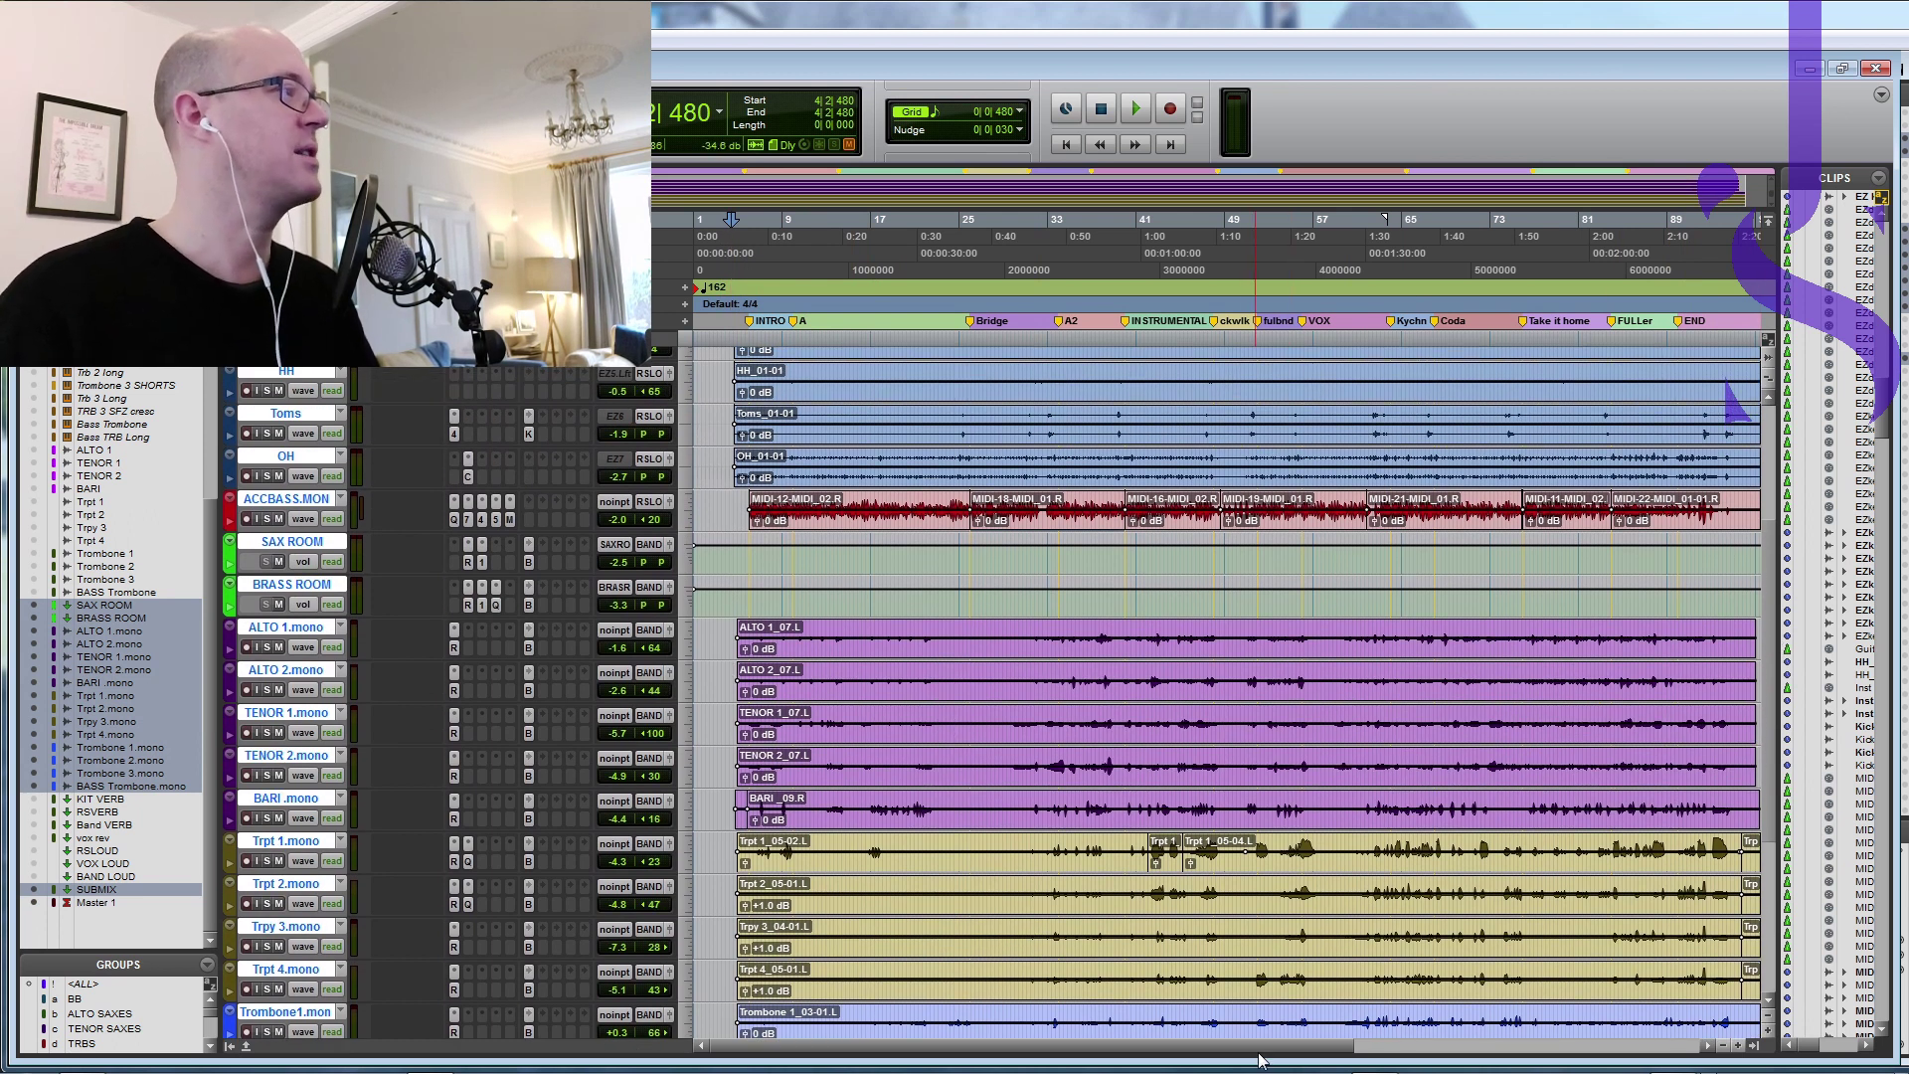
Step: Shrink all track heights to fit the full band on screen, and play with ALTO 1.mono soloed from 13|2|480
key(ctrl+bracketleft)
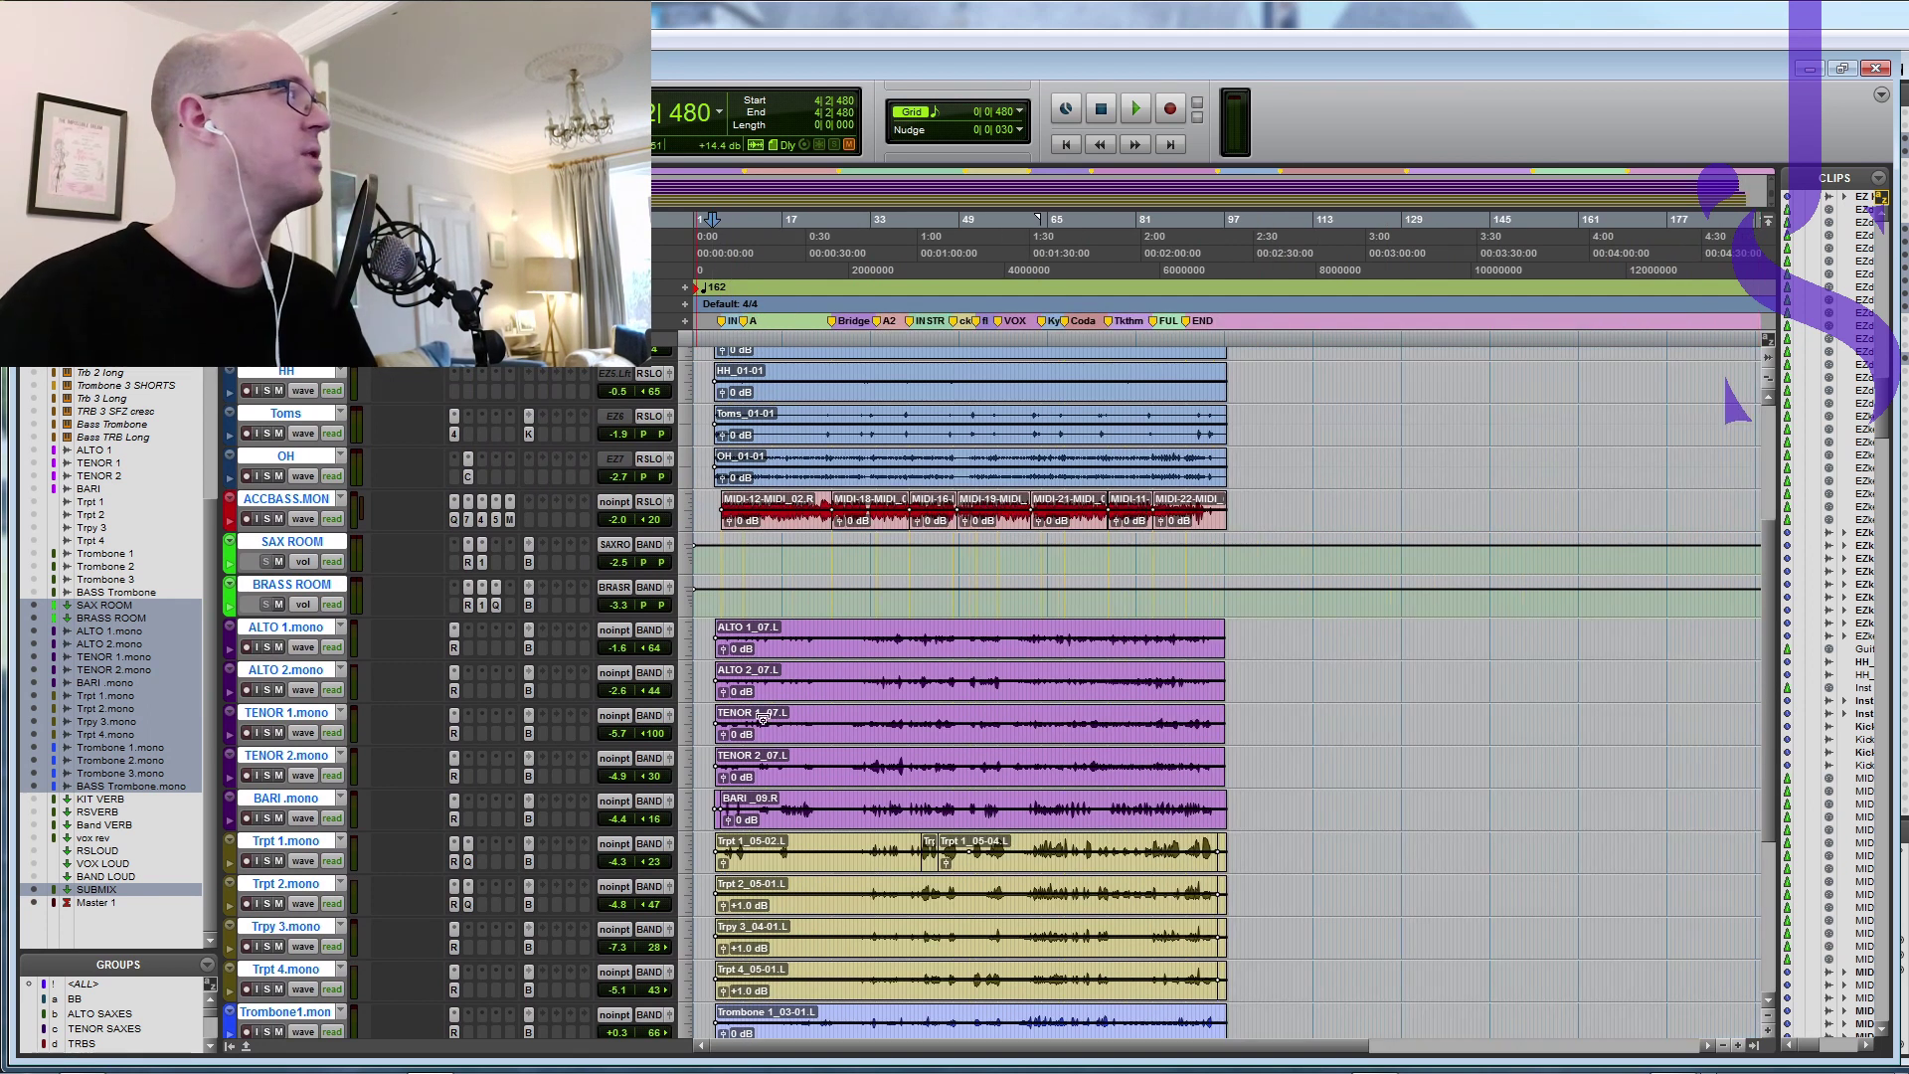
key(ctrl+alt+Down)
click(715, 343)
click(716, 343)
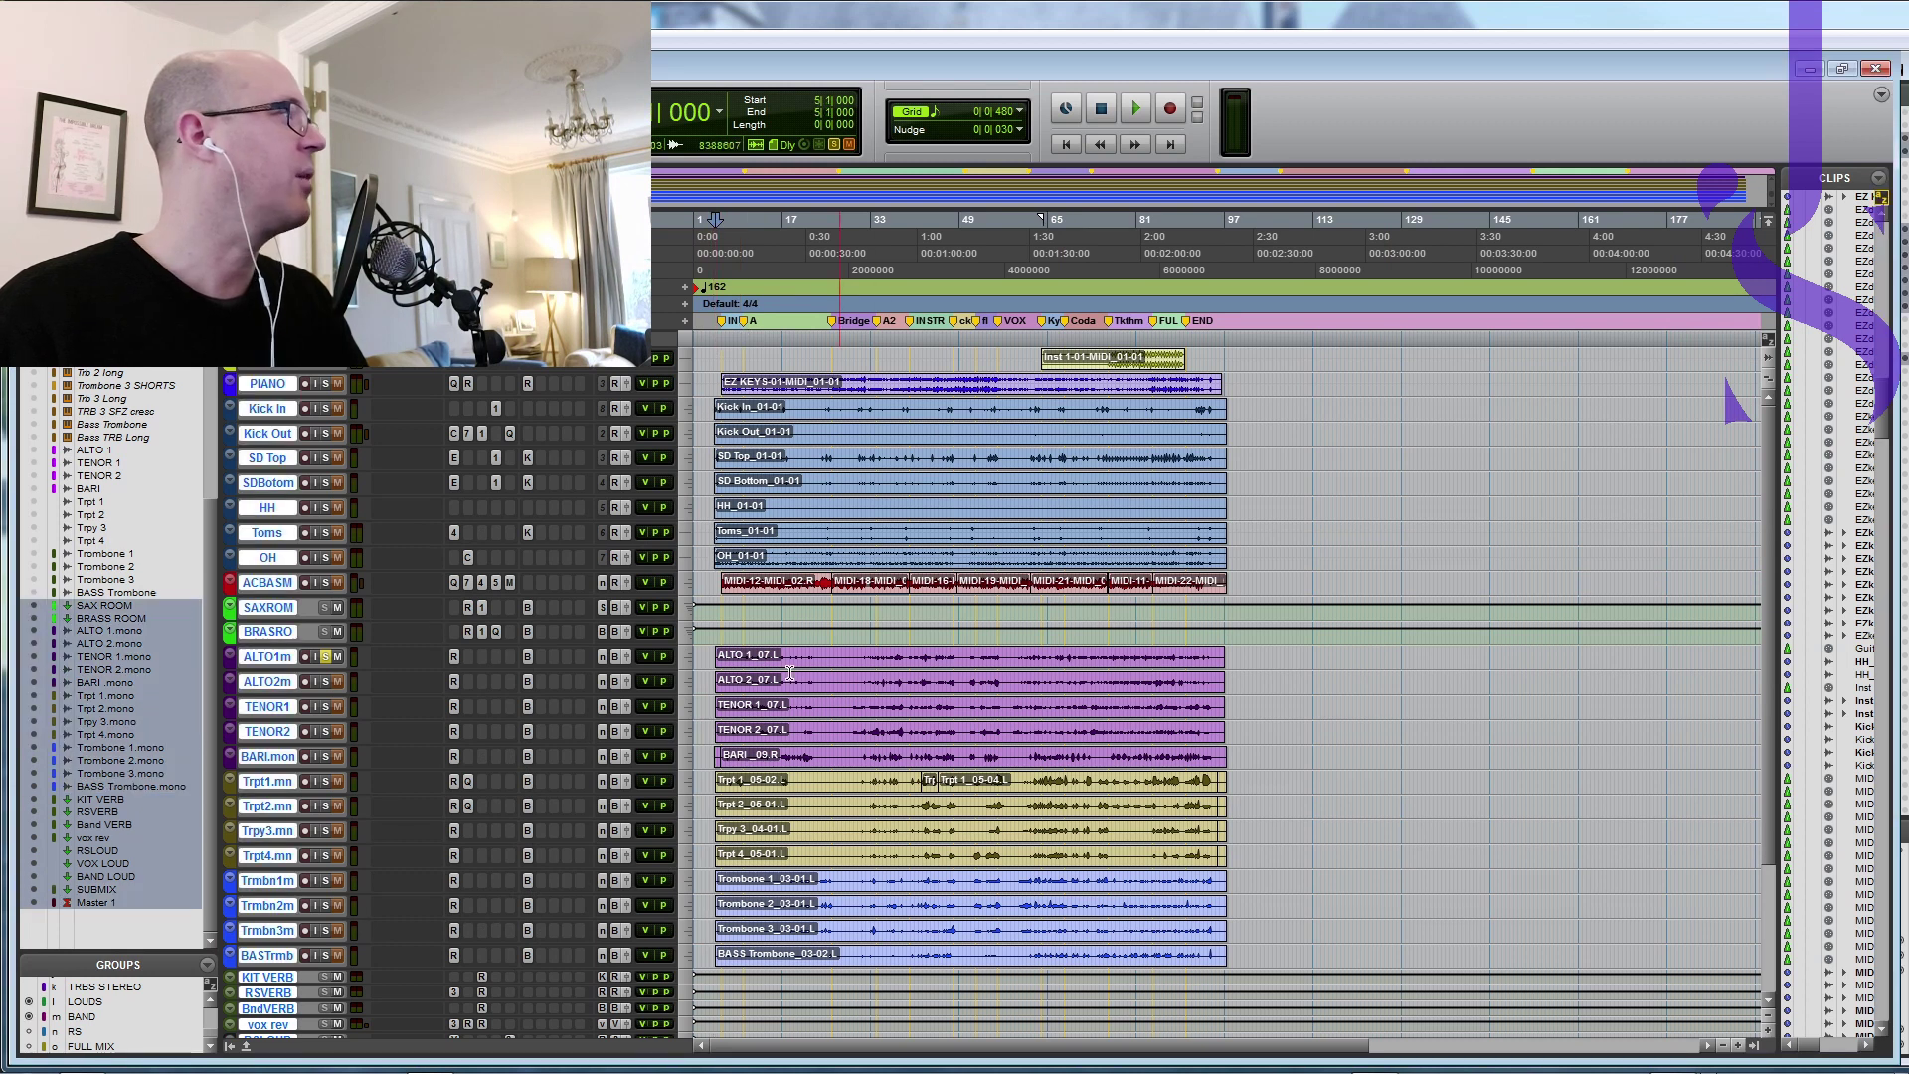
click(770, 372)
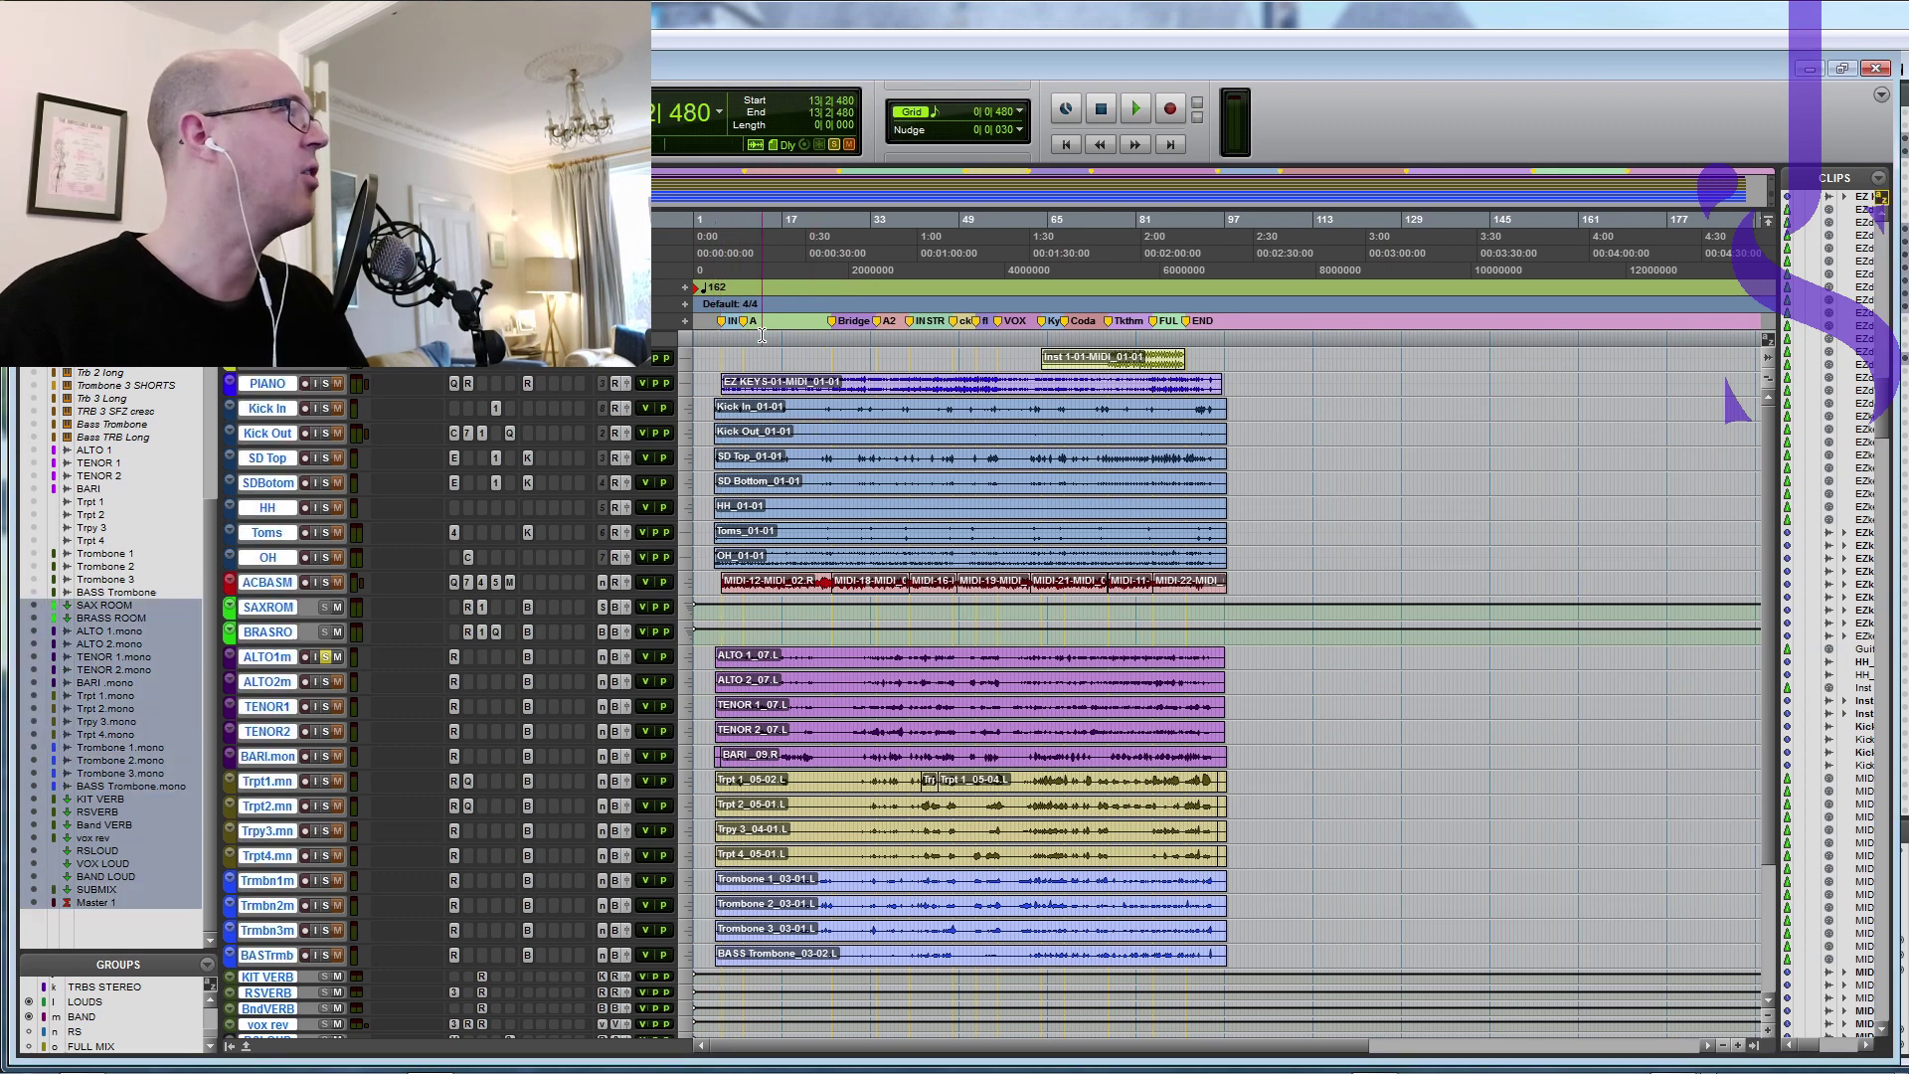
key(space)
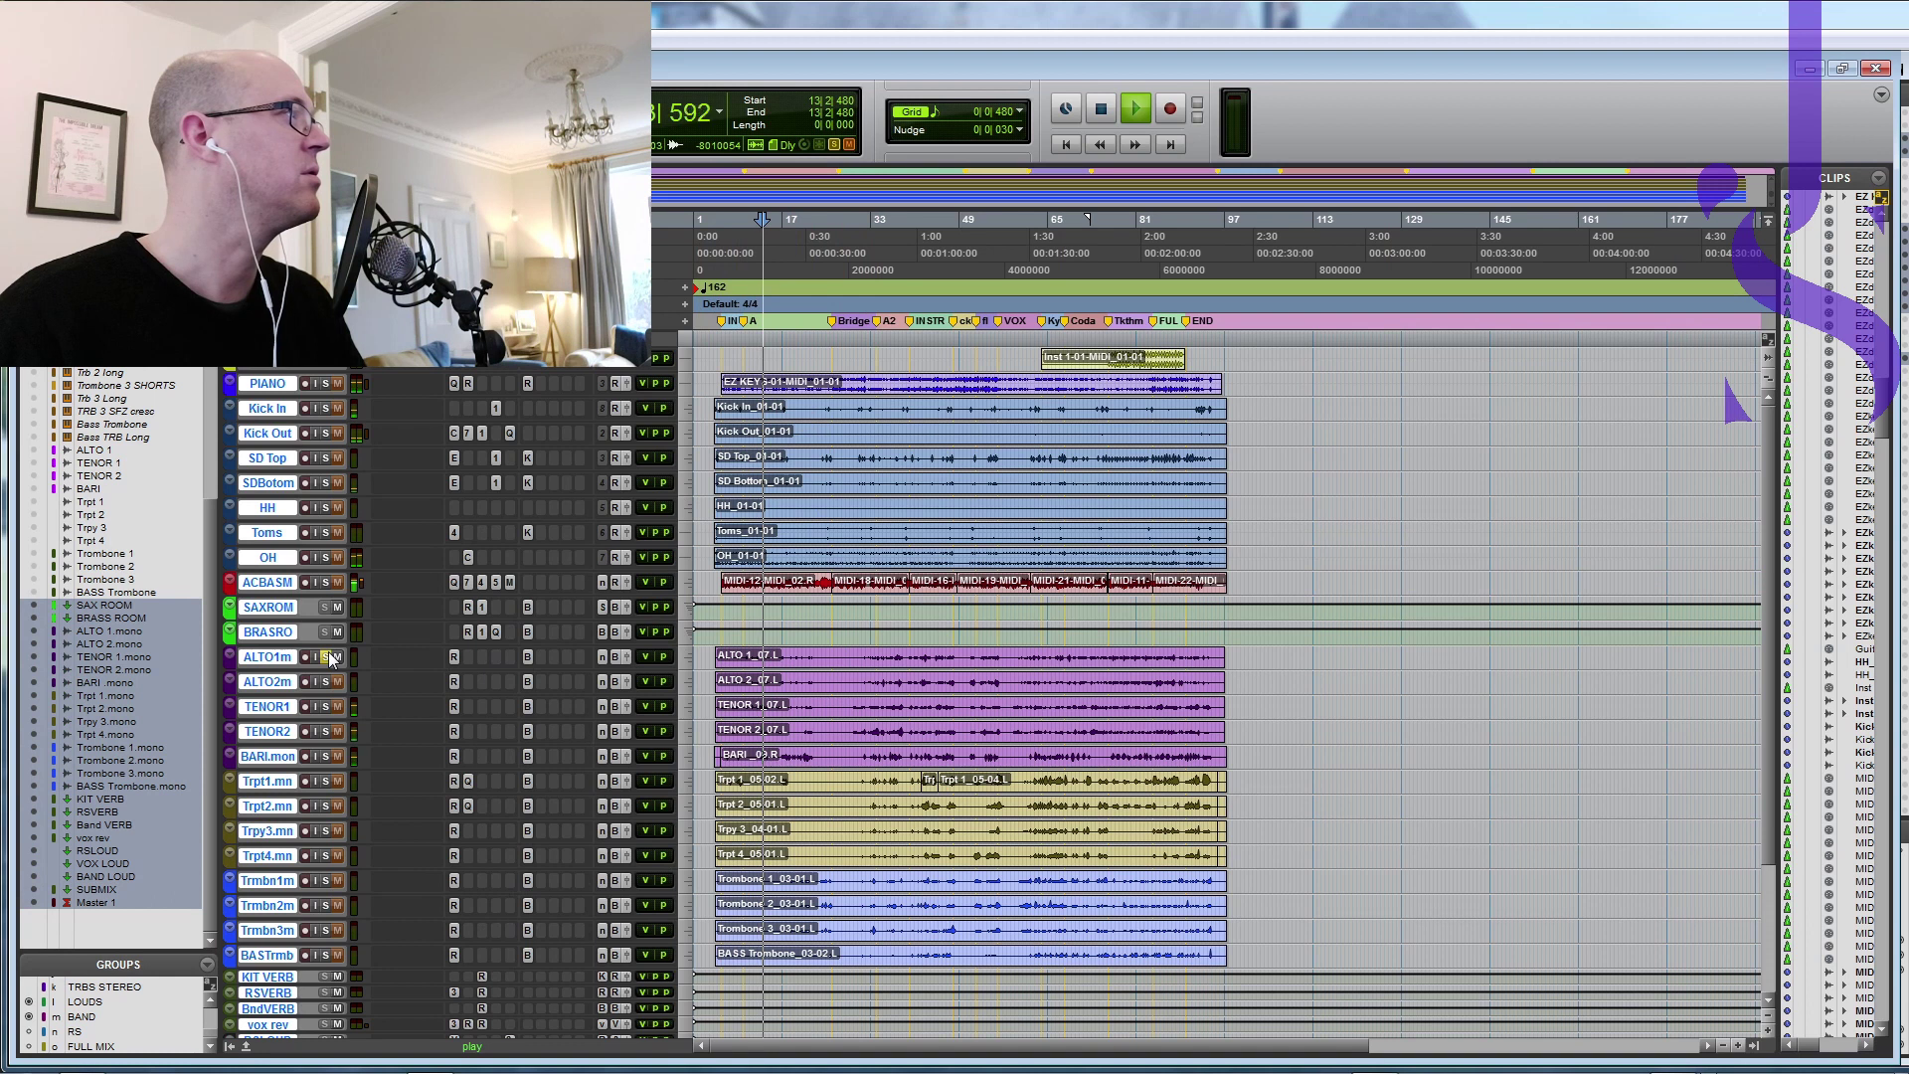
Step: Enlarge the displayed waveforms, select 34|2|480 to 40|1|000 across the tracks, and loop playback of that range
key(ctrl+bracketright)
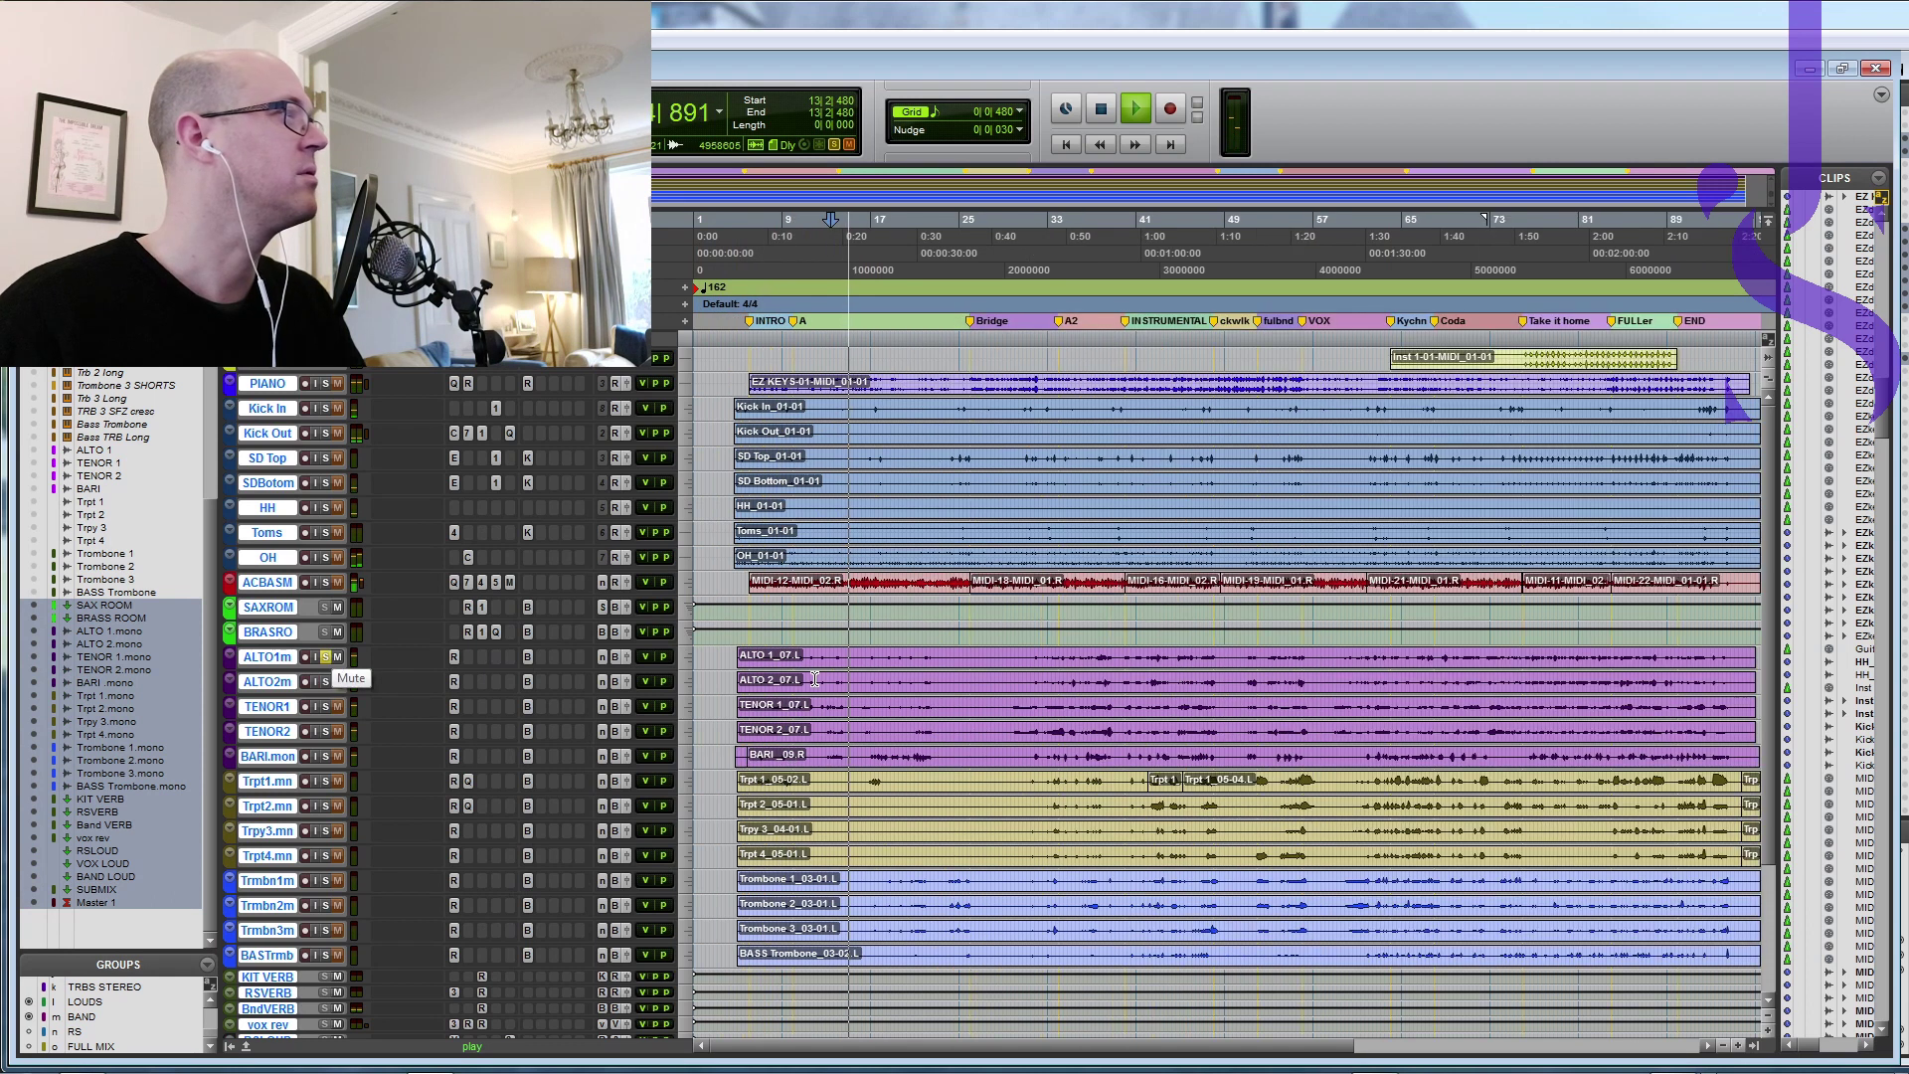
key(ctrl+alt+bracketright)
key(space)
drag(1059, 341, 1124, 498)
key(space)
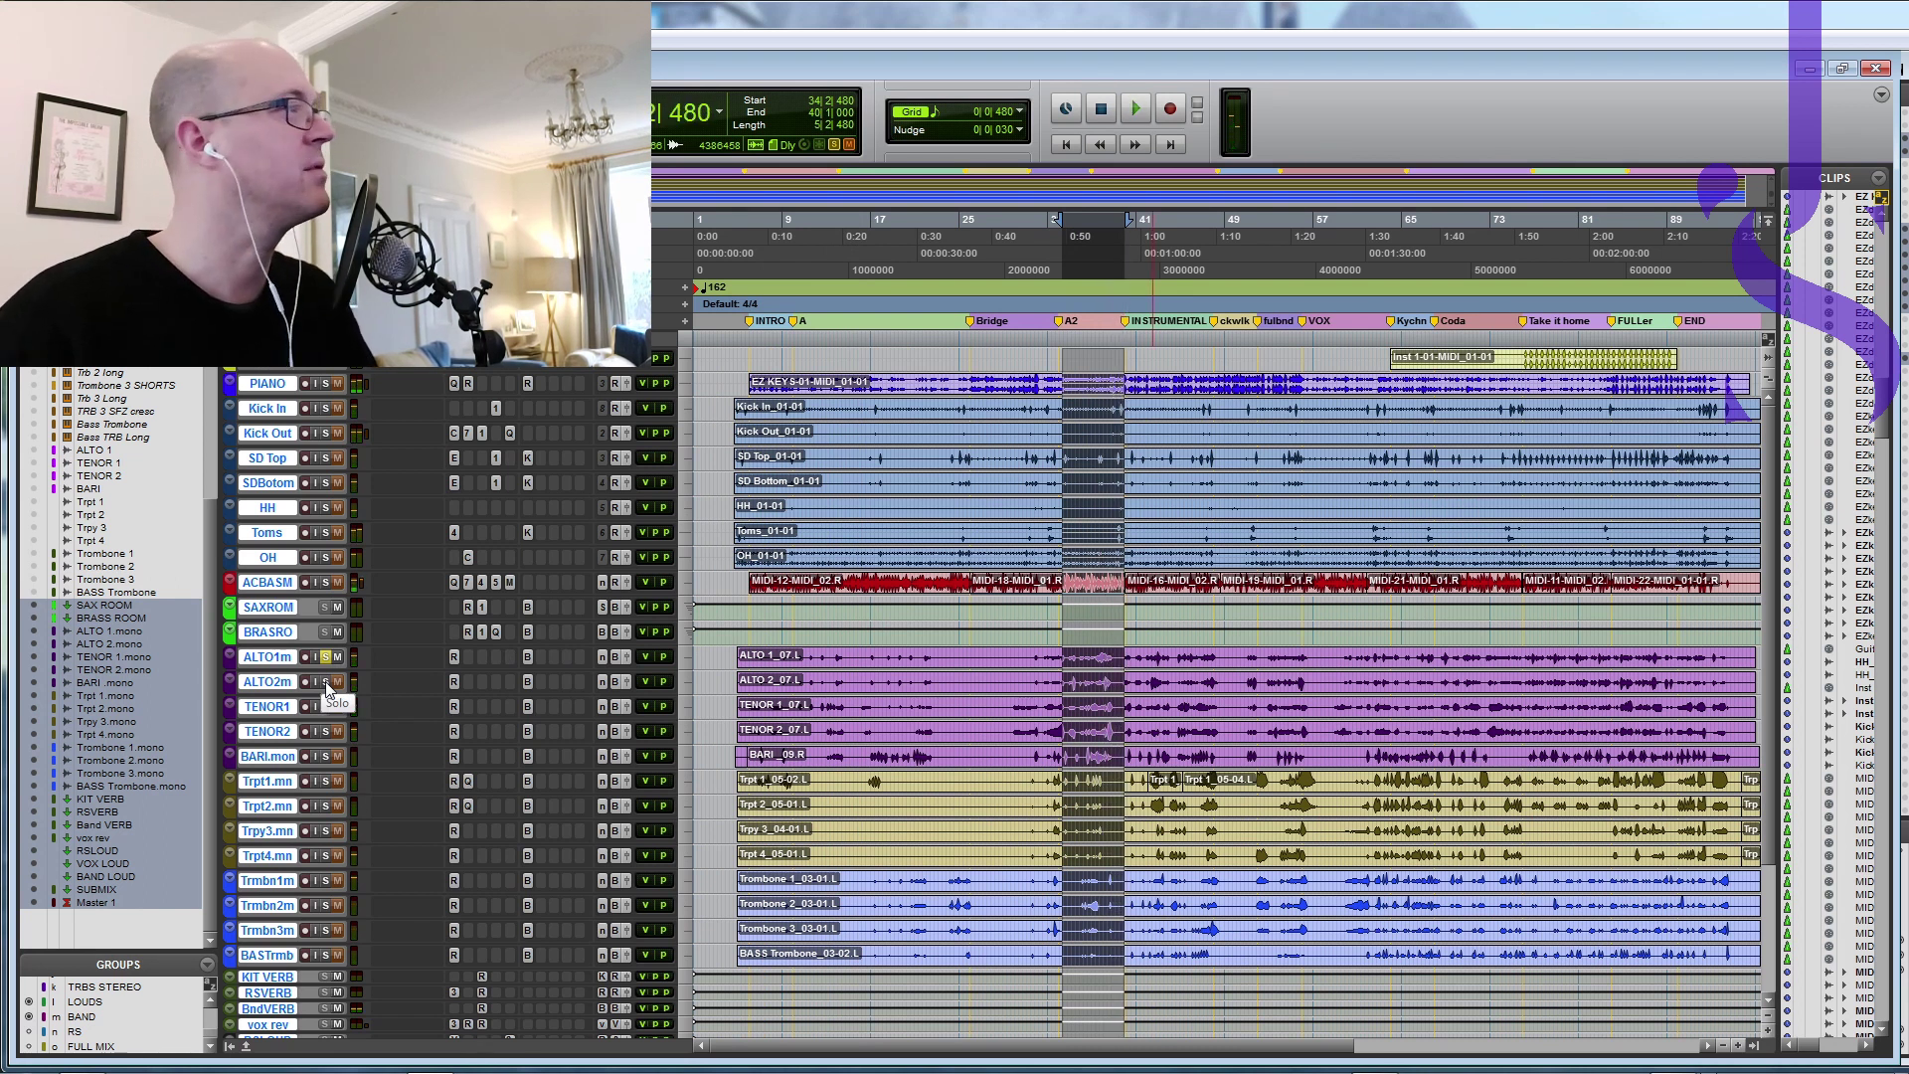
click(1139, 111)
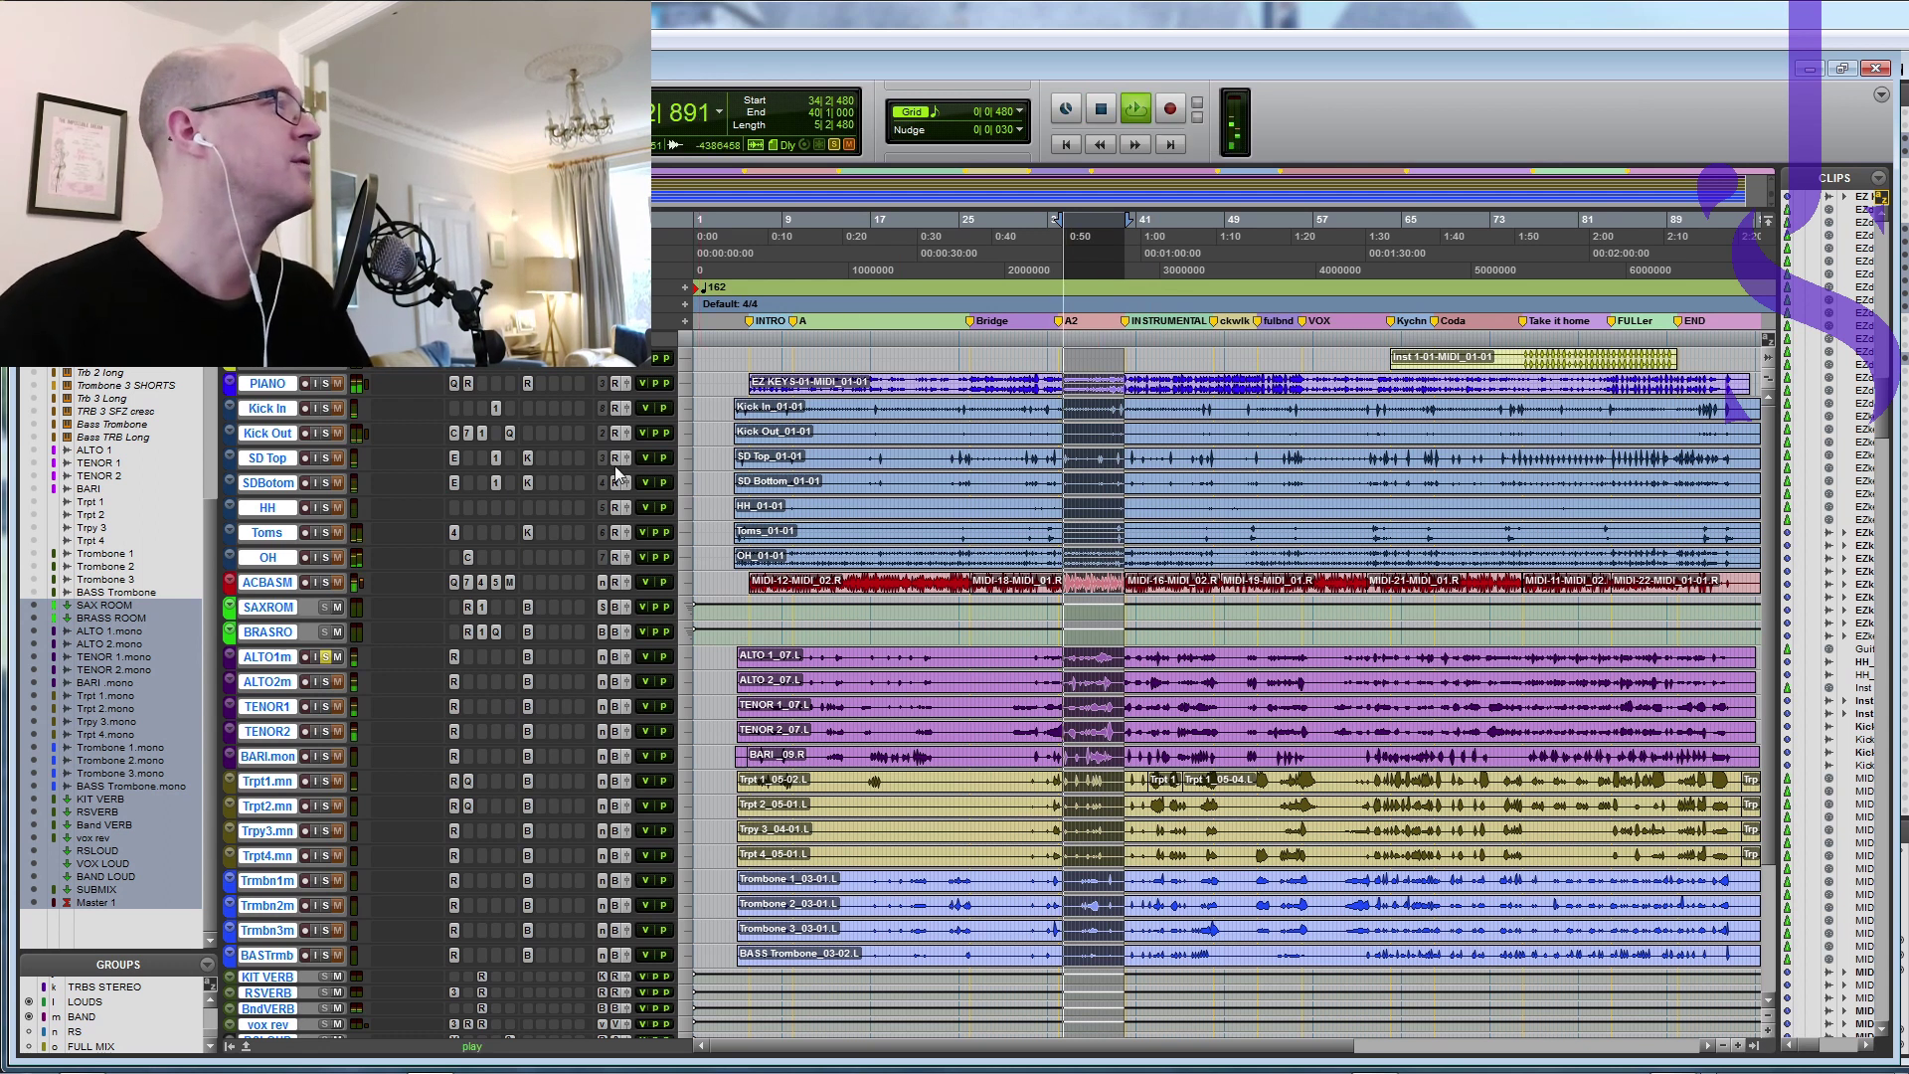
Step: Add ALTO 2, TENOR 1, TENOR 2 and BARI to the soloed tracks one by one while the loop plays
click(326, 682)
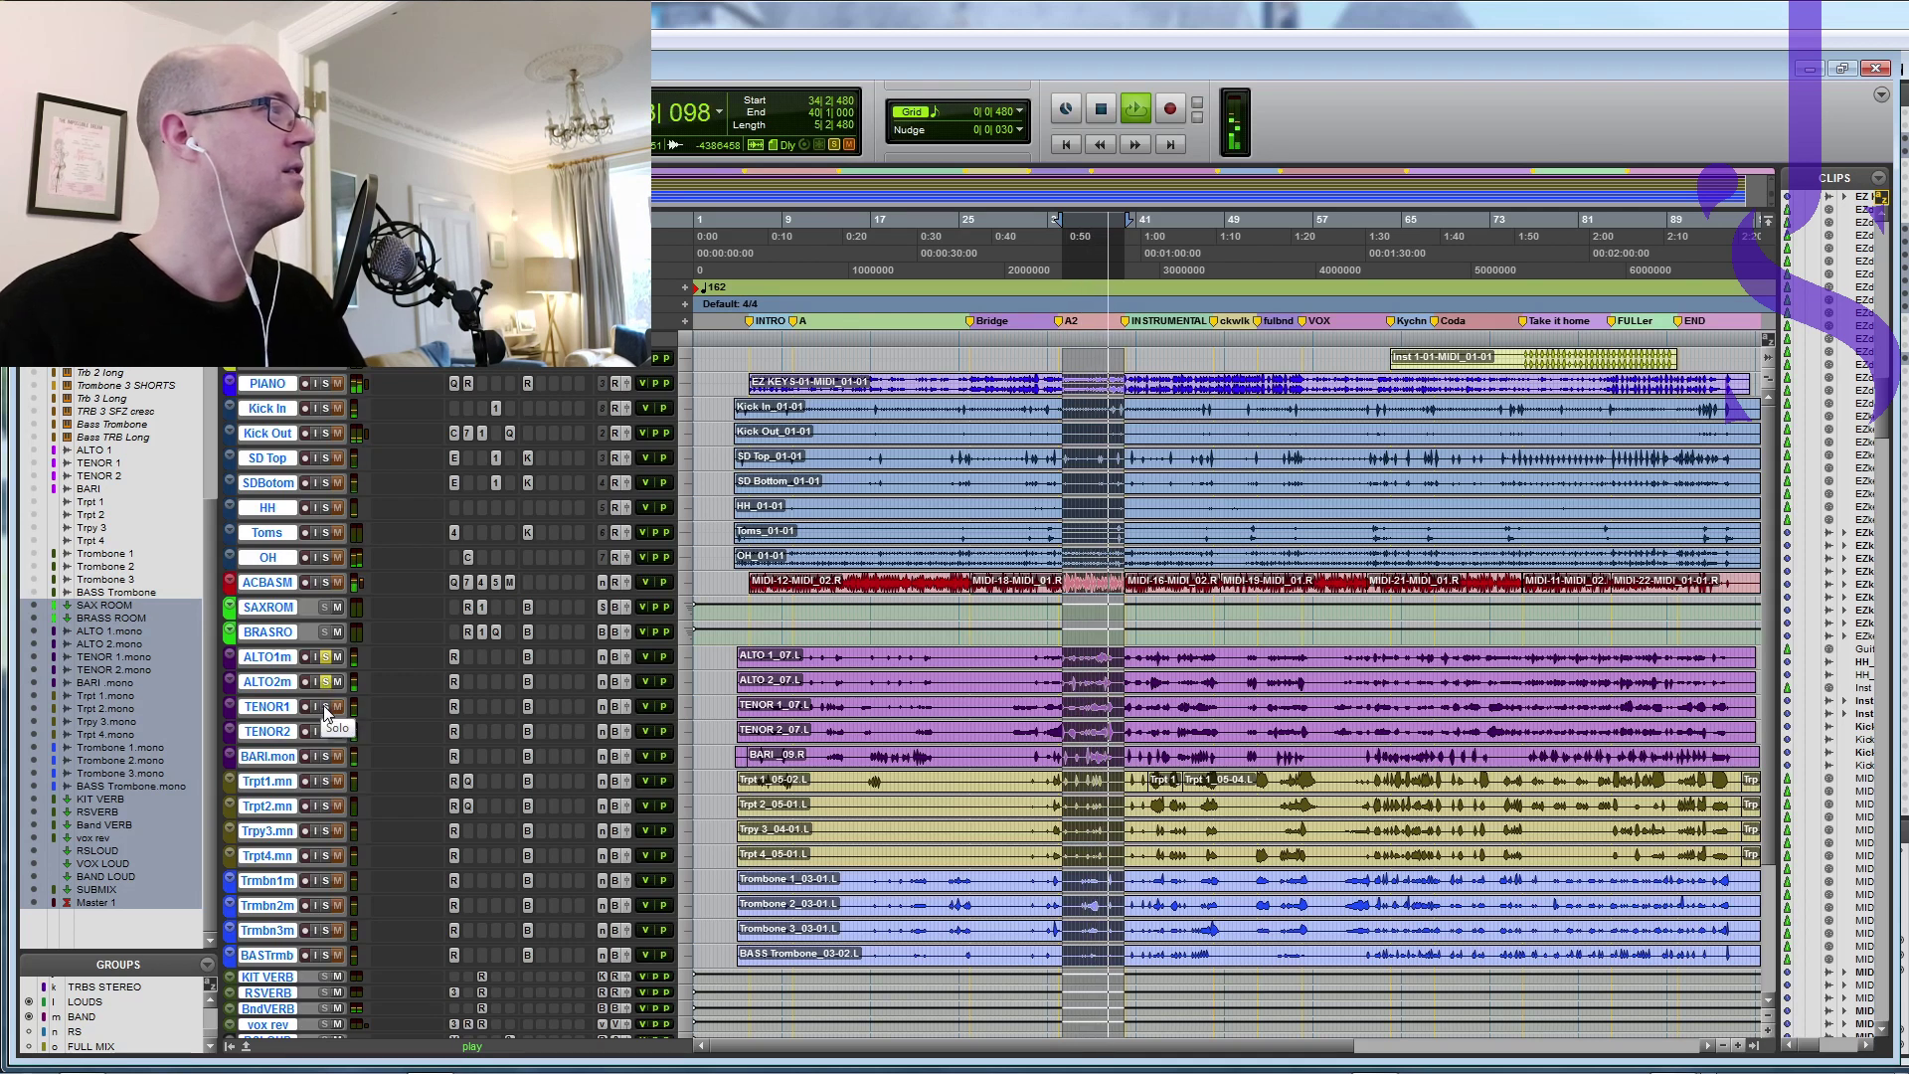
click(325, 707)
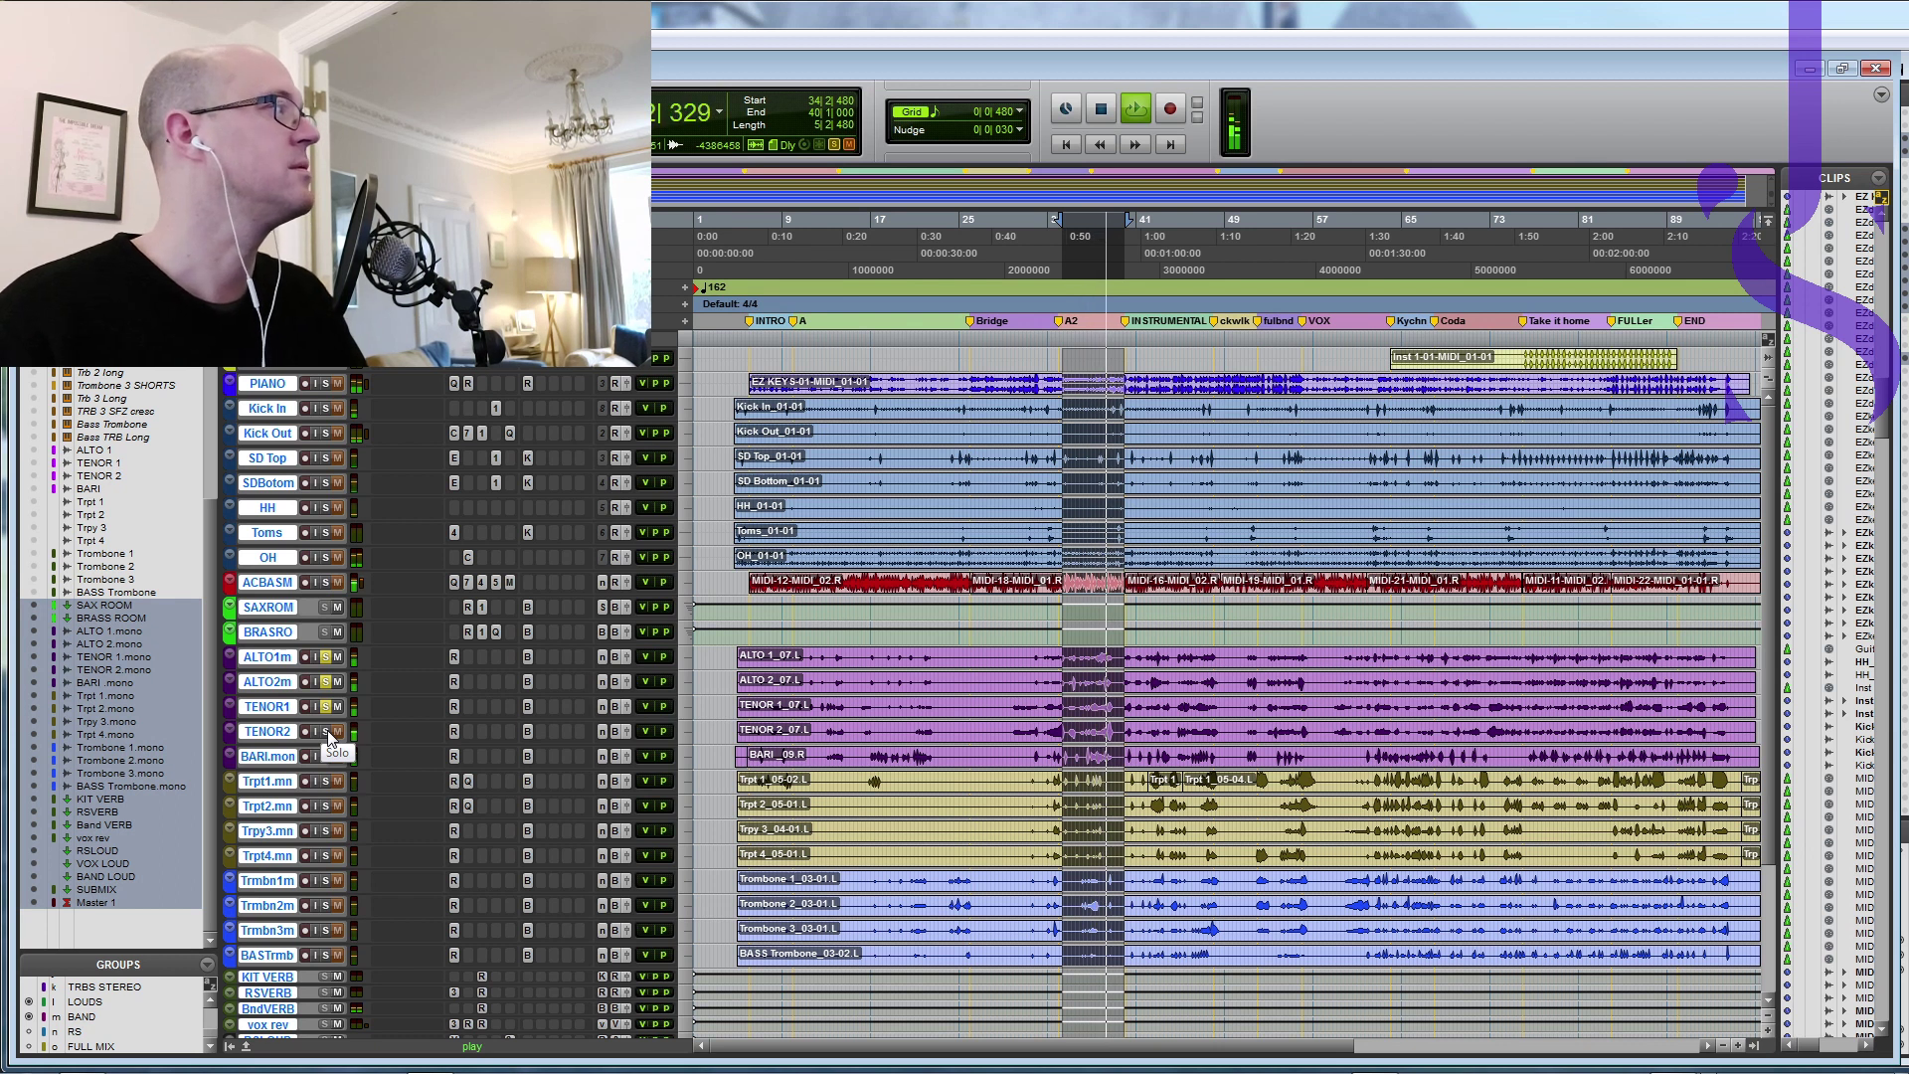
click(327, 732)
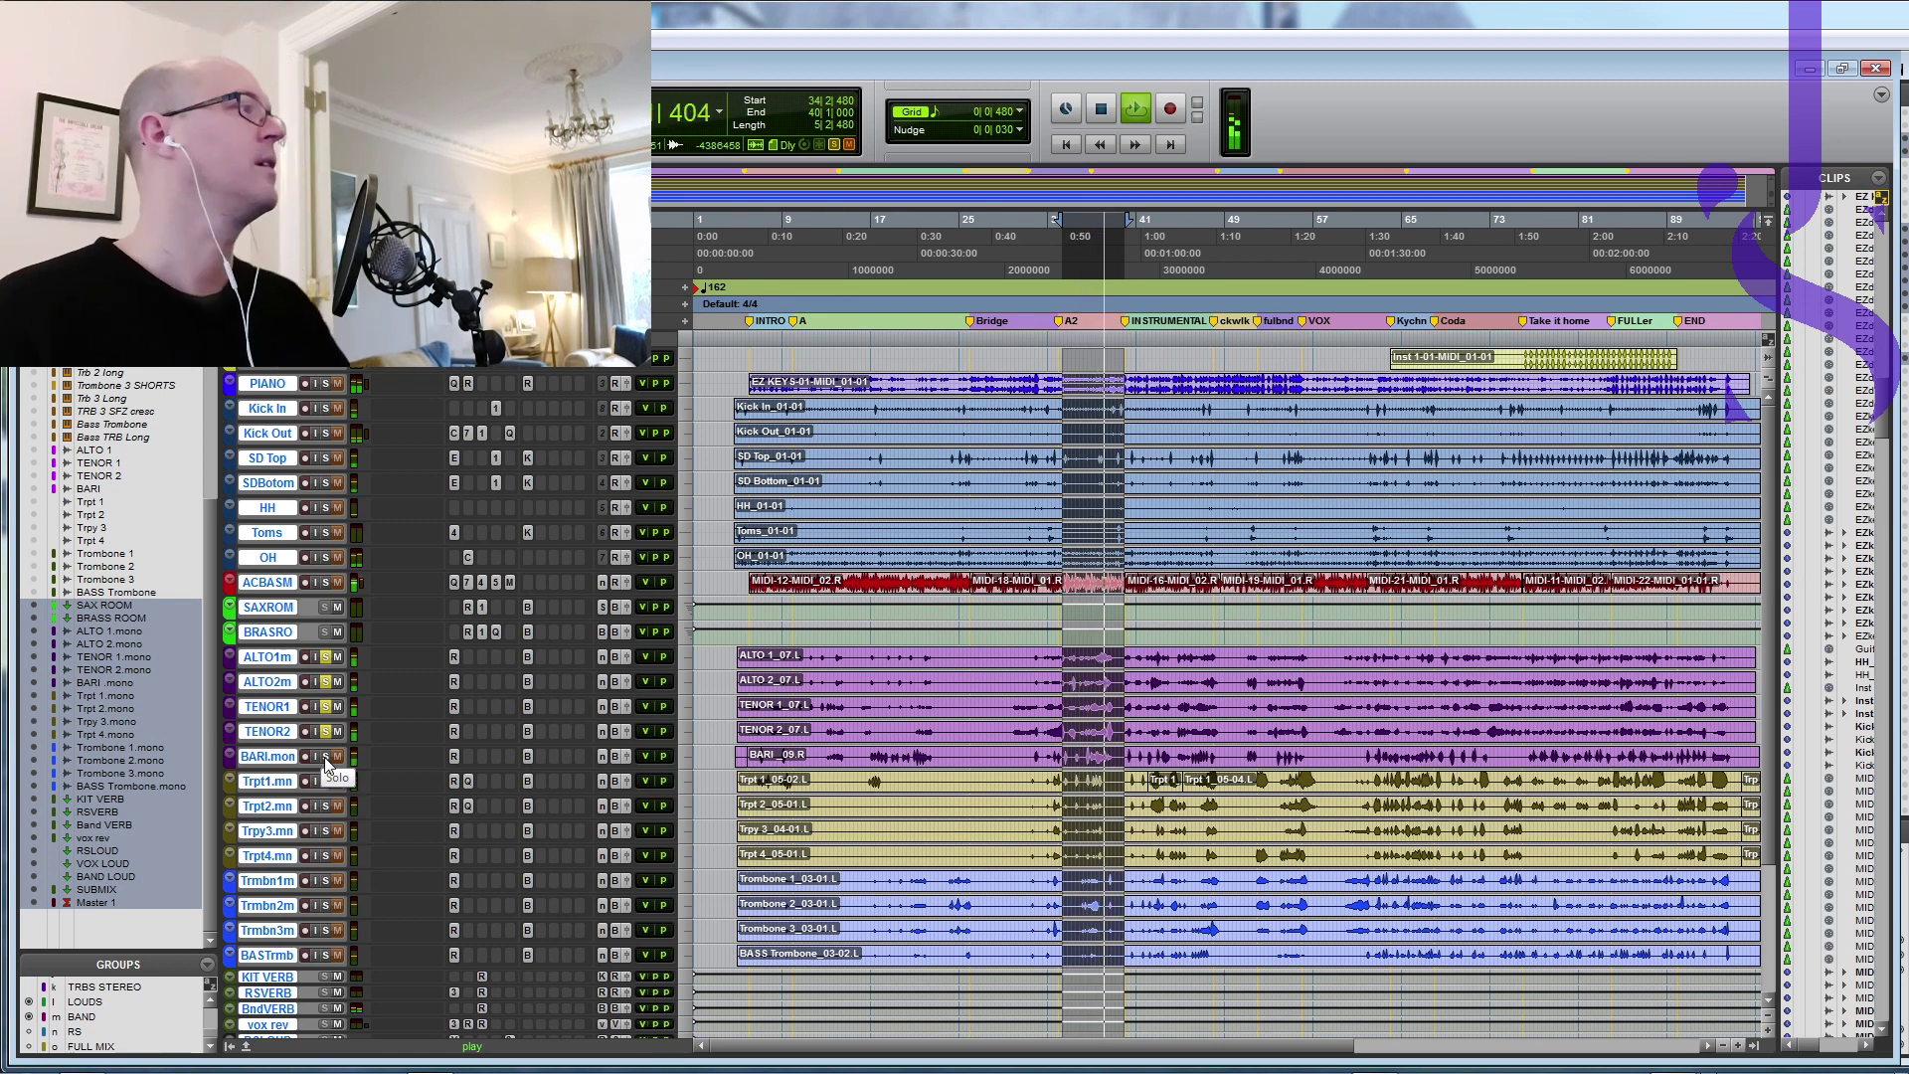
click(327, 757)
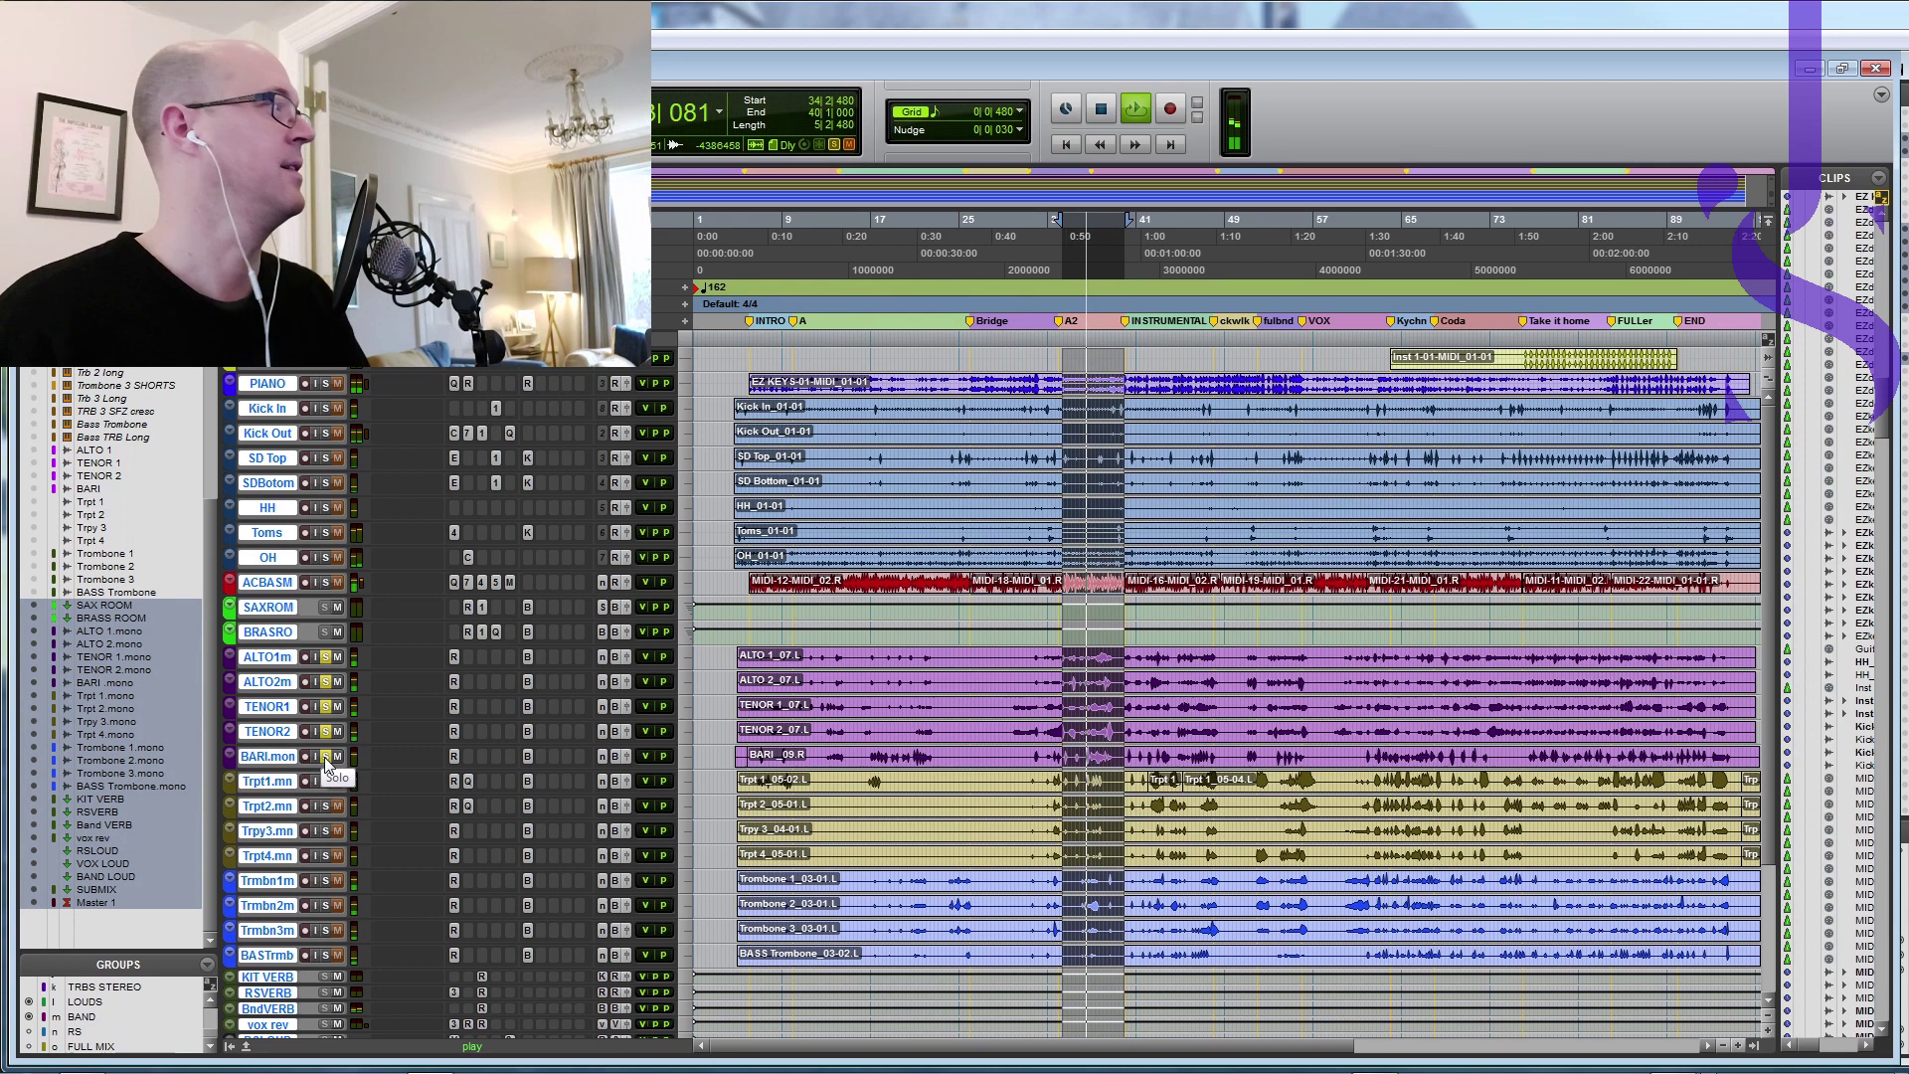
Step: Add the trumpet and trombone tracks to the soloed saxes while the loop keeps playing
scroll(384, 798, down, 2)
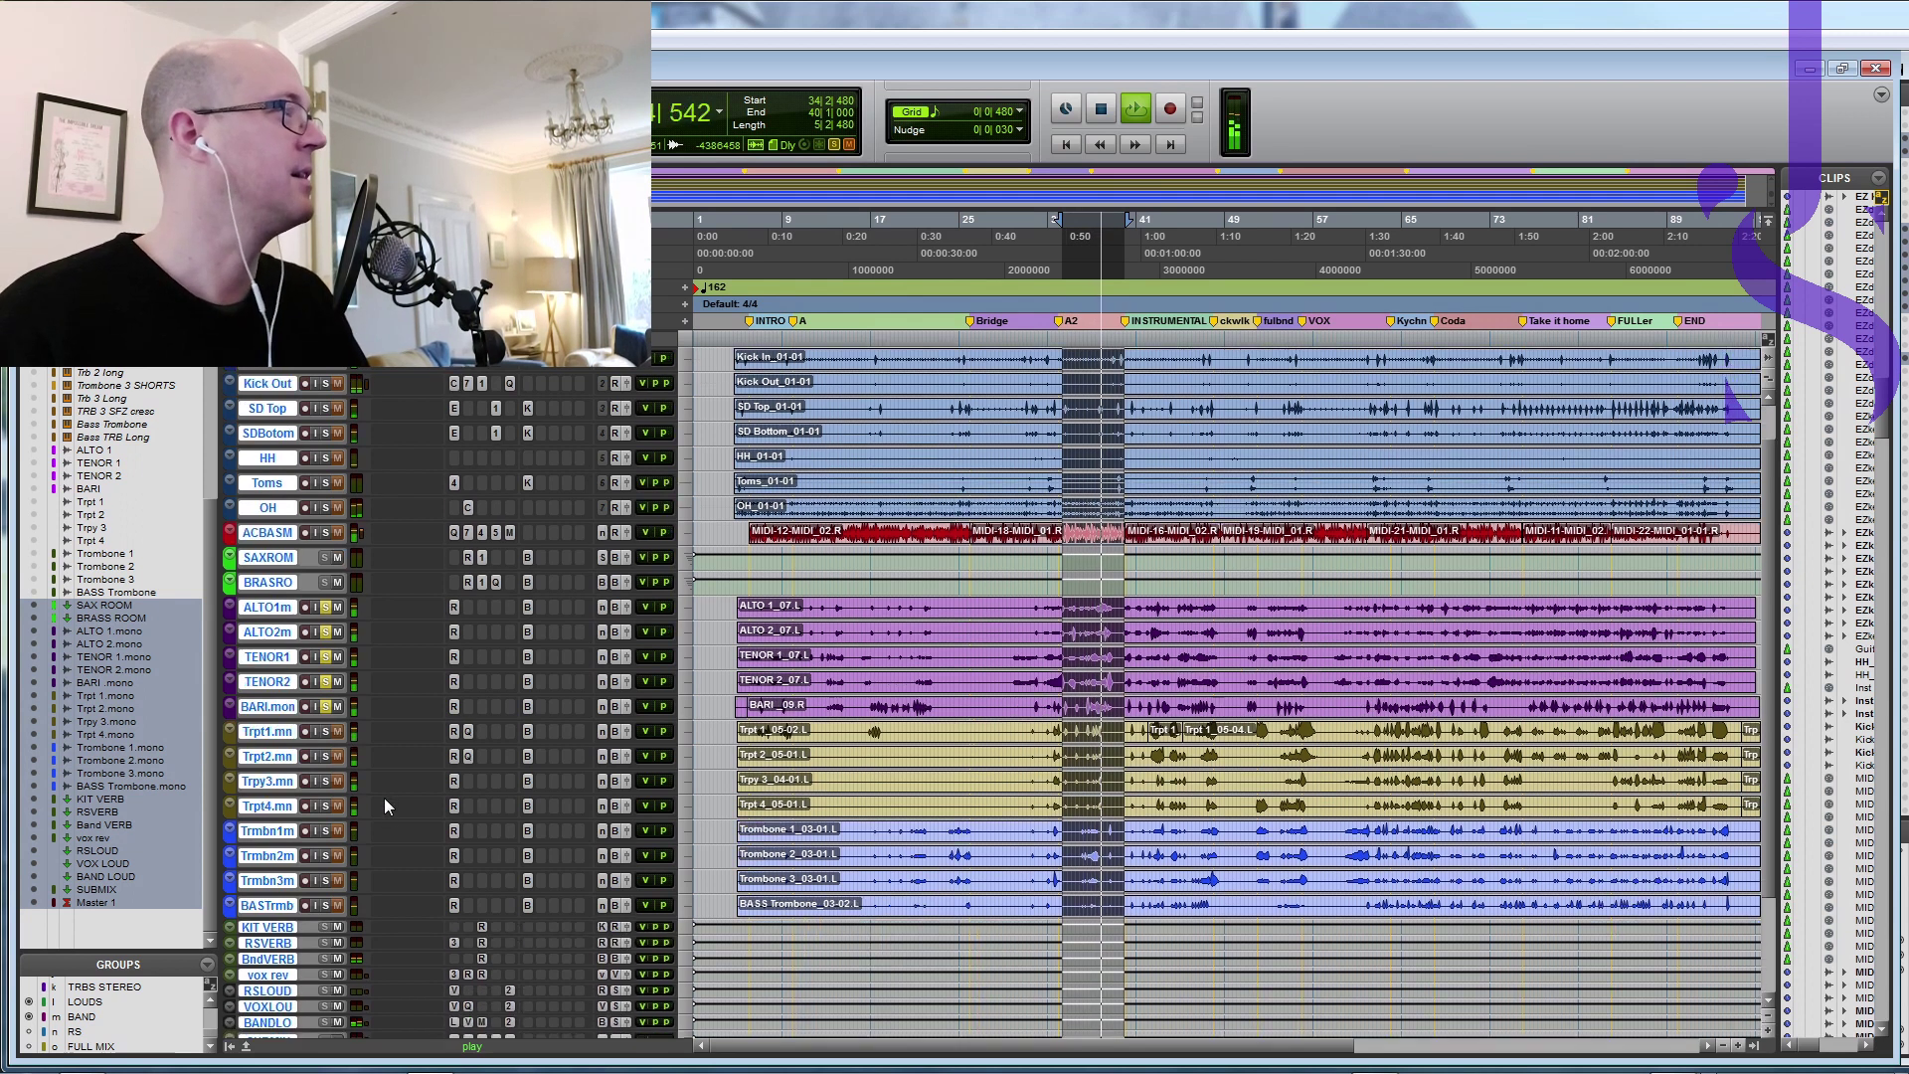
click(325, 830)
click(325, 856)
click(326, 880)
click(325, 905)
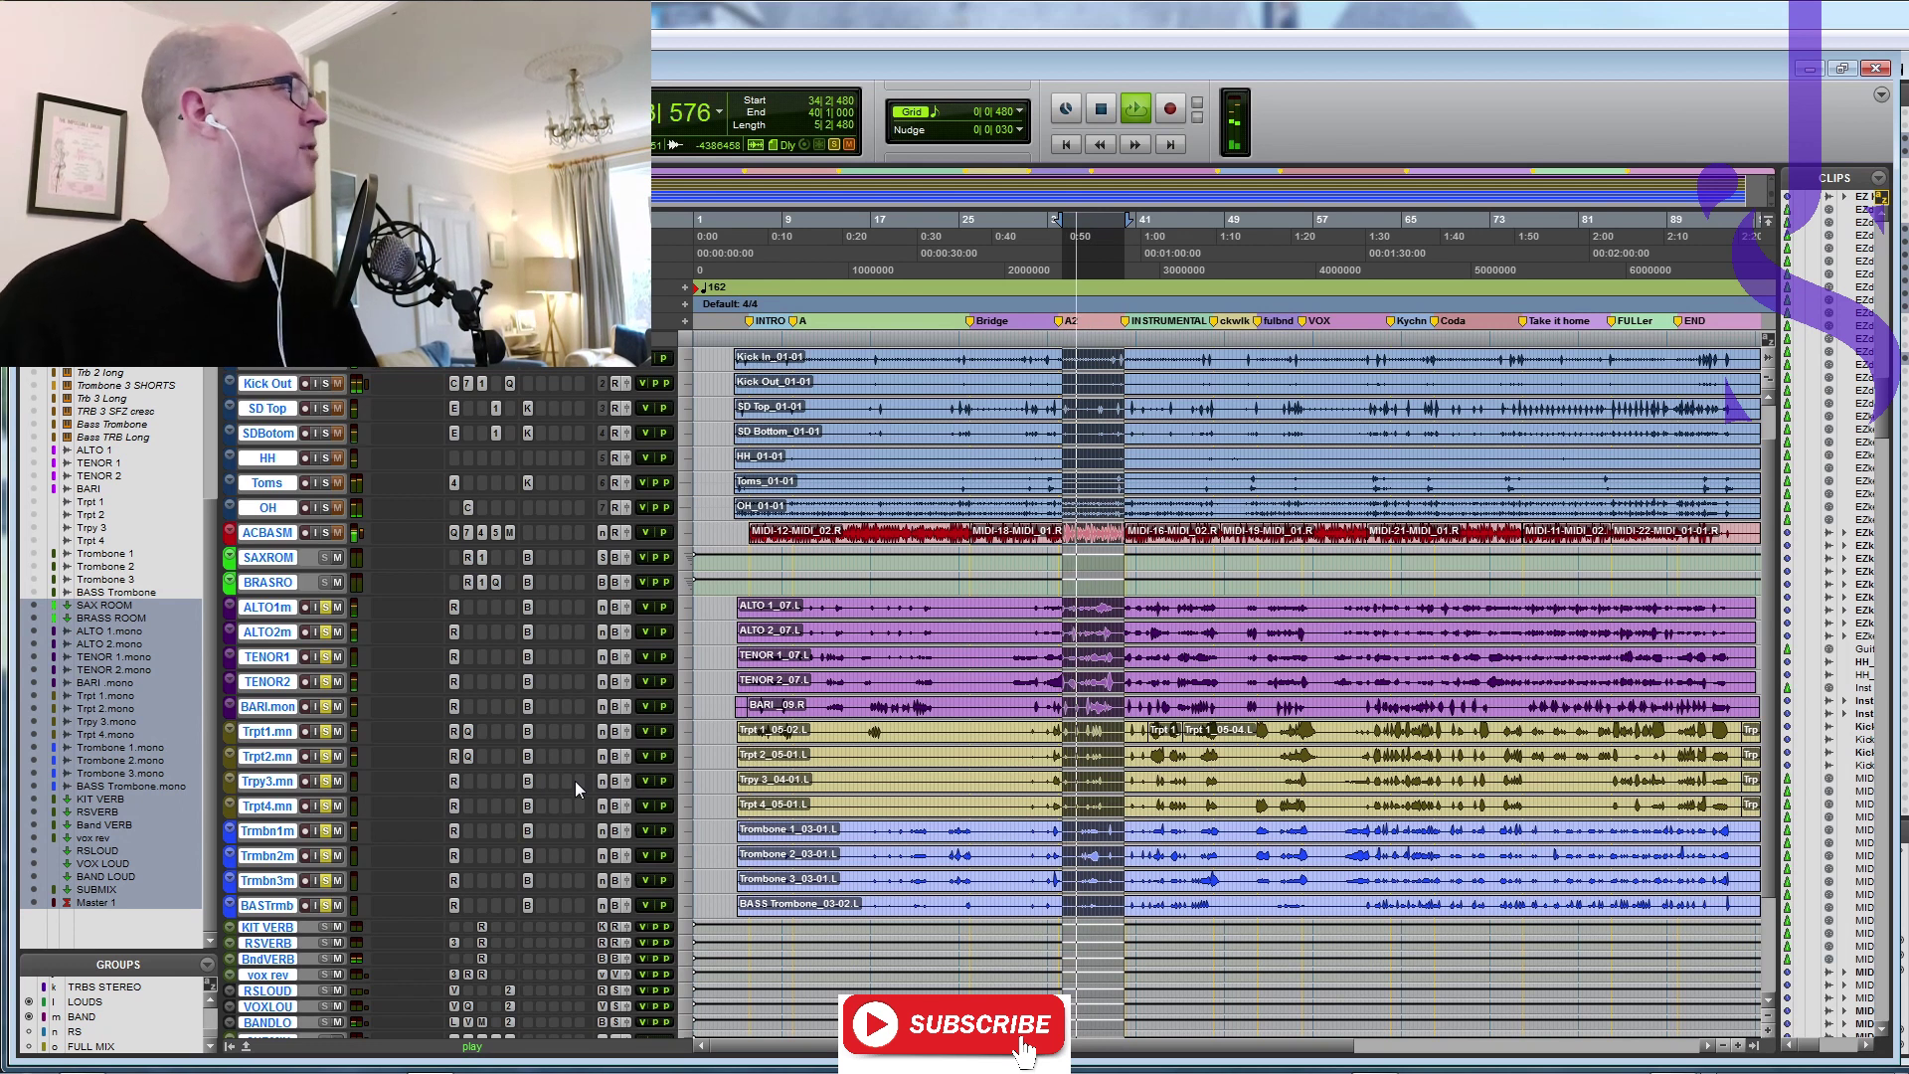
Step: Stop playback and clear the solo state from all tracks
scroll(556, 701, up, 2)
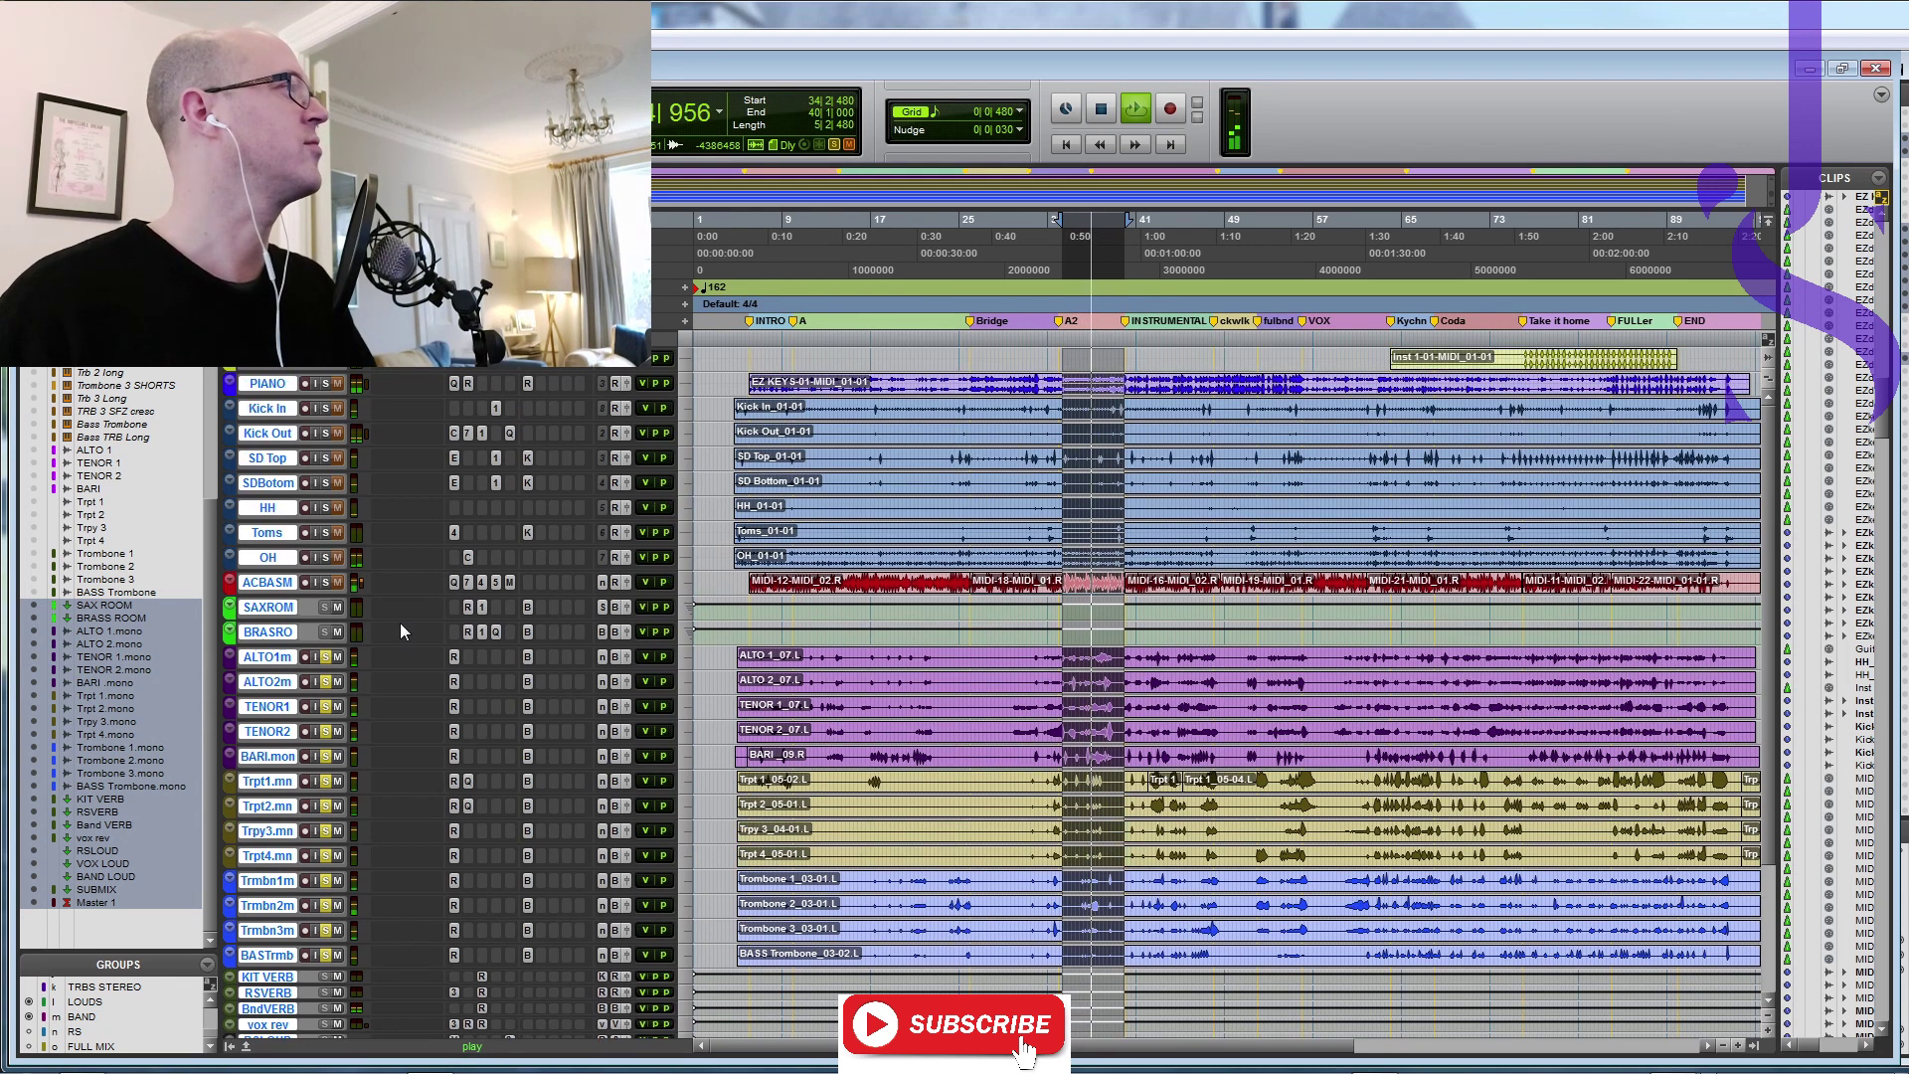
alt+click(315, 383)
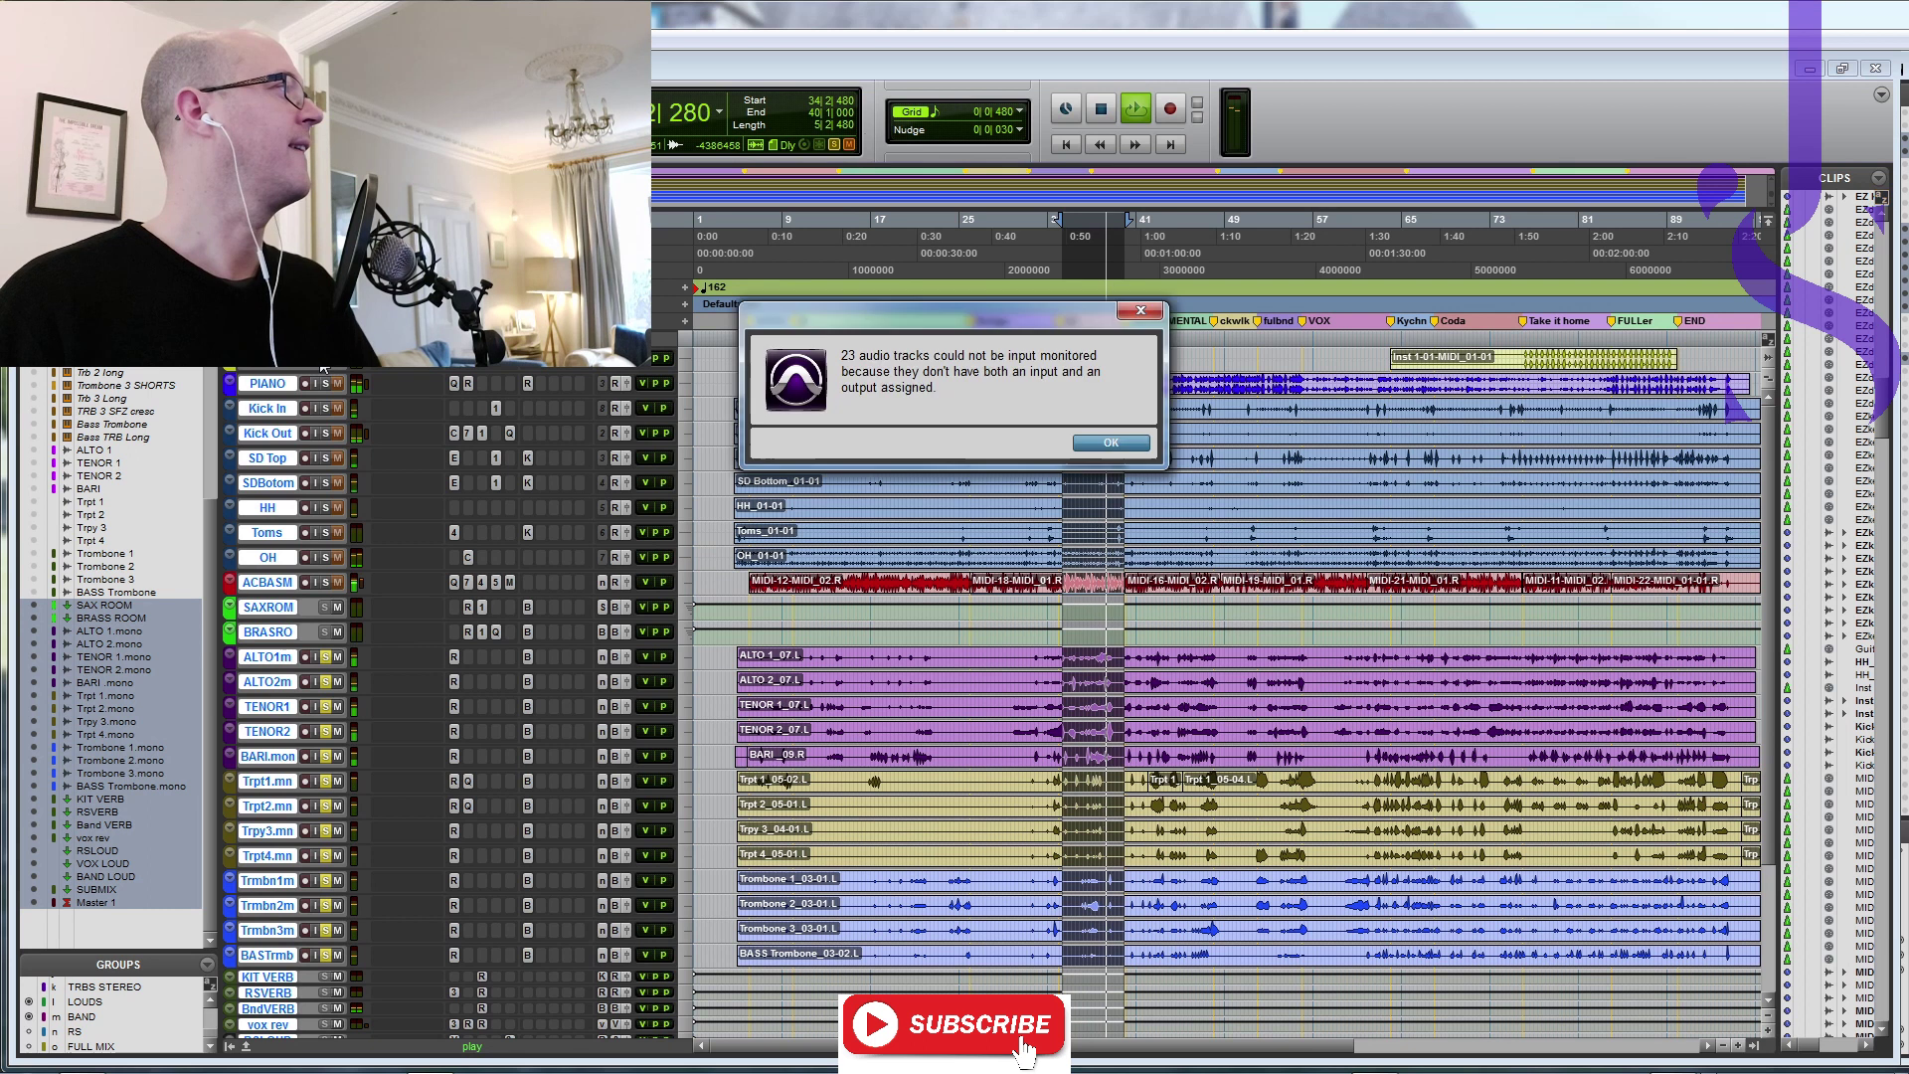
click(1110, 442)
key(space)
key(shift+s)
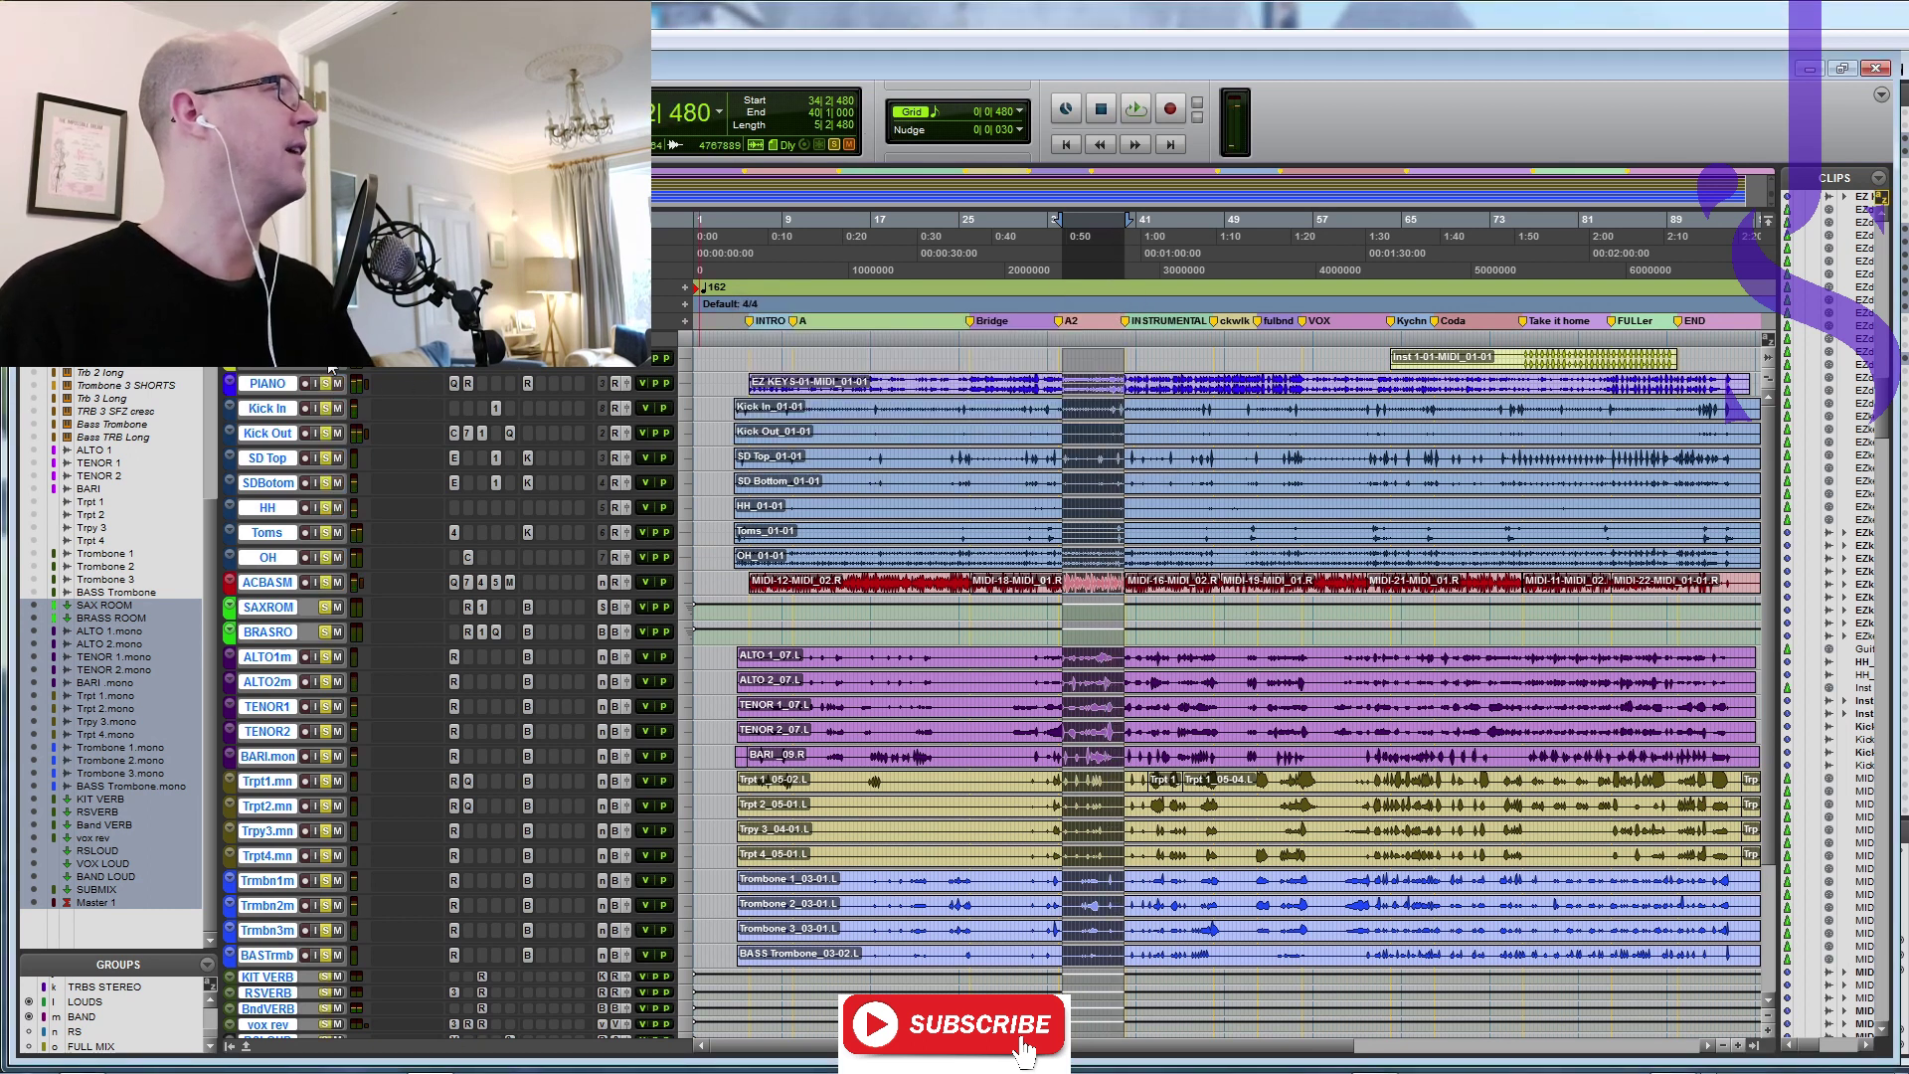
key(shift+s)
Step: Play the full band over the current selection, and over the INSTRUMENTAL passage from 40|2|480 to 48|2|000
key(space)
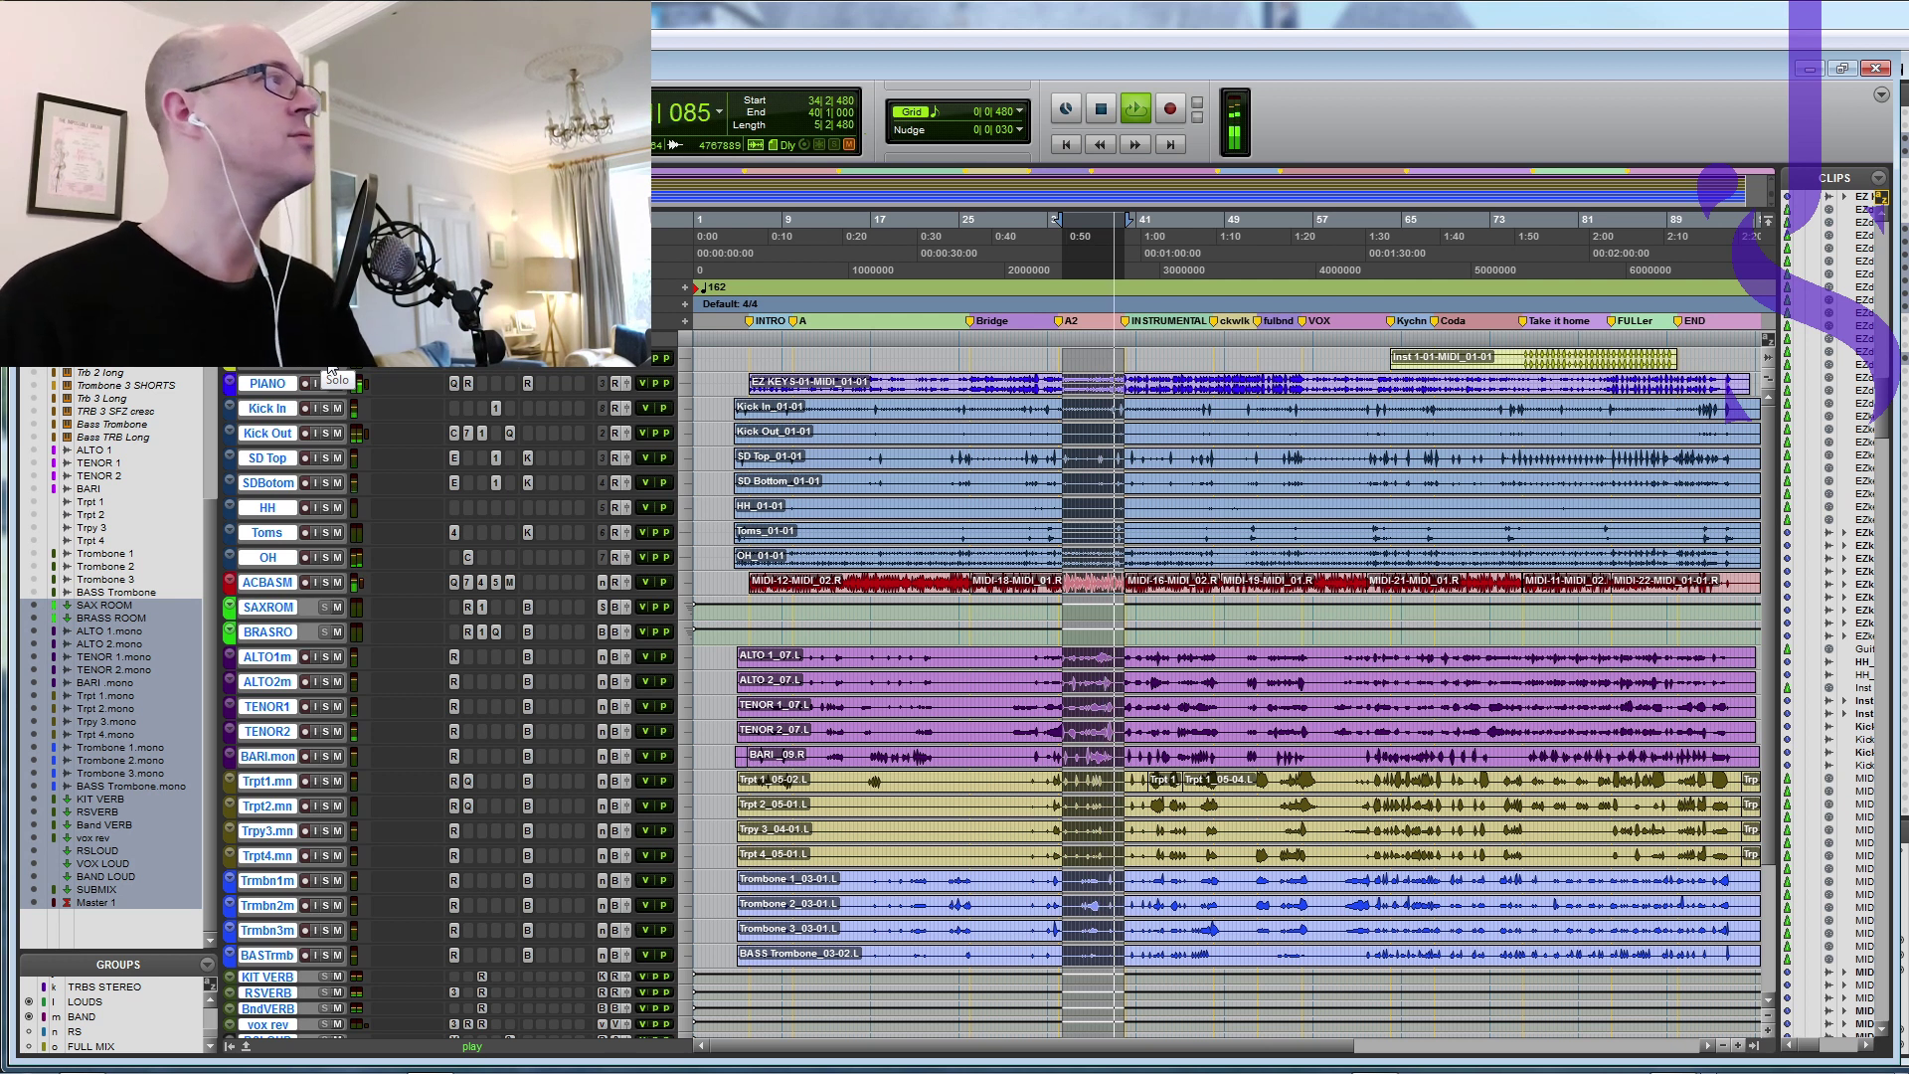
key(space)
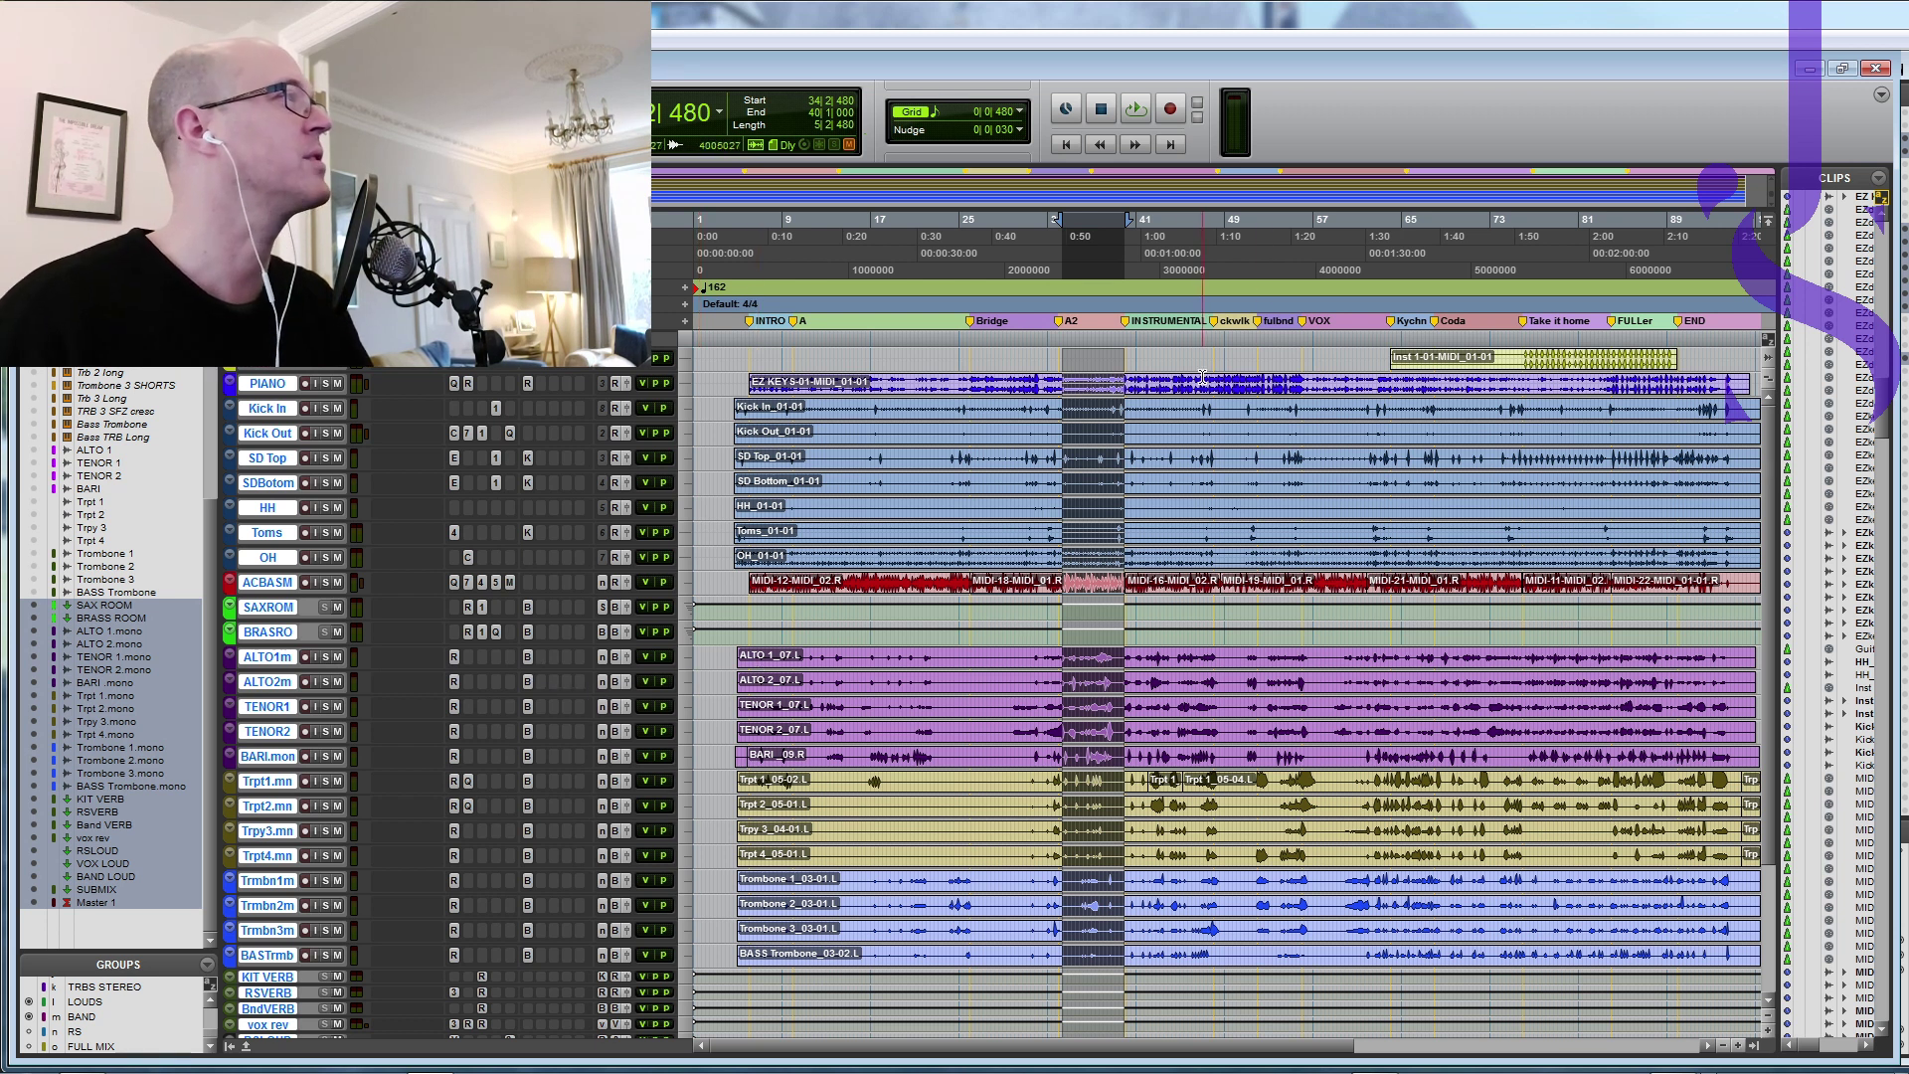
drag(1130, 338, 1221, 343)
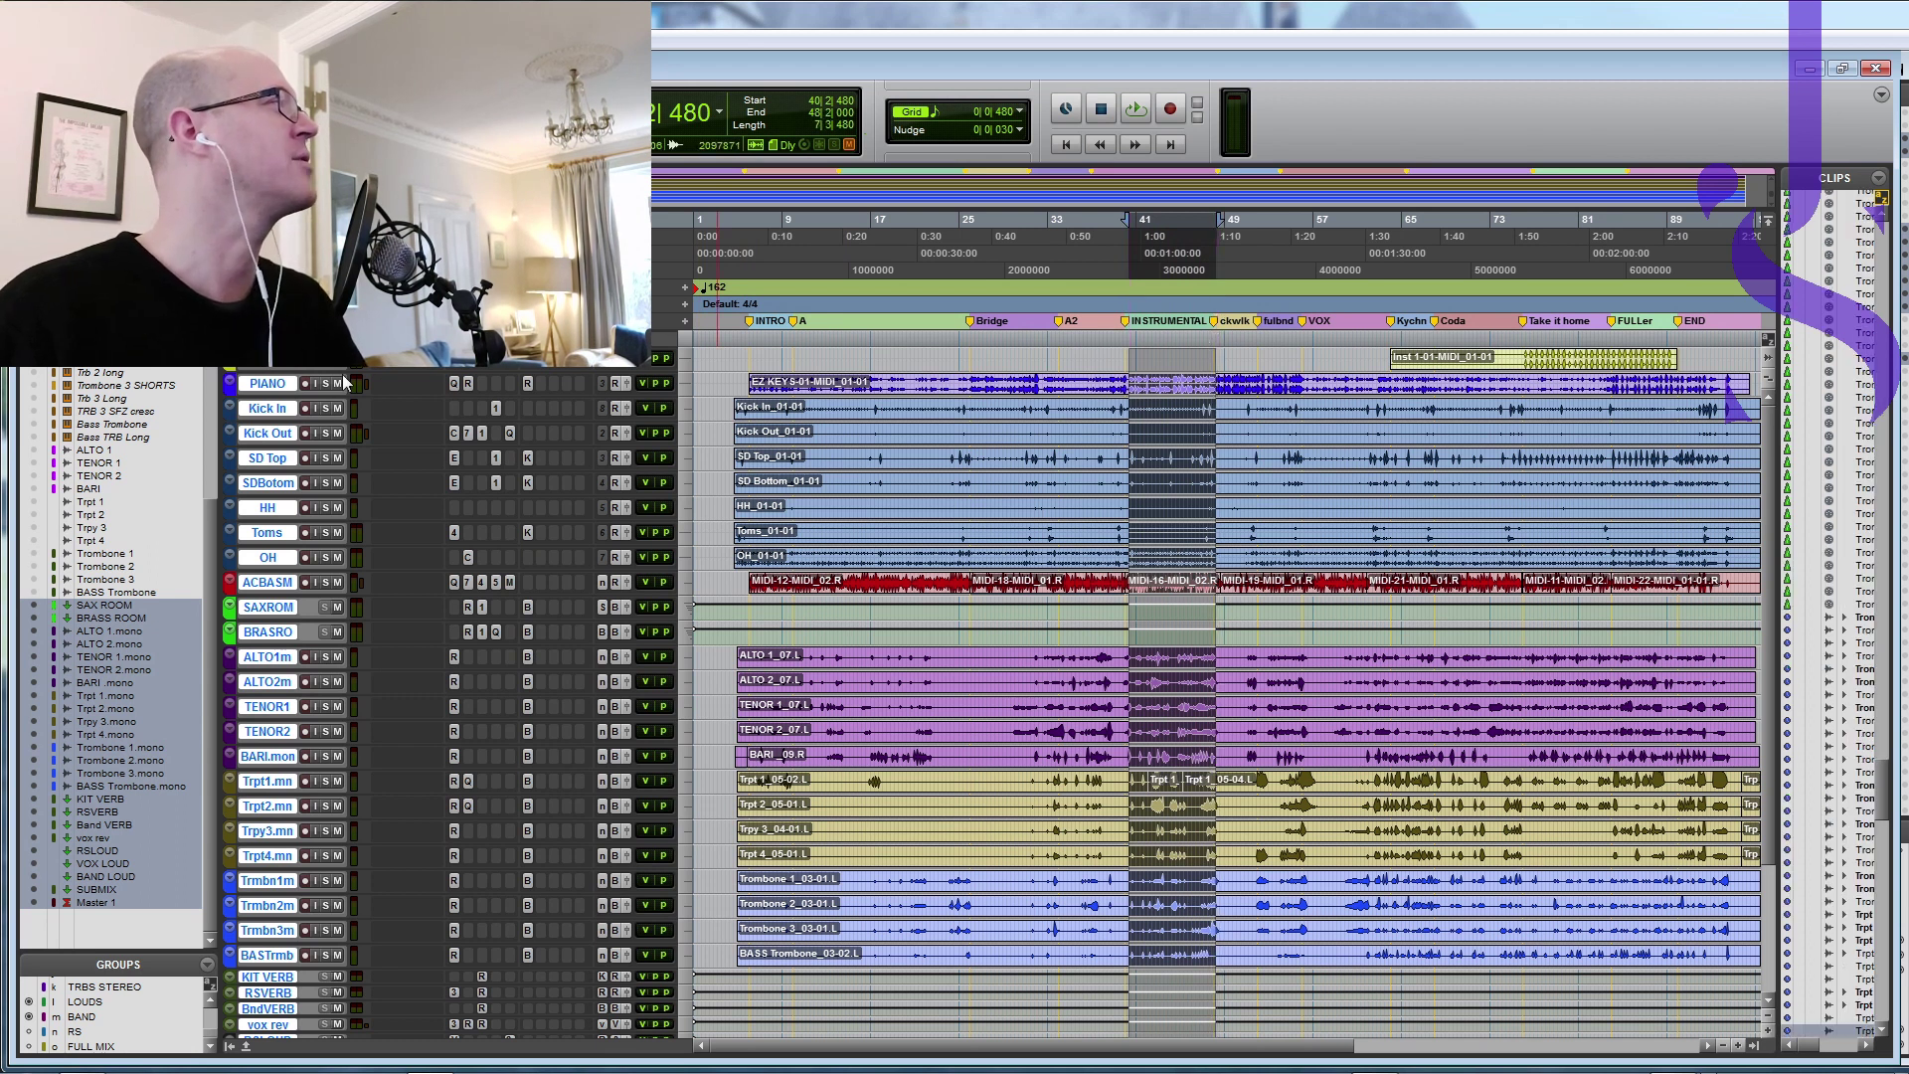
key(space)
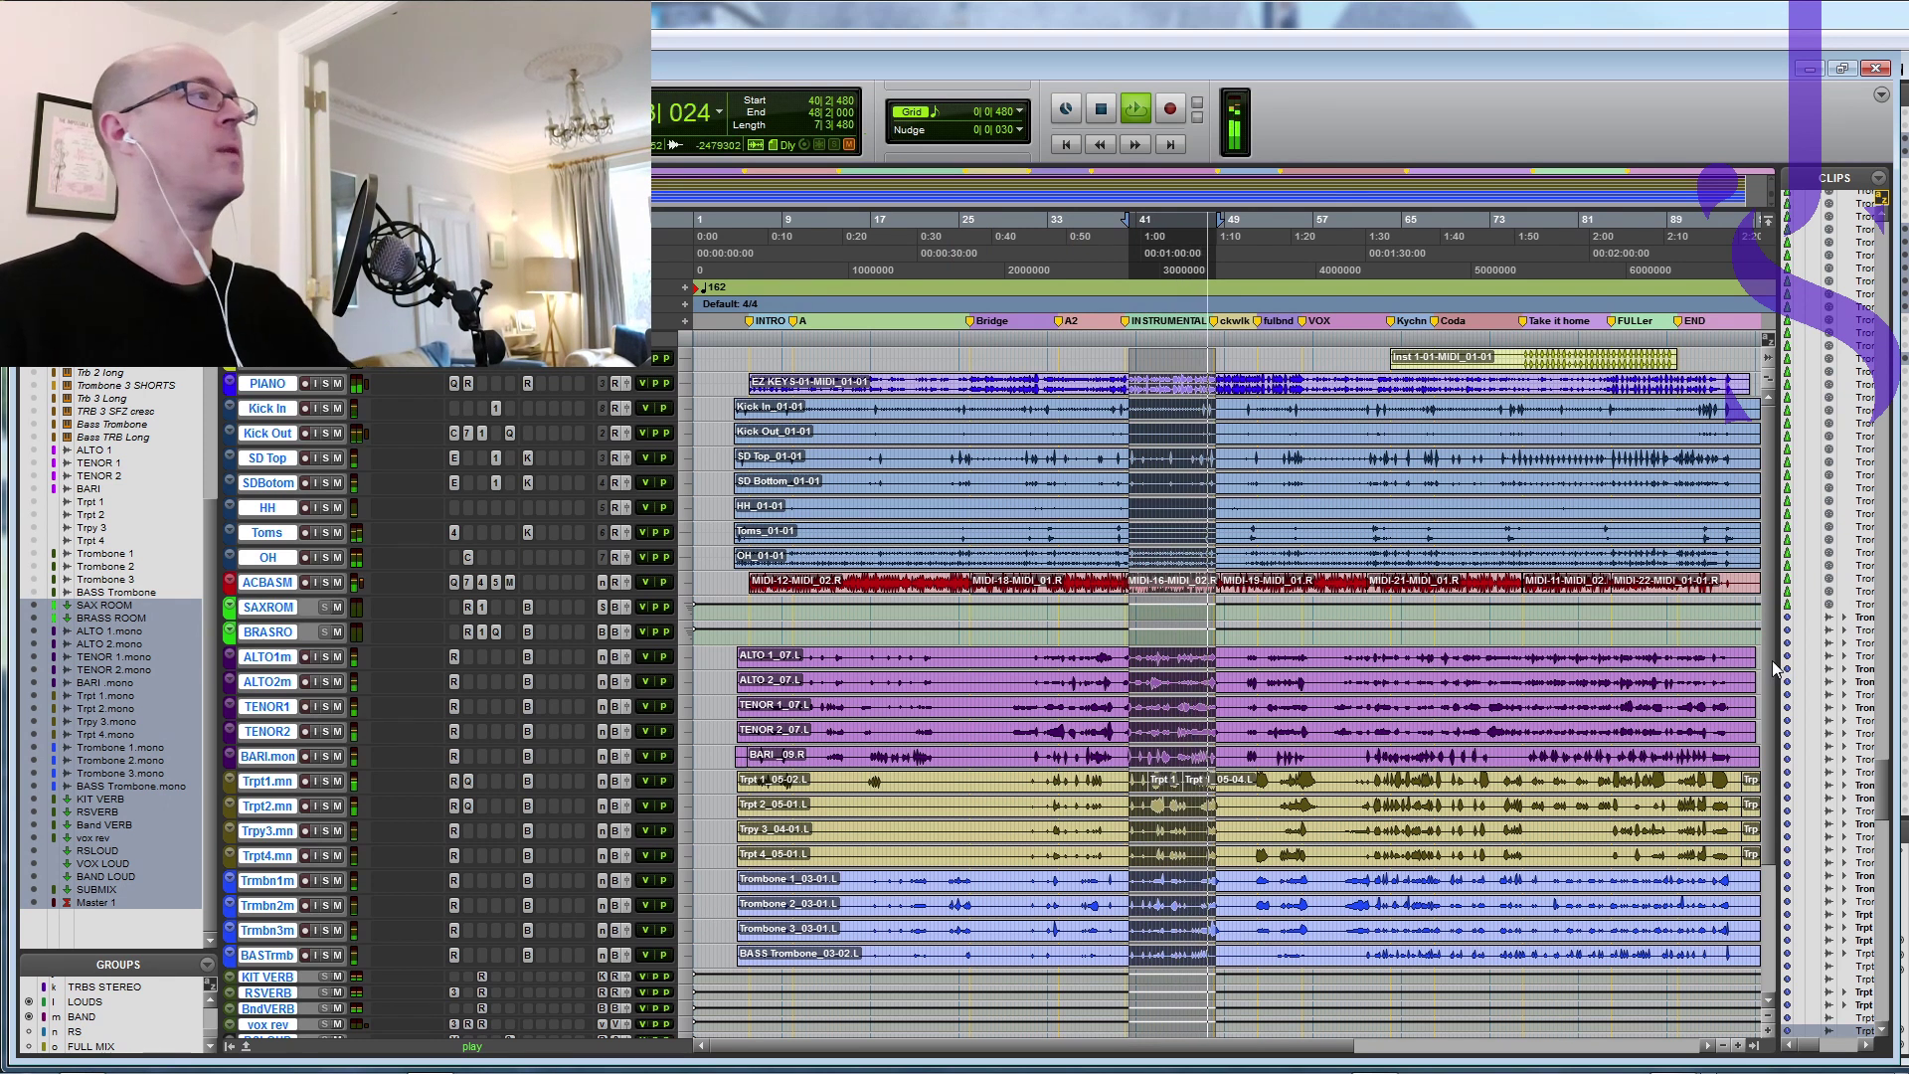
key(space)
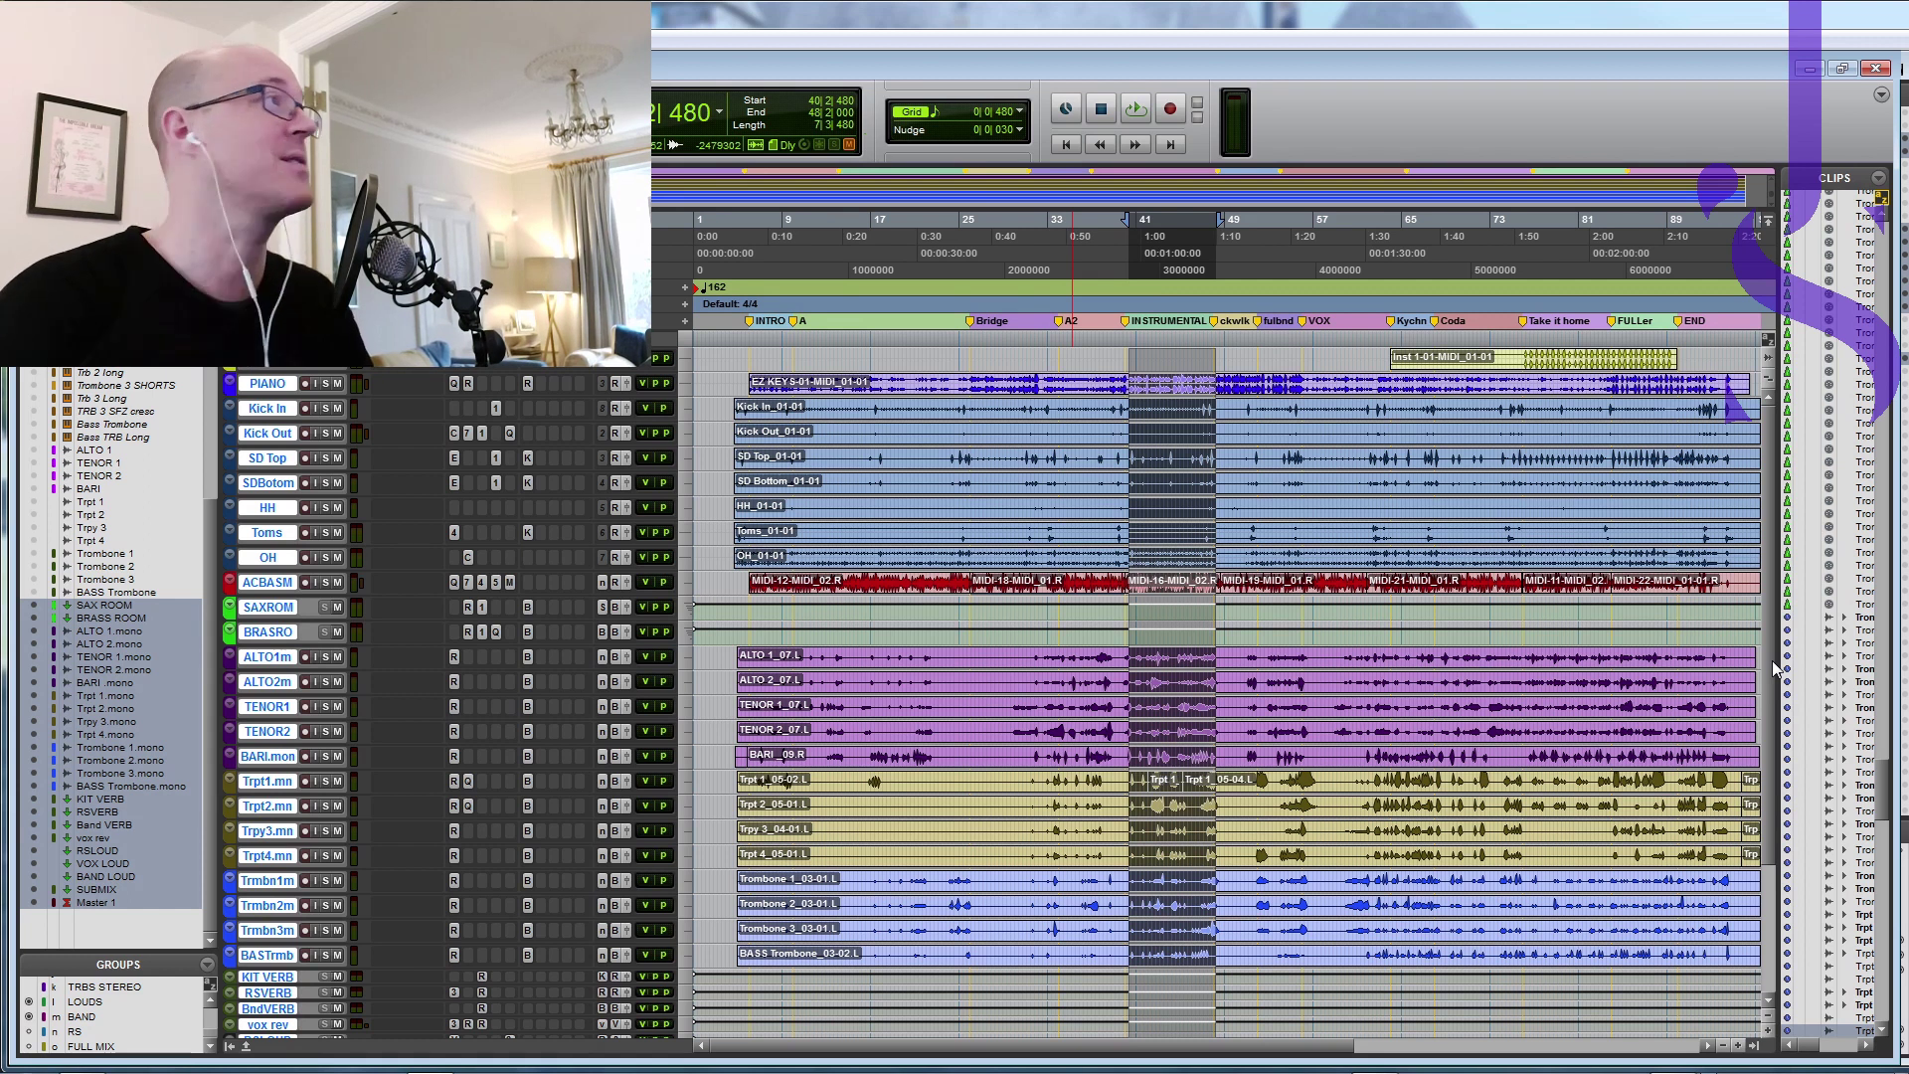
Step: Deselect all tracks, and point out SAX ROOM and the source tracks from ALTO 1 to BASS Trombone by selecting them
click(1046, 741)
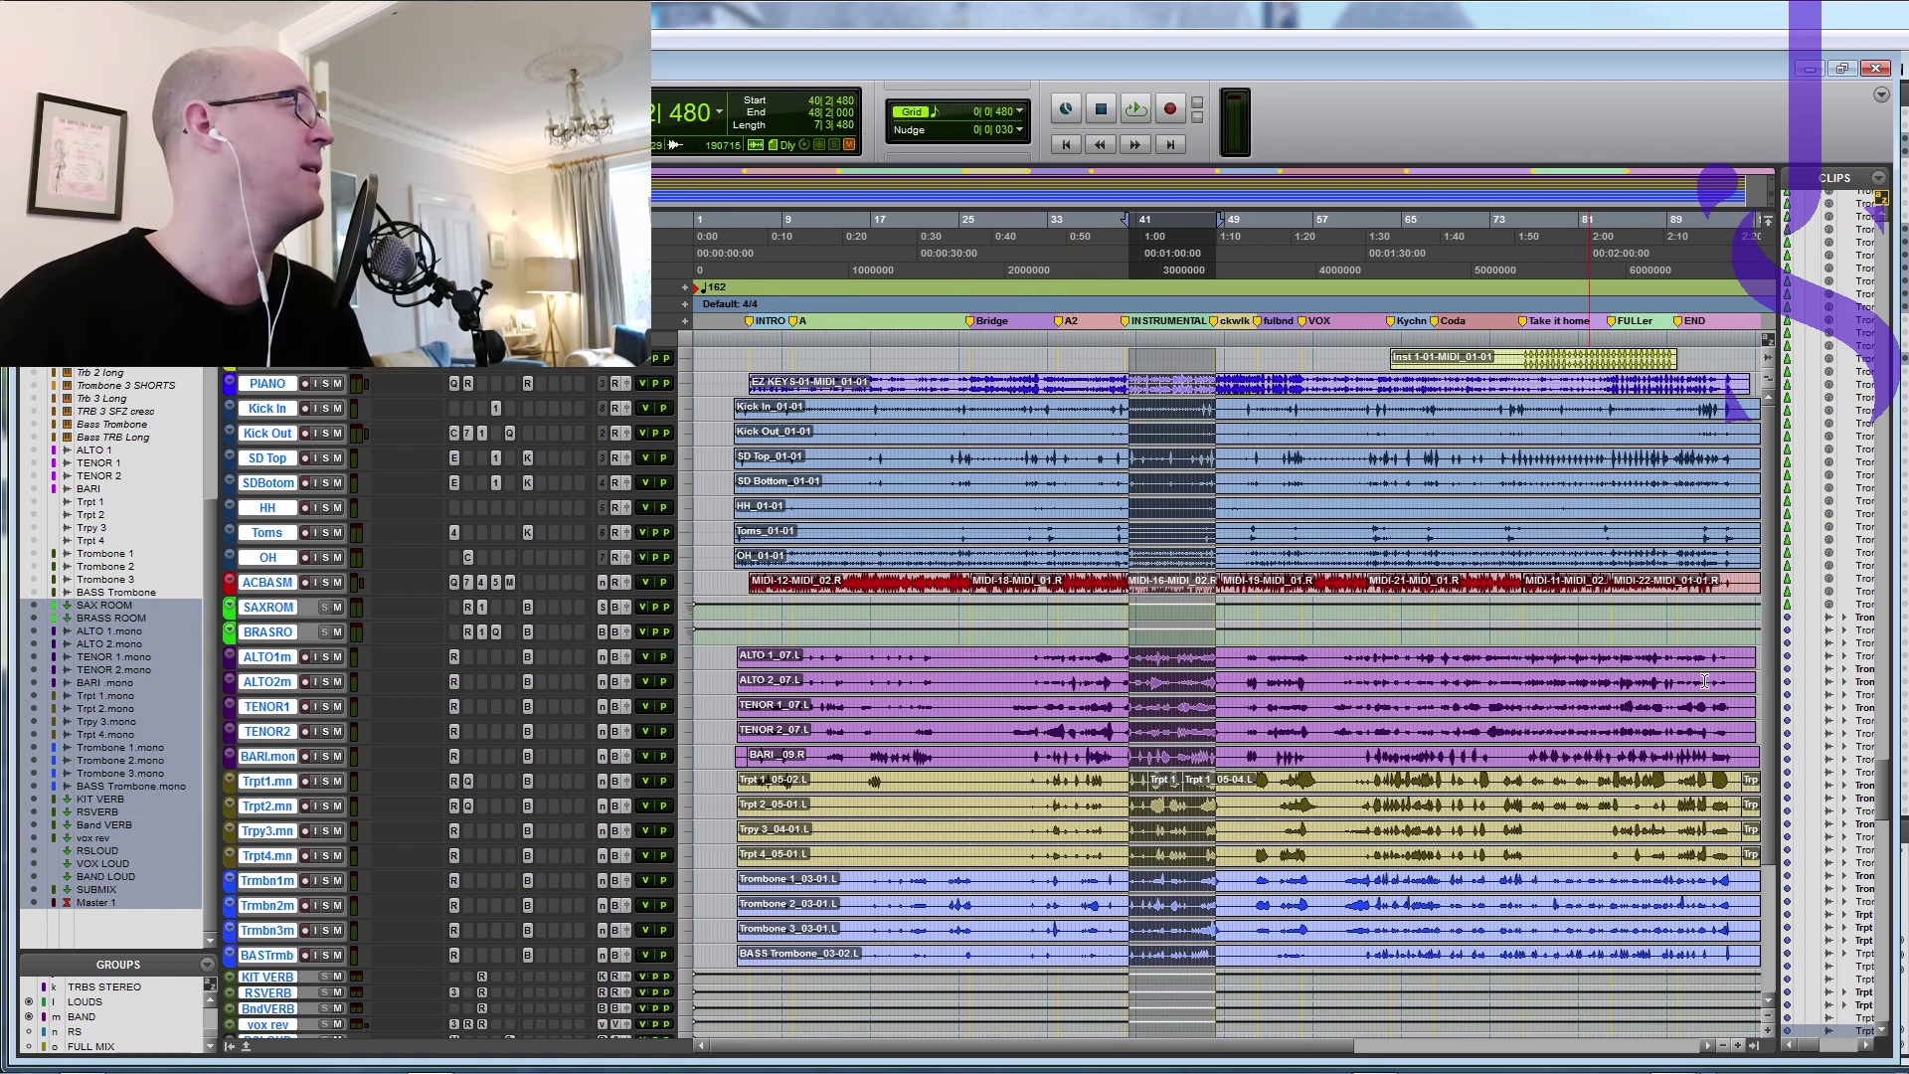
click(762, 647)
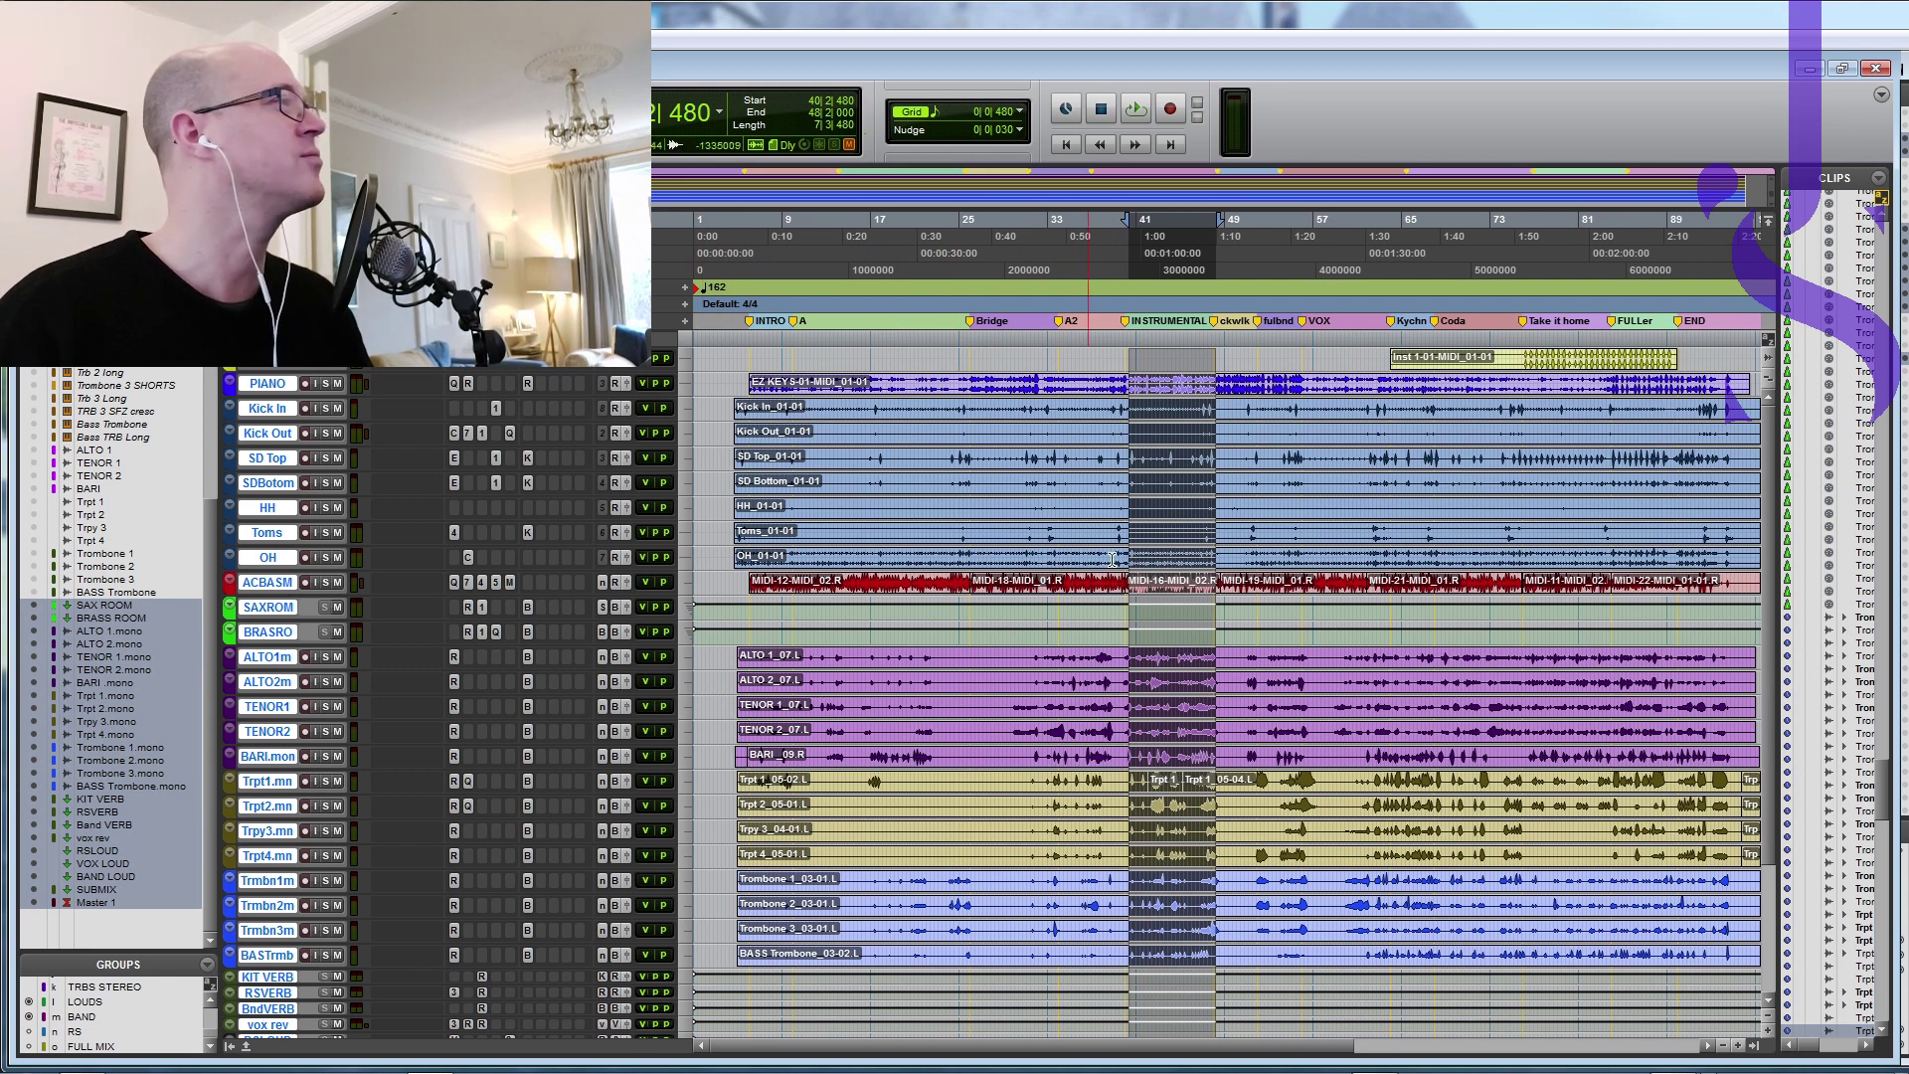
alt+click(271, 609)
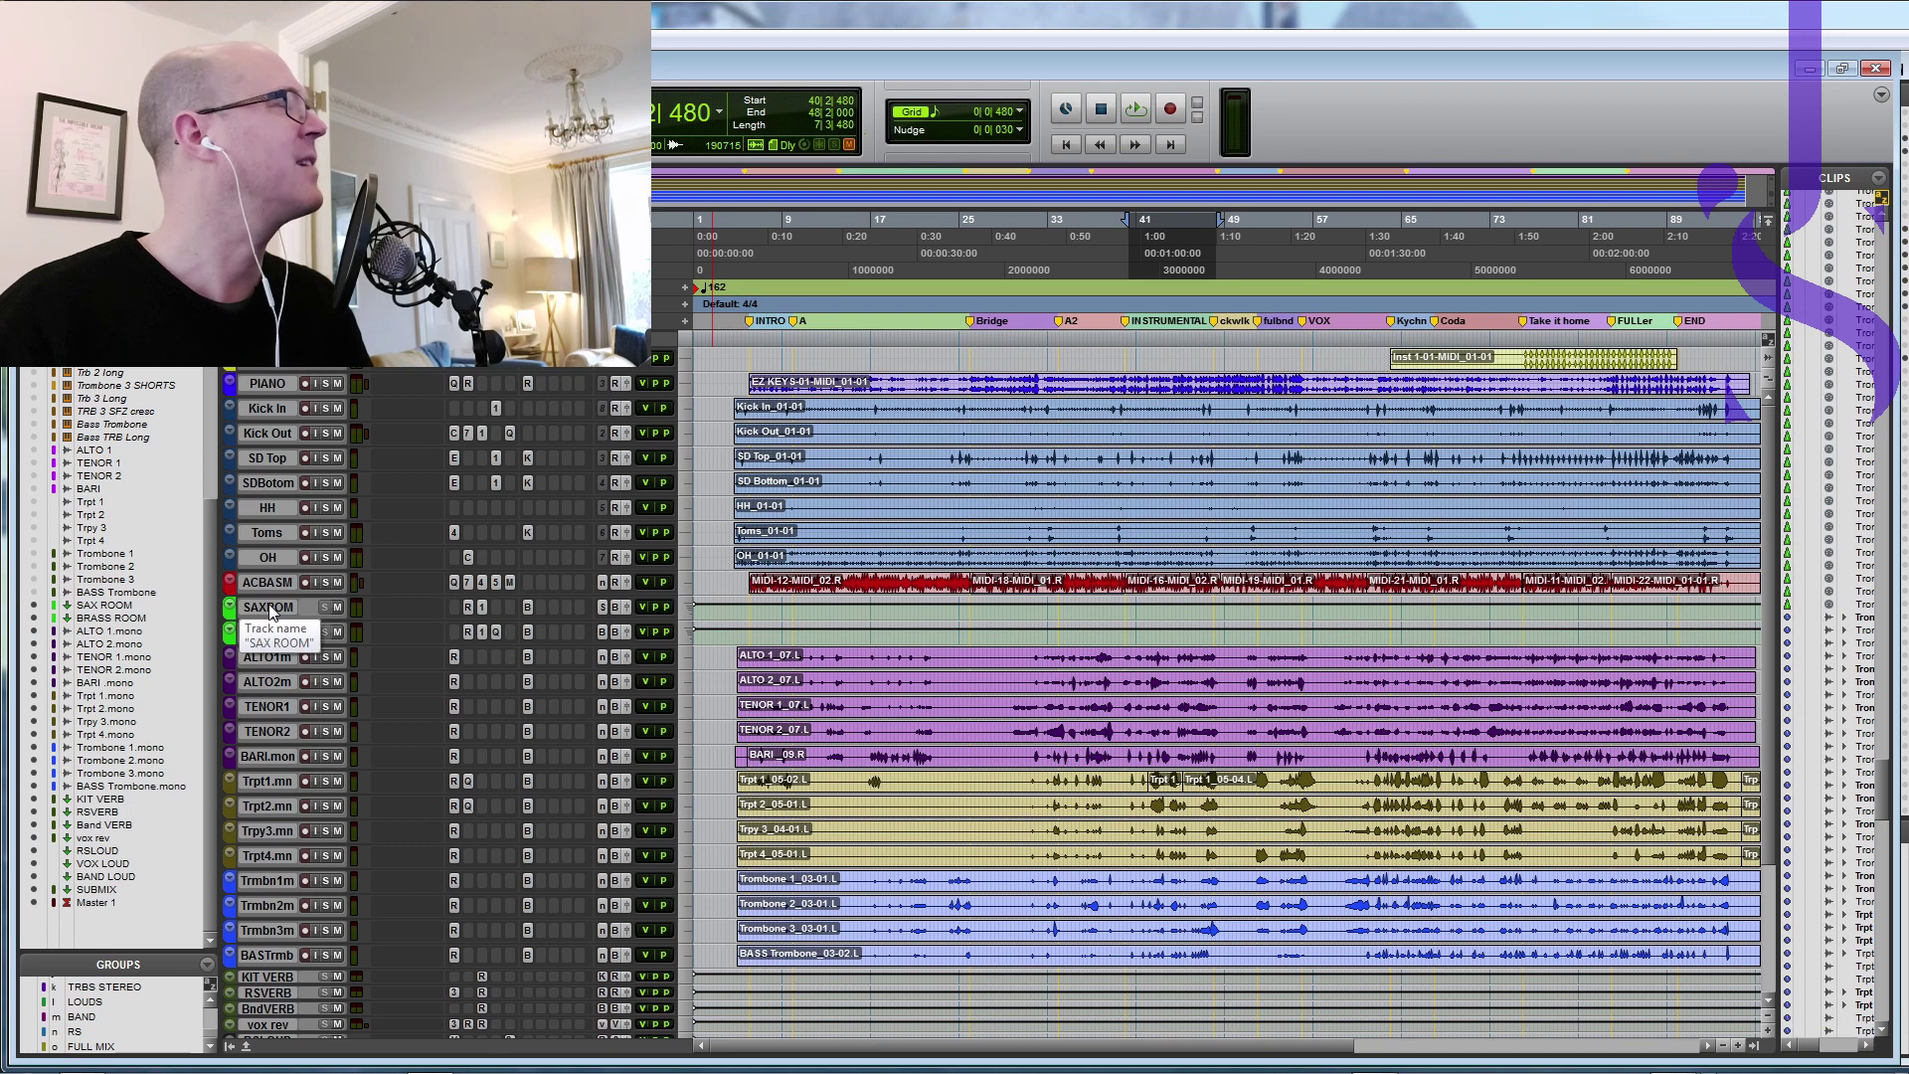
click(271, 606)
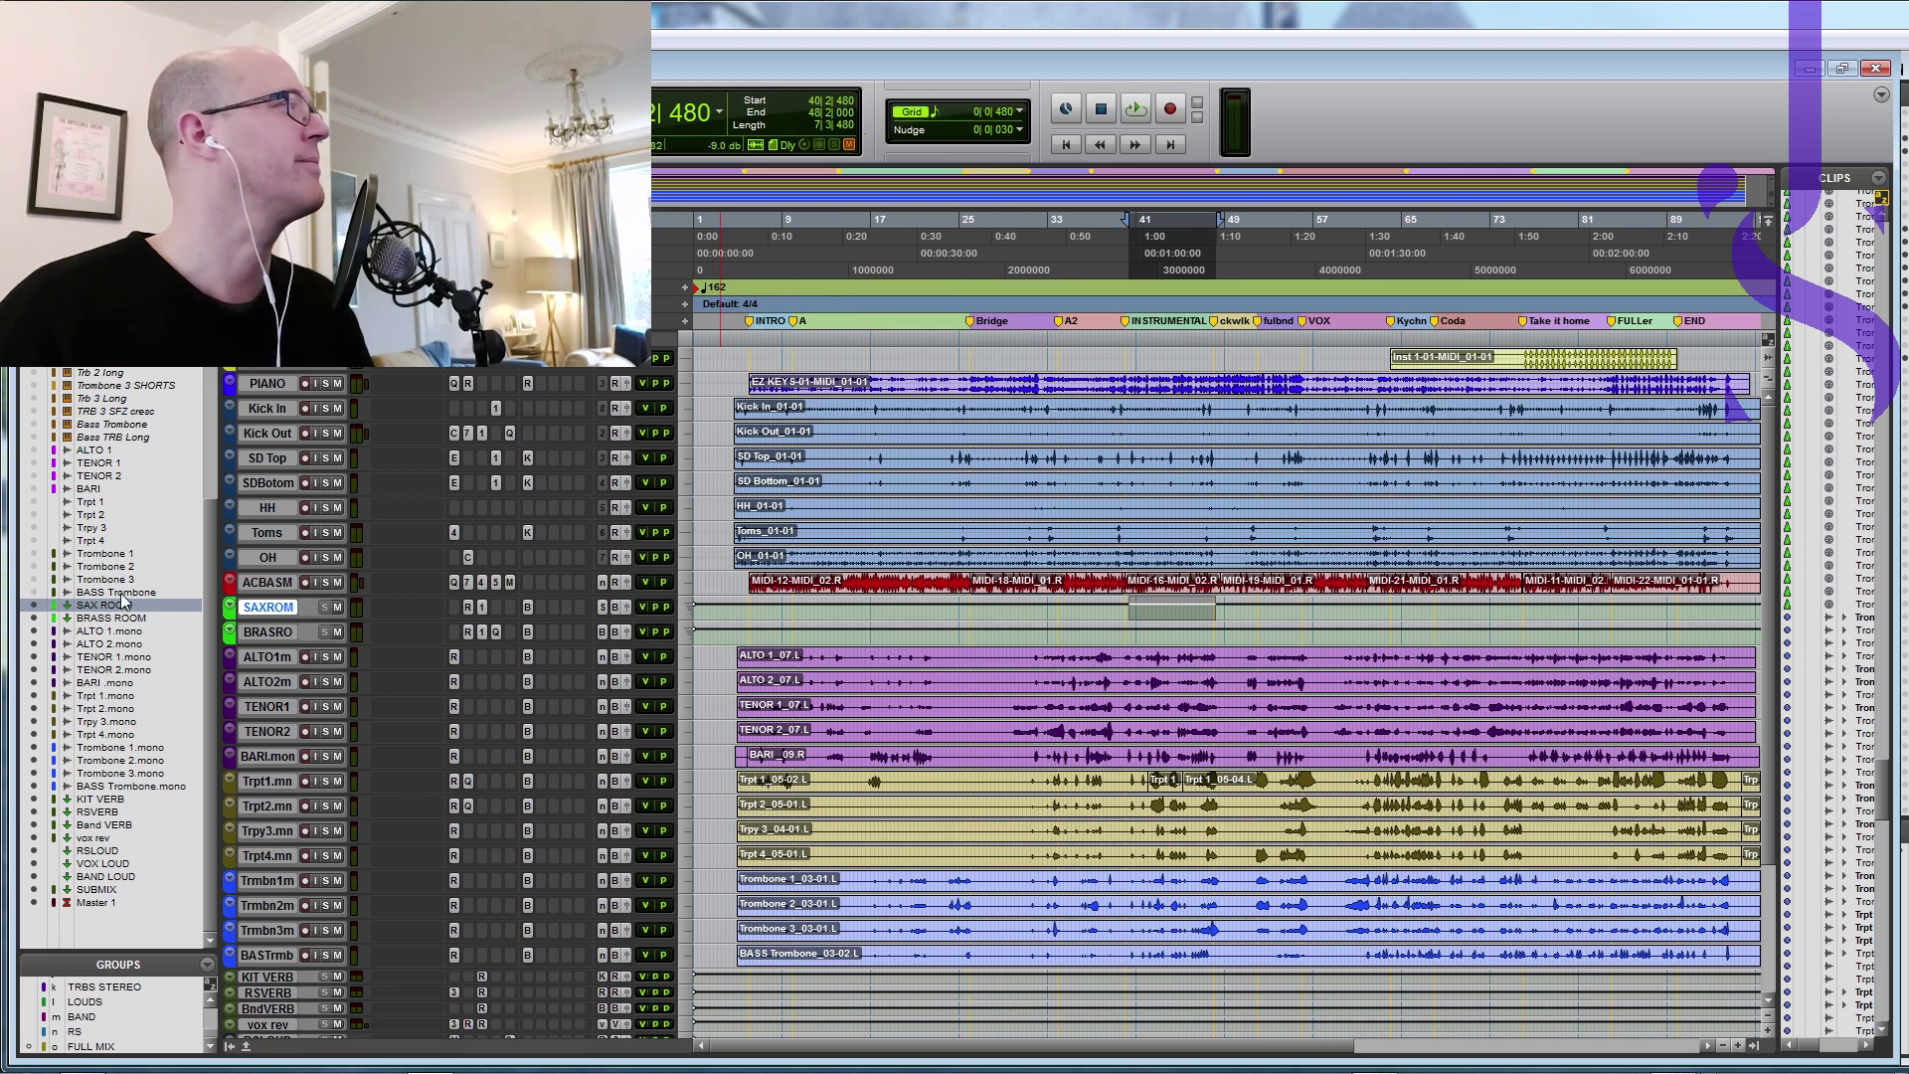
drag(121, 596, 110, 450)
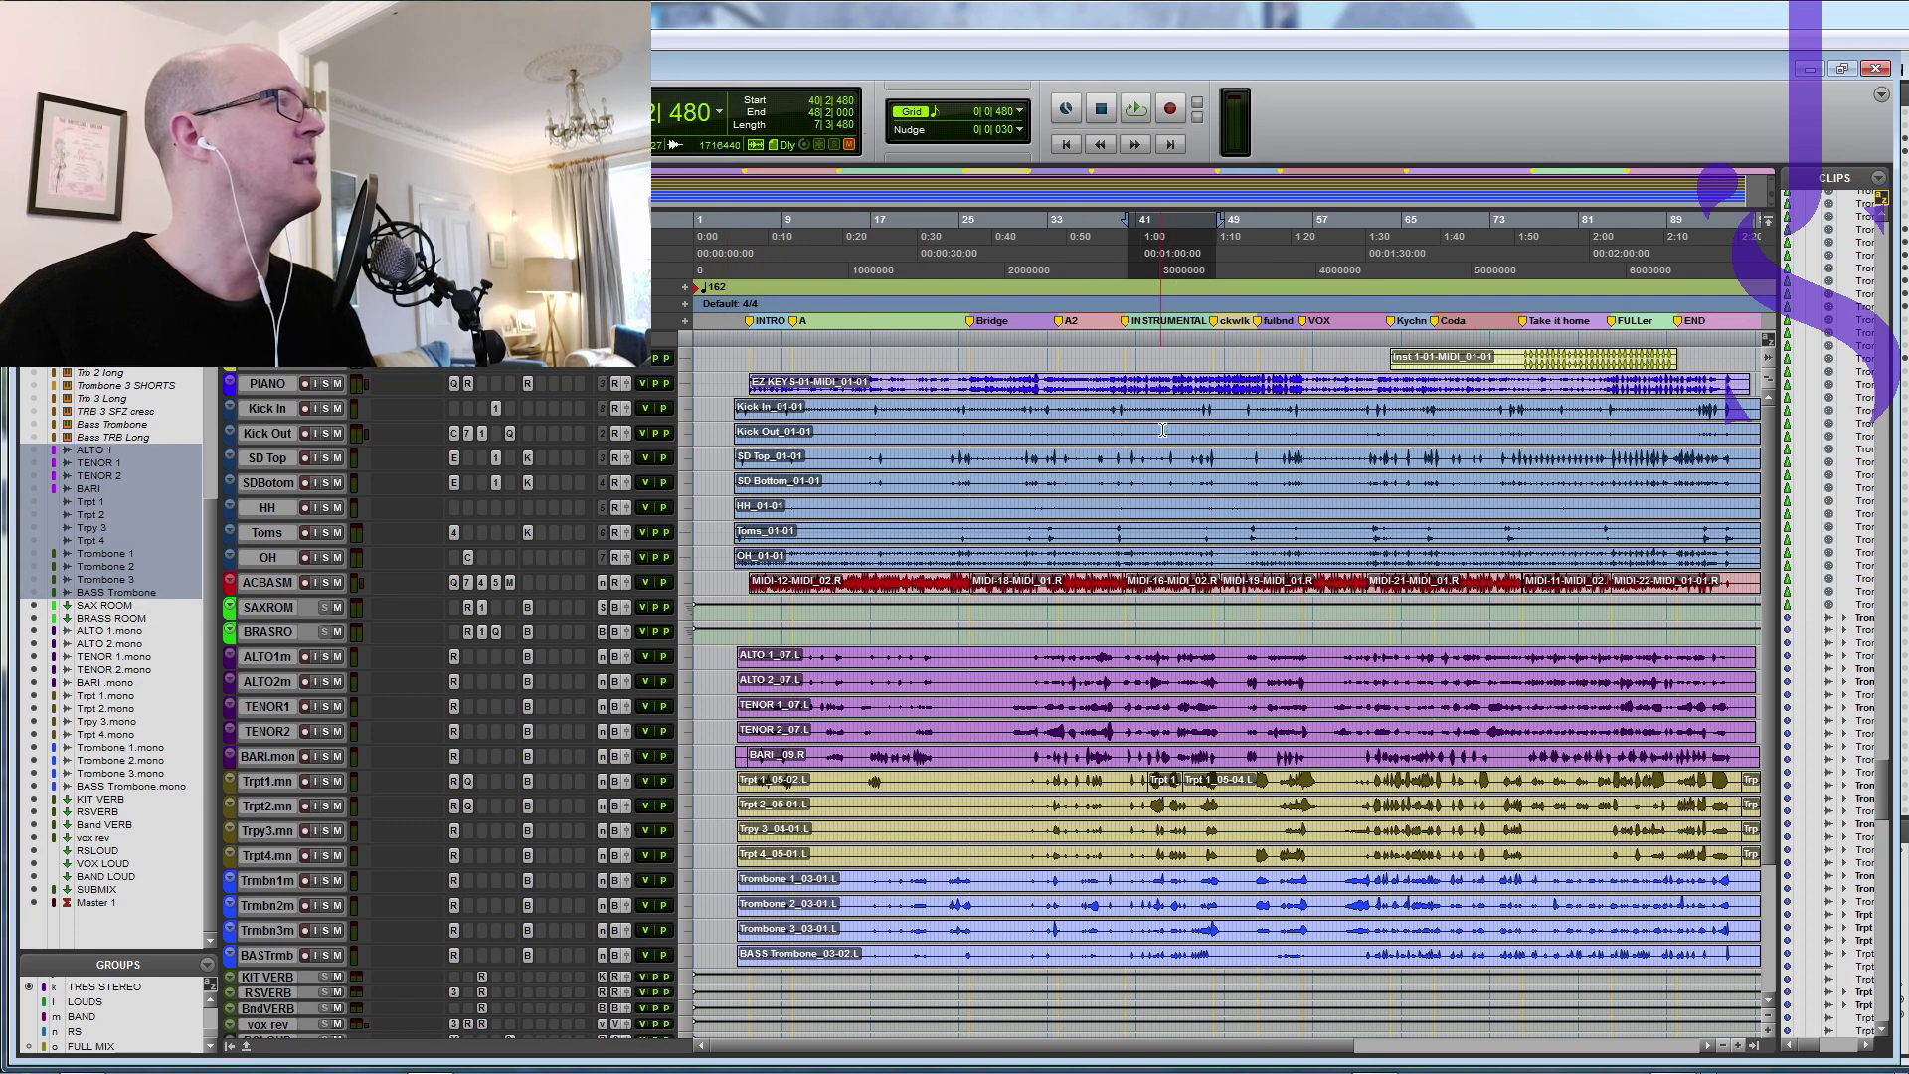
Step: Select 33|4|480 to 40|3|000 across all tracks and loop playback of the full band
drag(1058, 340, 1129, 340)
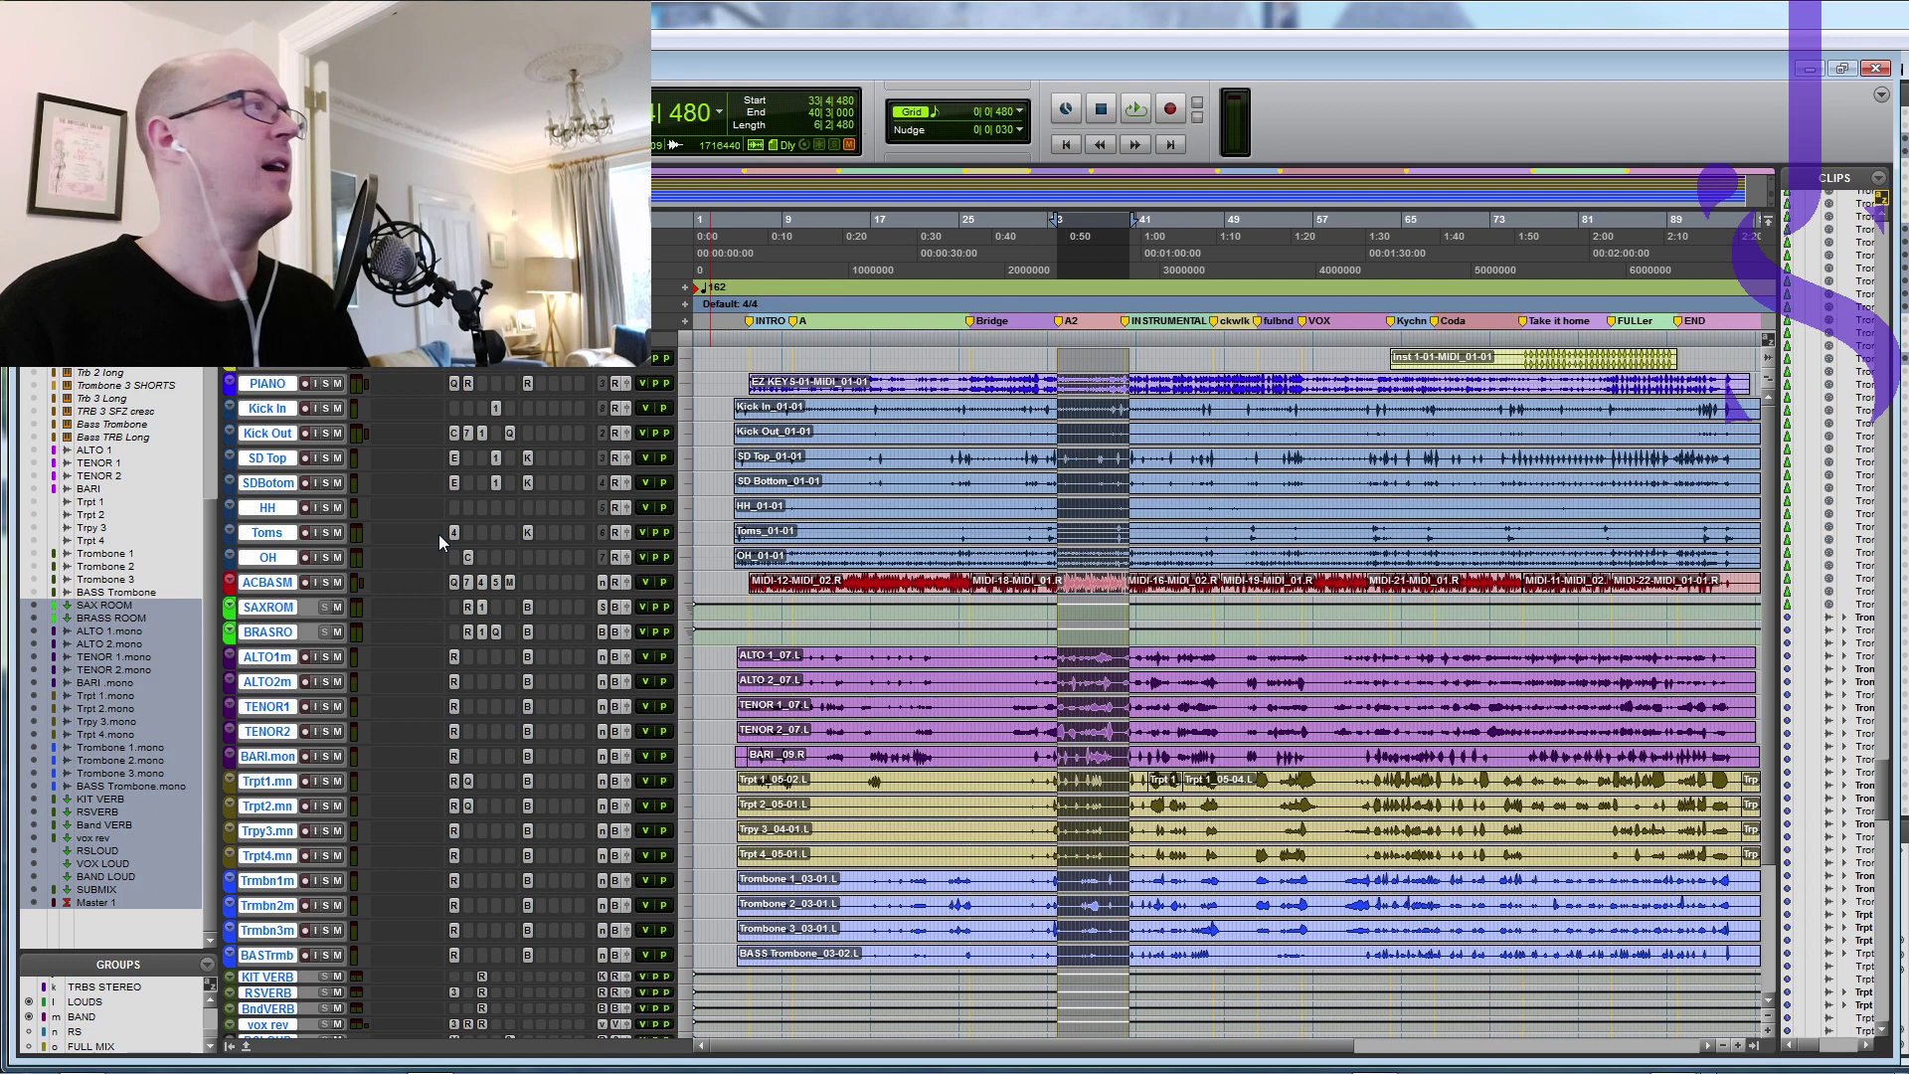
key(space)
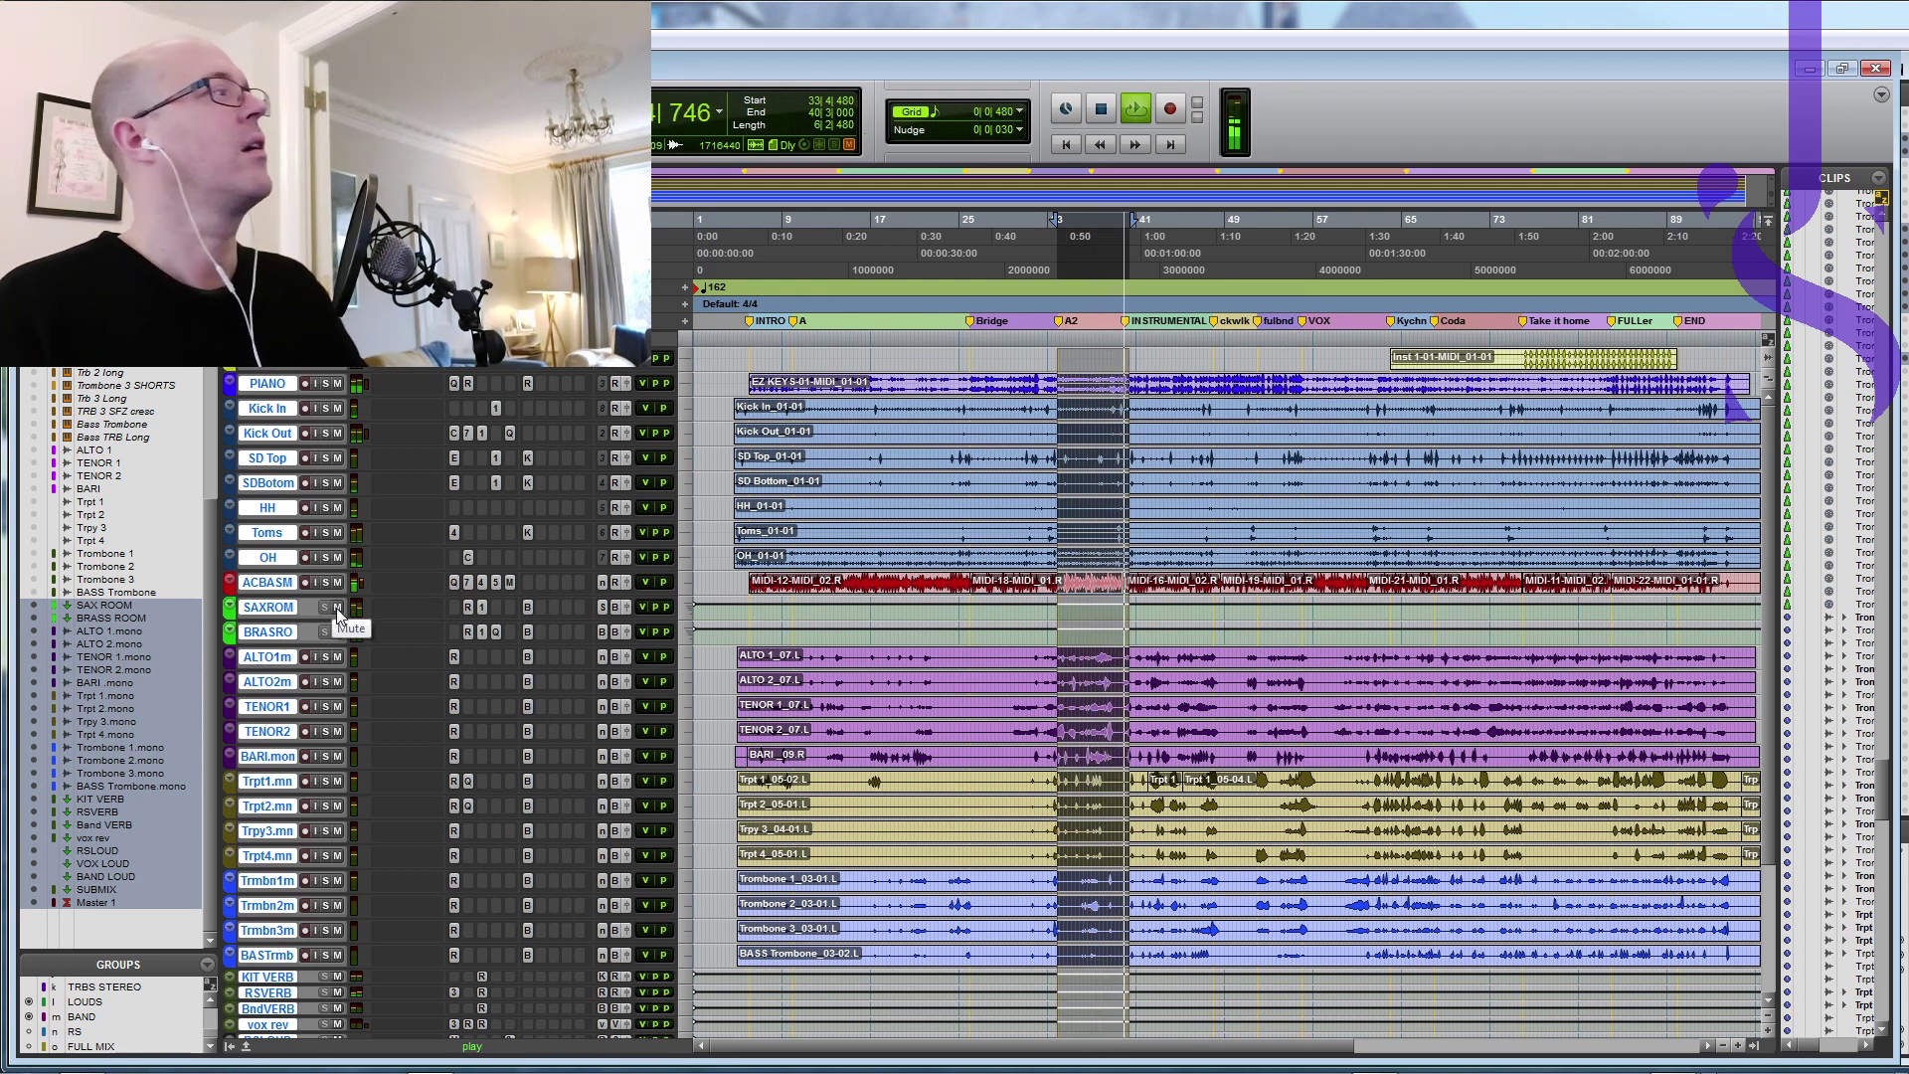
Step: Compare the looped full-band passage with the SAXROM and BRASRO tracks muted and unmuted, ending with both unmuted and playback stopped
key(space)
key(space)
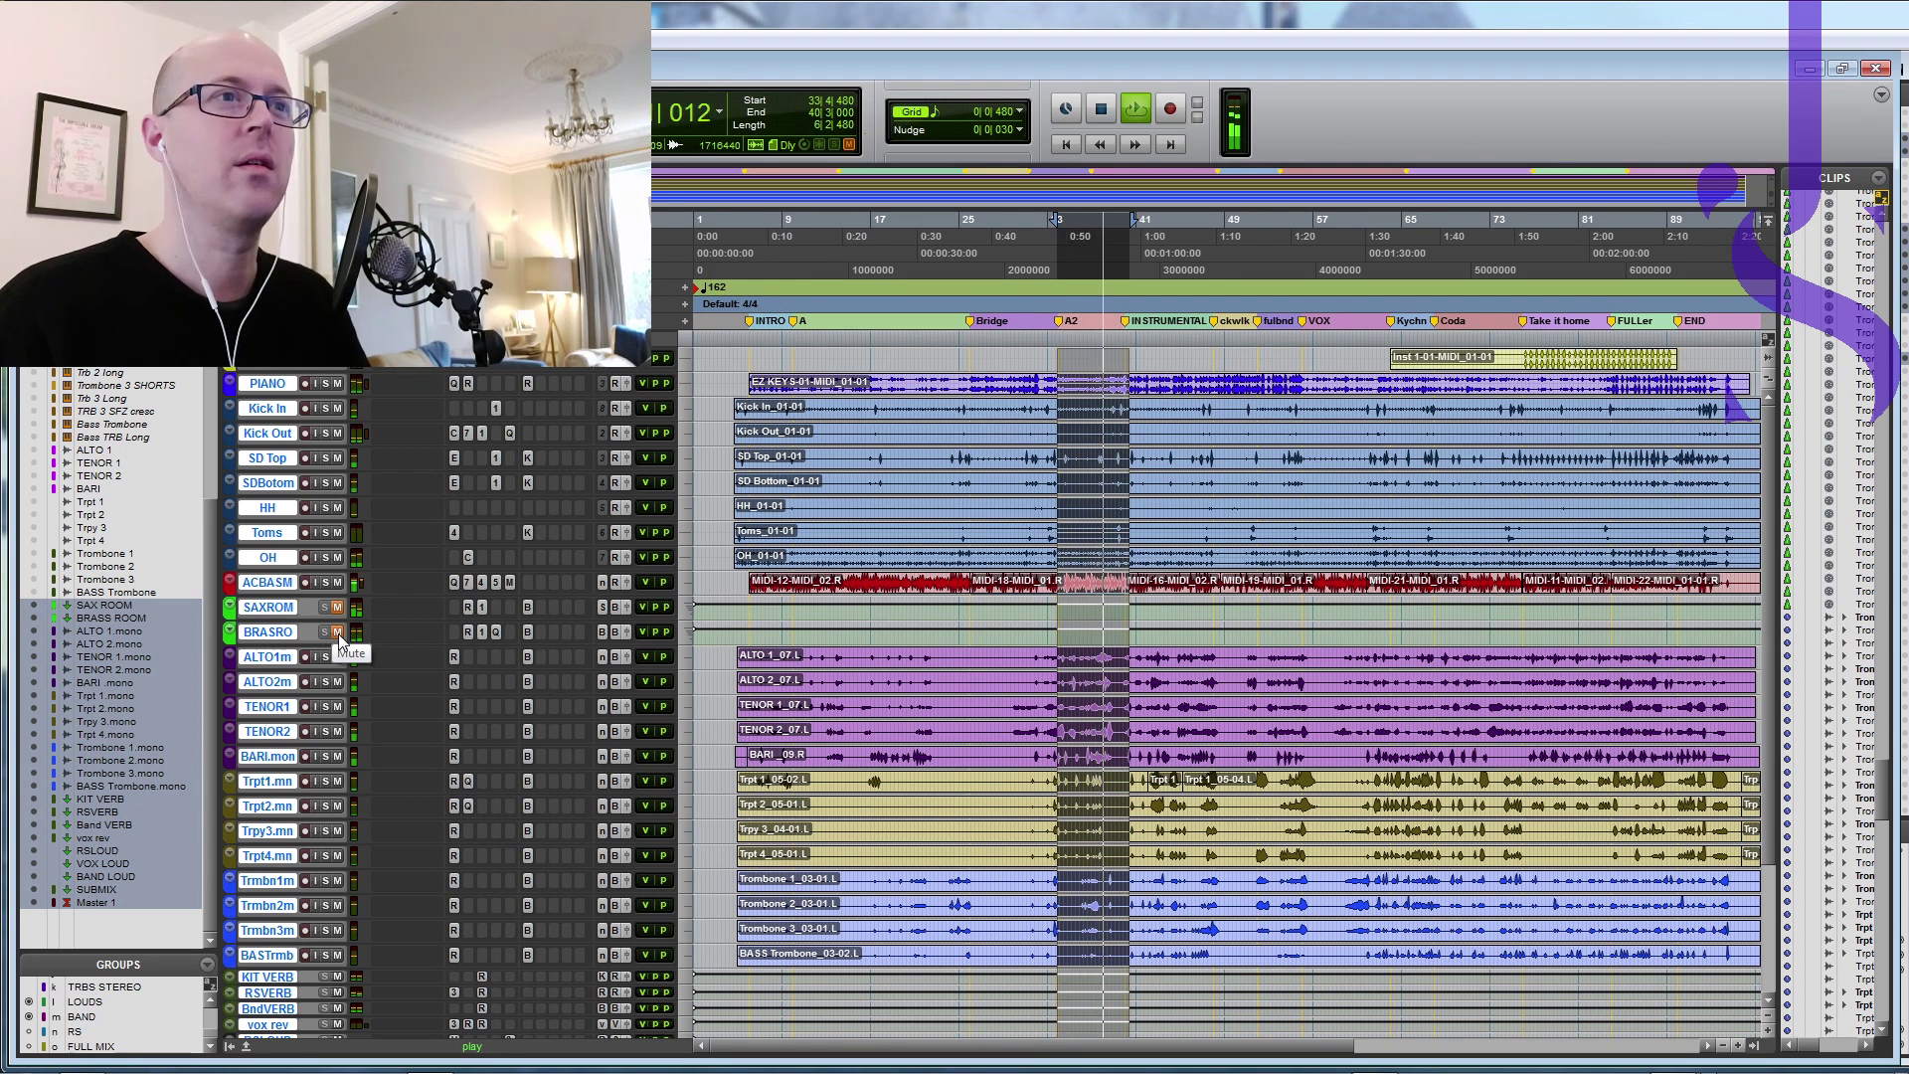
click(338, 633)
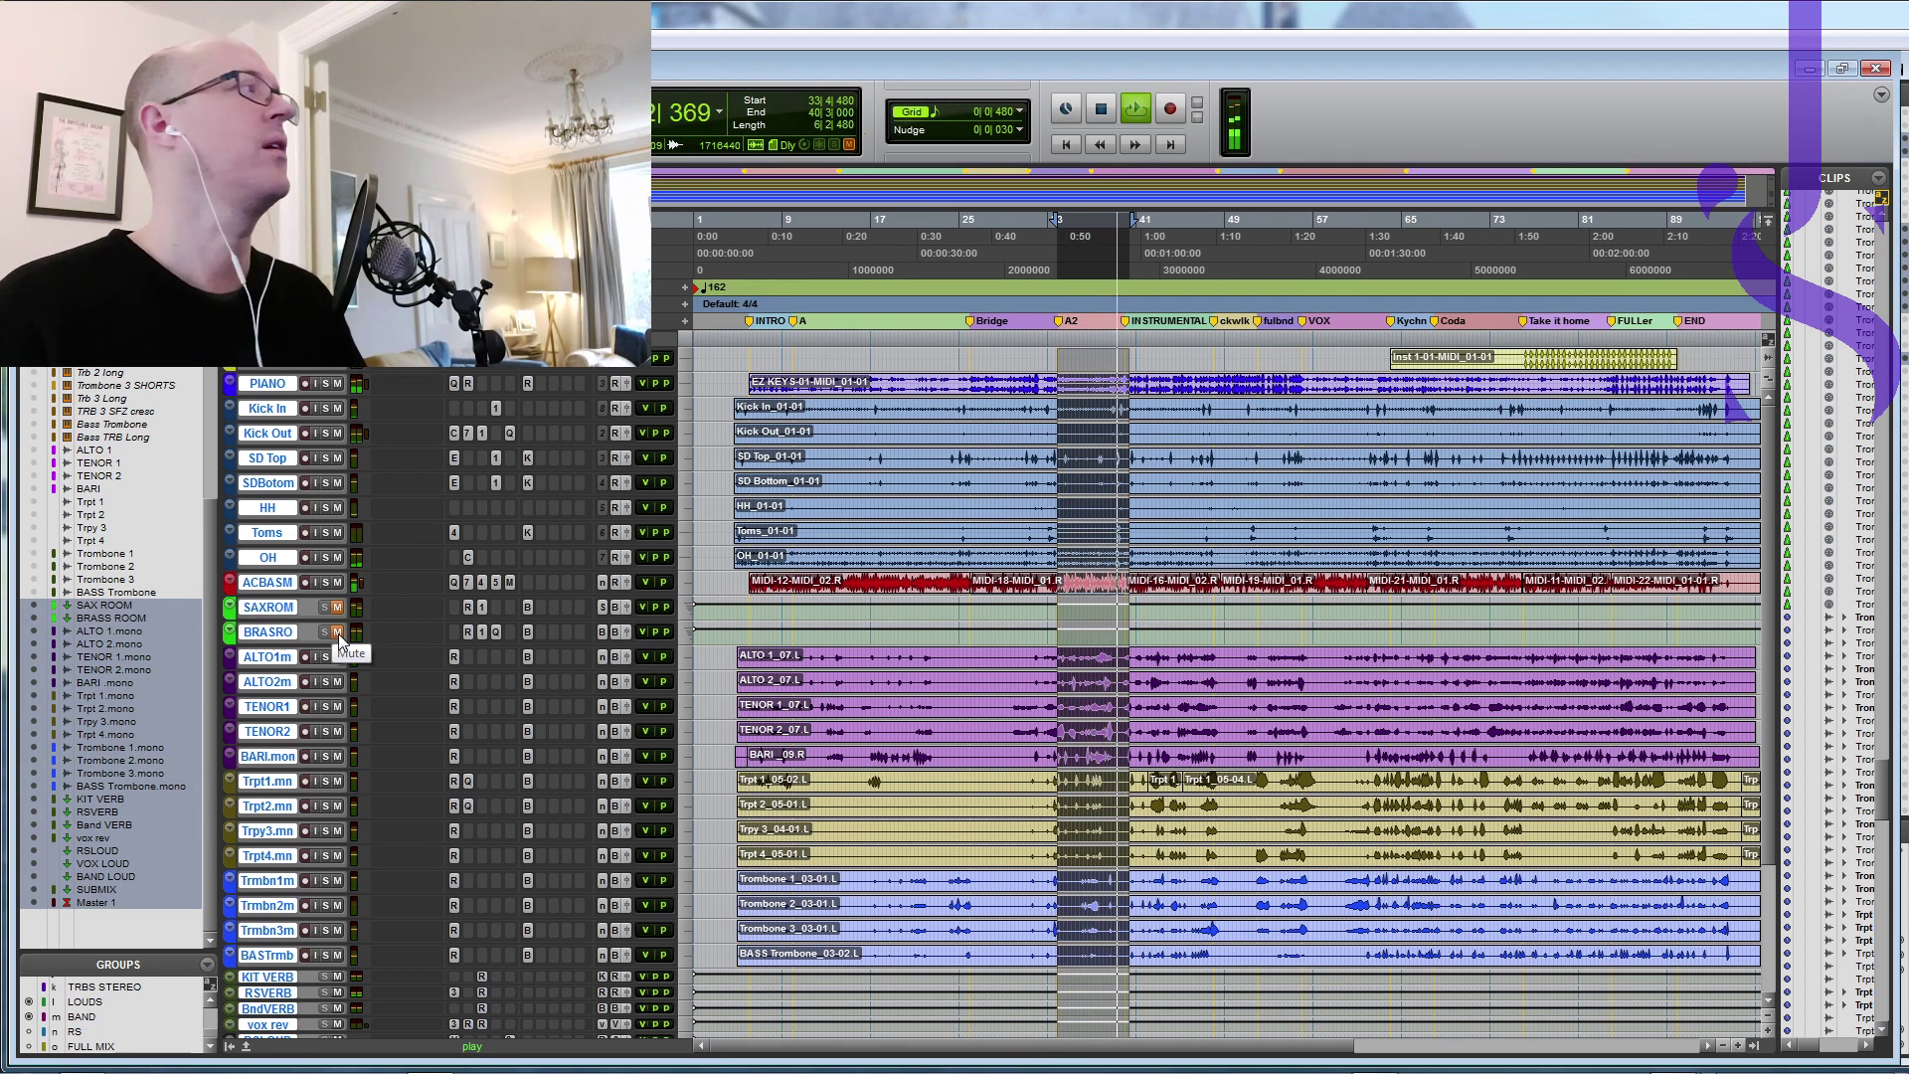
key(space)
key(space)
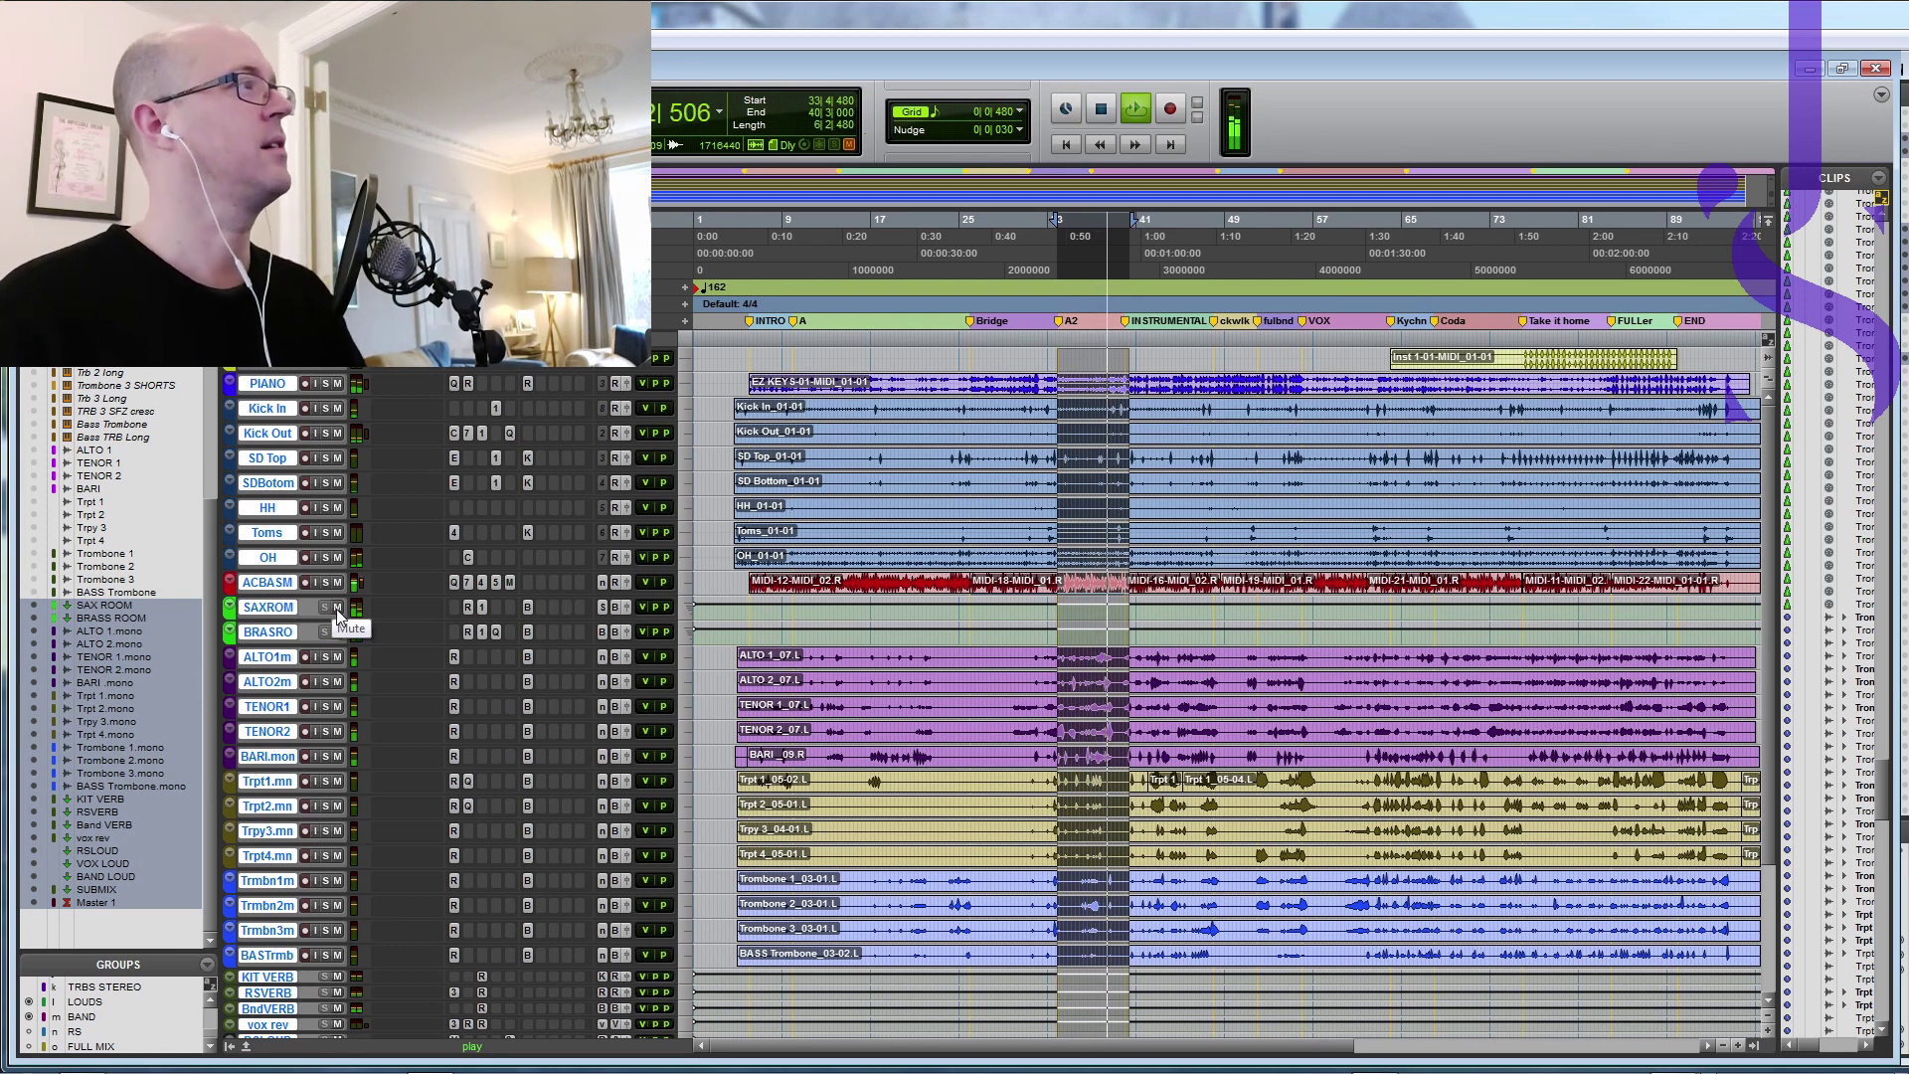
key(space)
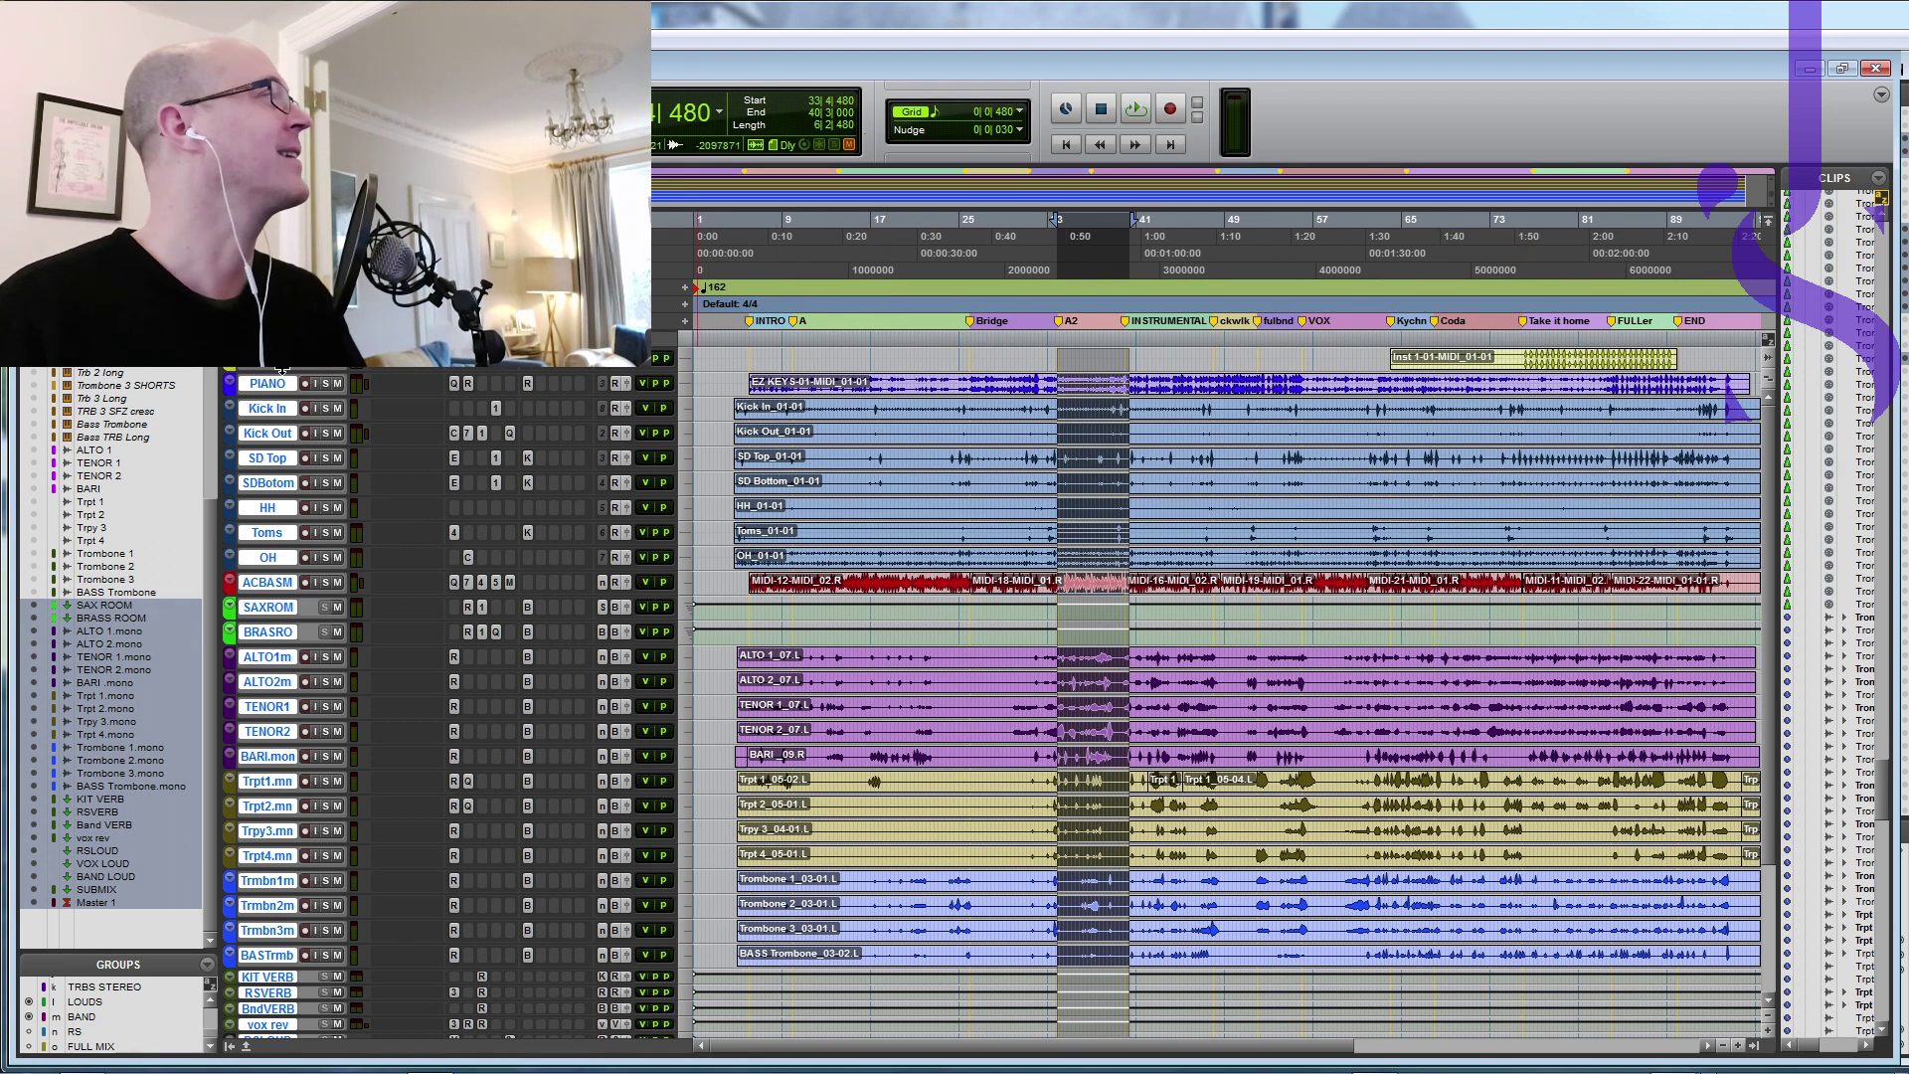
Step: Show the Dpne.cm vocal track, solo it, and inspect its volume automation between the Take it home and FULLer markers
scroll(210, 618, up, 13)
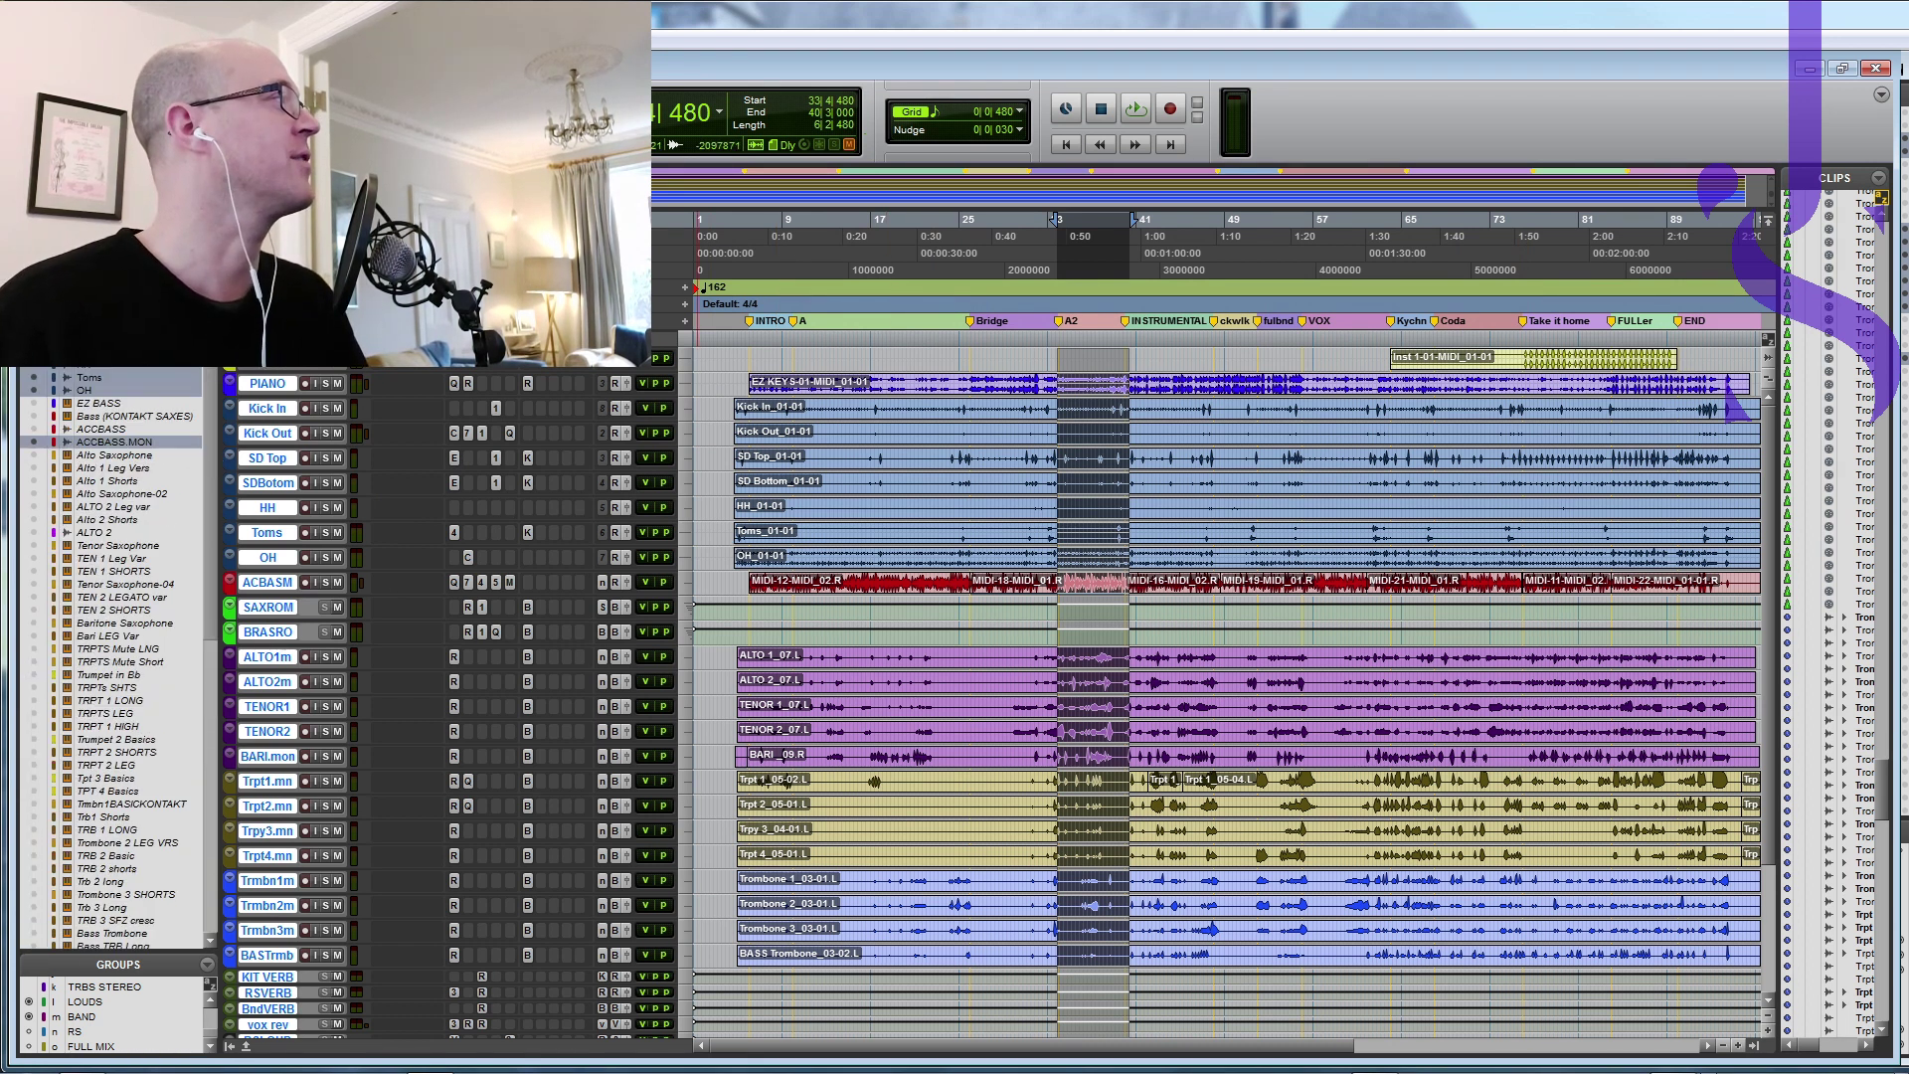
key(ctrl+z)
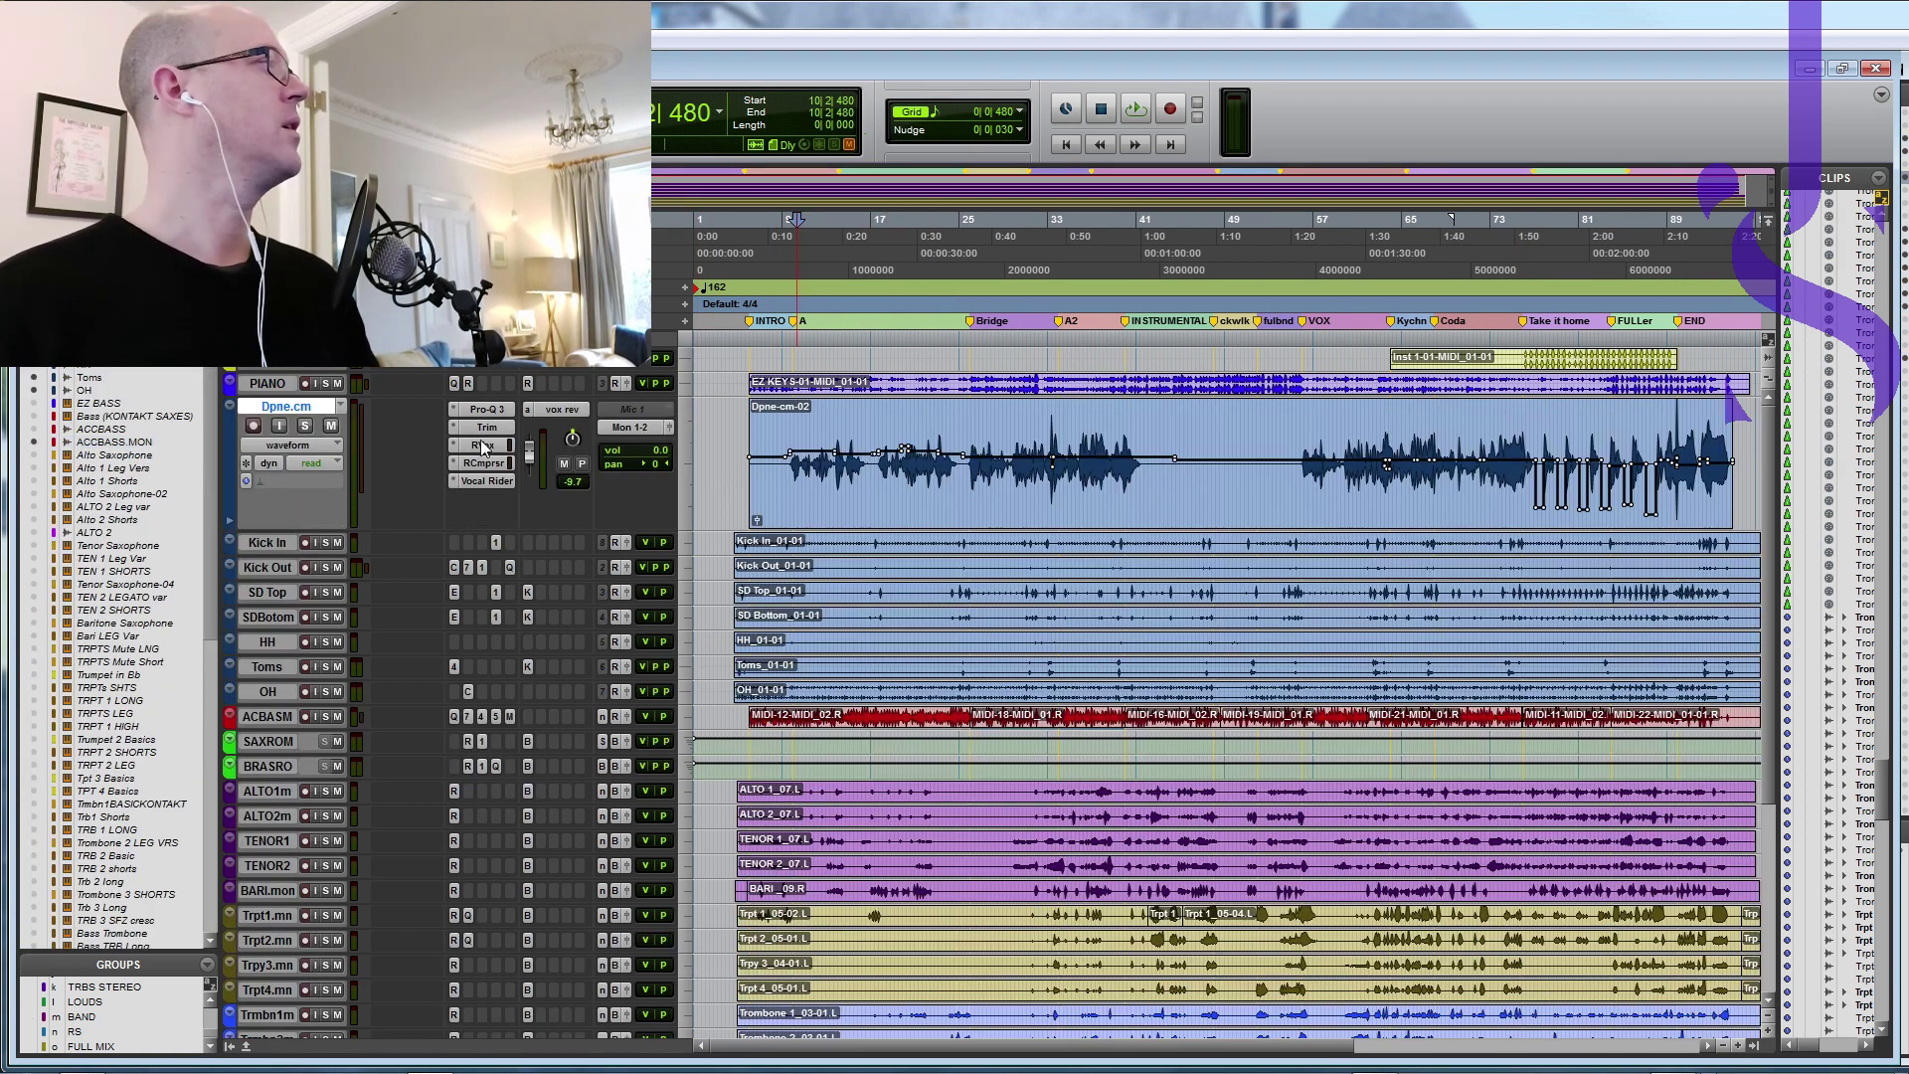
click(306, 426)
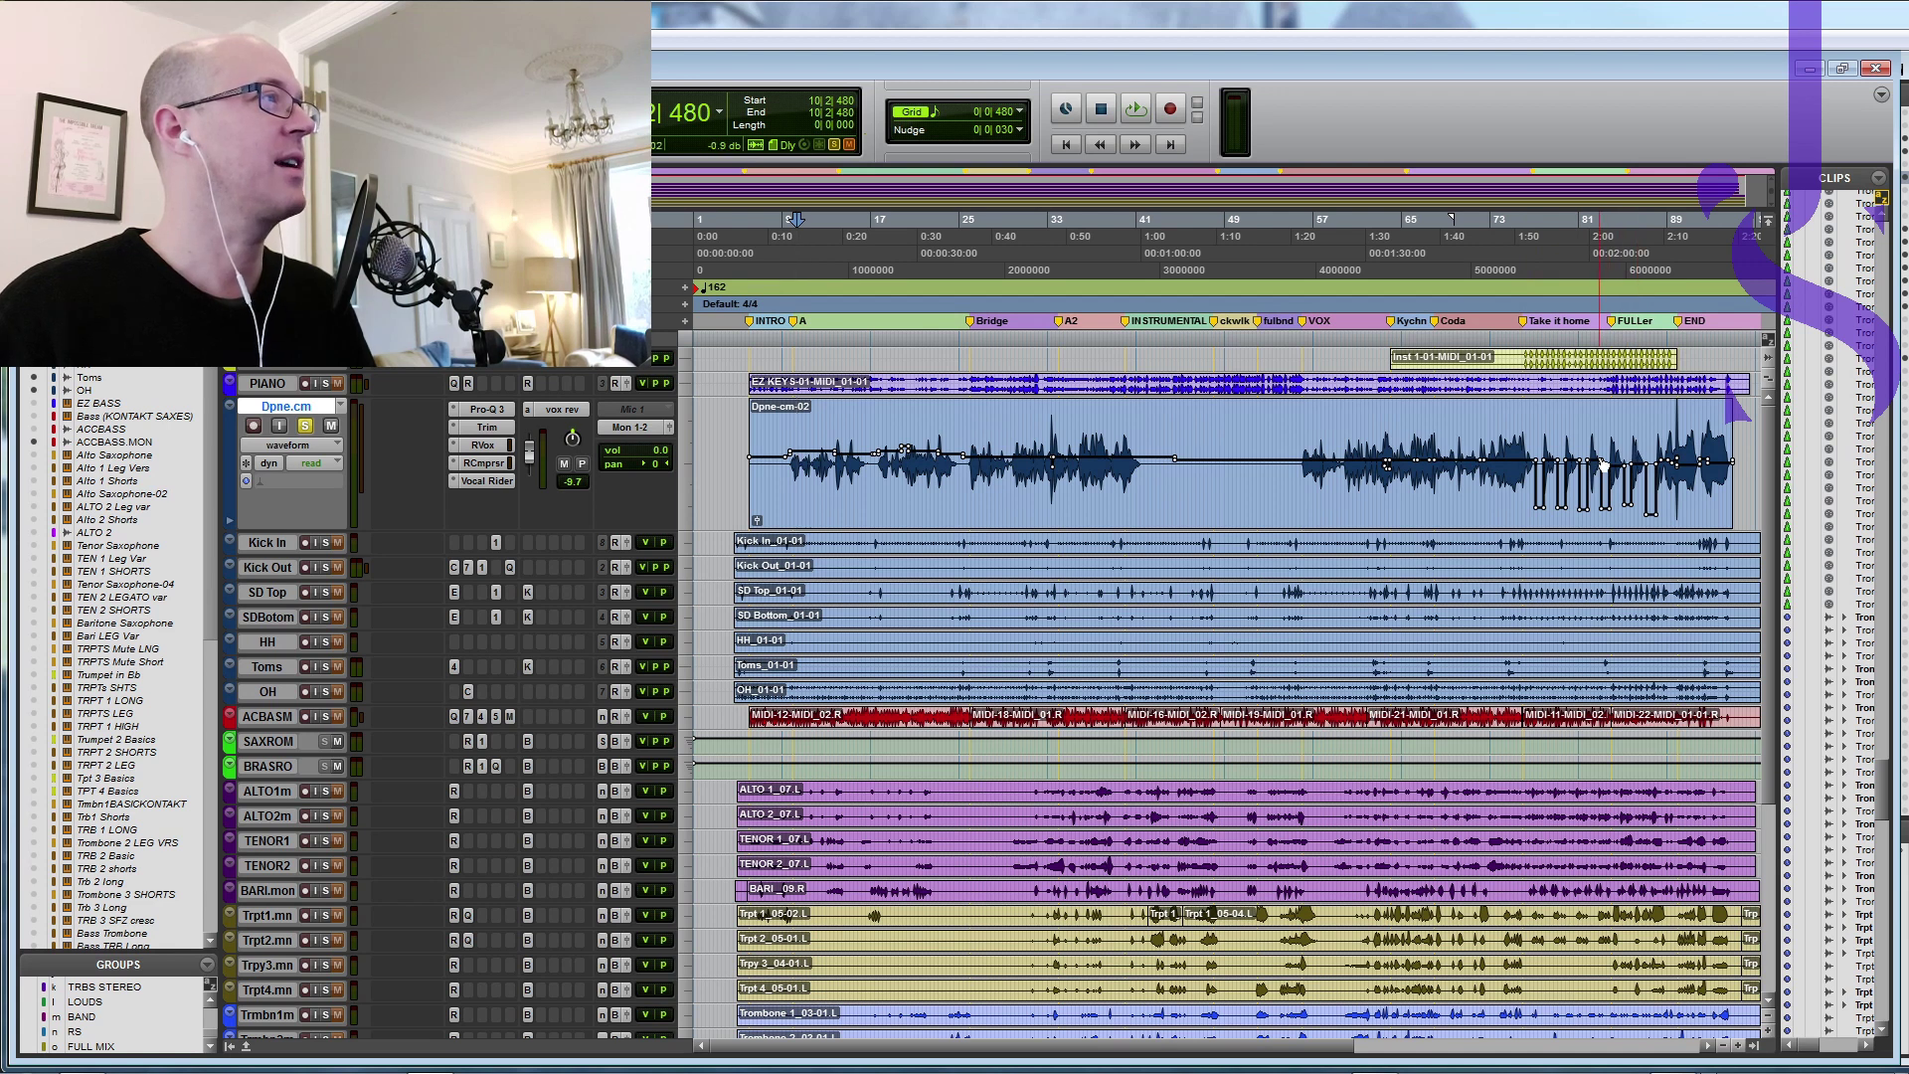
key(ctrl+bracketright)
key(ctrl+bracketright)
drag(879, 1046, 1448, 1040)
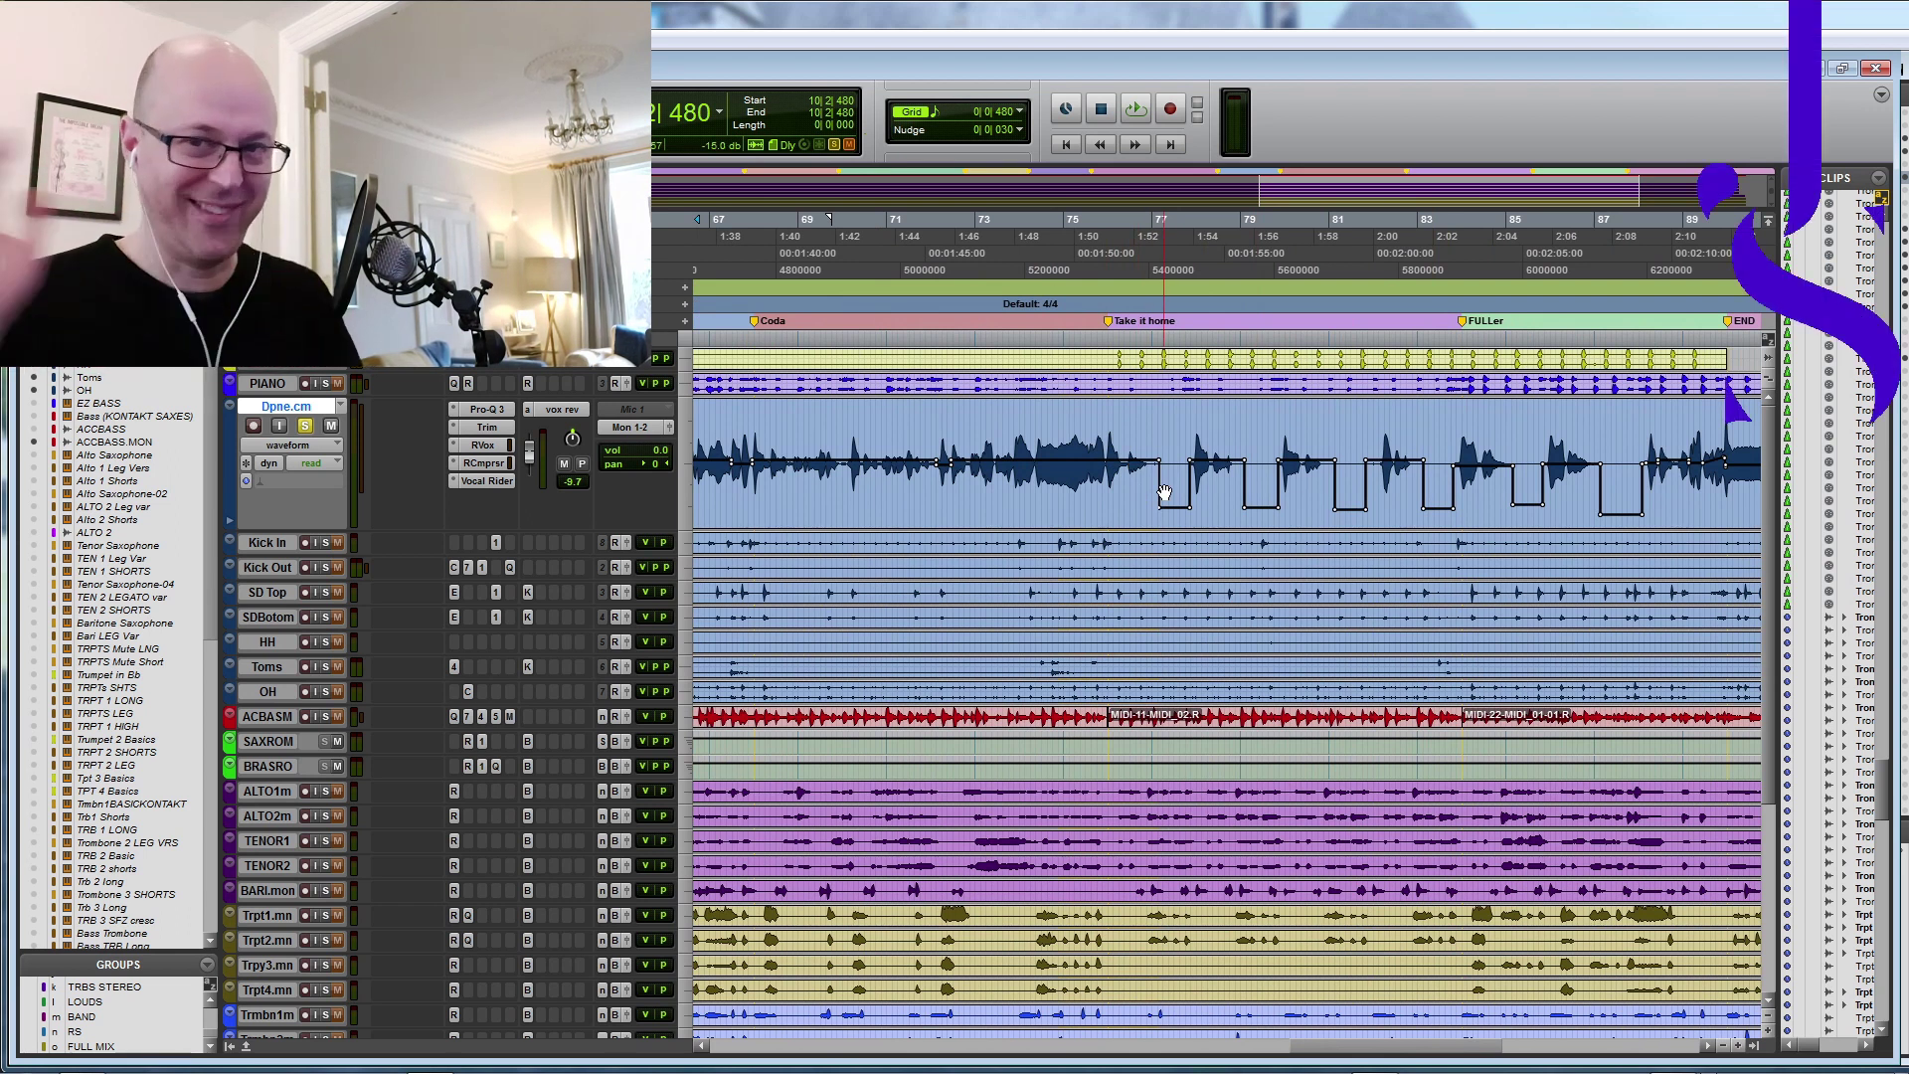
key(r)
key(r)
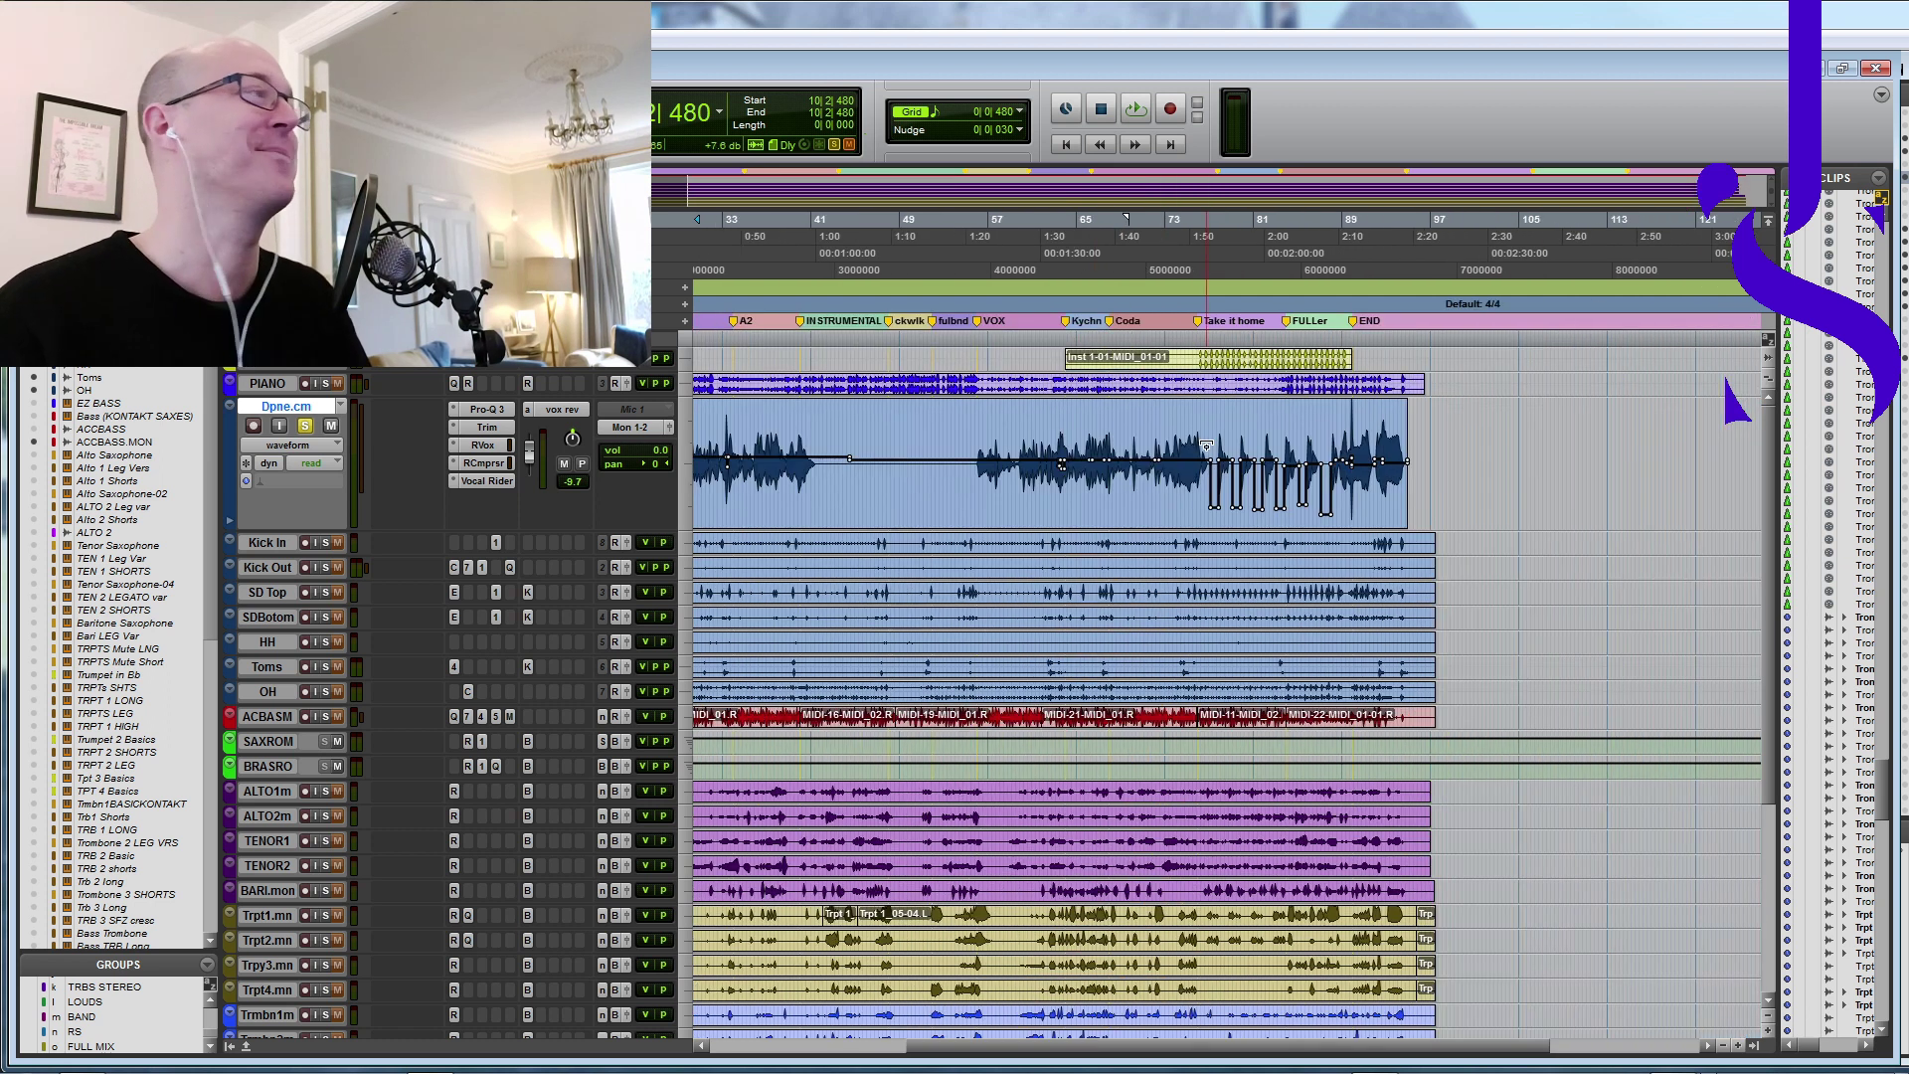
Step: Play the soloed Dpne.cm vocal from 55|2|480, just before the VOX marker, and stop
click(968, 332)
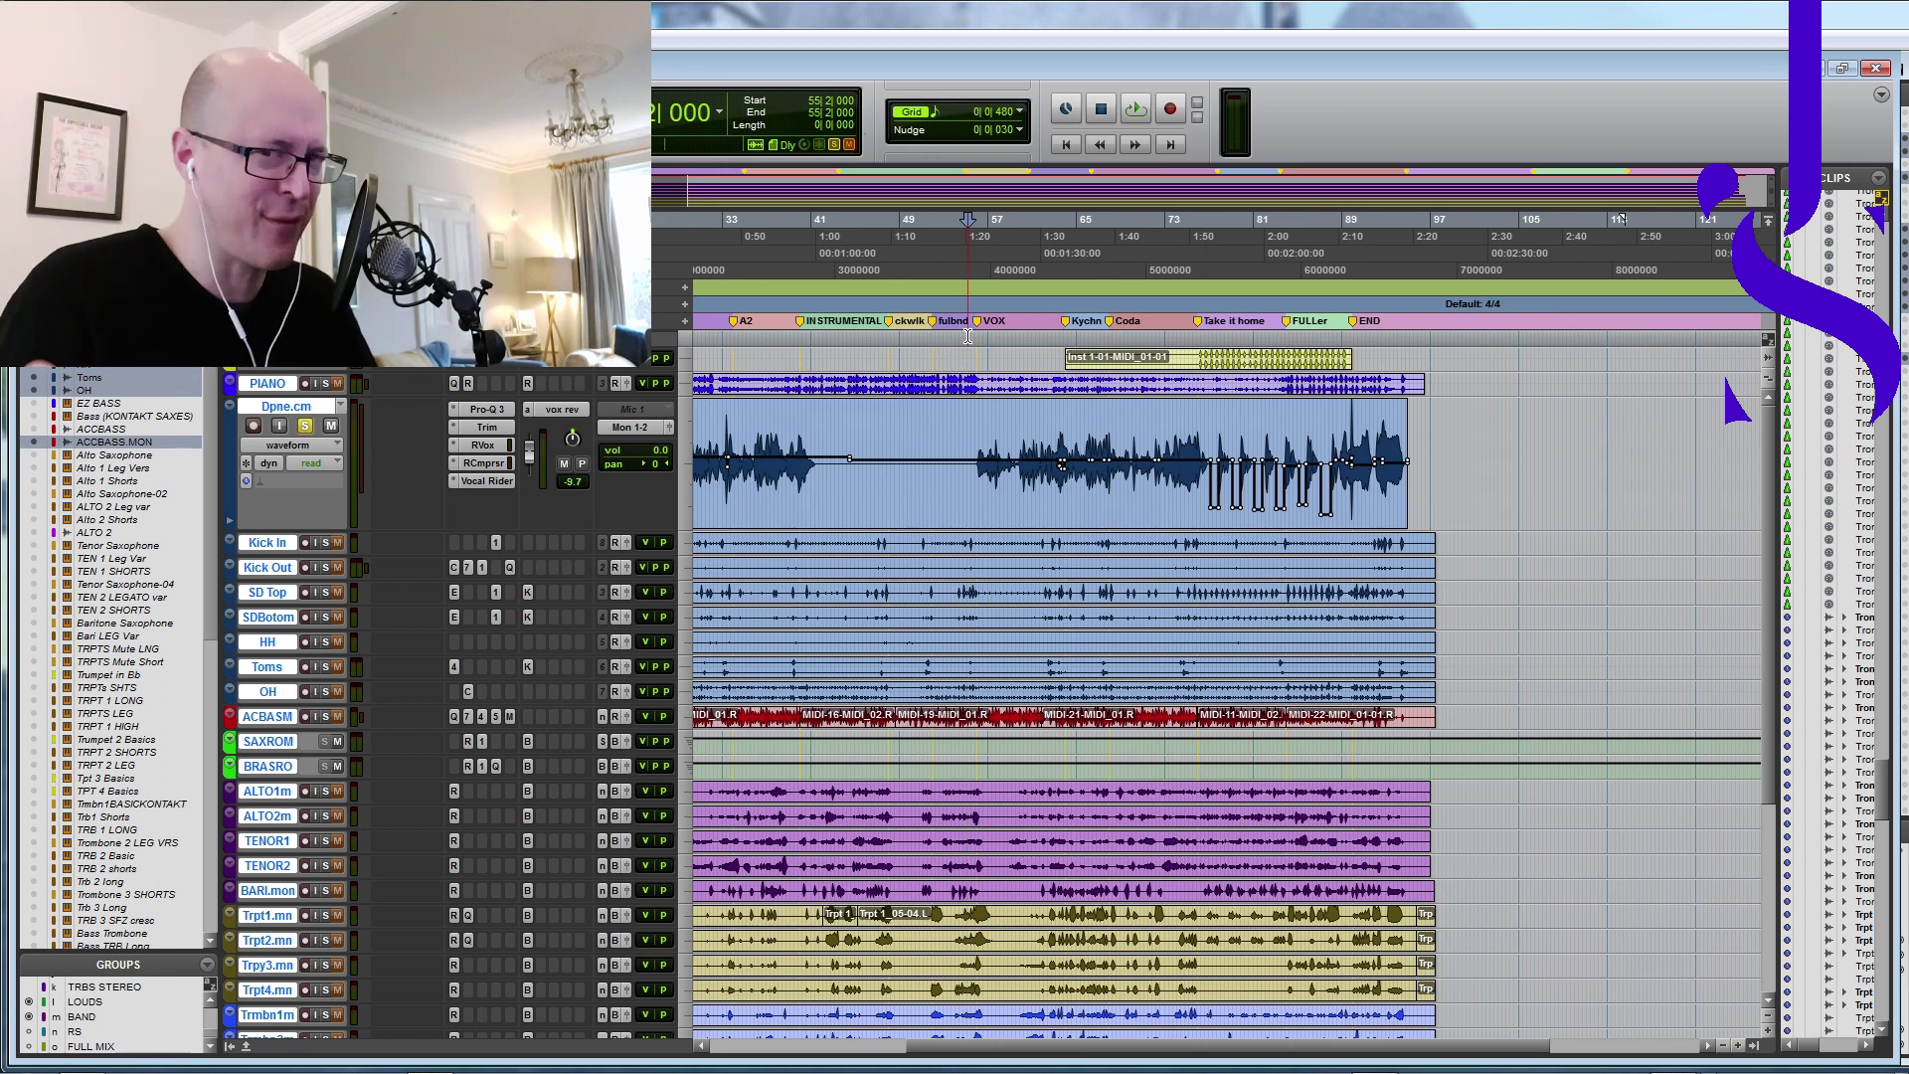
click(970, 428)
key(space)
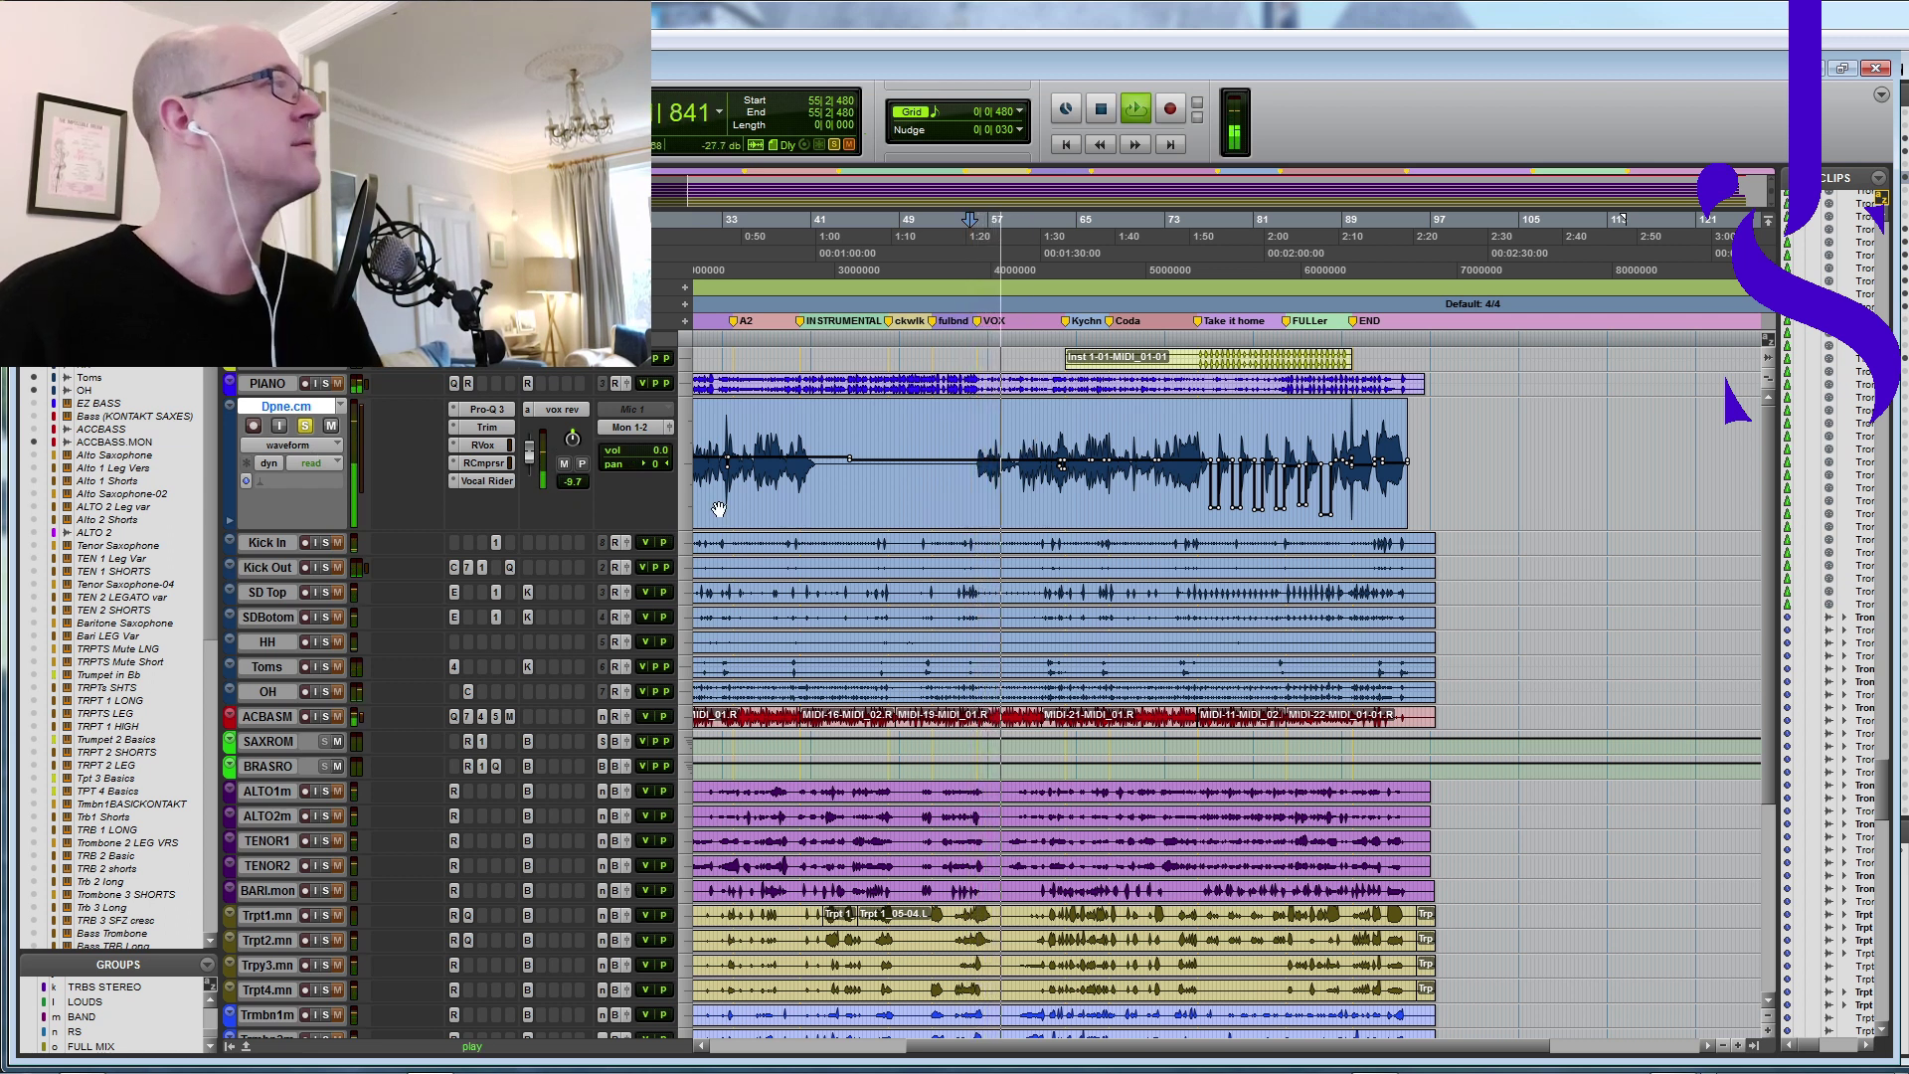
key(space)
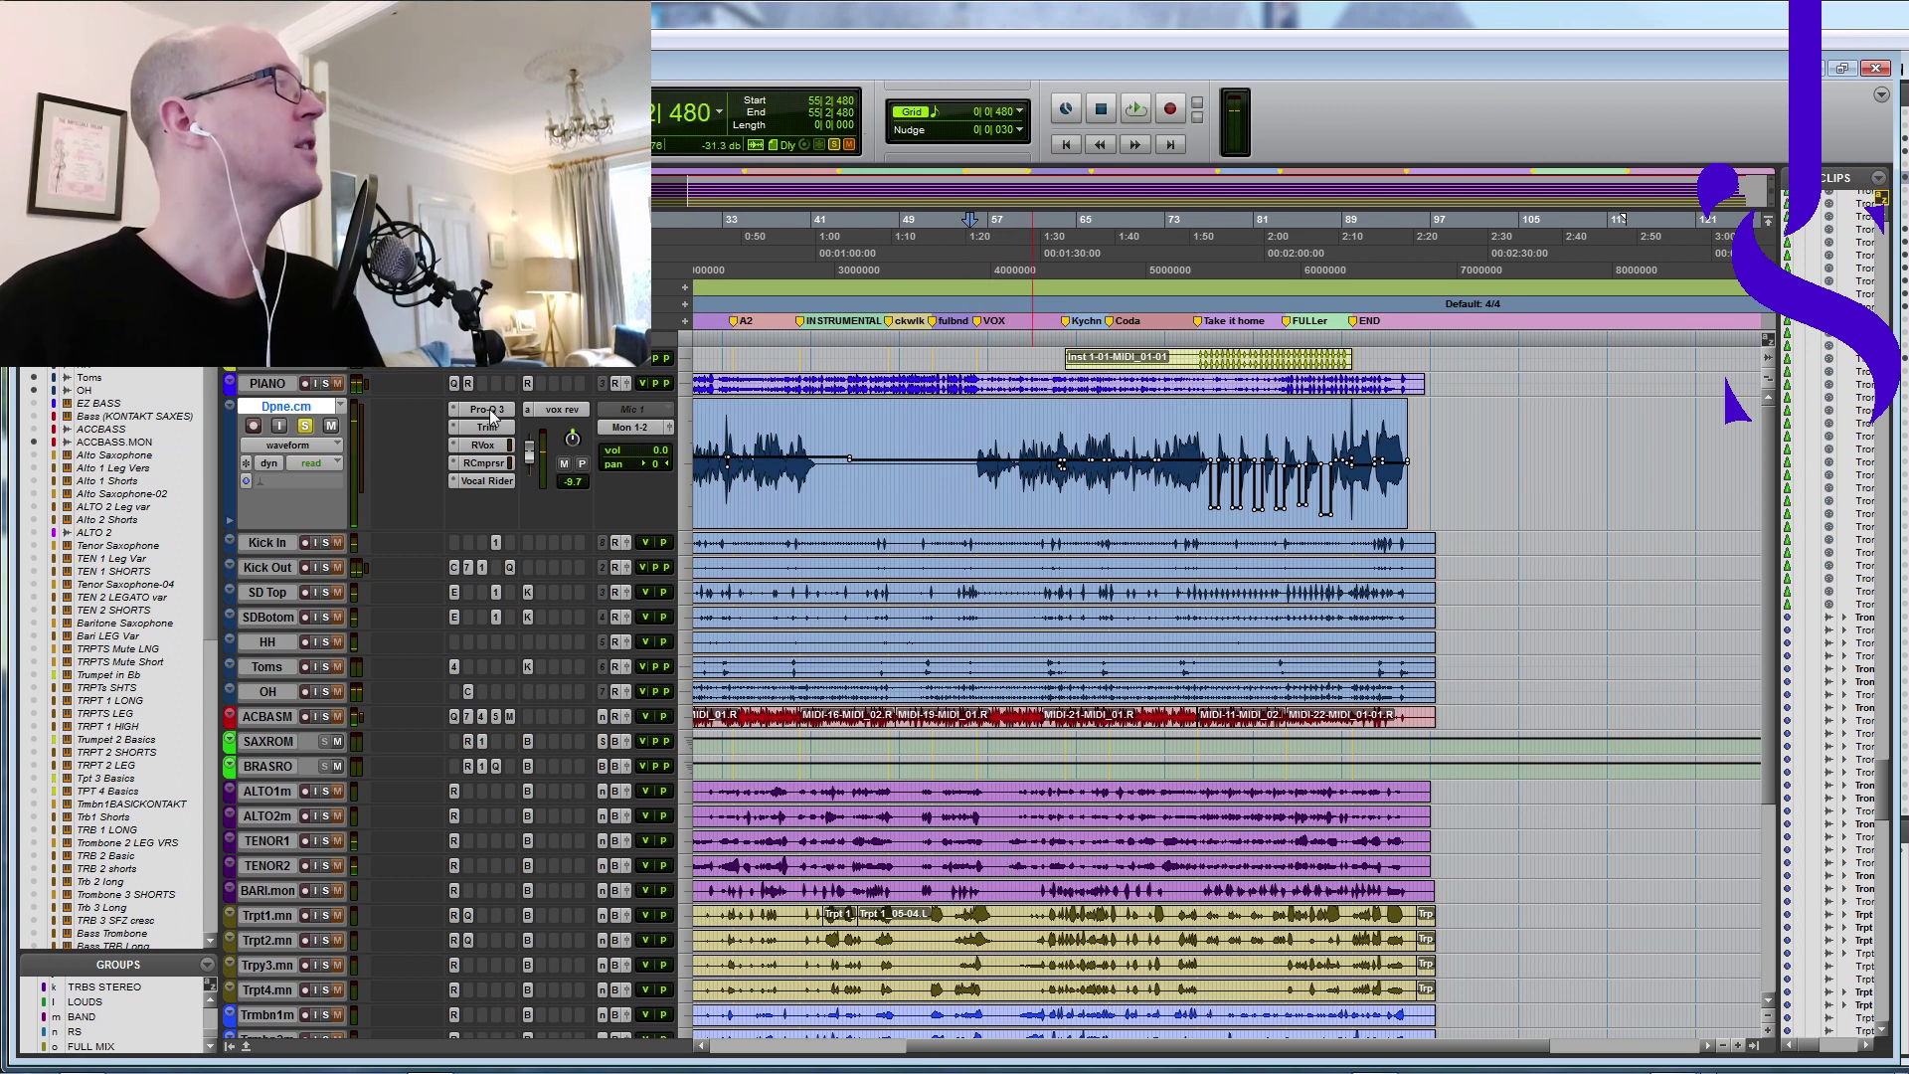
Step: Review the Pro-Q 3, RVox and RCompressor inserts on the Dpne.cm vocal track
click(491, 413)
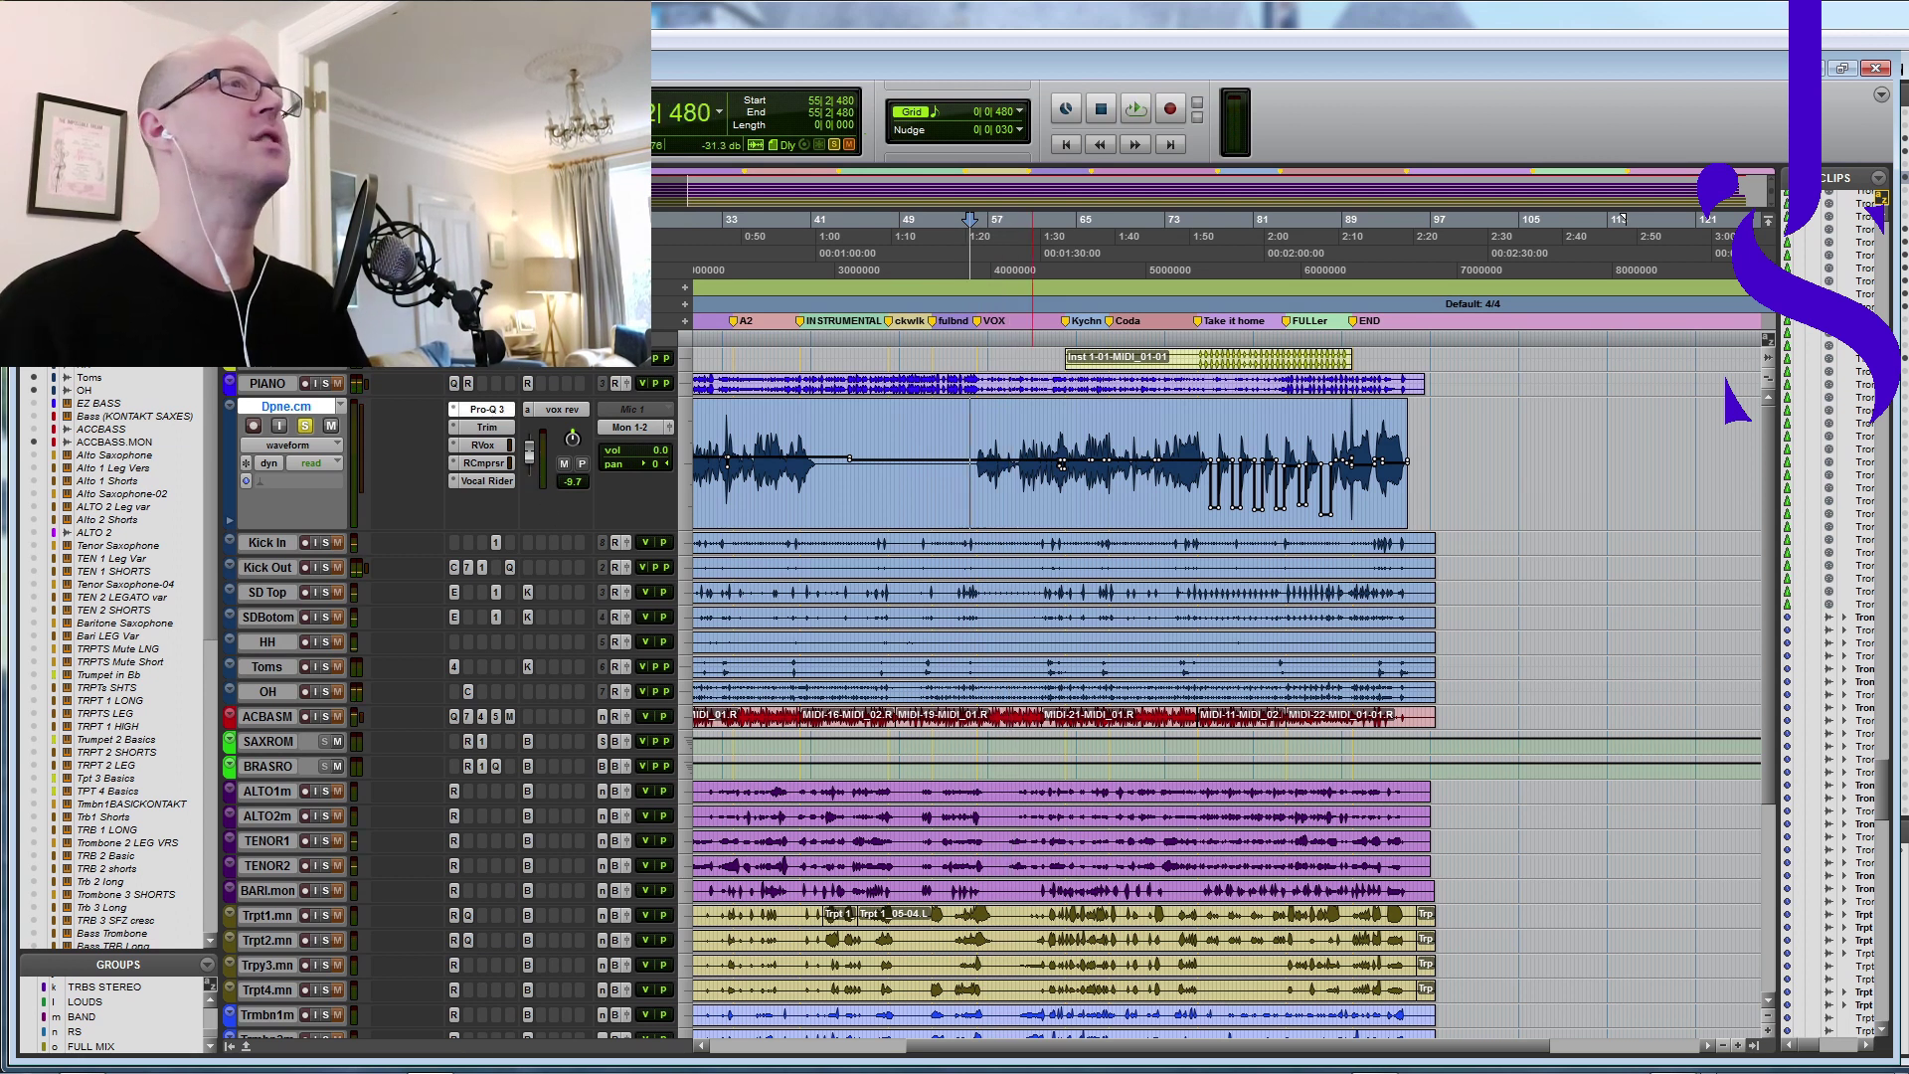
drag(1669, 254, 1317, 253)
key(ctrl+w)
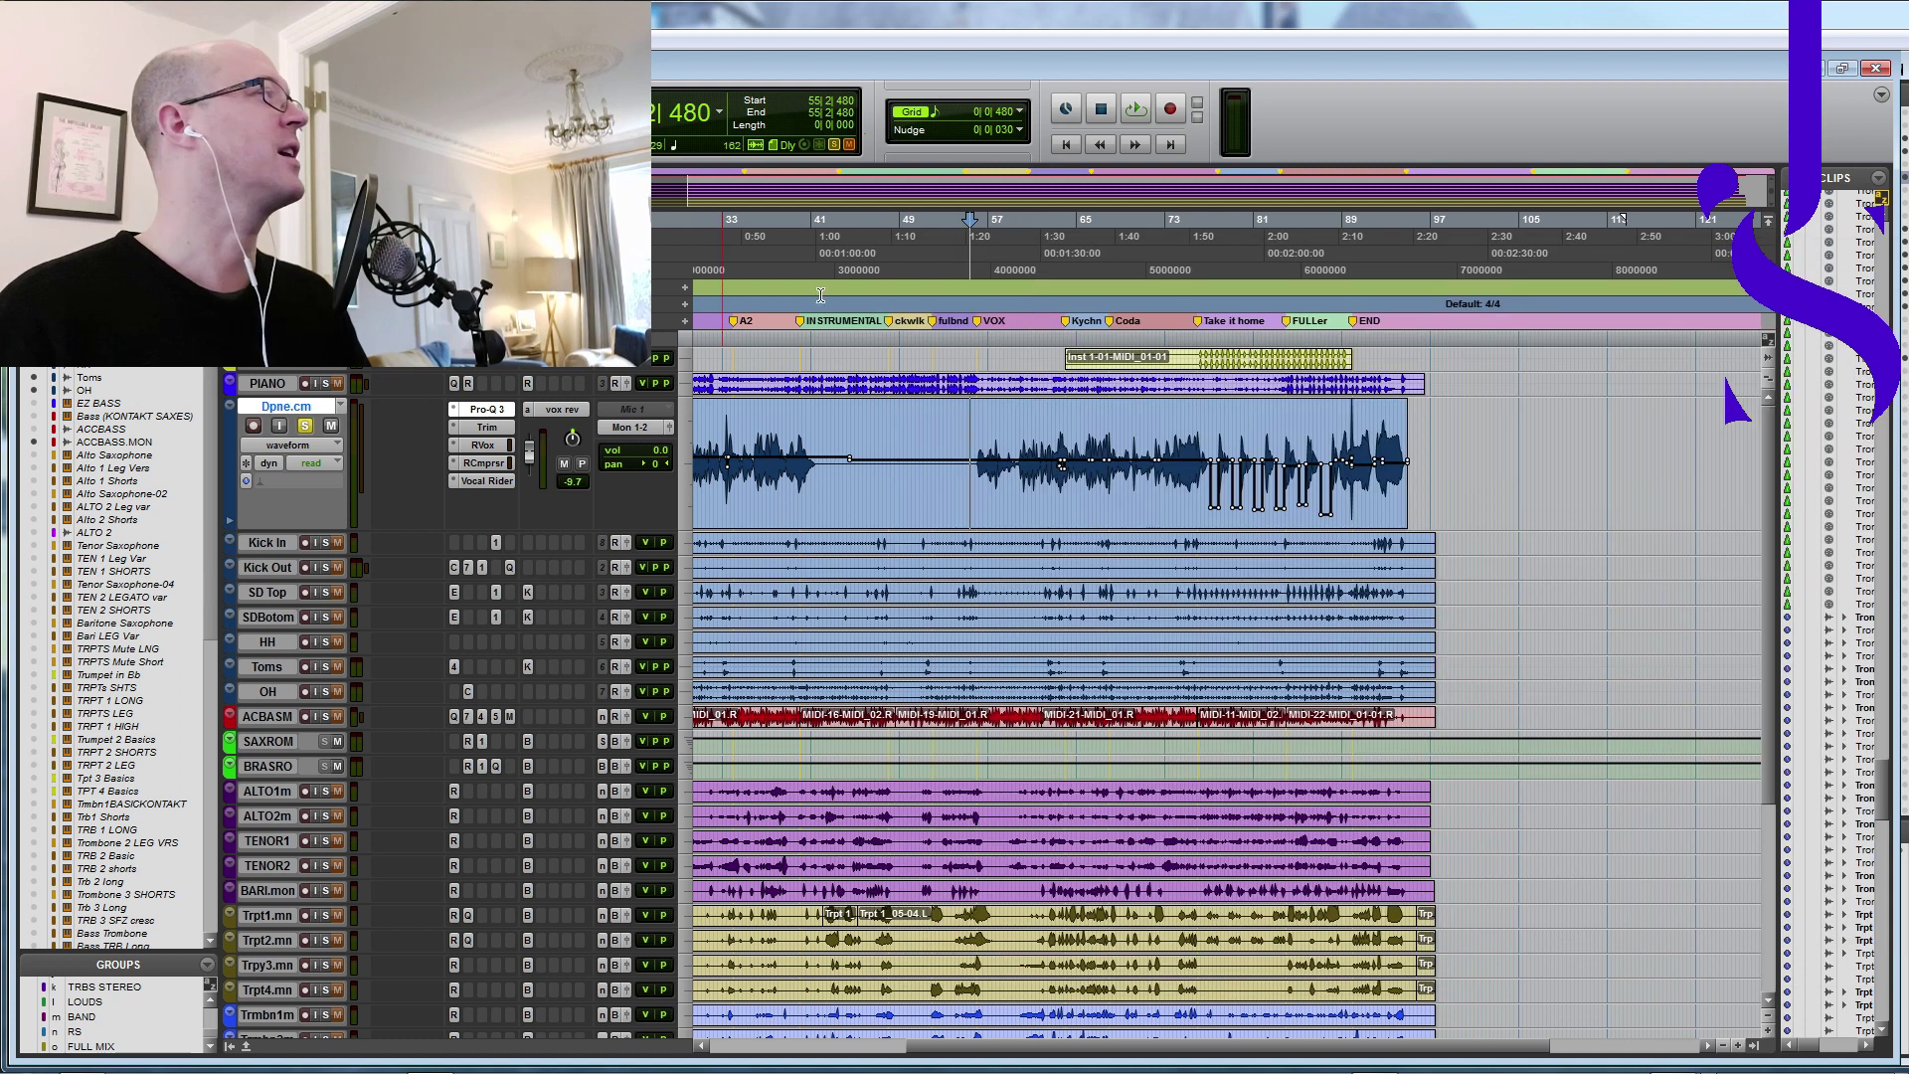
click(481, 447)
drag(1512, 283, 1647, 284)
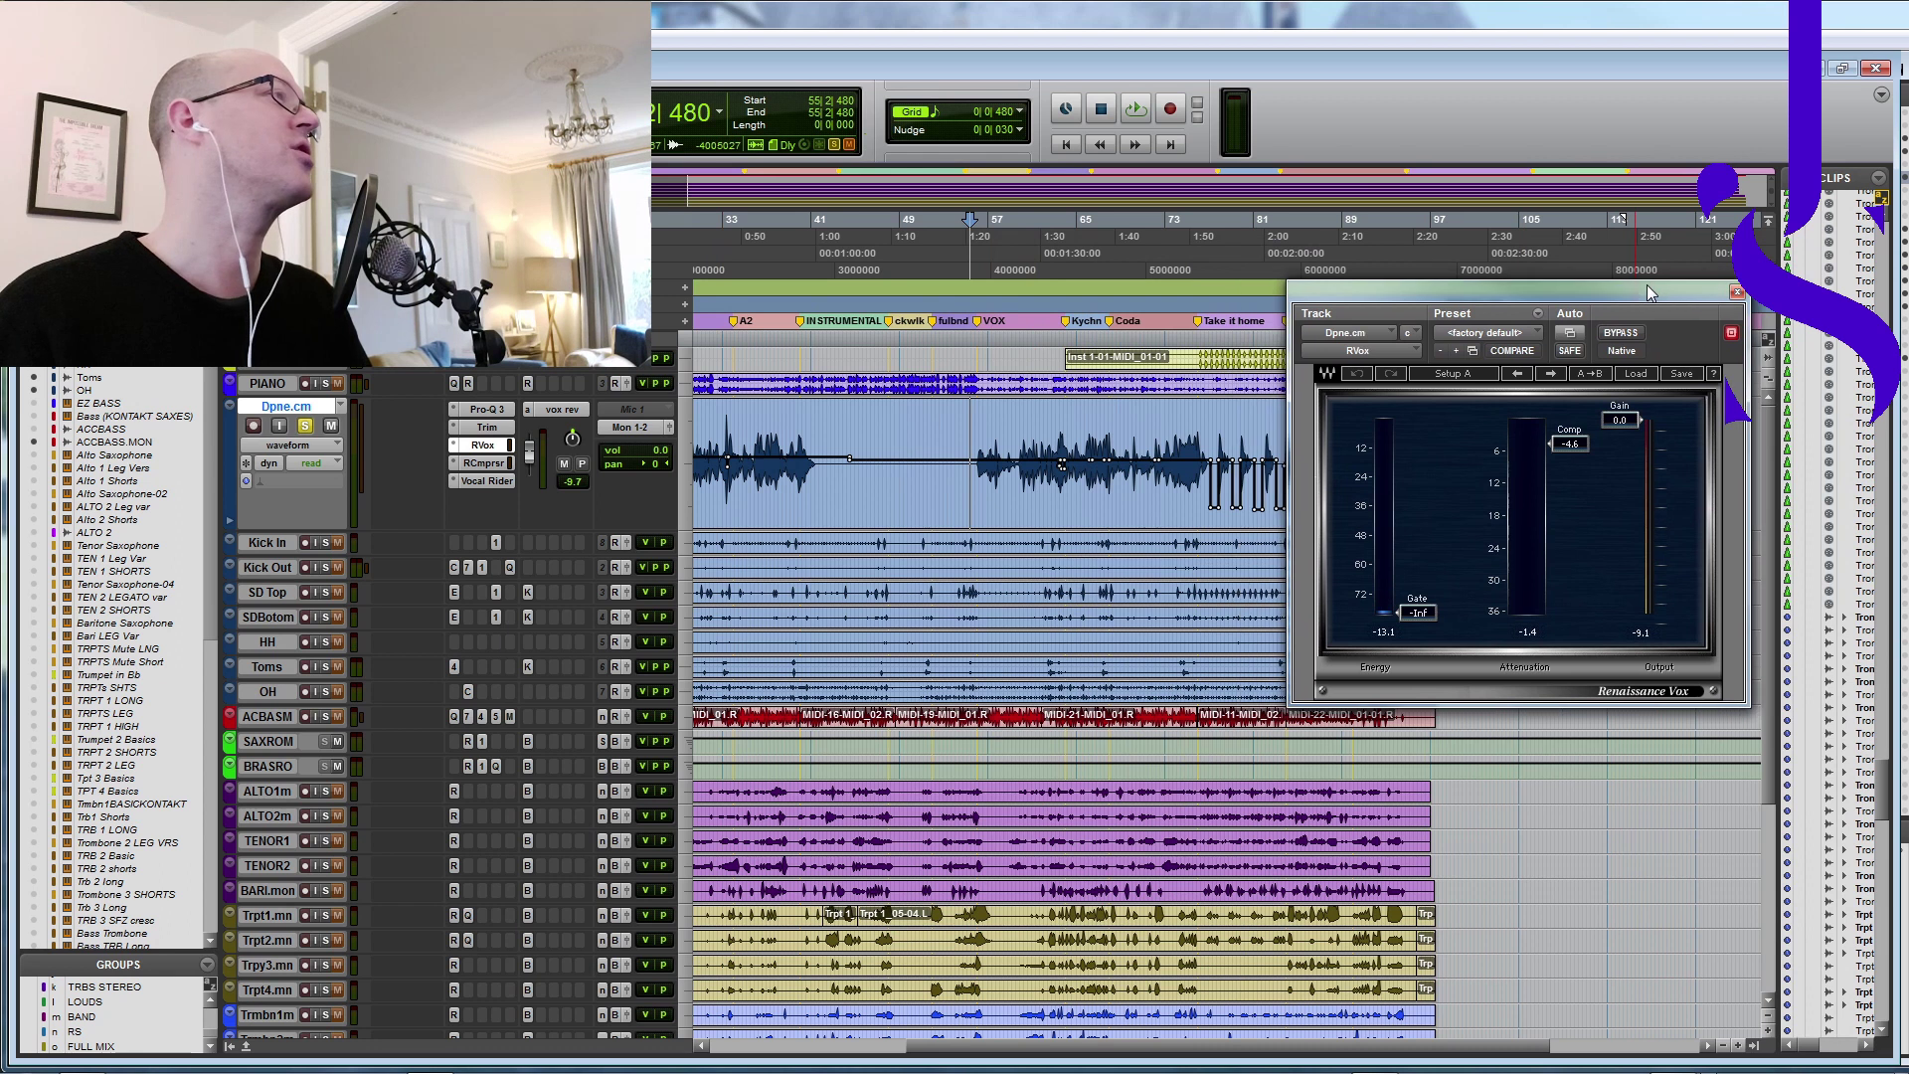
click(486, 463)
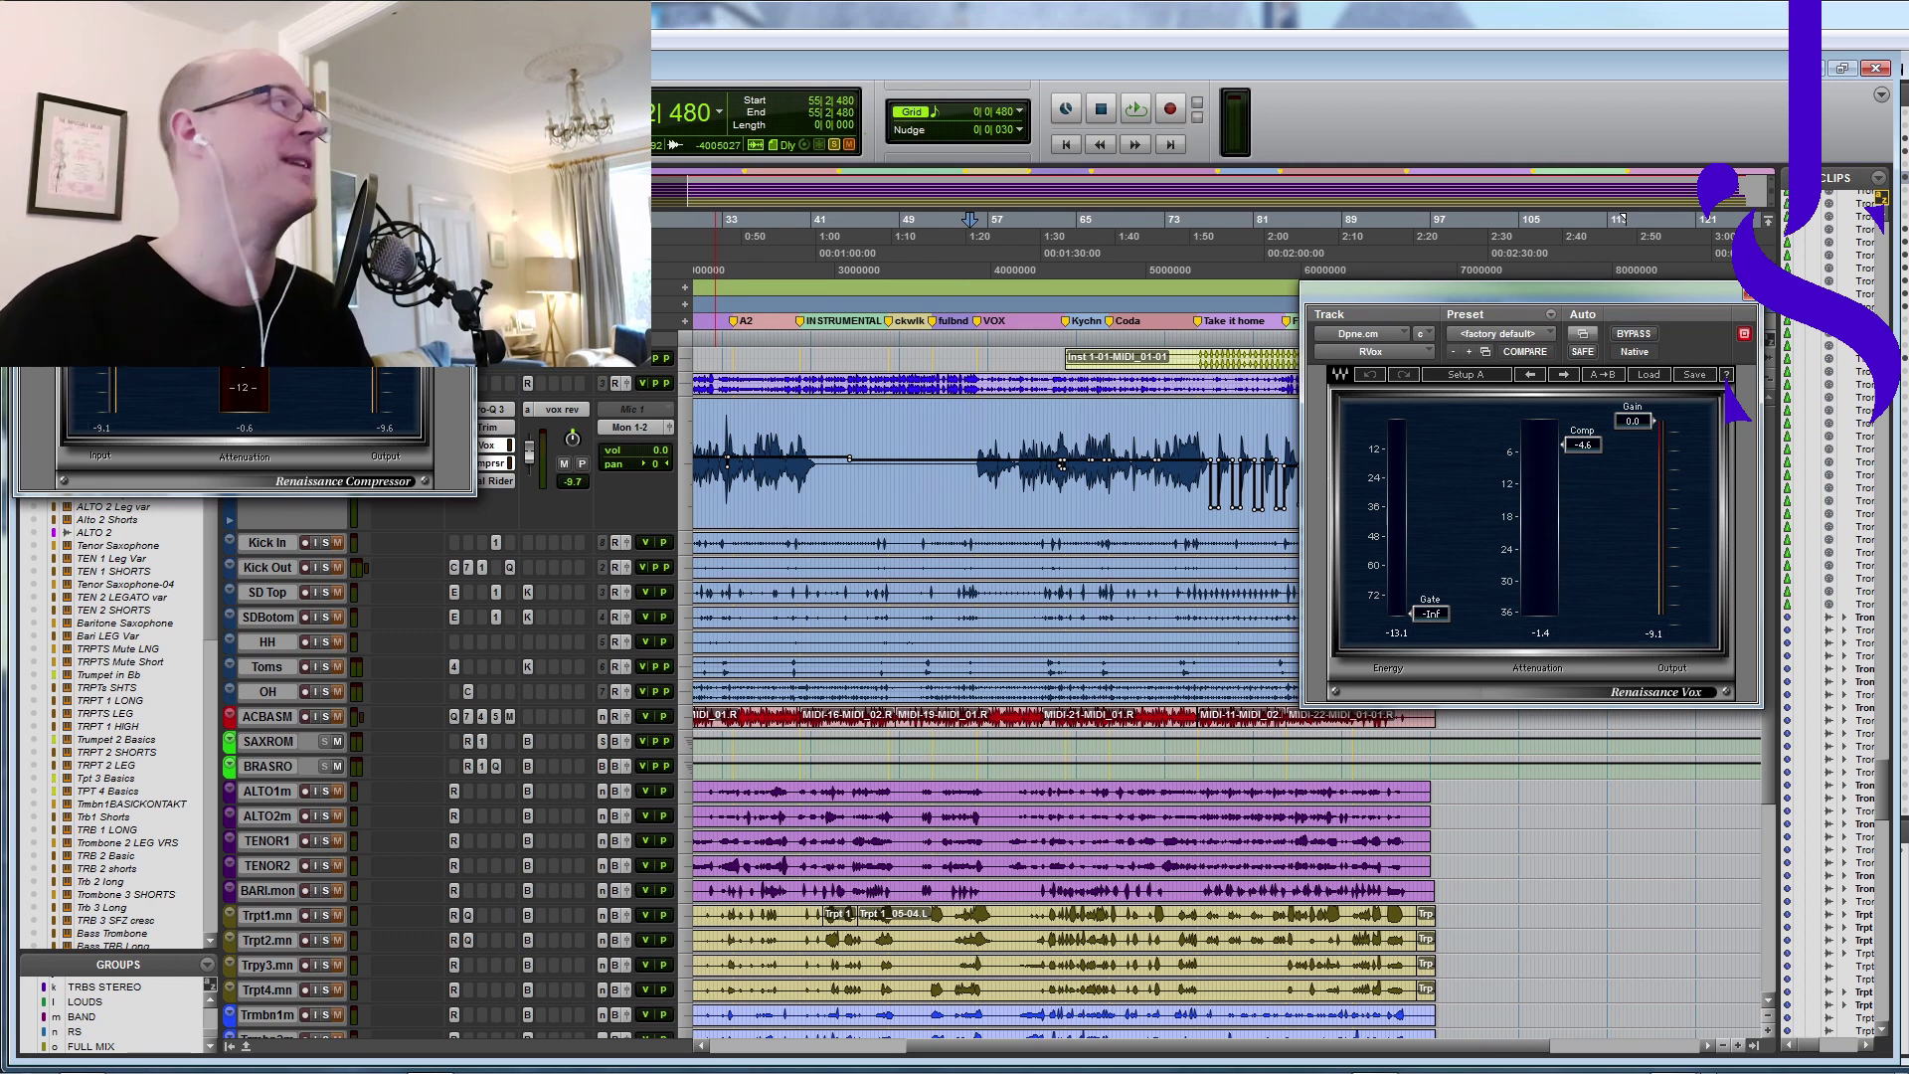
key(ctrl+w)
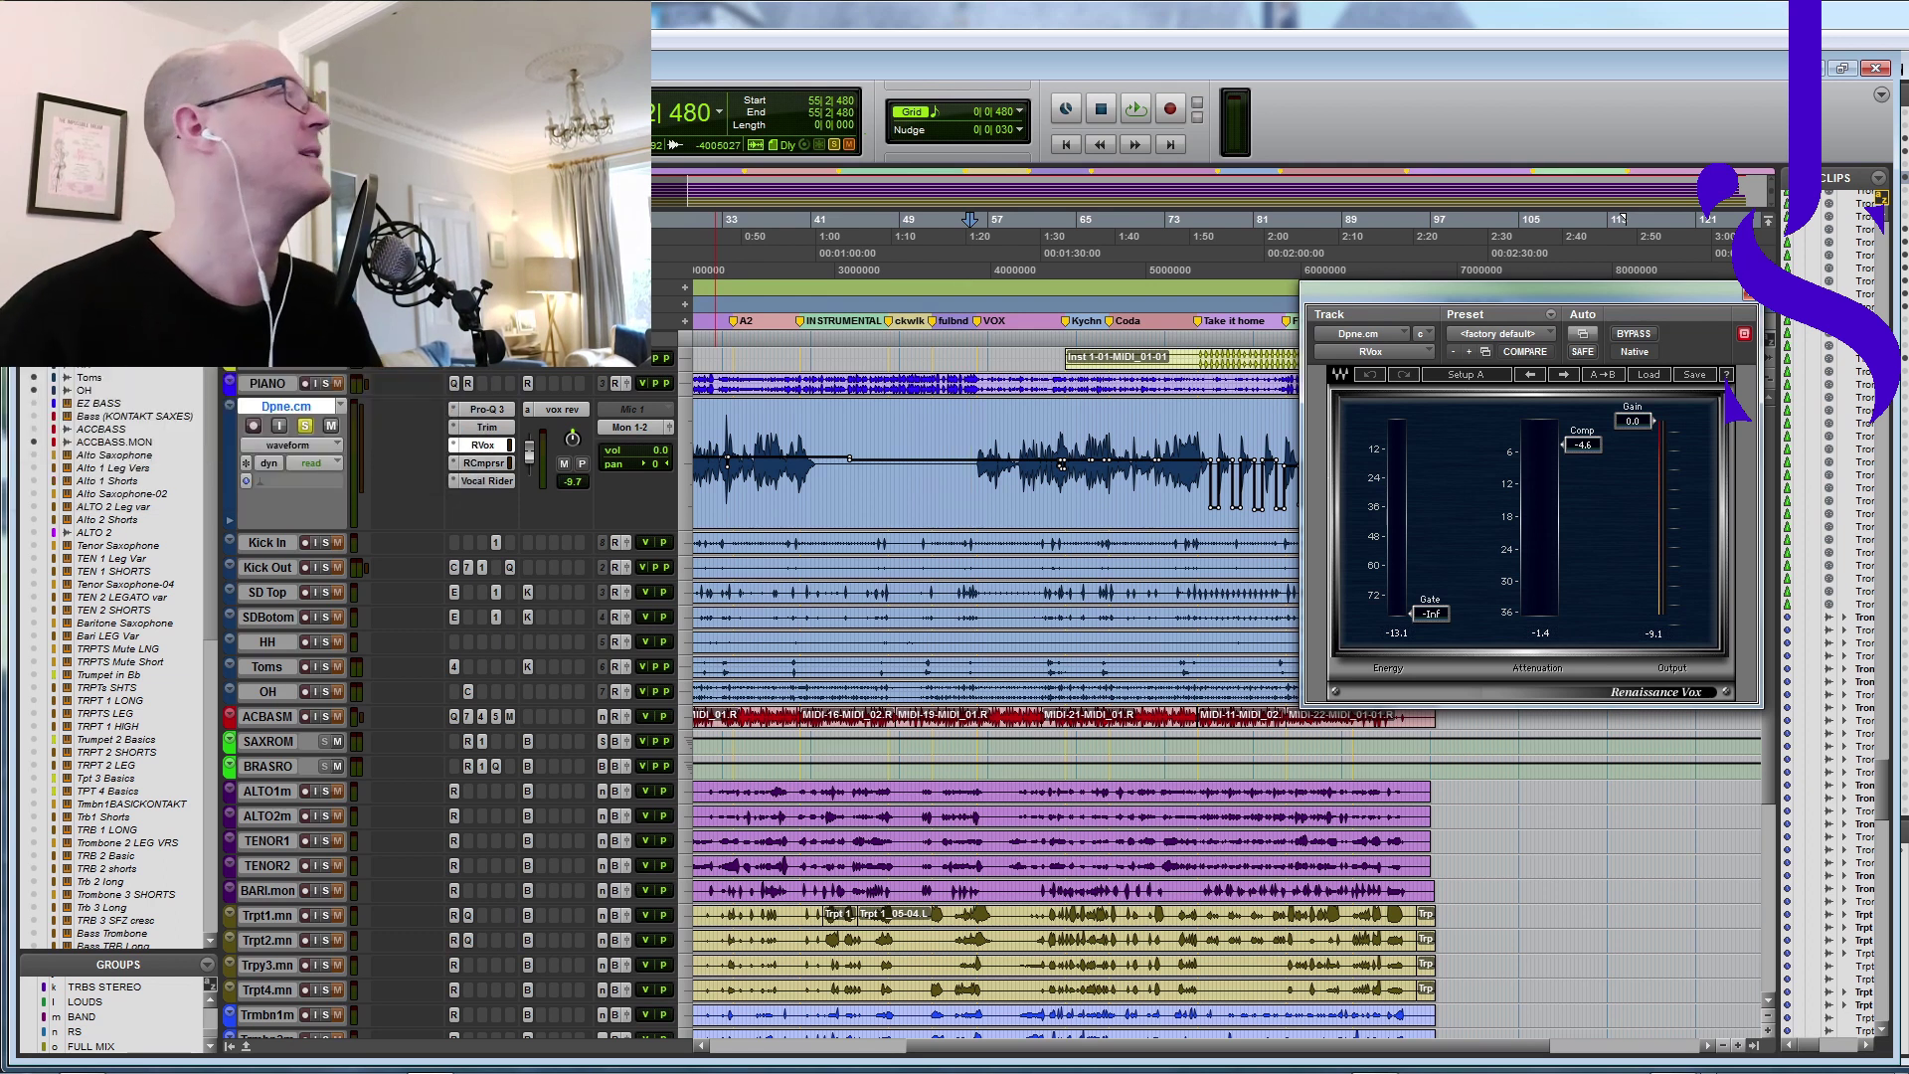
Step: Open the Vocal Rider insert on Dpne.cm and observe its fader while playing the soloed vocal from 61|2|480
click(491, 481)
drag(1484, 294, 1509, 263)
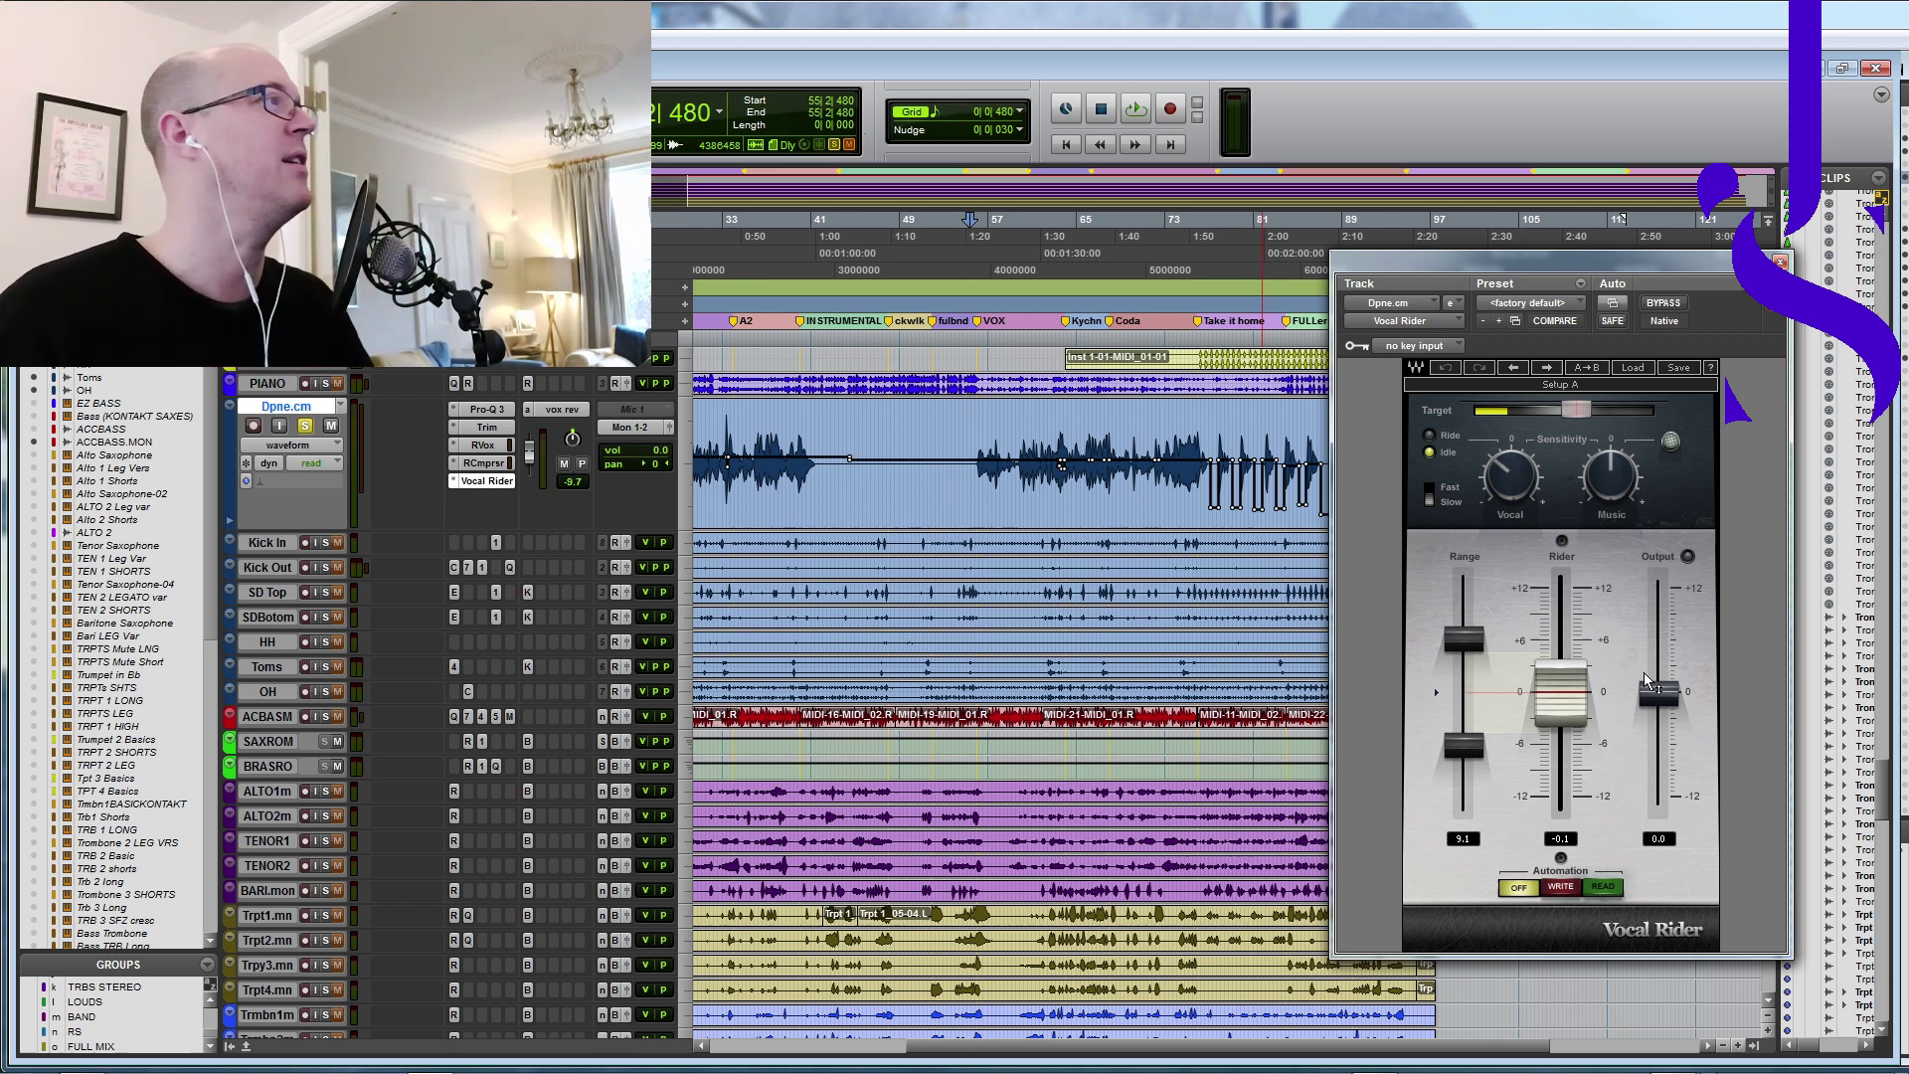
click(1036, 344)
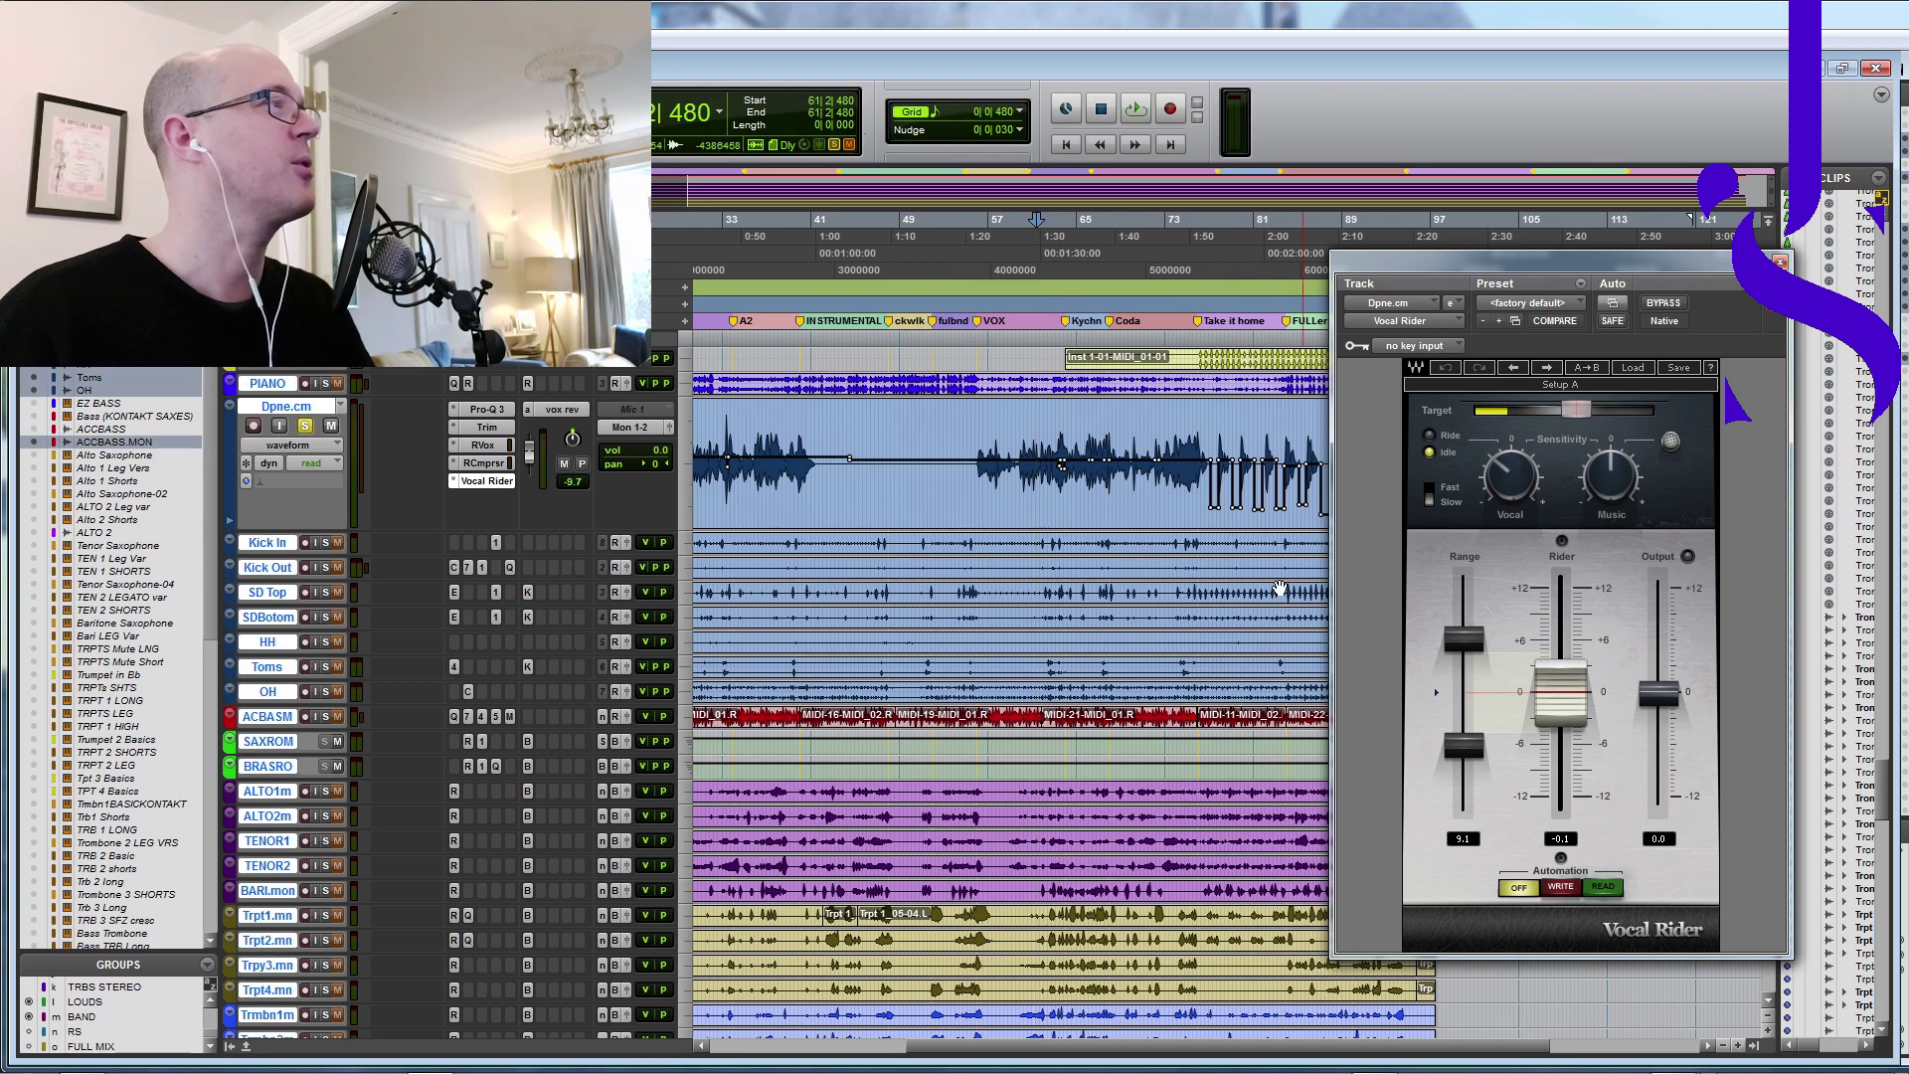
key(space)
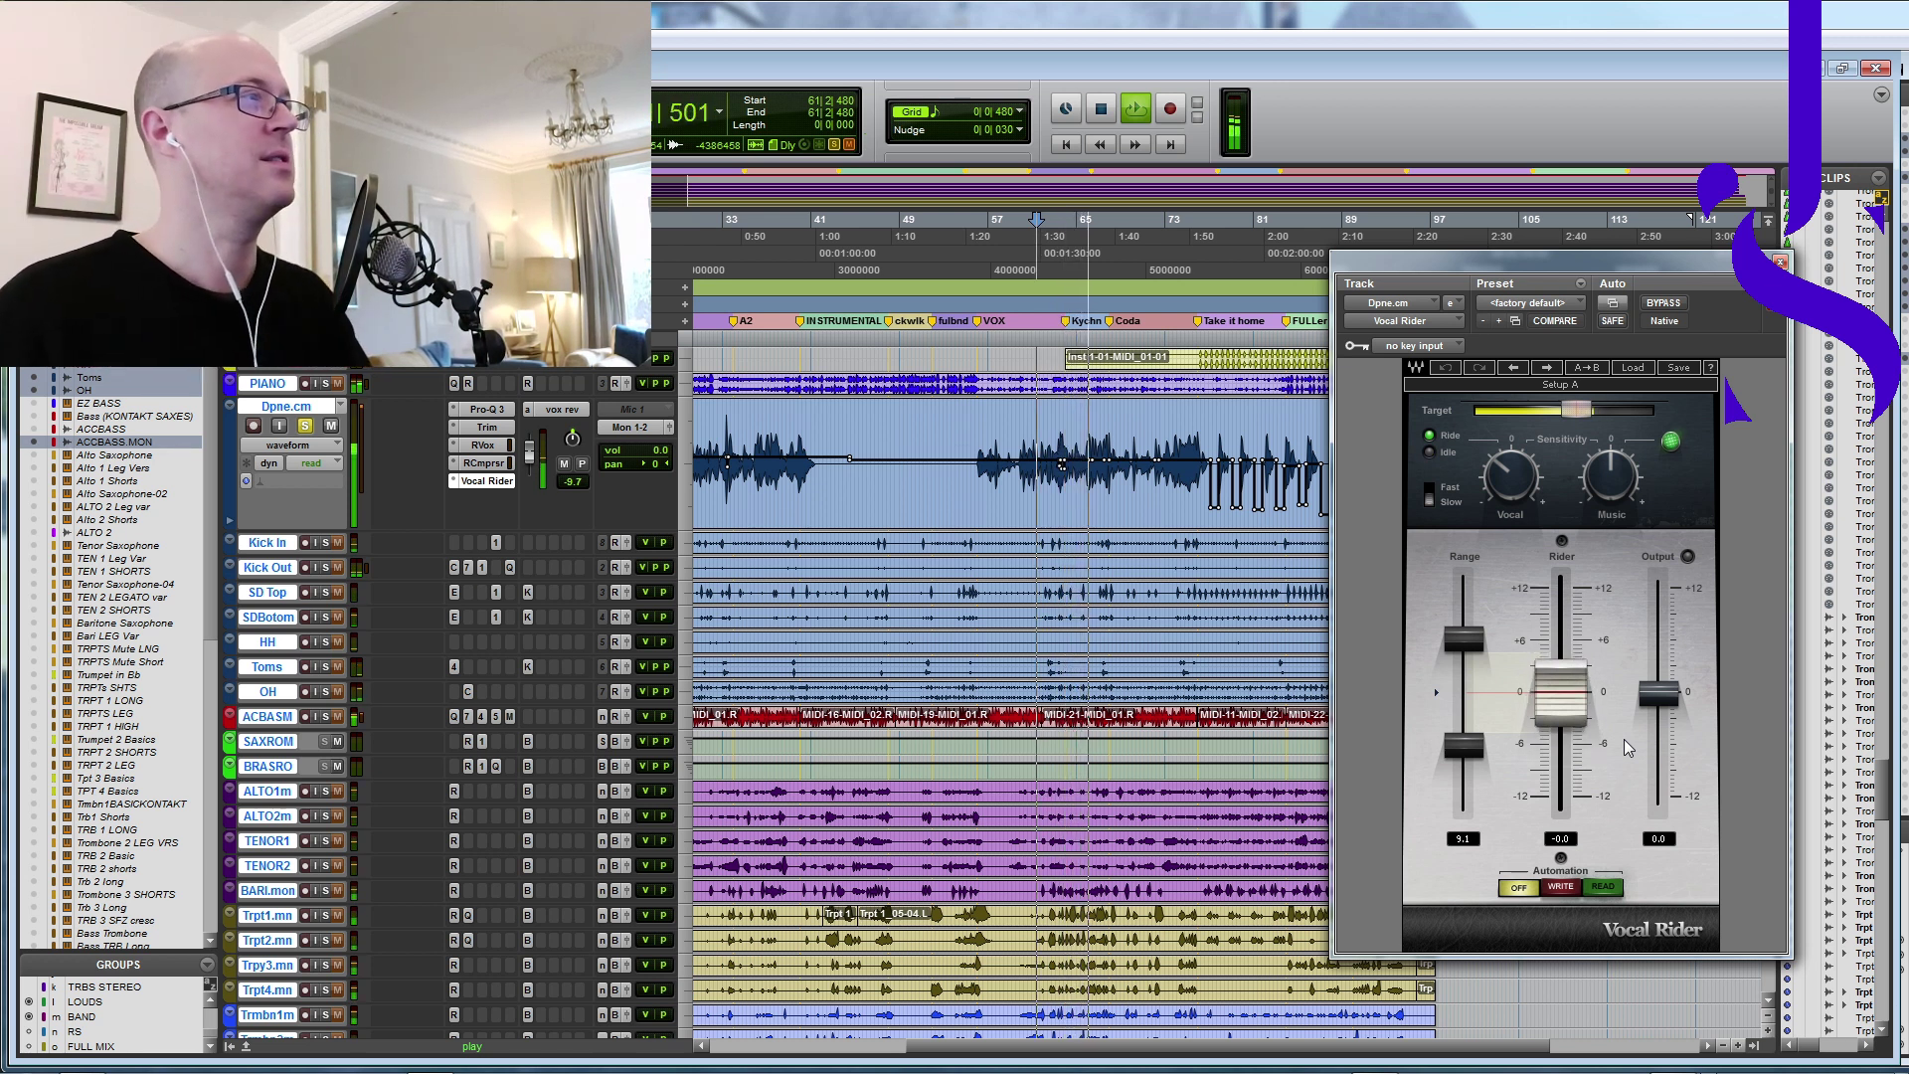
key(space)
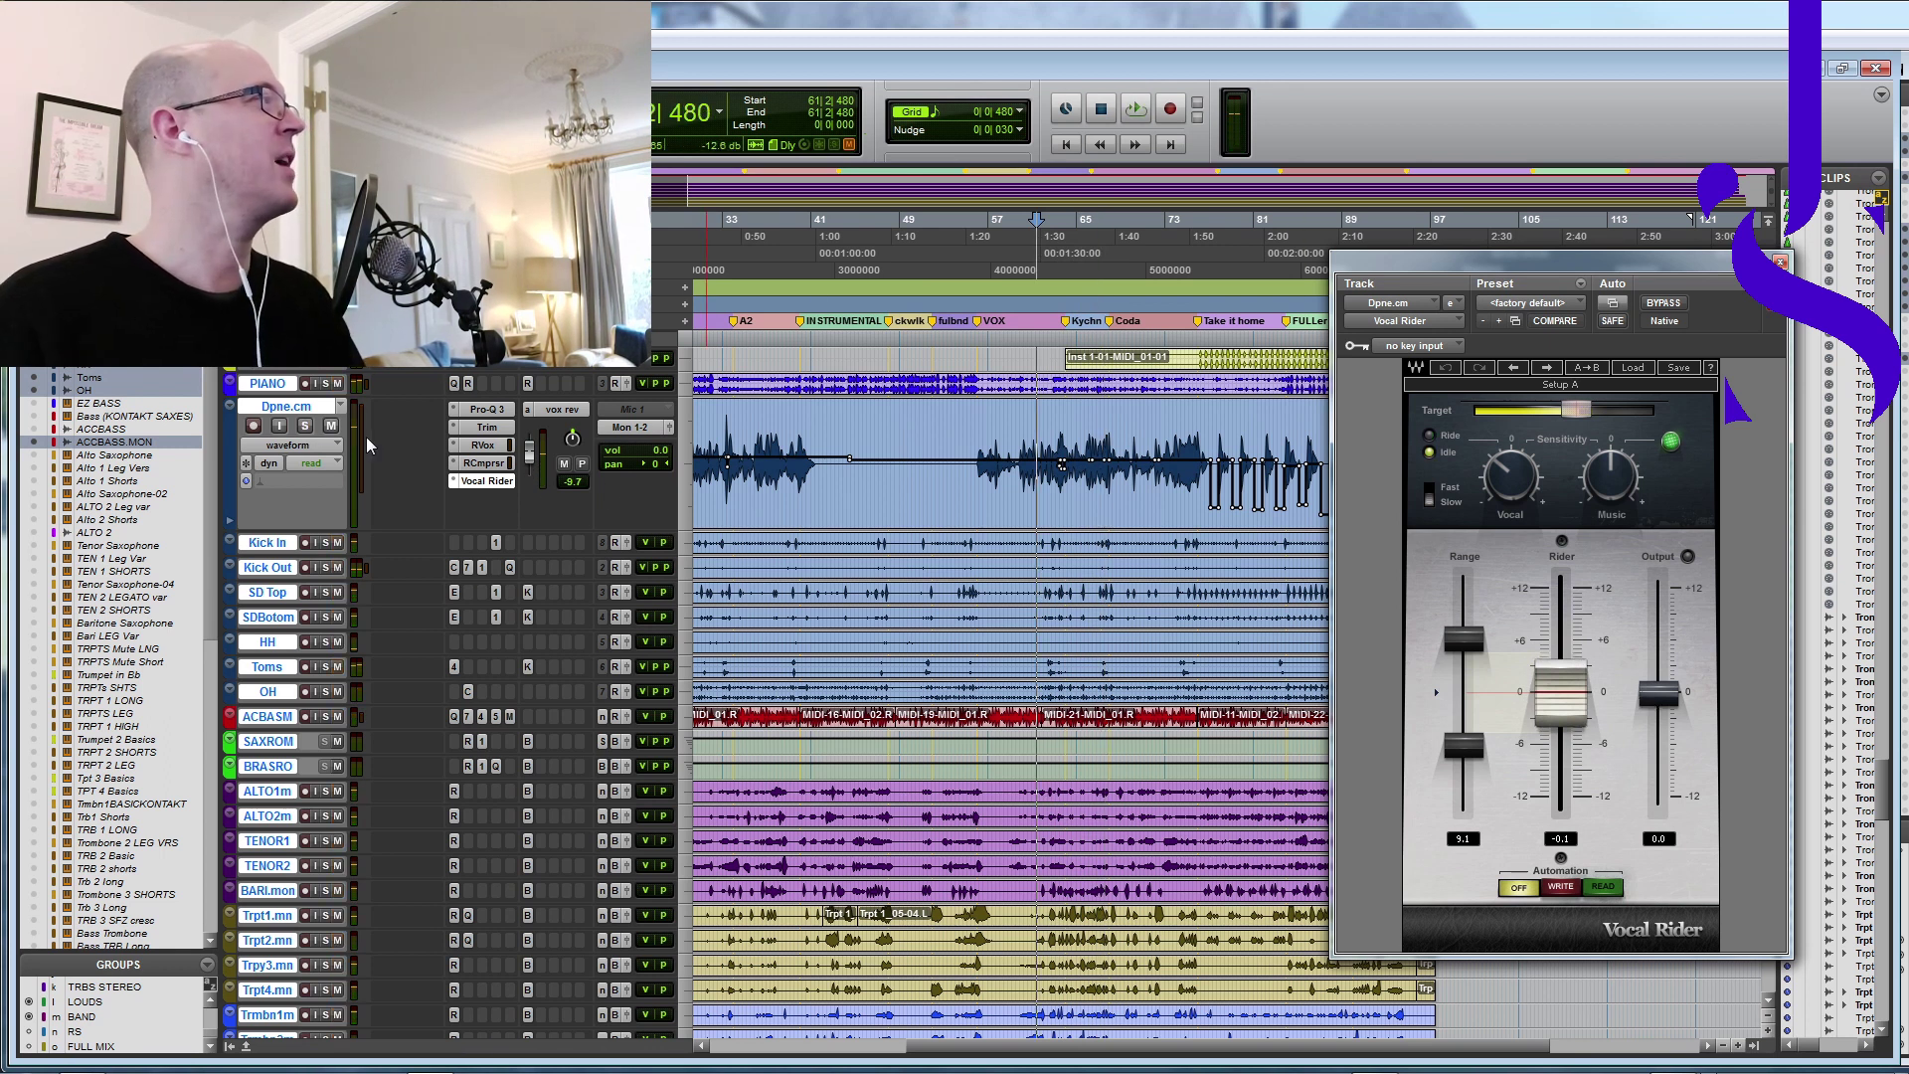
Step: Hide and deactivate the Dpne.cm vocal track, and show and activate the Dpne.cm.cm vocal track in its place
right_click(311, 409)
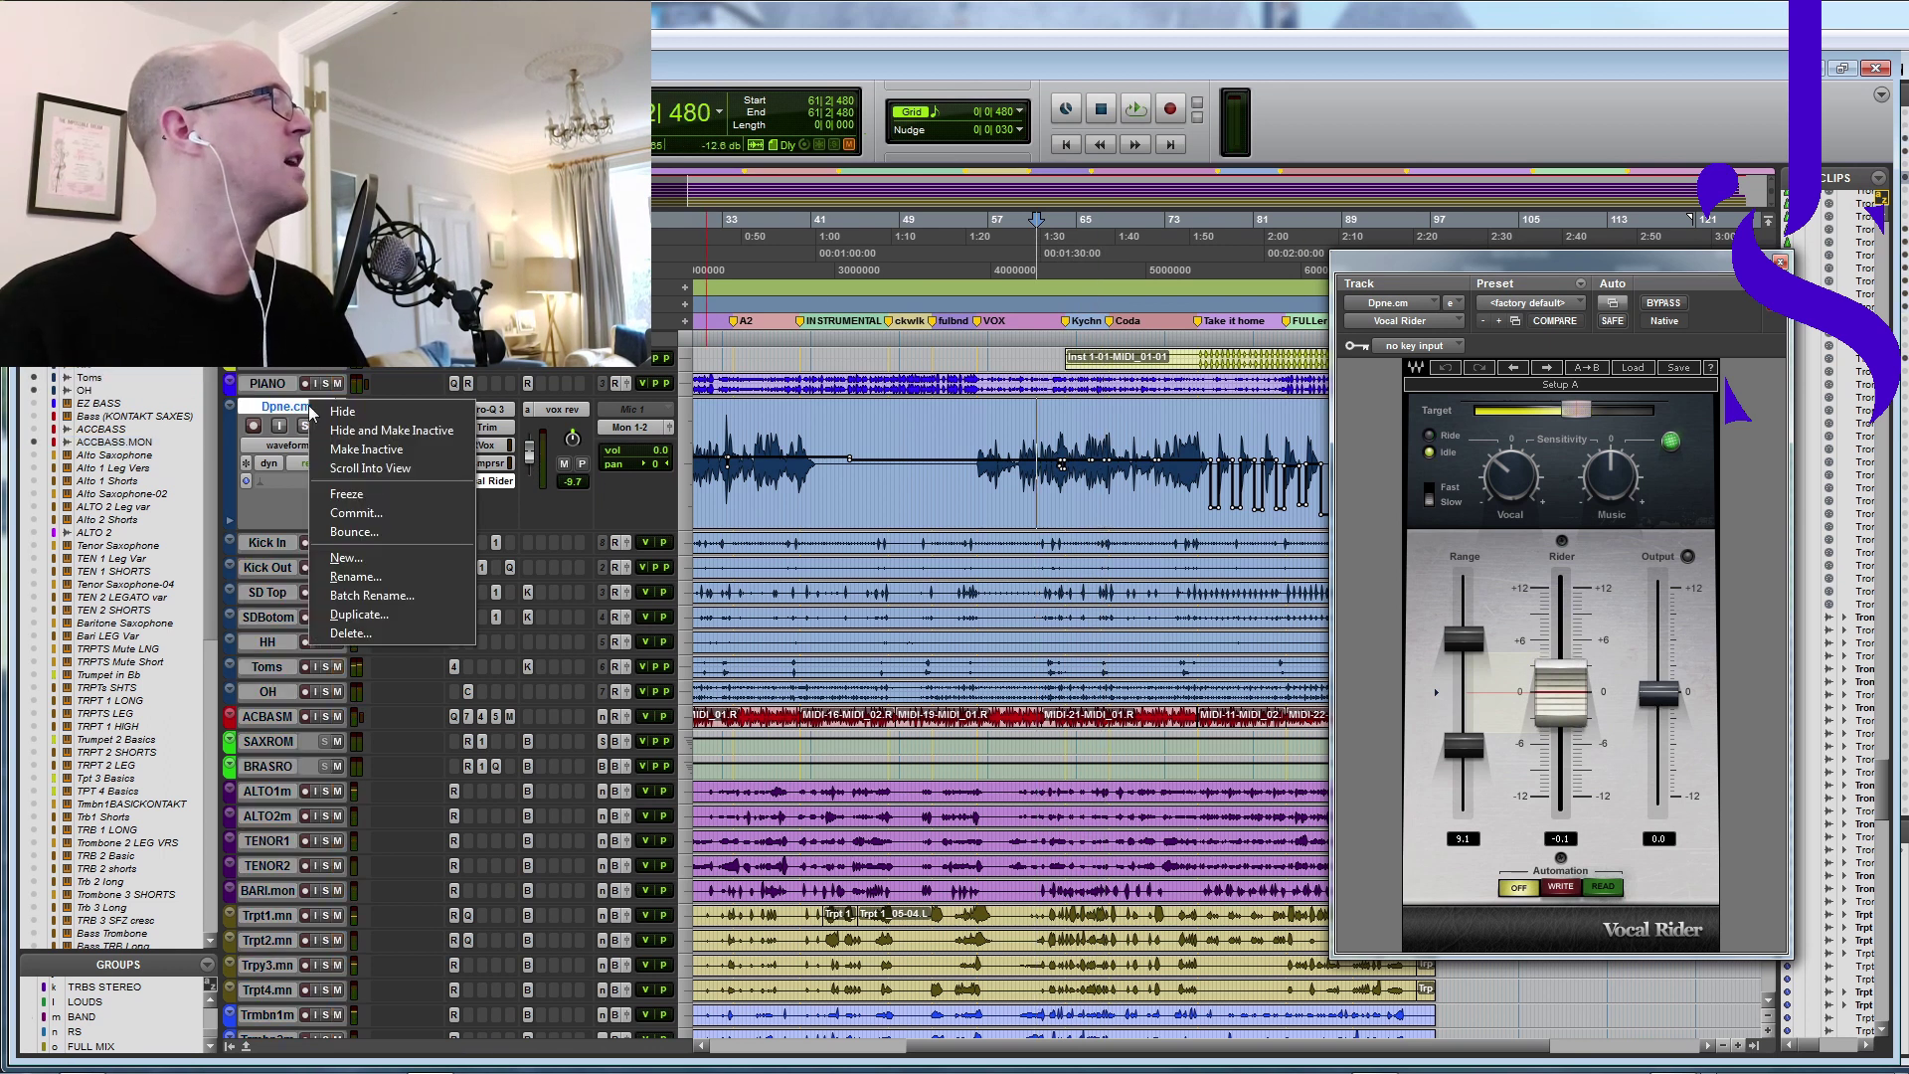
click(392, 429)
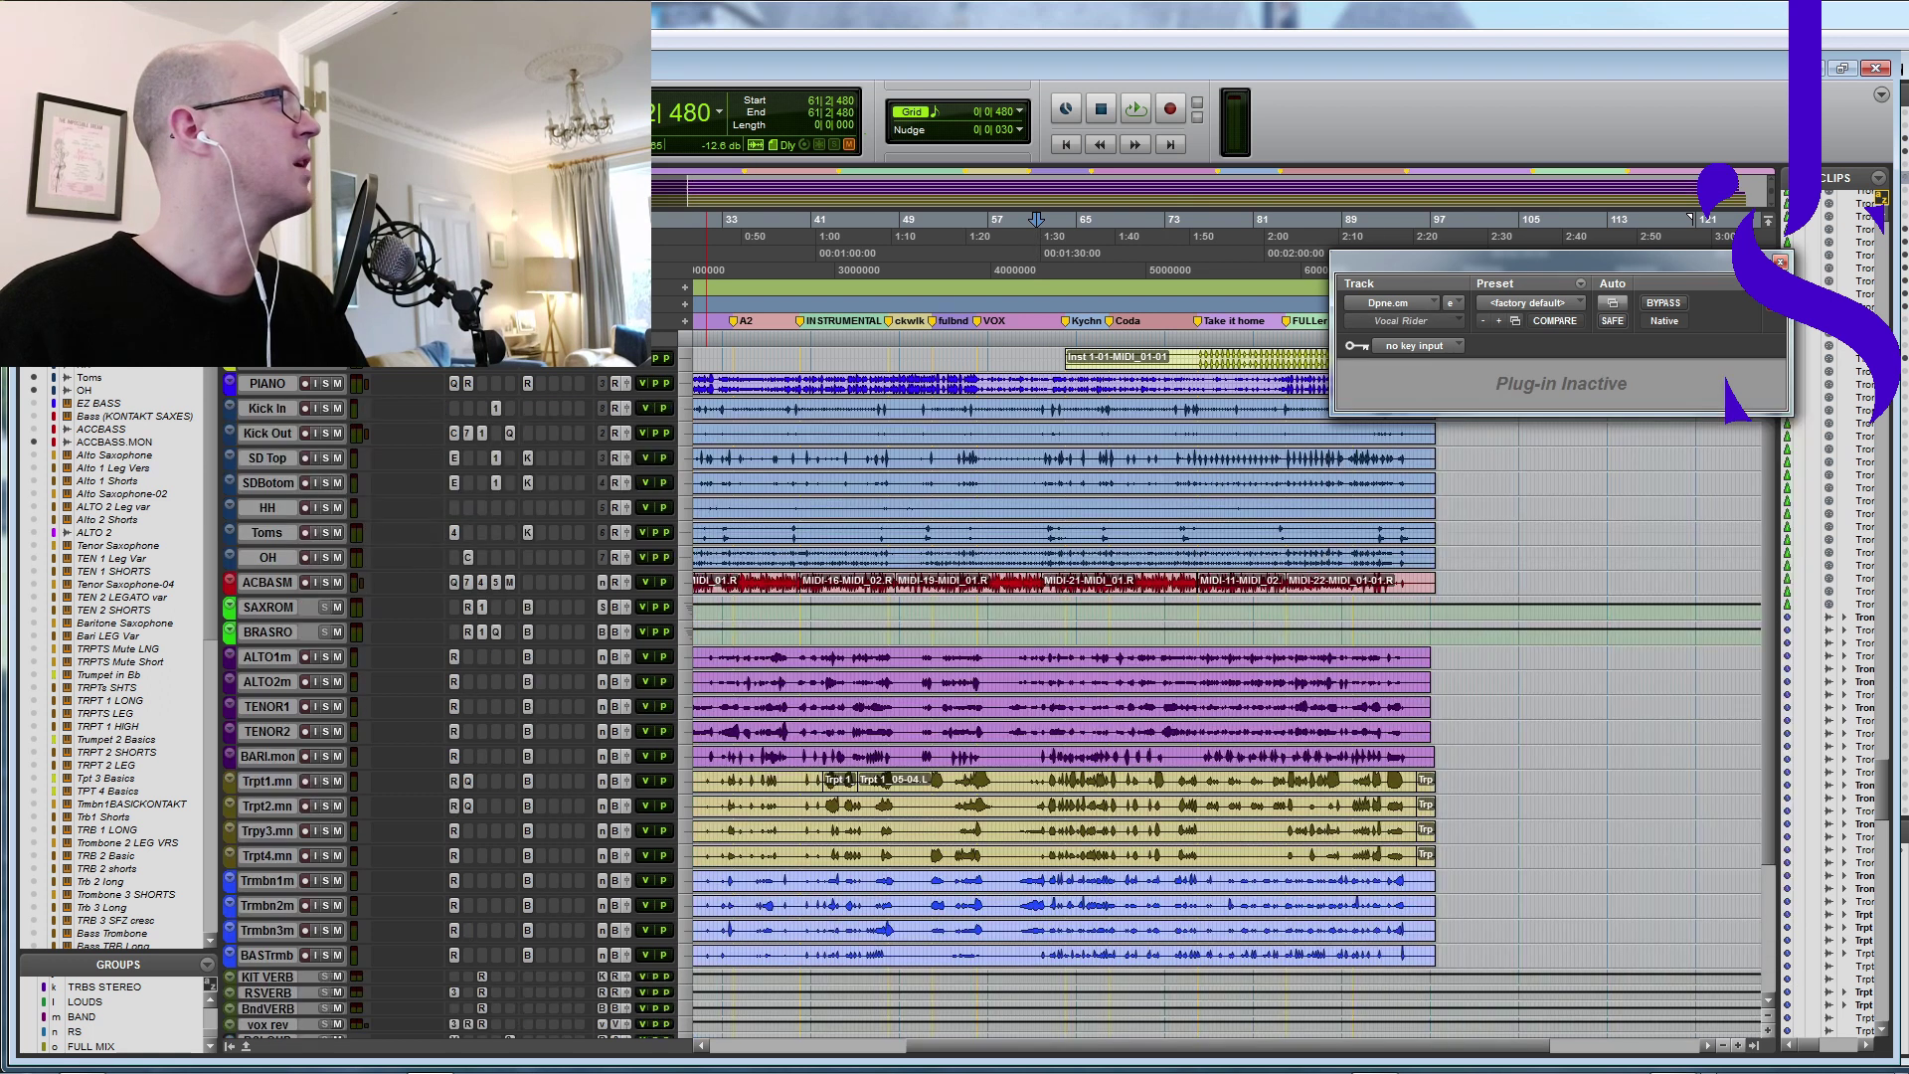
right_click(268, 407)
key(ctrl+z)
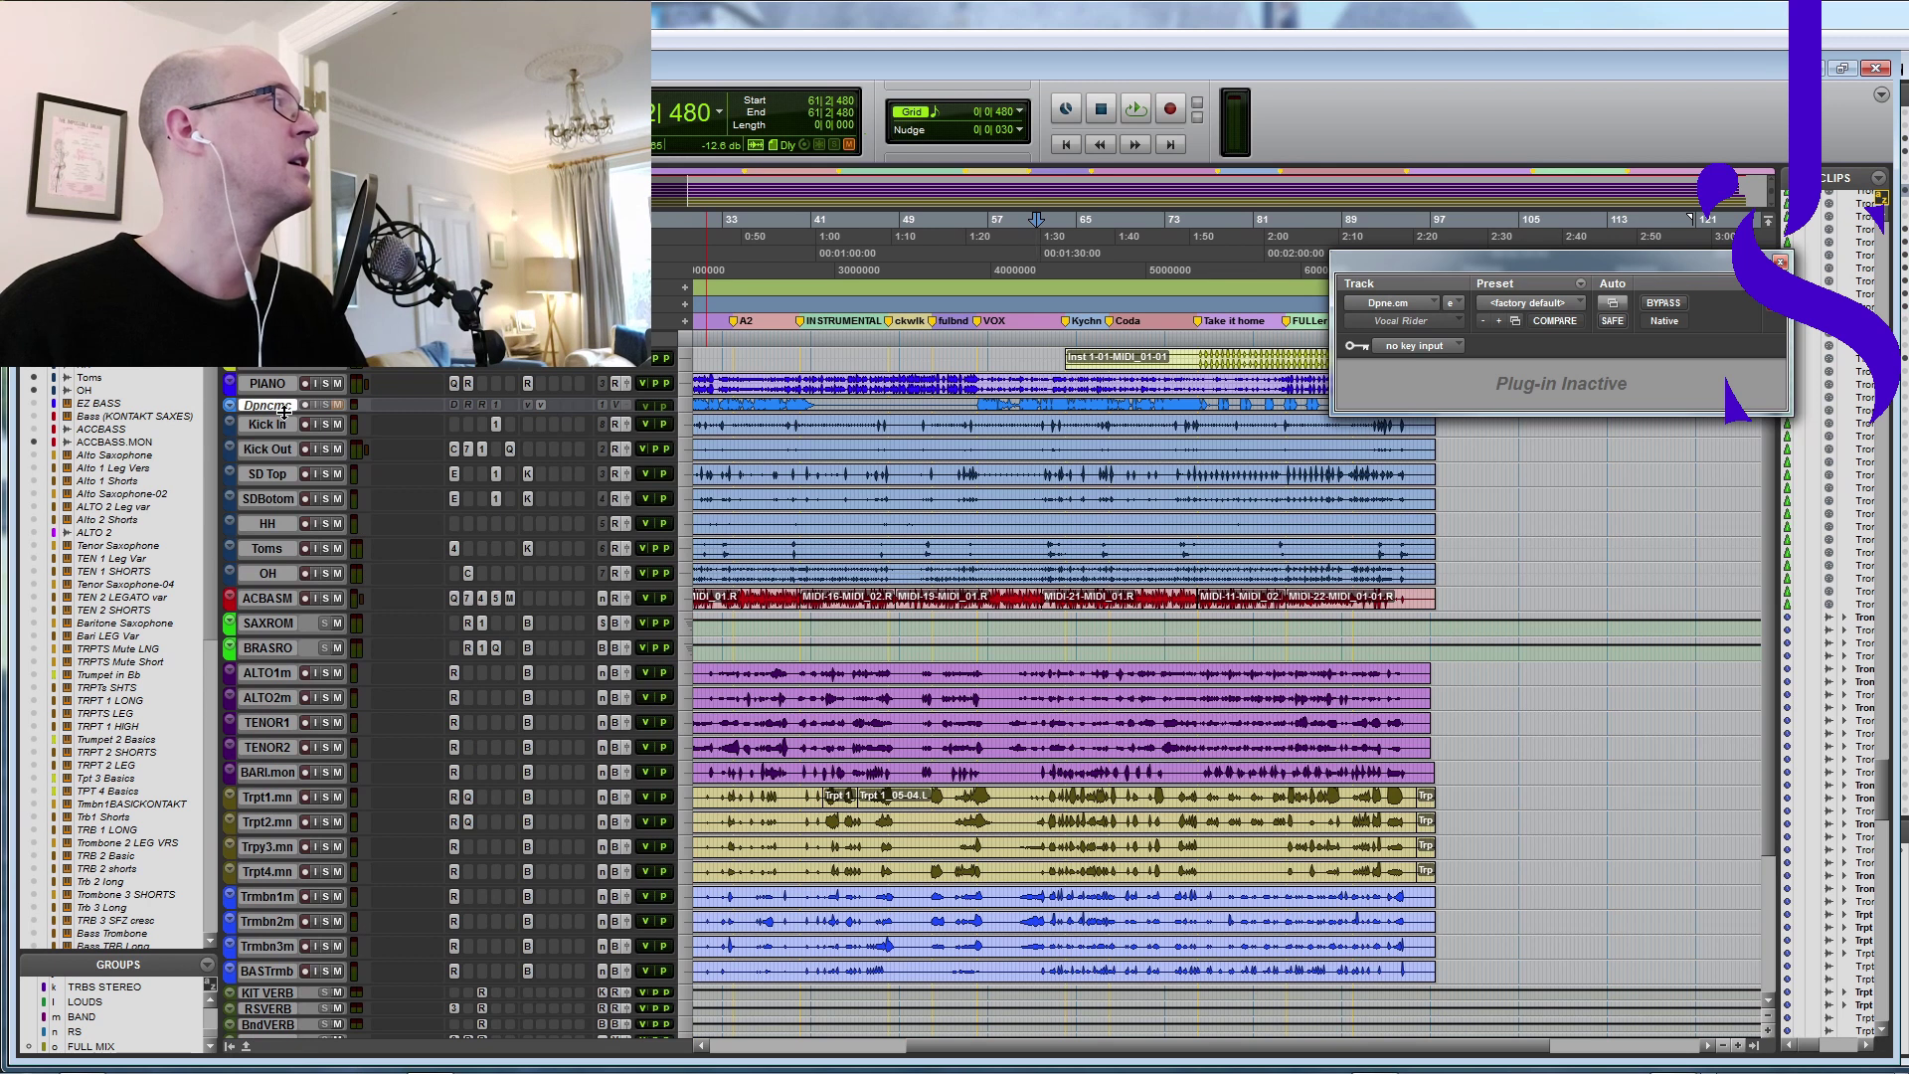
key(ctrl+z)
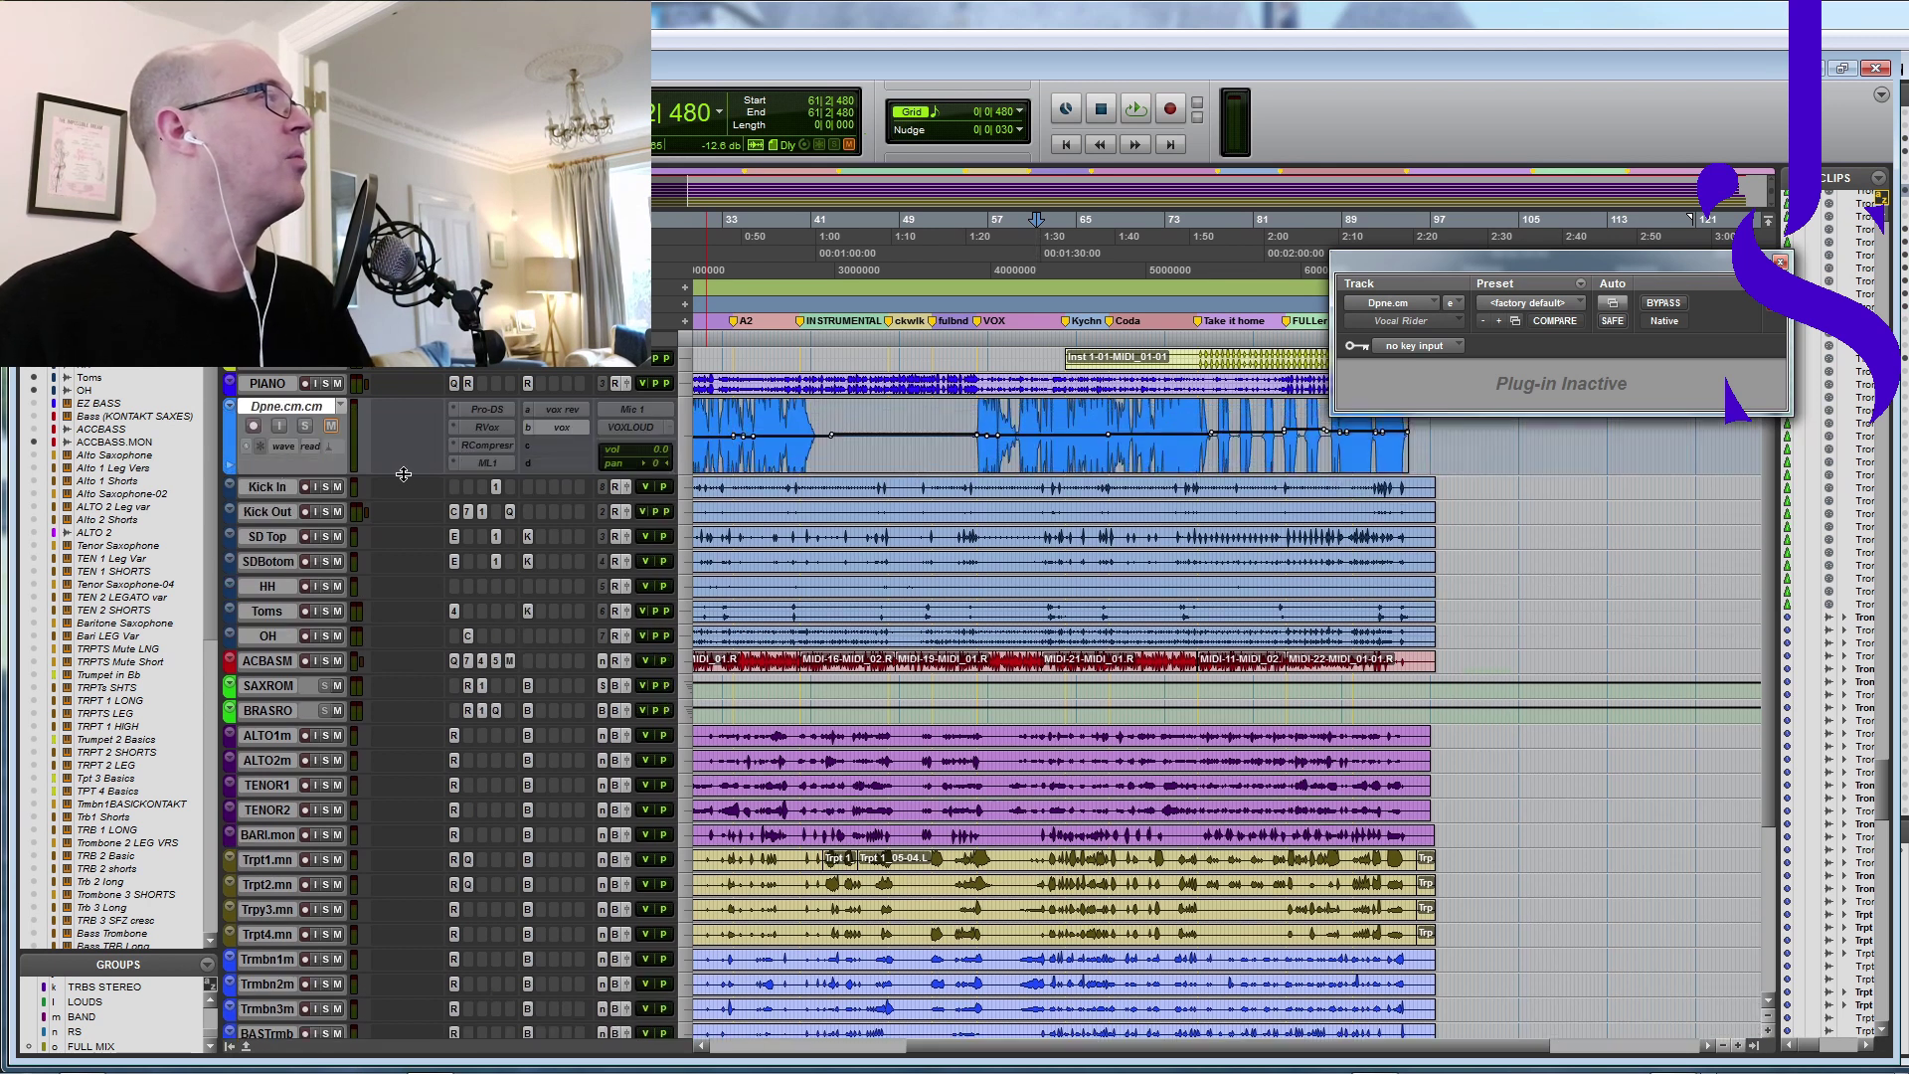
right_click(292, 412)
click(398, 433)
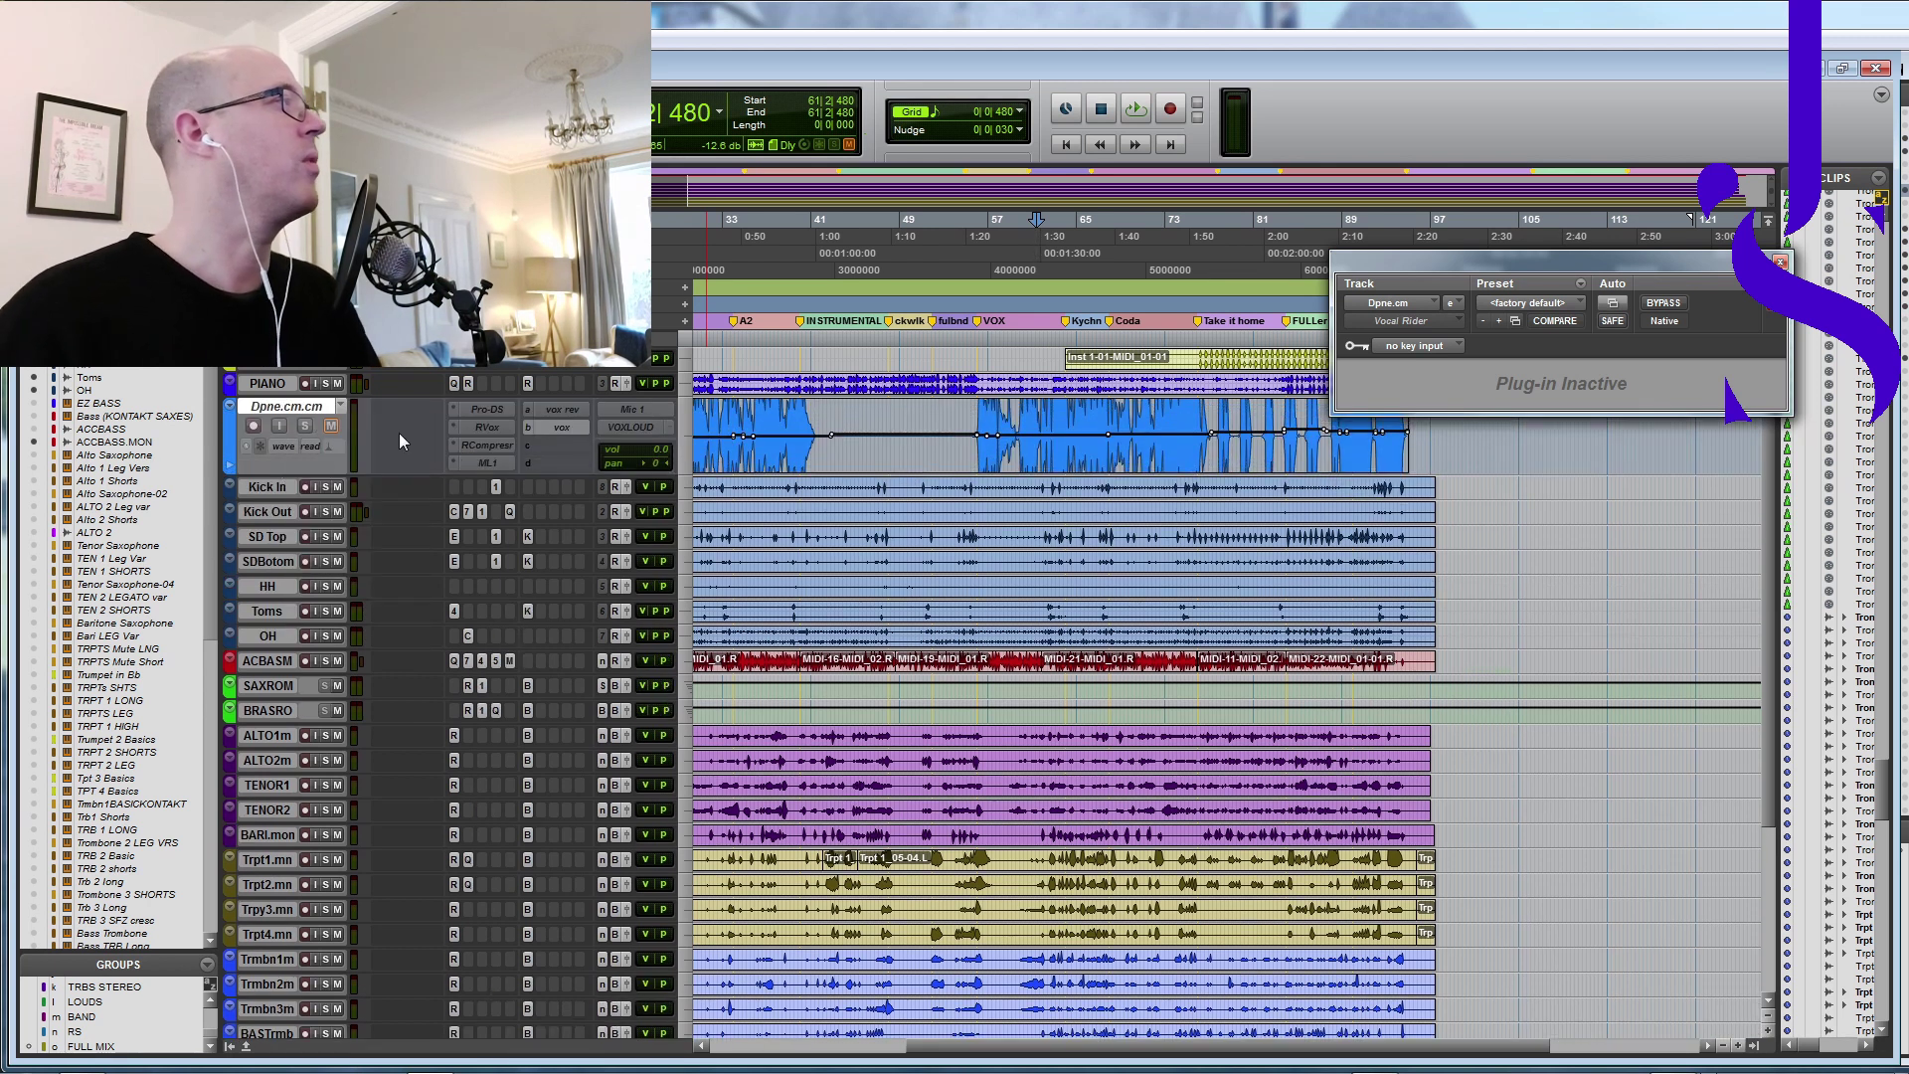
click(782, 511)
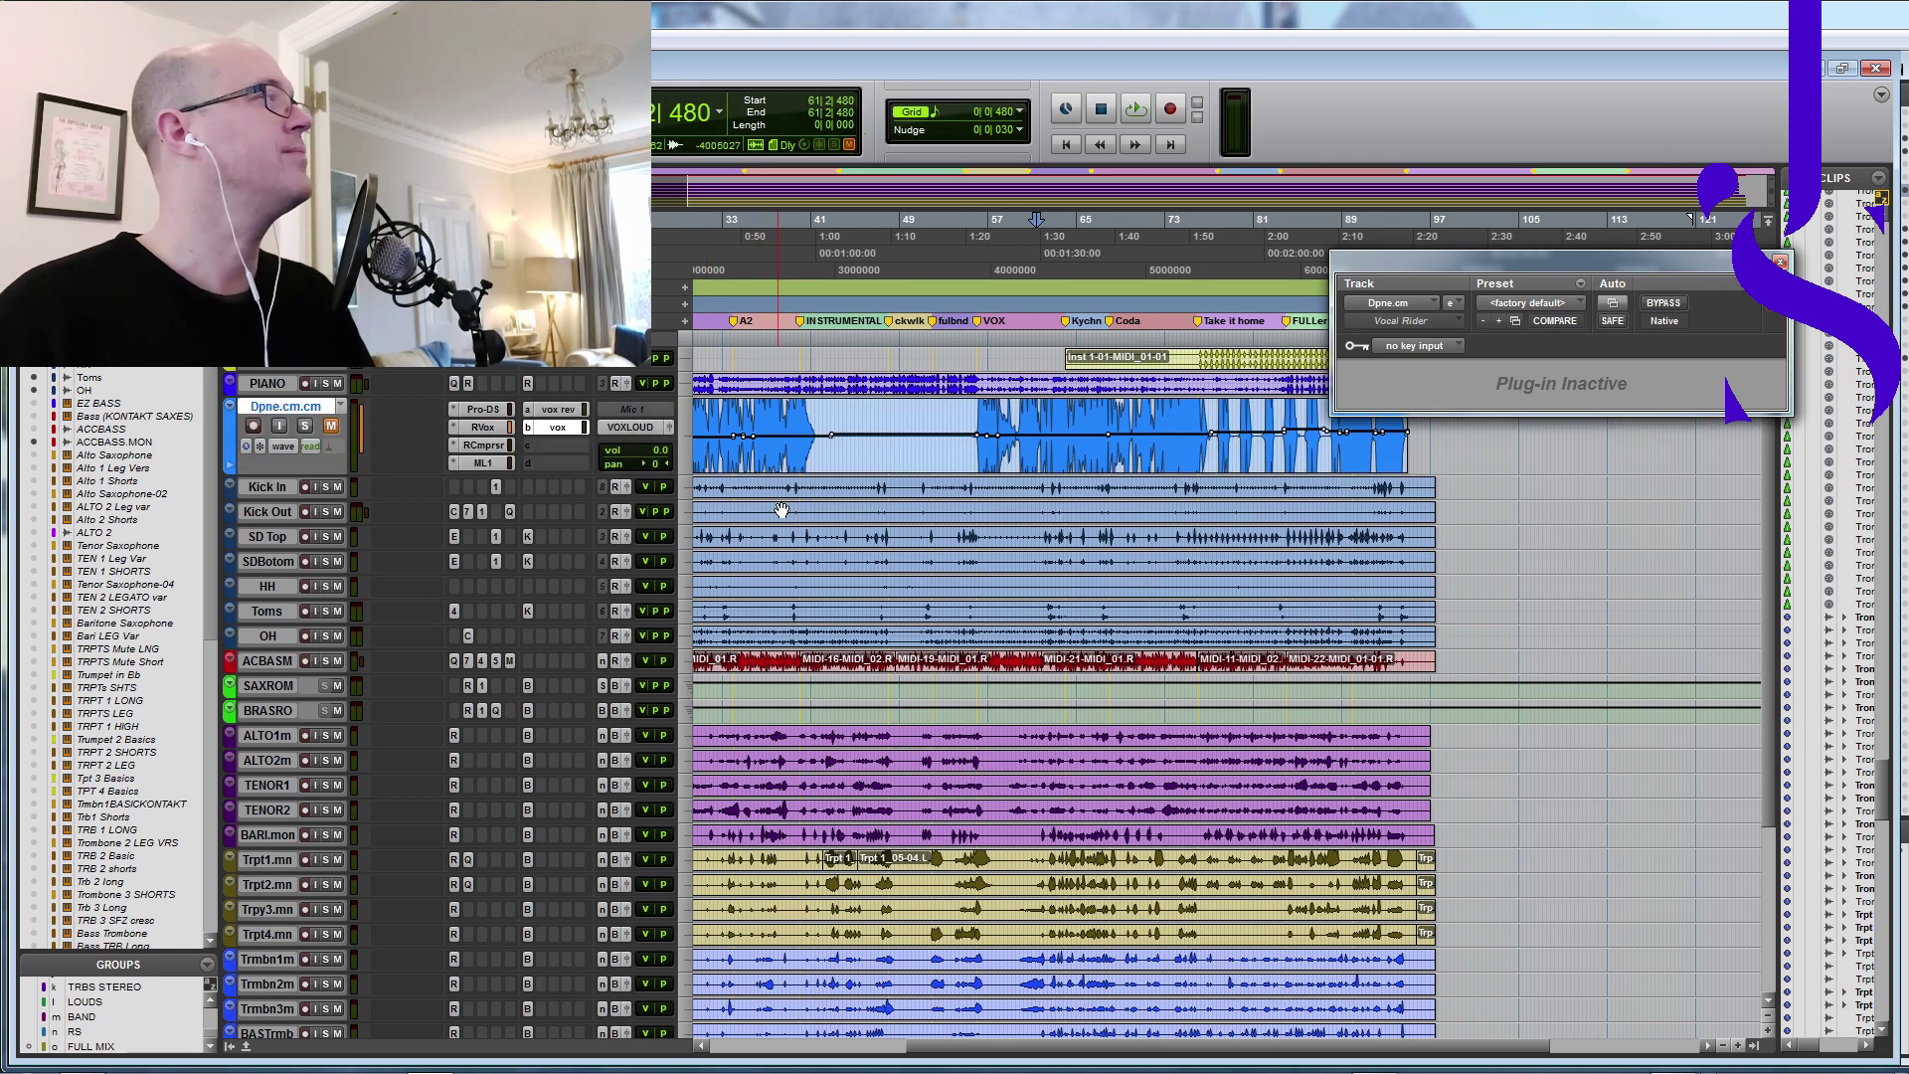
Step: Review the whole Dpne.cm.cm vocal clip and the track's Pro-DS and RVox inserts
key(ctrl+bracketleft)
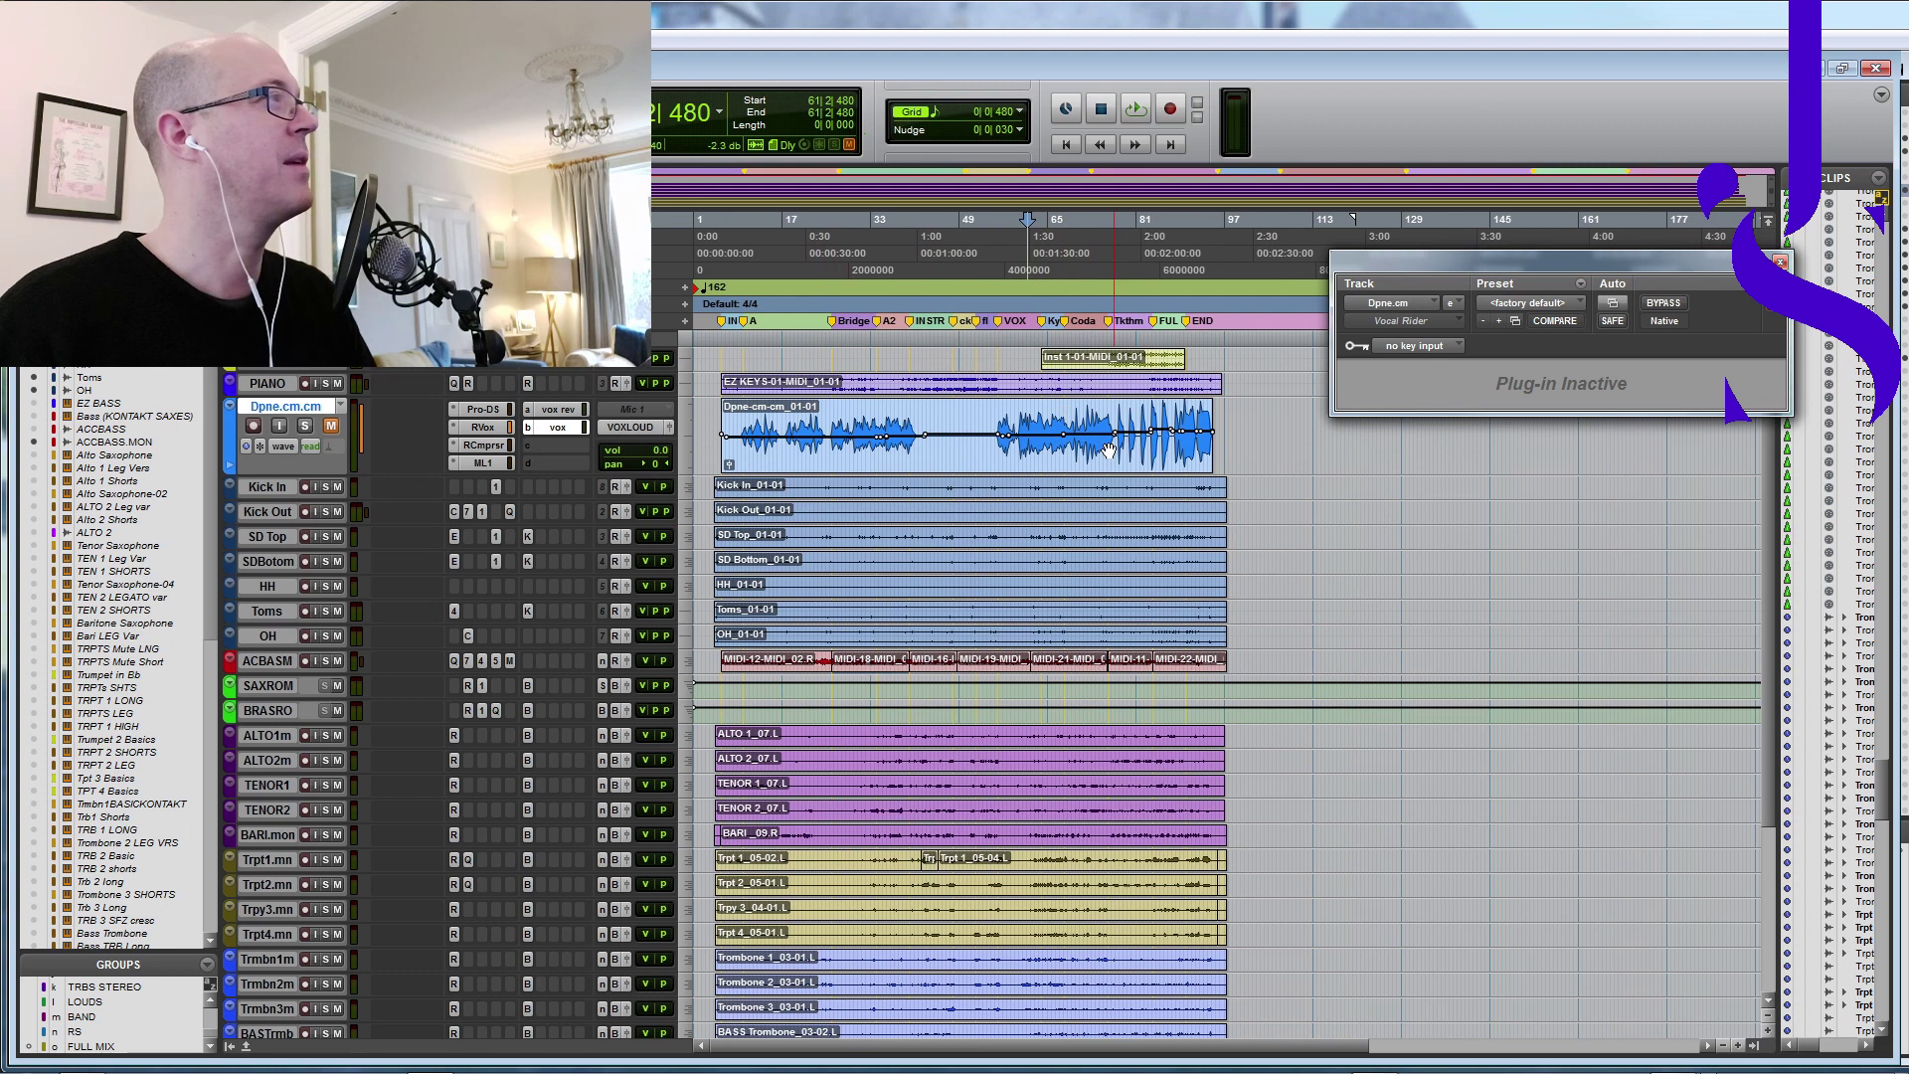
click(483, 412)
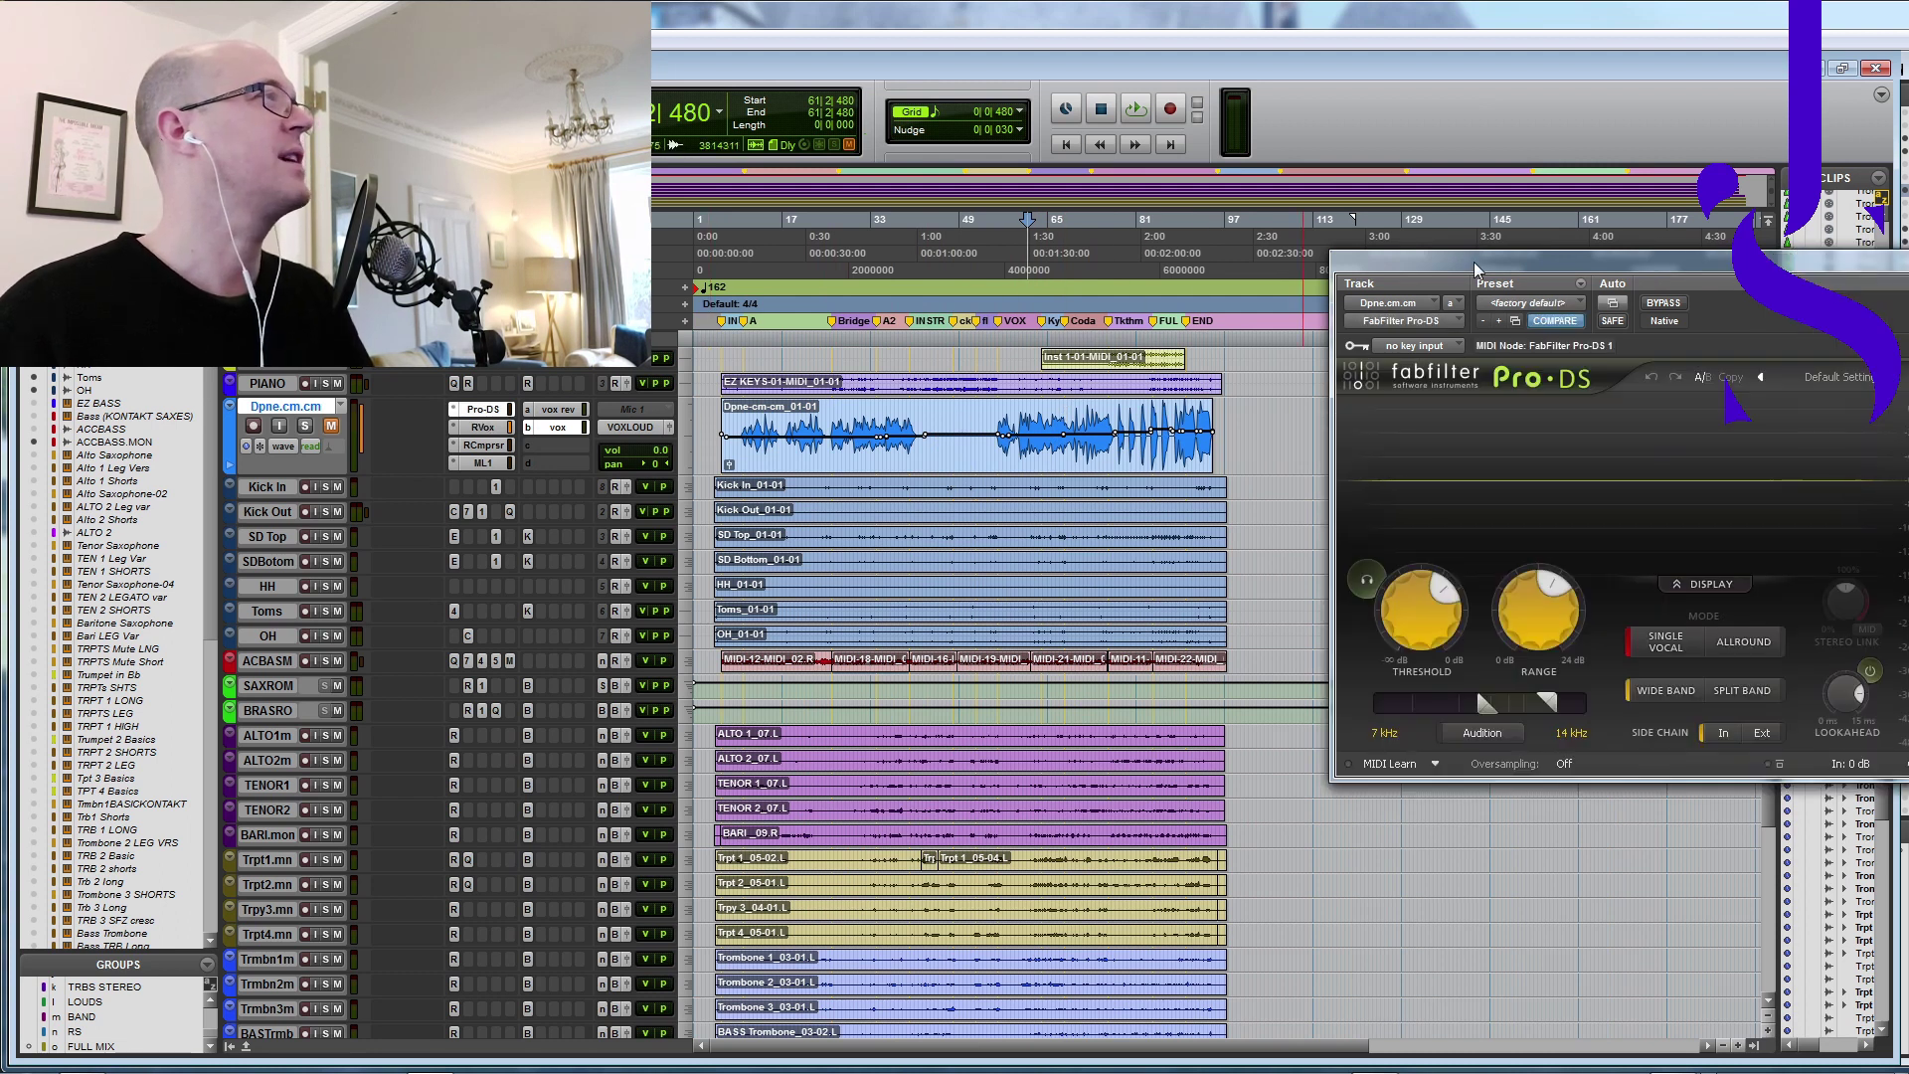
drag(1476, 268, 1115, 374)
click(482, 409)
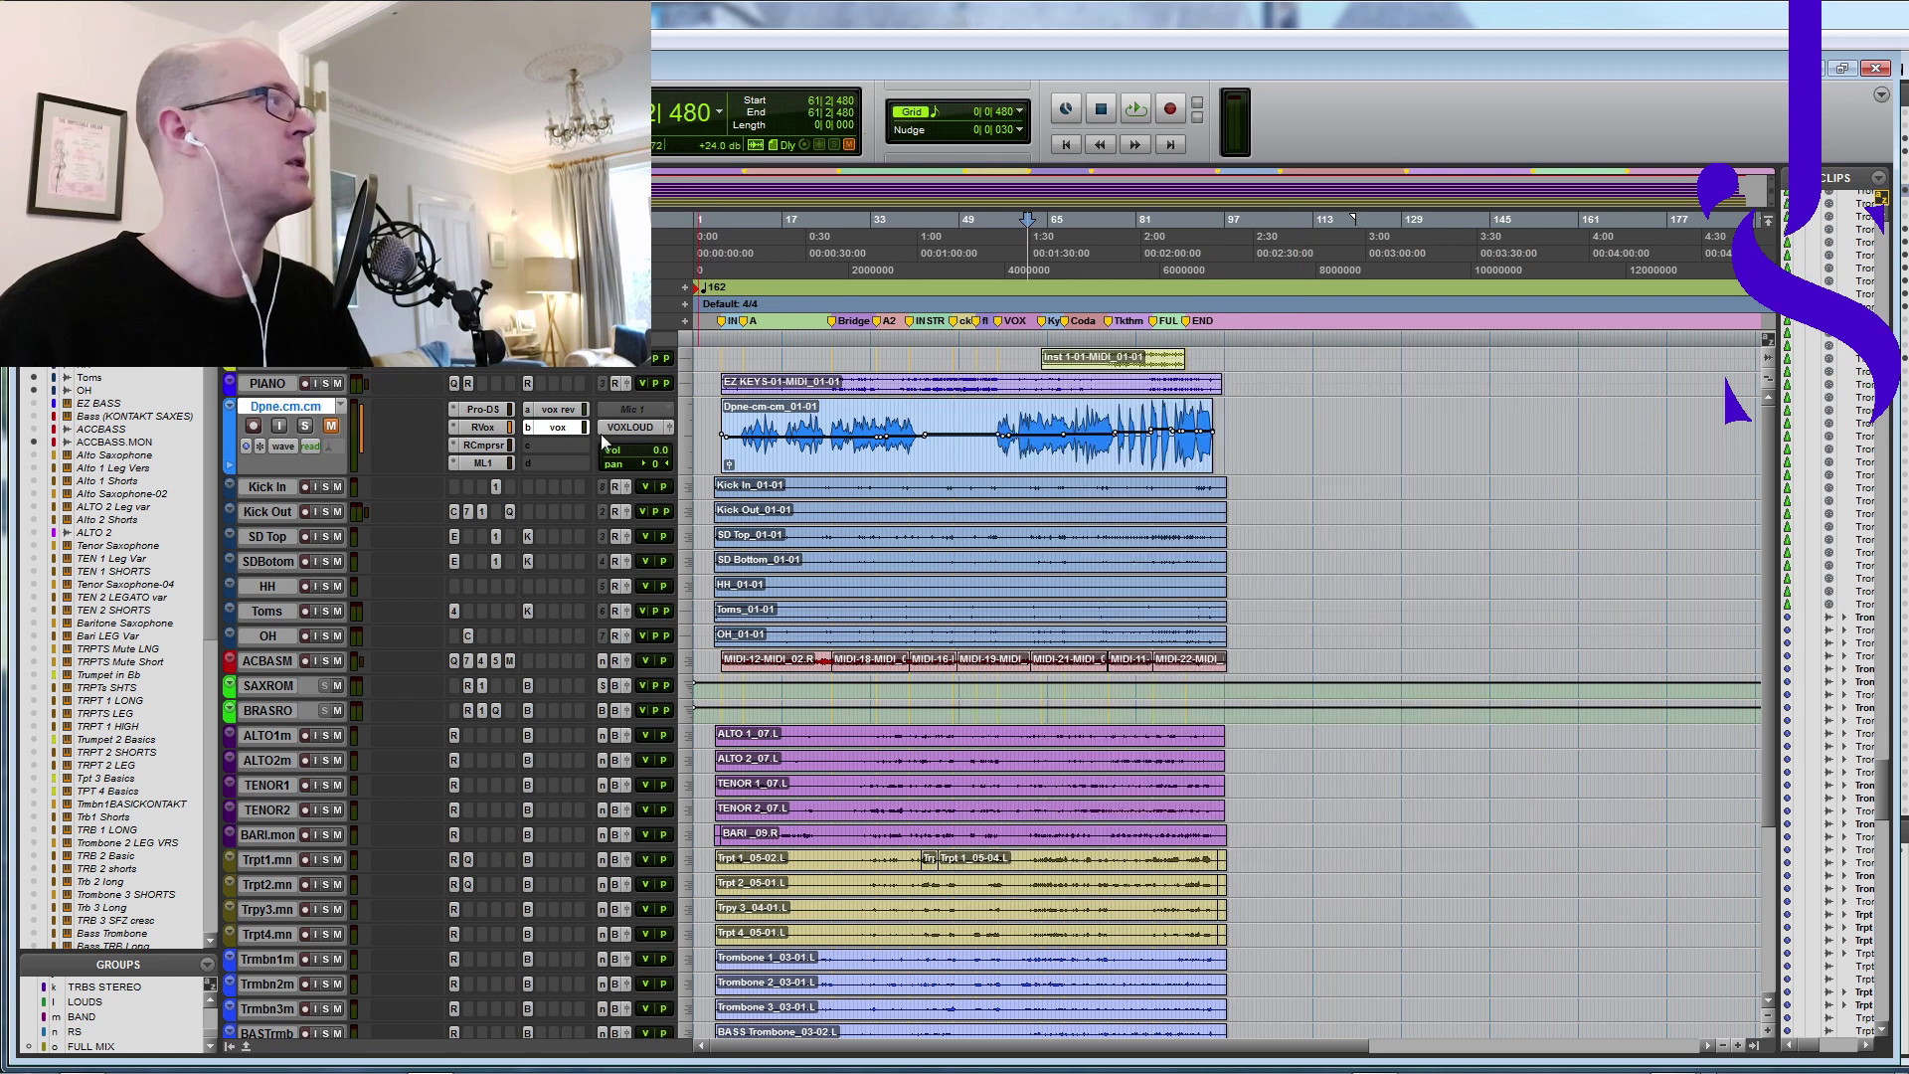
click(482, 428)
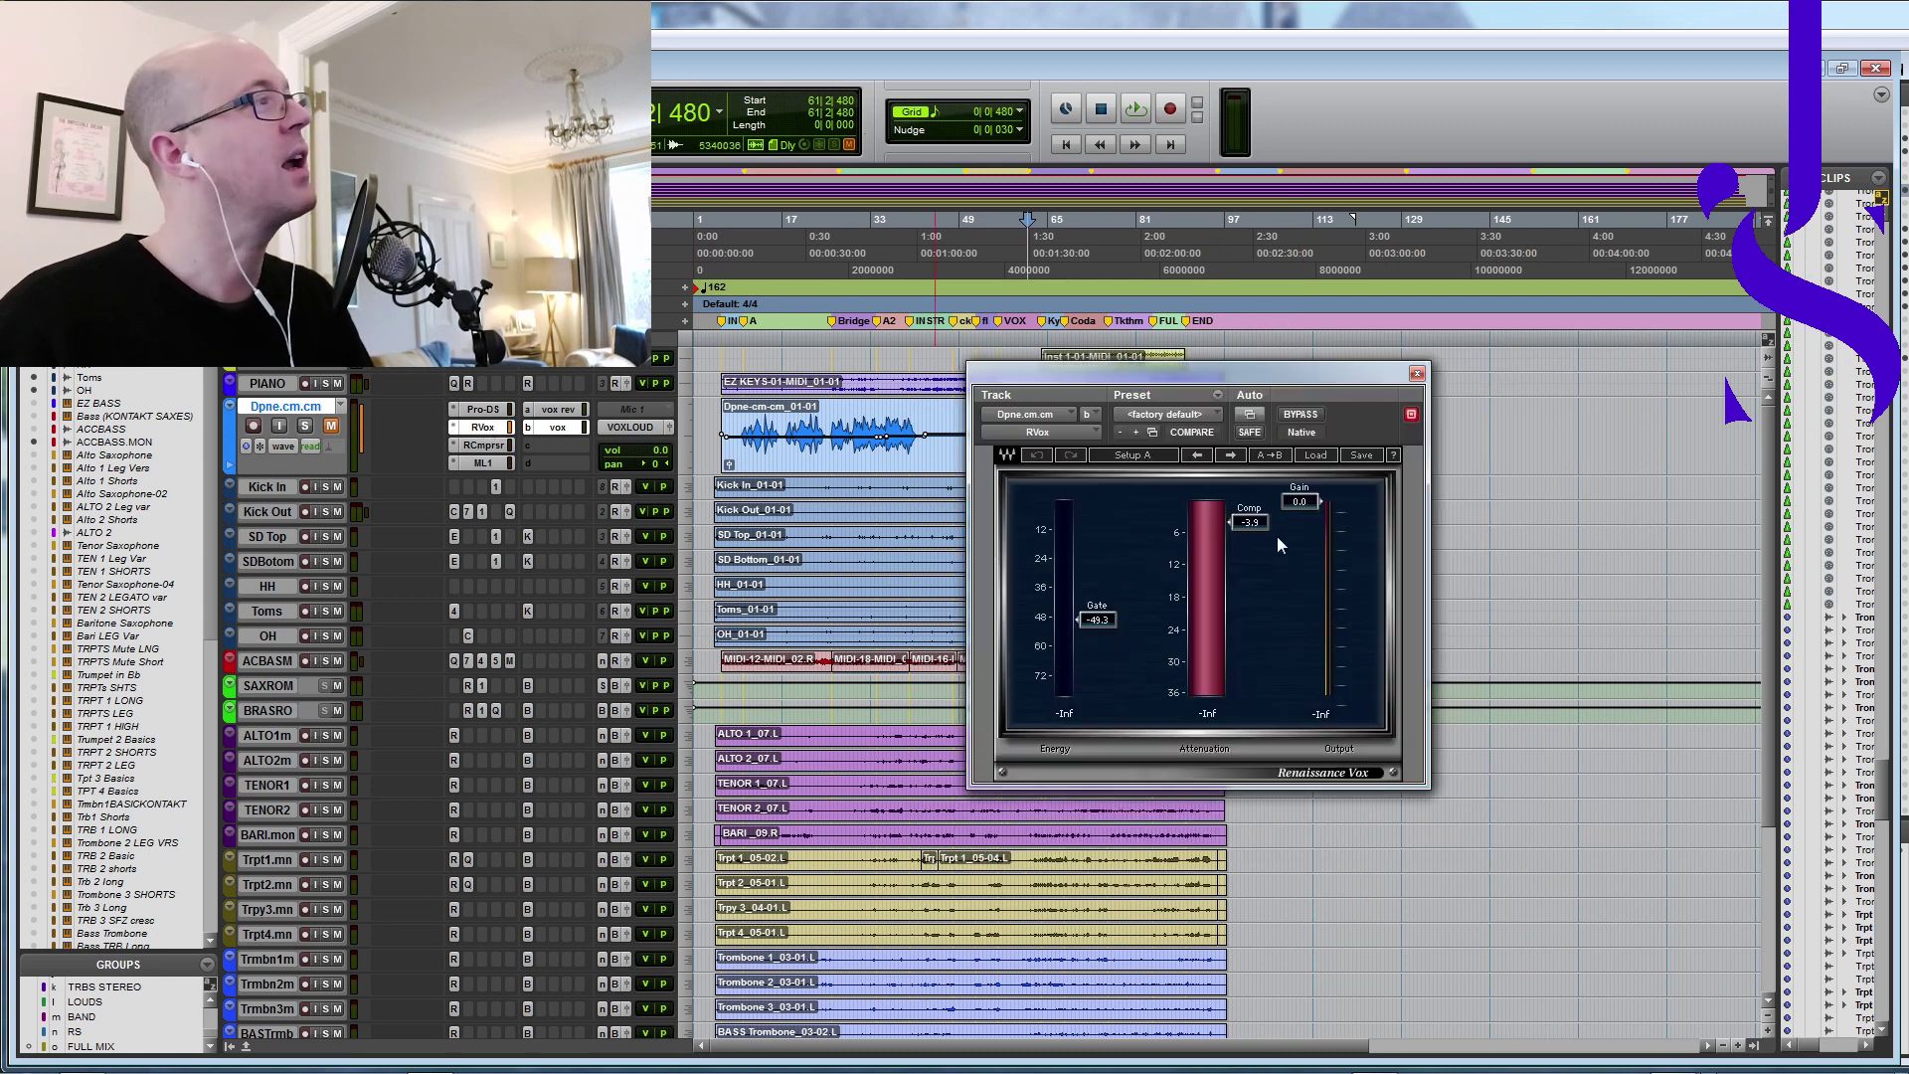
click(1416, 374)
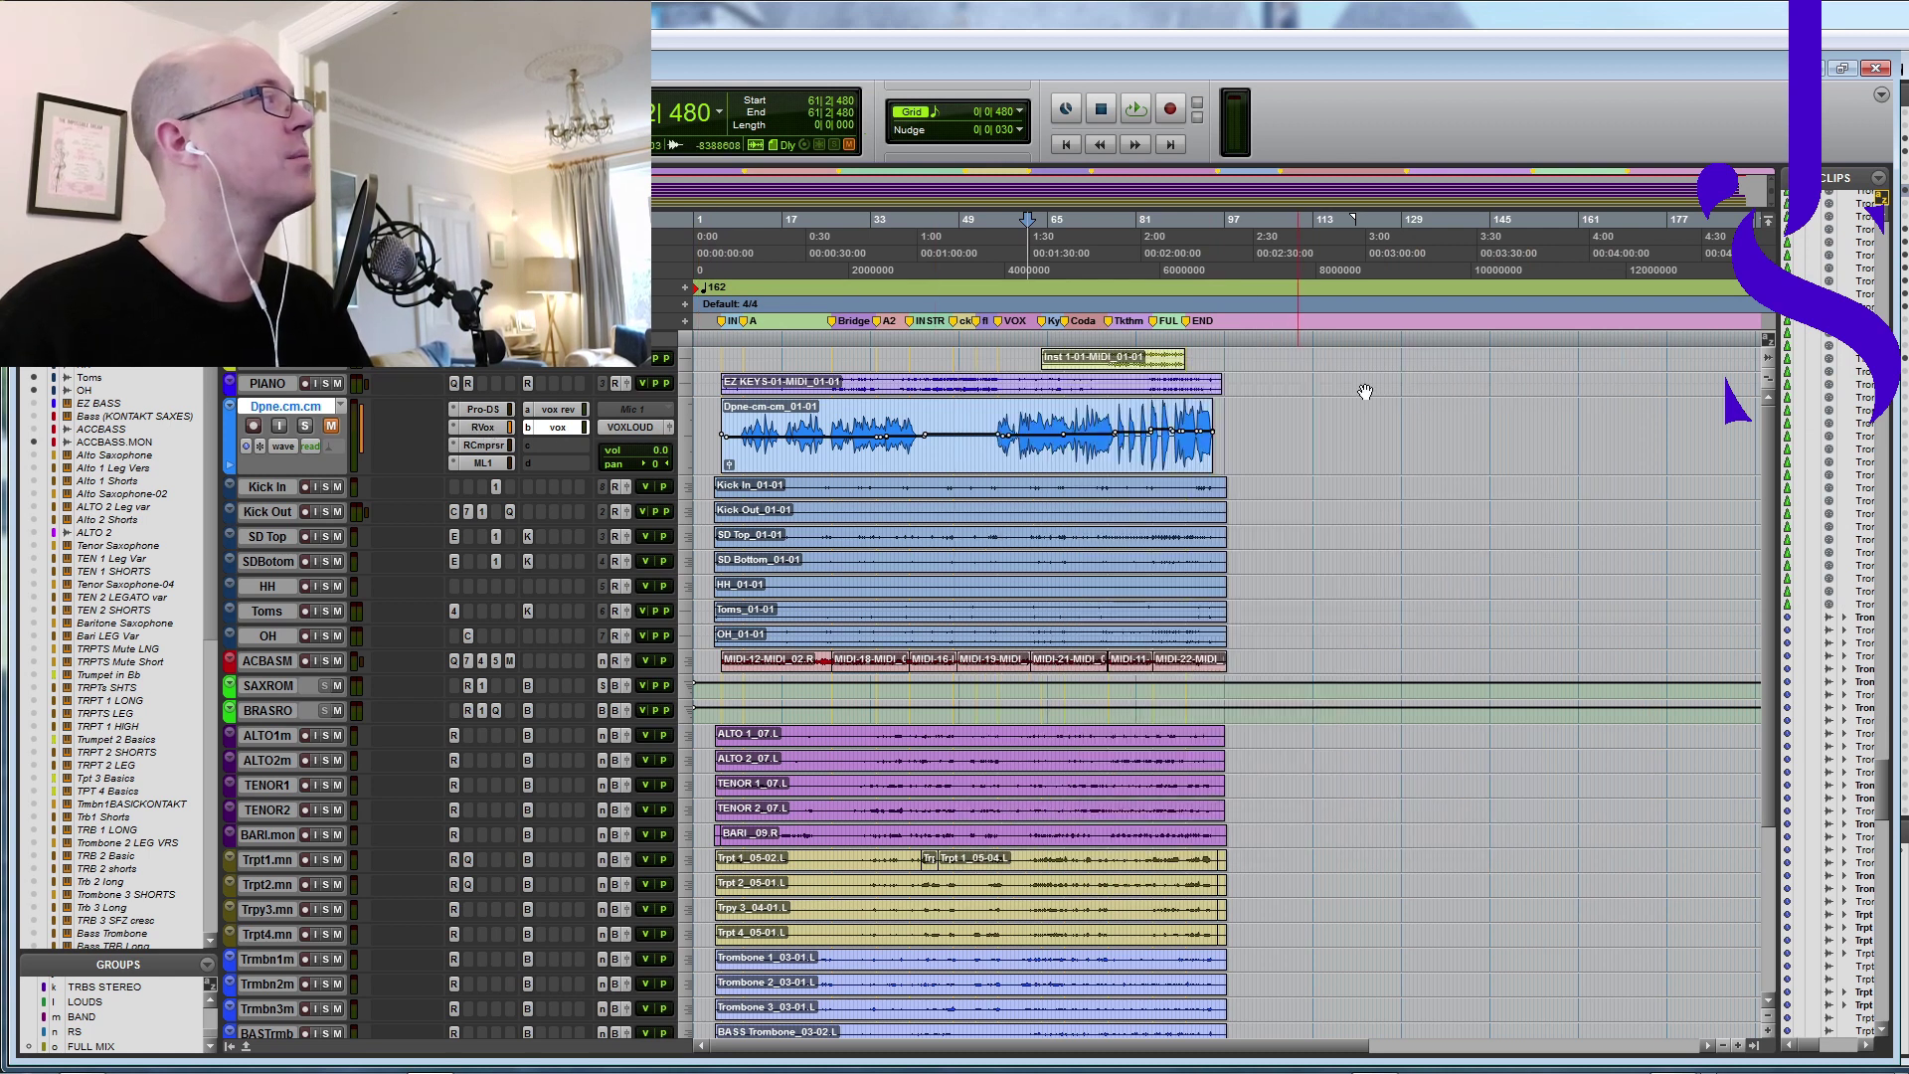
Step: Review the RCompressor and ML4000 ML1 Limiter inserts on the Dpne.cm.cm vocal track
click(483, 446)
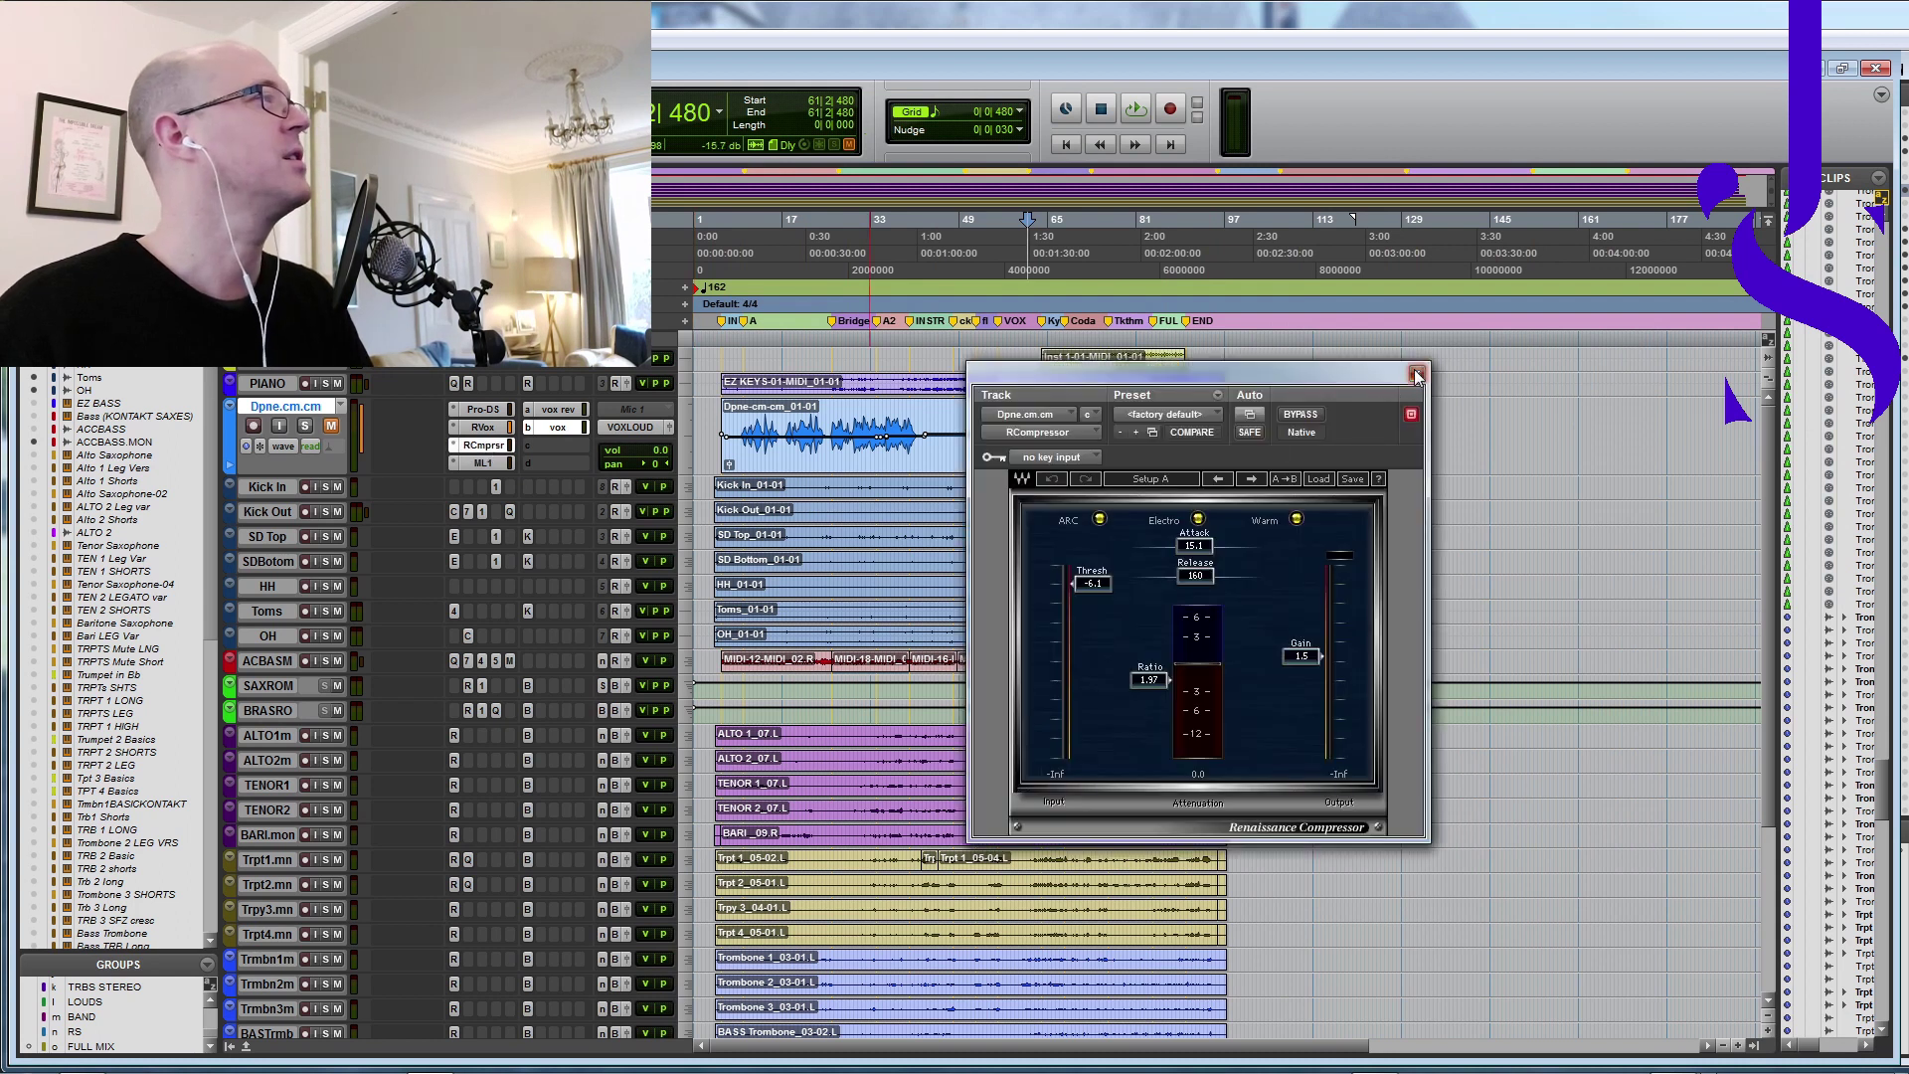
click(1417, 374)
click(481, 463)
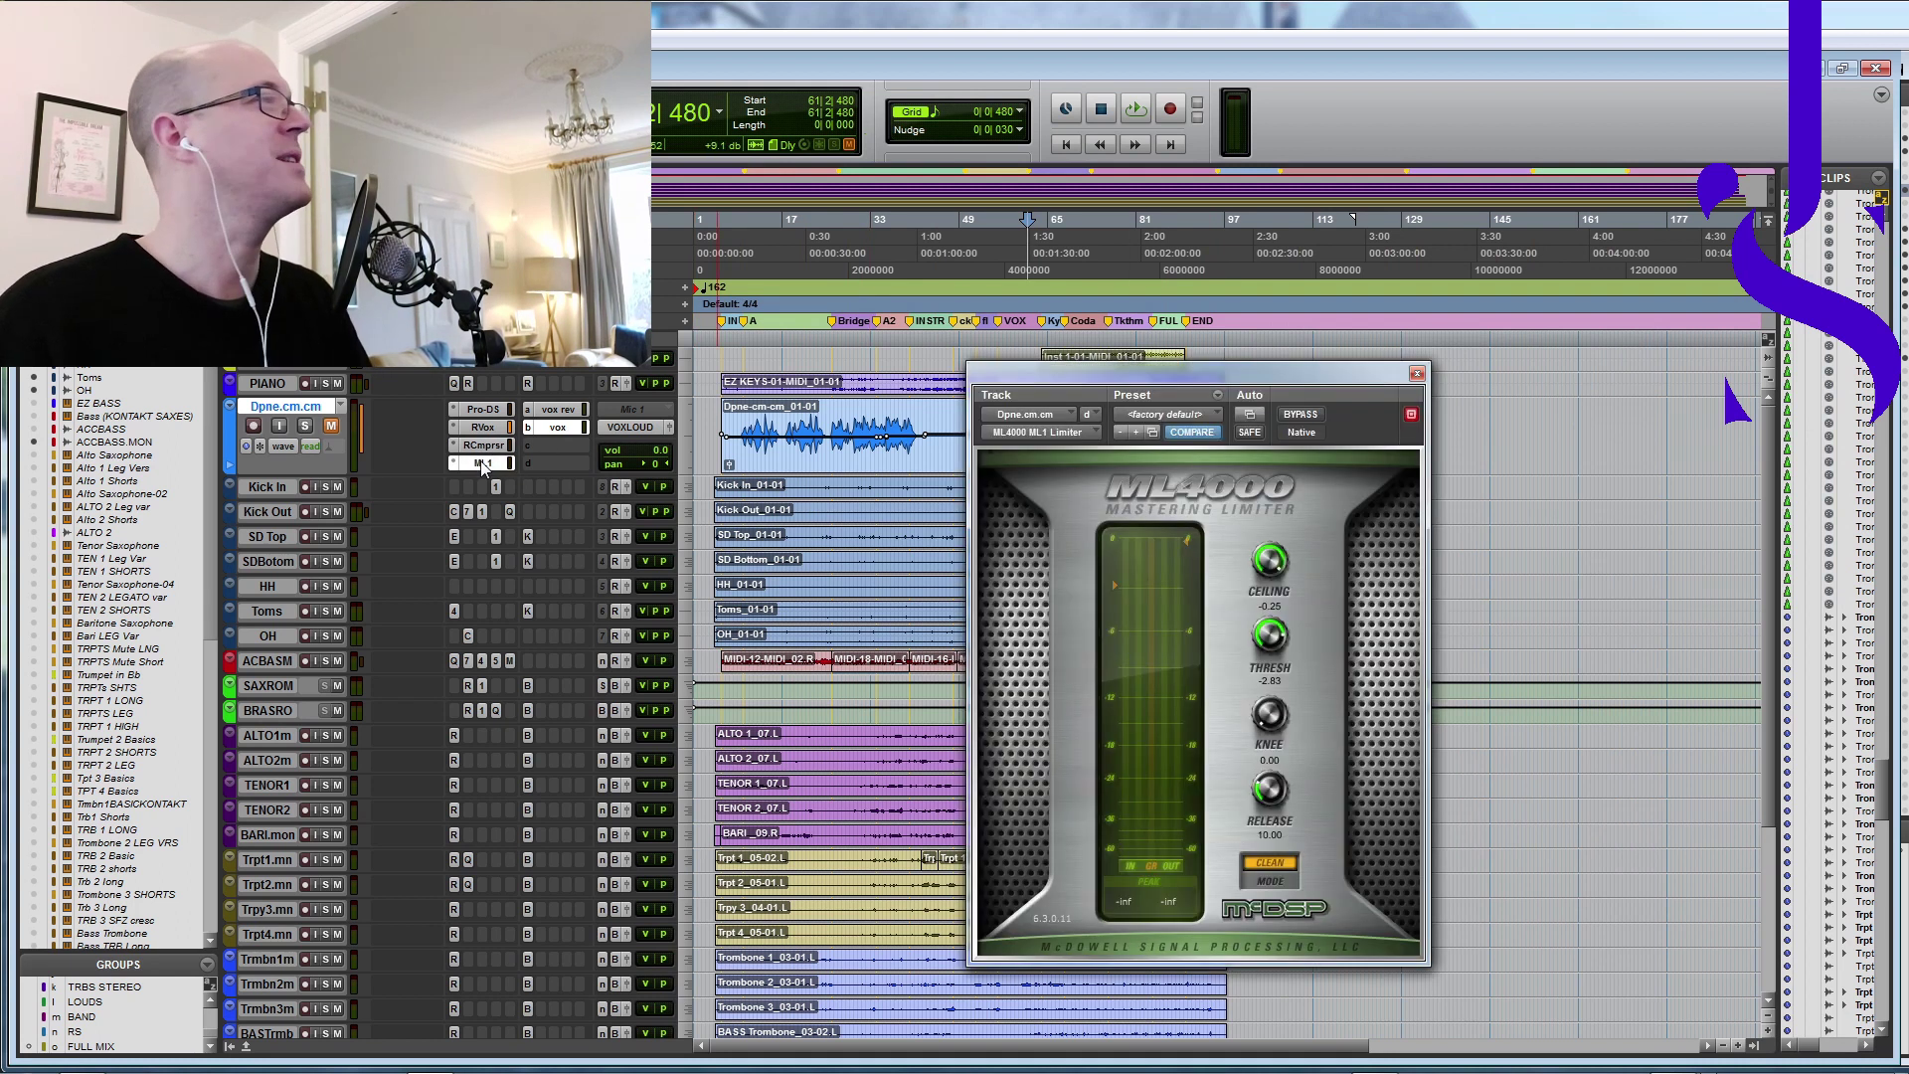
click(1418, 373)
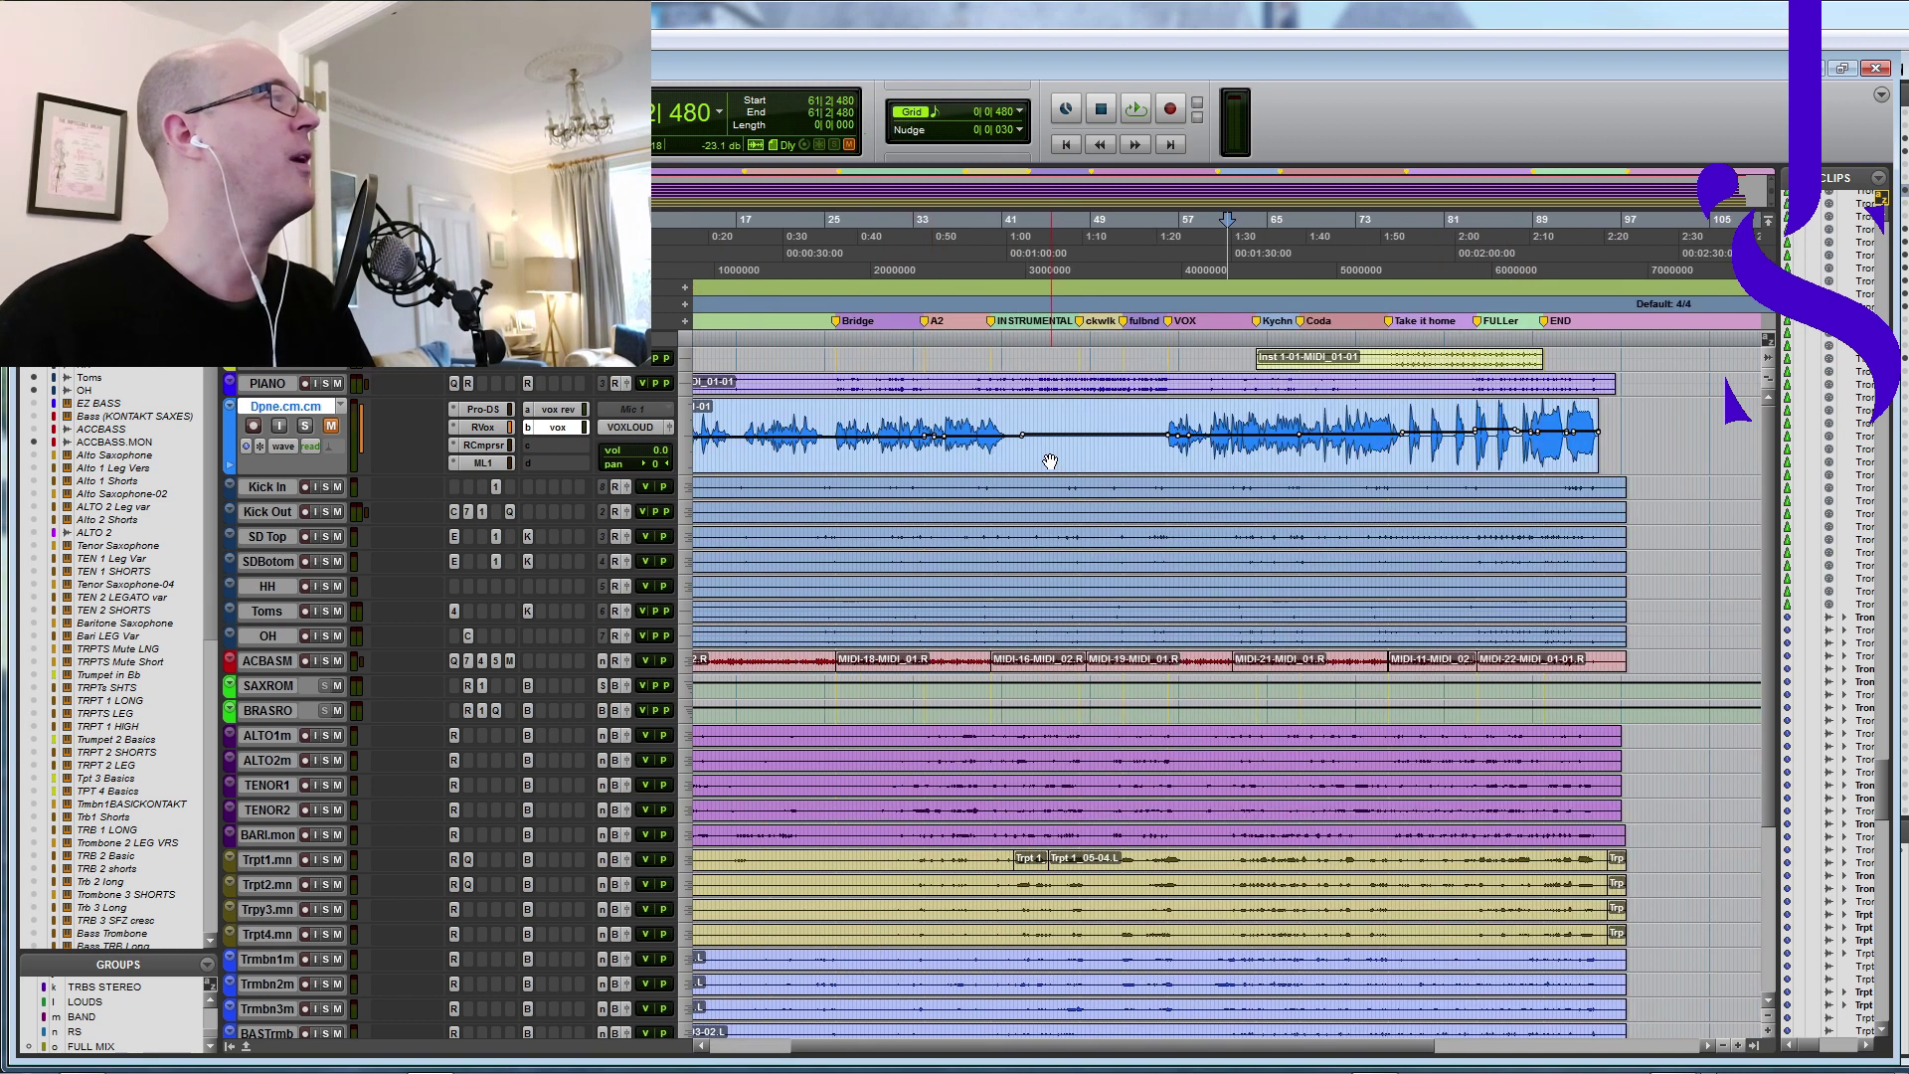
Step: Play back the A2 passage selected from 34|1|480 to 39|4|480
drag(876, 344, 907, 343)
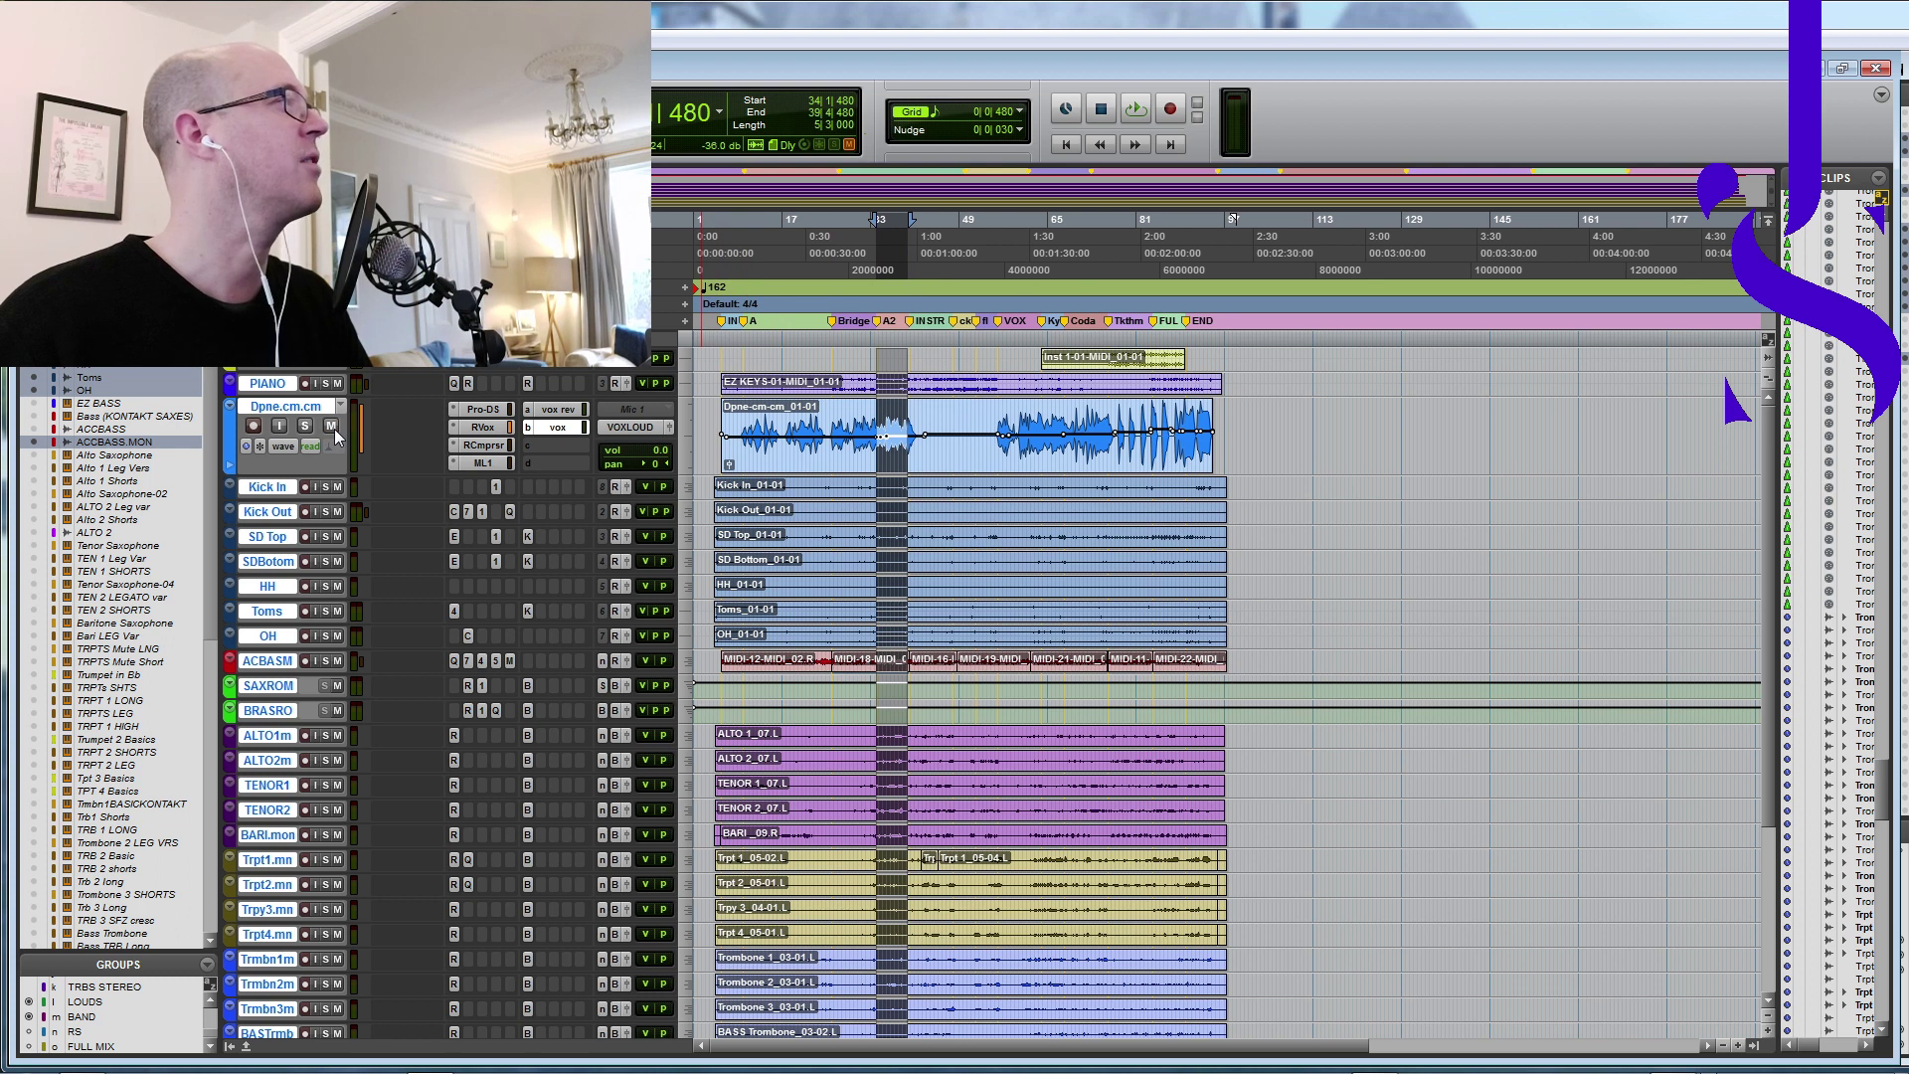
key(space)
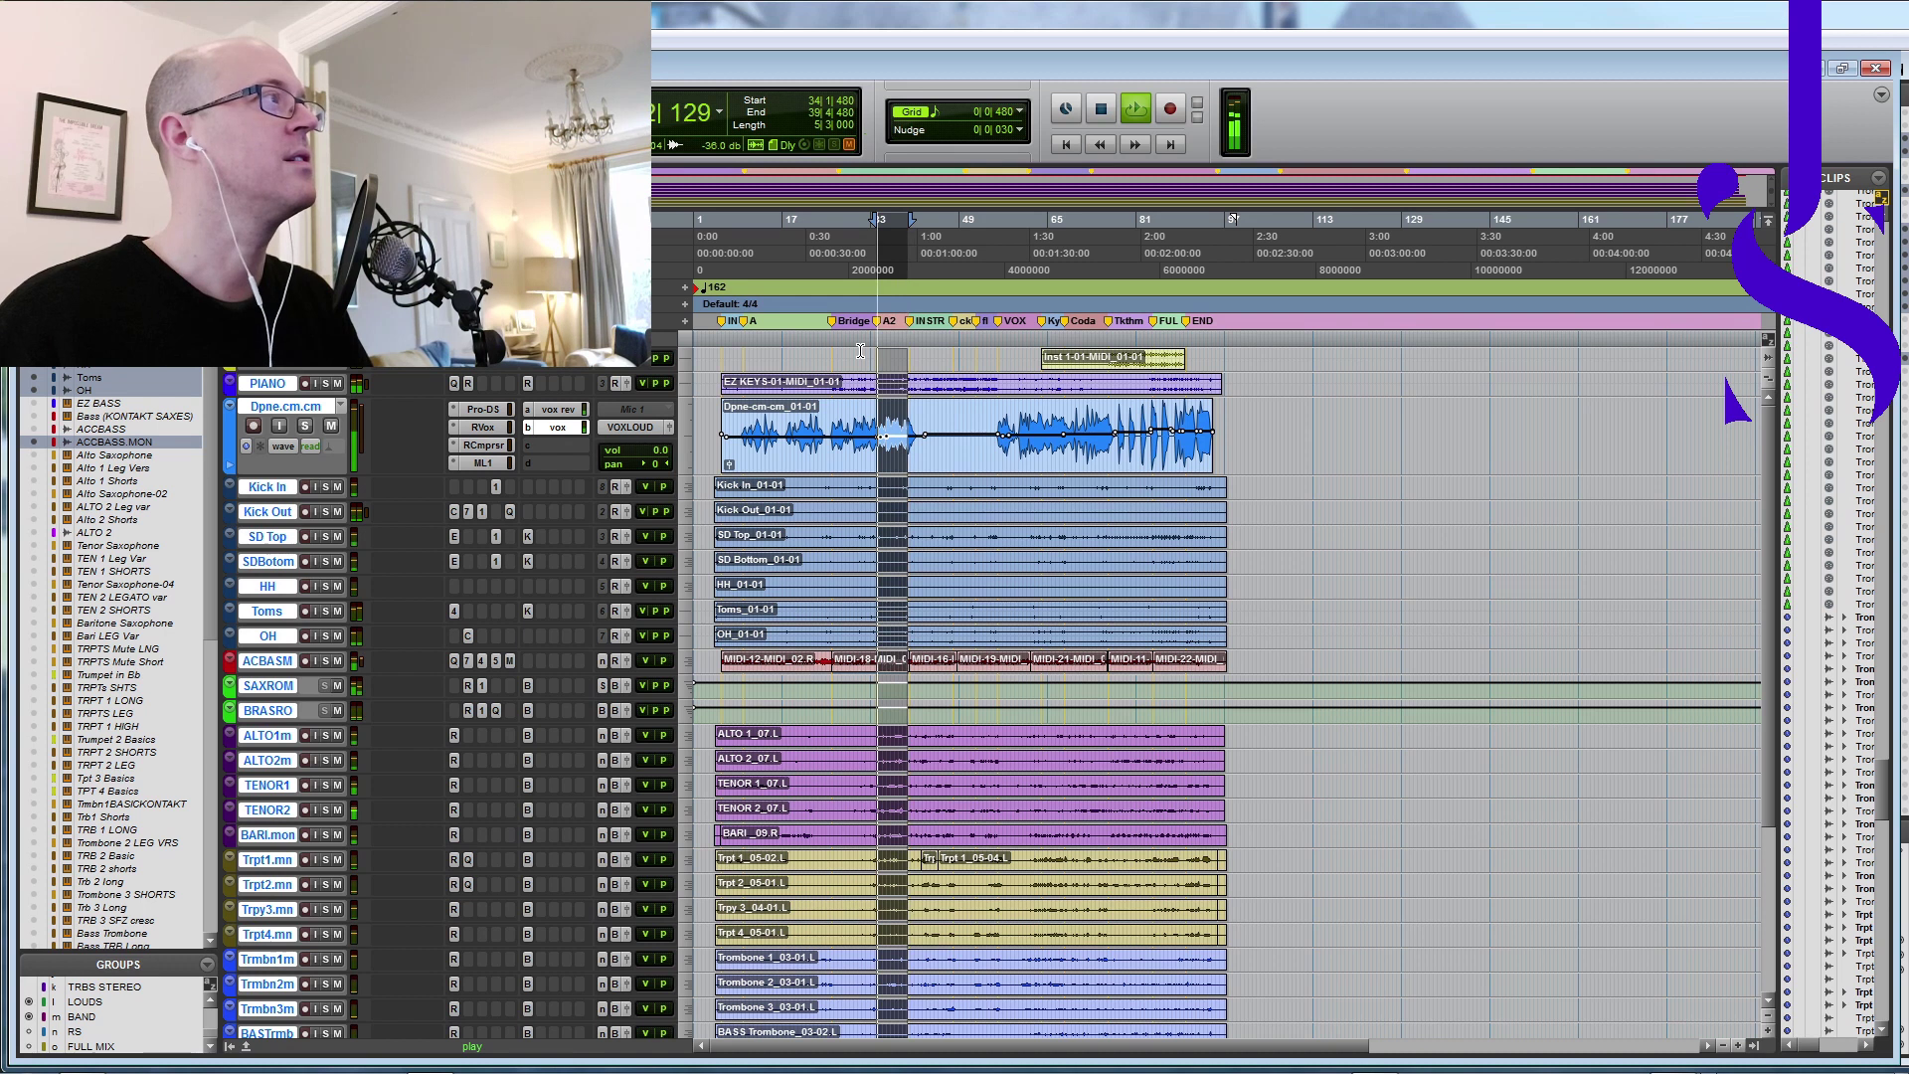
key(space)
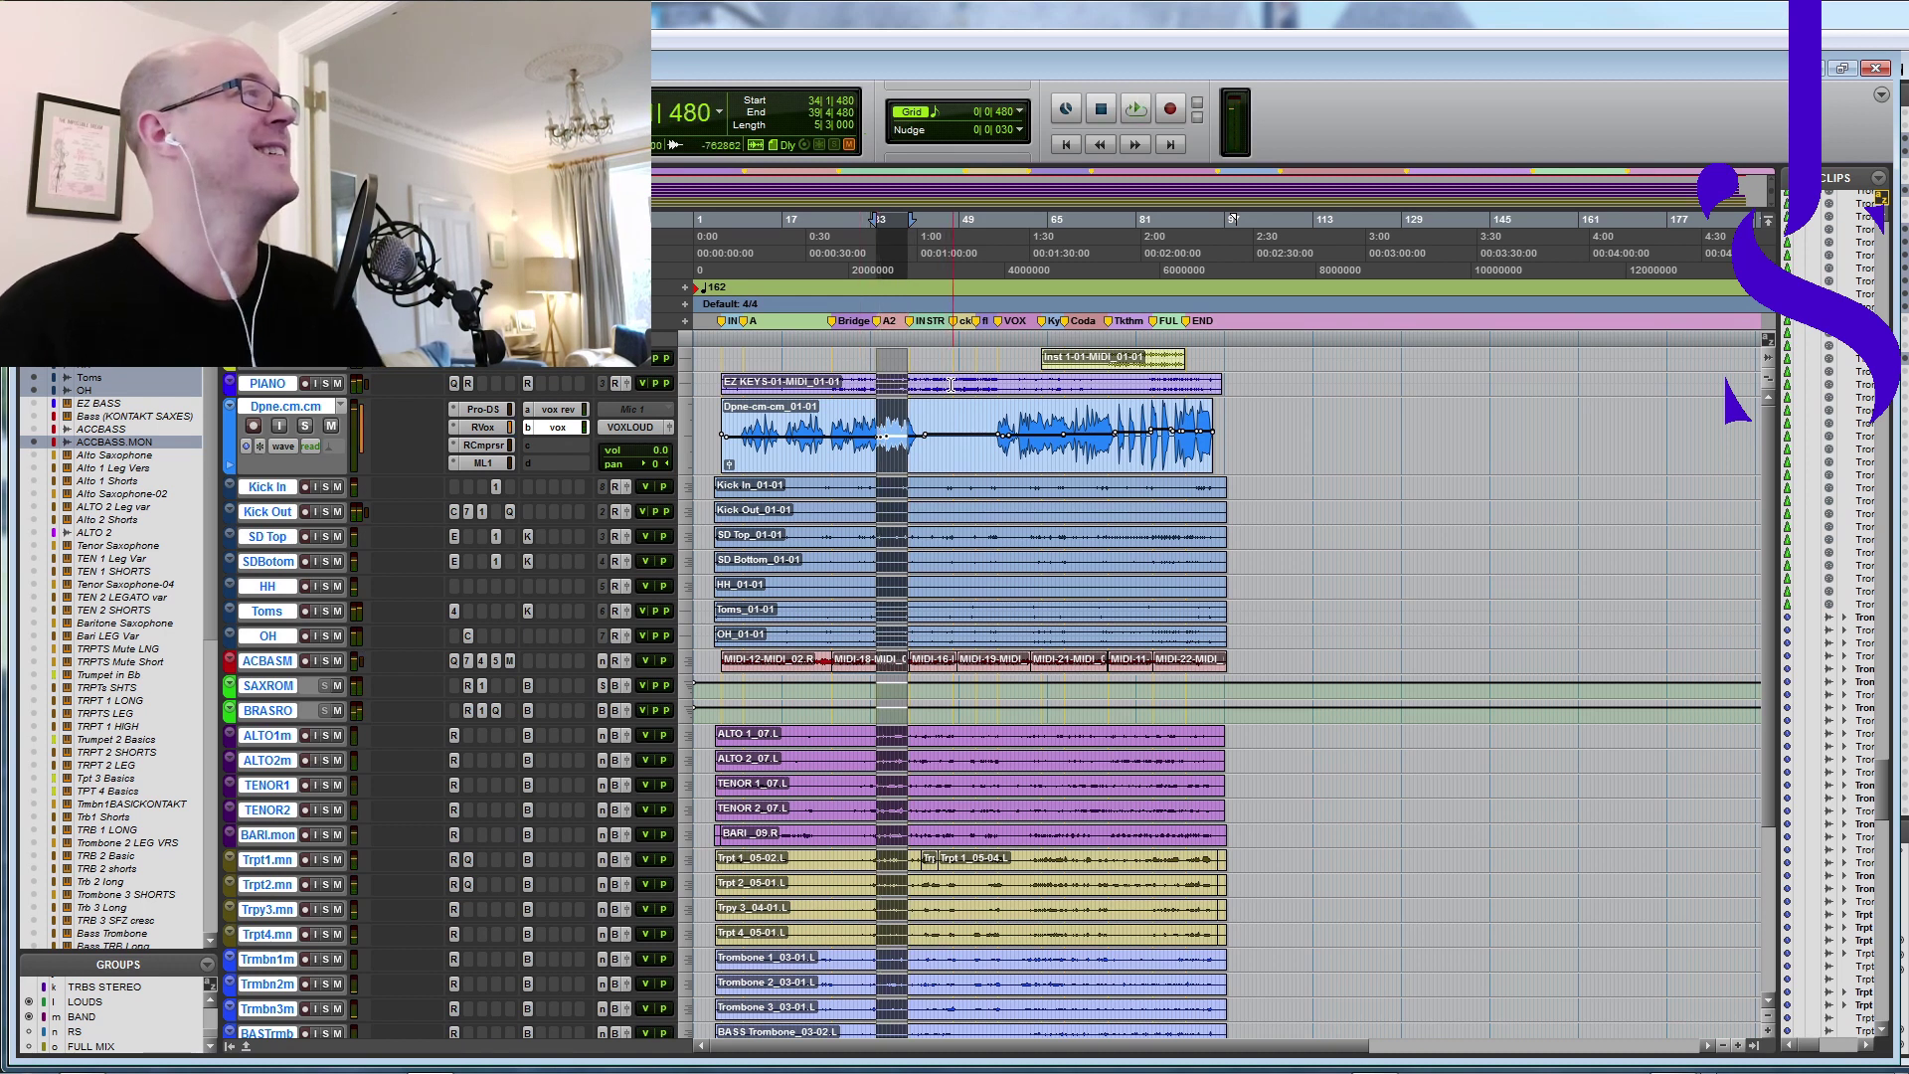
Step: Select the Coda section from 68|1|480 to 76|1|480 and audition it
click(873, 345)
key(ctrl+])
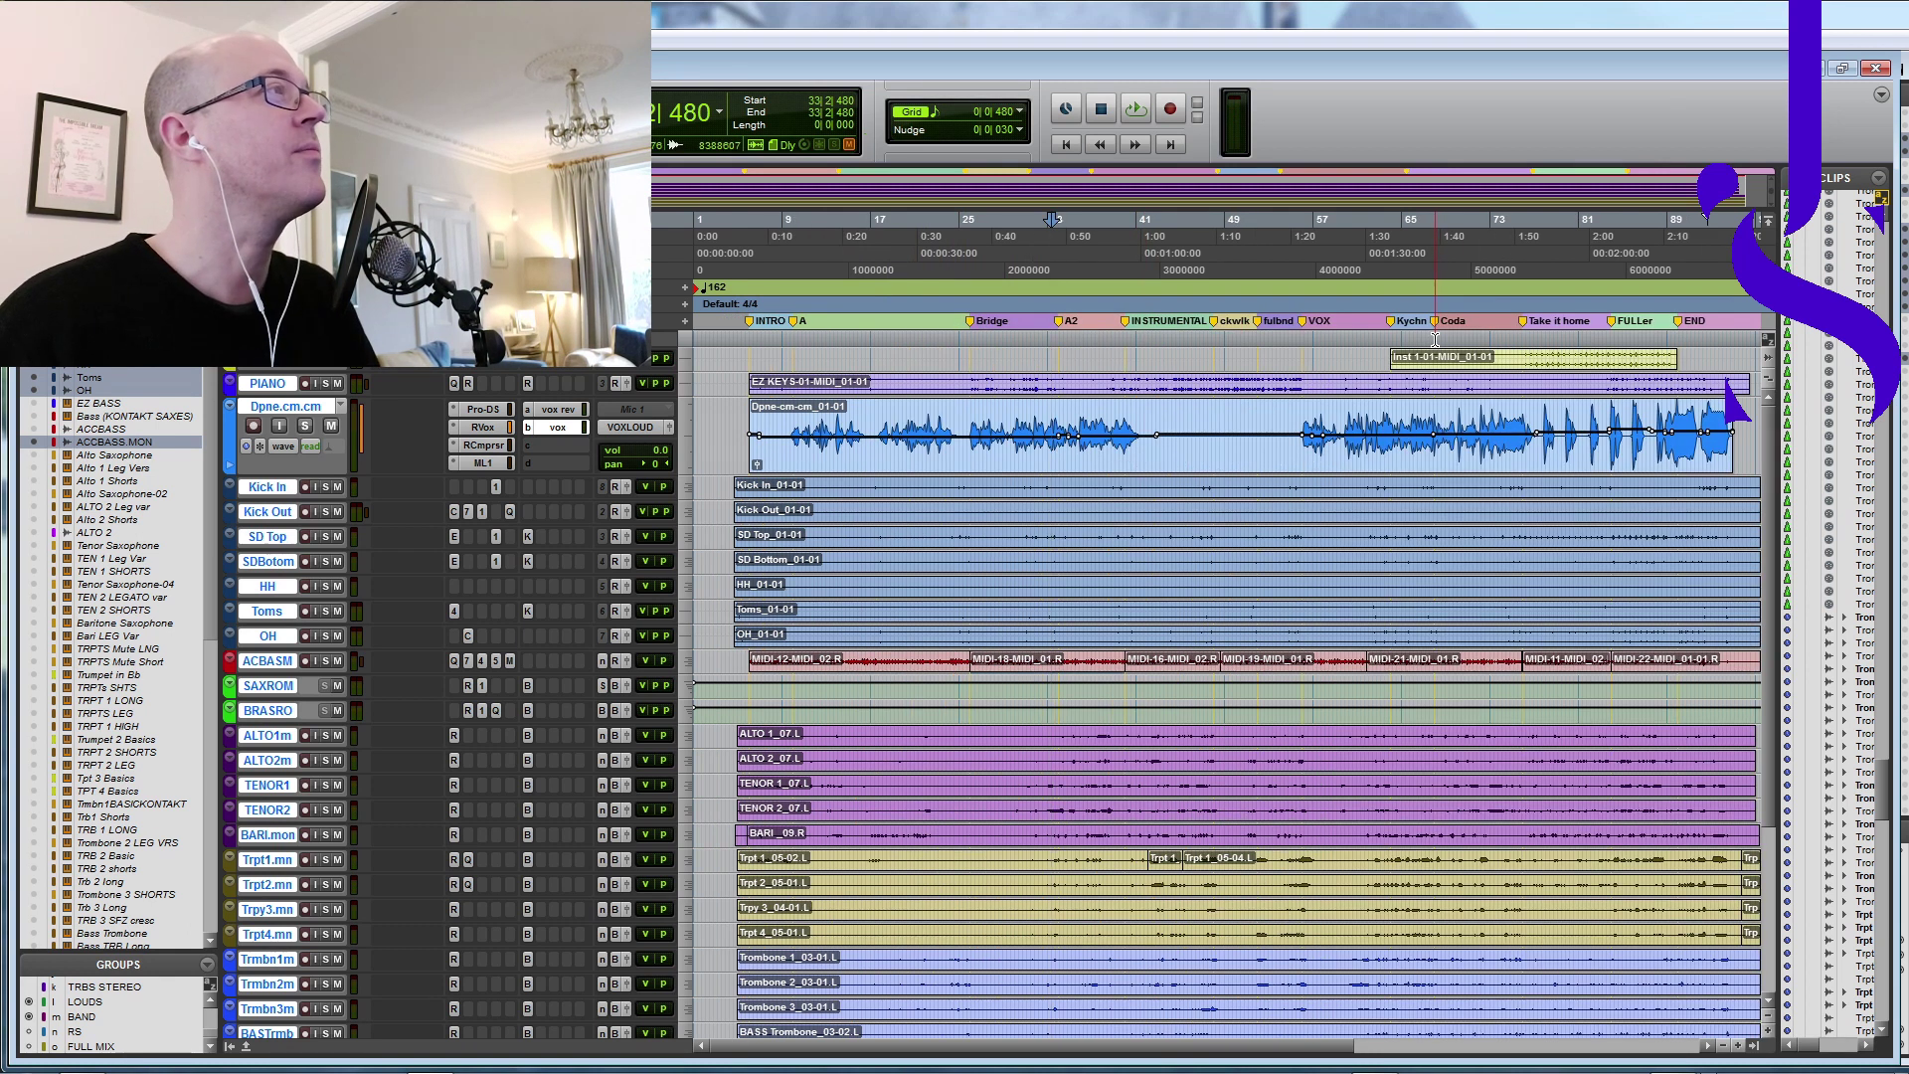
drag(1522, 341, 1610, 345)
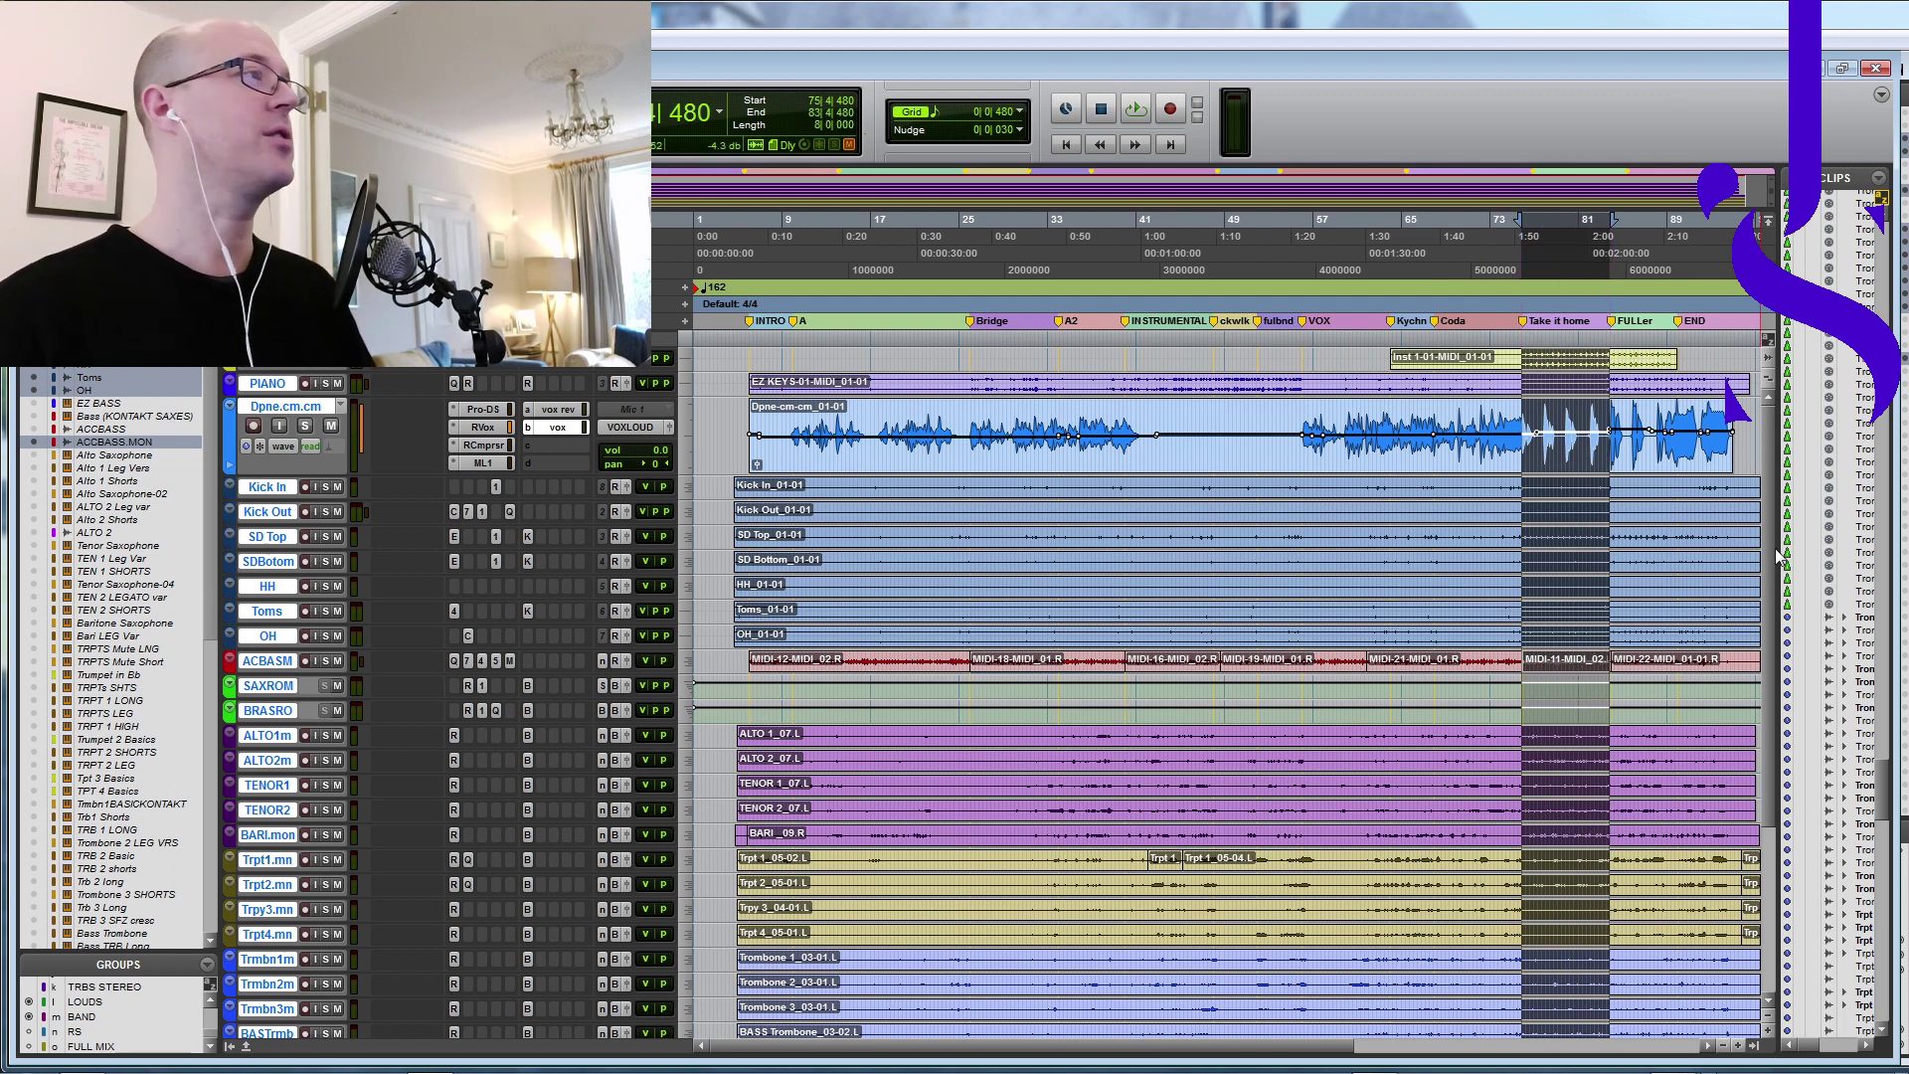
drag(1780, 557, 1784, 748)
click(1435, 341)
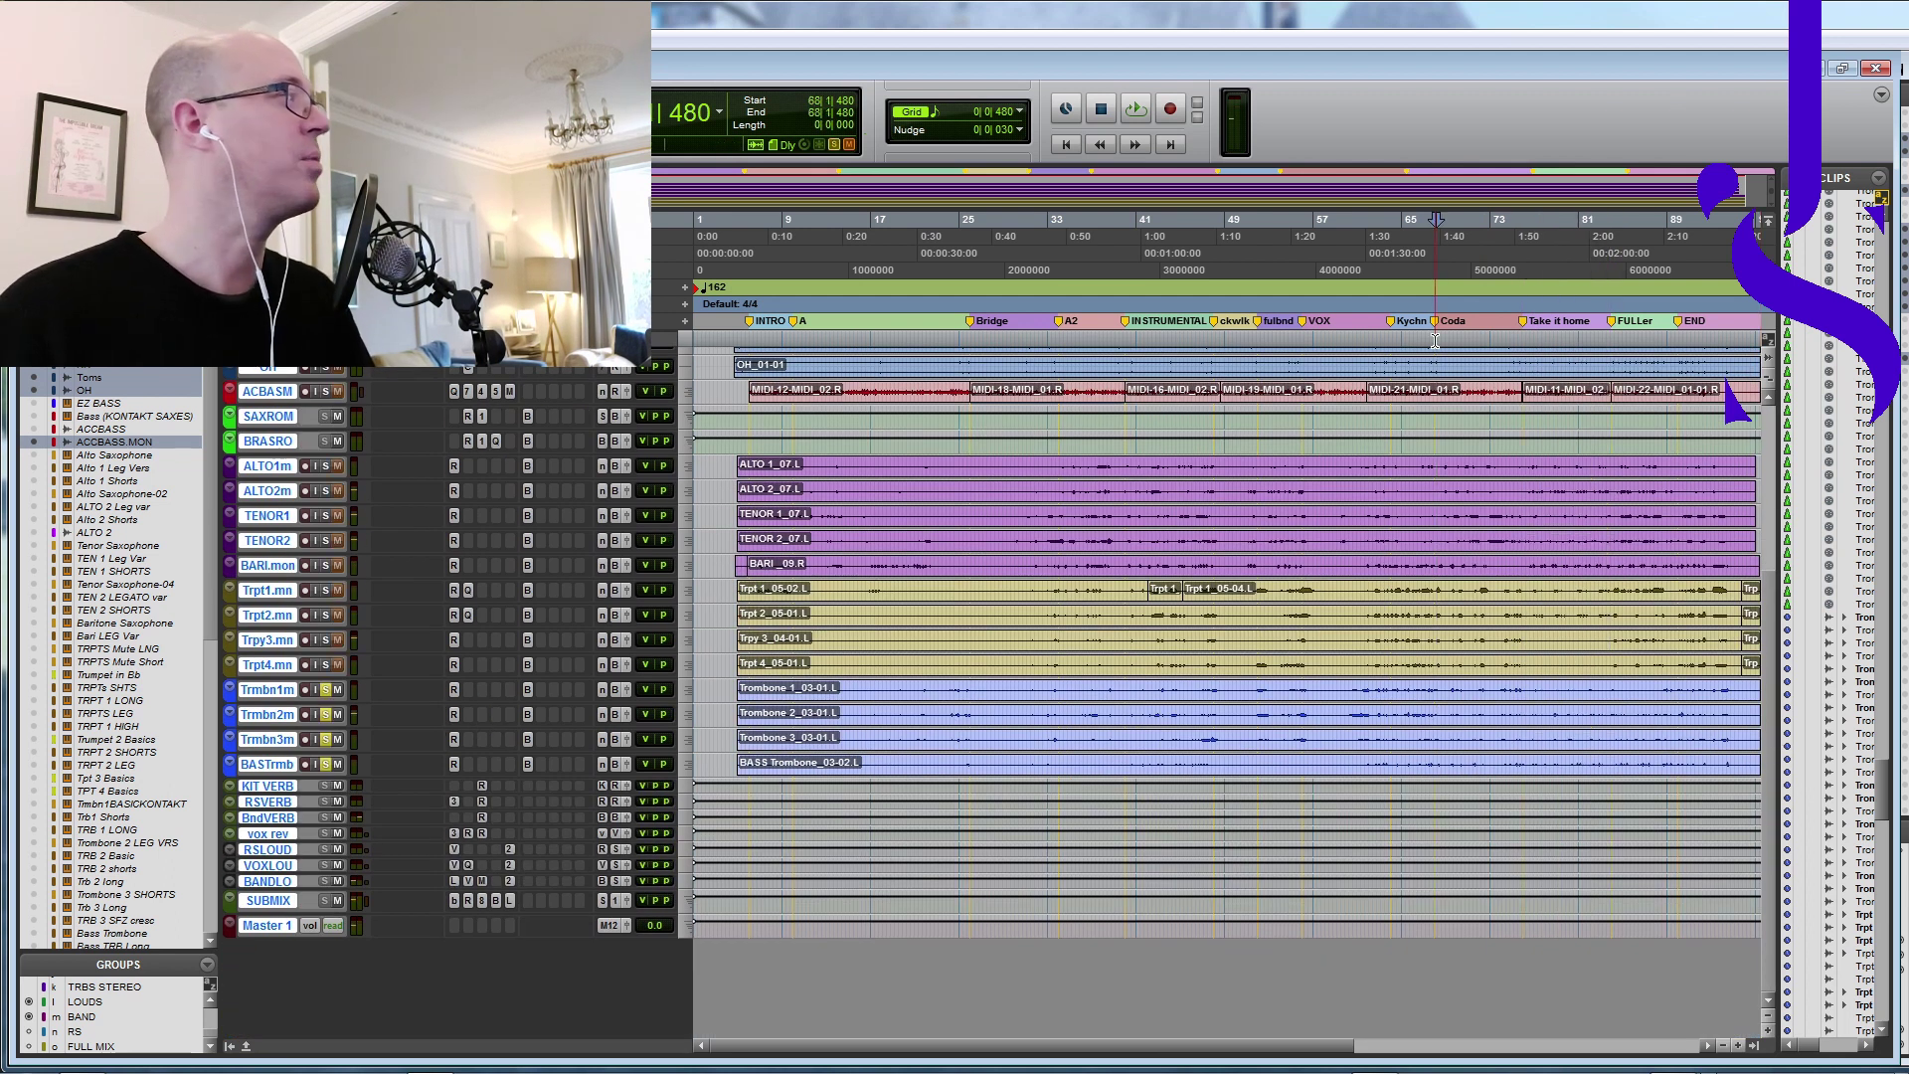
drag(1443, 341, 1523, 343)
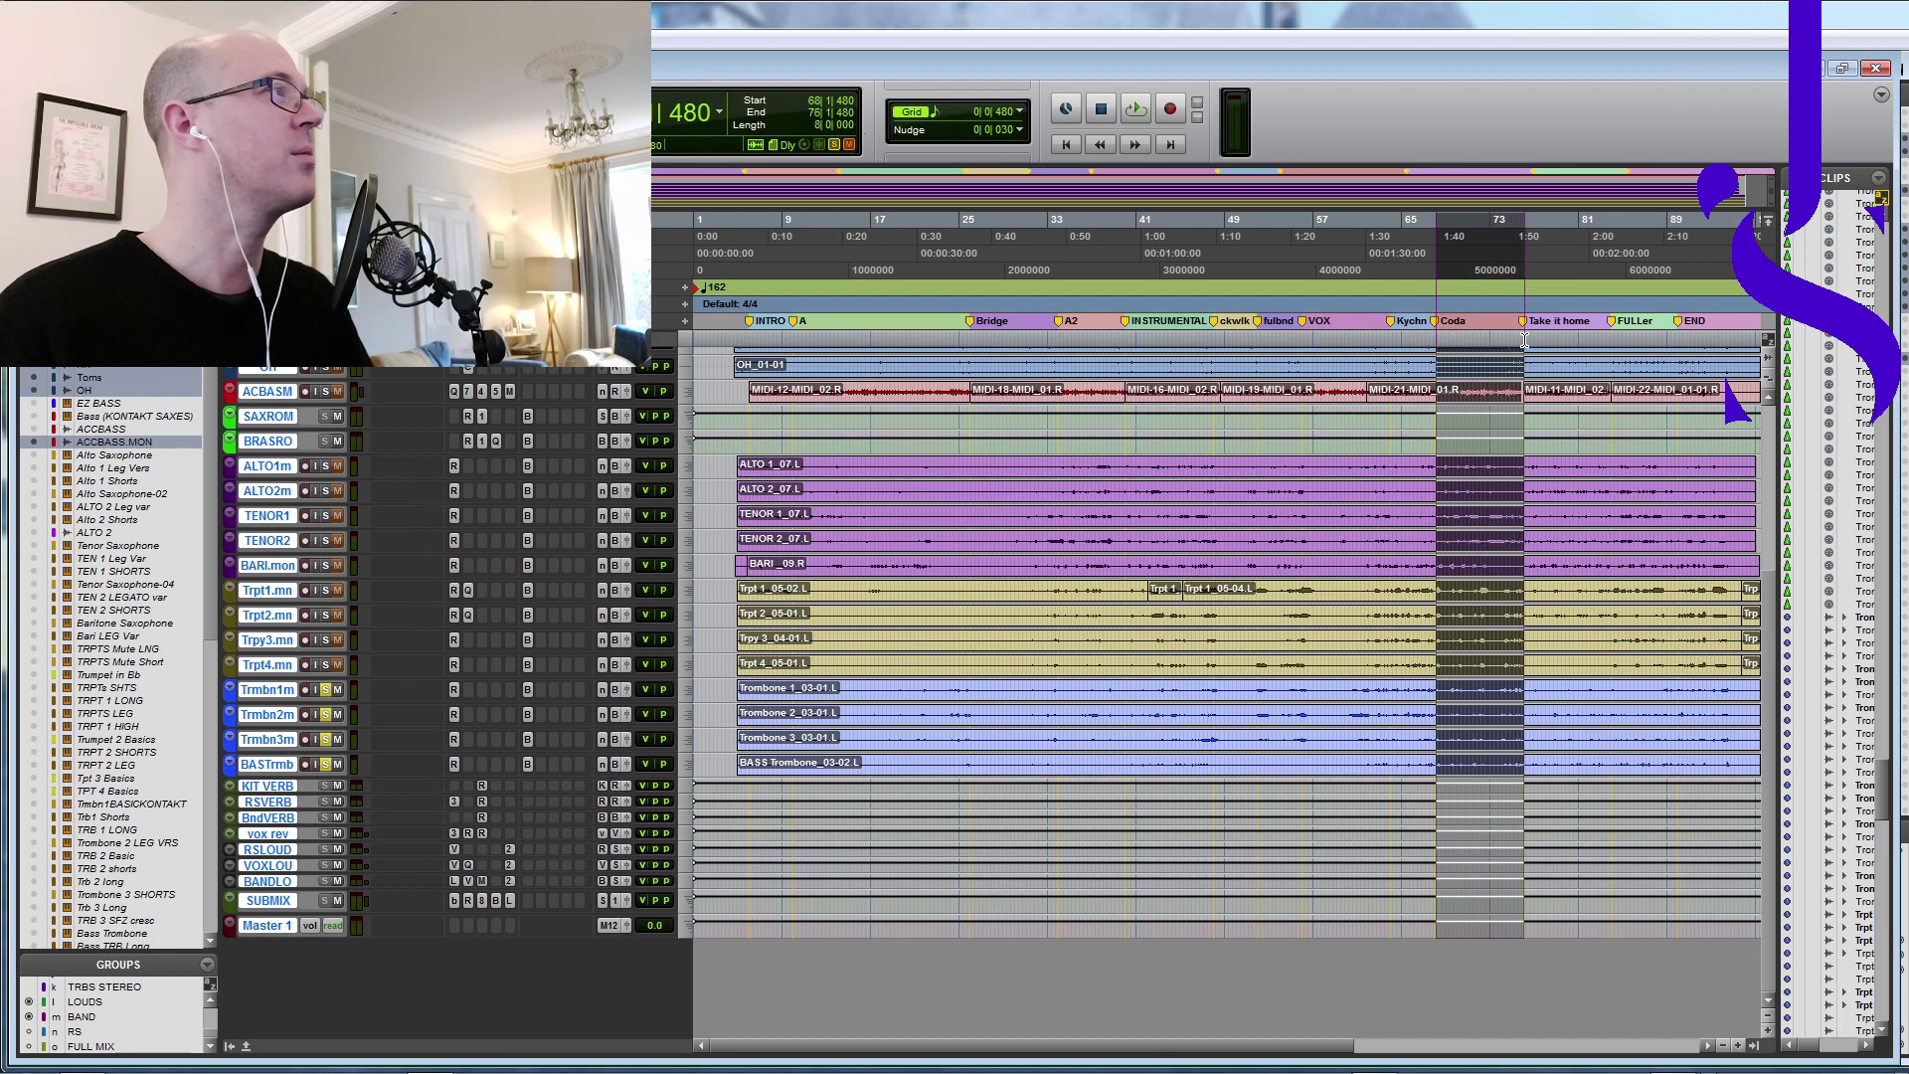
key(space)
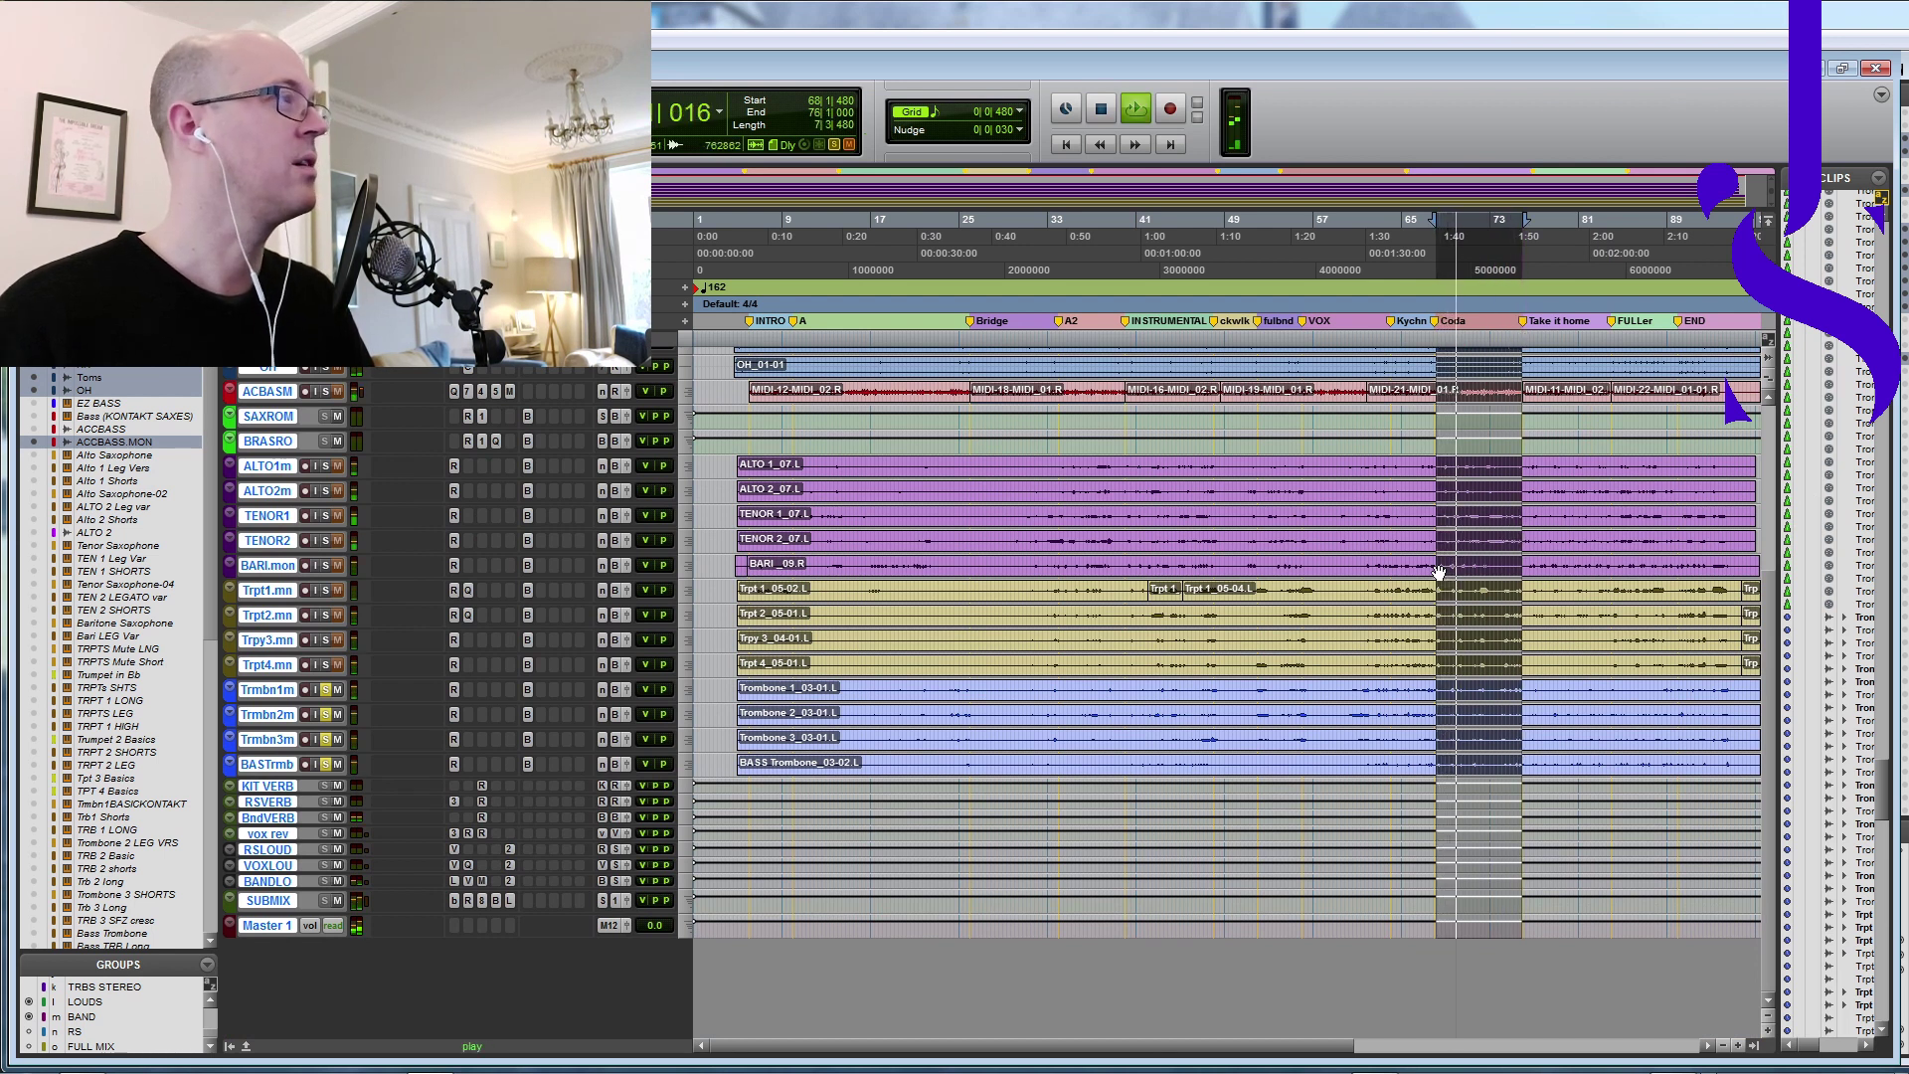
key(space)
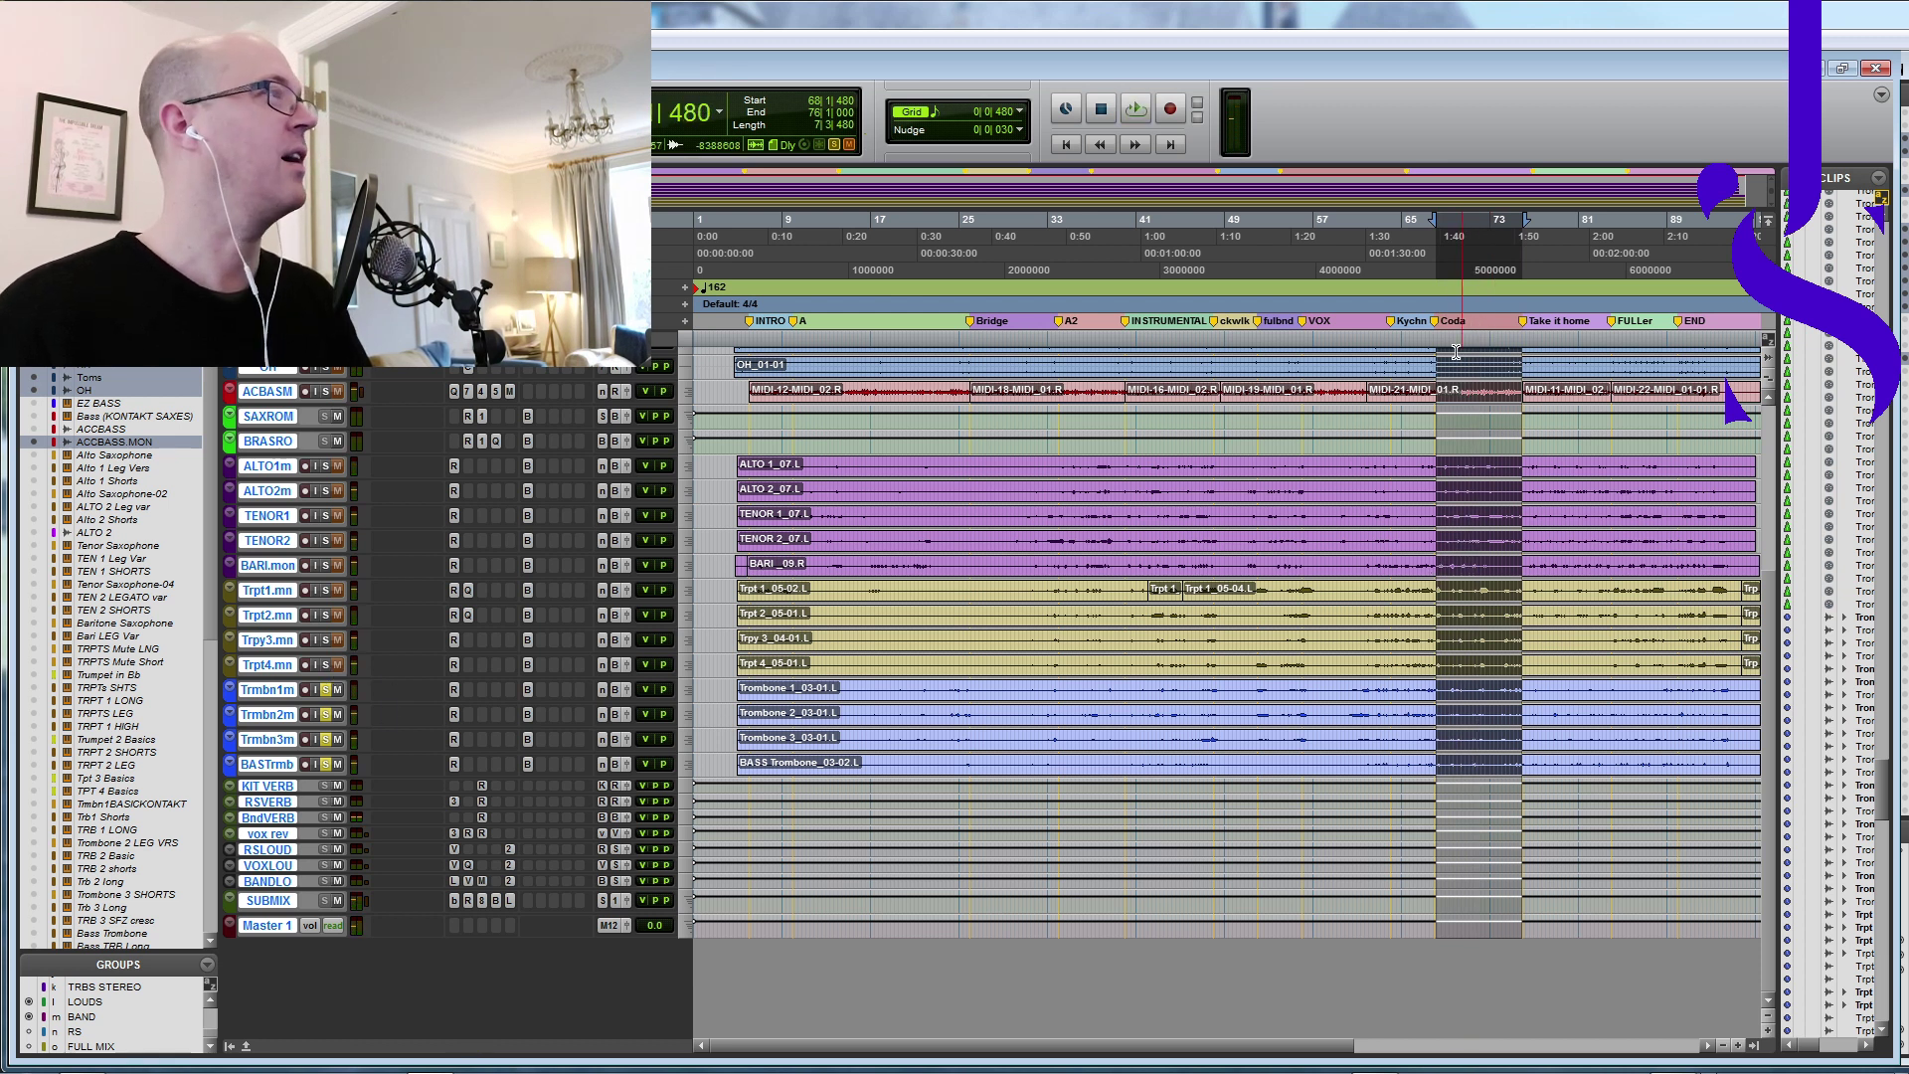
Step: Select the Take it home section from 76|1|000 to 84|1|000 and loop its playback with the CLAPS track unmuted
drag(1522, 338, 1611, 344)
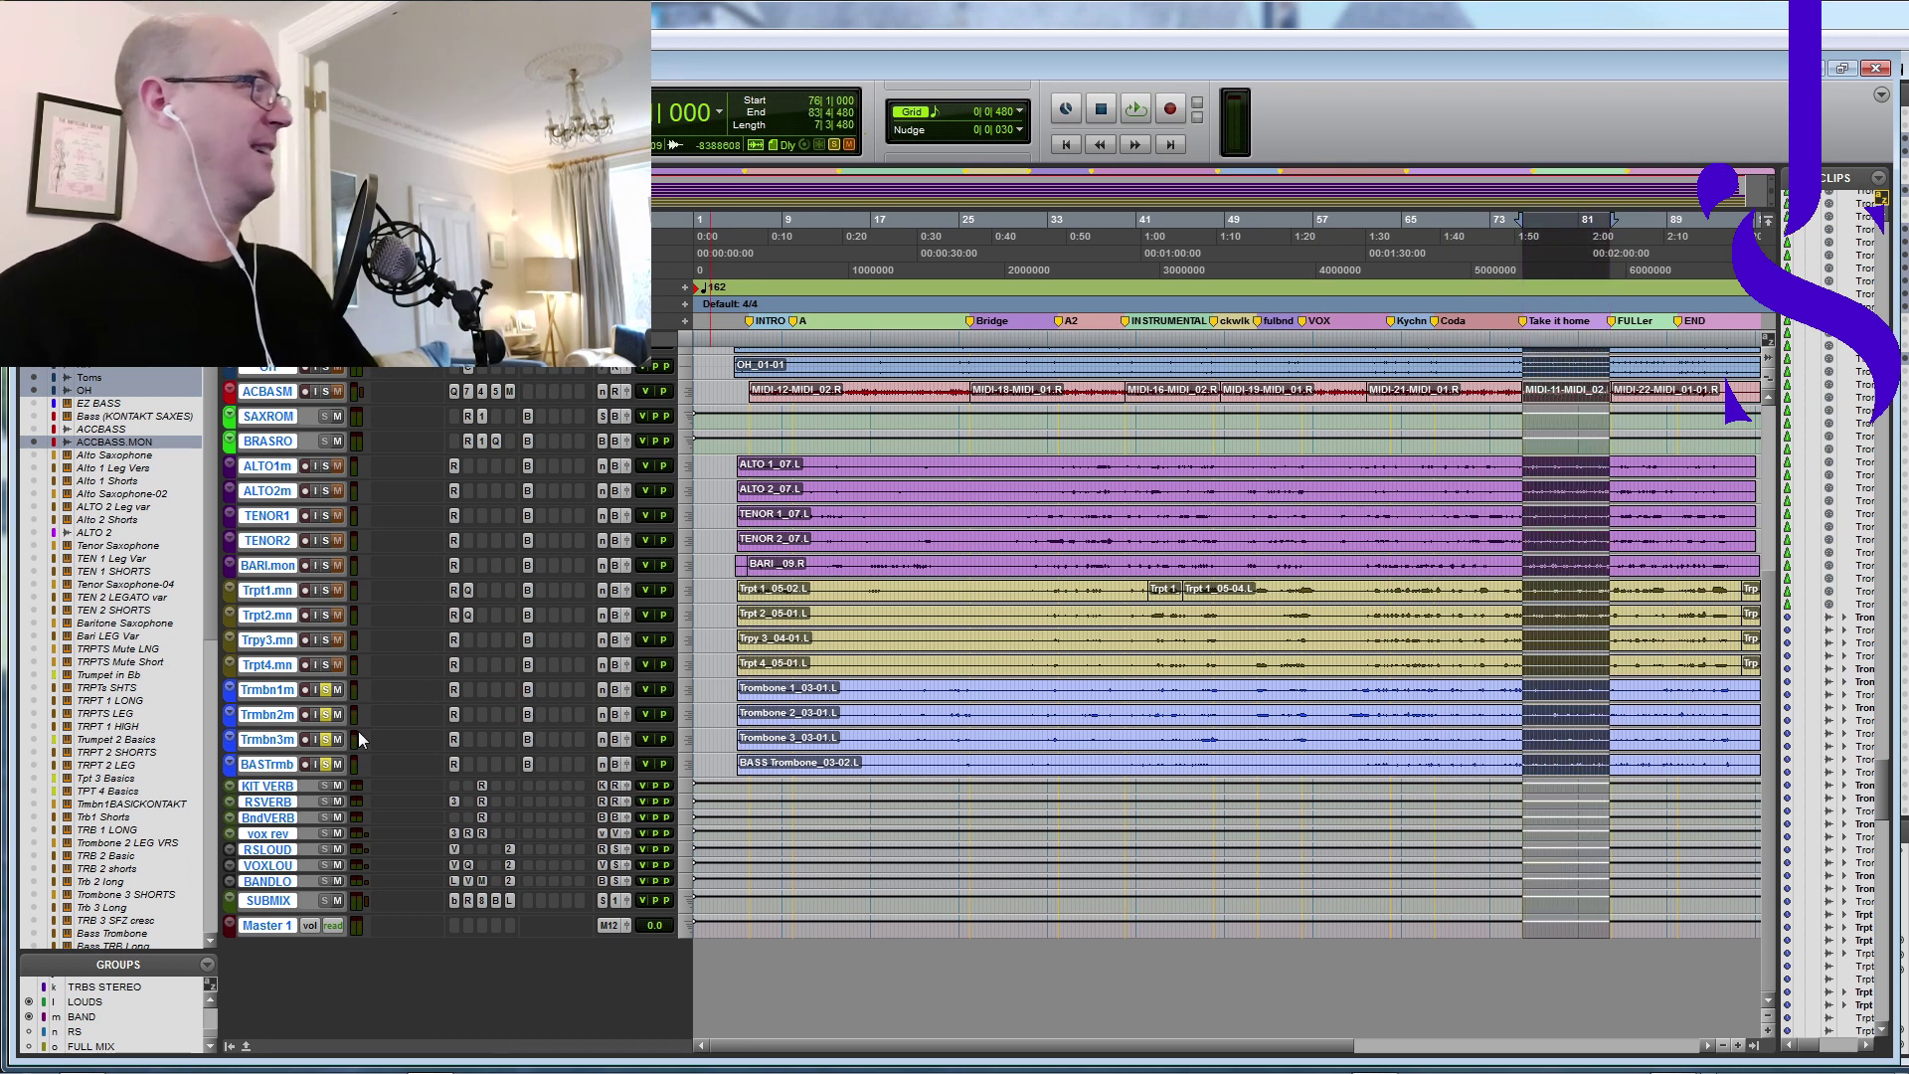
scroll(359, 731, up, 4)
key(space)
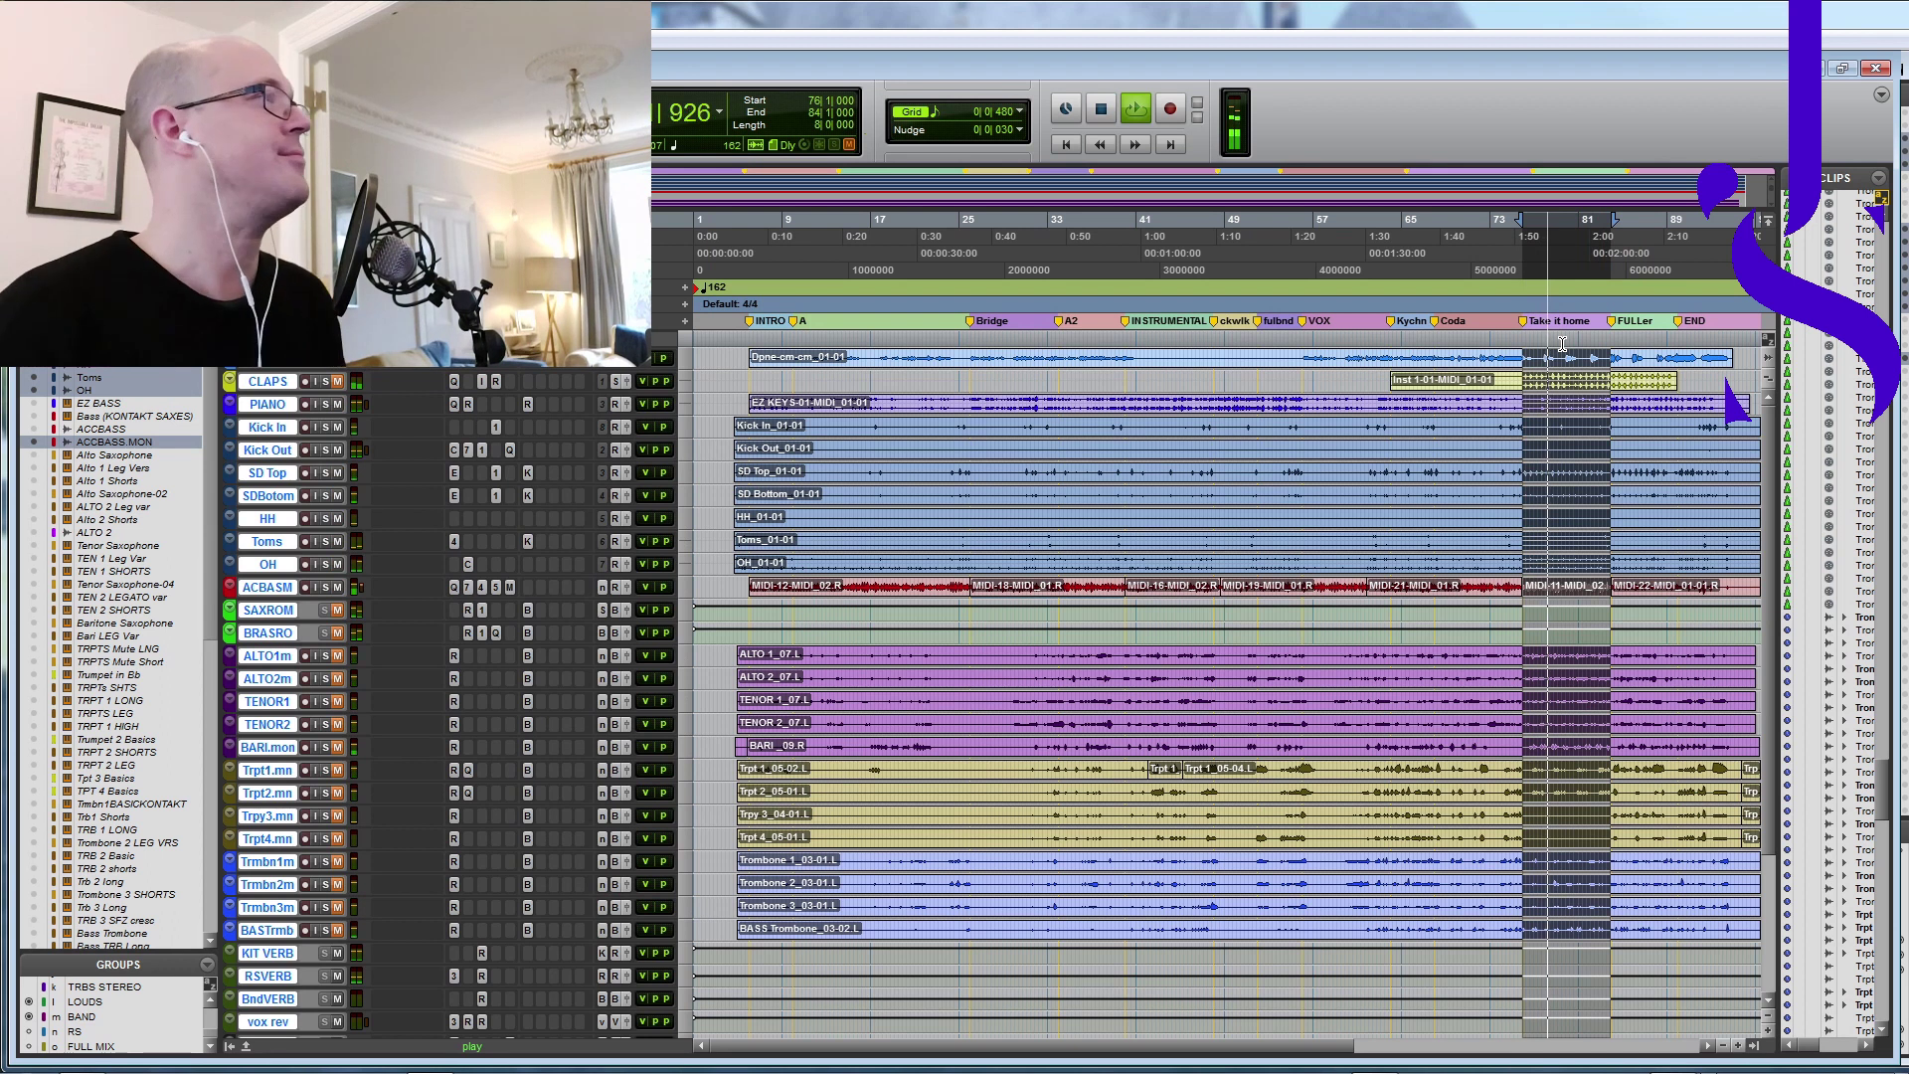
click(336, 380)
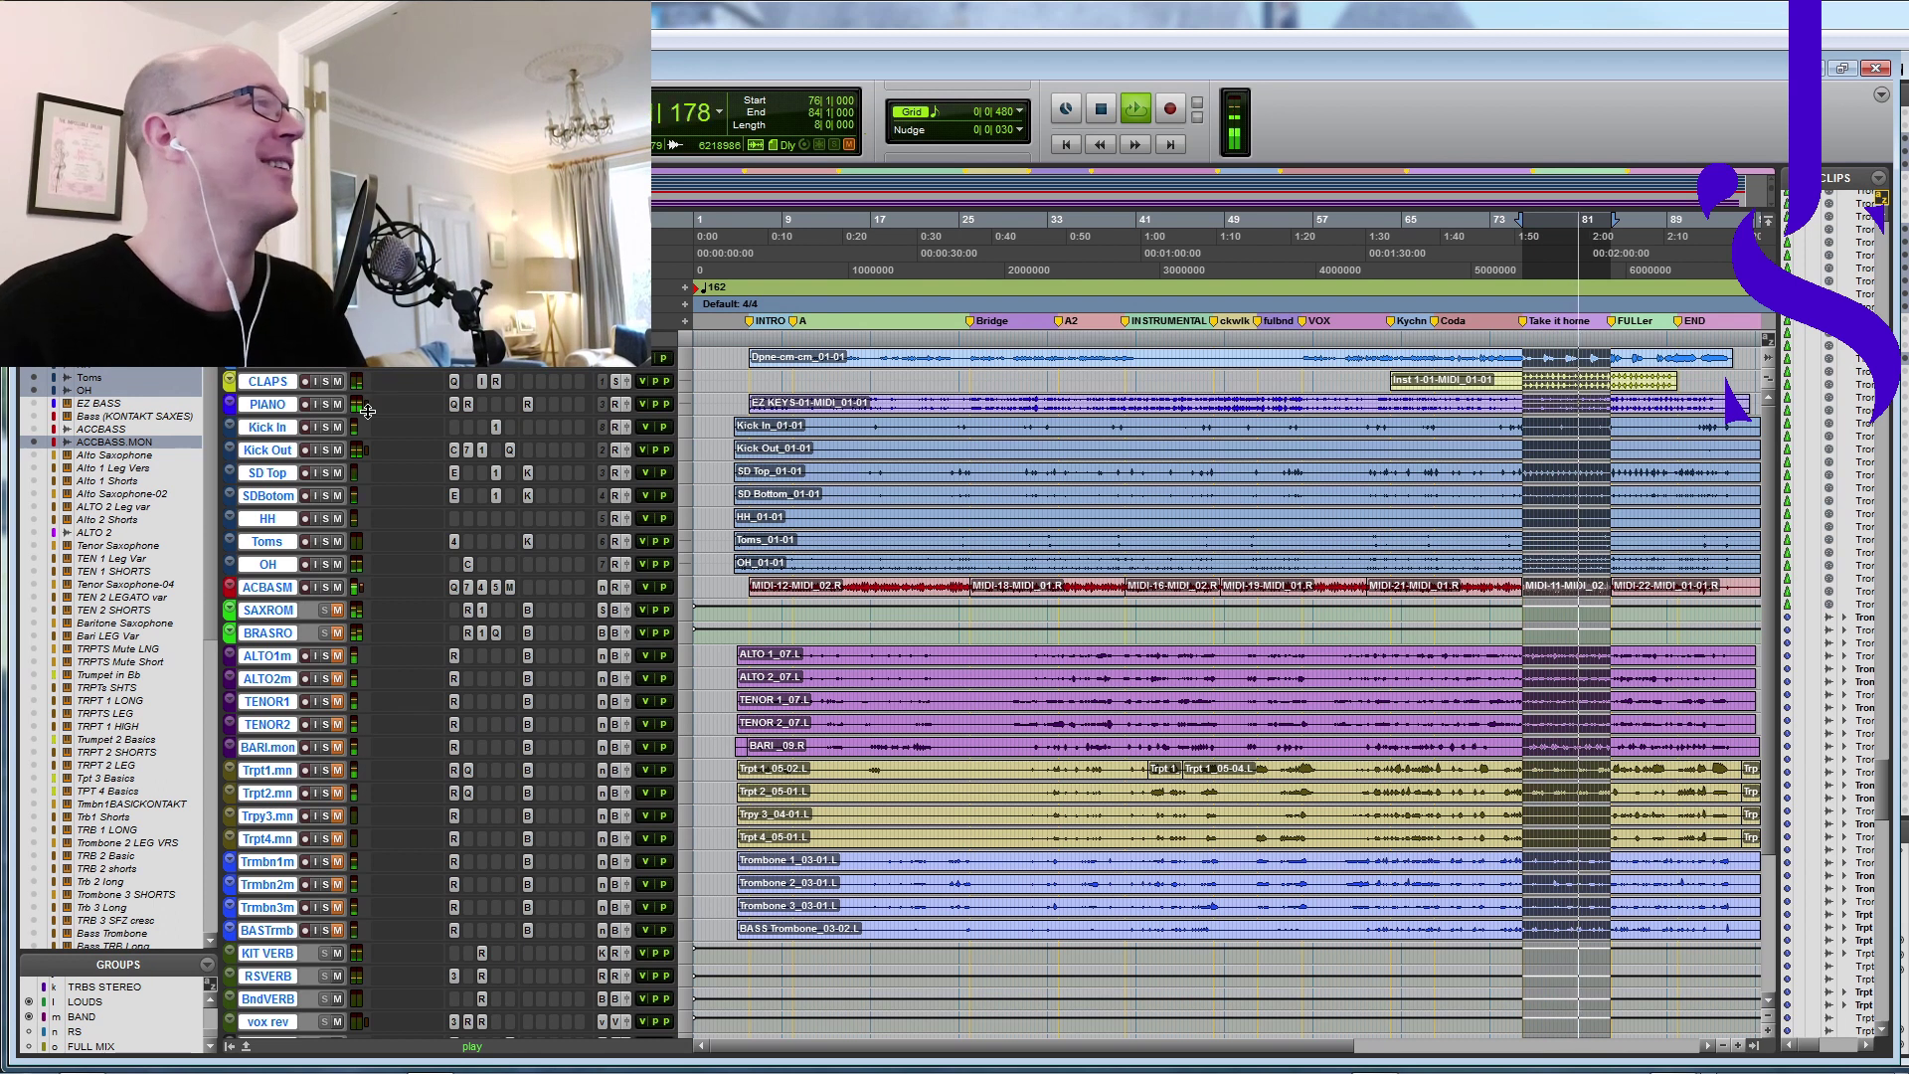
Step: Unmute the five saxophone tracks, ALTO1m through BARI.mon, while the Take it home section loops
click(270, 658)
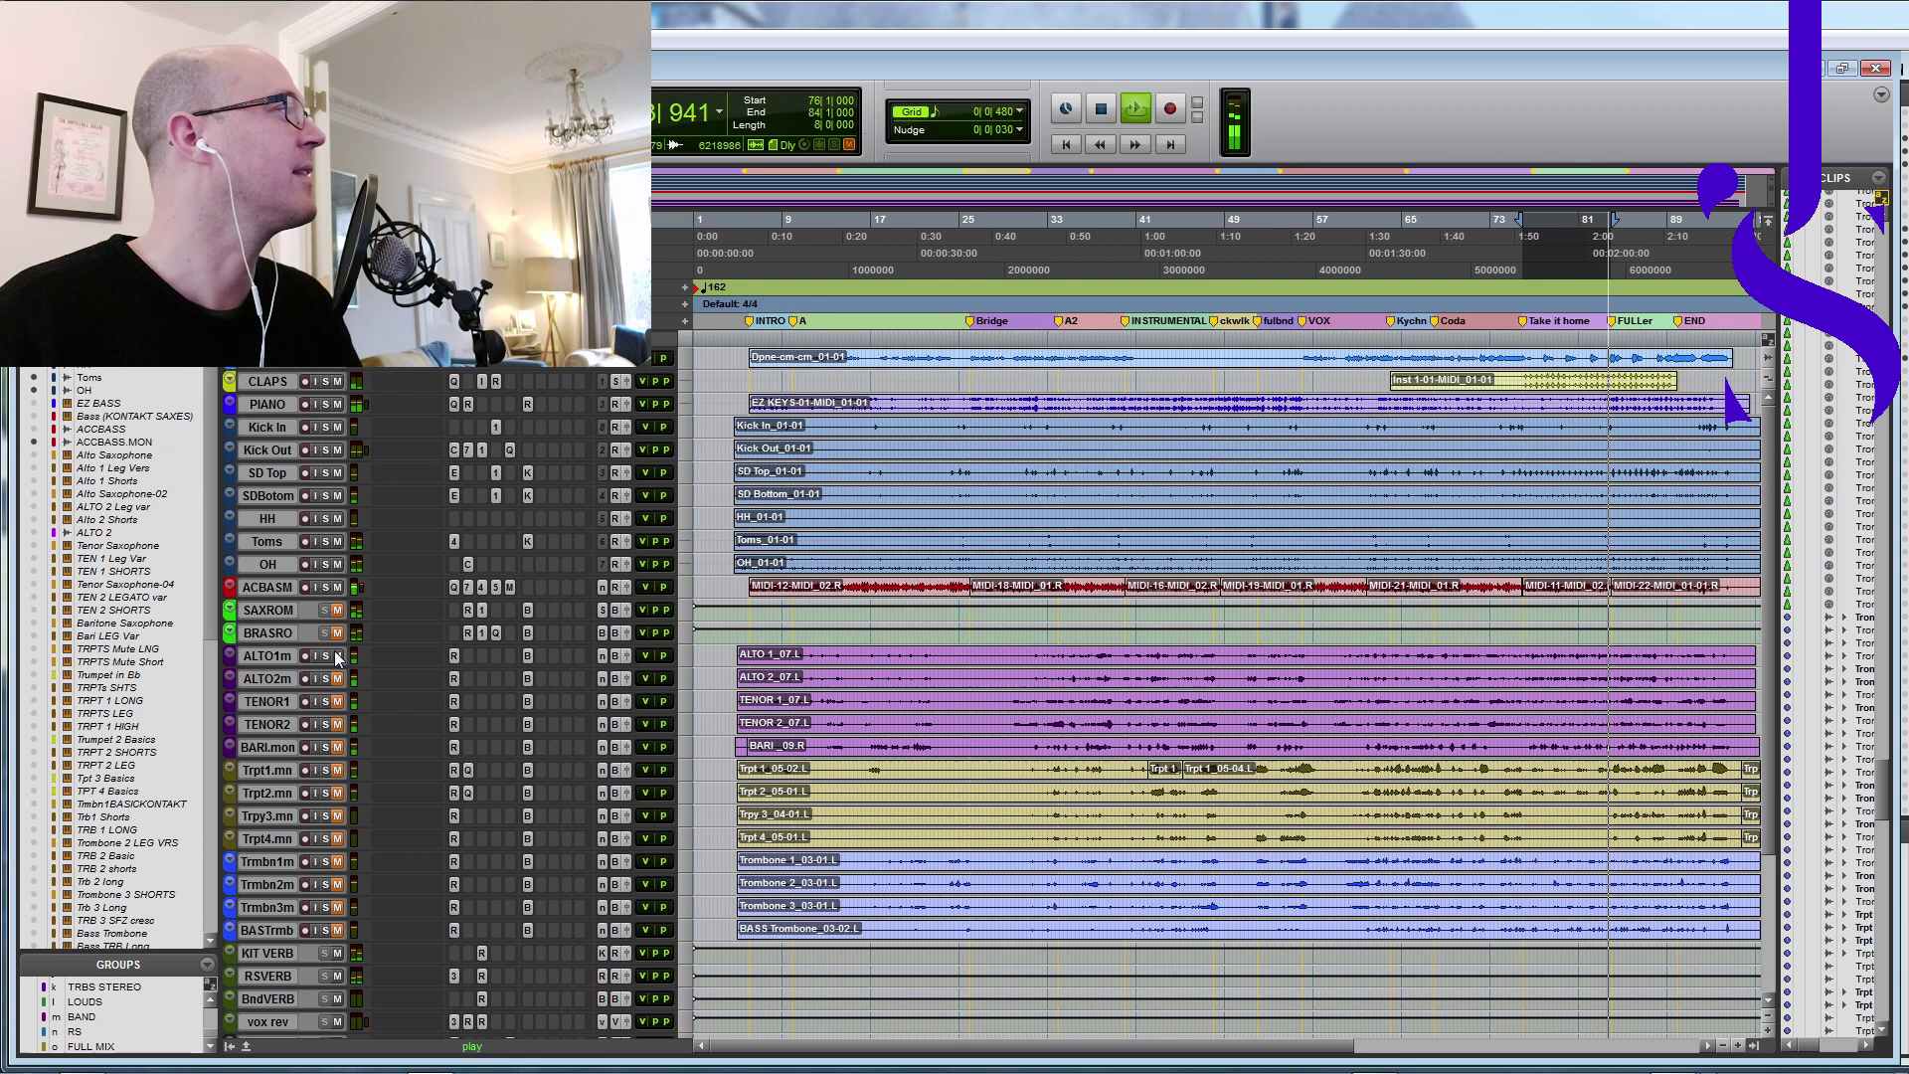
click(337, 702)
click(337, 725)
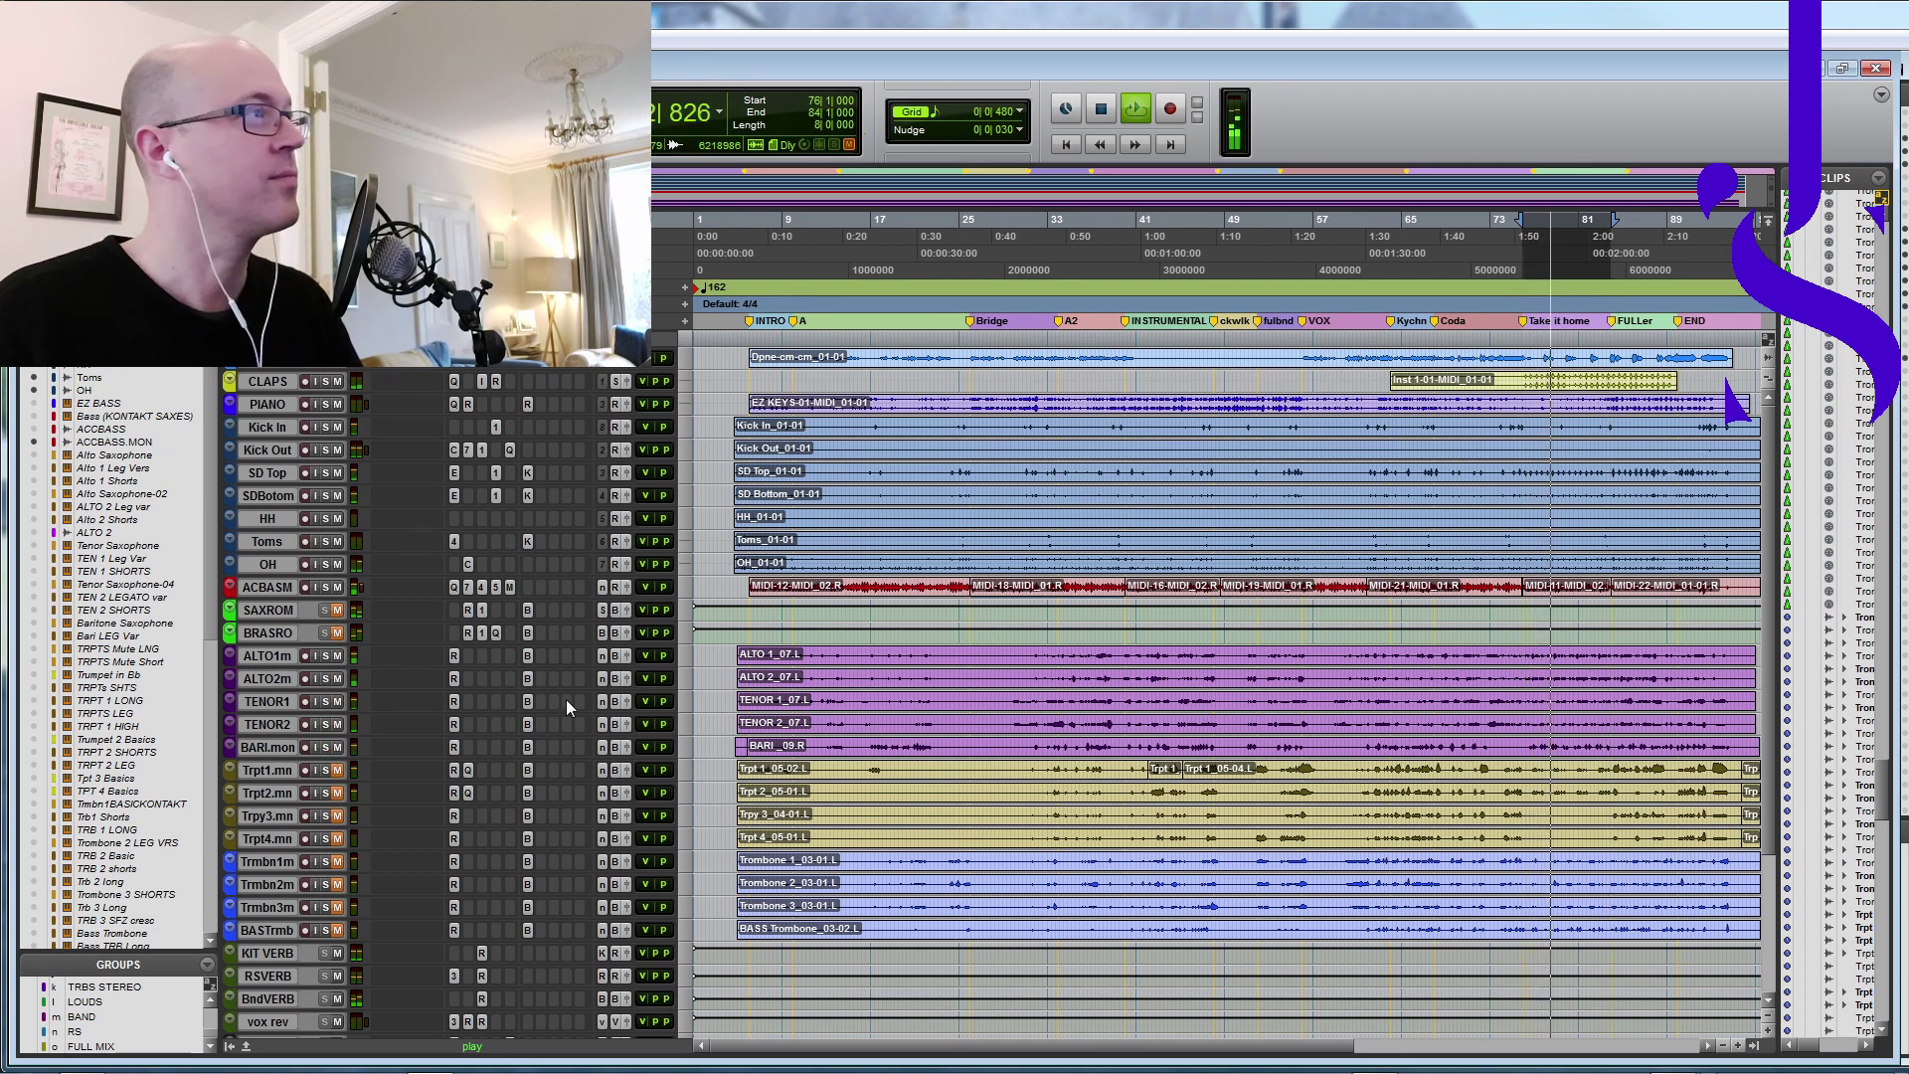
Step: Unmute the four trombone tracks and the four trumpet tracks during the looped playback
click(268, 863)
shift+click(268, 929)
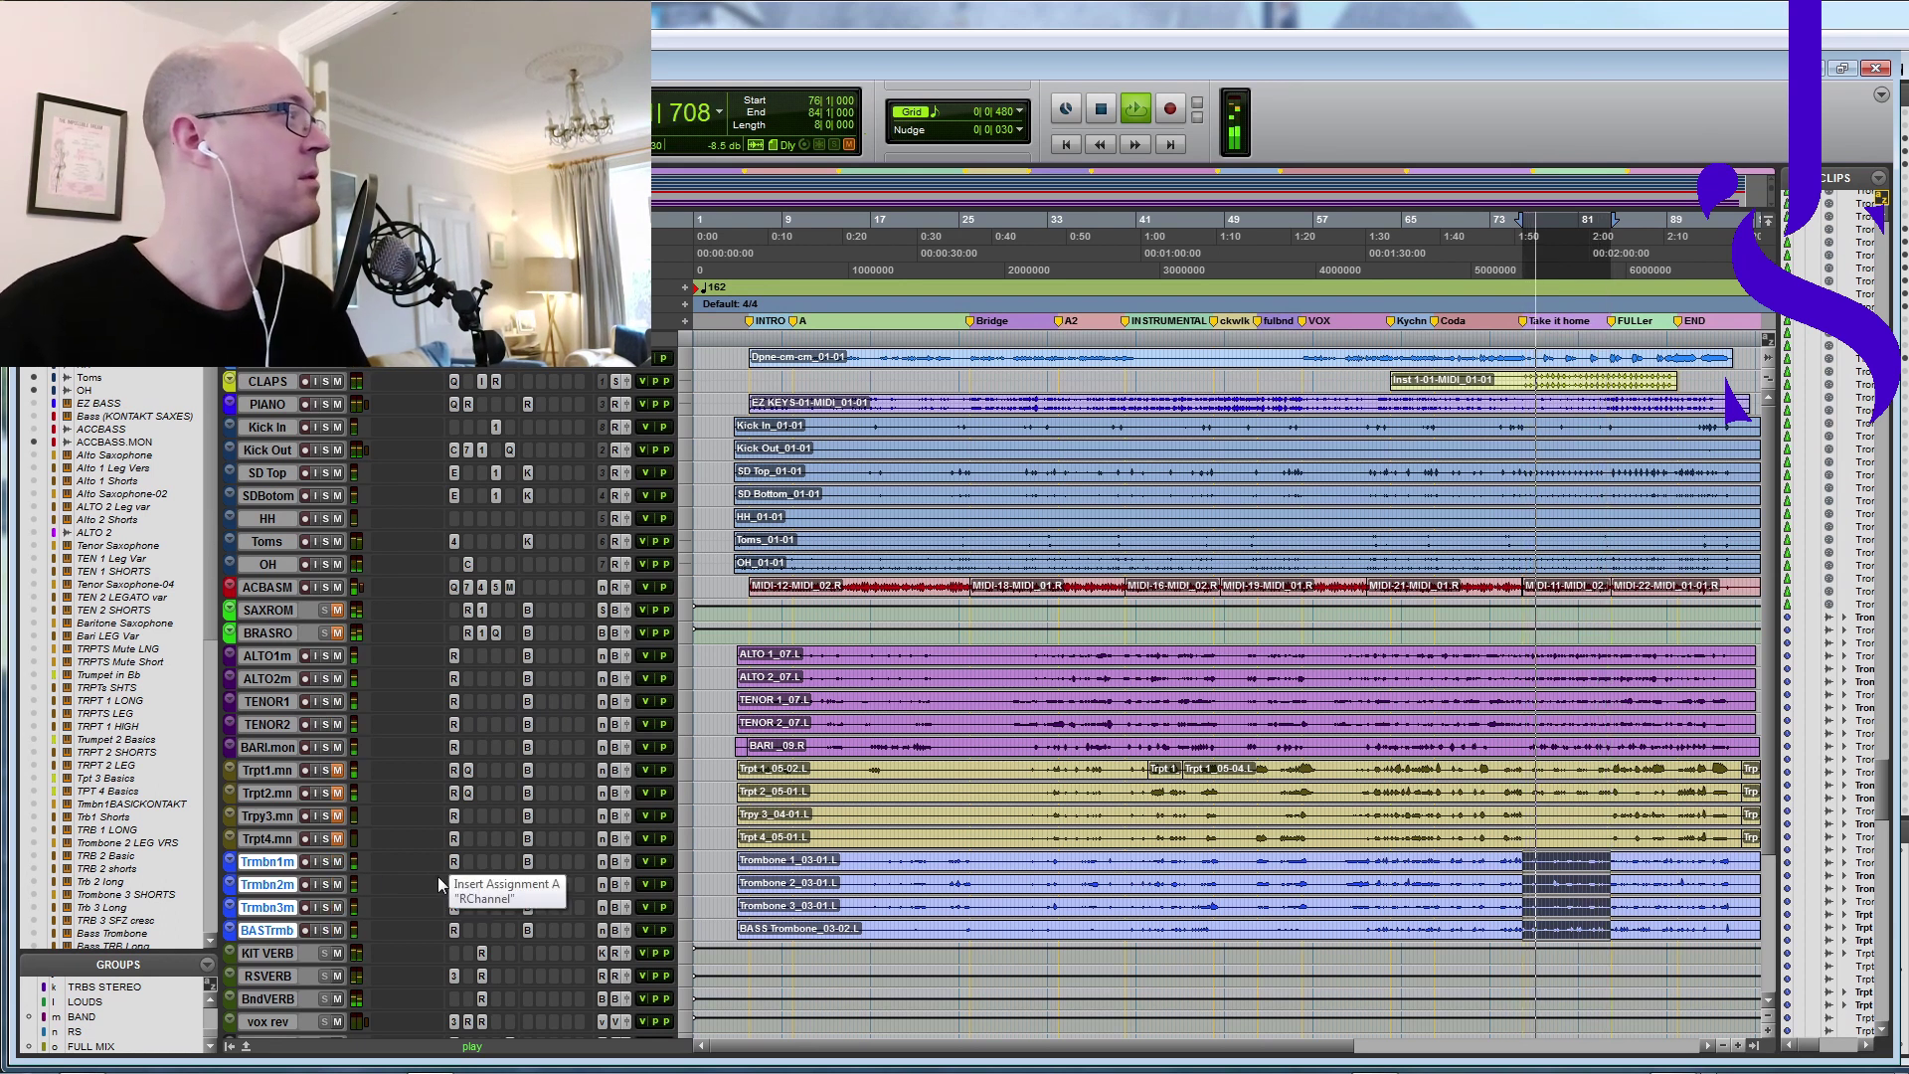
click(284, 769)
shift+click(273, 835)
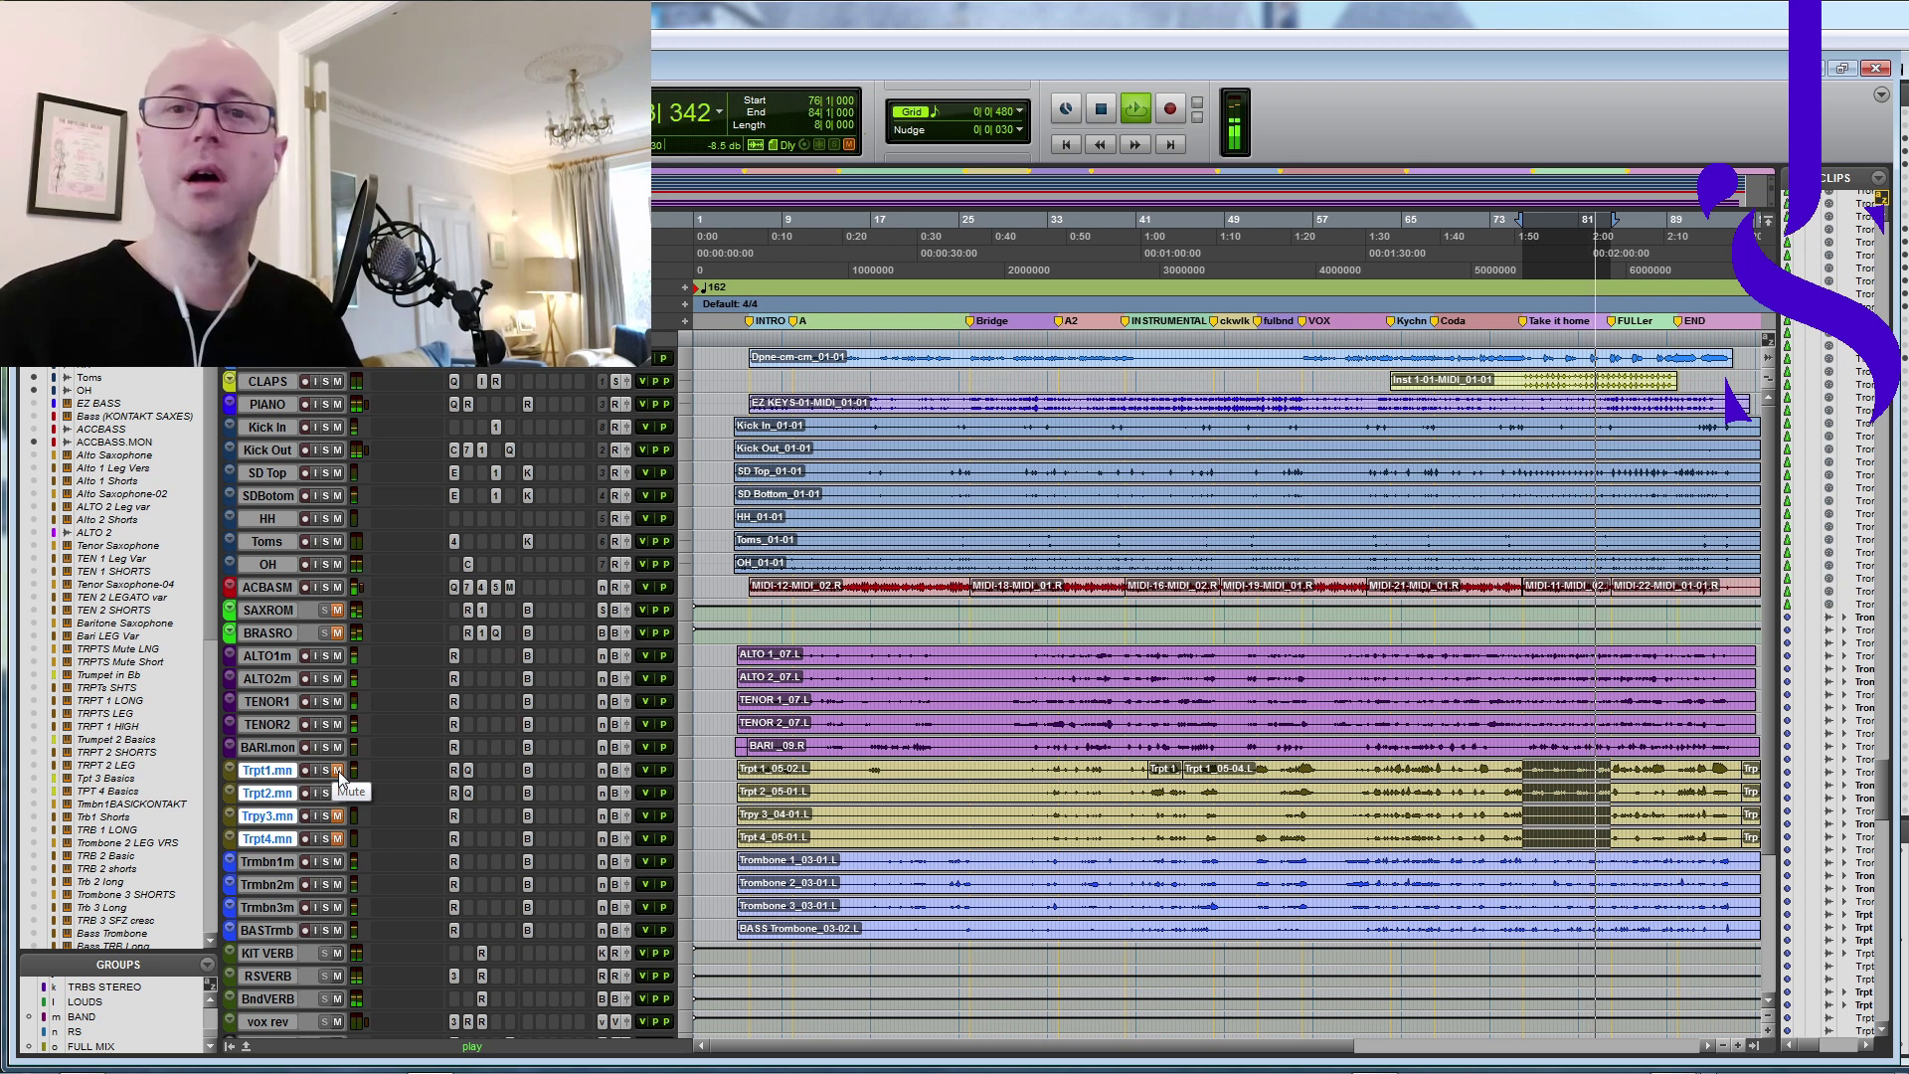
click(338, 772)
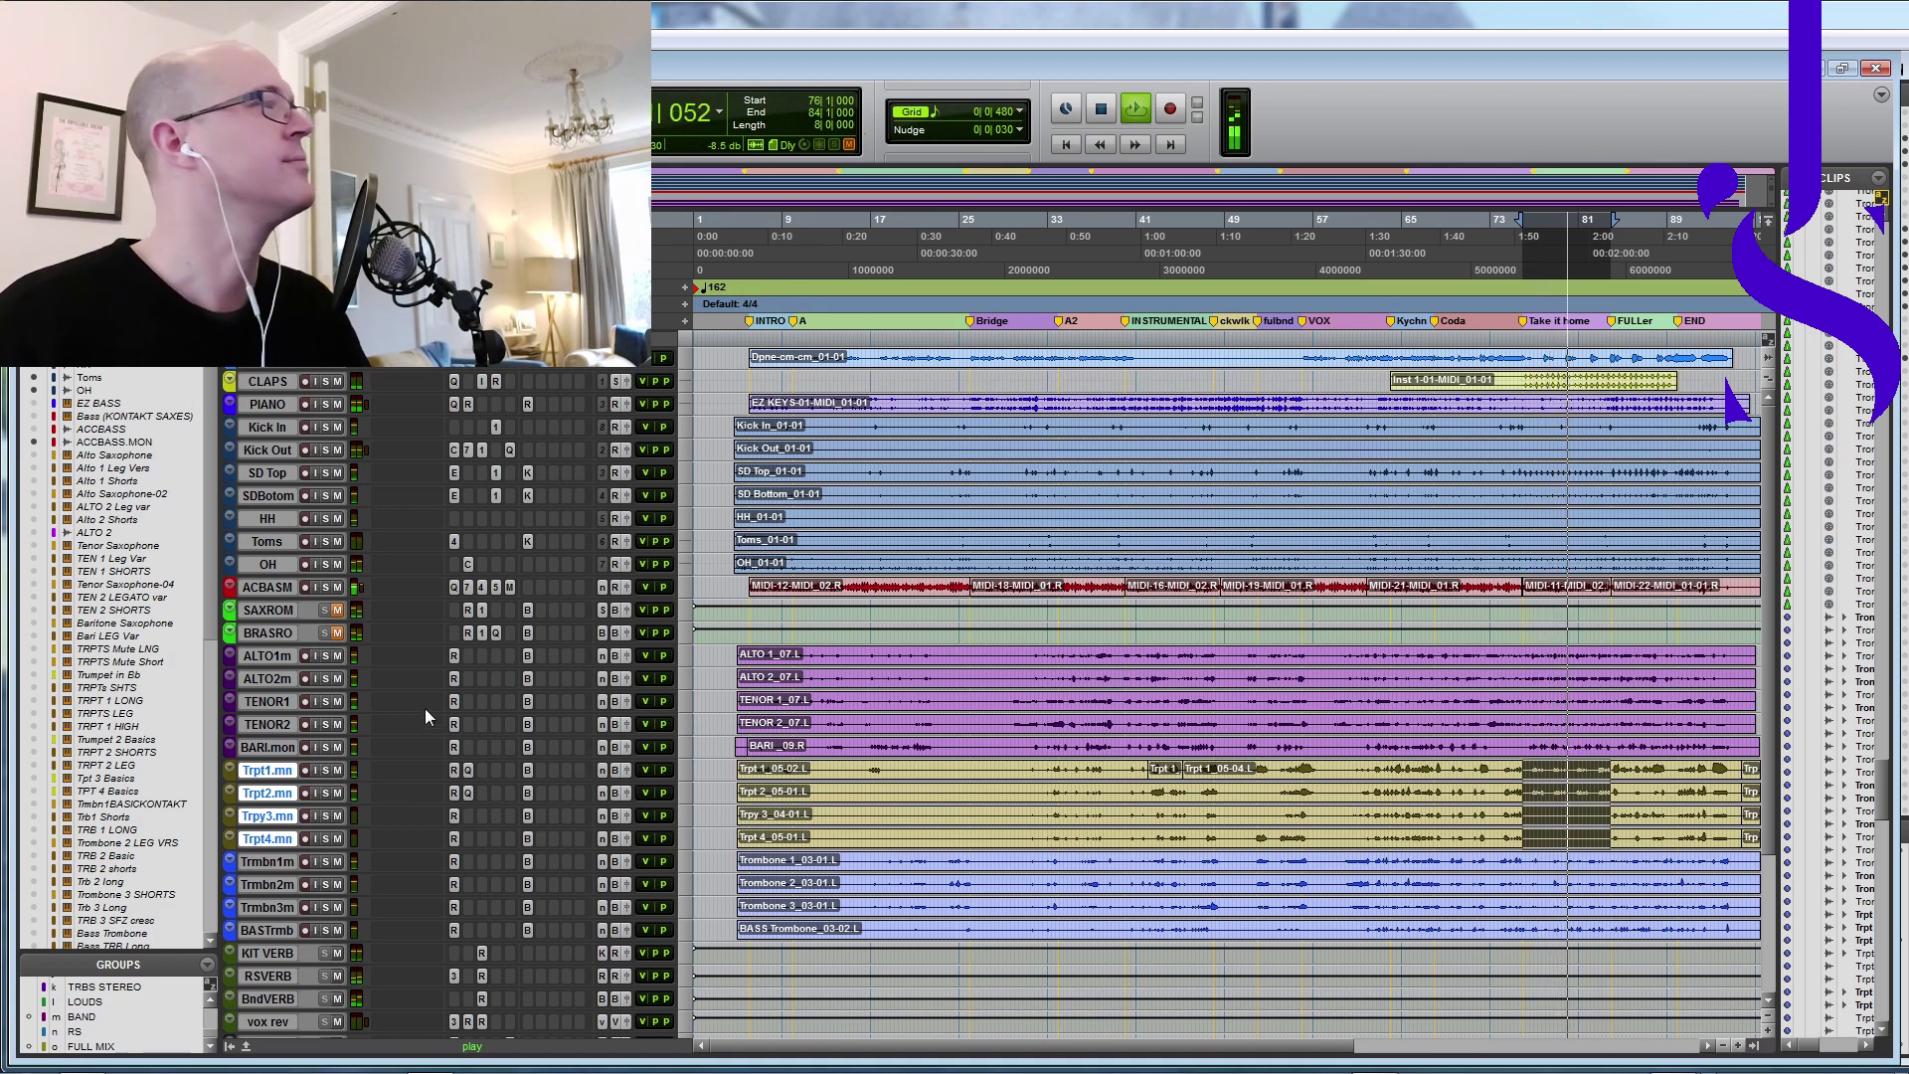
Step: Unmute the SAXROM and BRASRO room buses, and replay the Take it home section with the full band
click(337, 611)
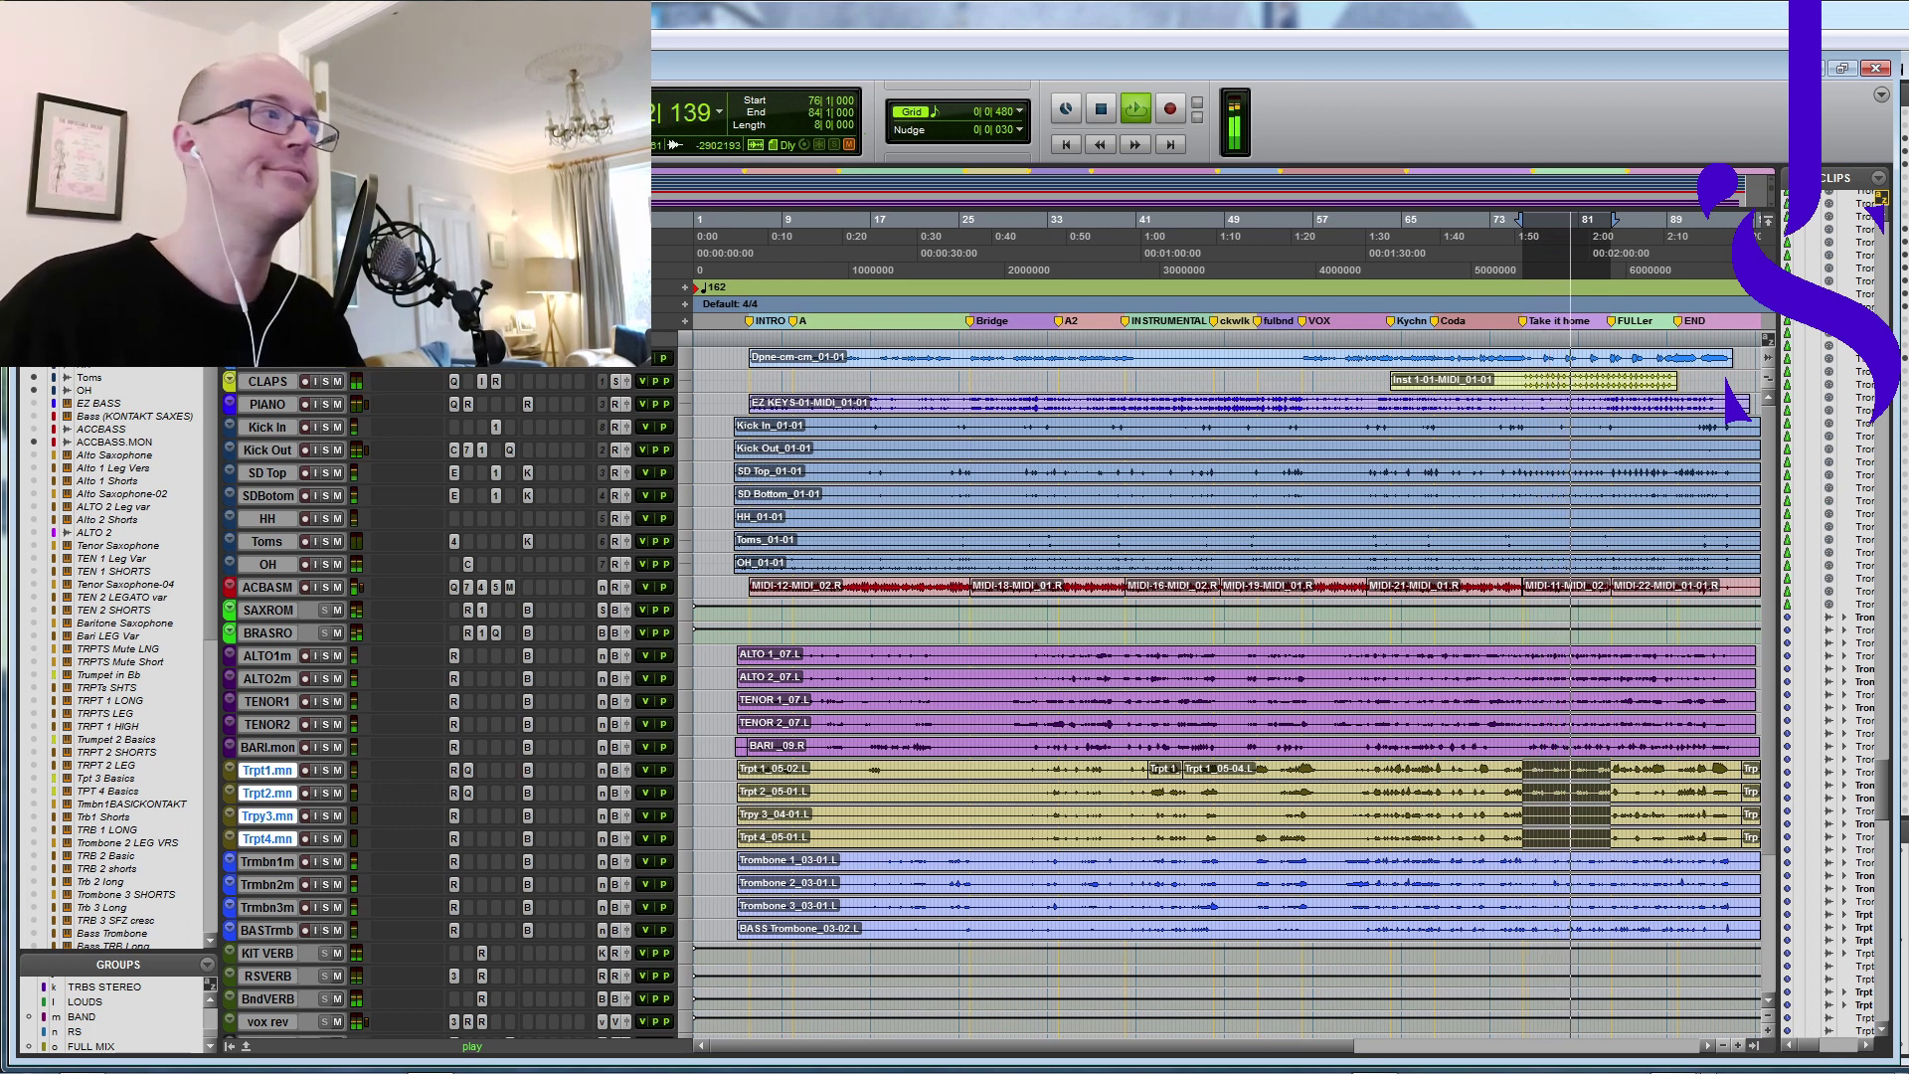
key(space)
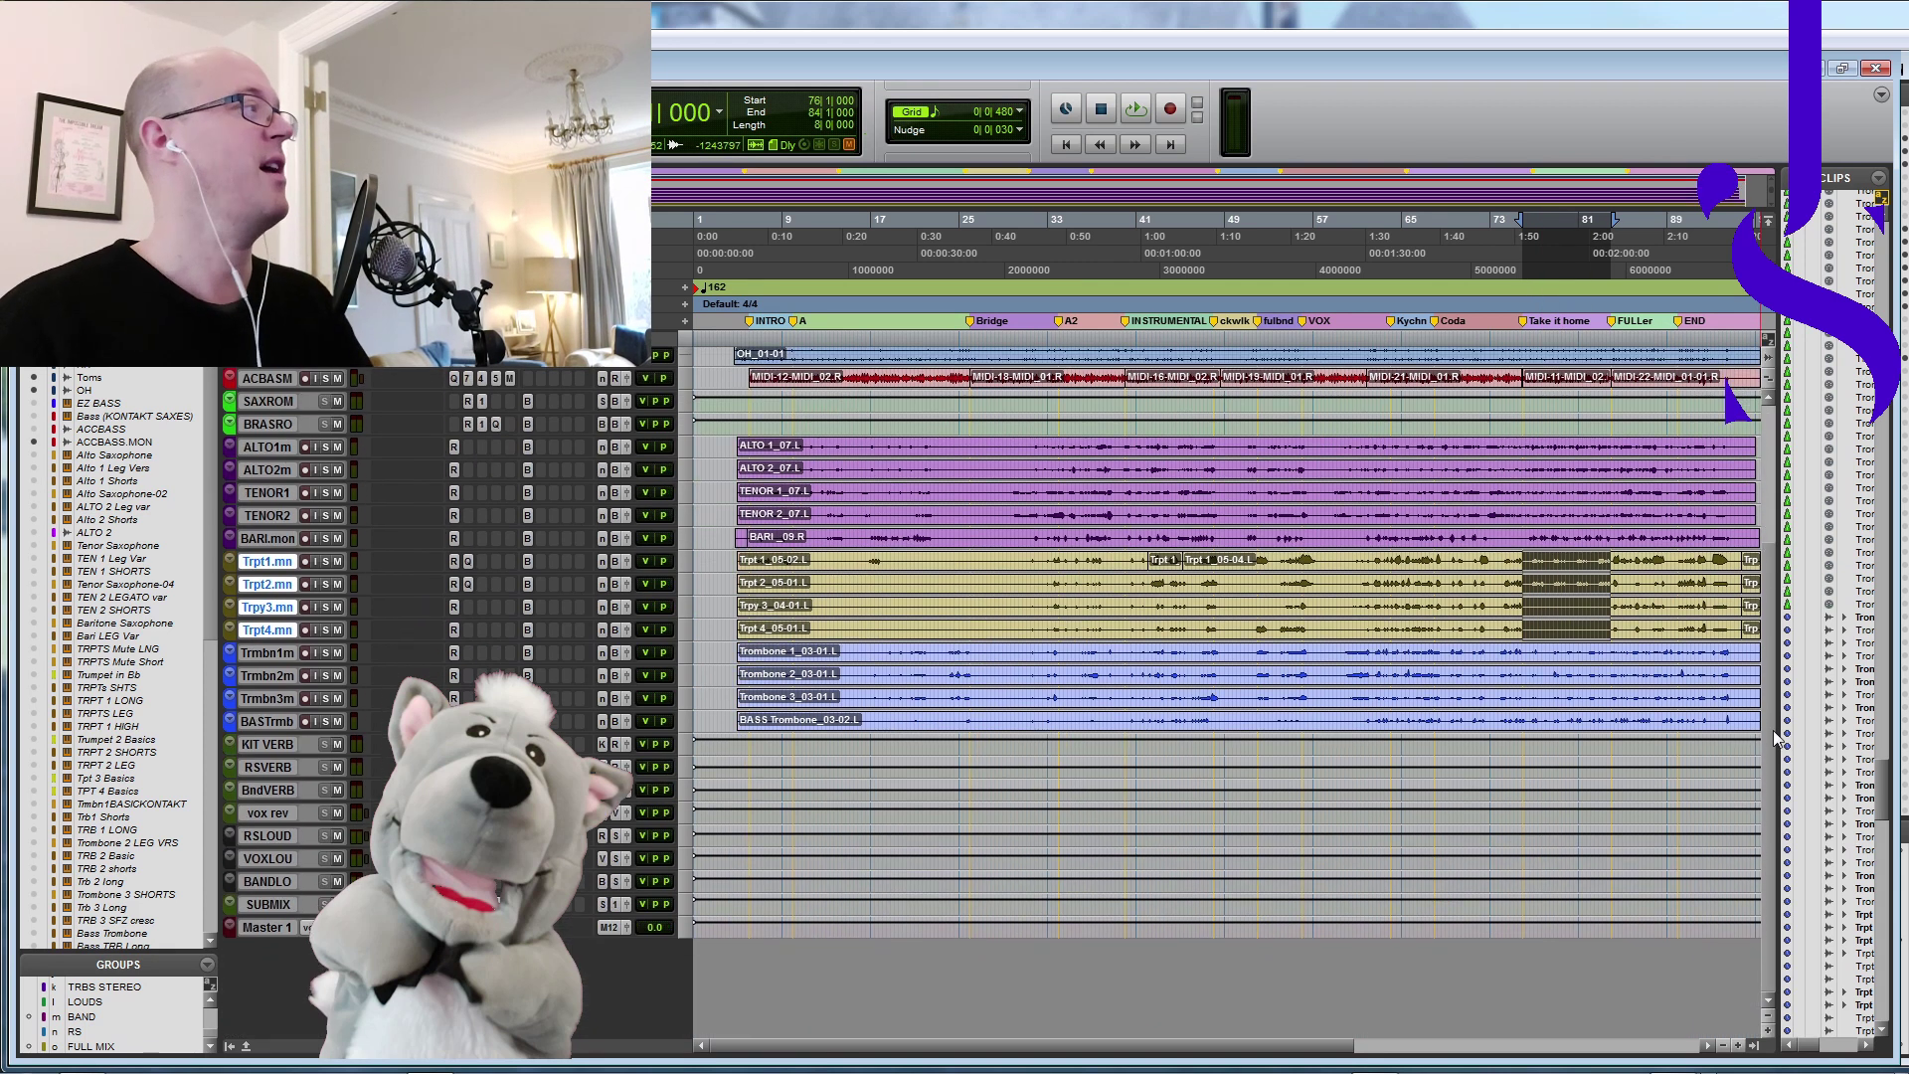
key(space)
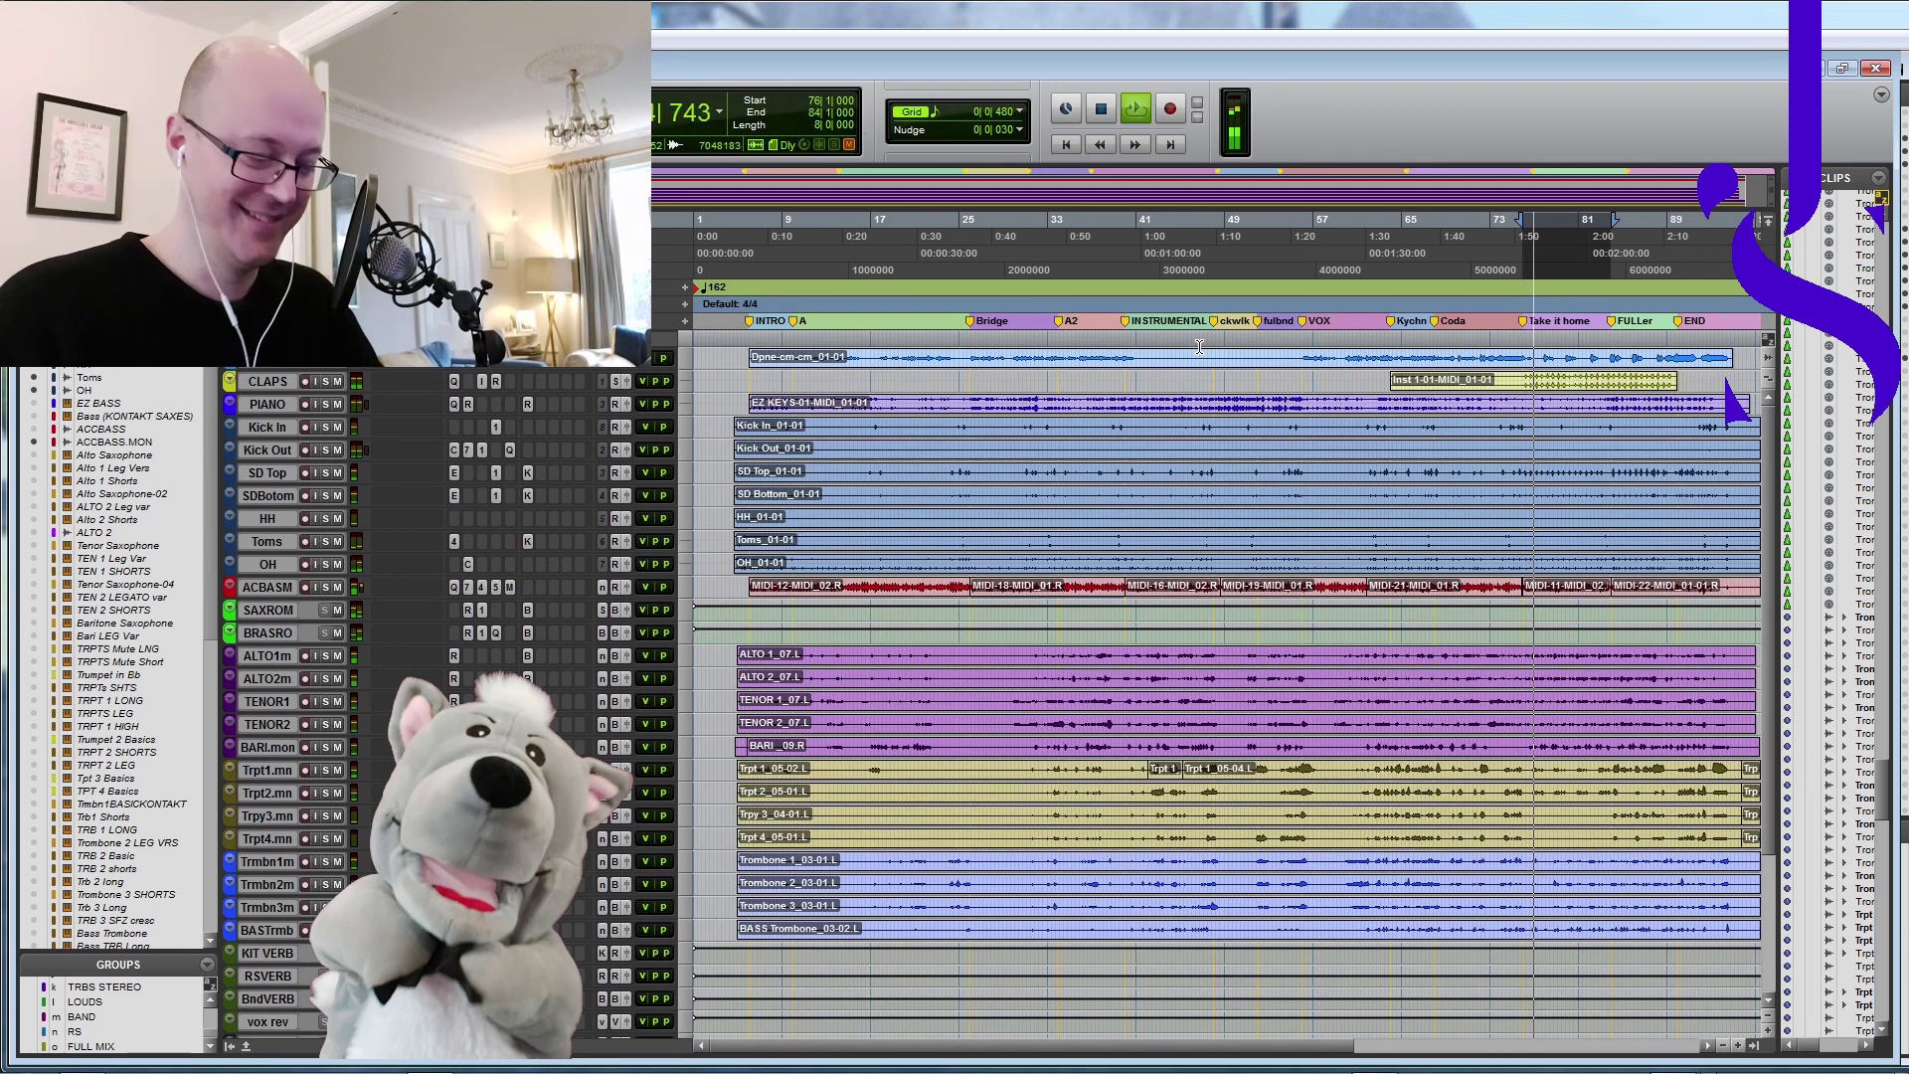